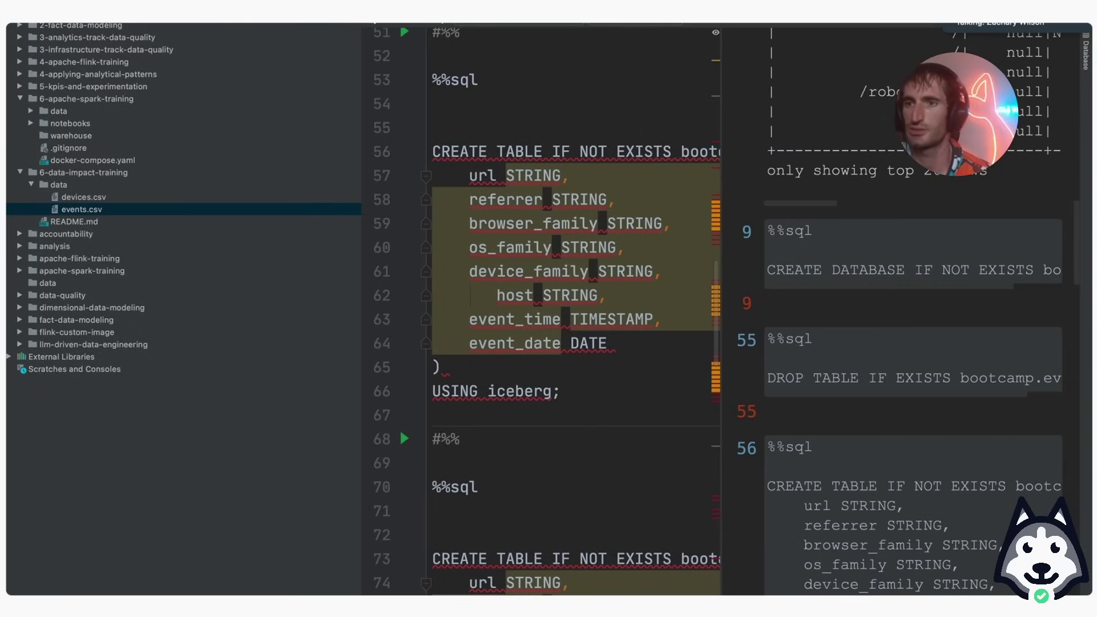
Switch to Tableau and connect to the text file events.csv in the data folder.
left_click(100, 178)
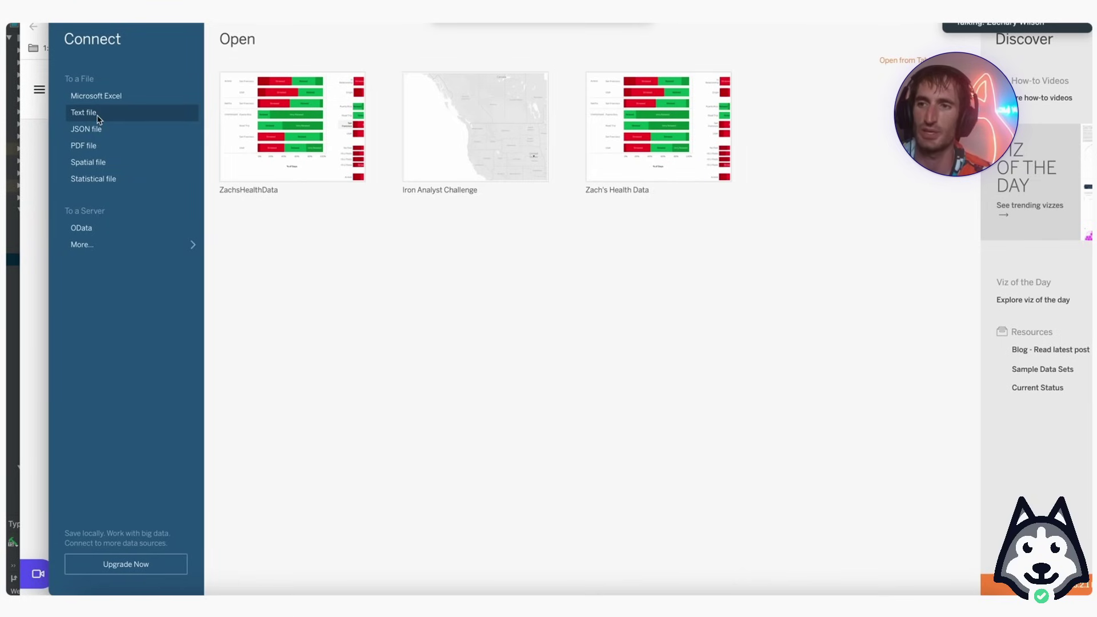
left_click(98, 118)
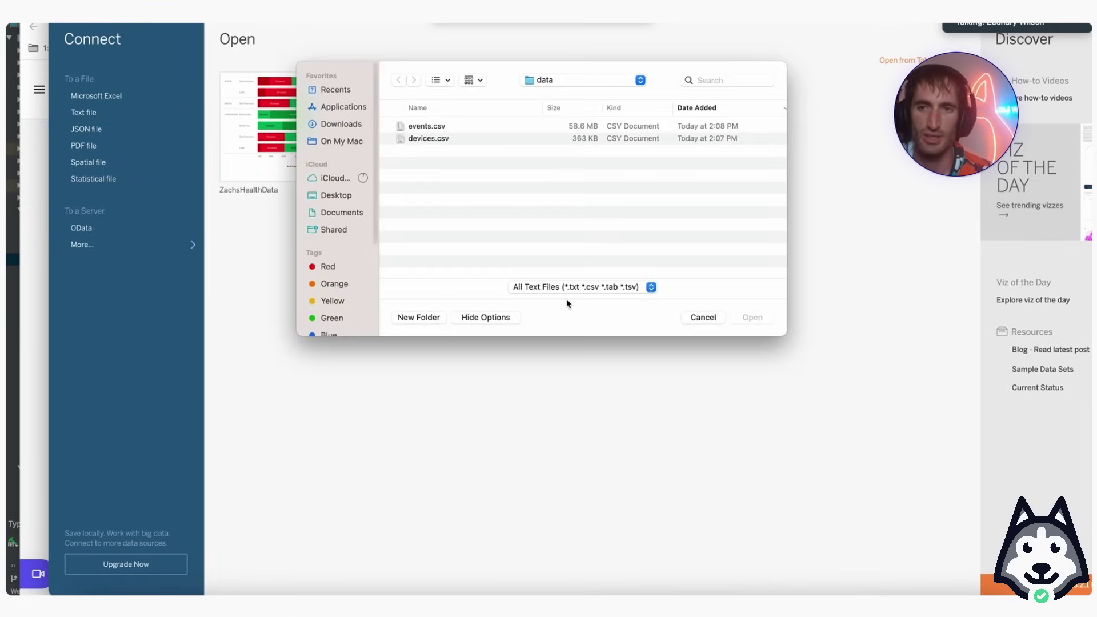
left_click(427, 127)
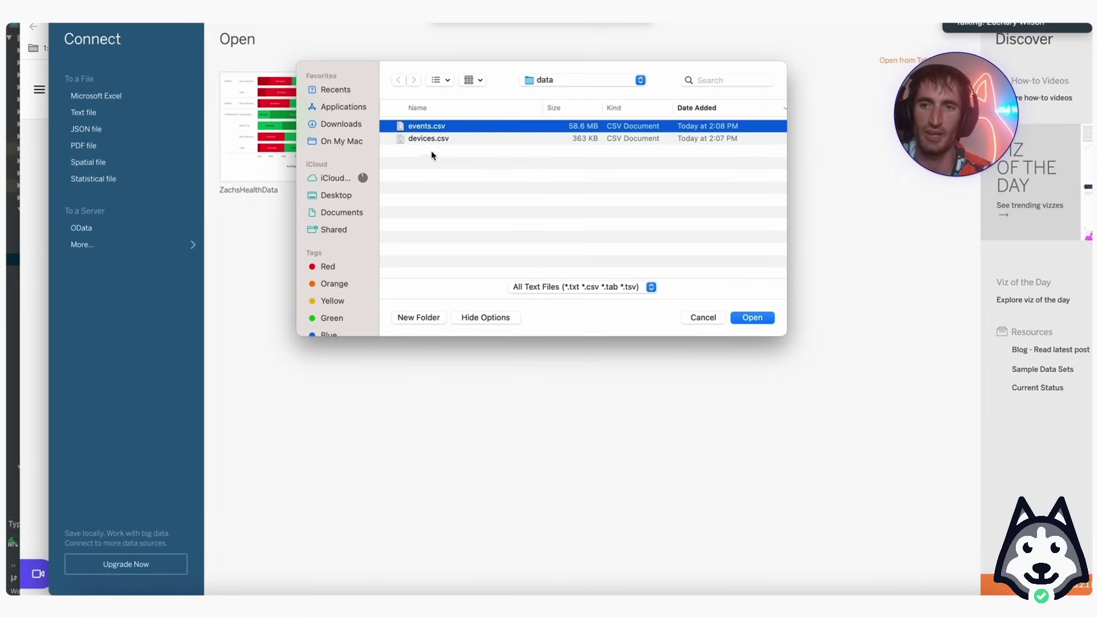
left_click(434, 140)
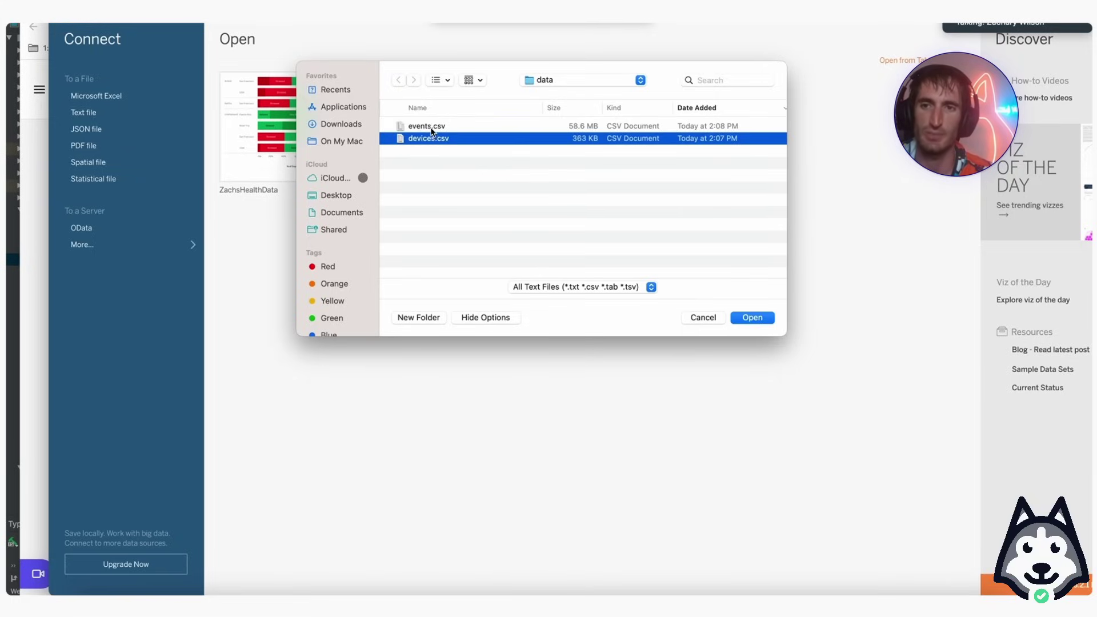
double_click(431, 127)
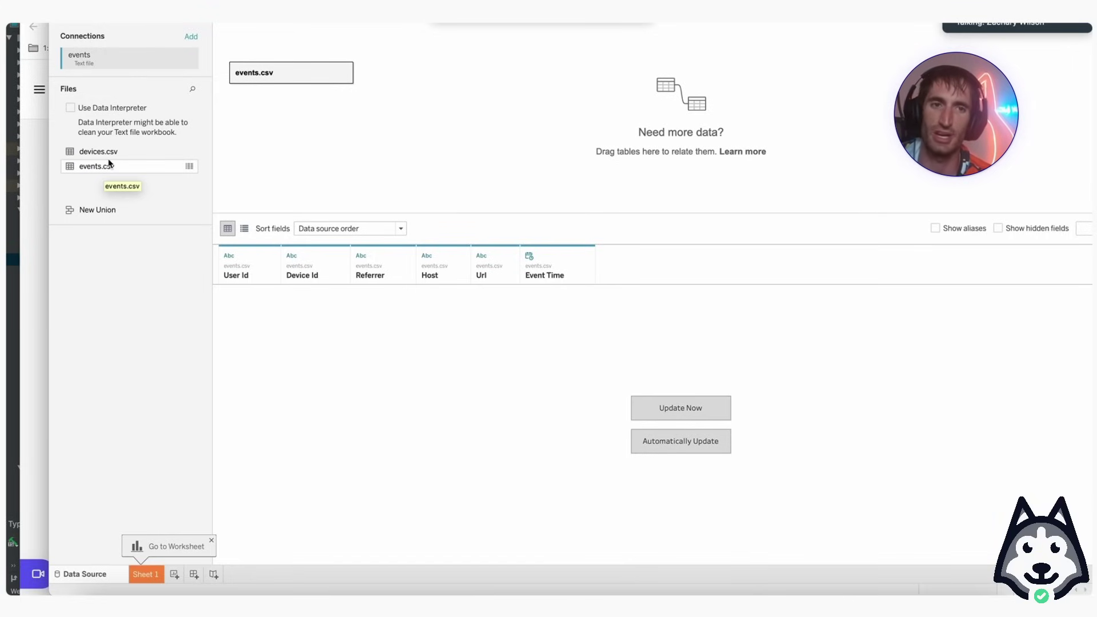
Add devices.csv to the data source, relate it to events.csv on Device Id, and close the relationship settings.
left_click_drag(112, 150, 503, 78)
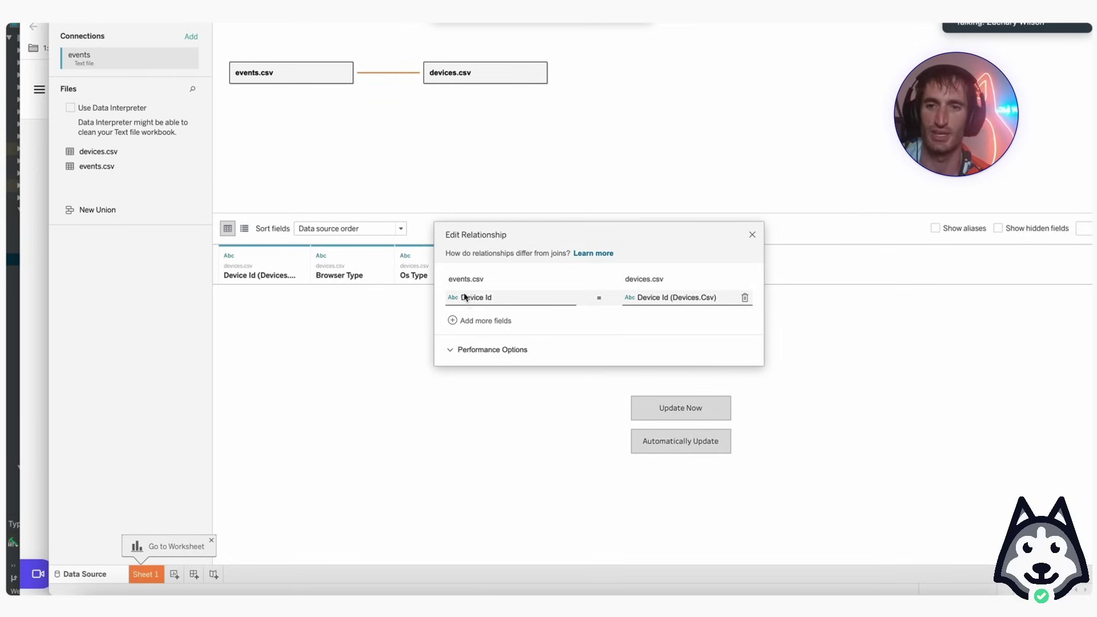
left_click(752, 235)
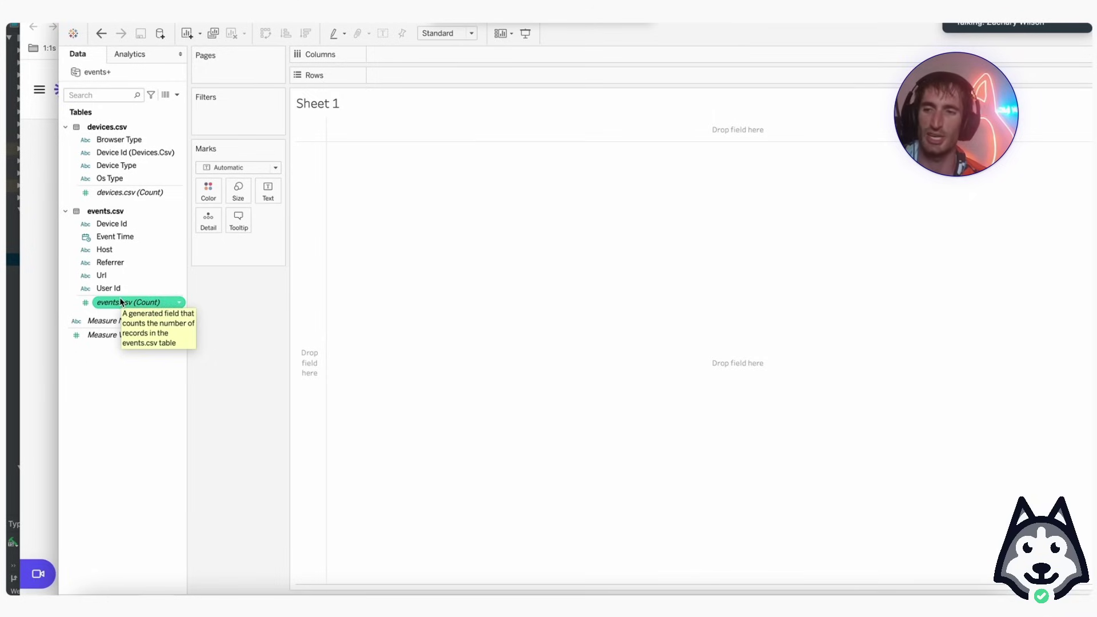
Place the Host field on the rows of Sheet 1 and look through the list of hosts.
mouse_move(107, 195)
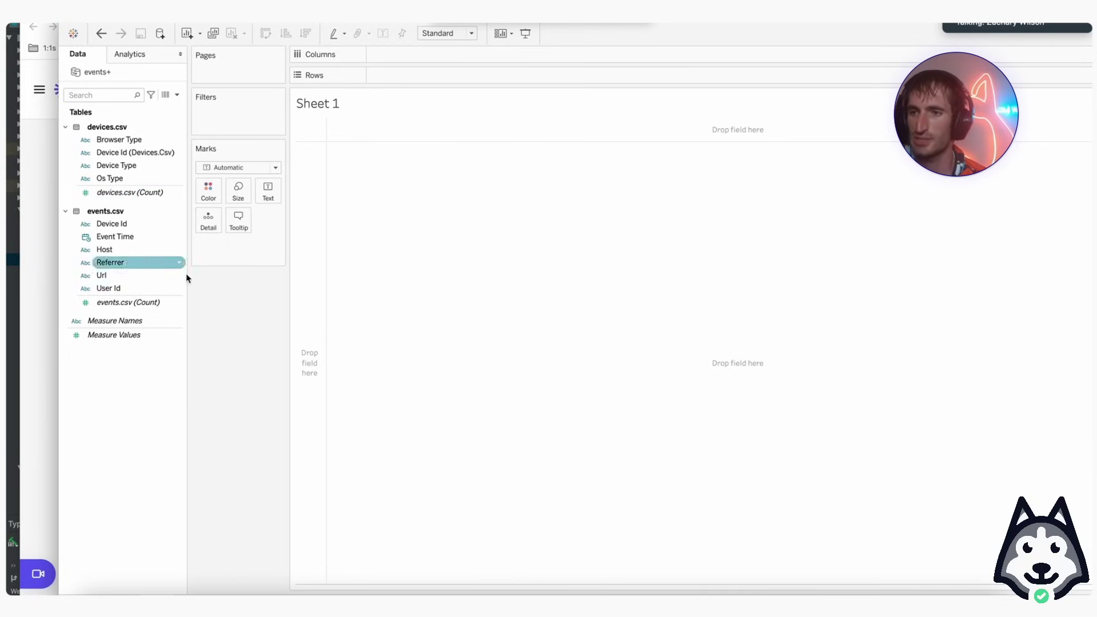
left_click_drag(126, 251, 415, 69)
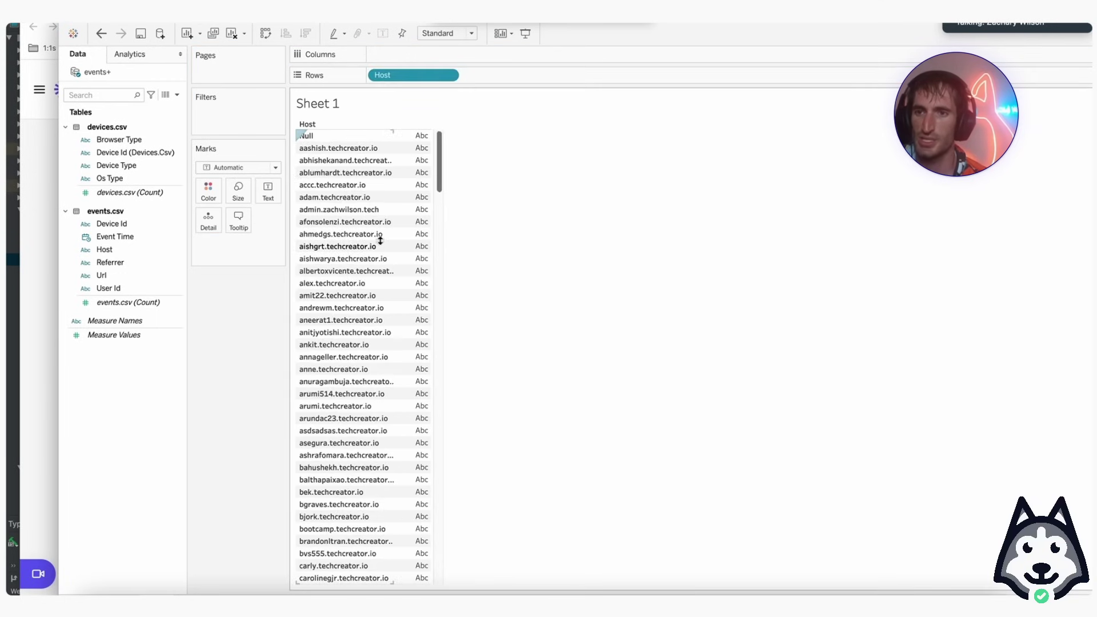
scroll(380, 240, "down", 20)
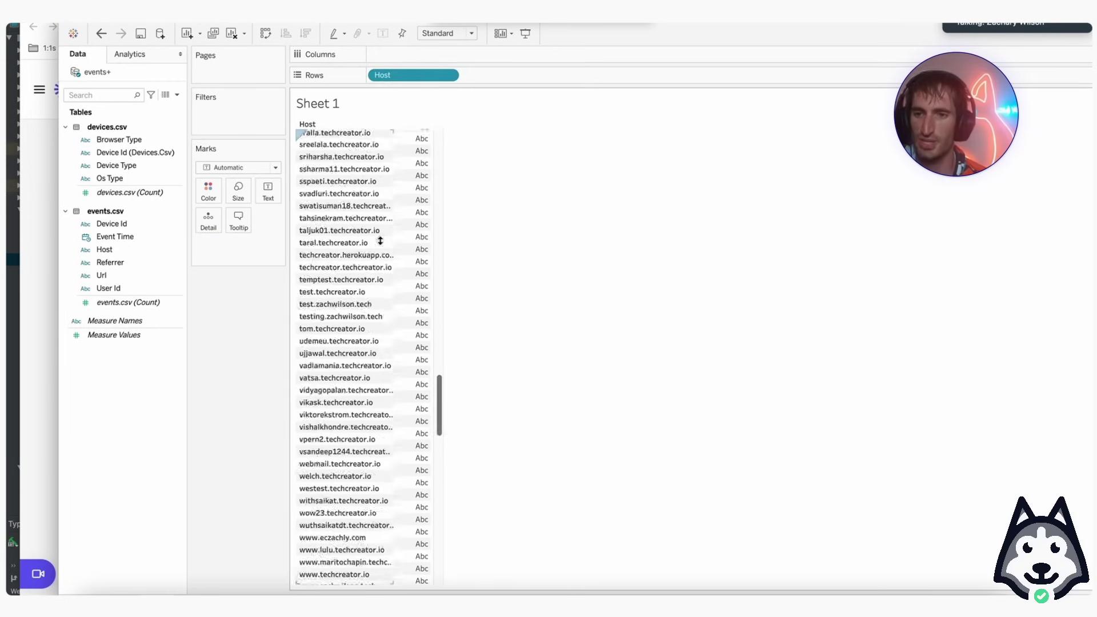
scroll(380, 240, "up", 20)
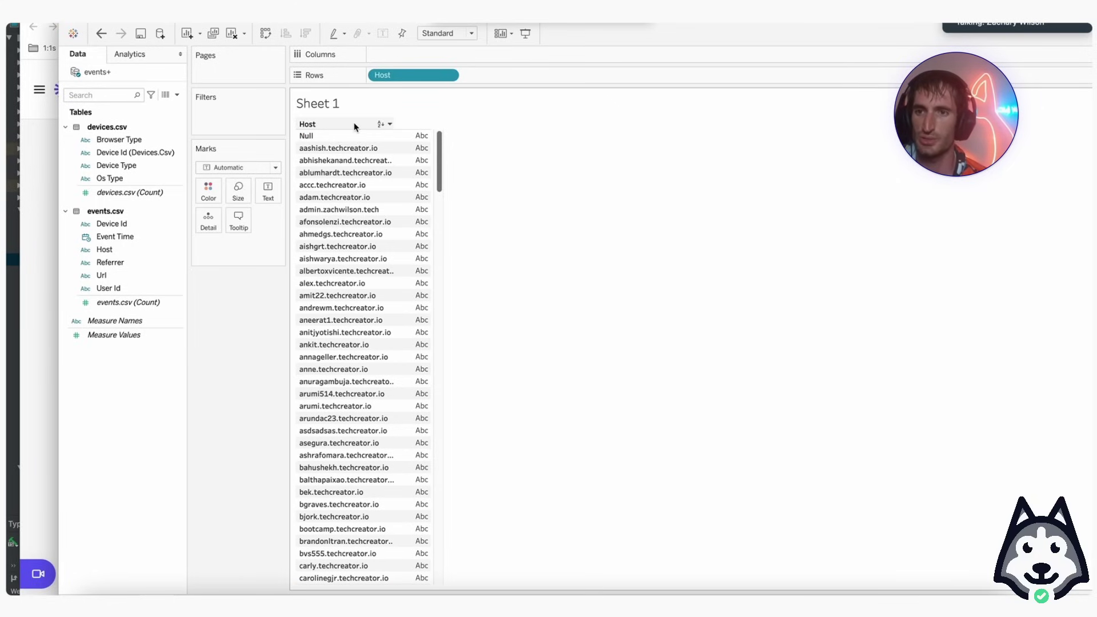
scroll(361, 233, "down", 20)
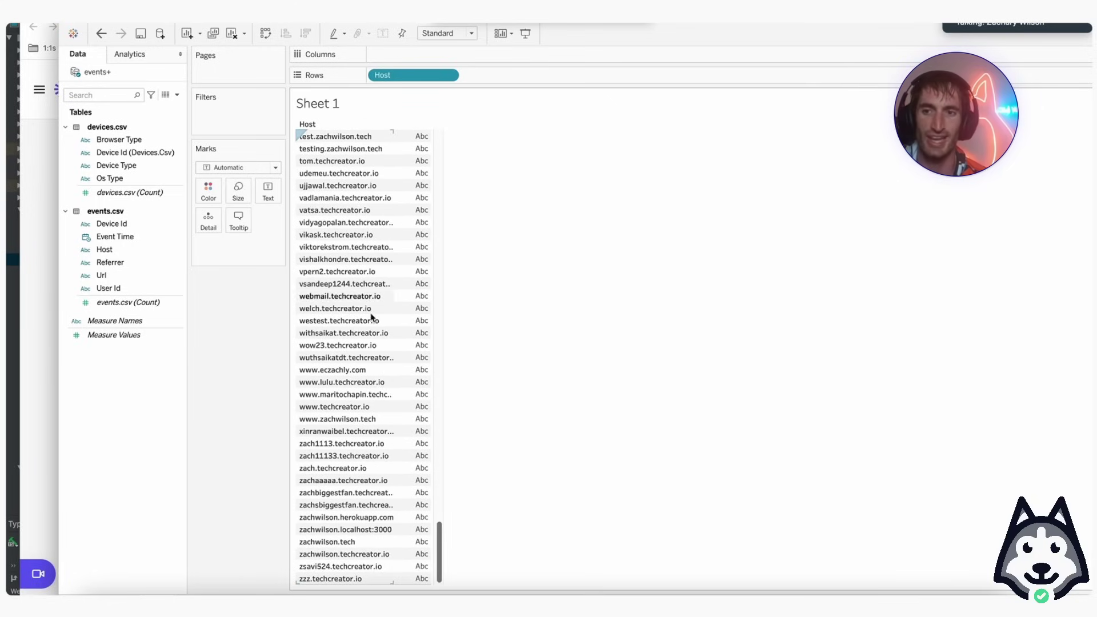
scroll(372, 321, "up", 20)
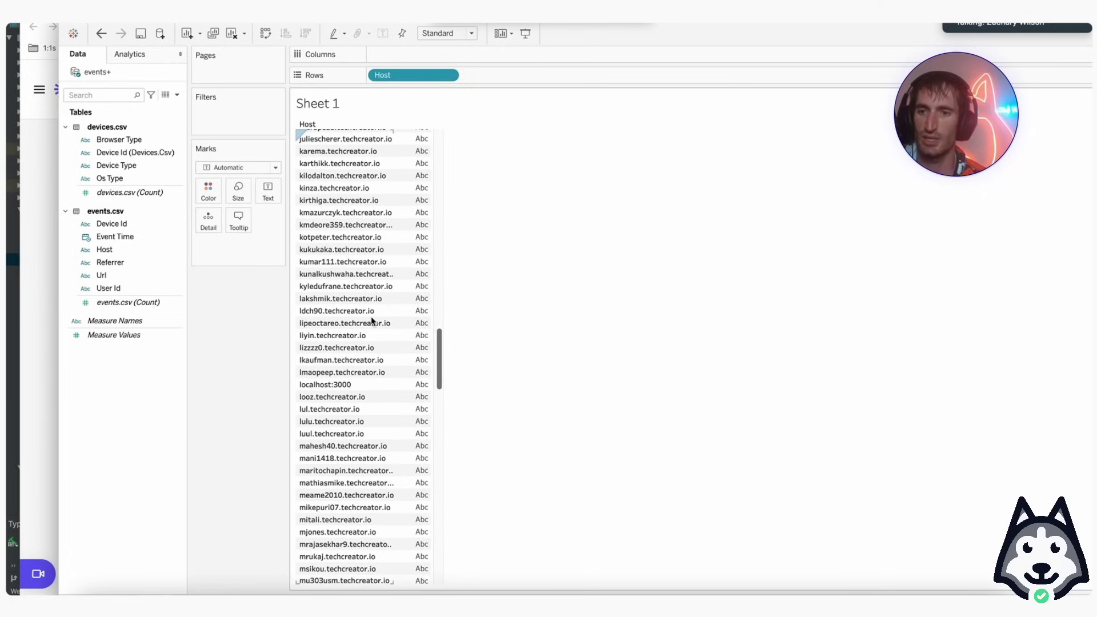
scroll(372, 321, "up", 15)
scroll(387, 291, "down", 20)
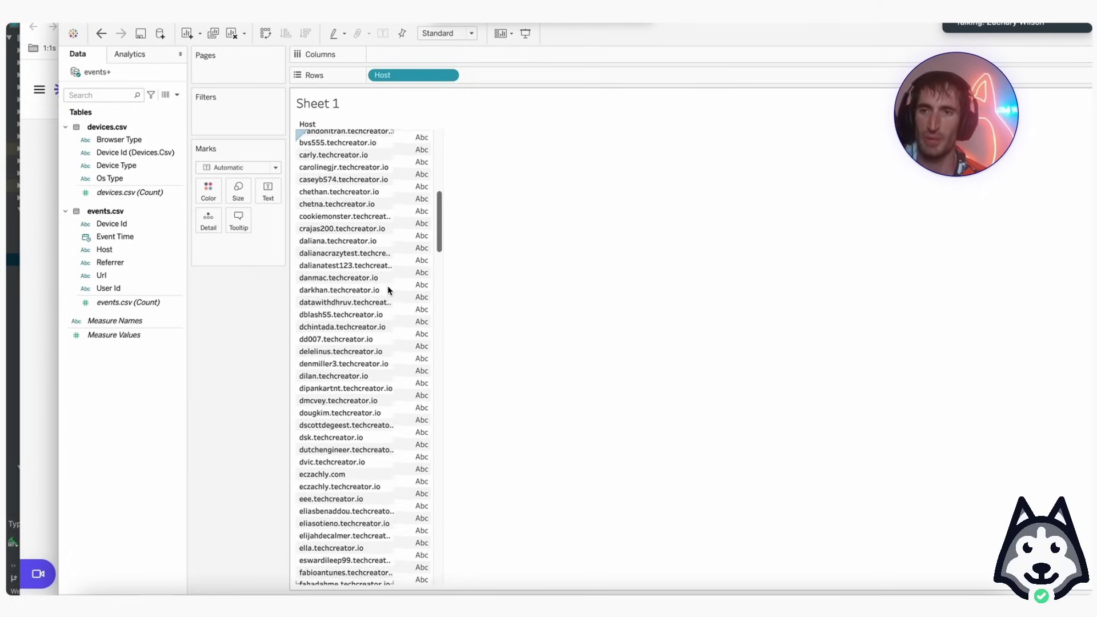
scroll(388, 290, "up", 20)
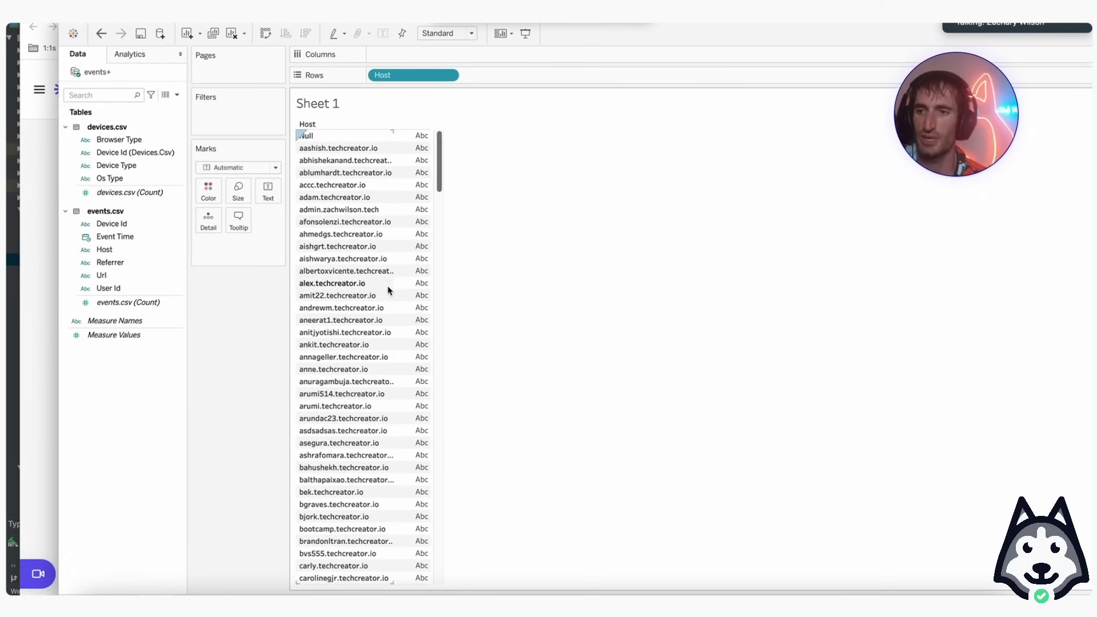
Place the events.csv count on the columns and sort the hosts by that count in descending order.
left_click(142, 287)
left_click_drag(128, 302, 430, 53)
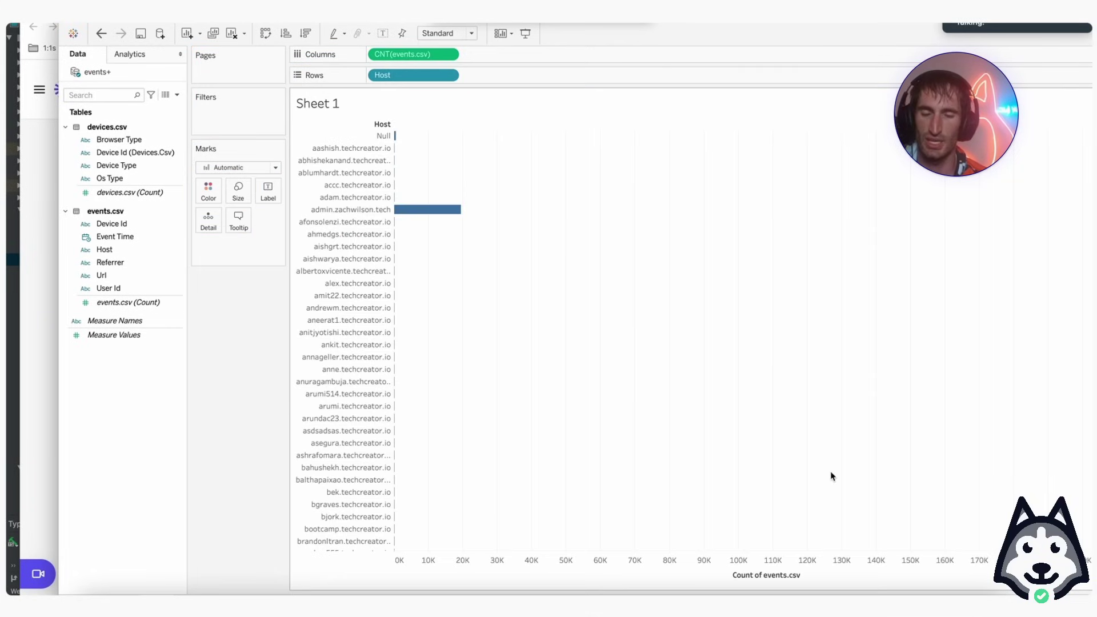
scroll(646, 383, "down", 15)
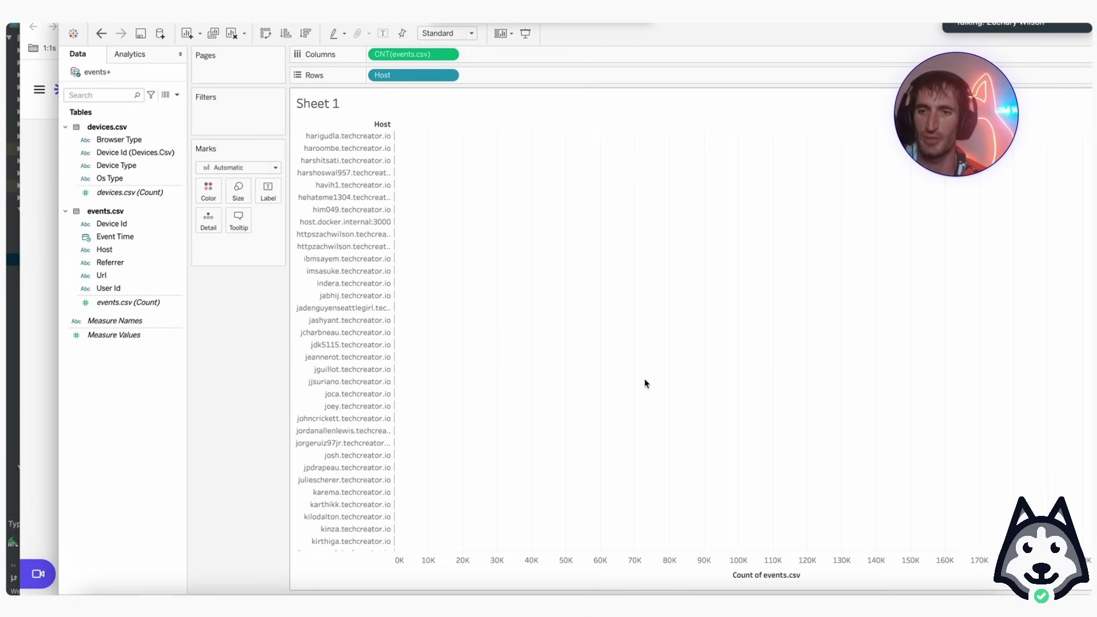
scroll(645, 382, "up", 15)
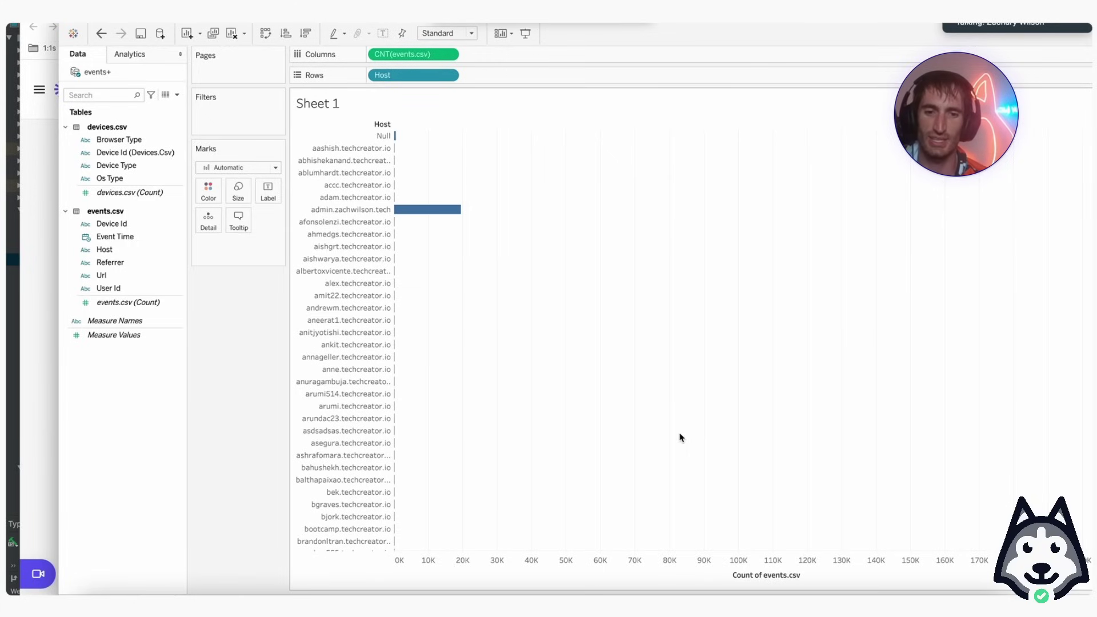
mouse_move(808, 577)
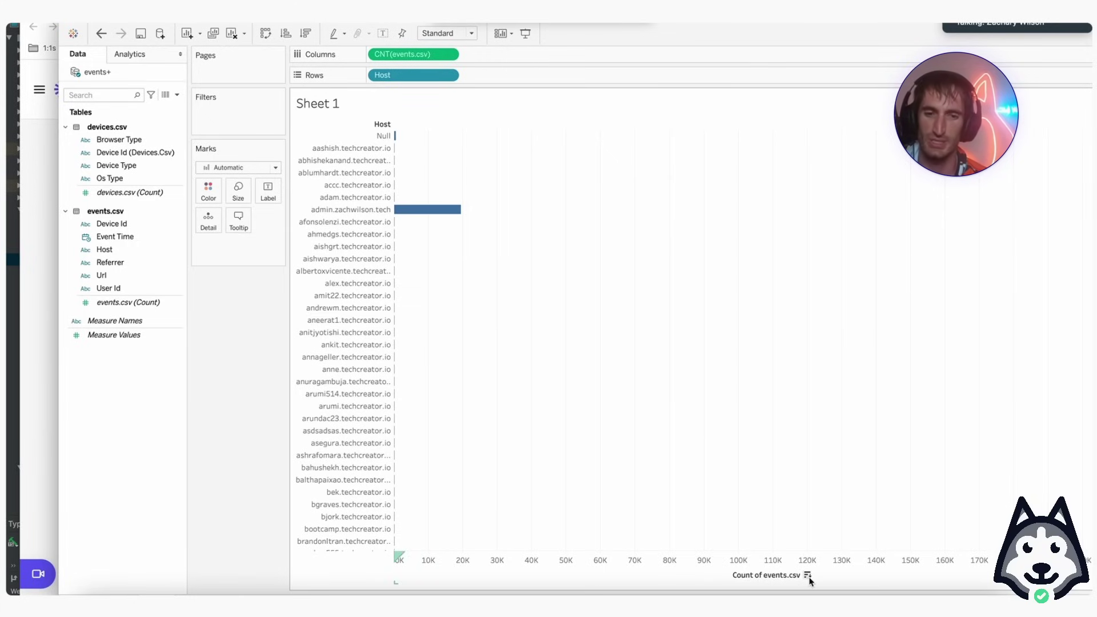
left_click(807, 576)
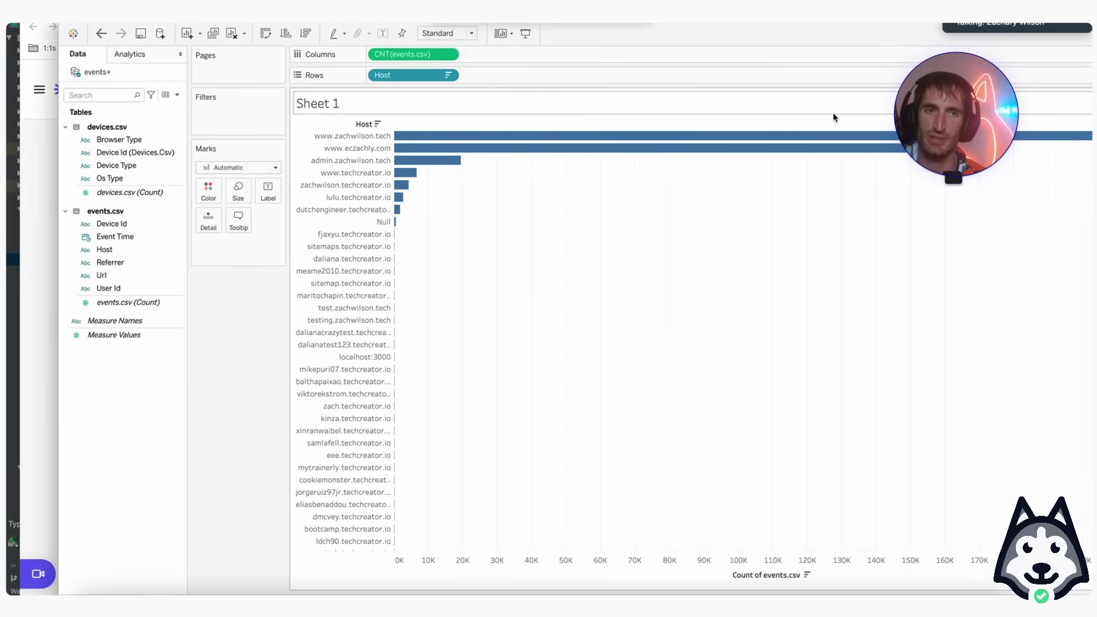
Examine the event counts of the busiest hosts and skim the remaining hosts in the sorted bar chart.
mouse_move(491, 144)
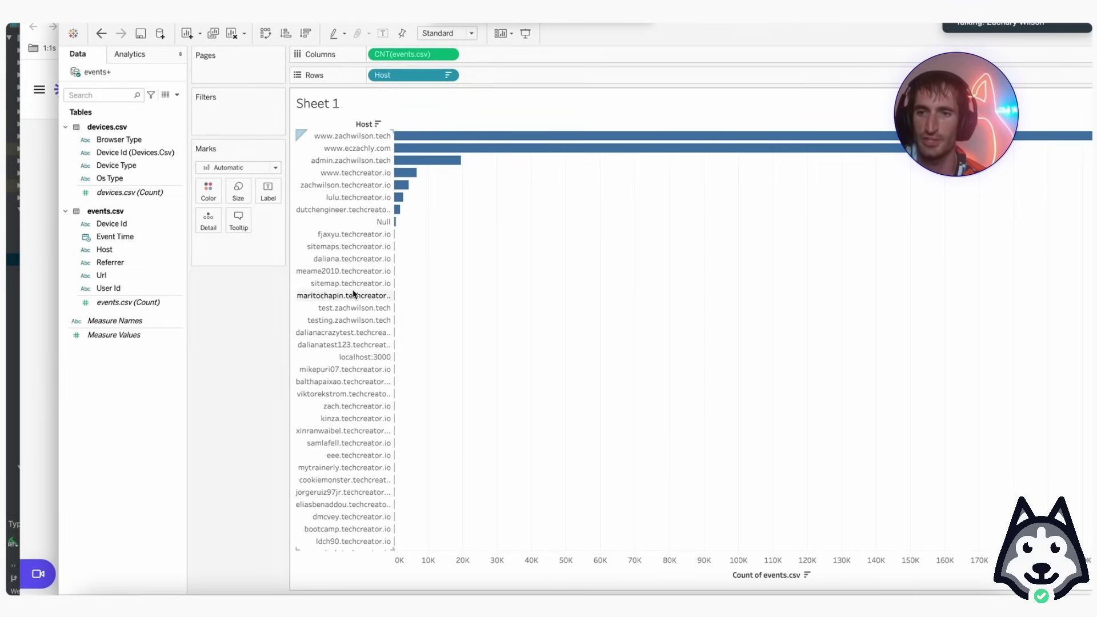
scroll(354, 294, "down", 10)
scroll(354, 294, "up", 10)
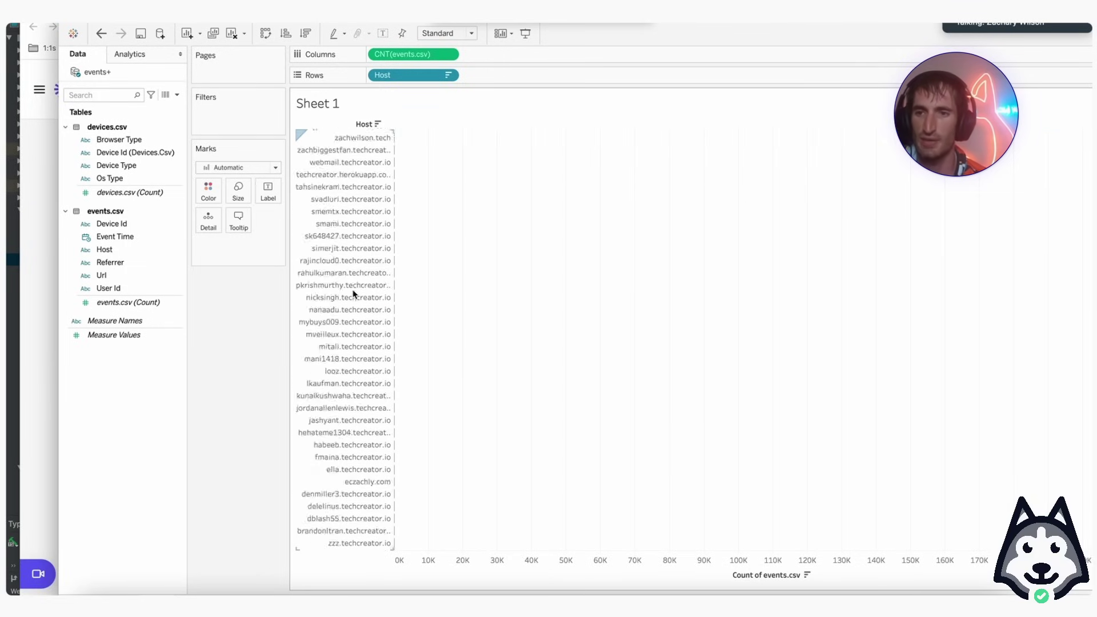
scroll(354, 294, "up", 5)
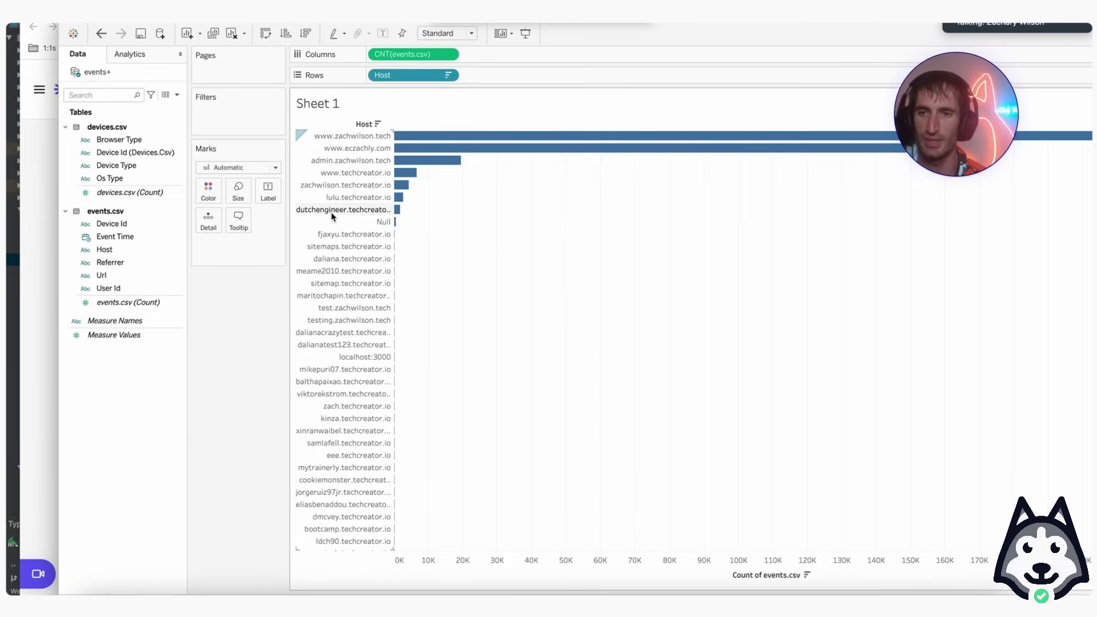
mouse_move(397, 210)
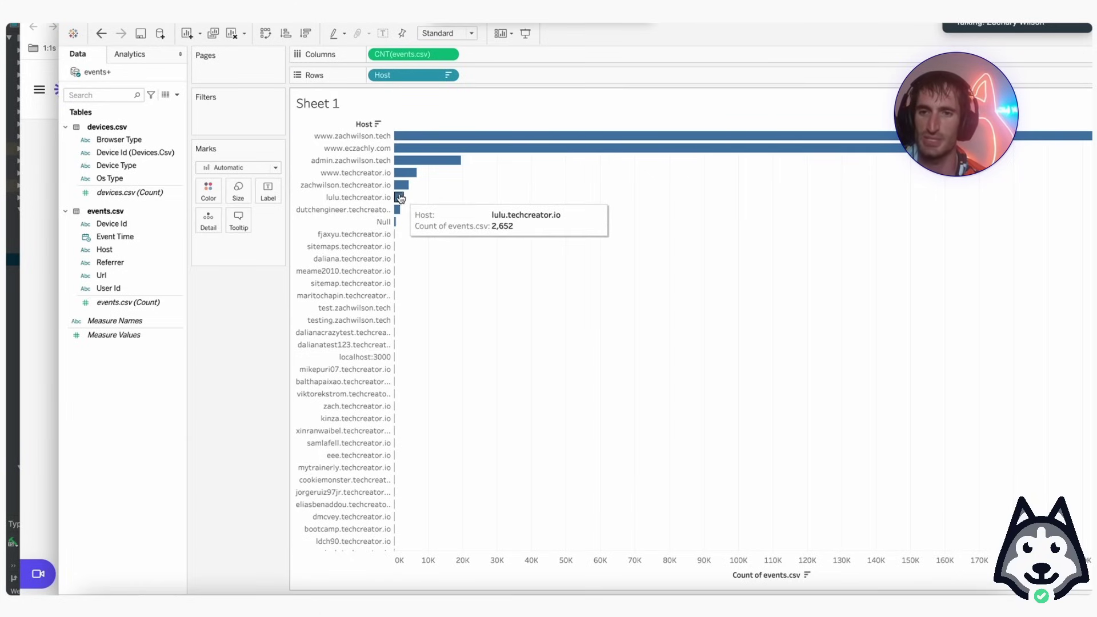
mouse_move(404, 189)
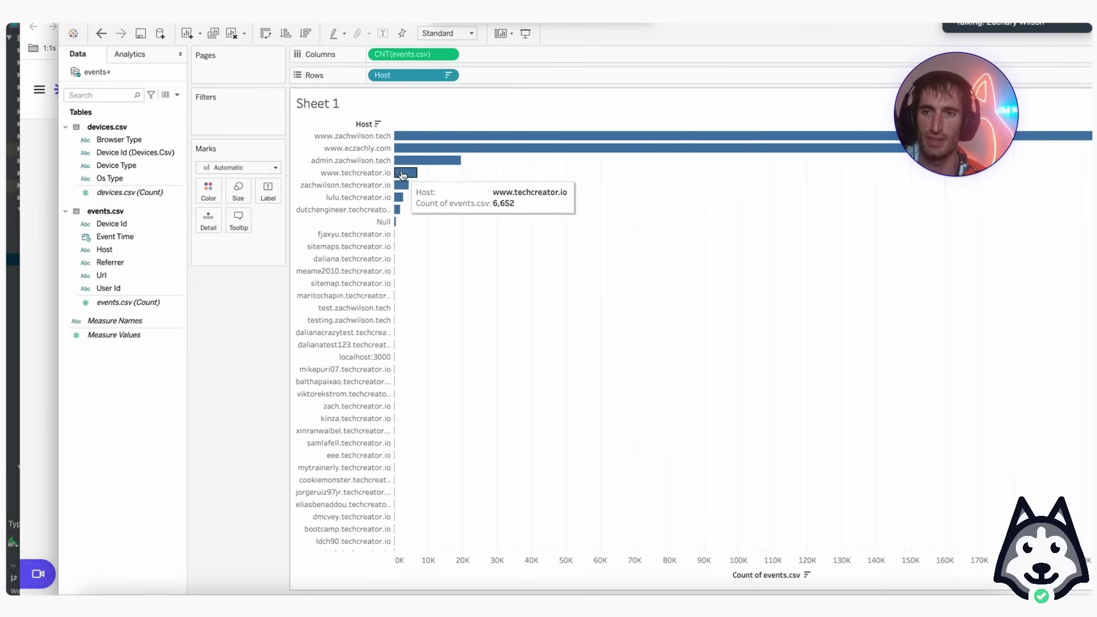
mouse_move(441, 150)
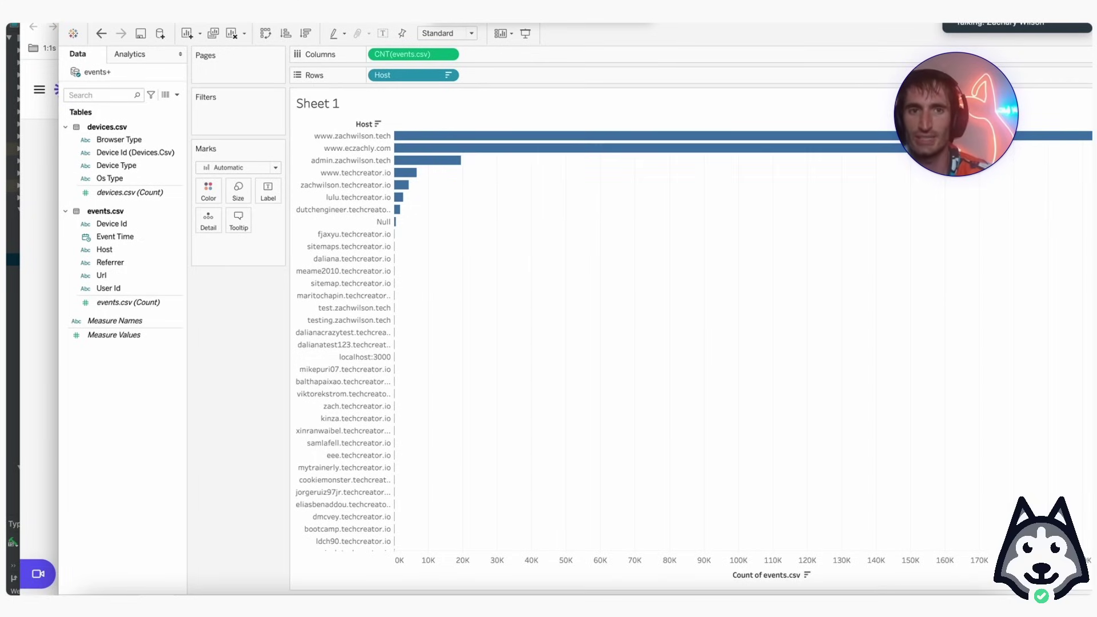
scroll(572, 309, "down", 2)
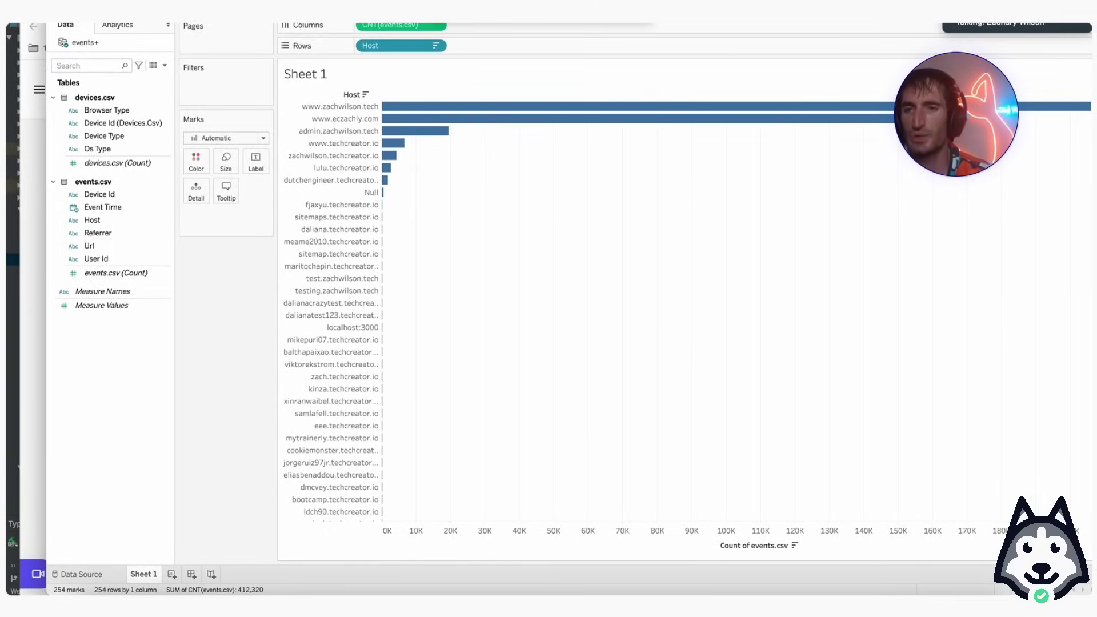
scroll(725, 227, "up", 1)
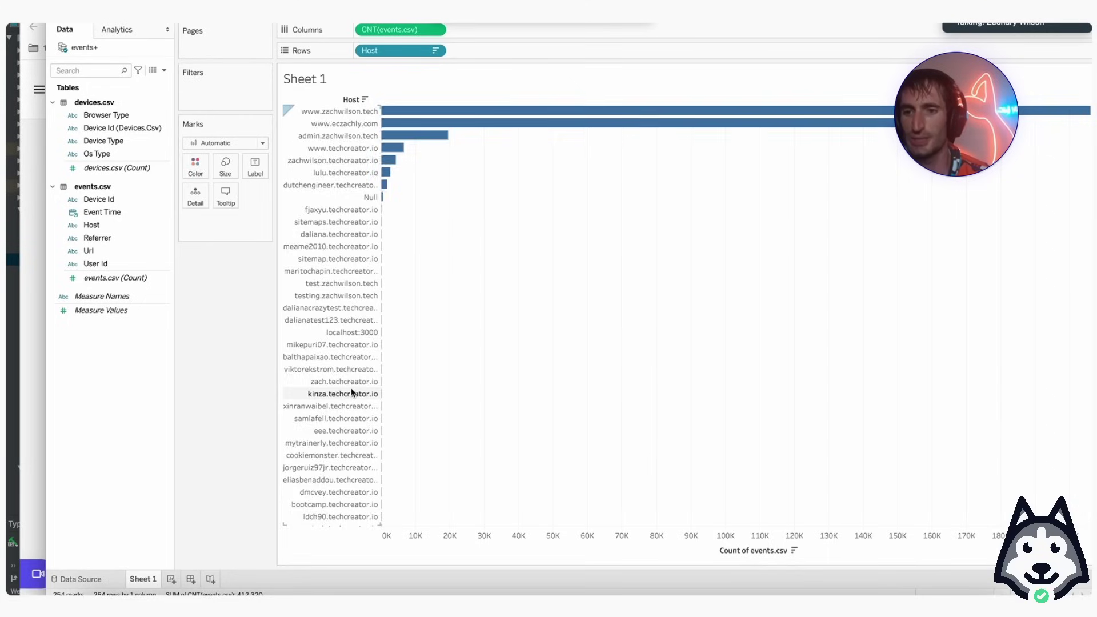
scroll(351, 392, "down", 10)
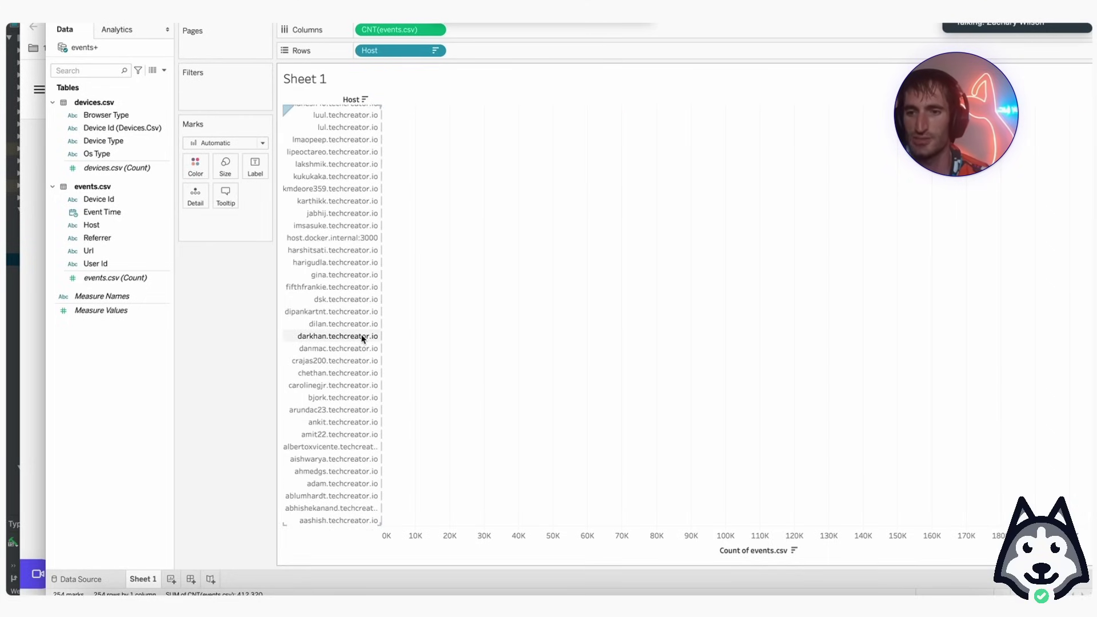
scroll(361, 335, "up", 10)
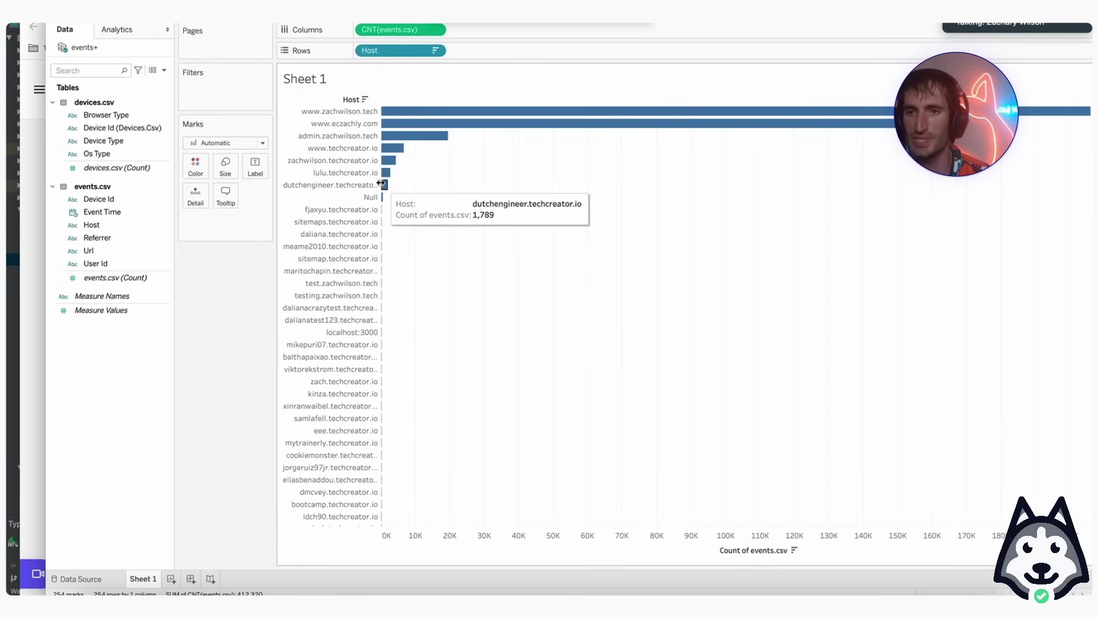
mouse_move(389, 164)
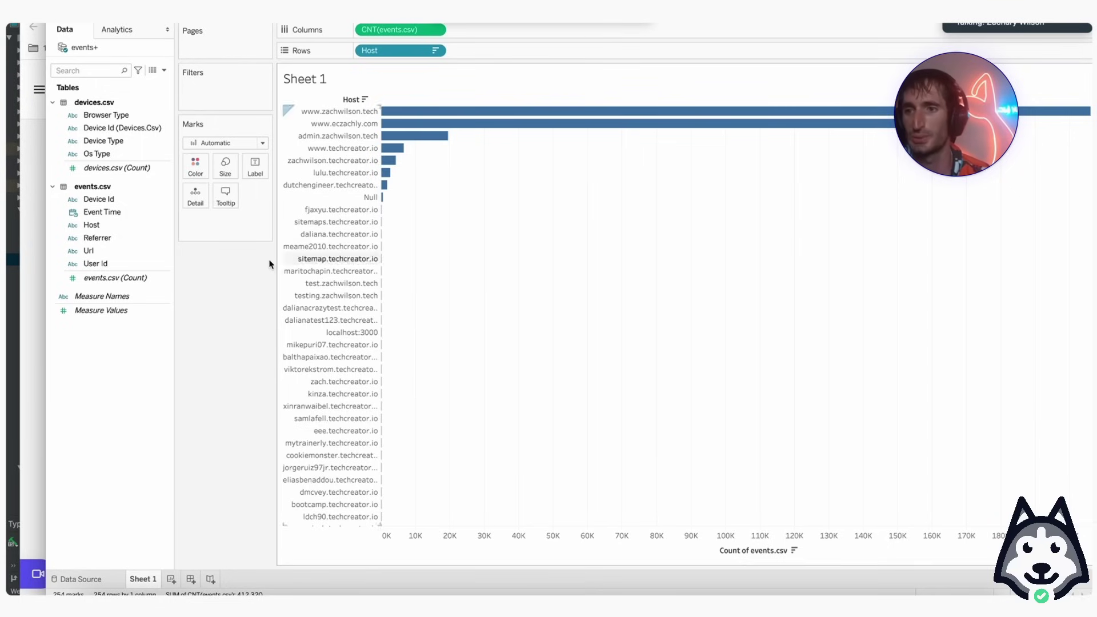
Create a set from the Host field named Top 7 Hosts, limited by field to the top 7 by count of events.csv.
left_click(106, 227)
right_click(107, 229)
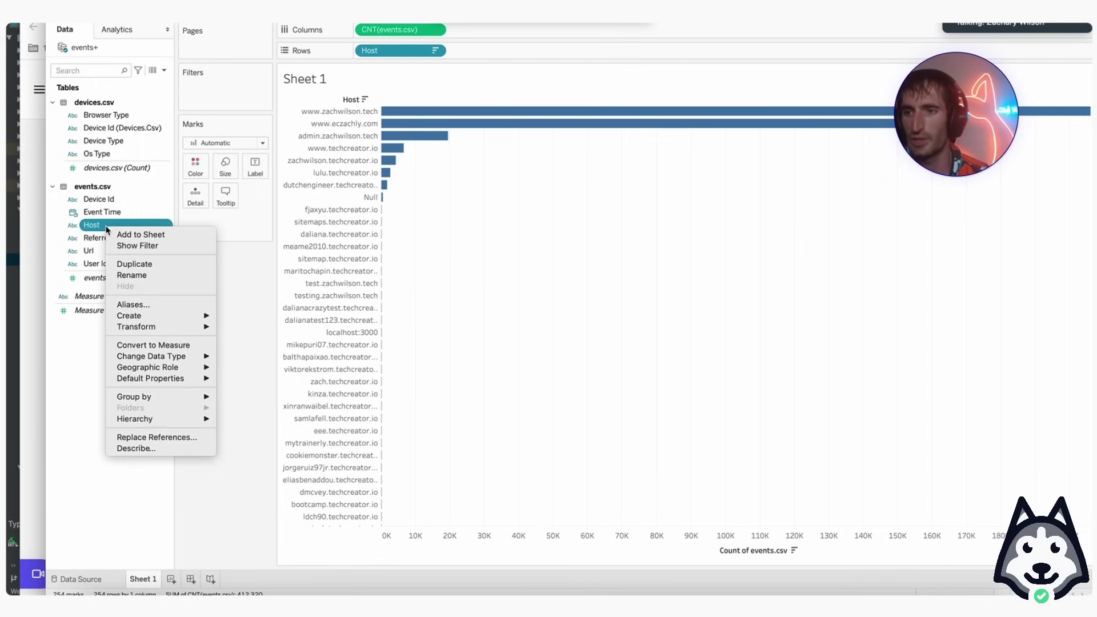
mouse_move(197, 315)
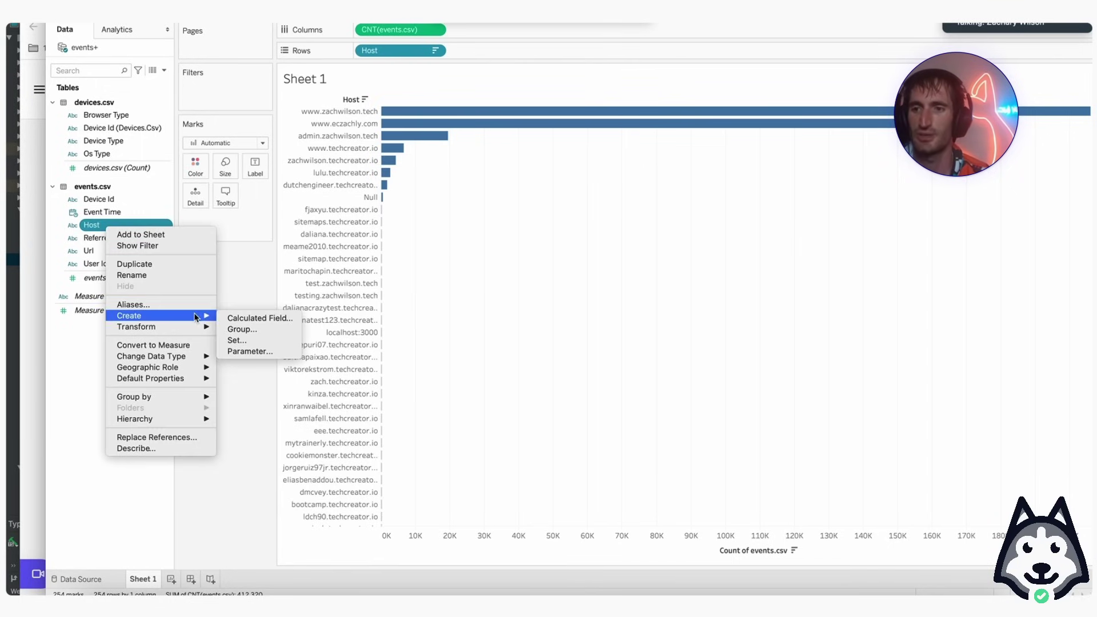
left_click(263, 343)
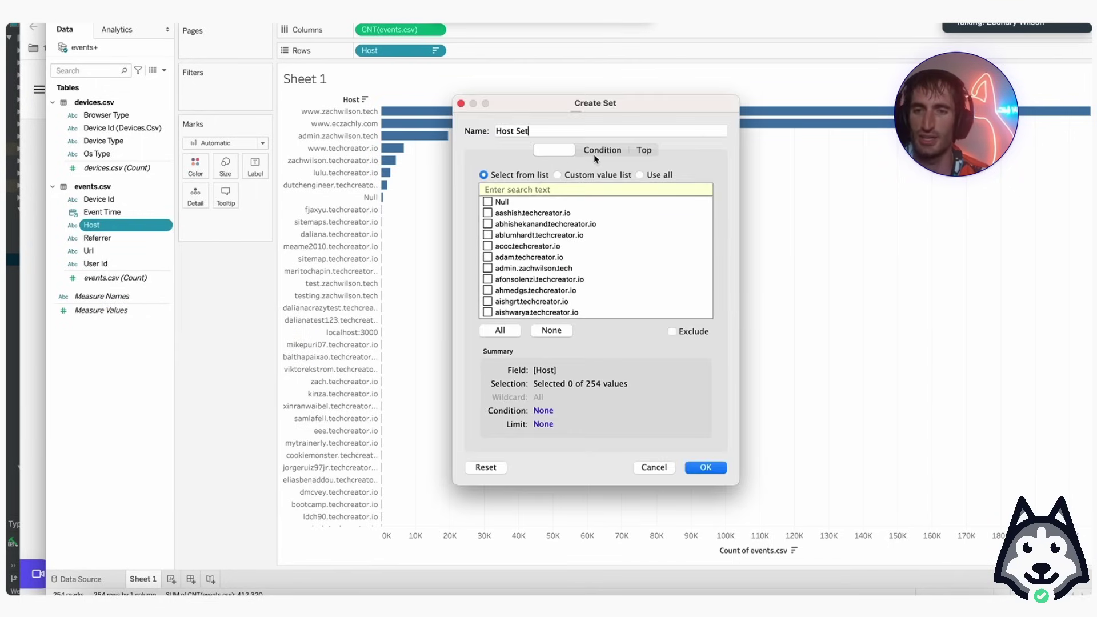
type("Top 7 Hosts")
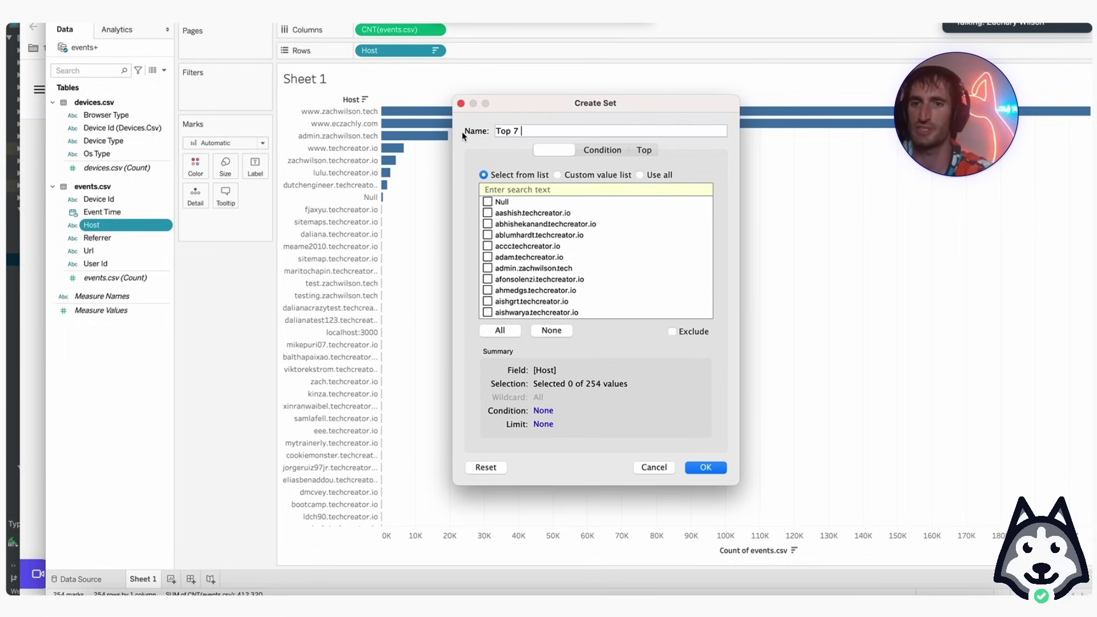
left_click(648, 151)
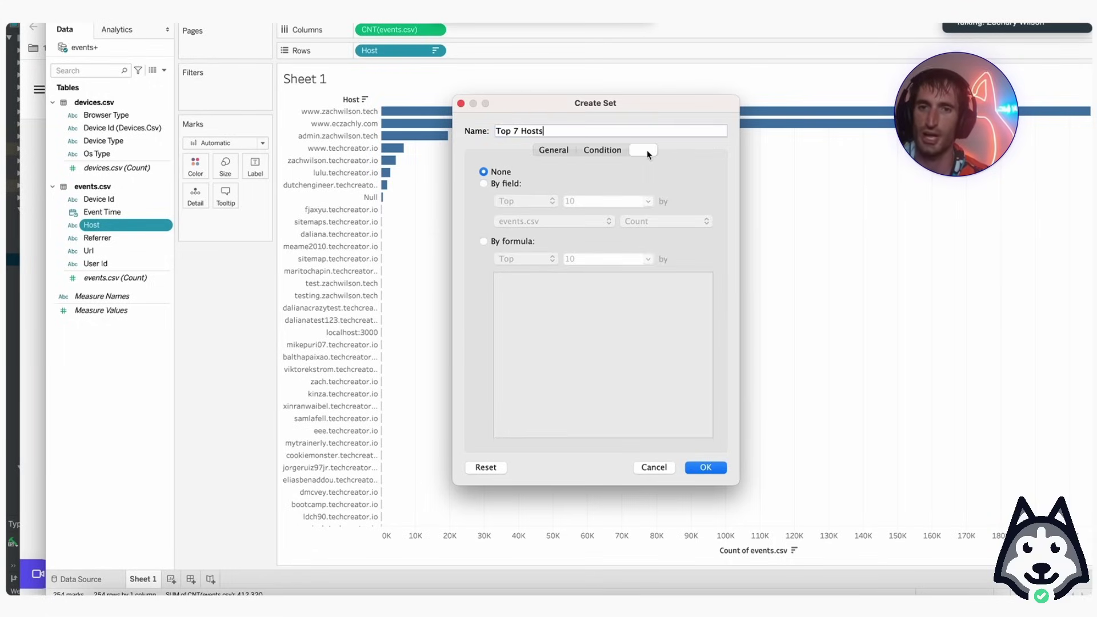
left_click(484, 184)
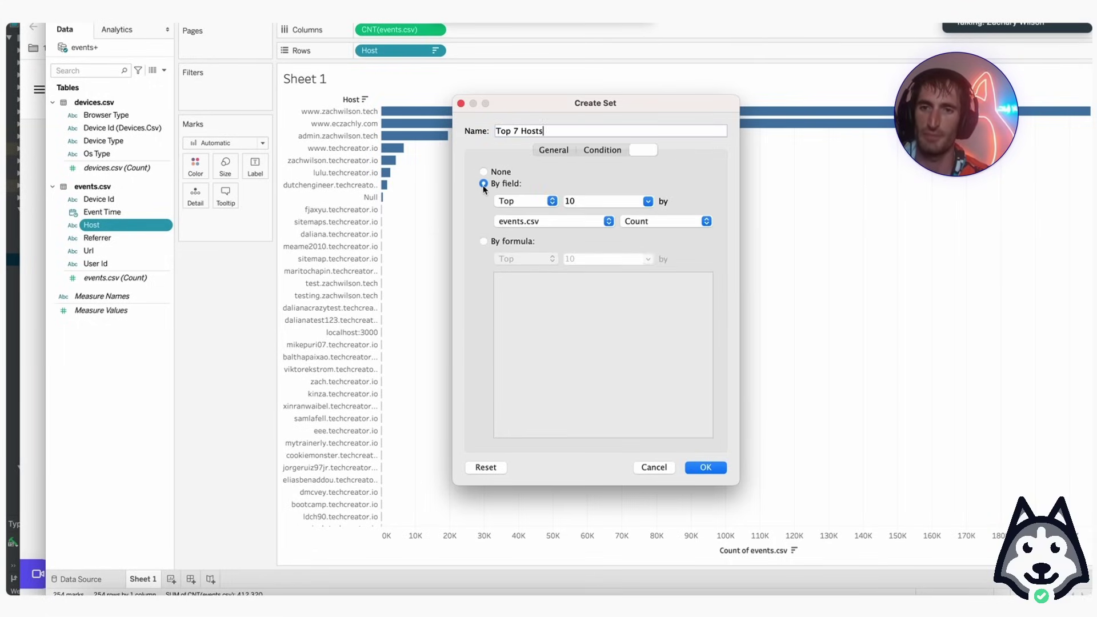
double_click(586, 203)
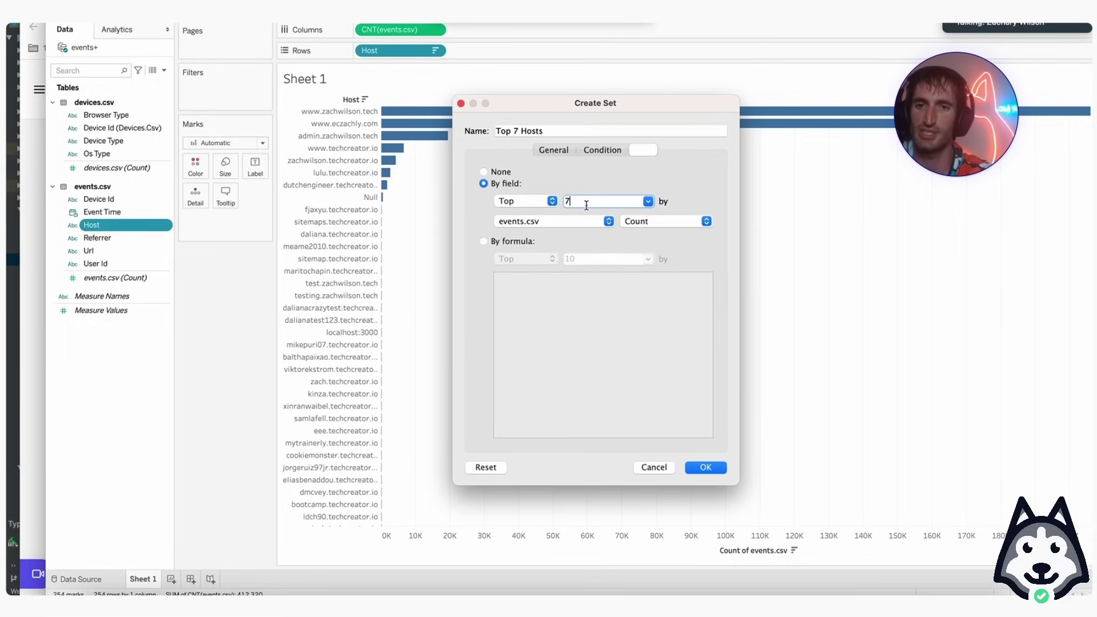
left_click(713, 467)
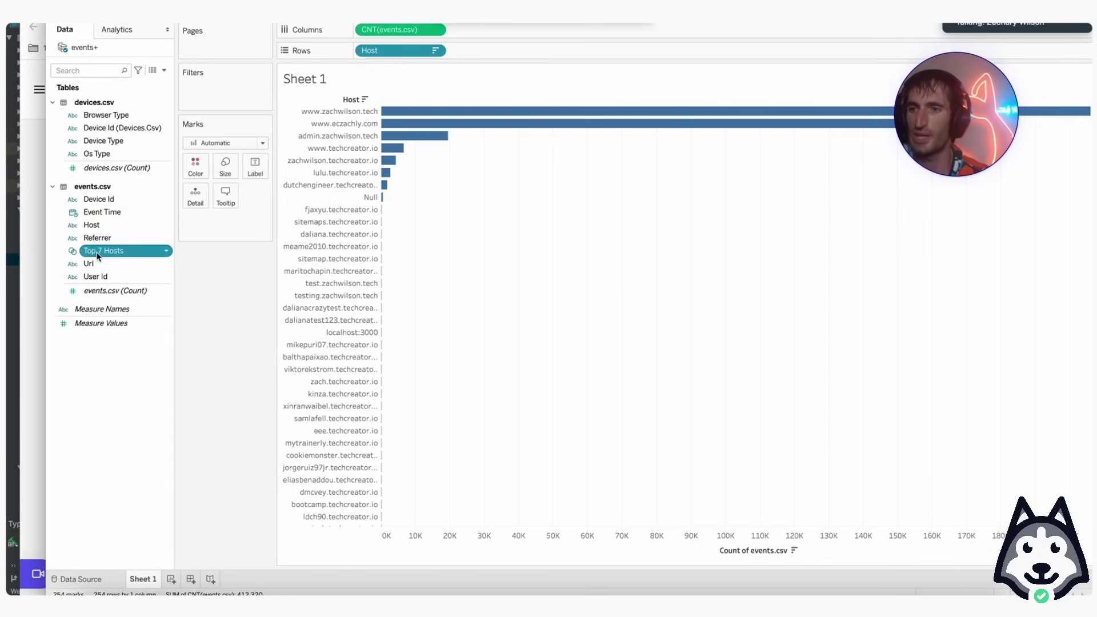
Filter the host bar chart on Sheet 1 with the Top 7 Hosts set and look over the bars.
left_click_drag(157, 250, 211, 80)
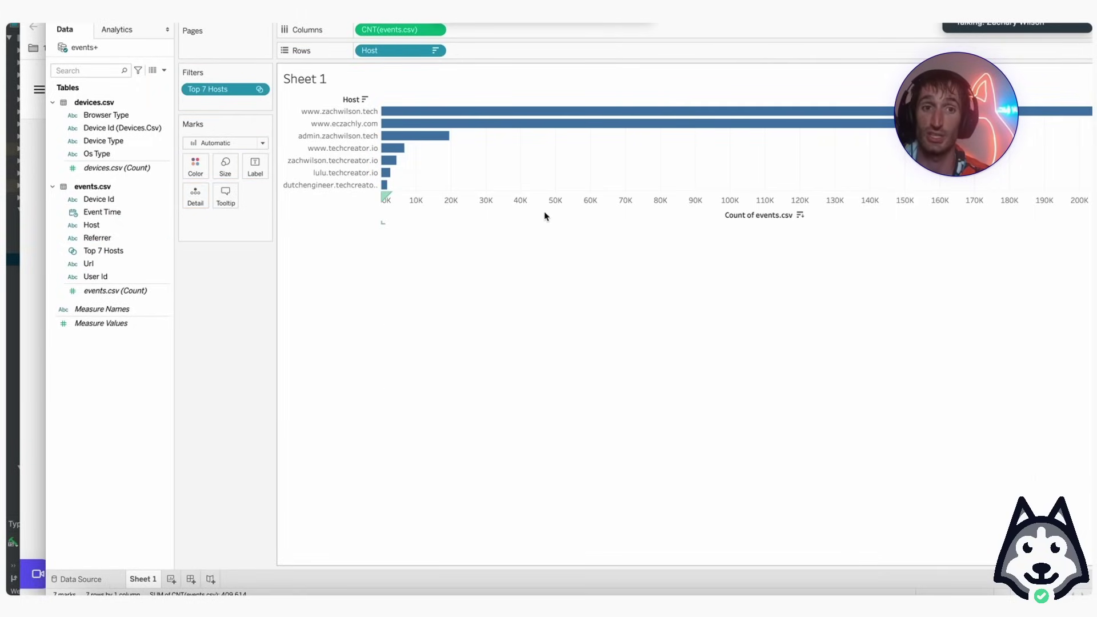
mouse_move(919, 146)
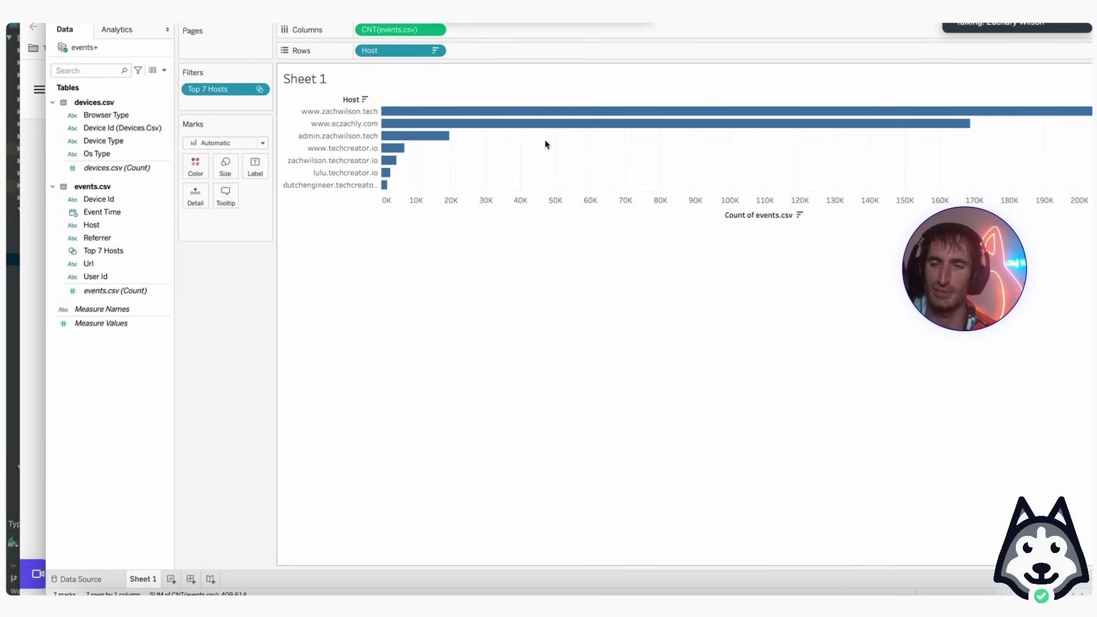
mouse_move(544, 115)
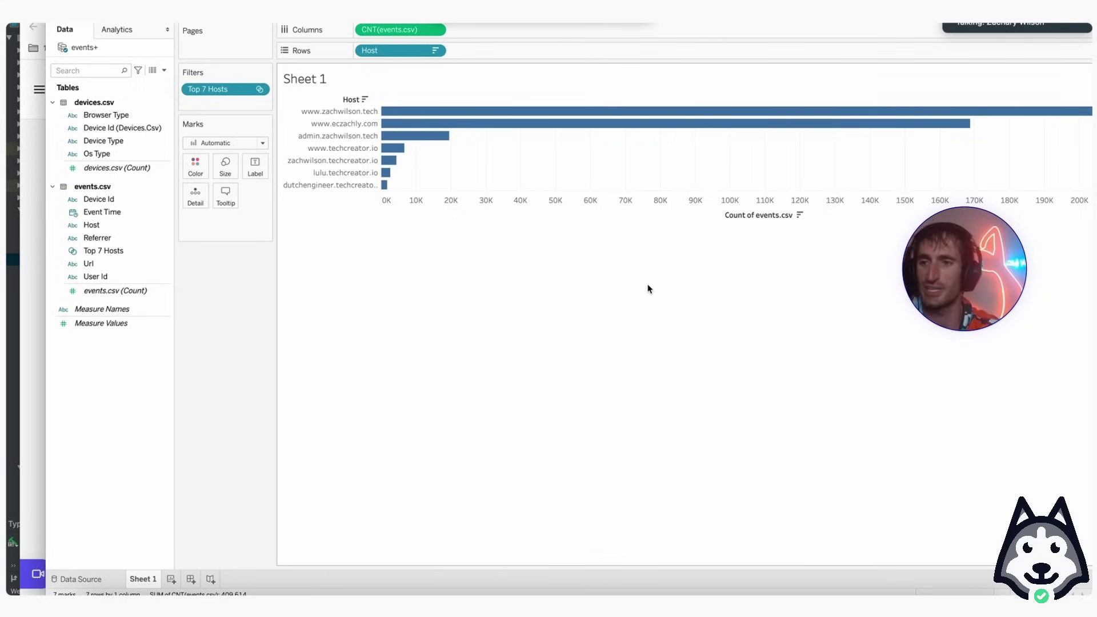
Add a filter on the years of Event Time to Sheet 1, keeping only 2023, and apply it.
left_click(122, 213)
left_click_drag(122, 215, 219, 101)
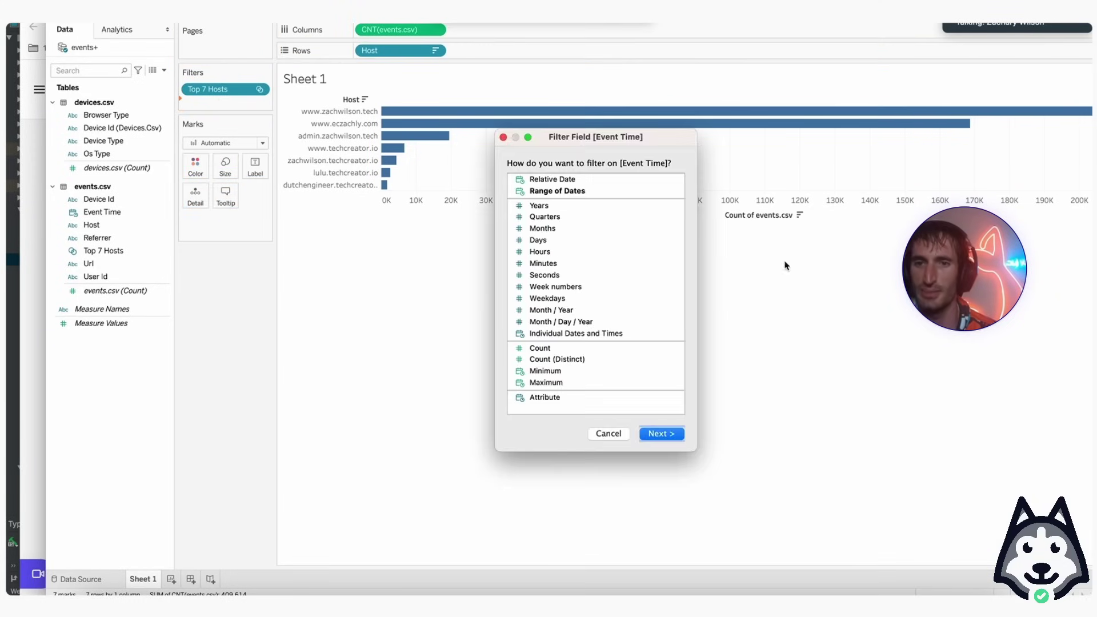
left_click(533, 205)
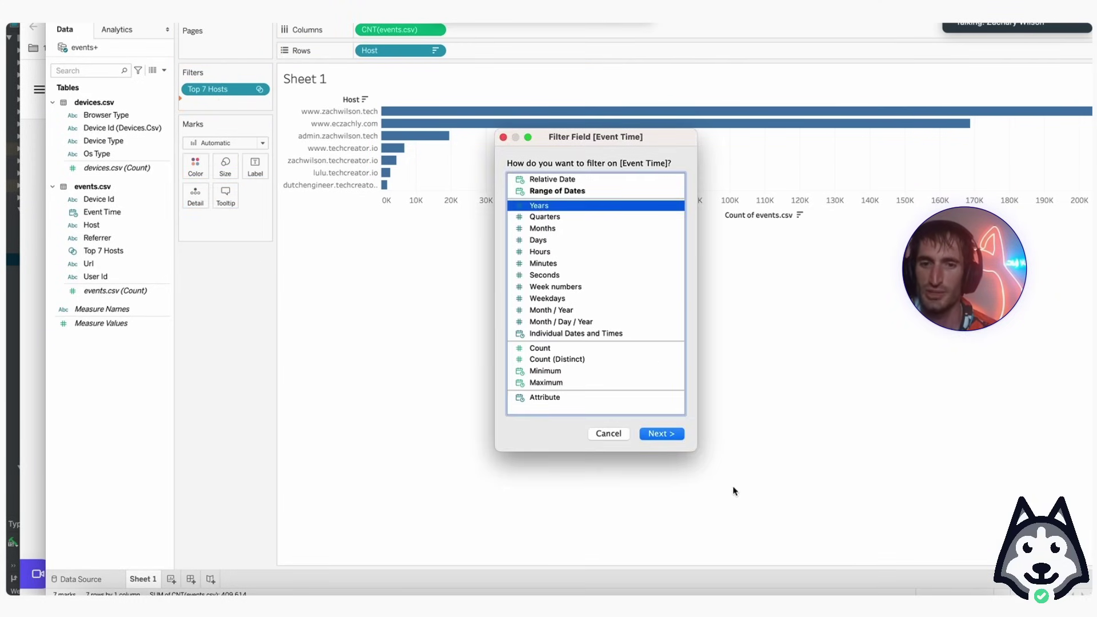
left_click(662, 434)
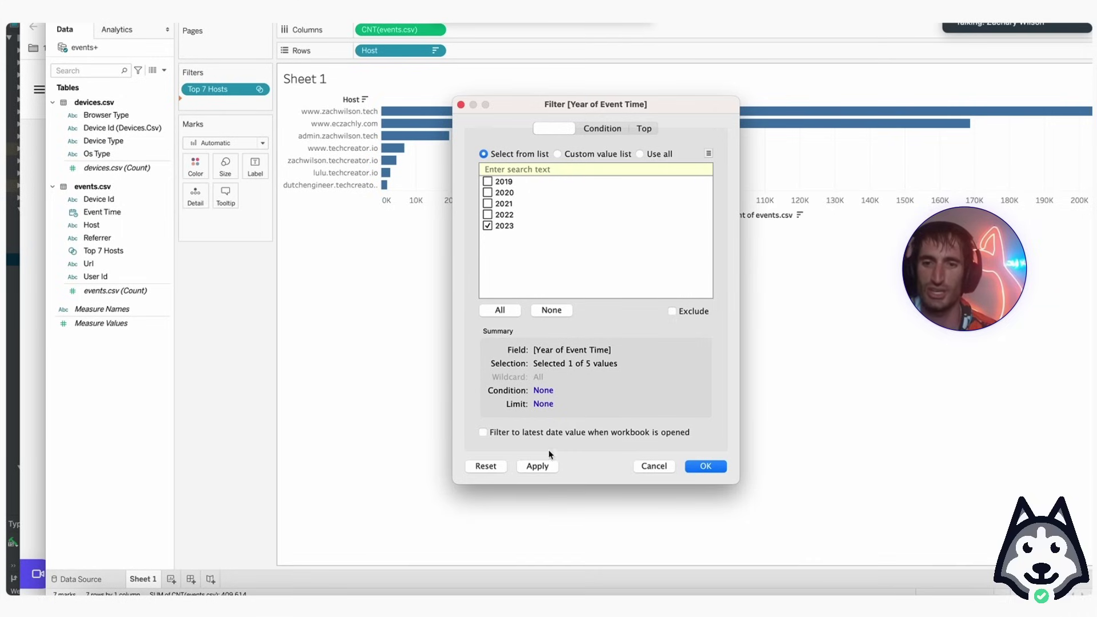
left_click(537, 467)
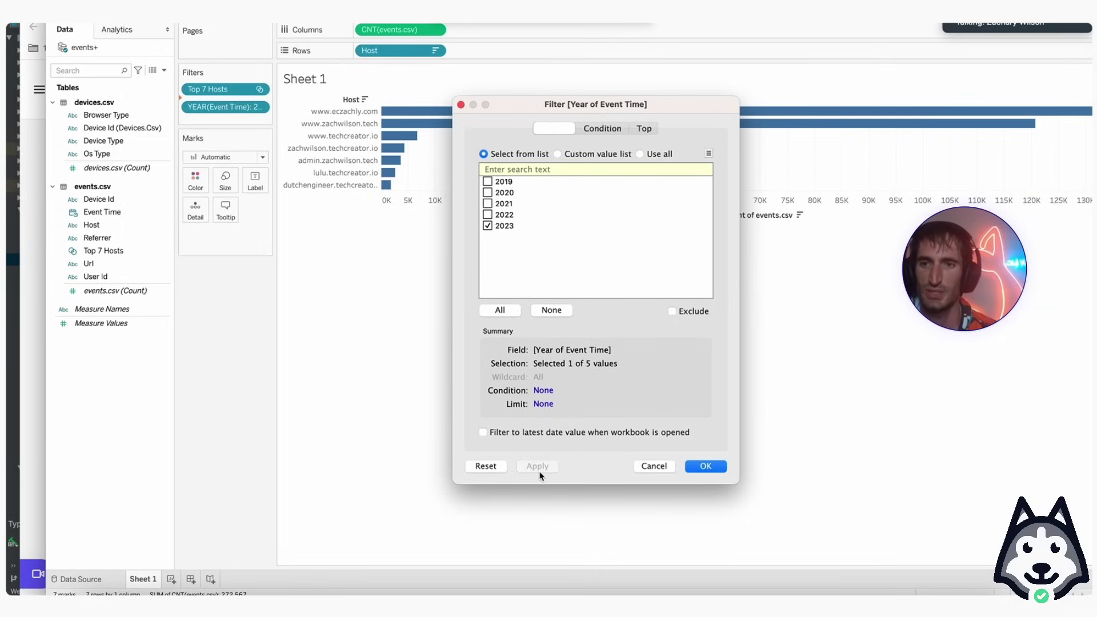
left_click(714, 471)
mouse_move(403, 125)
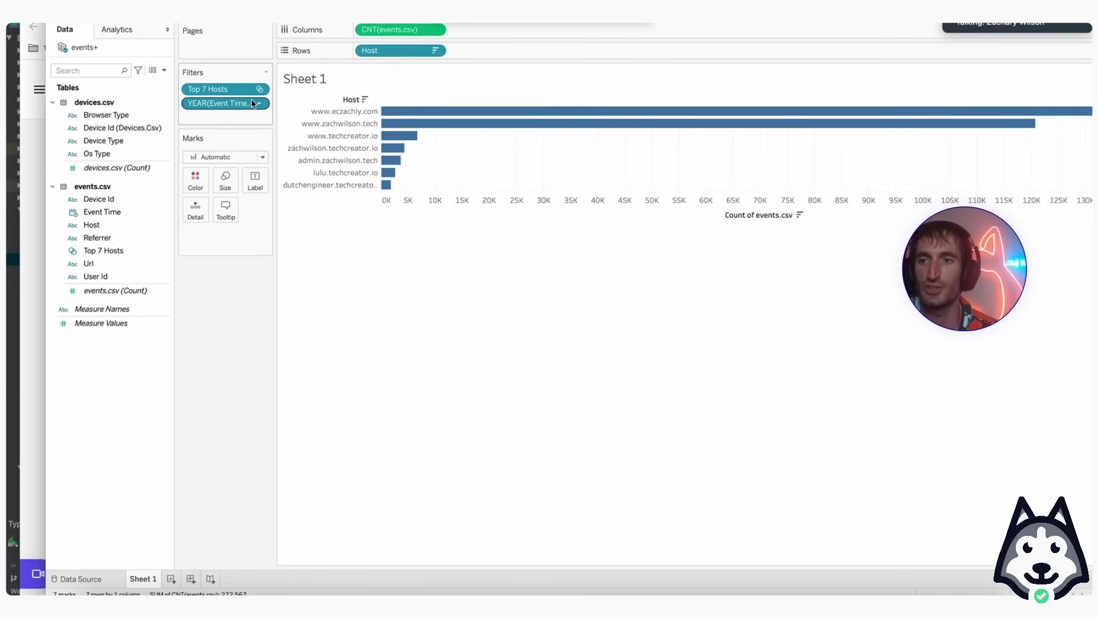
left_click_drag(253, 107, 240, 107)
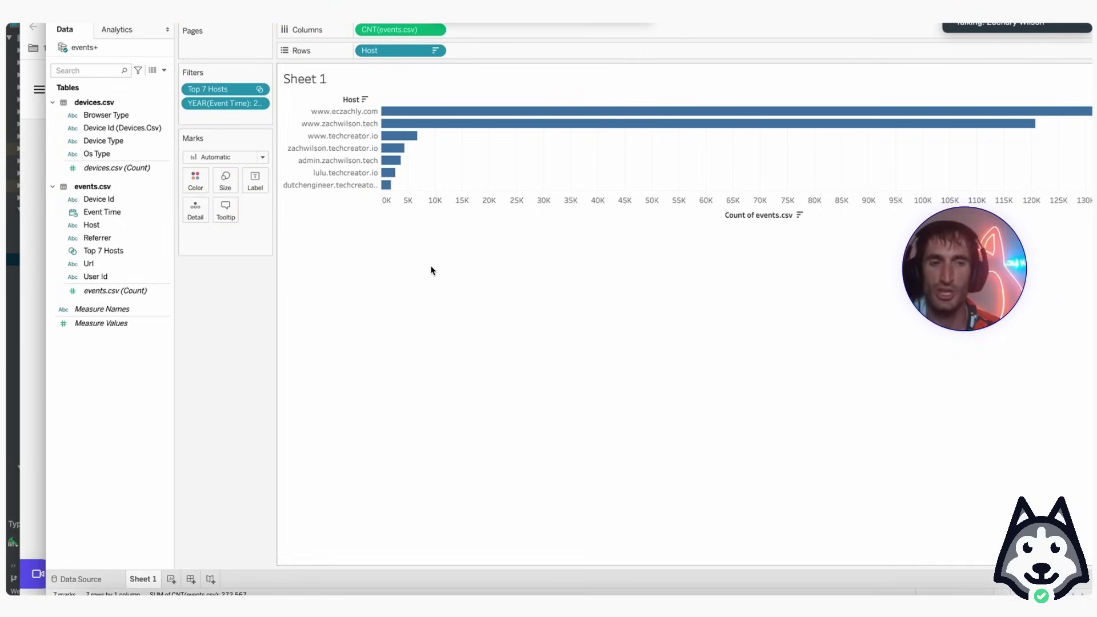
Add a new worksheet with Event Time by year on the columns and filter it with the Top 7 Hosts set.
right_click(149, 579)
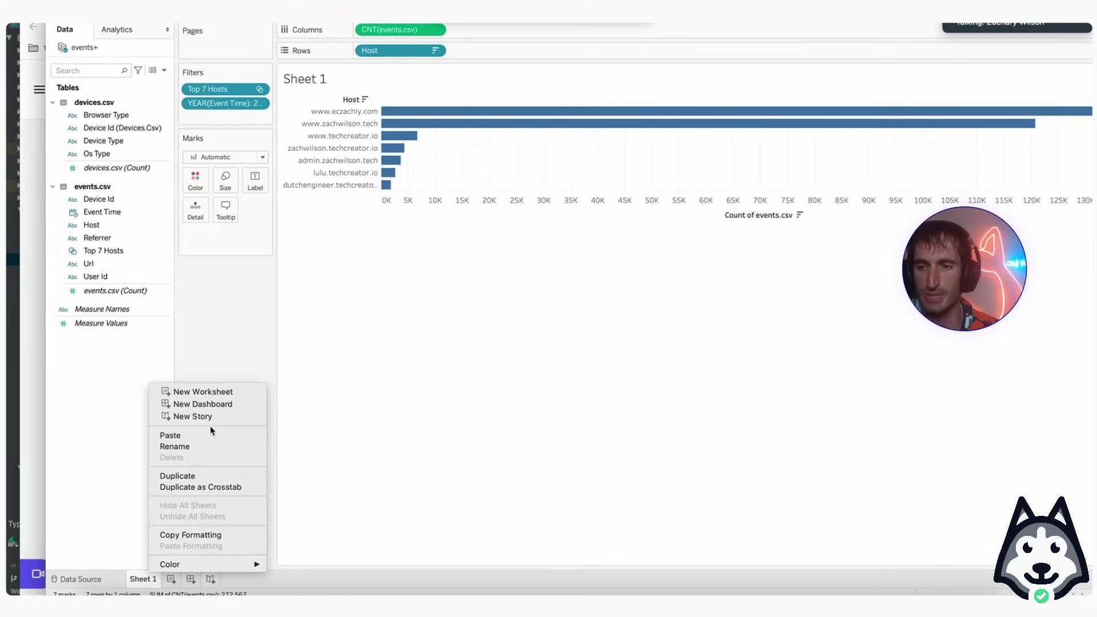
left_click(207, 391)
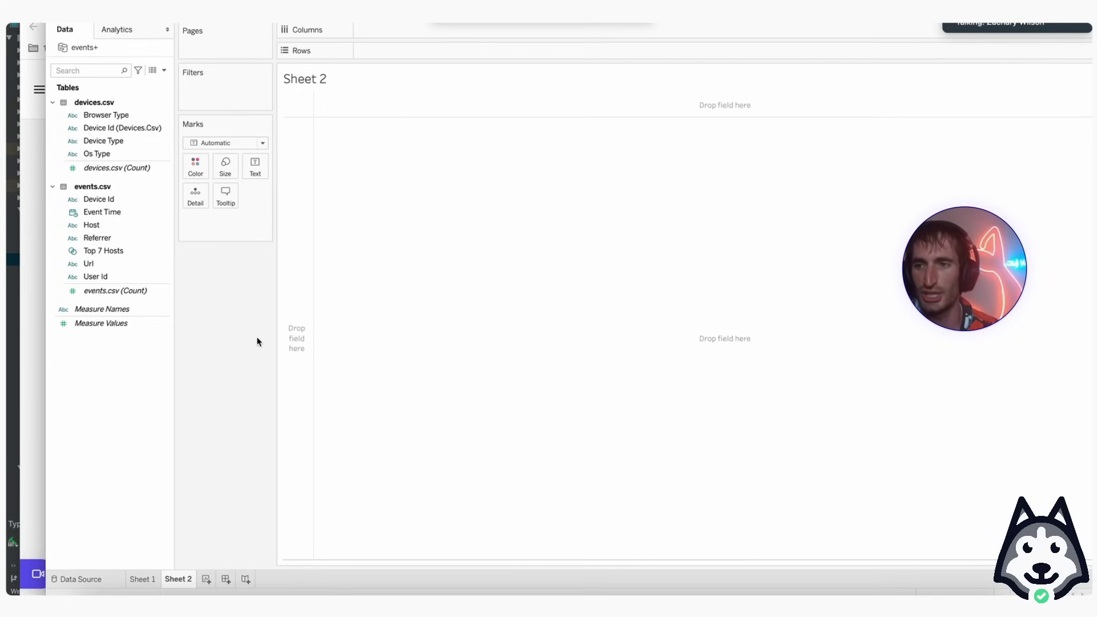
left_click_drag(109, 212, 410, 28)
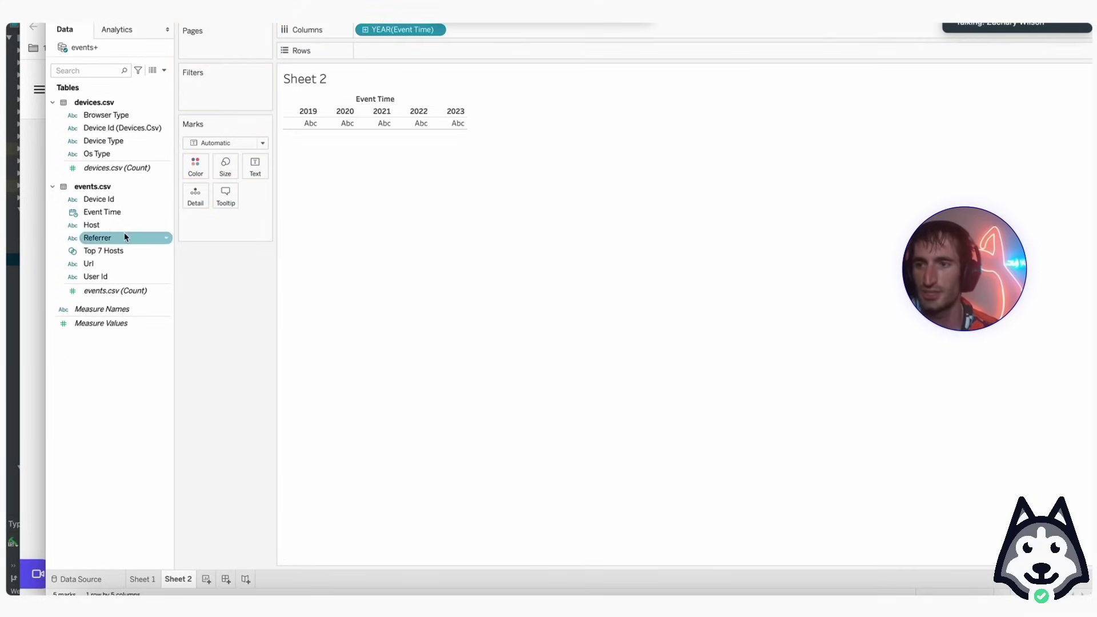
left_click_drag(104, 252, 206, 94)
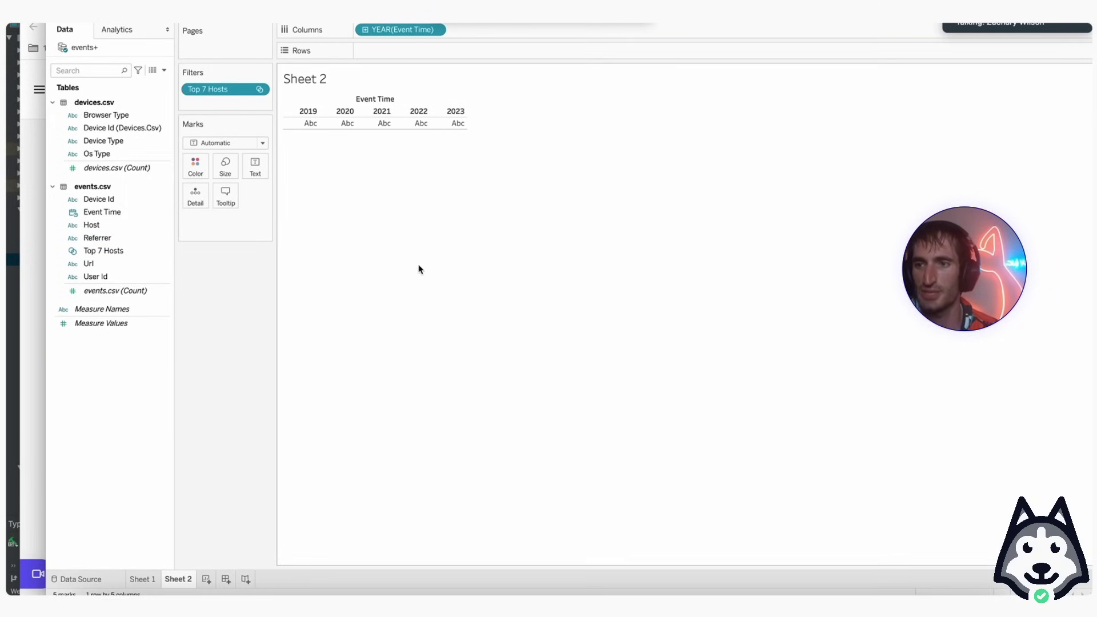
Color the marks by Host, place the events.csv count on the rows, and examine each host's yearly trend.
left_click_drag(86, 225, 188, 166)
left_click(568, 289)
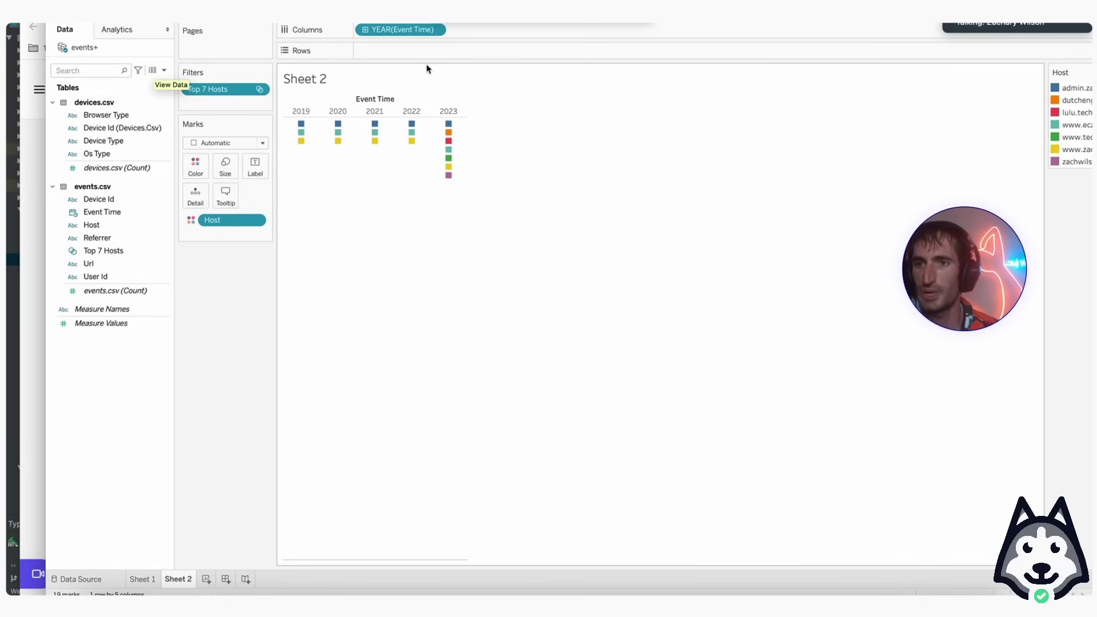
left_click_drag(117, 291, 435, 51)
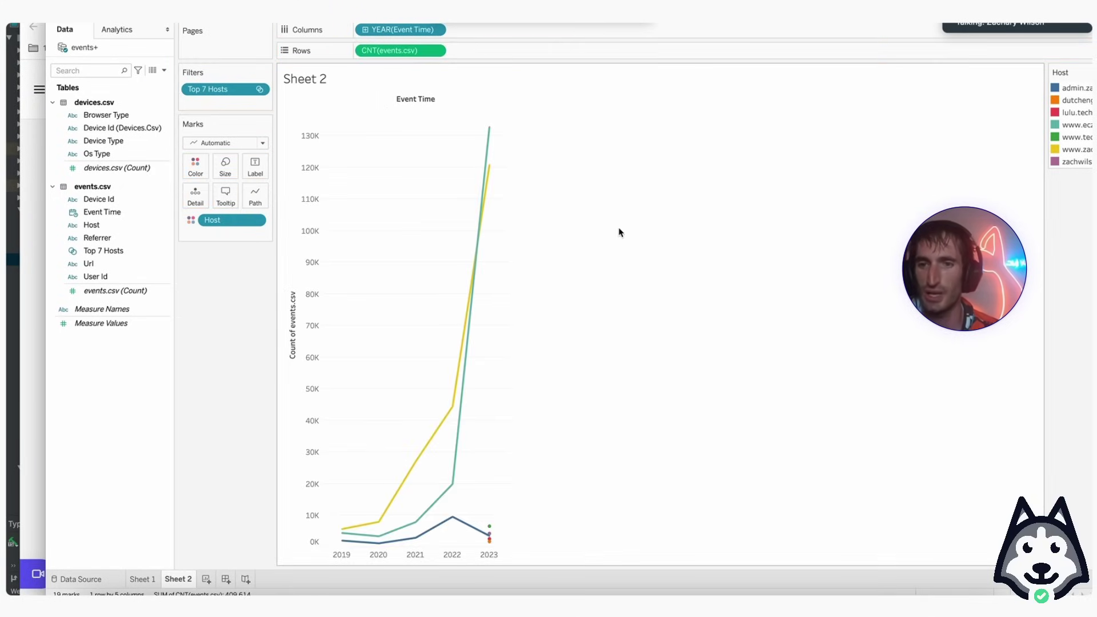
mouse_move(493, 143)
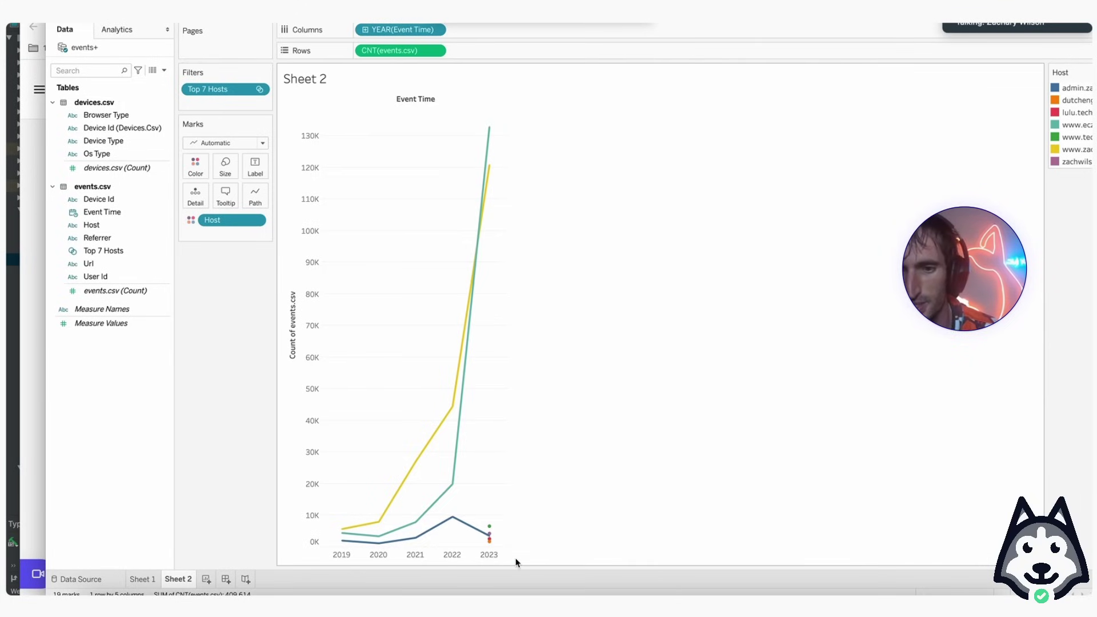
mouse_move(460, 527)
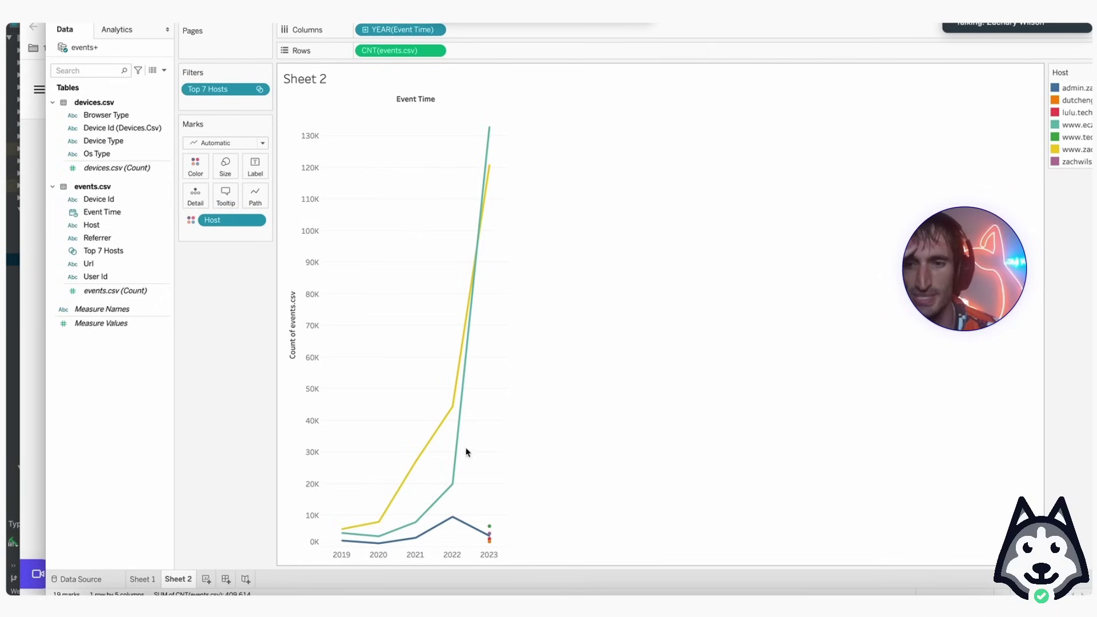
mouse_move(433, 500)
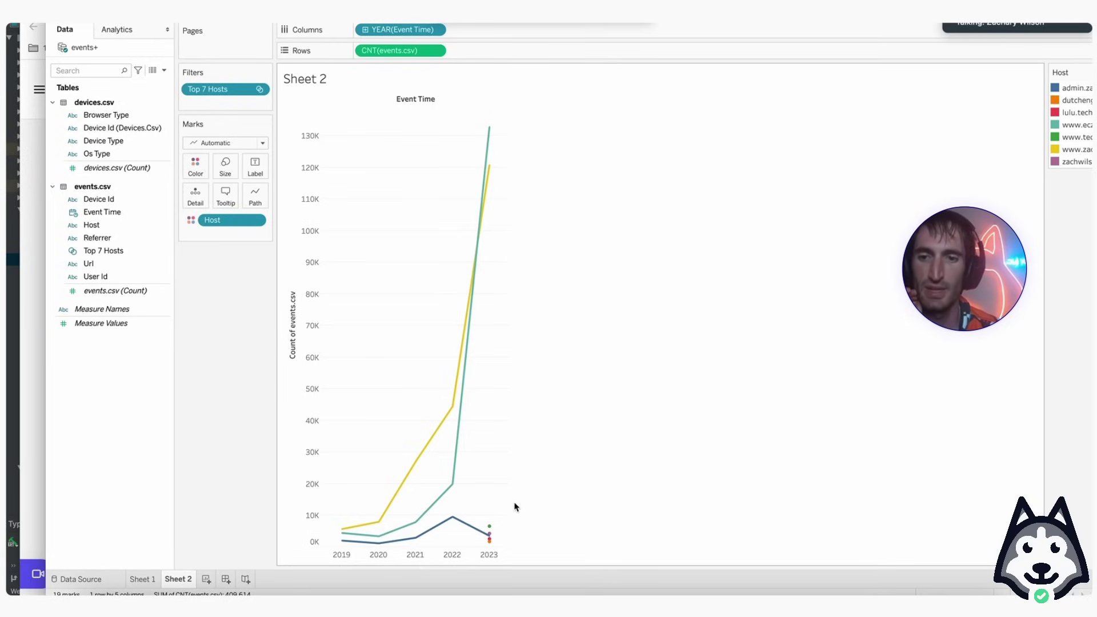
Turn the events.csv count on the rows into a percent of total computed using Table (down).
left_click(435, 51)
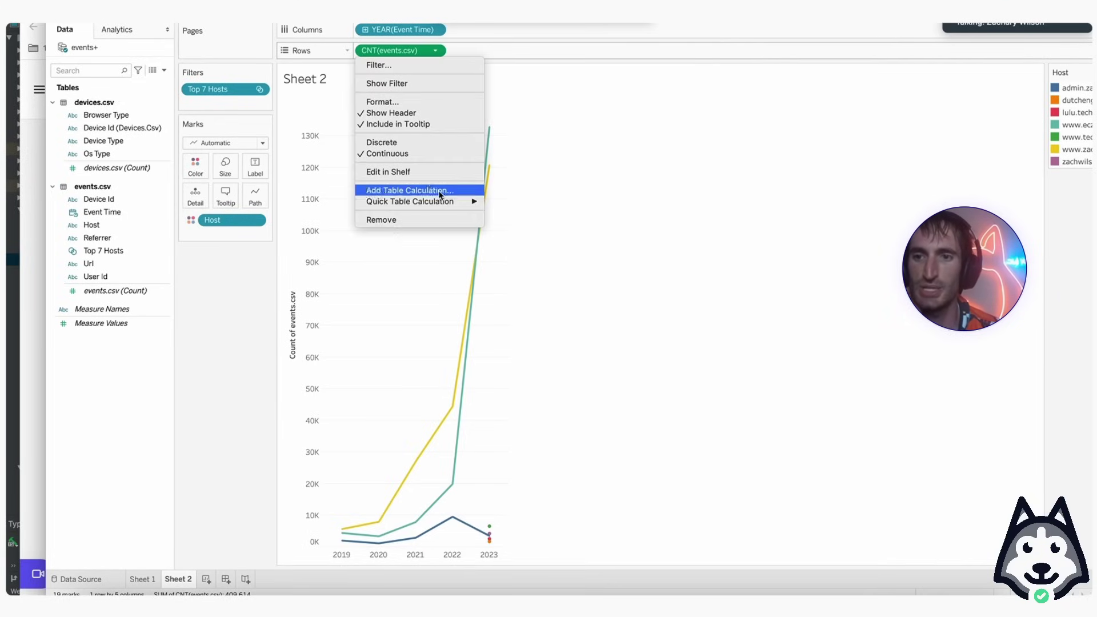
mouse_move(437, 202)
left_click(543, 238)
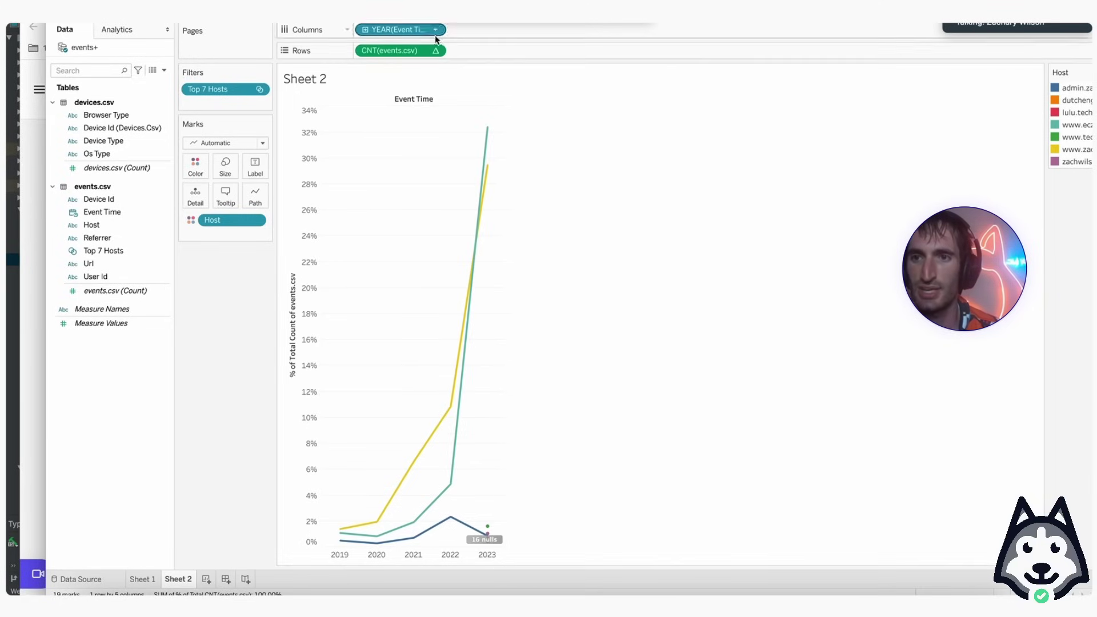
left_click(436, 50)
mouse_move(454, 193)
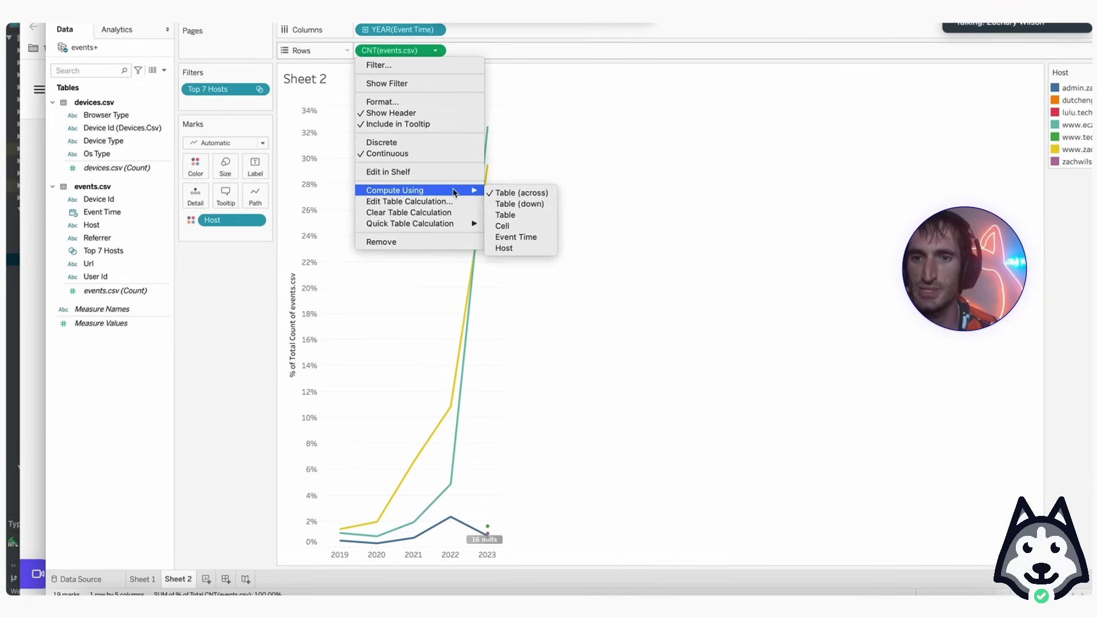
left_click(513, 204)
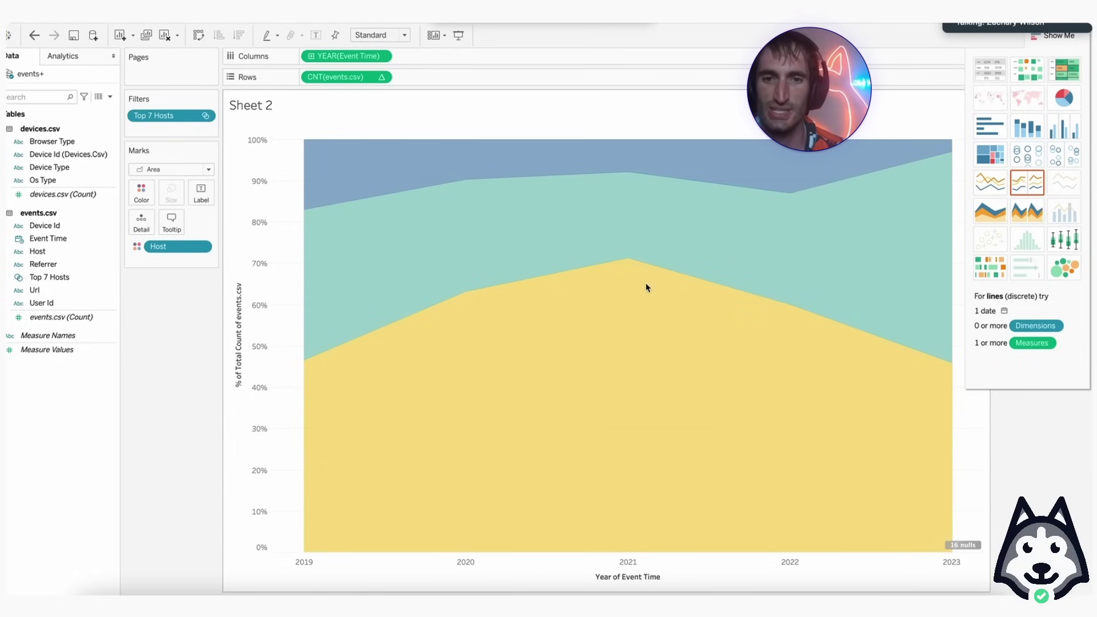
Try computing the area chart's percent of total using Cell.
left_click(646, 287)
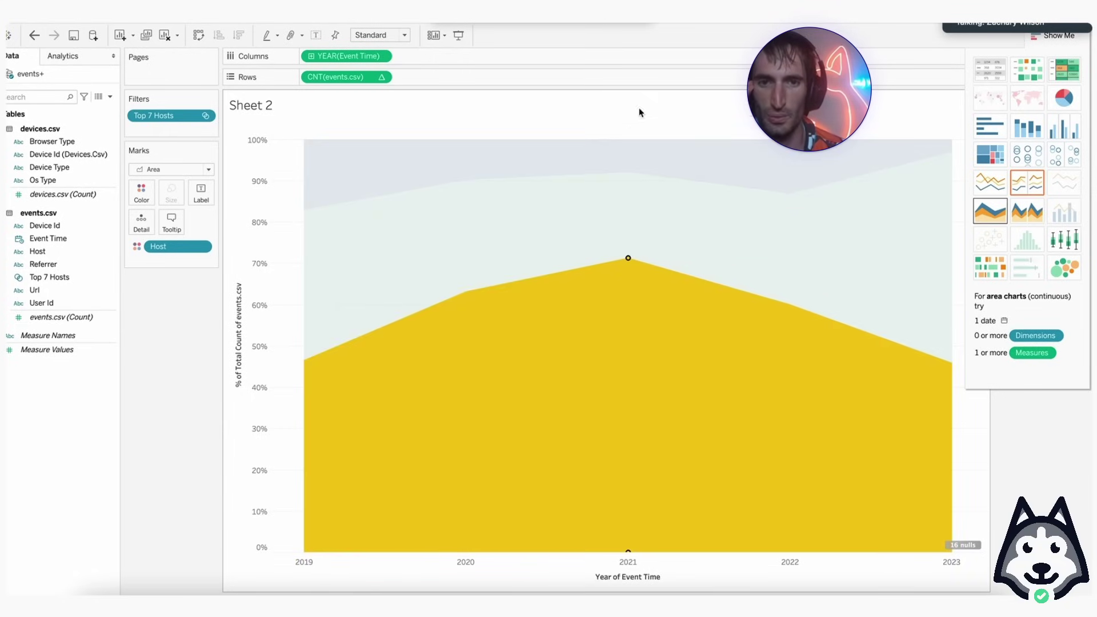
left_click(381, 77)
mouse_move(402, 215)
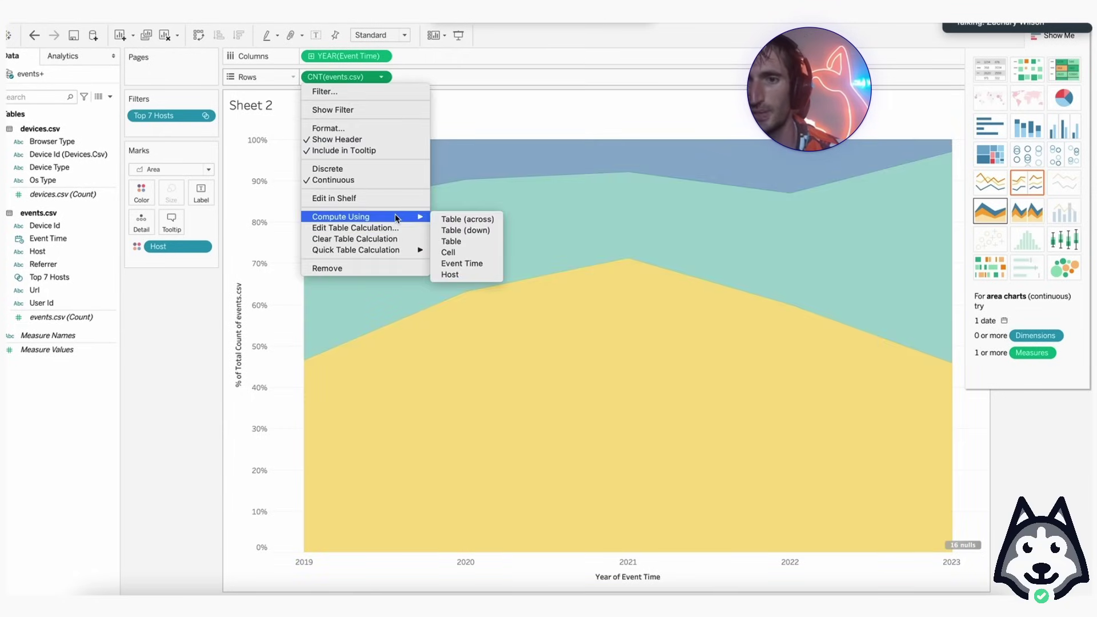
left_click(462, 254)
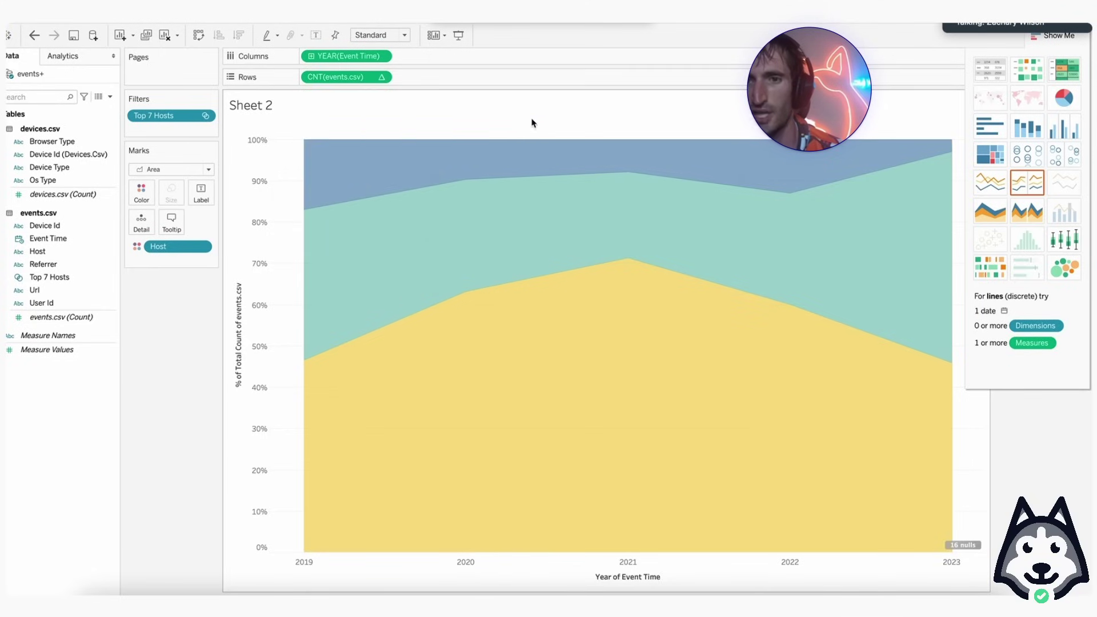
Try computing the area chart's percent of total using Event Time, and set it to compute using Host.
left_click(381, 77)
mouse_move(383, 217)
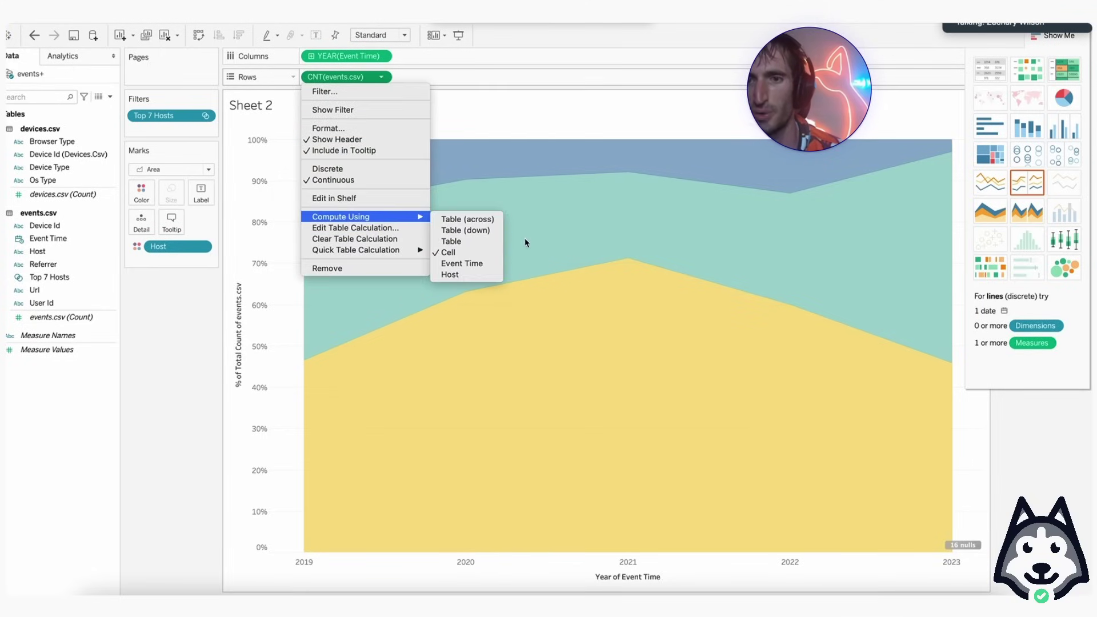
left_click(462, 264)
left_click(381, 77)
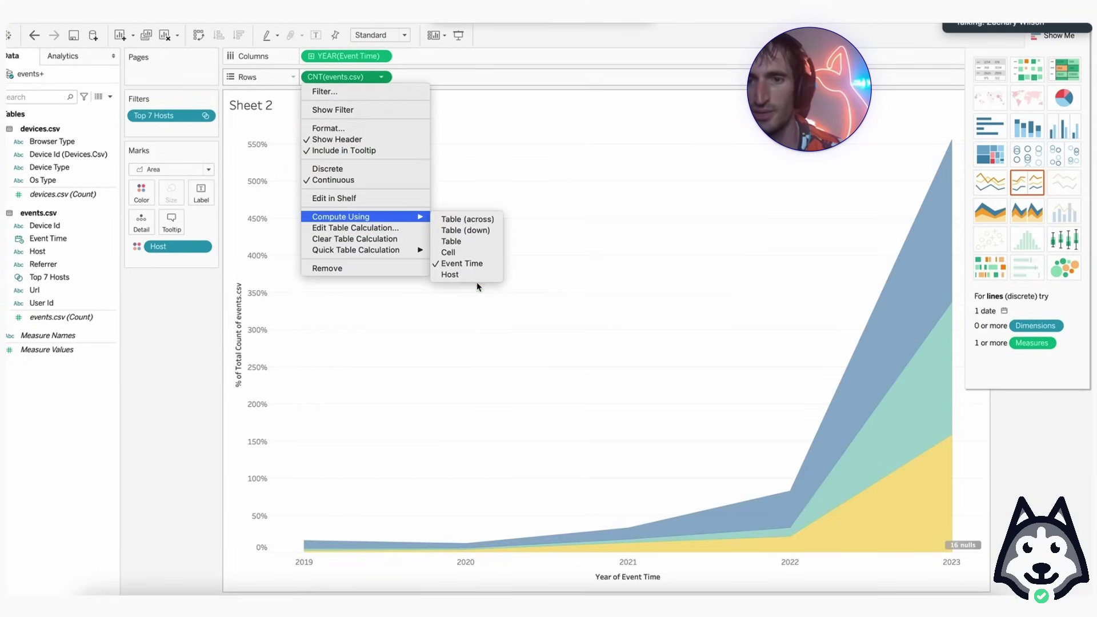
left_click(478, 274)
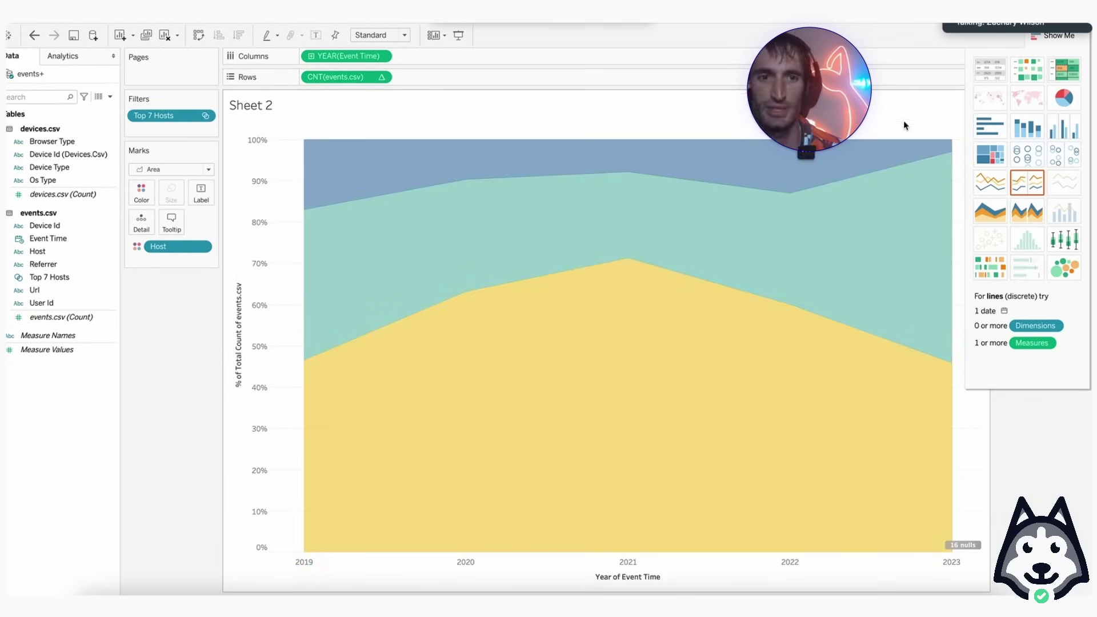
Examine each host's percentage of yearly events across the area chart from 2019 to 2023.
mouse_move(495, 137)
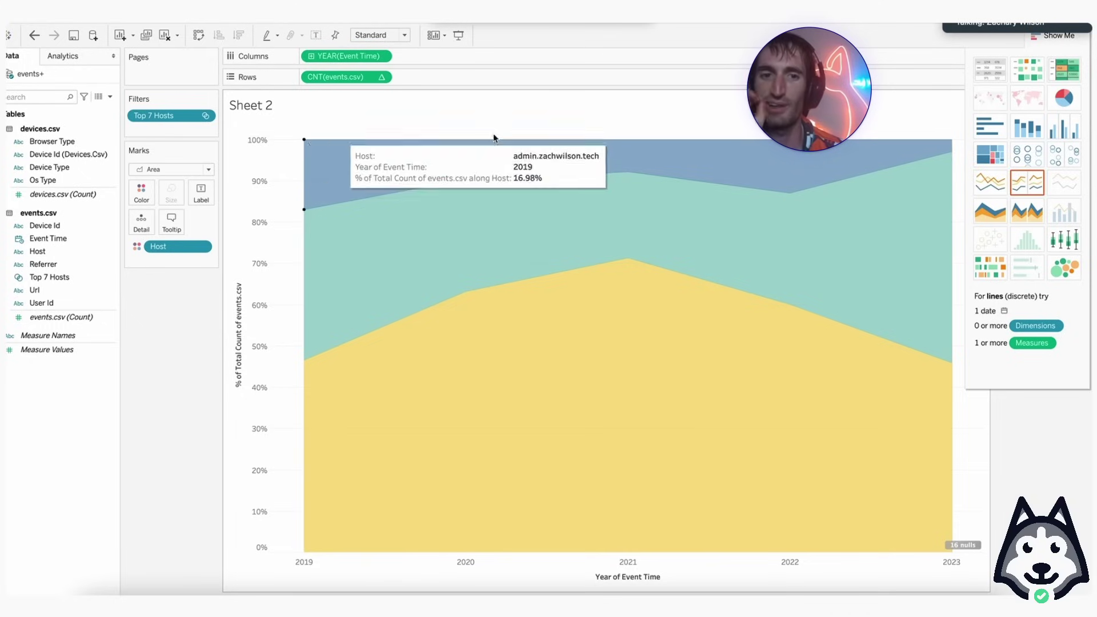
mouse_move(376, 269)
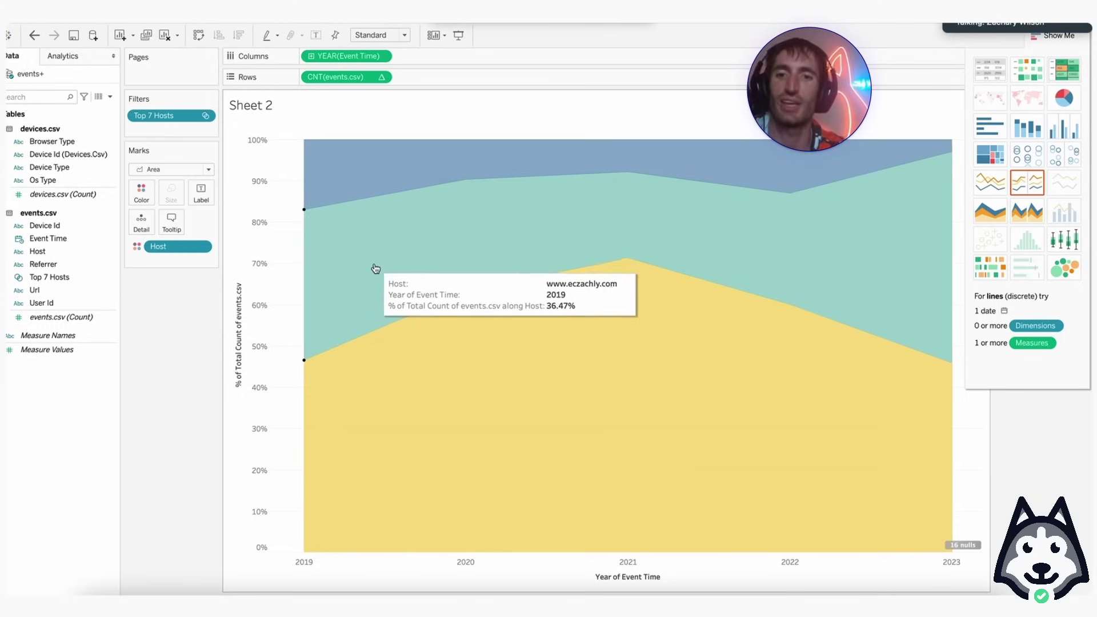
mouse_move(922, 196)
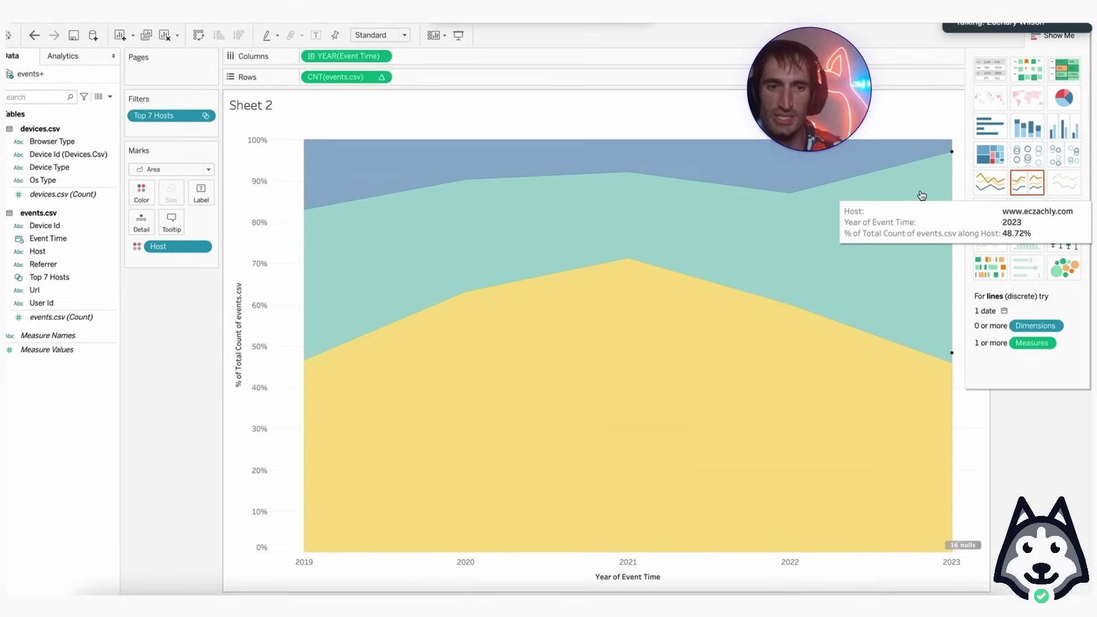
mouse_move(692, 415)
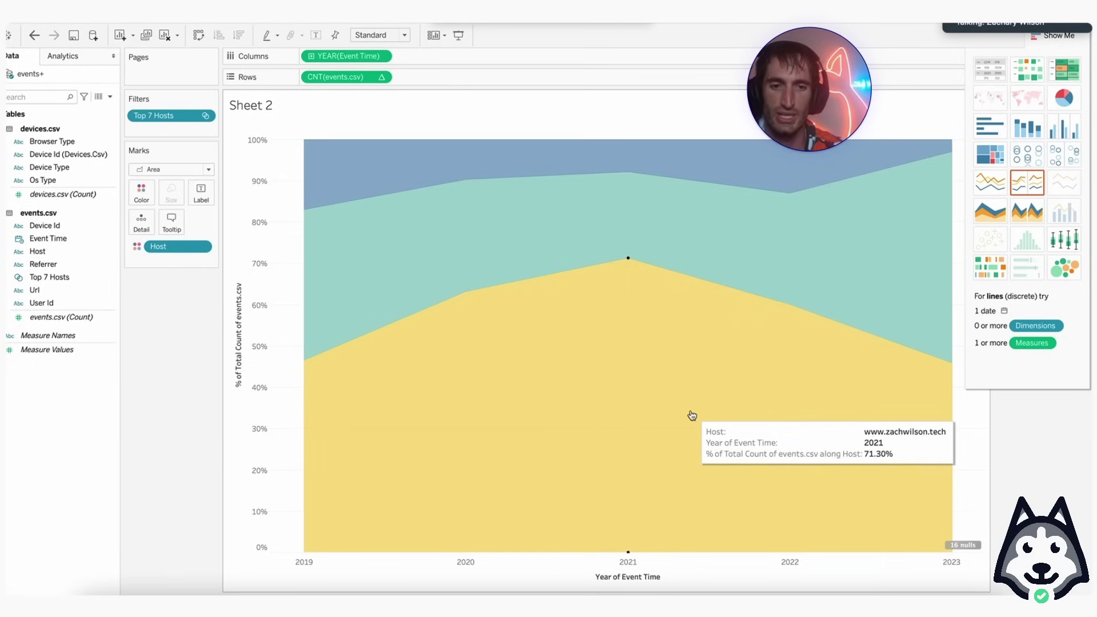
mouse_move(342, 398)
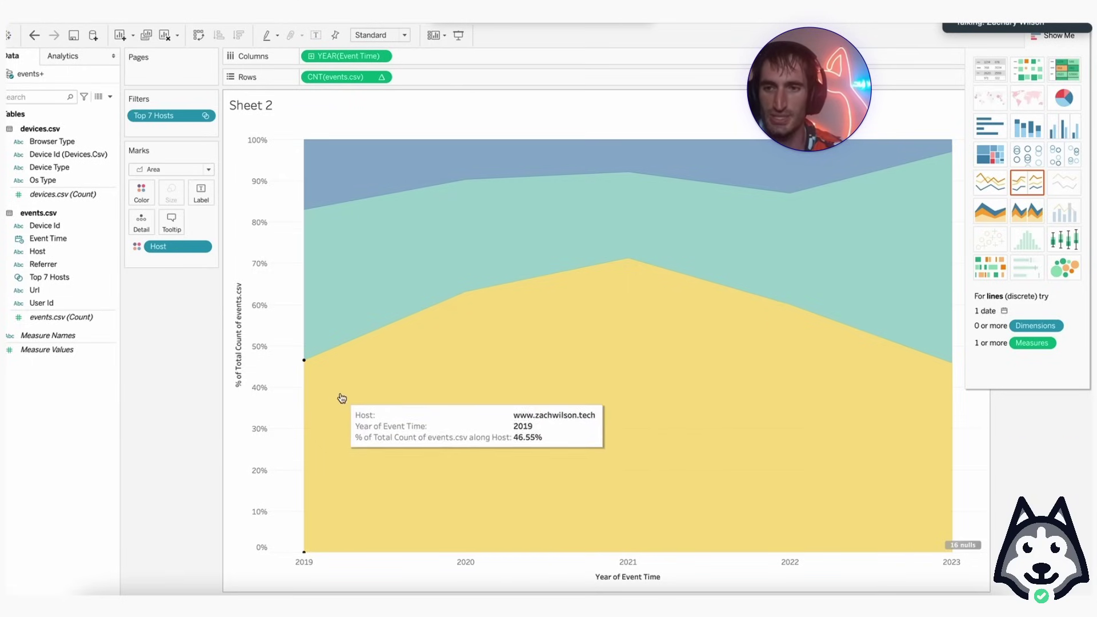
mouse_move(638, 189)
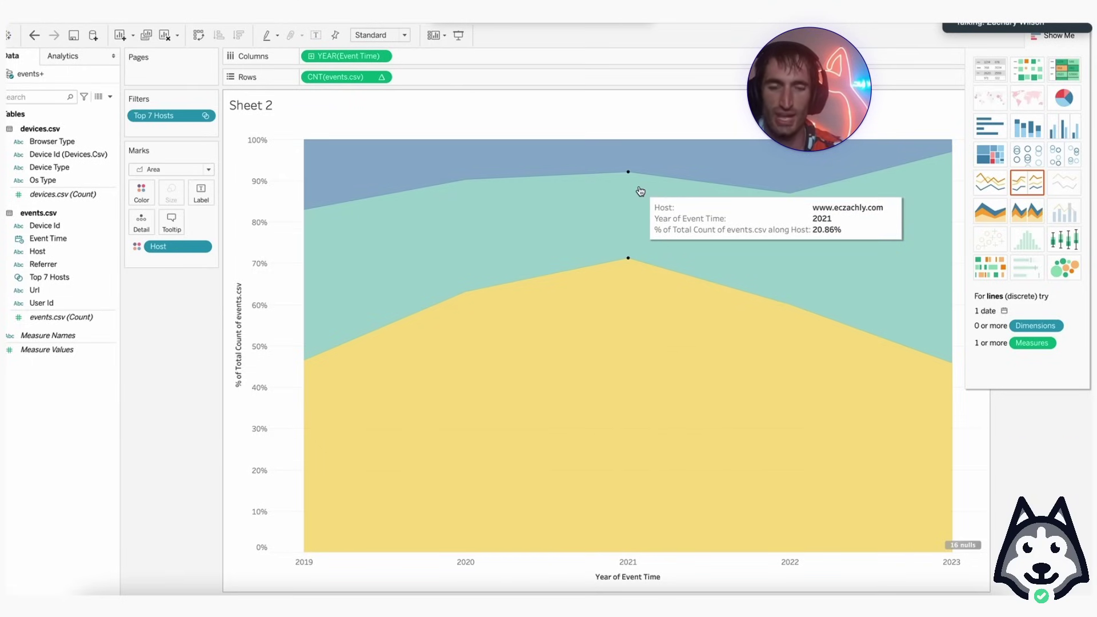
mouse_move(631, 150)
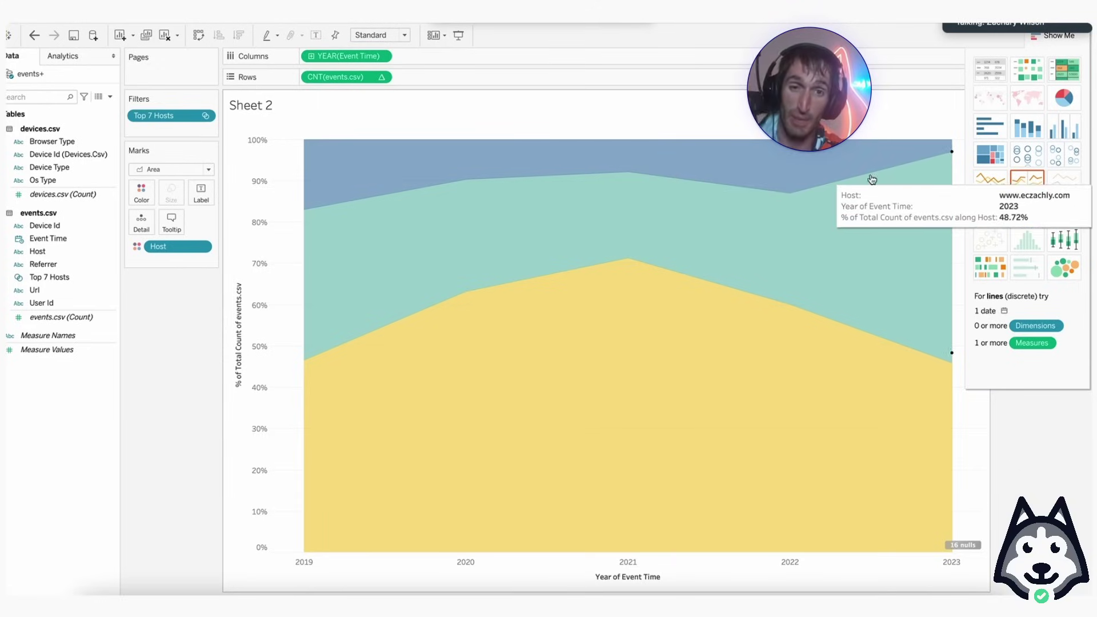
mouse_move(778, 195)
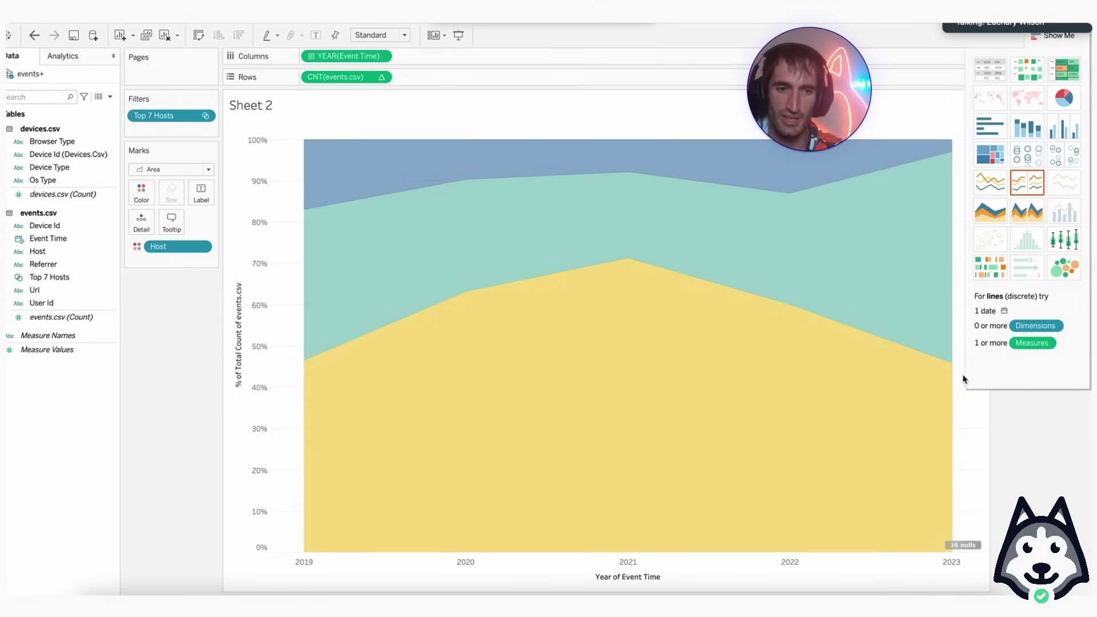
mouse_move(936, 376)
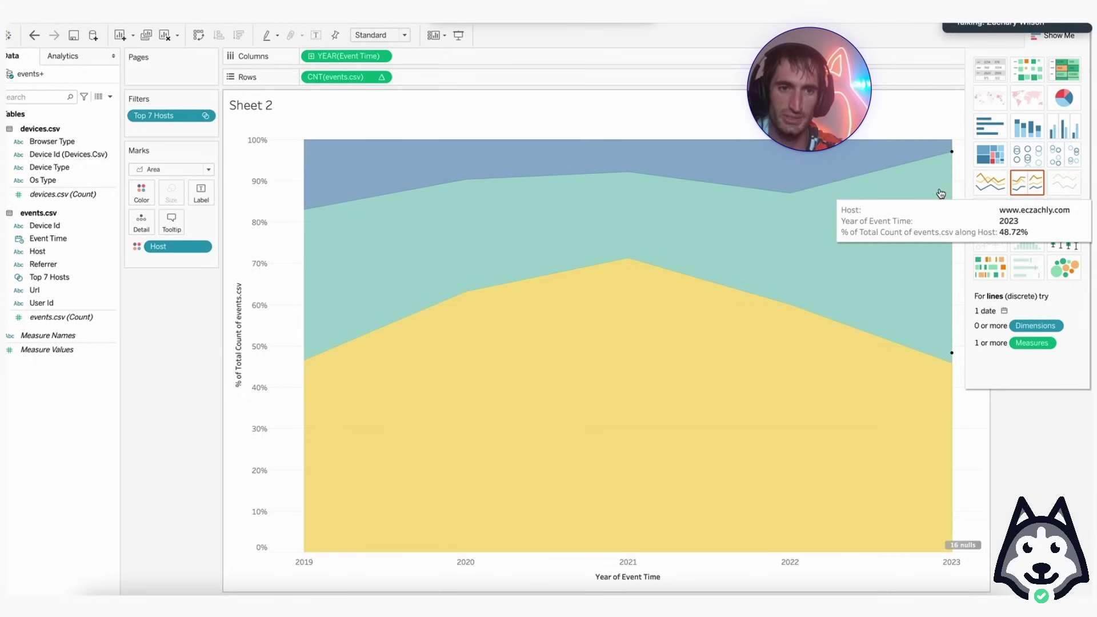
mouse_move(866, 199)
mouse_move(953, 208)
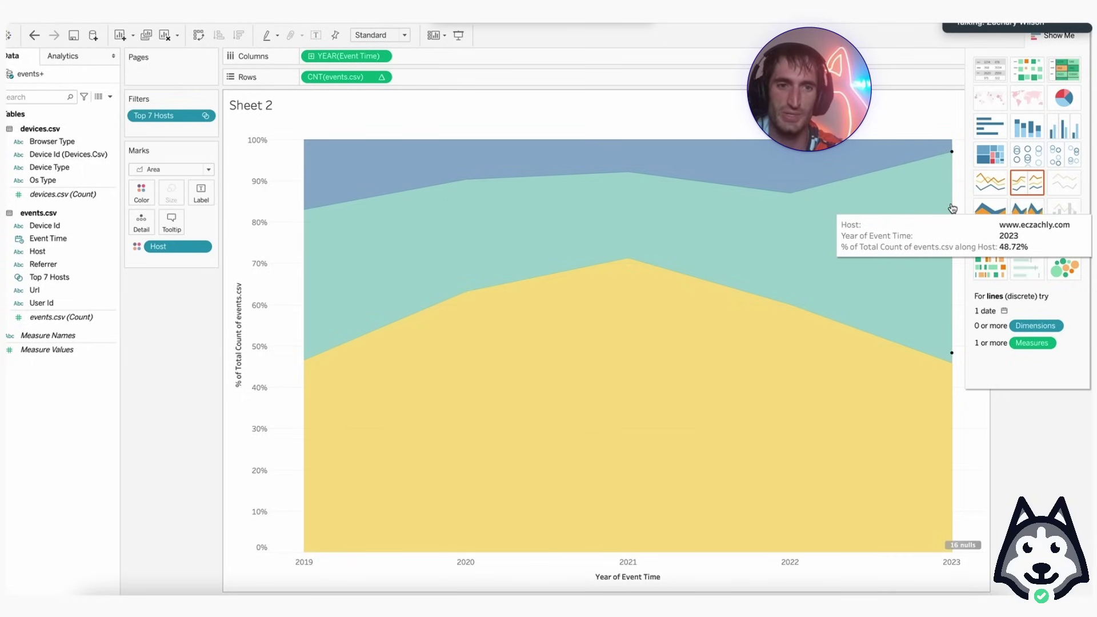
mouse_move(816, 238)
mouse_move(632, 256)
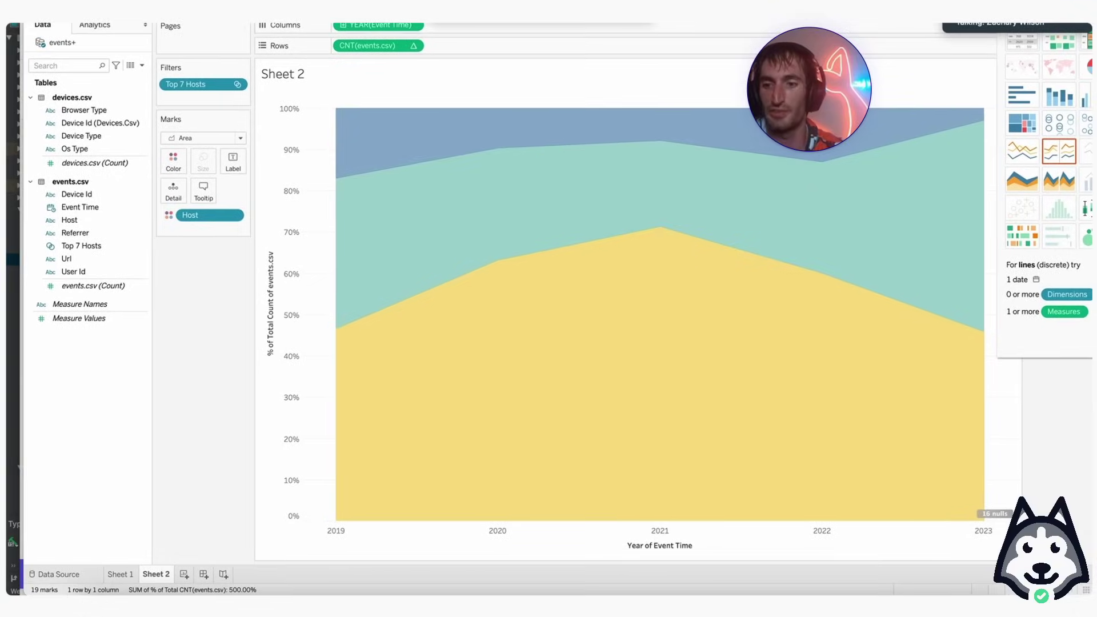
Add a new worksheet with Event Time on the columns as a continuous day.
left_click(190, 574)
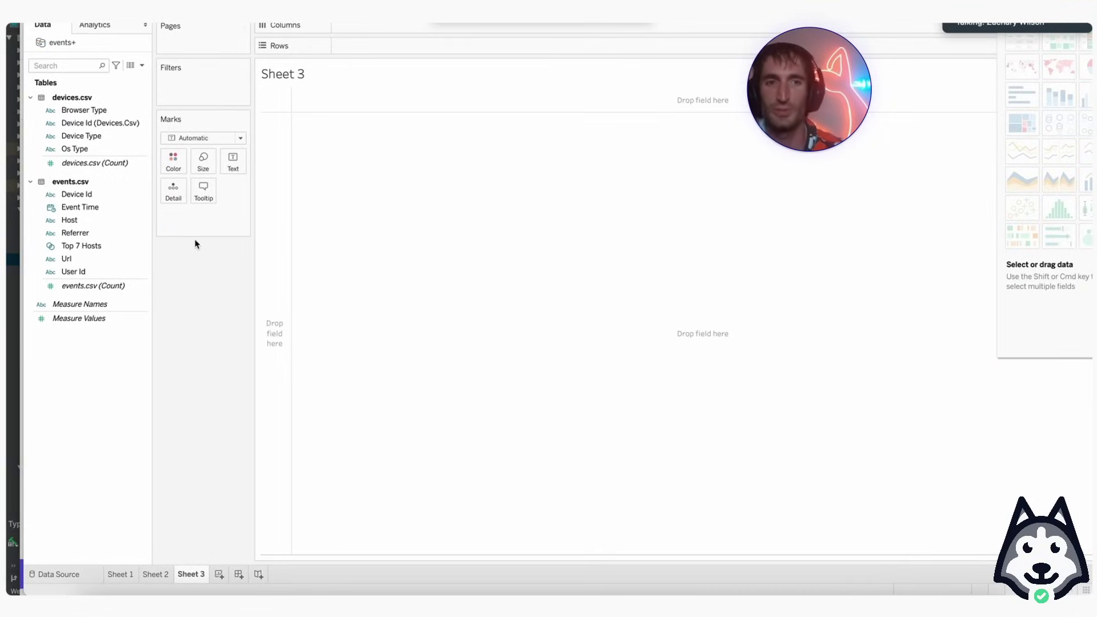
left_click(94, 235)
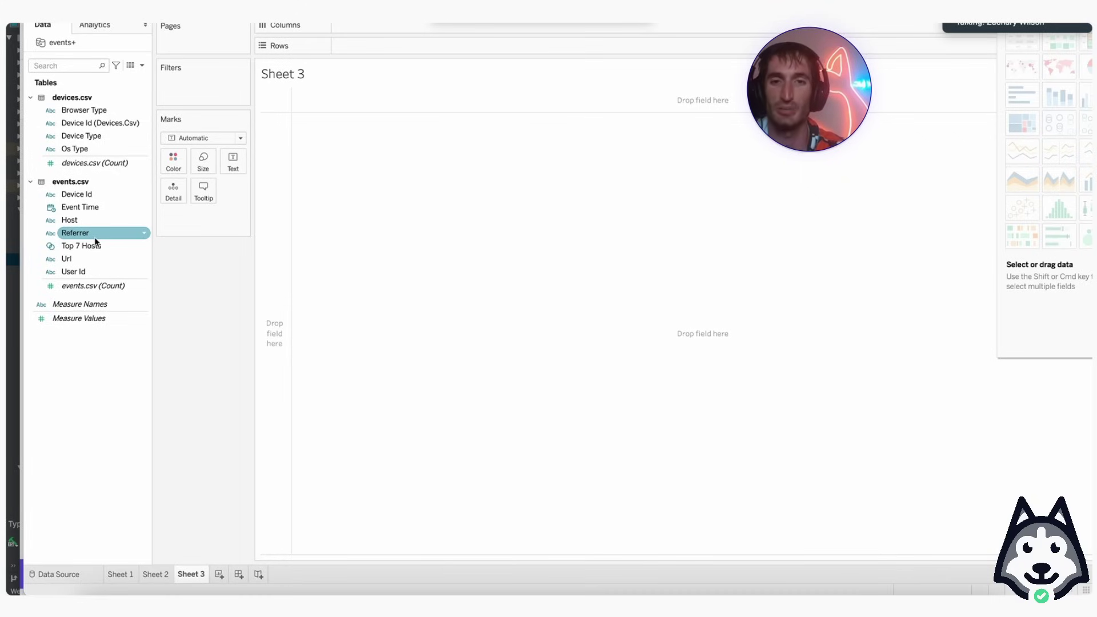
left_click(106, 207)
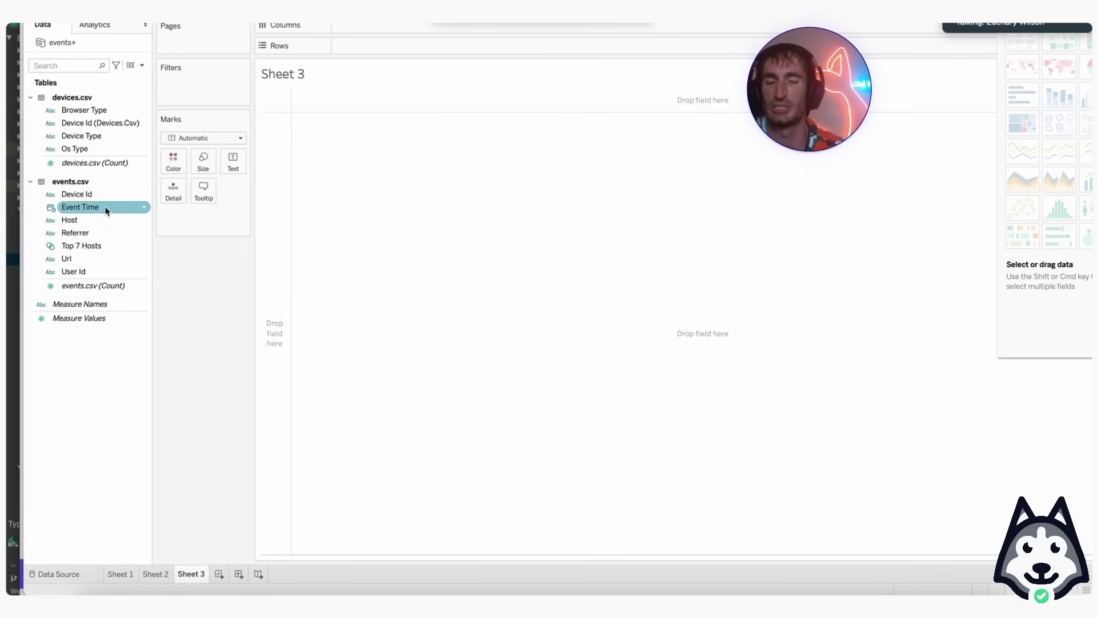
left_click_drag(106, 210, 388, 32)
left_click(413, 26)
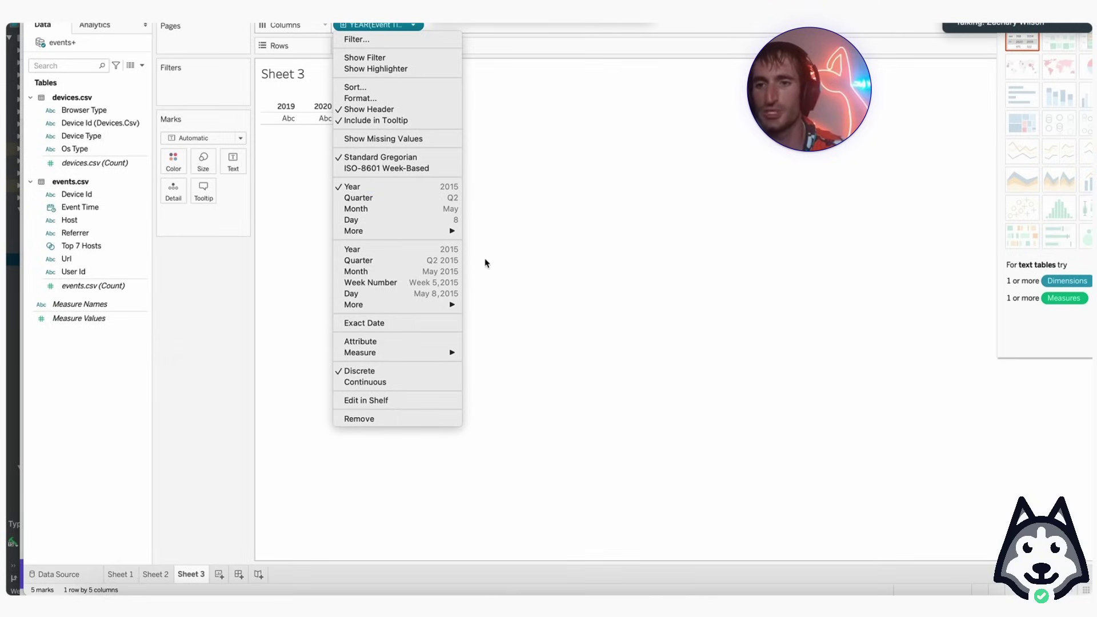
left_click(384, 294)
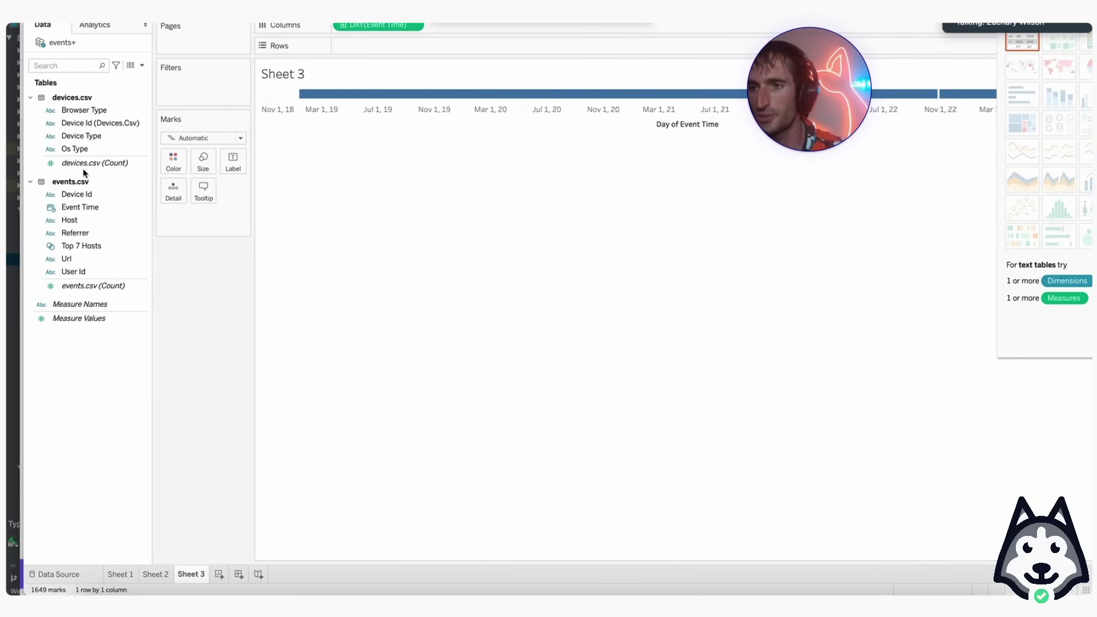
Place the events.csv count on the rows and inspect the daily event spikes in 2023.
left_click_drag(86, 286, 379, 46)
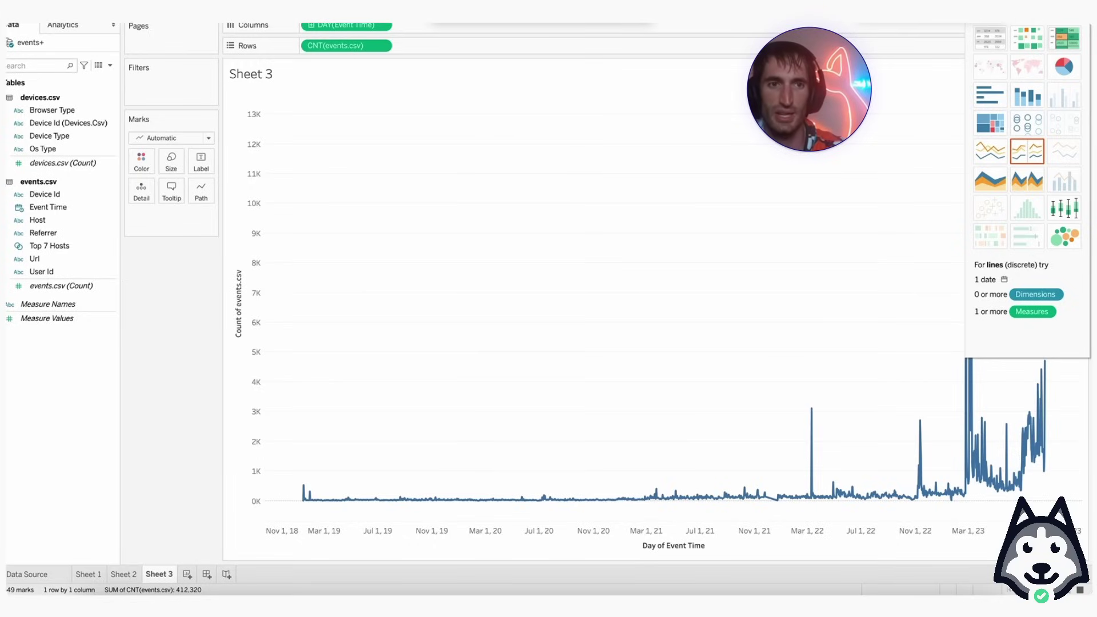
left_click(955, 322)
mouse_move(966, 161)
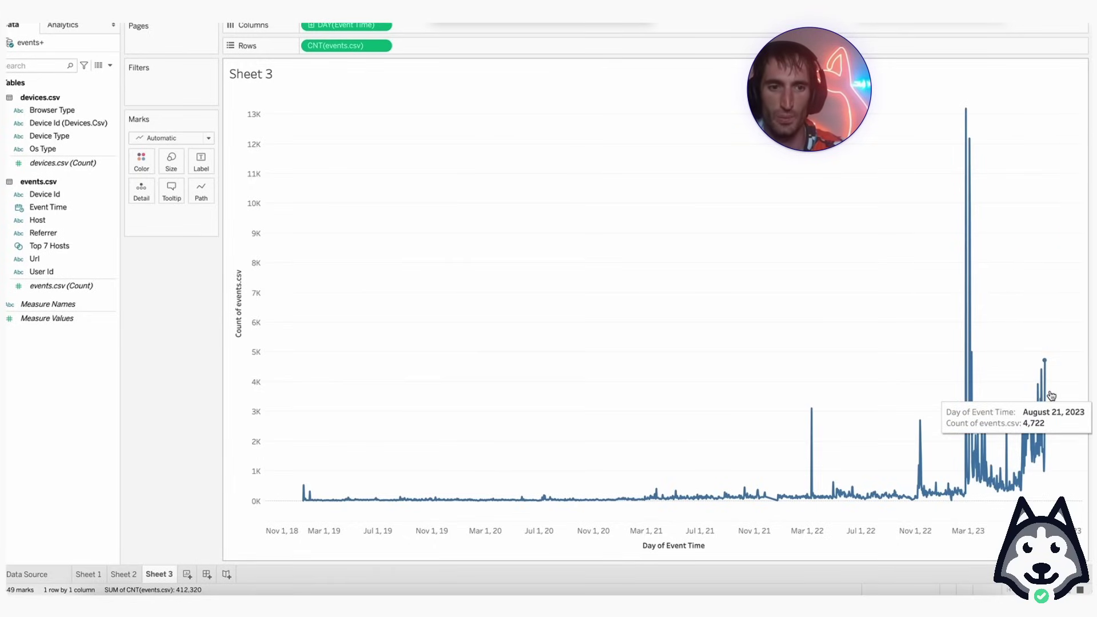
mouse_move(1046, 397)
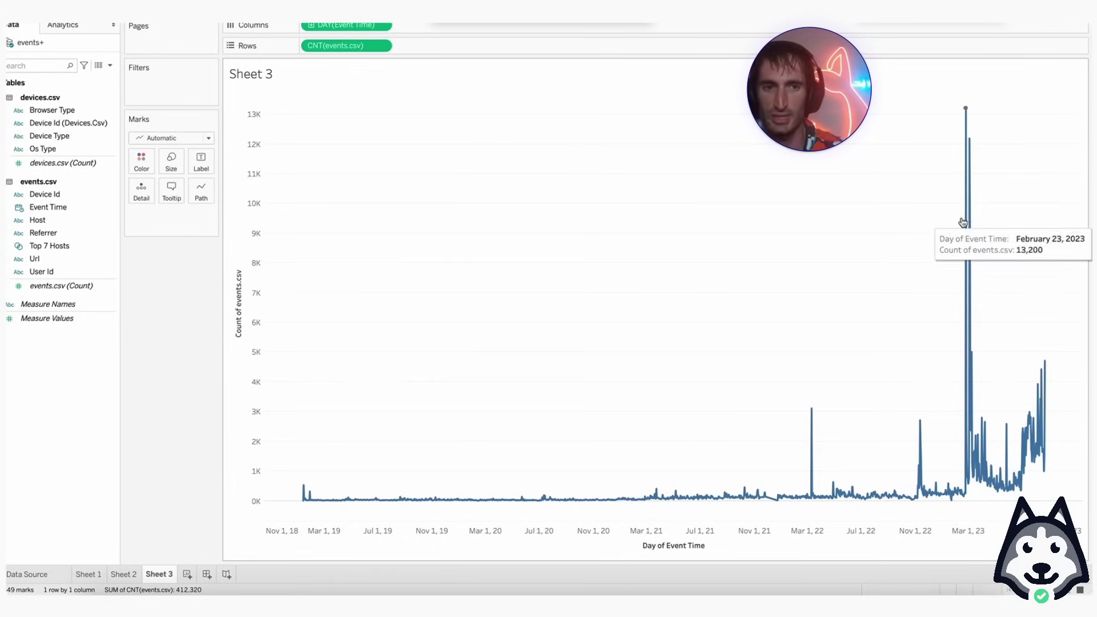
mouse_move(976, 209)
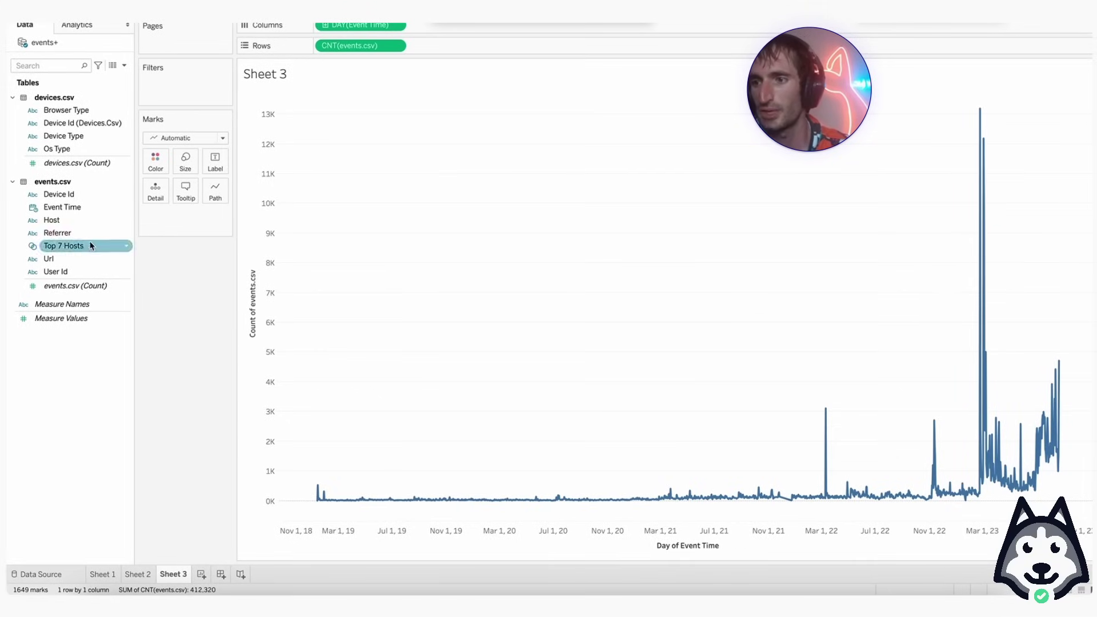
Filter the daily chart with the Top 7 Hosts set and color its marks by Host.
left_click_drag(72, 248, 165, 85)
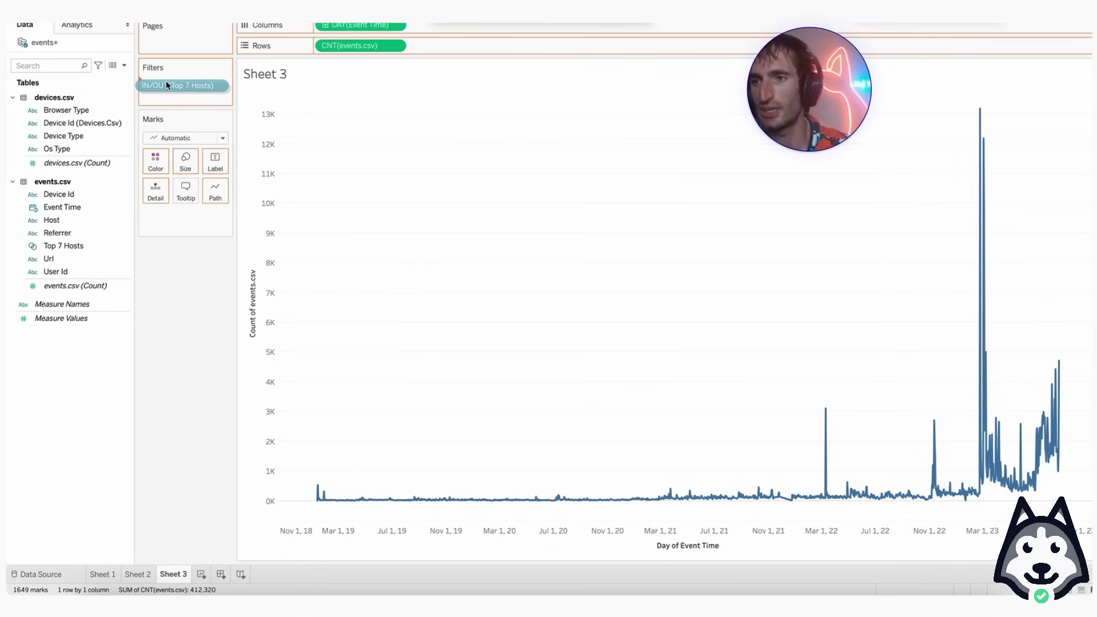
left_click_drag(52, 220, 154, 163)
left_click(620, 285)
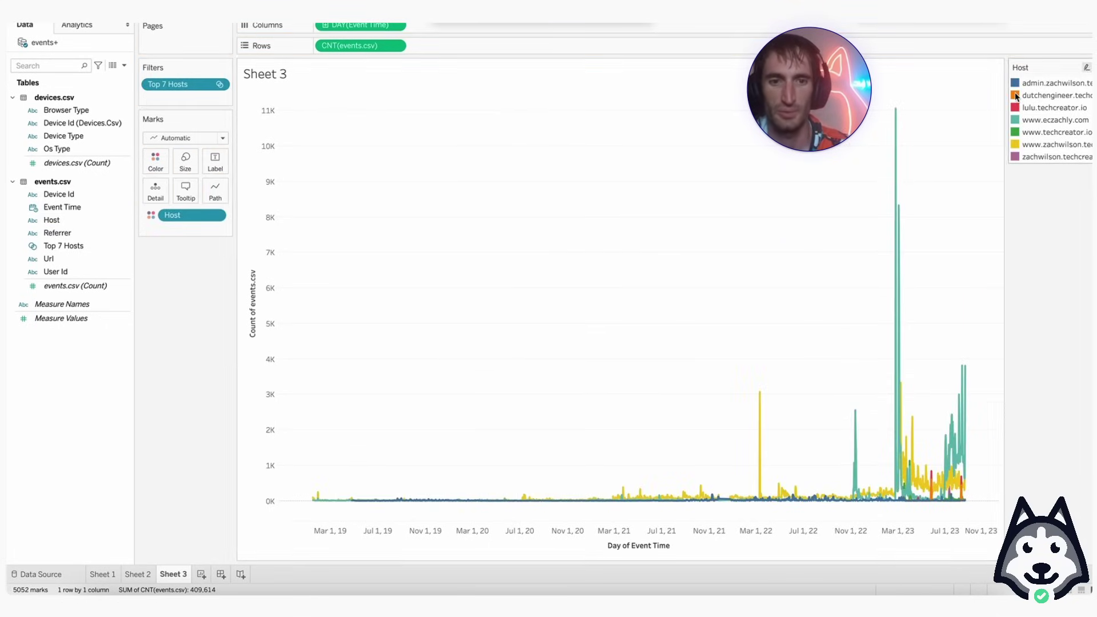
Inspect the 2023 spikes by host and highlight lulu.techcreator.io in the daily line chart.
mouse_move(894, 256)
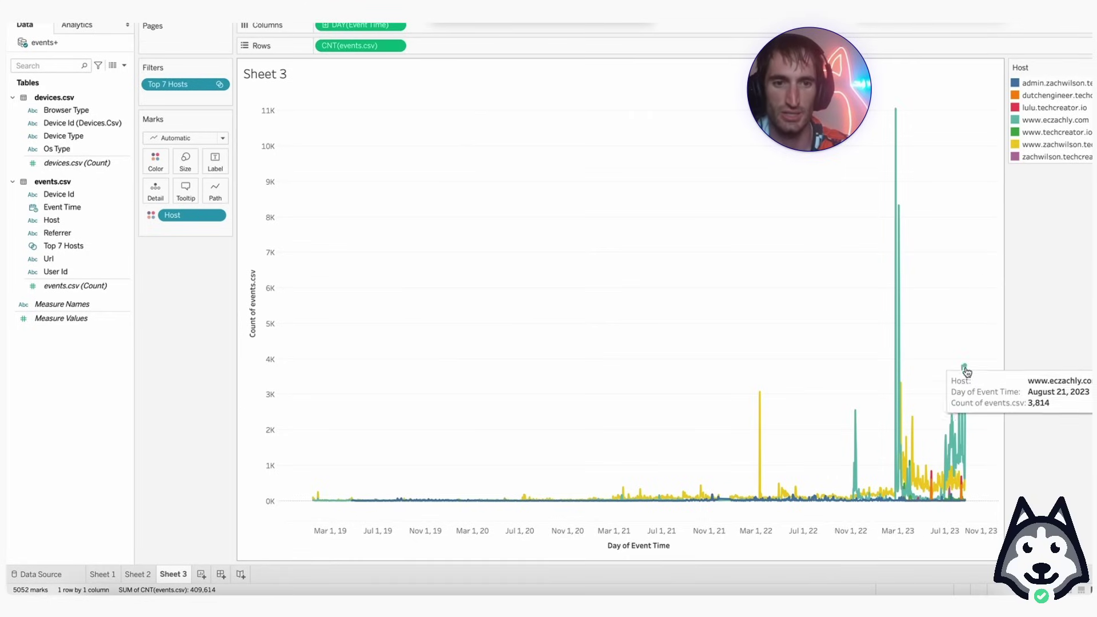
mouse_move(932, 480)
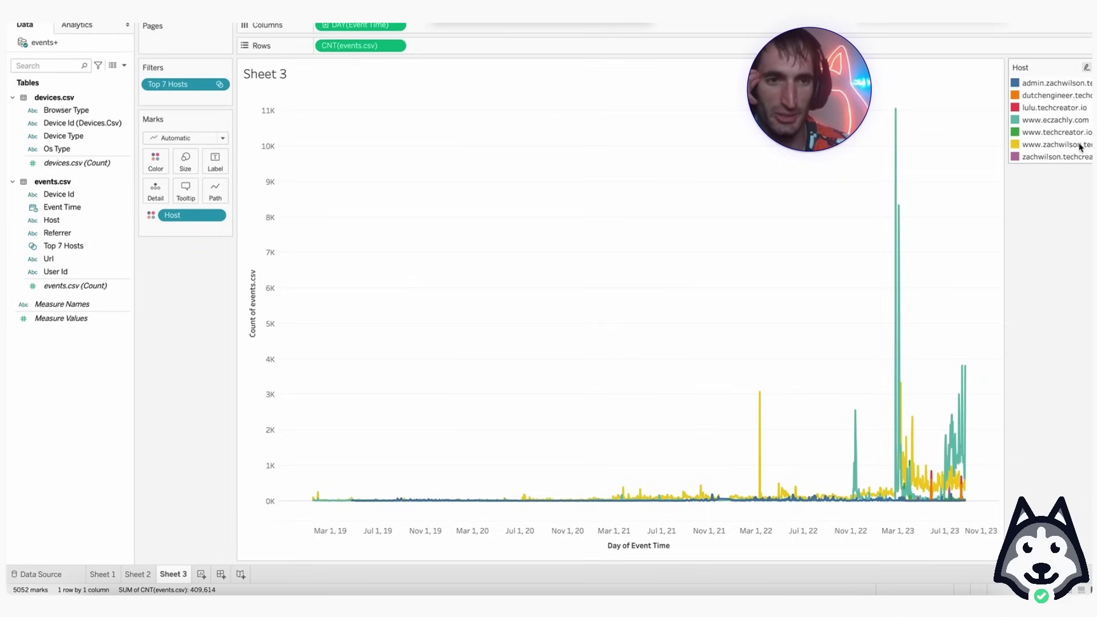
left_click(1047, 110)
mouse_move(931, 480)
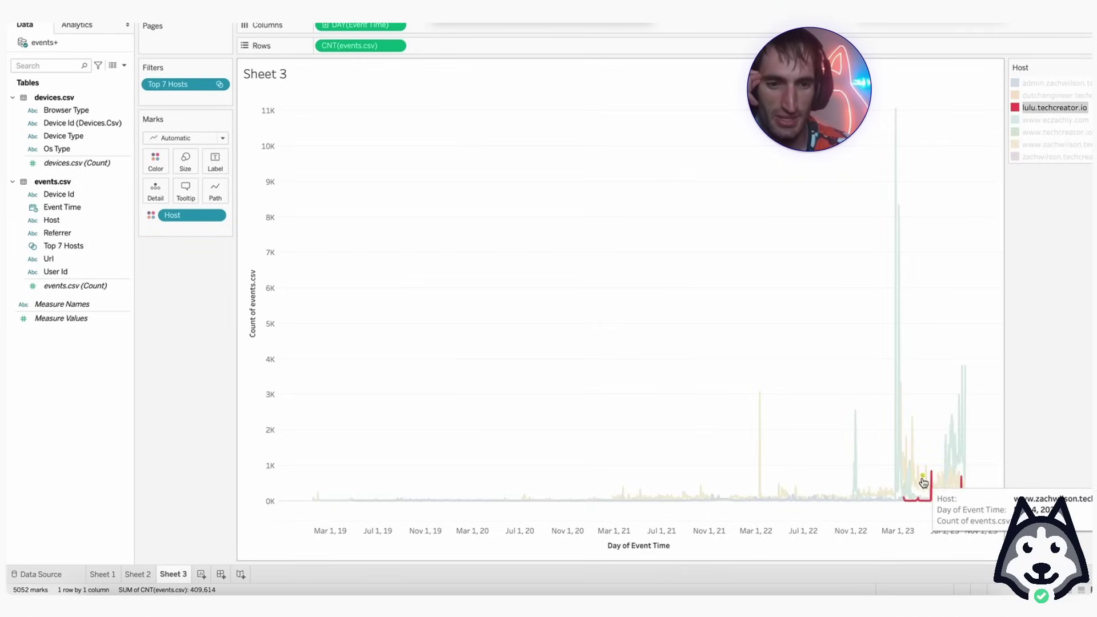
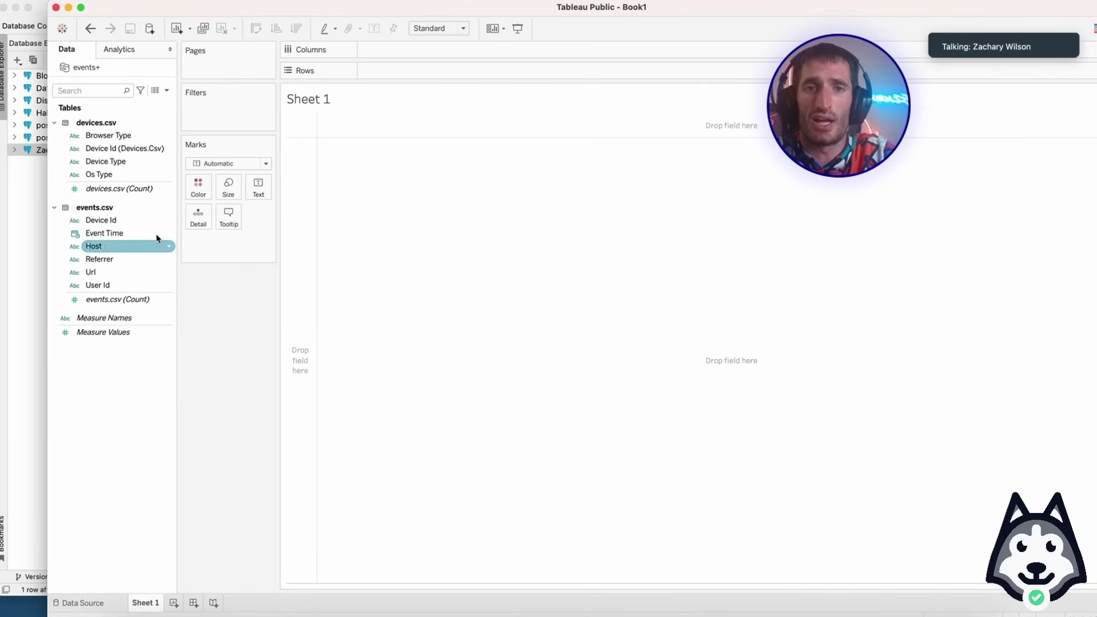
left_click_drag(829, 108, 824, 71)
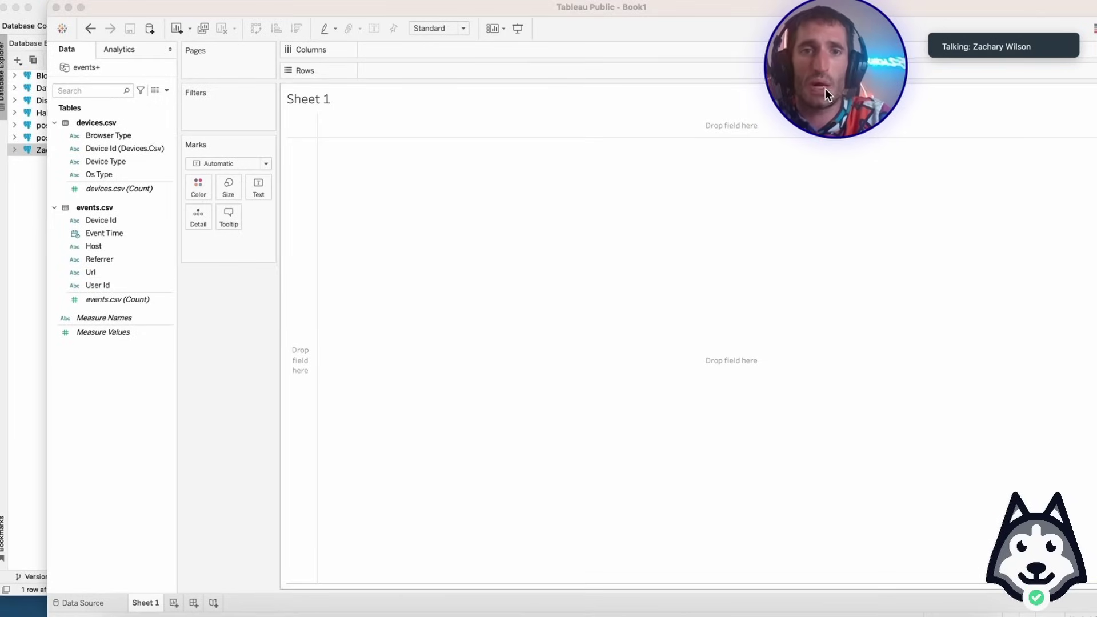
left_click(115, 187)
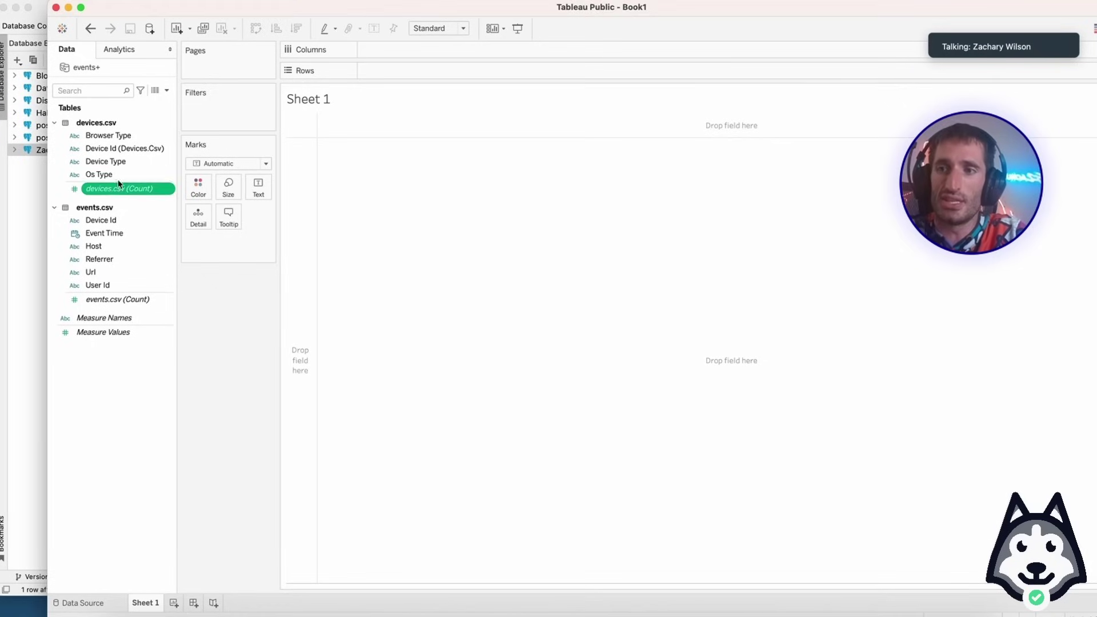
Place Referrer with all its members on the columns of the empty Sheet 1, and swap it to the rows.
left_click(117, 258)
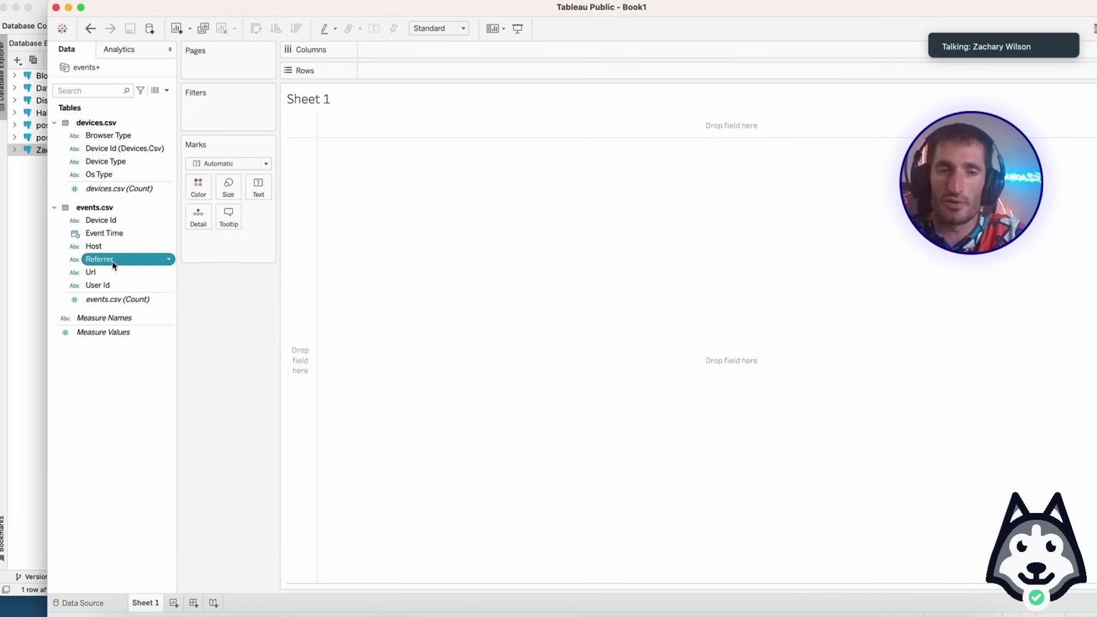
left_click_drag(136, 254, 402, 50)
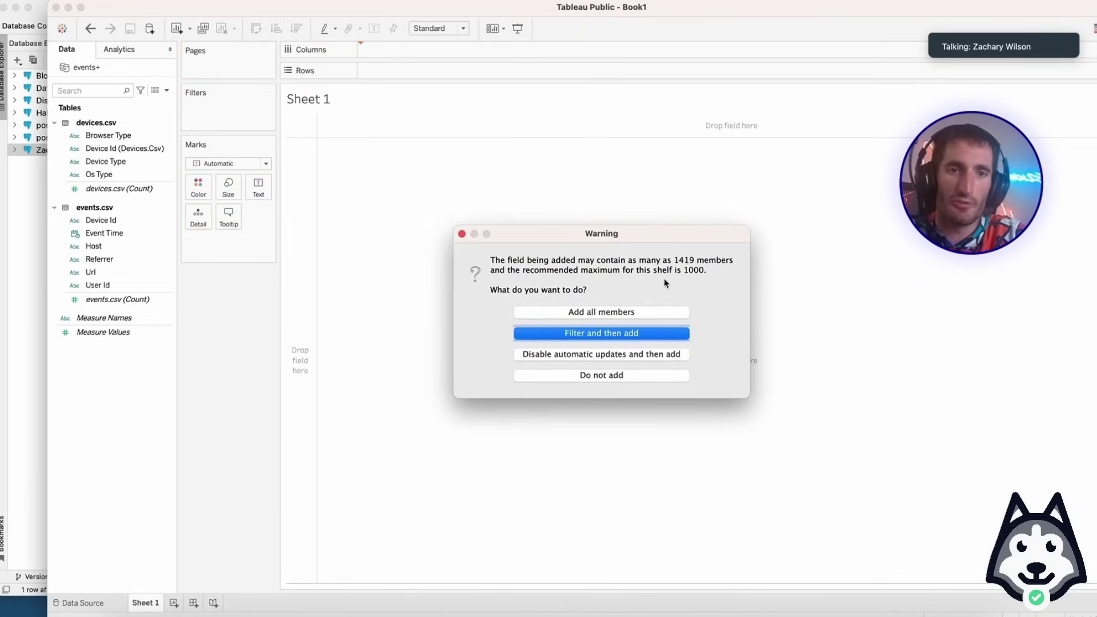
left_click(637, 313)
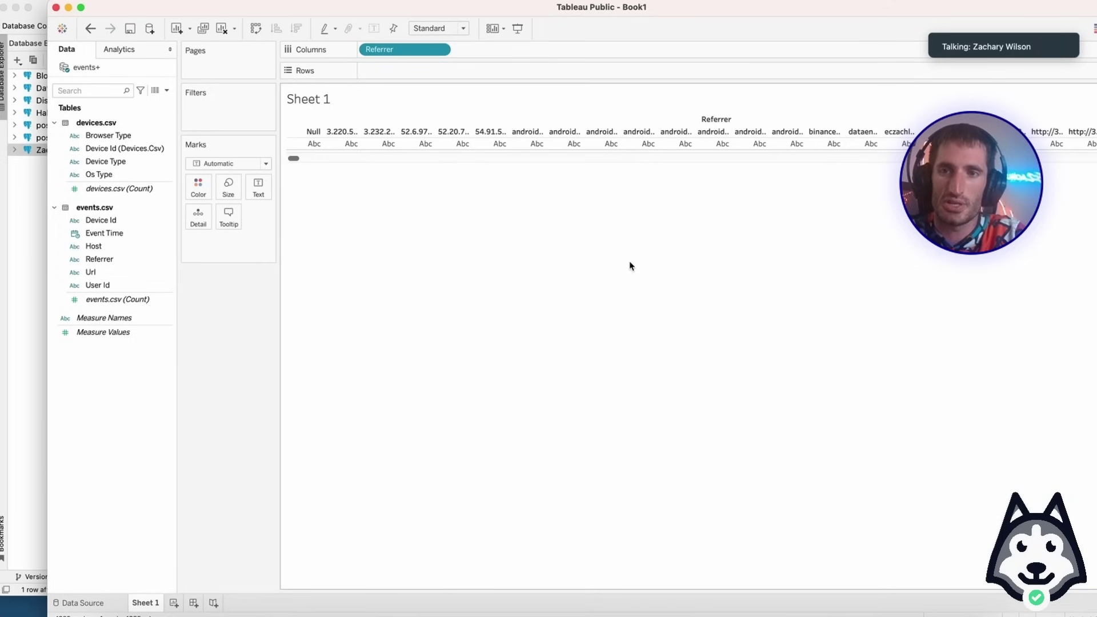
left_click(256, 30)
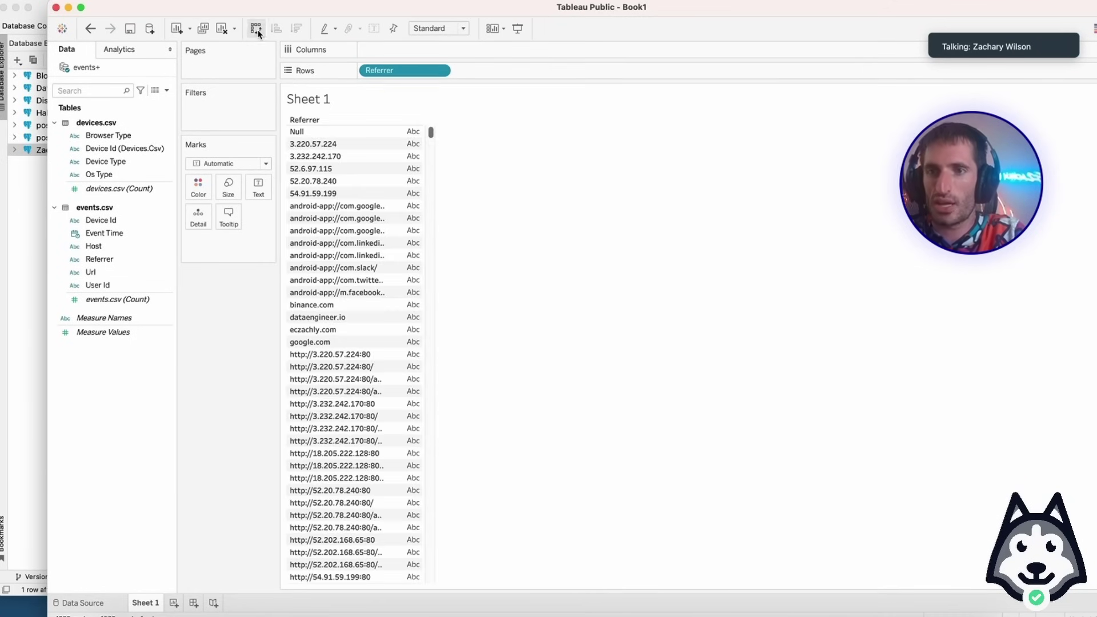
Look through the full list of Referrer values in Sheet 1, from the null entry to the https URLs.
scroll(372, 310, "down", 10)
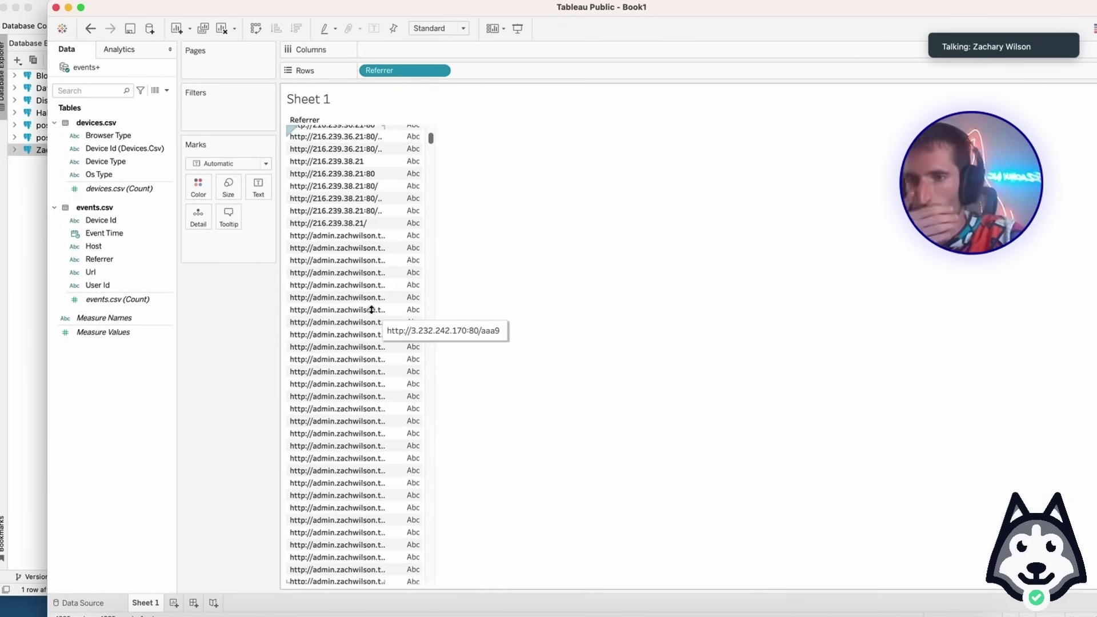
scroll(372, 309, "down", 10)
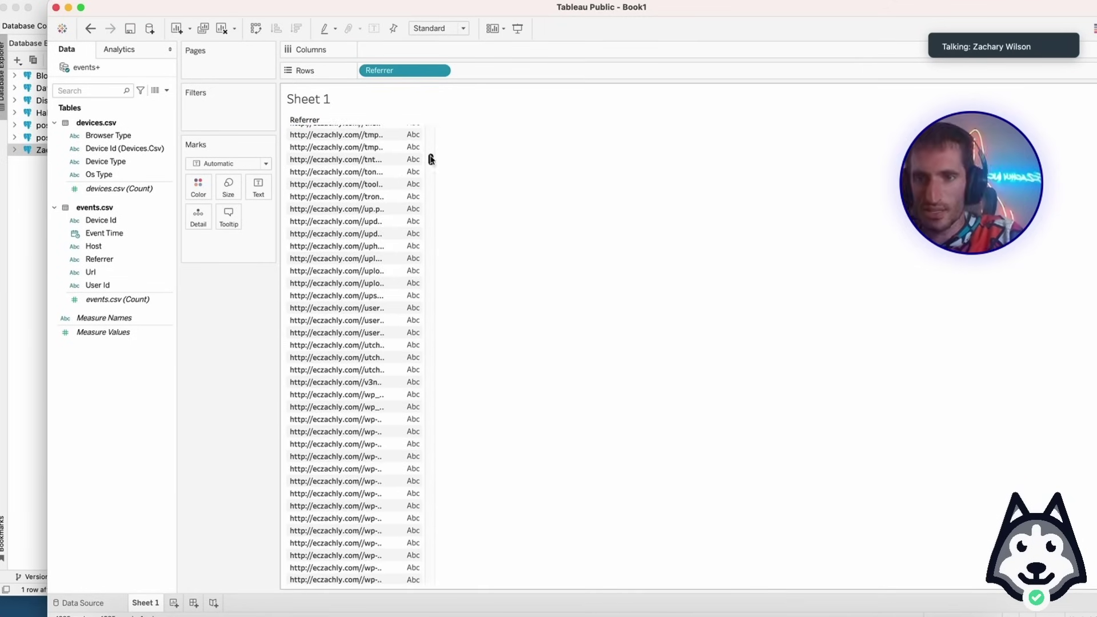
left_click_drag(431, 159, 431, 421)
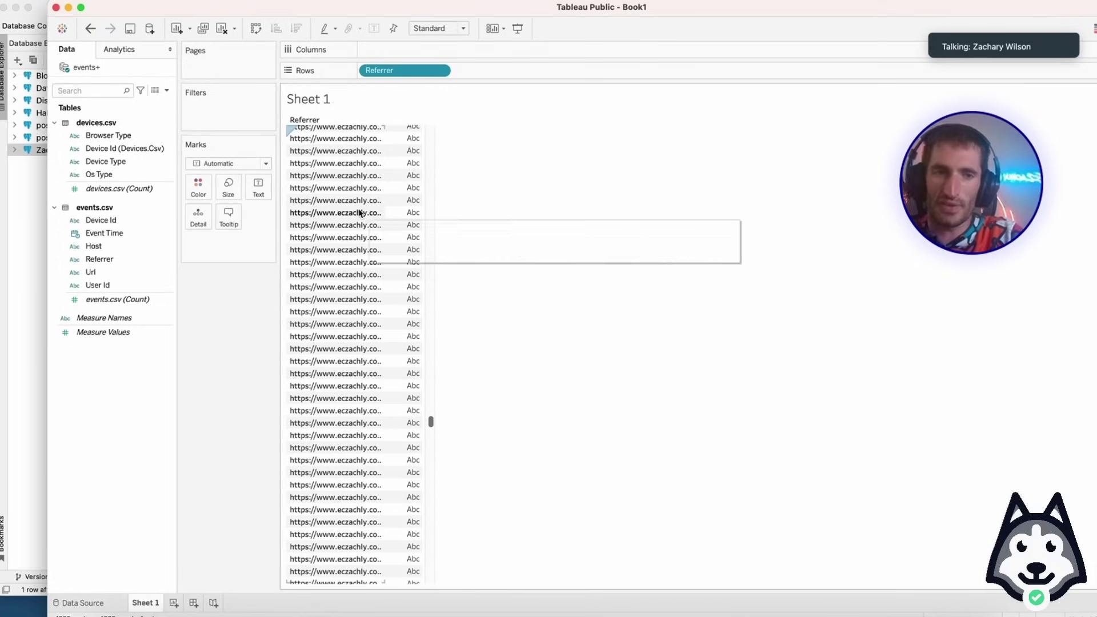
scroll(360, 213, "up", 5)
scroll(360, 212, "up", 1)
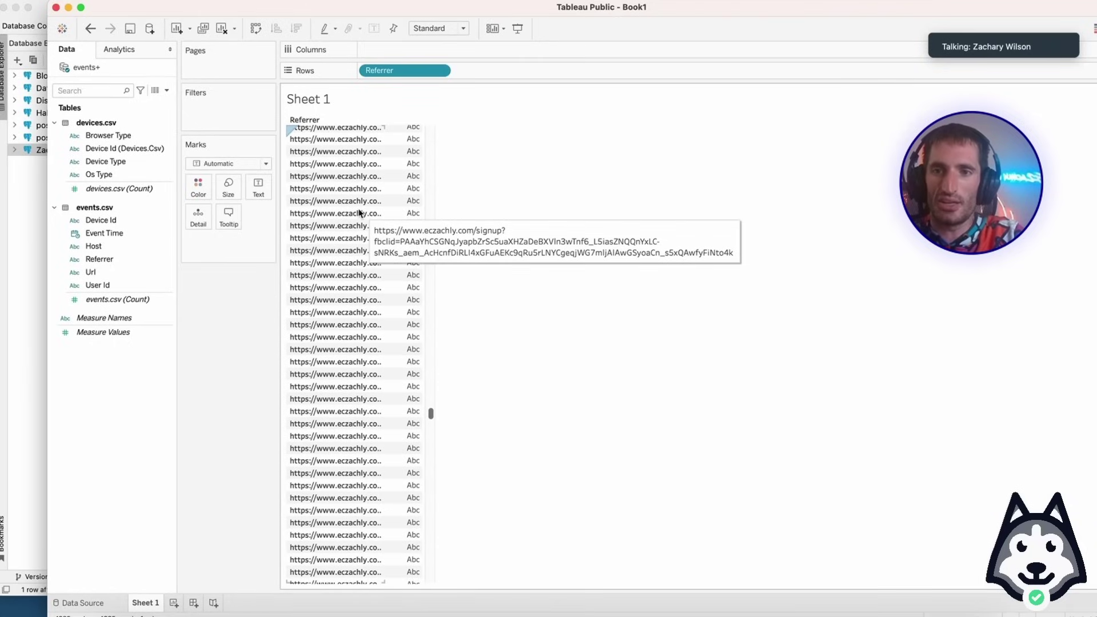
scroll(360, 212, "up", 4)
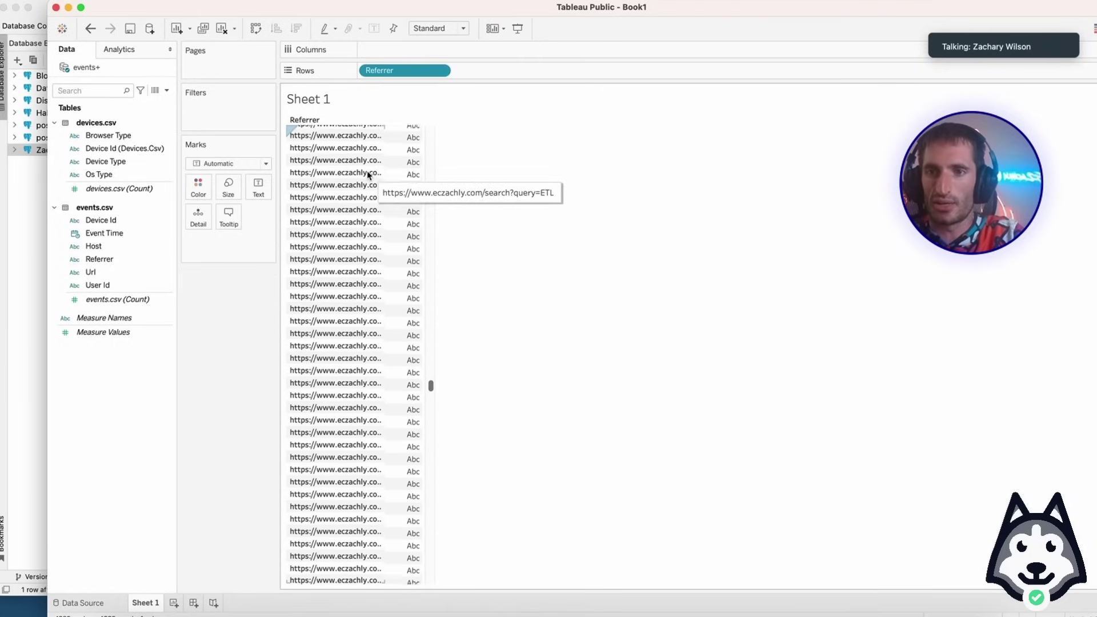
scroll(449, 354, "up", 2)
left_click_drag(431, 361, 421, 132)
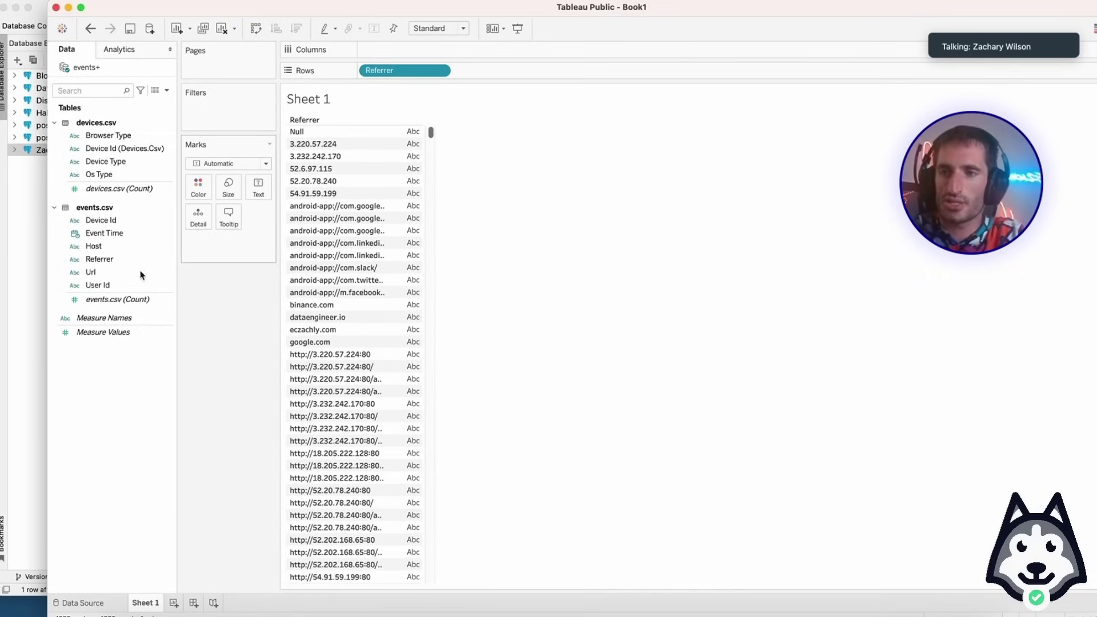
Place the events.csv count on the columns and sort the Referrer bars by it in descending order.
left_click(78, 300)
left_click_drag(103, 300, 400, 49)
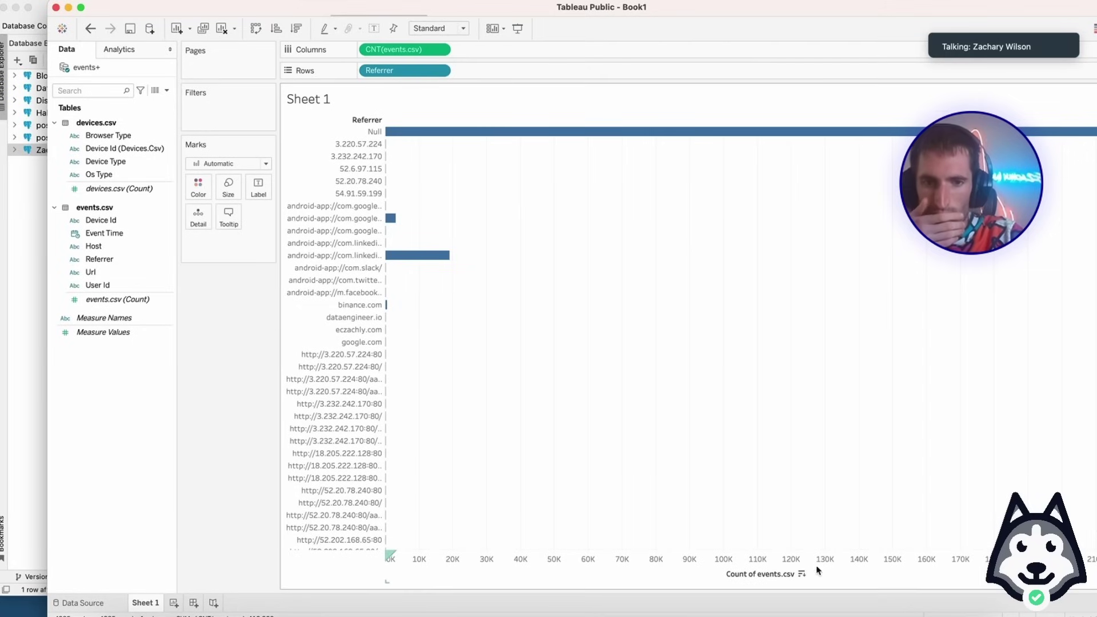
left_click(801, 574)
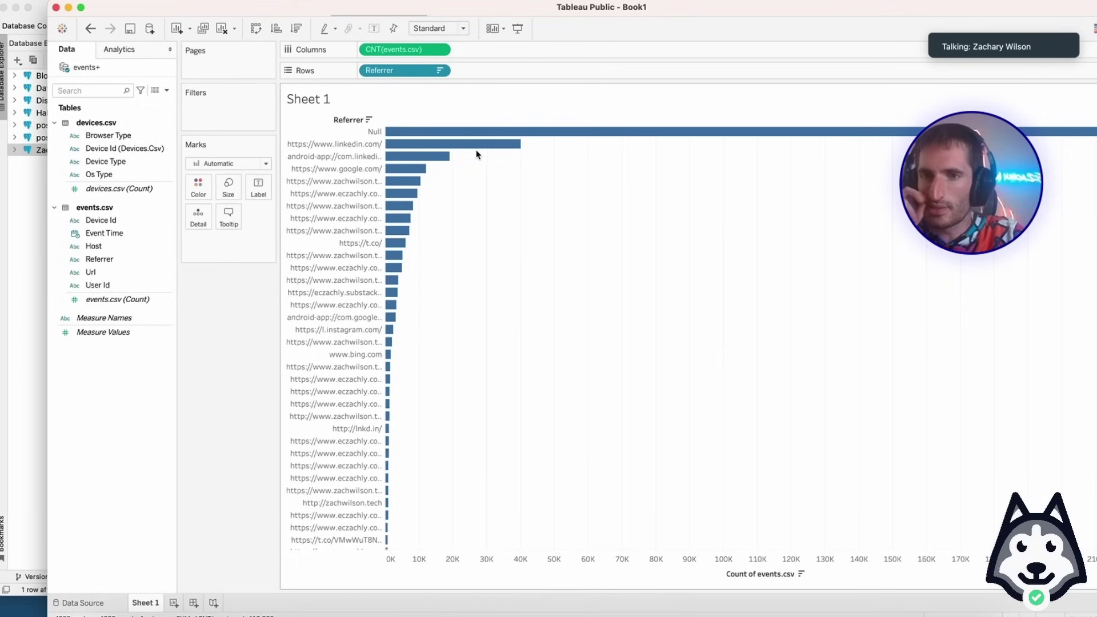
Examine the largest referrers, such as linkedin.com, and the long tail of low-count URLs in the sorted bar chart.
mouse_move(477, 149)
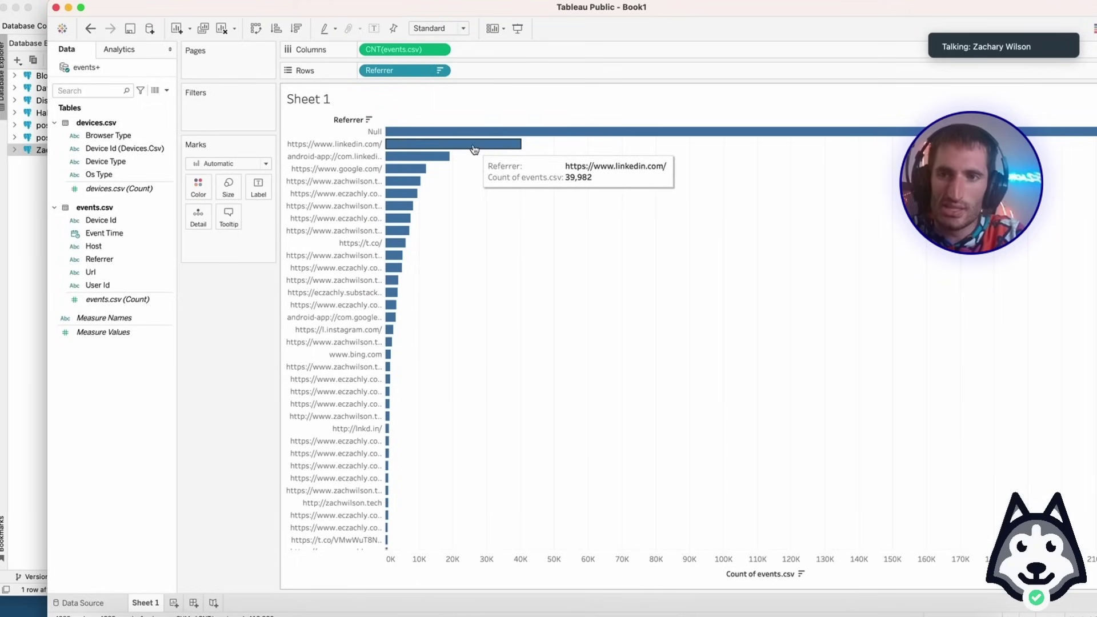
mouse_move(435, 157)
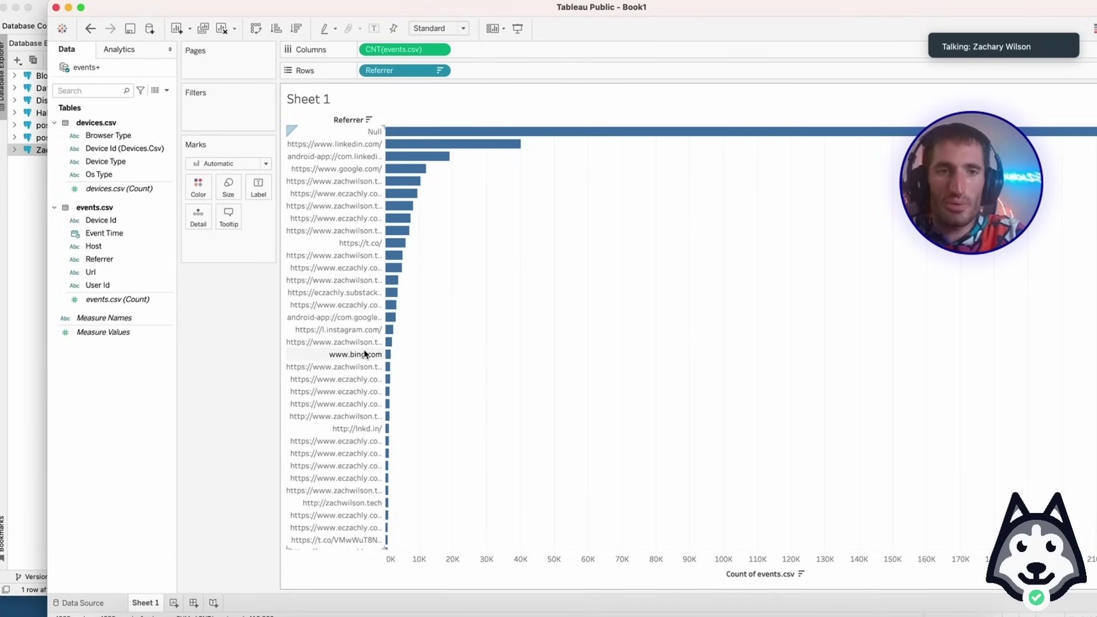
scroll(364, 417, "down", 10)
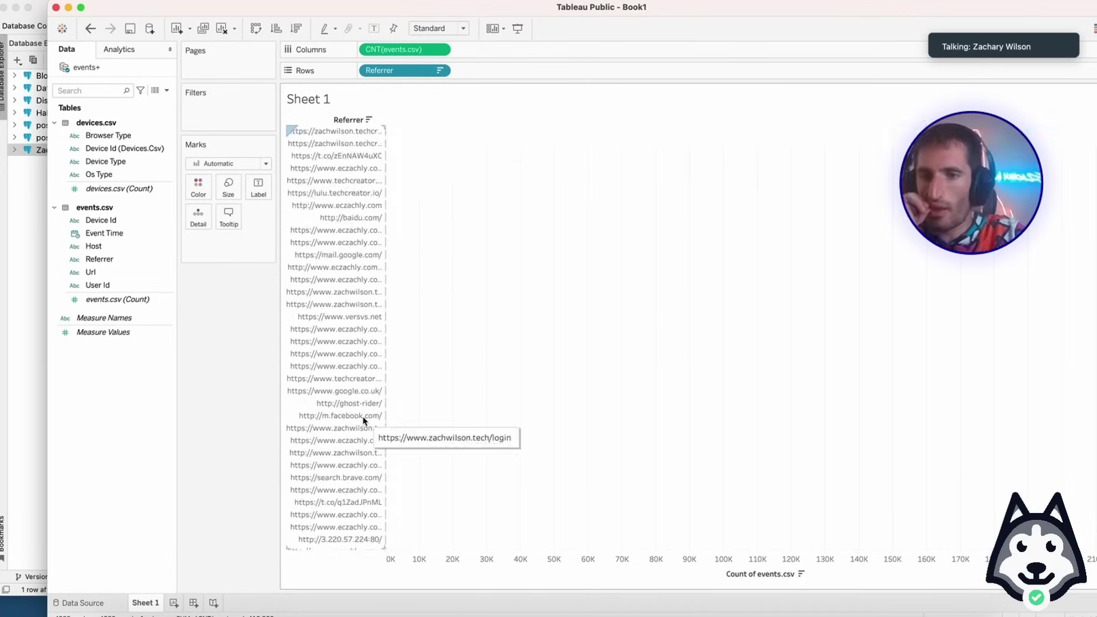
scroll(363, 420, "up", 15)
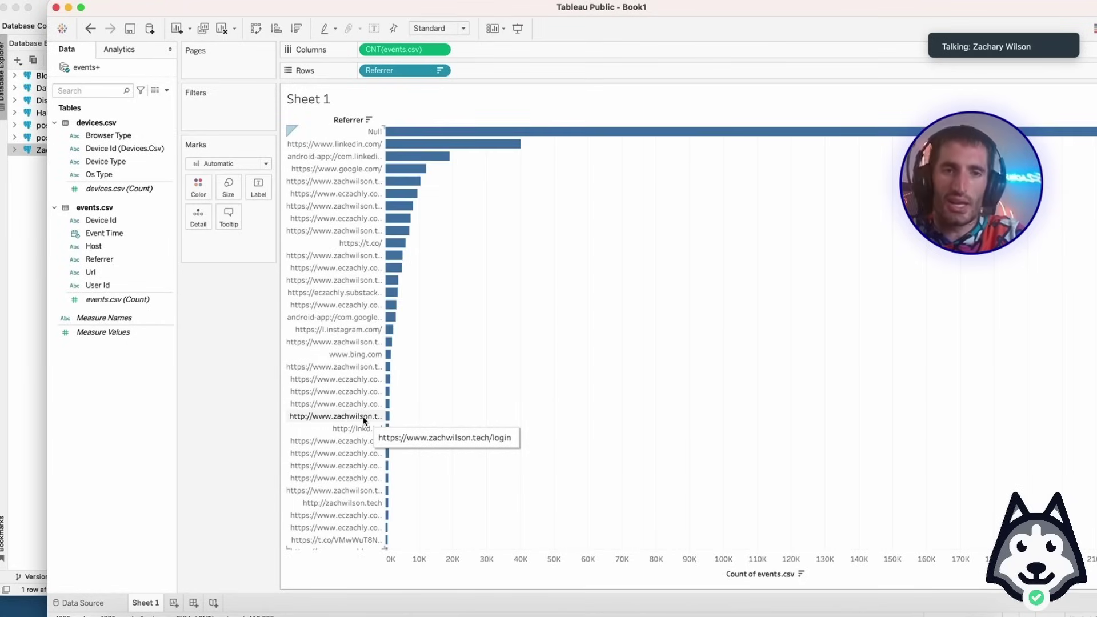
scroll(363, 420, "down", 15)
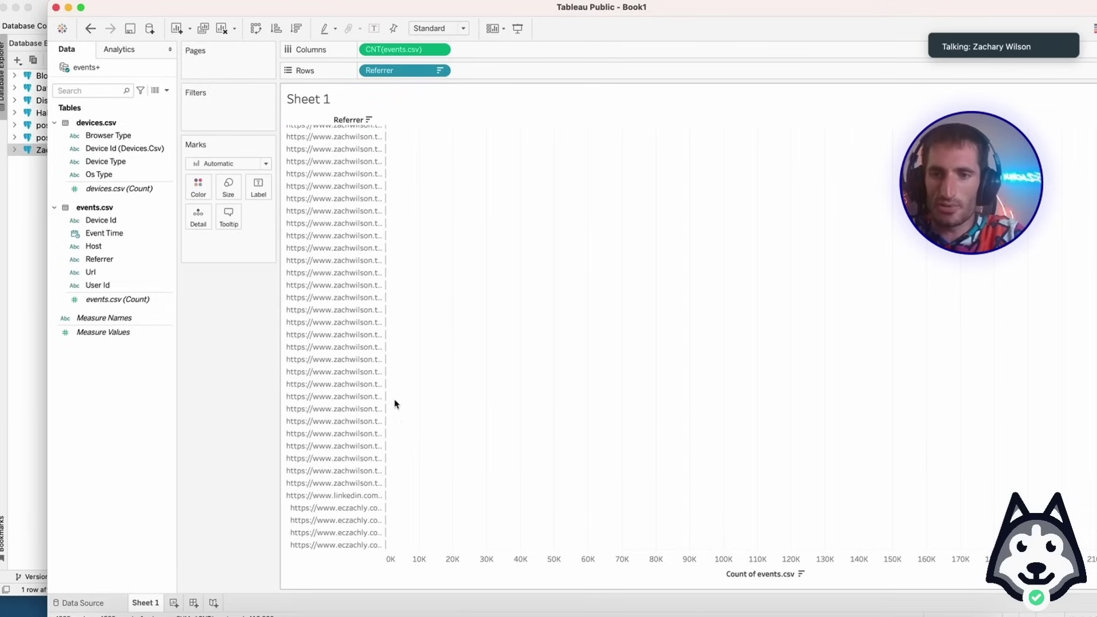
scroll(388, 405, "down", 10)
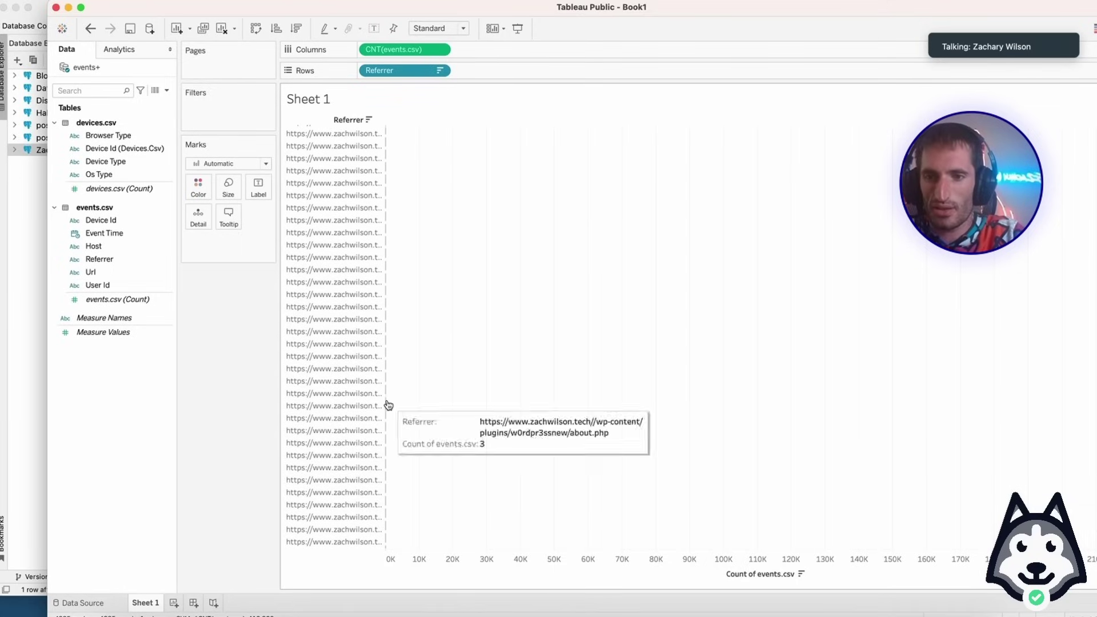
scroll(389, 404, "down", 10)
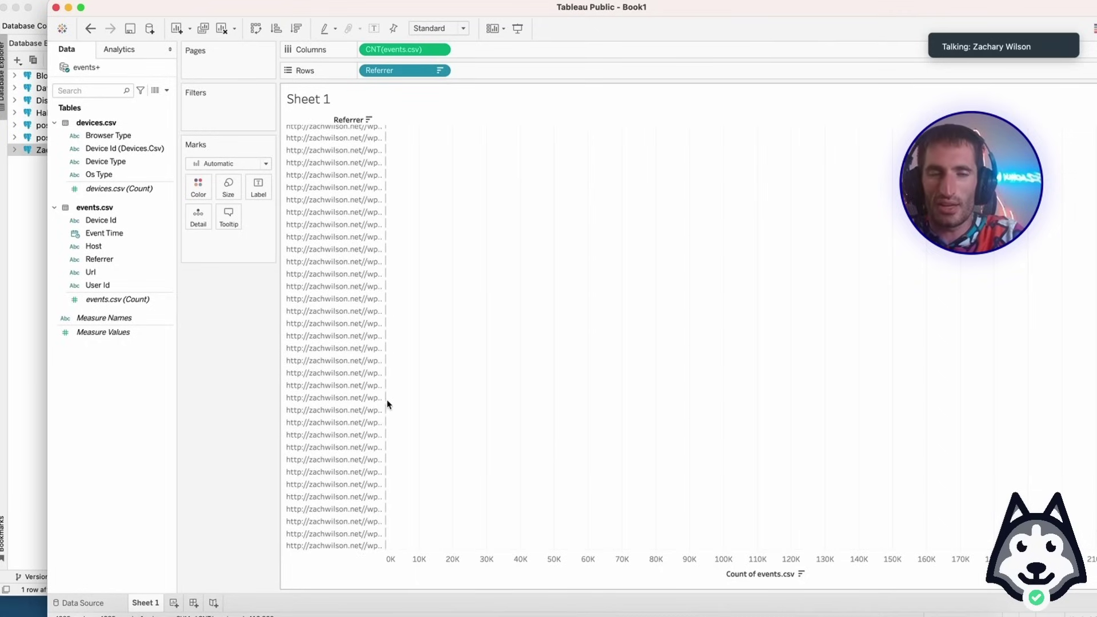
scroll(388, 404, "up", 20)
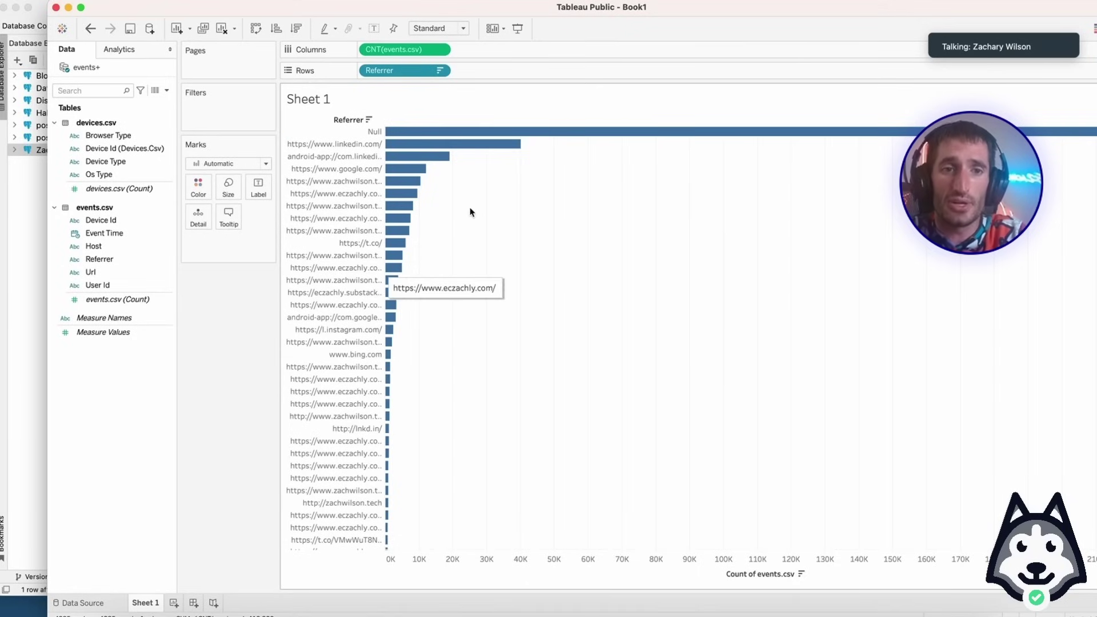
Create a calculated field named Referrer Mapped from Referrer with the formula IF CONTAINS([Referrer], 'linkedin') THEN 'LinkedIn' END.
left_click(123, 261)
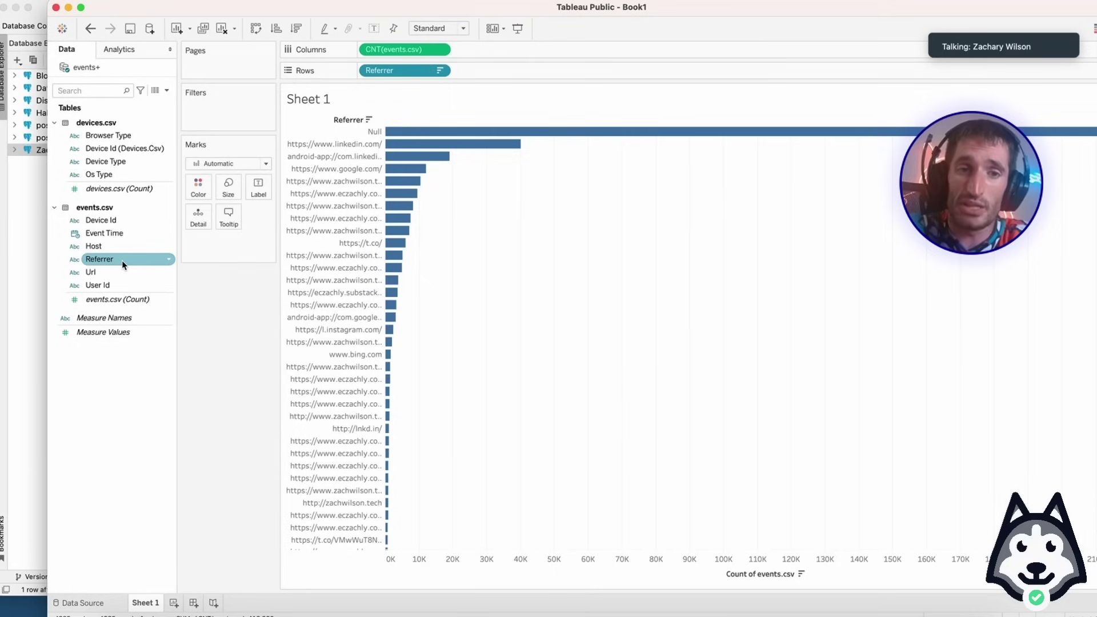
left_click(87, 246)
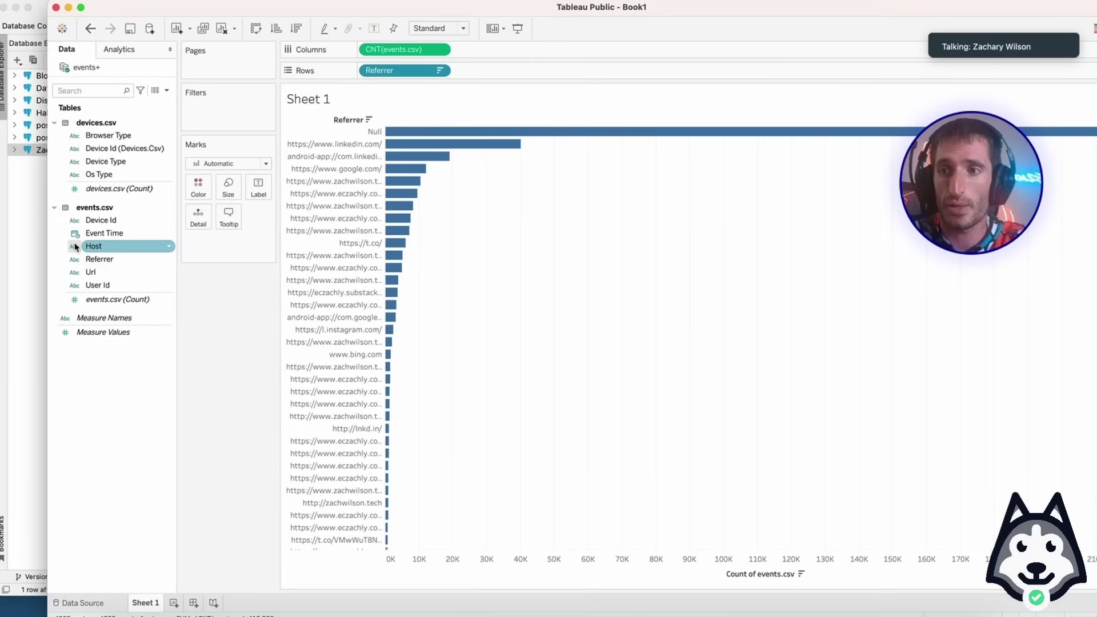
left_click(99, 260)
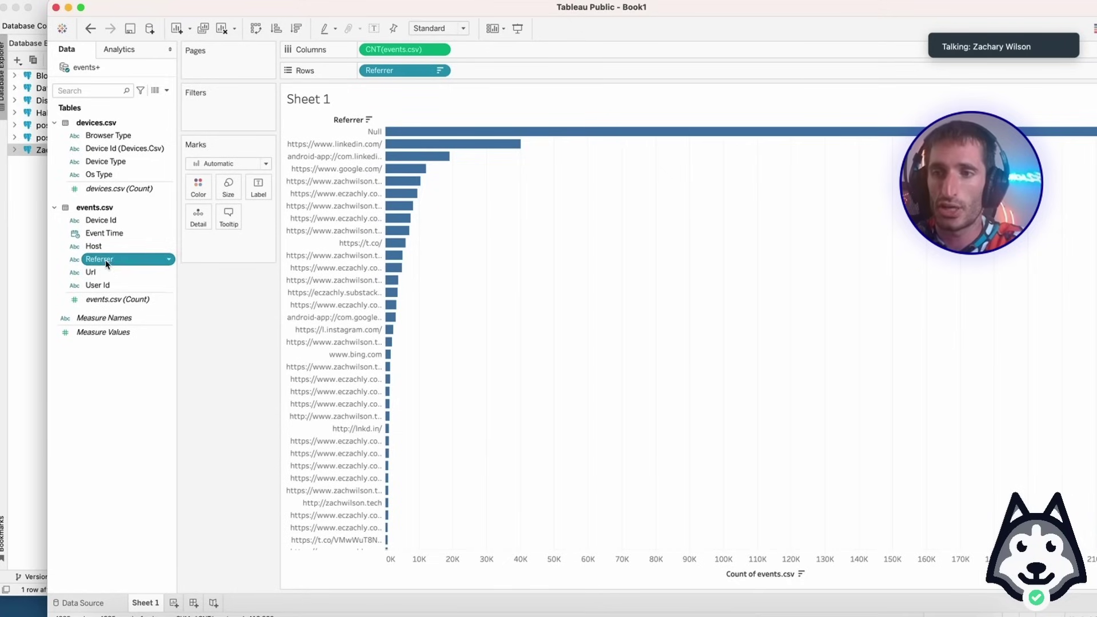
right_click(105, 259)
mouse_move(174, 350)
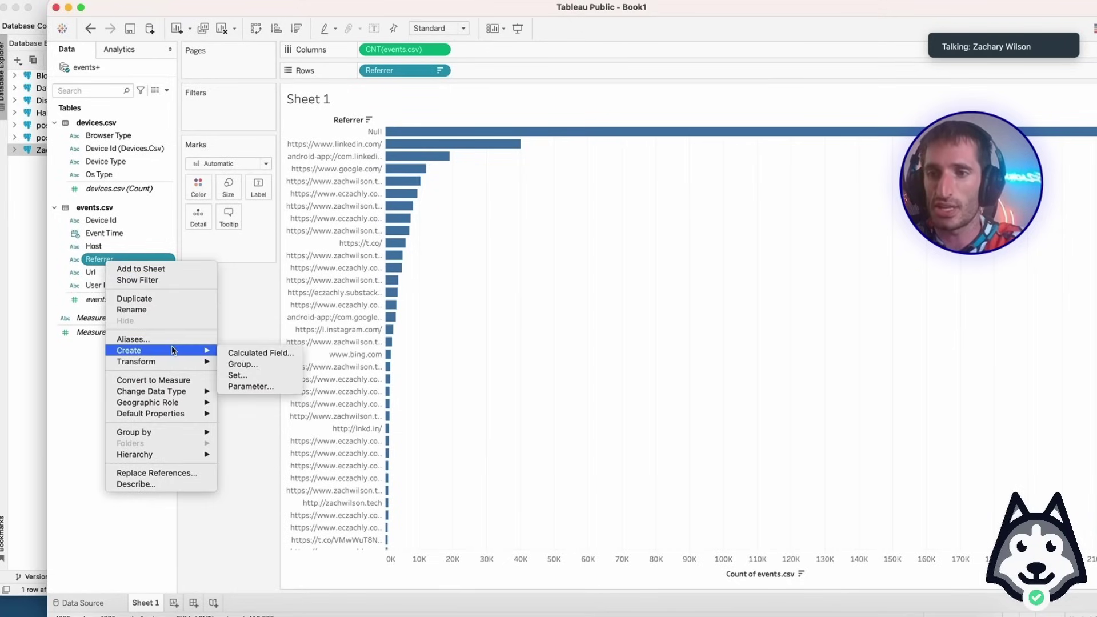
left_click(273, 354)
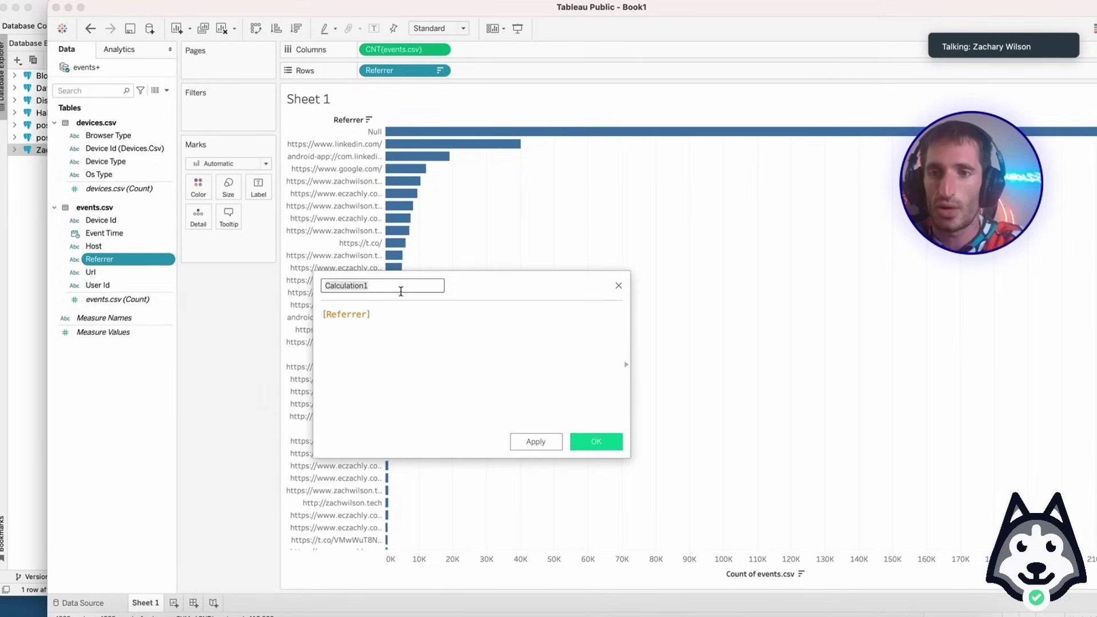
type("Referrer Mapped")
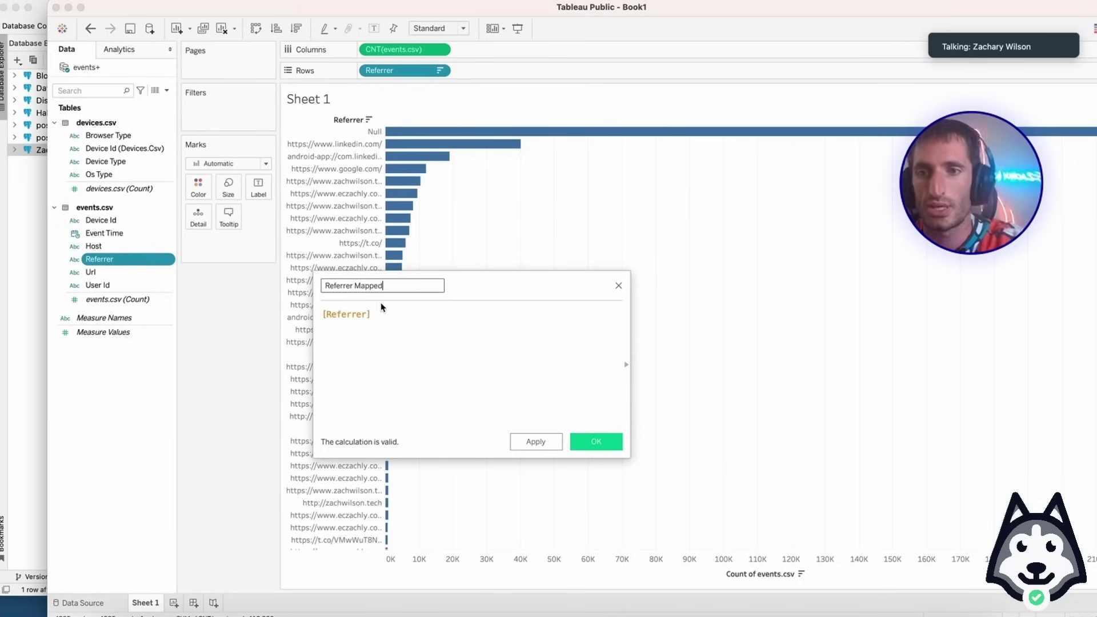
left_click(316, 306)
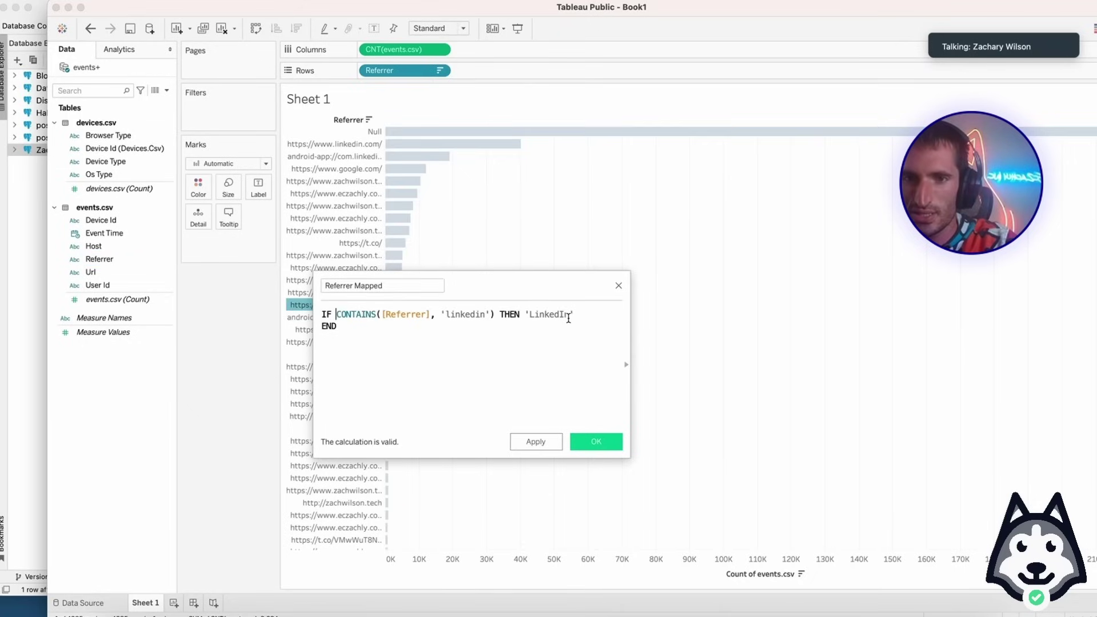
Add an ELSEIF line to the formula with a copy of the CONTAINS([Referrer], 'linkedin') condition.
key("Right")
key("Return")
type("ELSEIF")
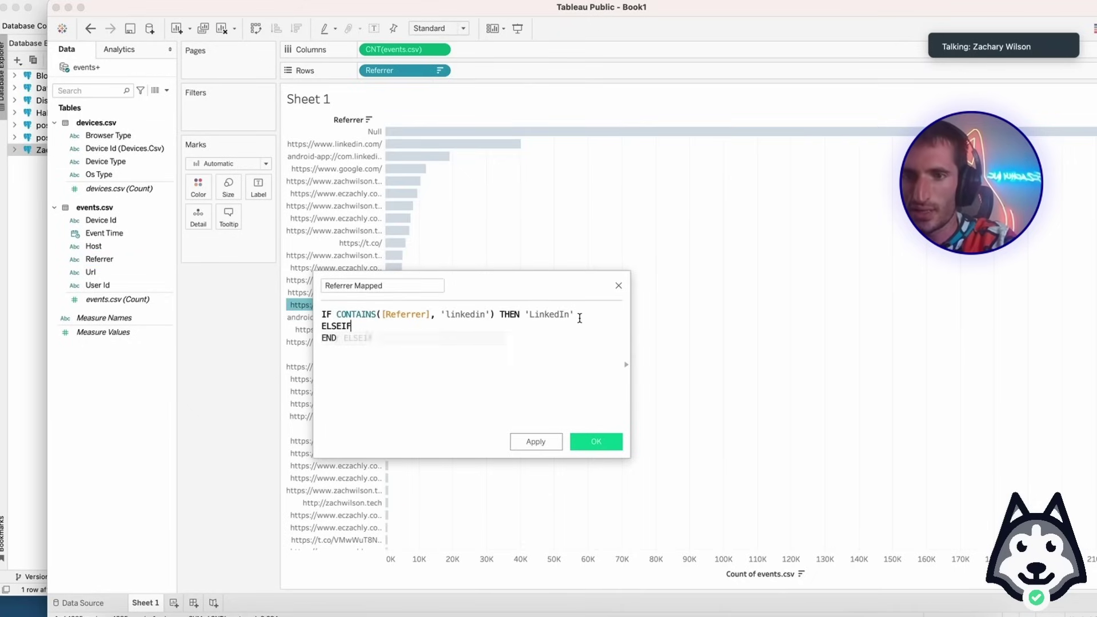
left_click_drag(337, 314, 500, 314)
key("super+c")
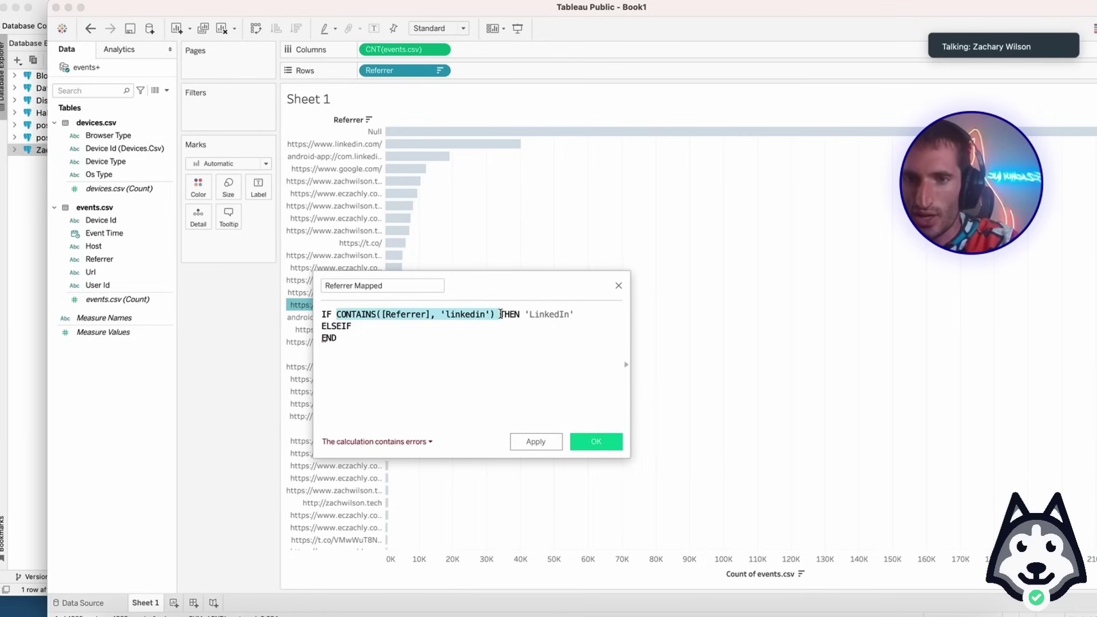
left_click(403, 333)
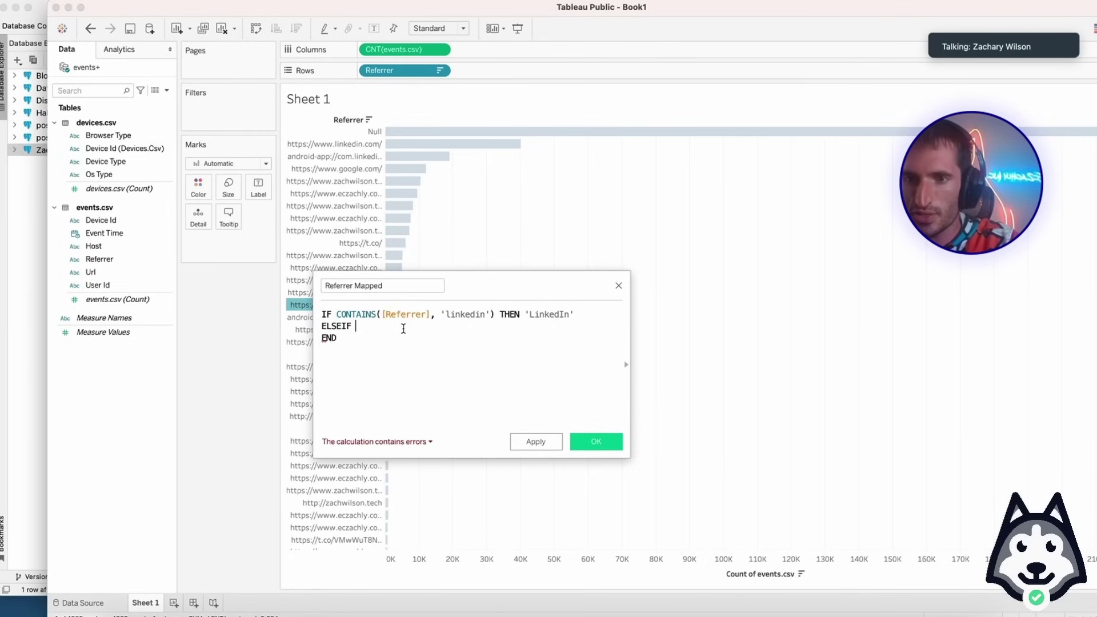
key("super+v")
Check the lnkd.in referrer in the chart and complete the ELSEIF line to match 'lnkd.in' and return 'LinkedIn'.
left_click_drag(522, 279, 869, 244)
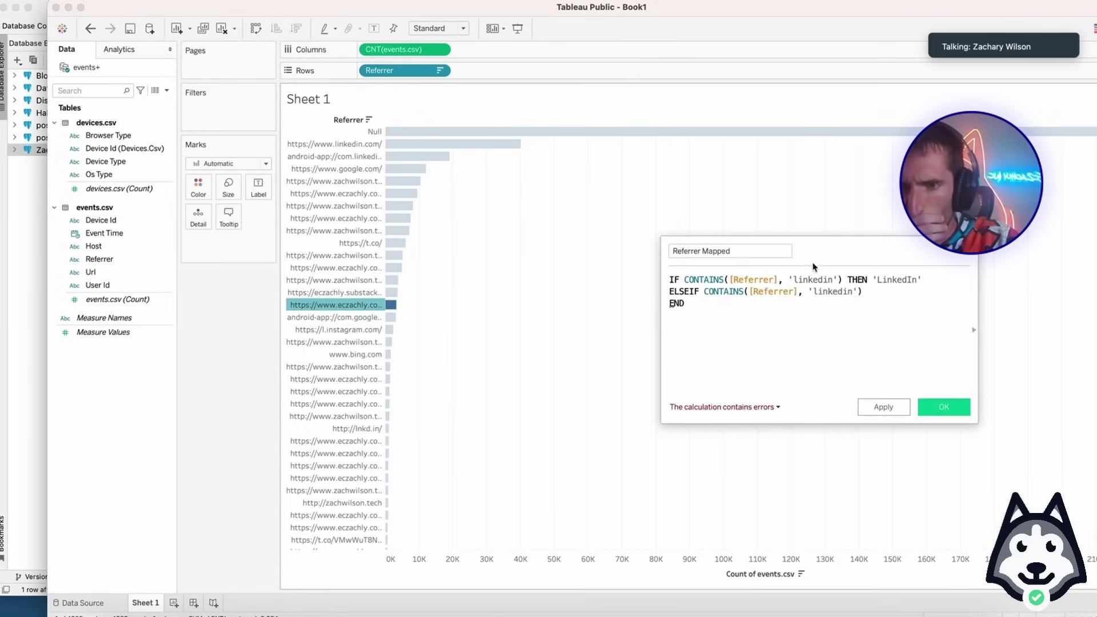
left_click(365, 433)
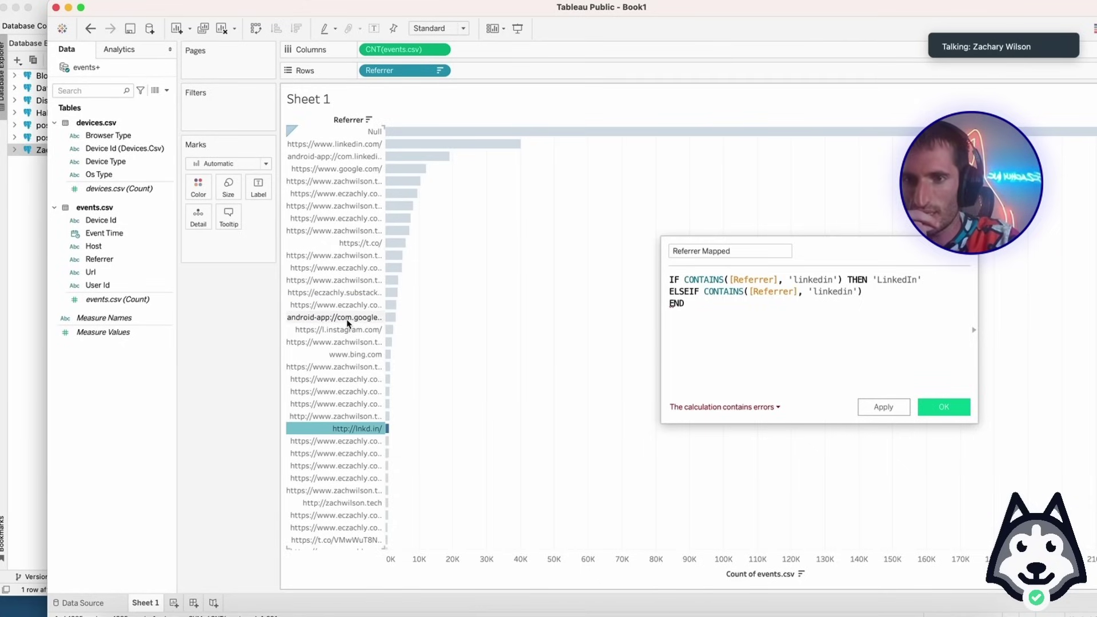
left_click(886, 297)
double_click(826, 292)
type("lnk")
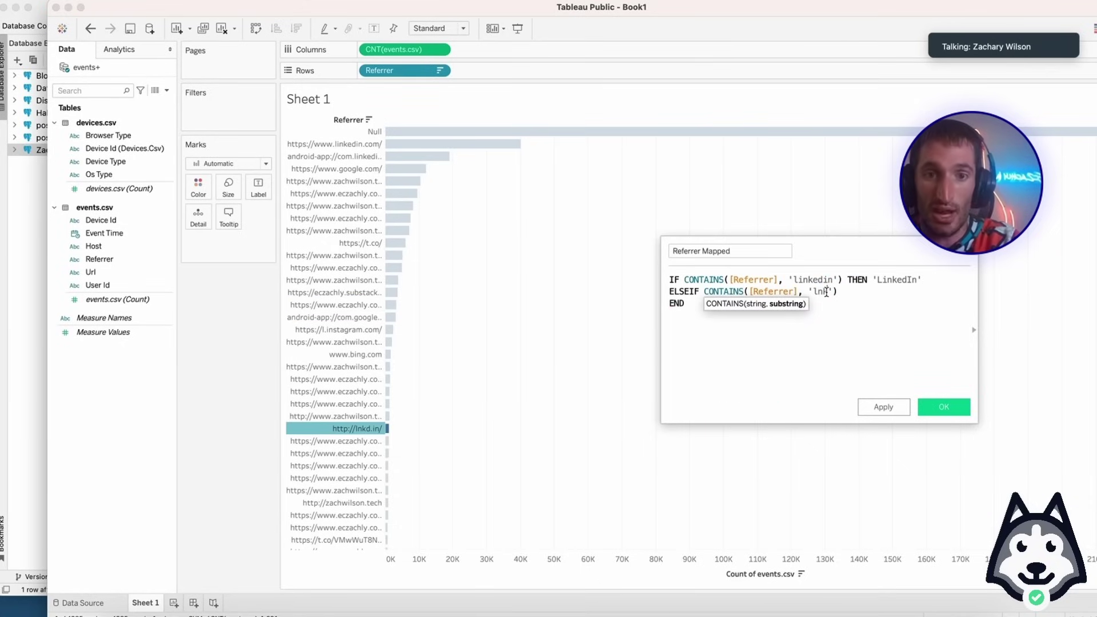
type("d")
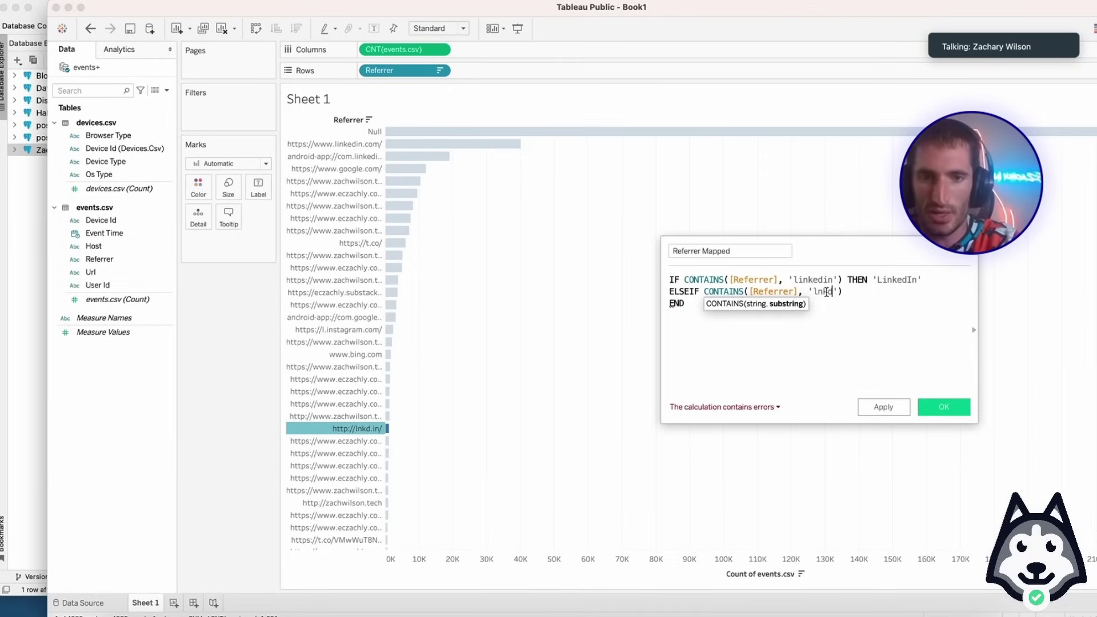
type(".in') THEN ")
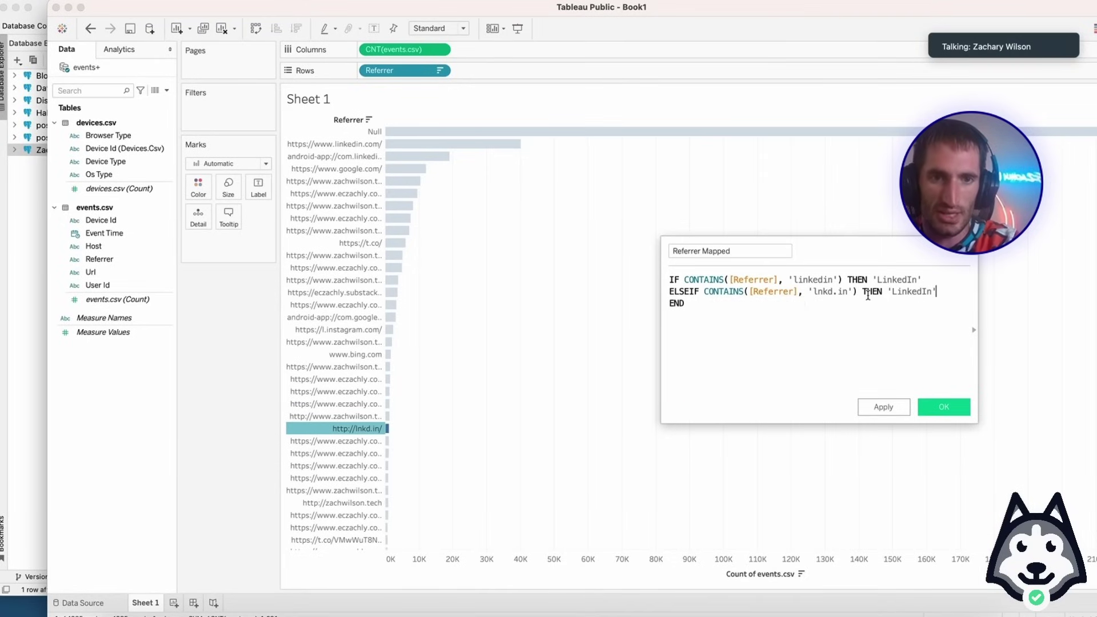
type("'LinkedIn'")
Add the line ELSEIF ISNULL([Referrer]) THEN 'Direct' before END in the Referrer Mapped formula.
key("Return")
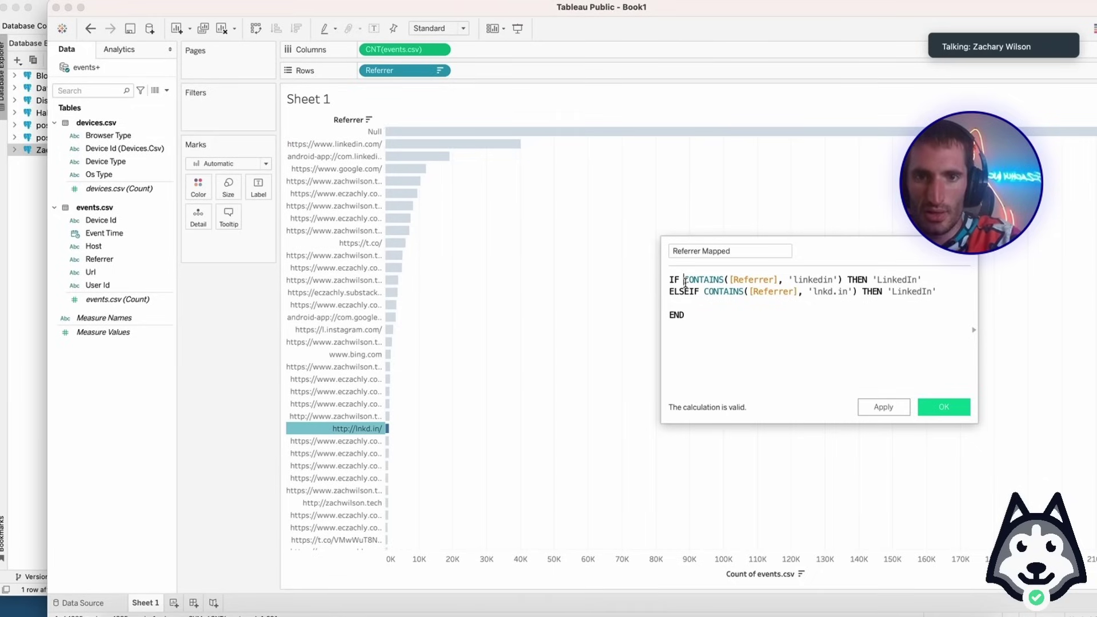
type("ELSE IF")
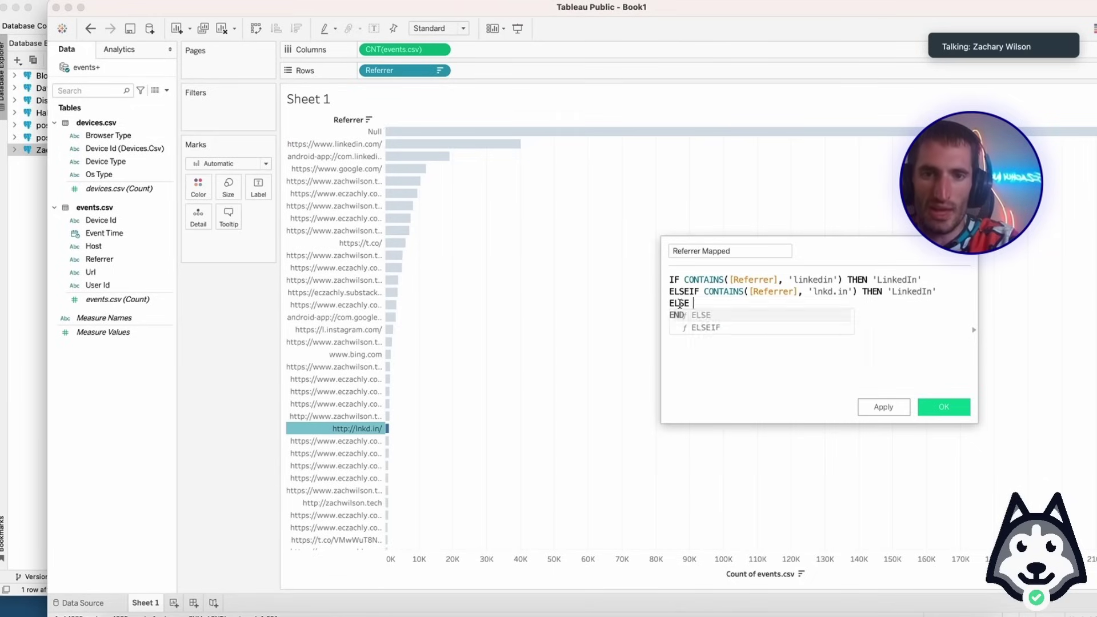
key("BackSpace")
key("BackSpace")
key("BackSpace")
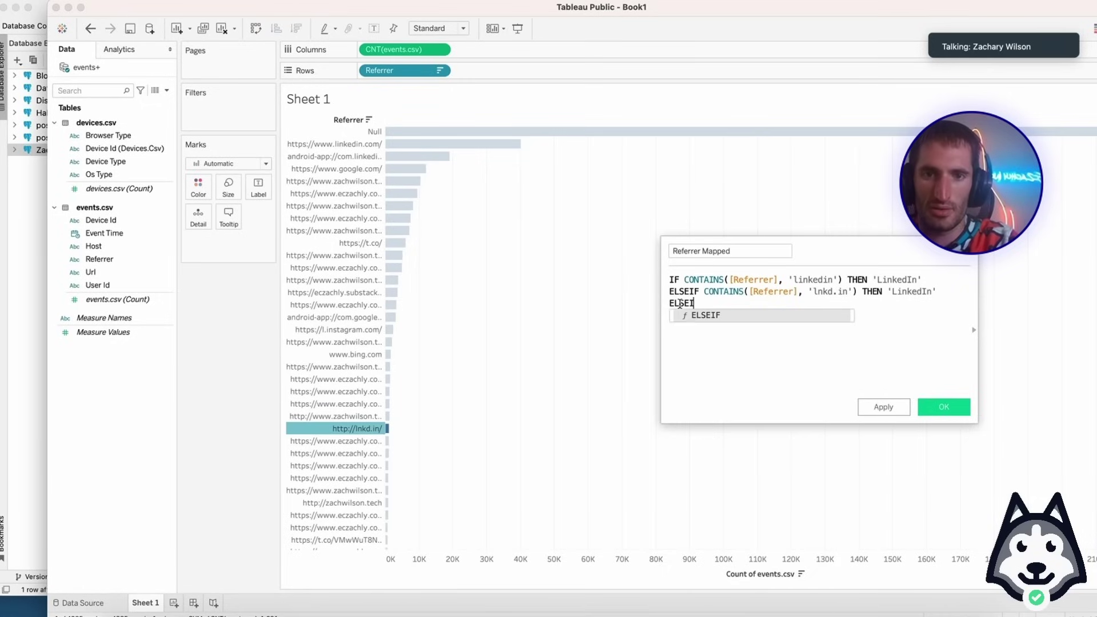
type("IF ISNUL")
type("L([Referrer])")
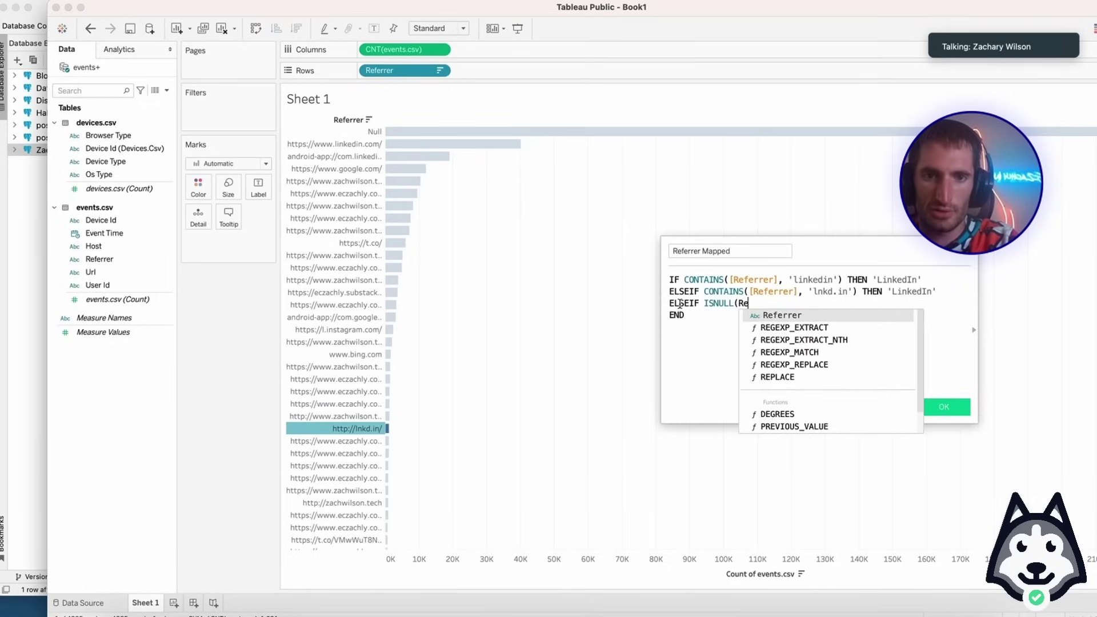
type(" THEN 'Direct")
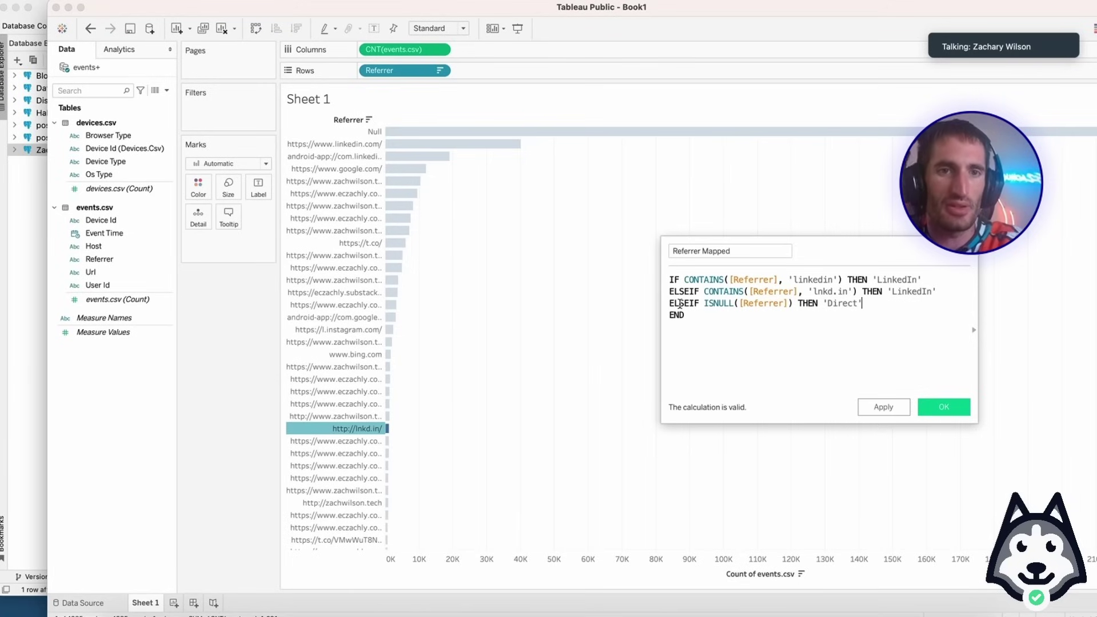
double_click(844, 303)
Add the line ELSEIF Contains([Referrer], 'instagram') THEN 'Instagram' above END, followed by an empty line.
left_click(680, 313)
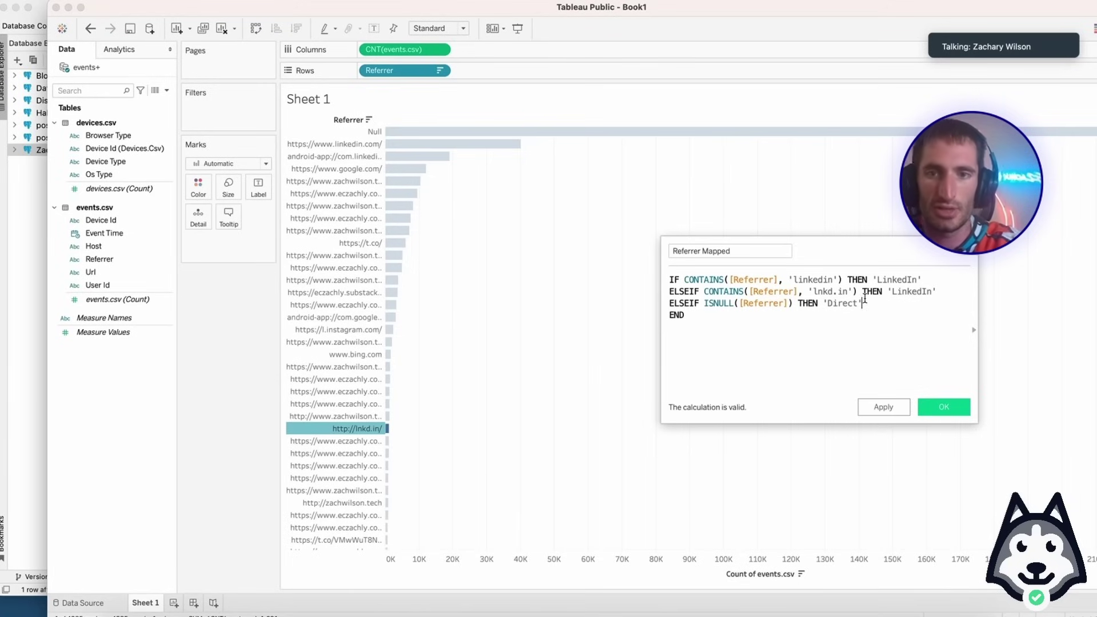
key("BackSpace")
key("BackSpace")
key("BackSpace")
type("ELSE")
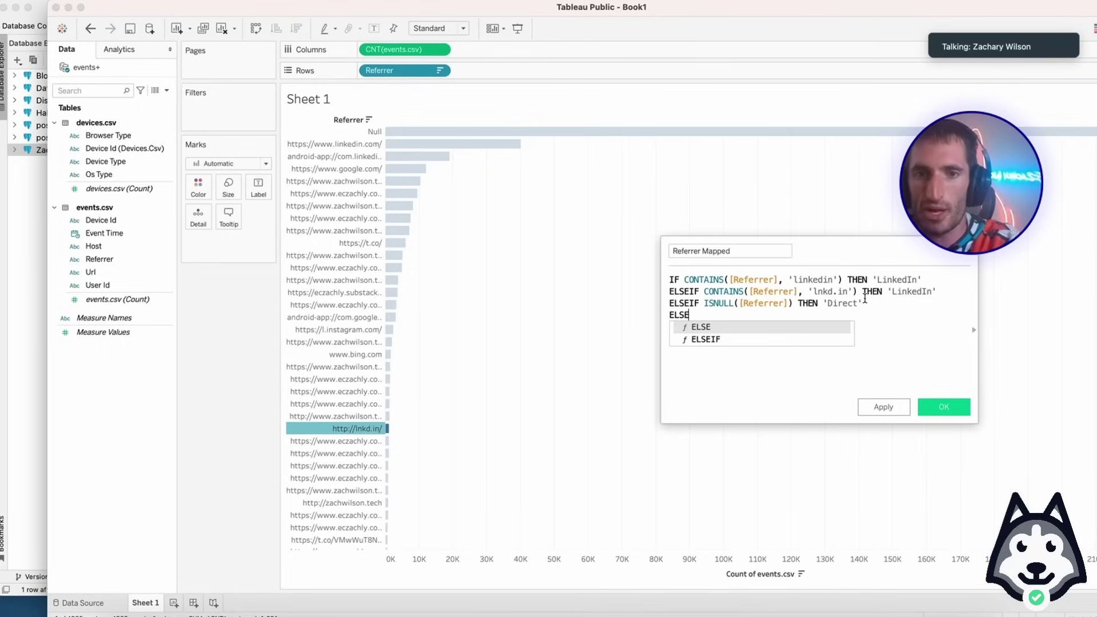
type("IF Contains")
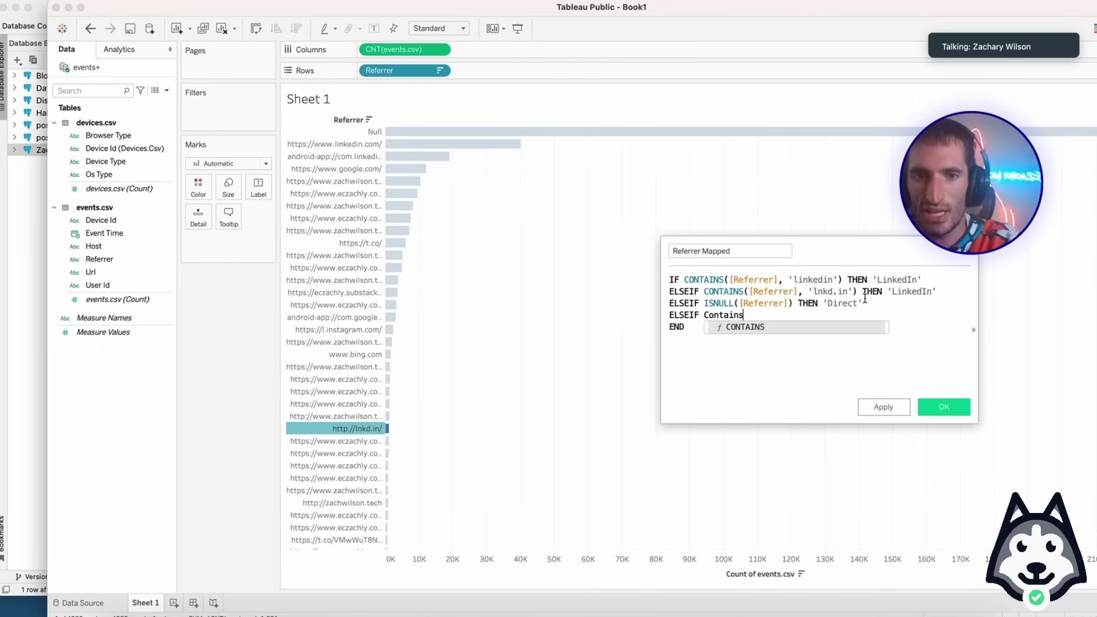
type("('")
key("BackSpace")
type("Ref")
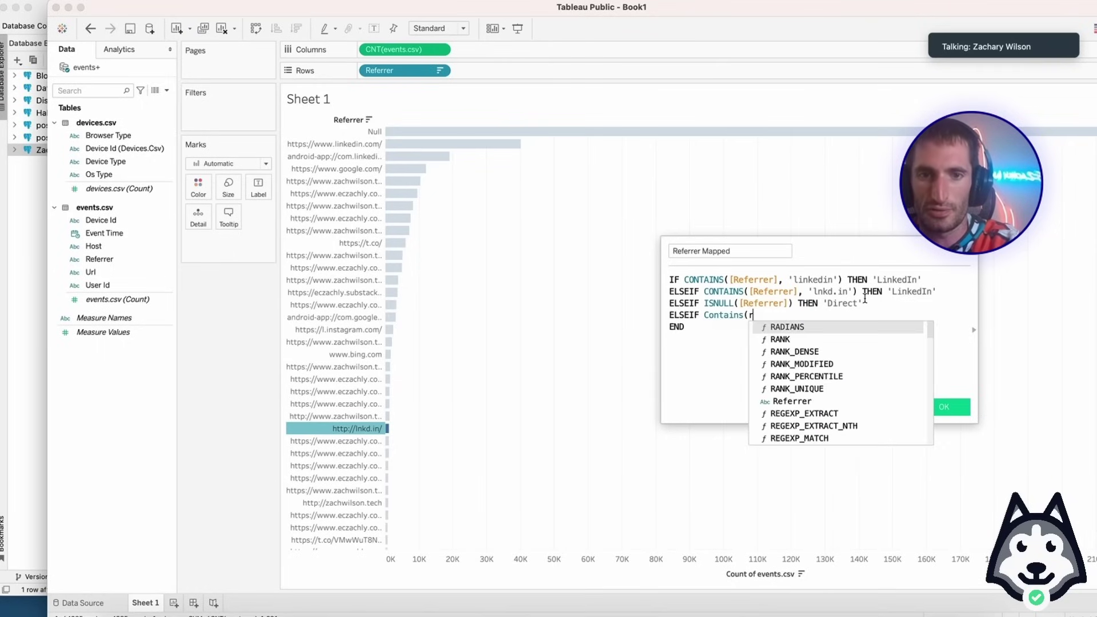
key("Return")
type(",")
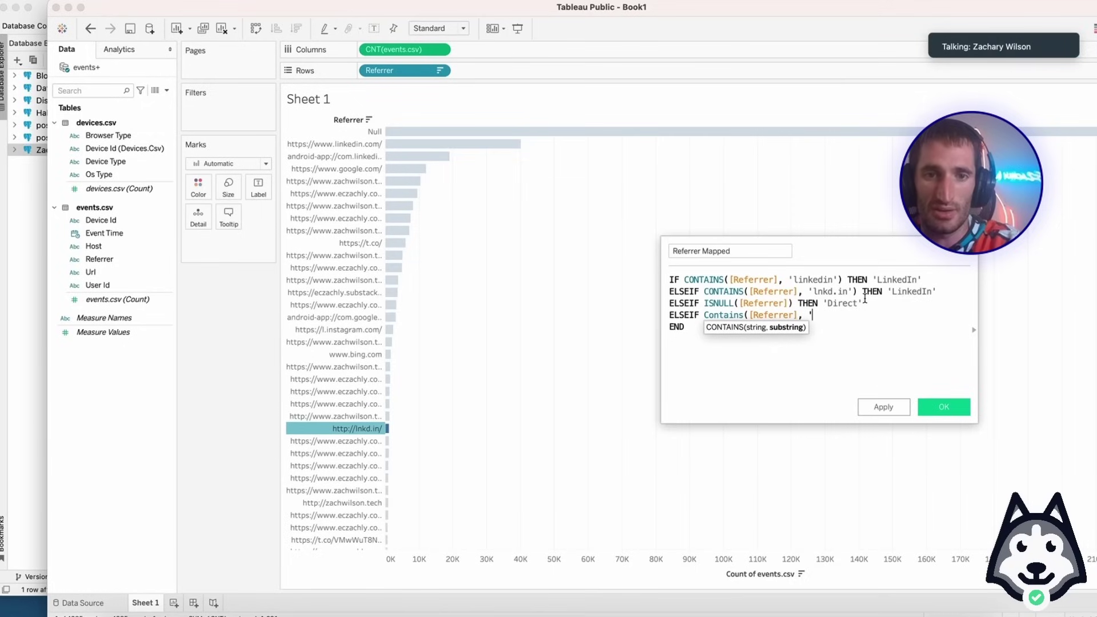
type(" 'instagram")
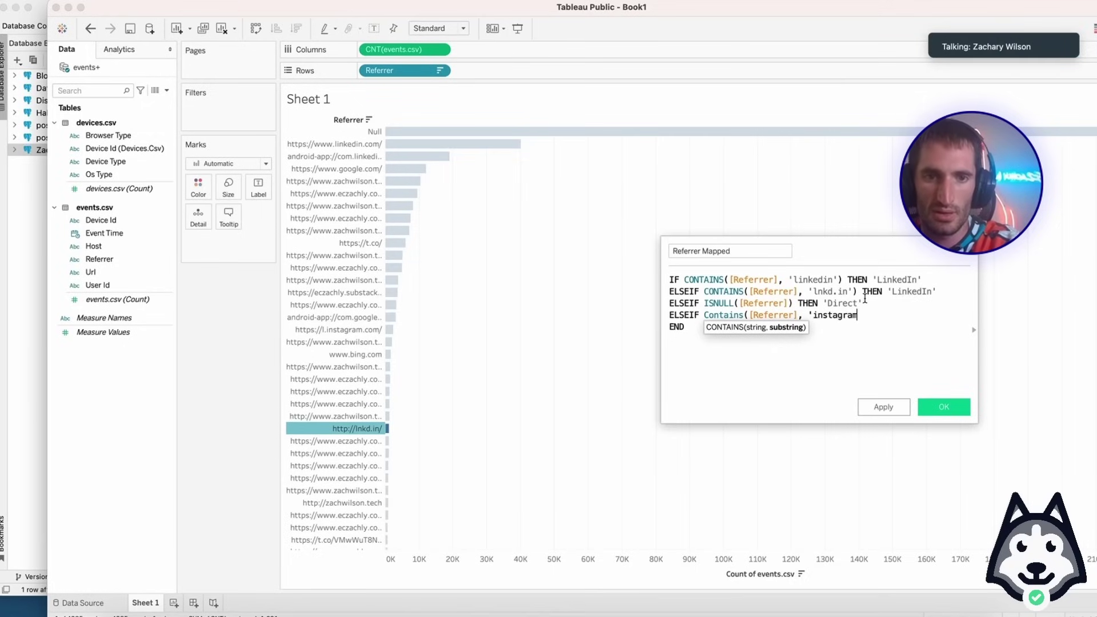
type("') THEN 'I")
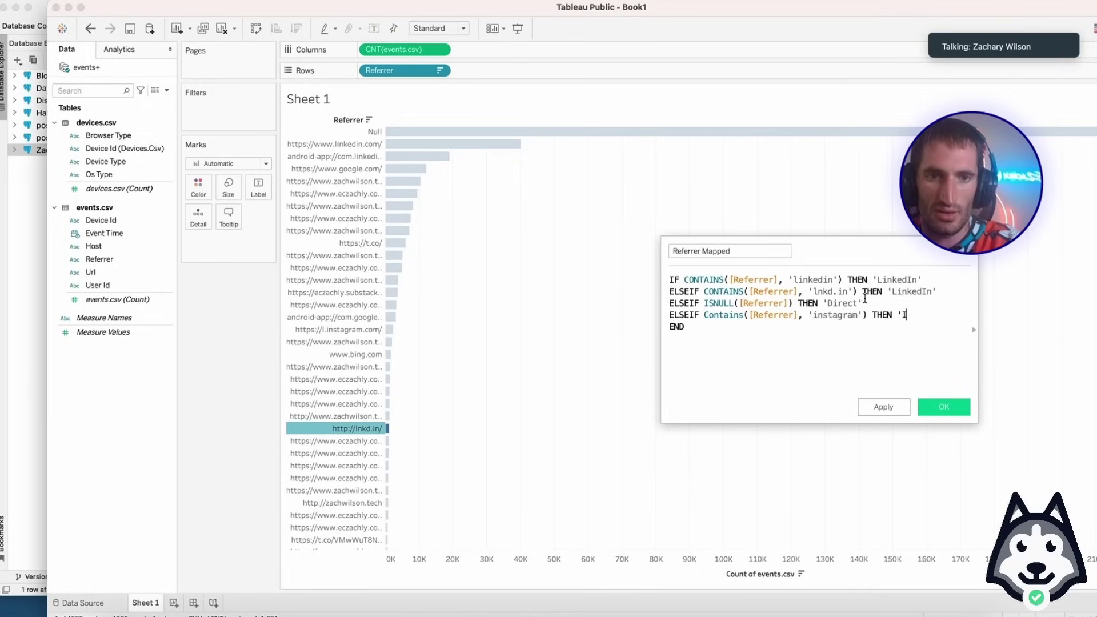
type("nstagram'")
key("Return")
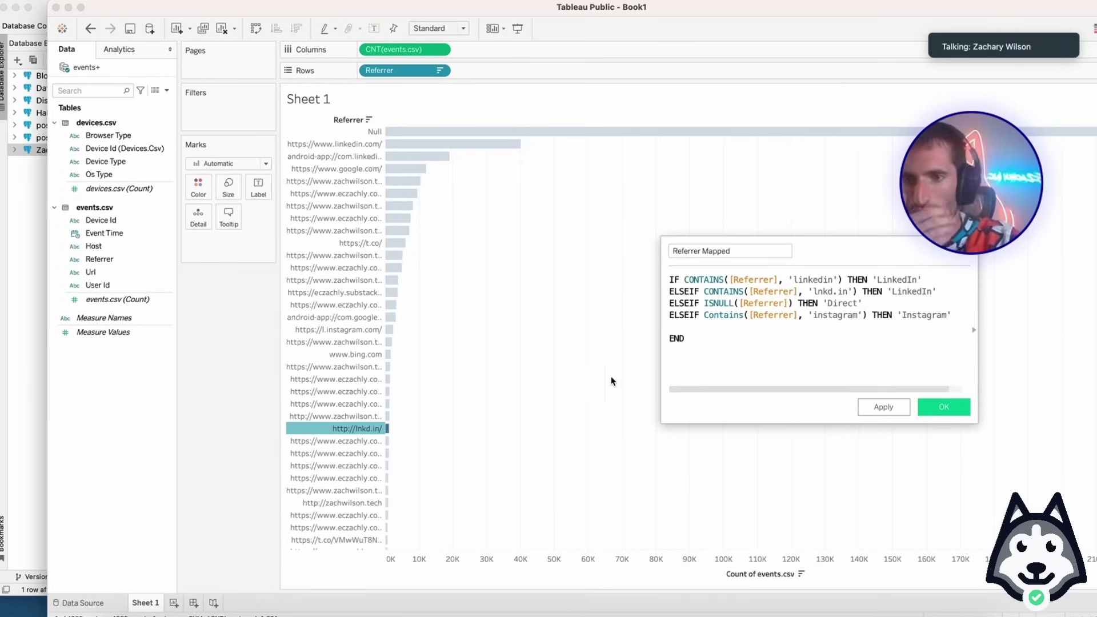
Copy the complete Instagram ELSEIF line and paste it into the empty line above END.
left_click(751, 321)
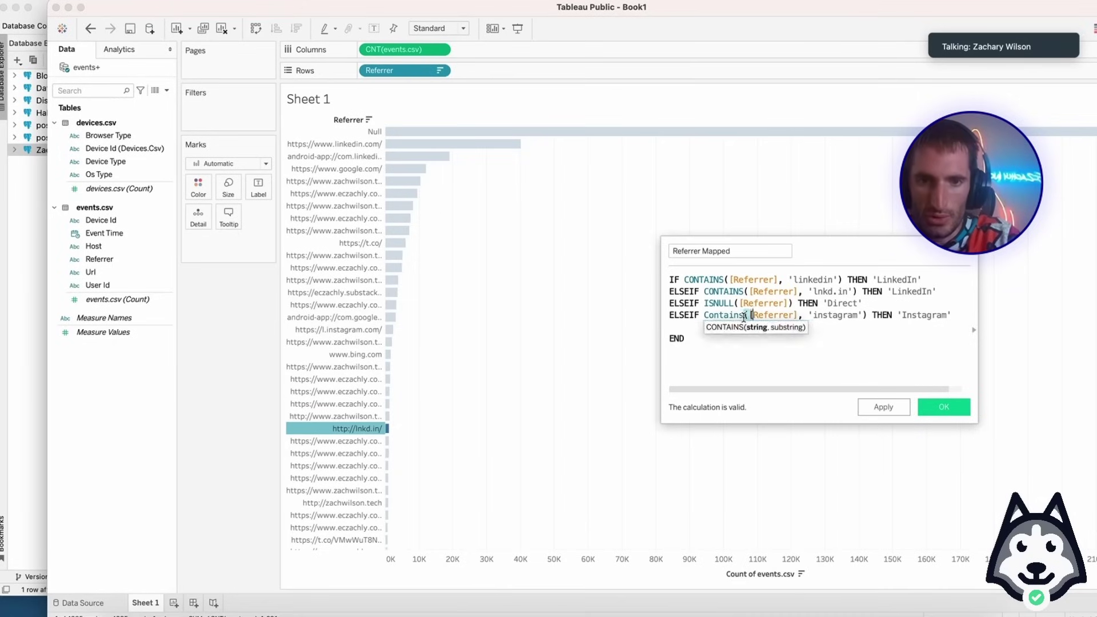
key("ctrl+z")
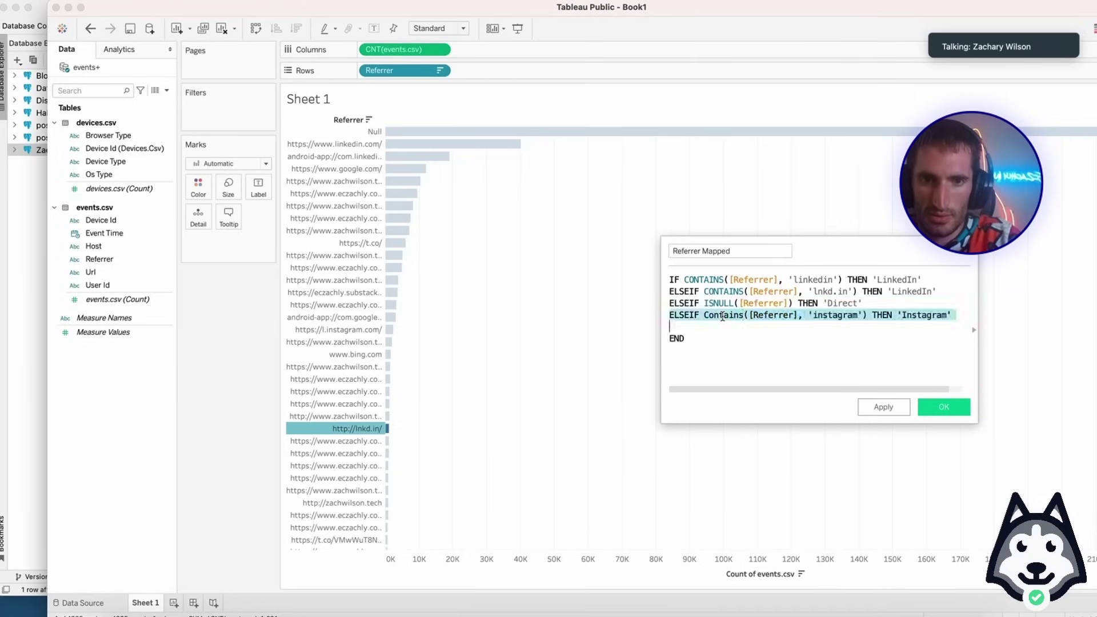
left_click_drag(722, 321, 740, 304)
key("ctrl+z")
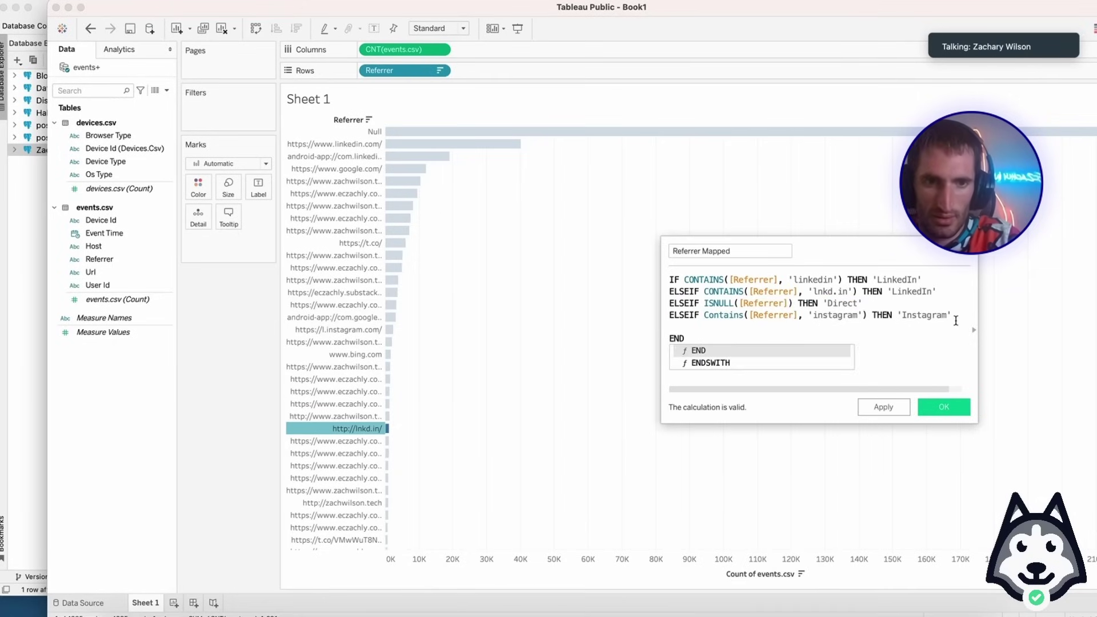
left_click_drag(966, 324, 652, 320)
key("super+c")
left_click(686, 324)
key("super+v")
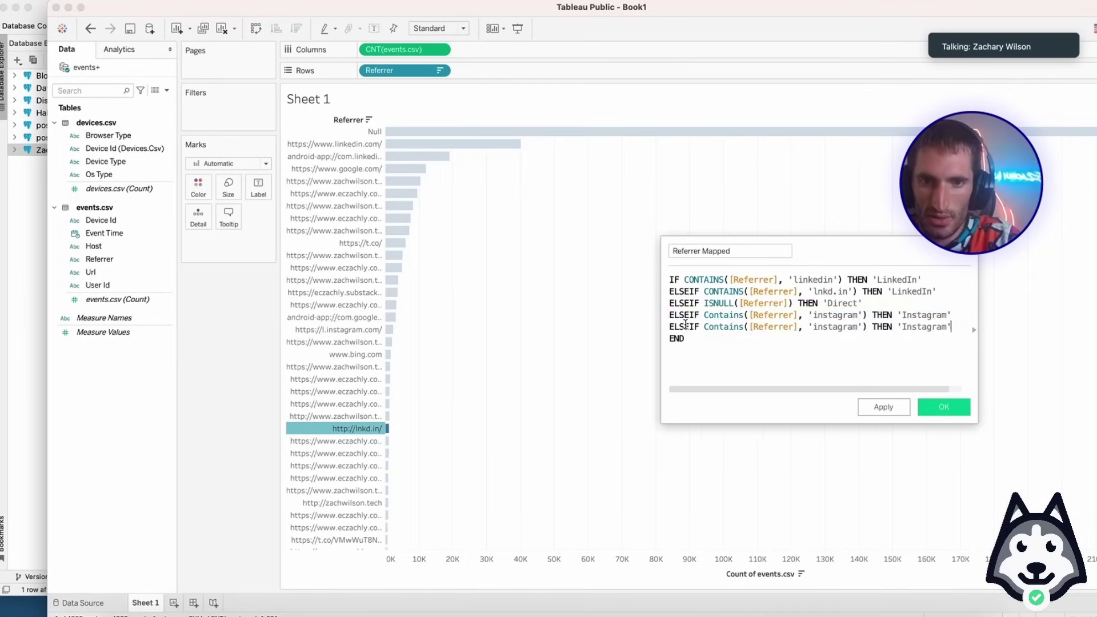
Change the duplicated line to match 'google' and return 'Google', and start a new line below it.
double_click(834, 327)
type("google")
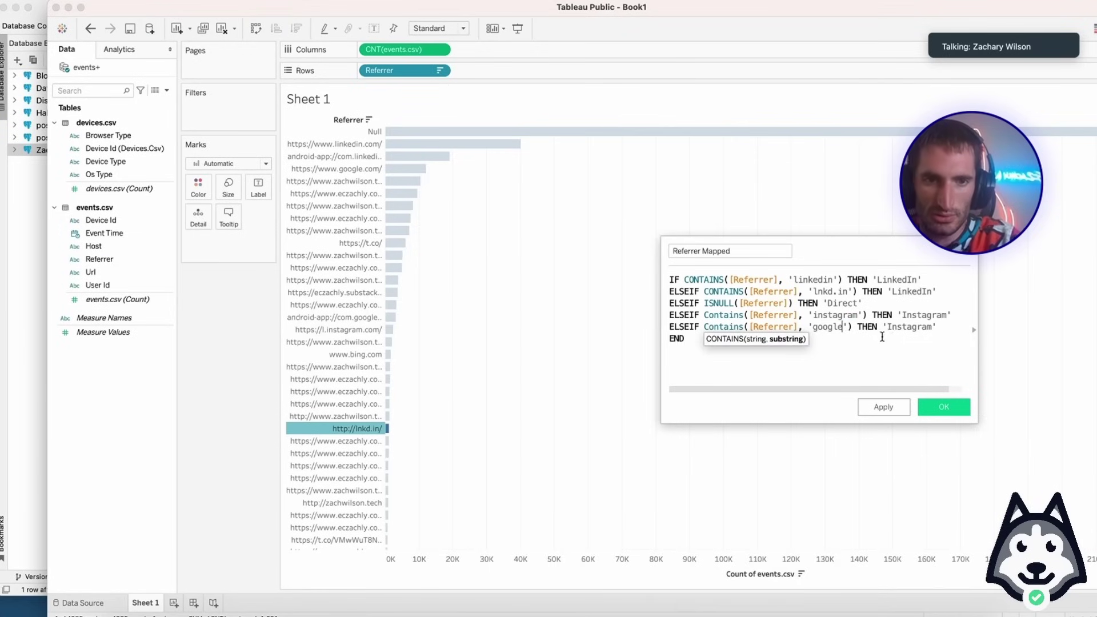
double_click(902, 326)
type("Google")
key("Return")
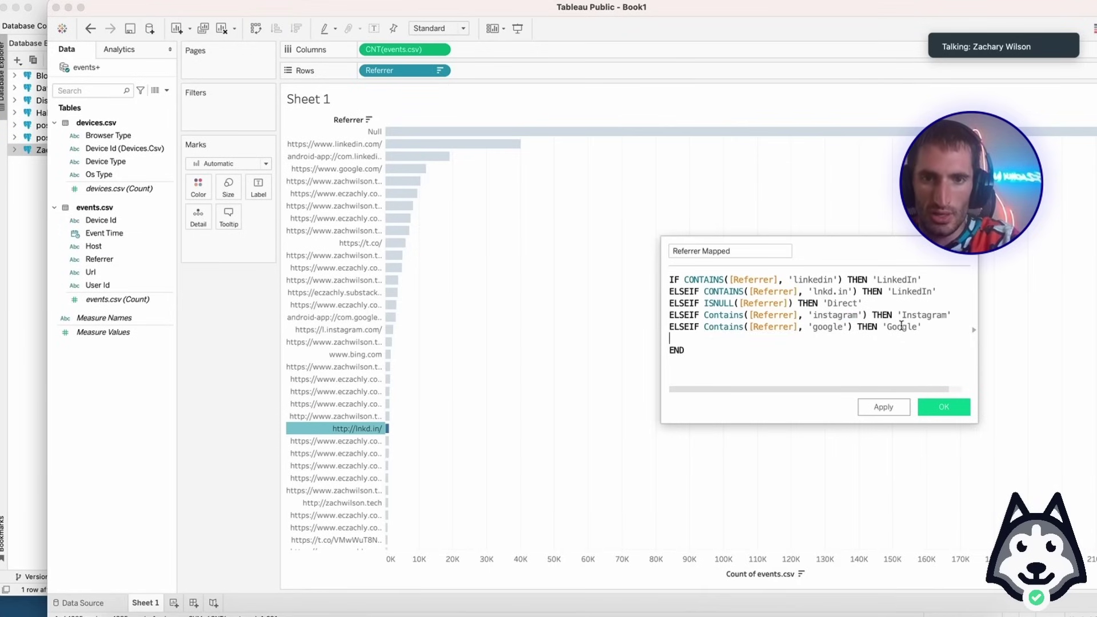
Paste another copy of the Instagram line and change it to match 't.co' and return 'Twitter'.
key("super+v")
double_click(833, 339)
type("t.co")
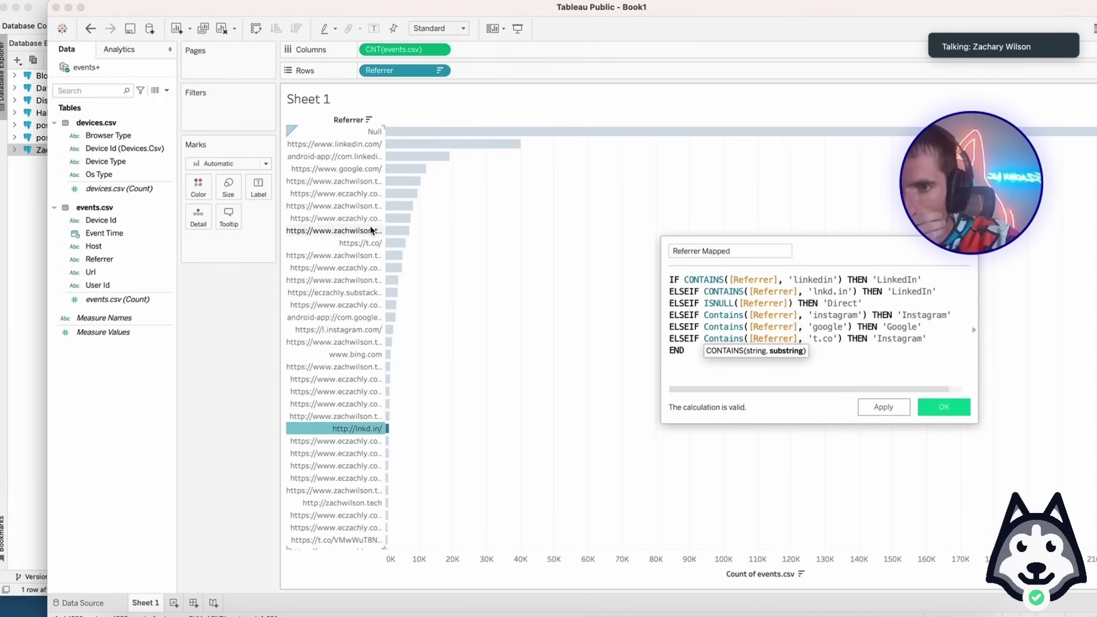
double_click(888, 338)
type("Twitte")
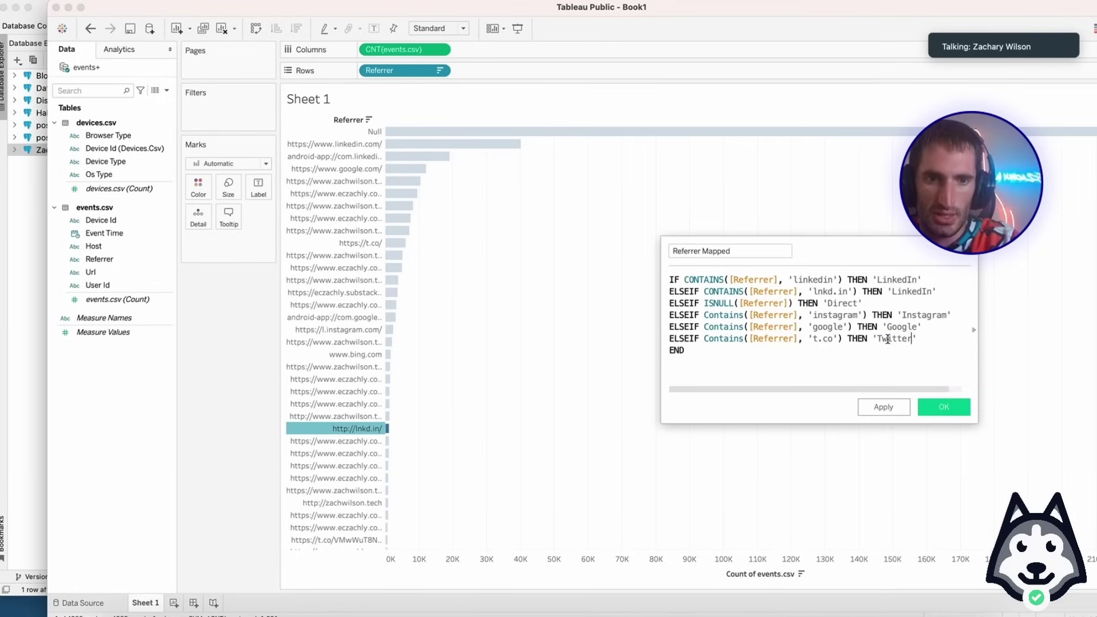
Add another copy of the Instagram line that matches 'eczachly' and returns 'On Site'.
key("super+v")
double_click(824, 350)
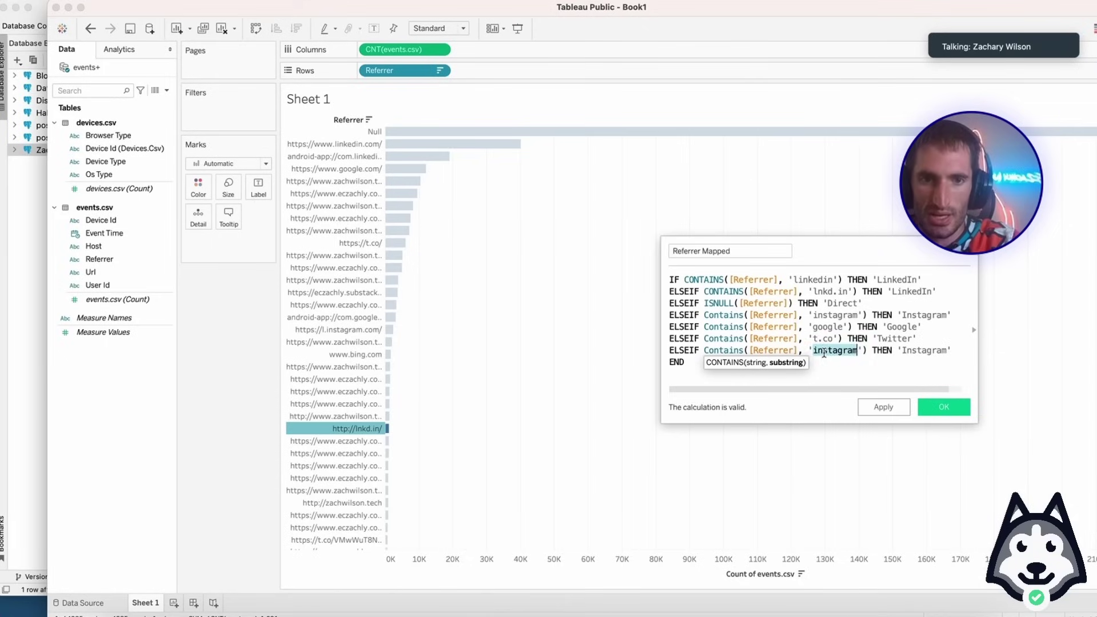
type("eczachly")
double_click(905, 351)
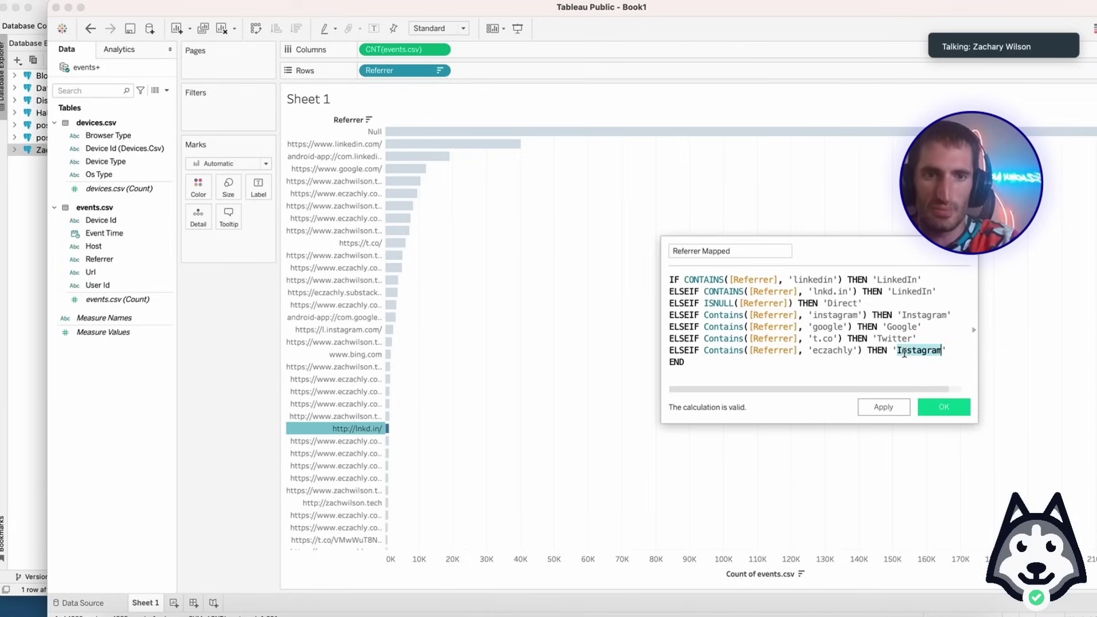
type("D")
key("Return")
Add an ELSEIF line from the copied one that matches the site domain 'zachwilson' and returns 'On Site'.
key("super+v")
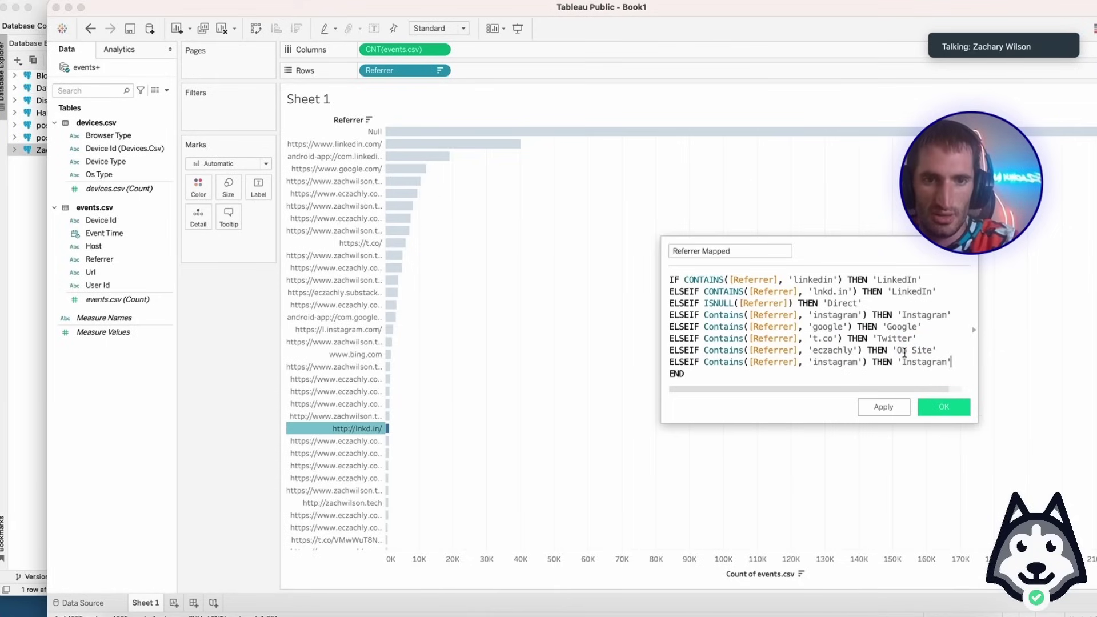
double_click(837, 362)
type("zachwilson")
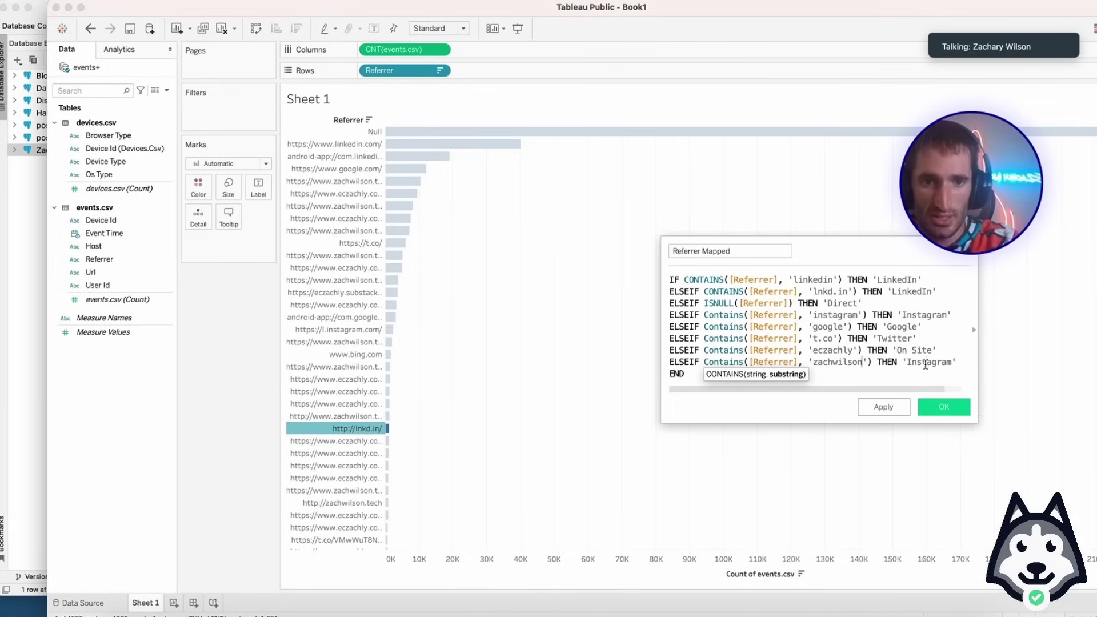
double_click(933, 362)
type("O")
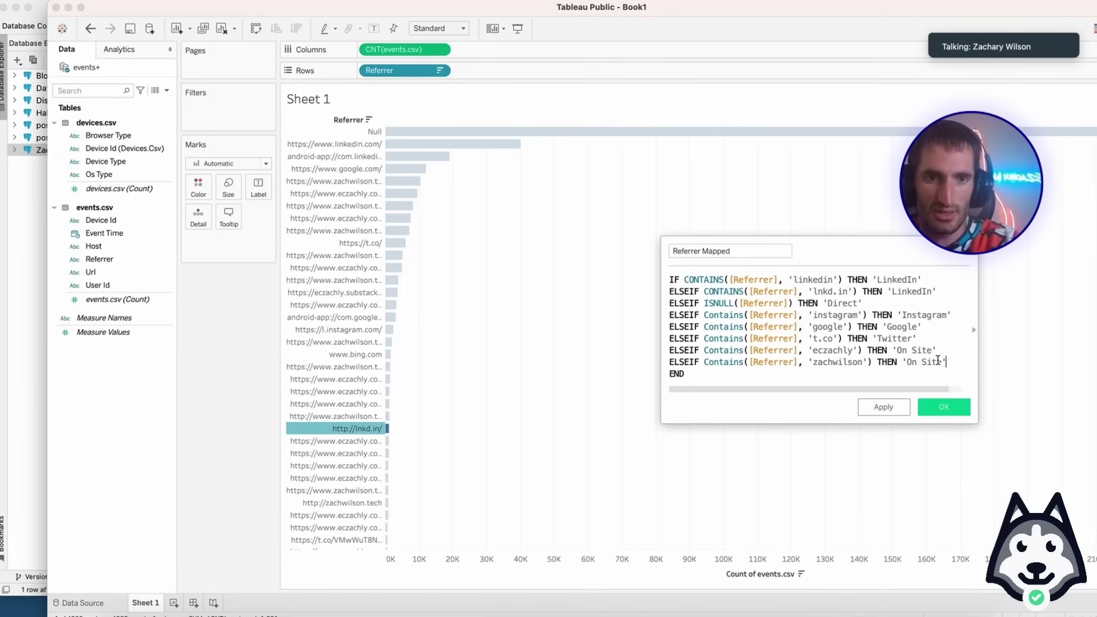
type("n Site")
key("Return")
key("super+v")
double_click(820, 371)
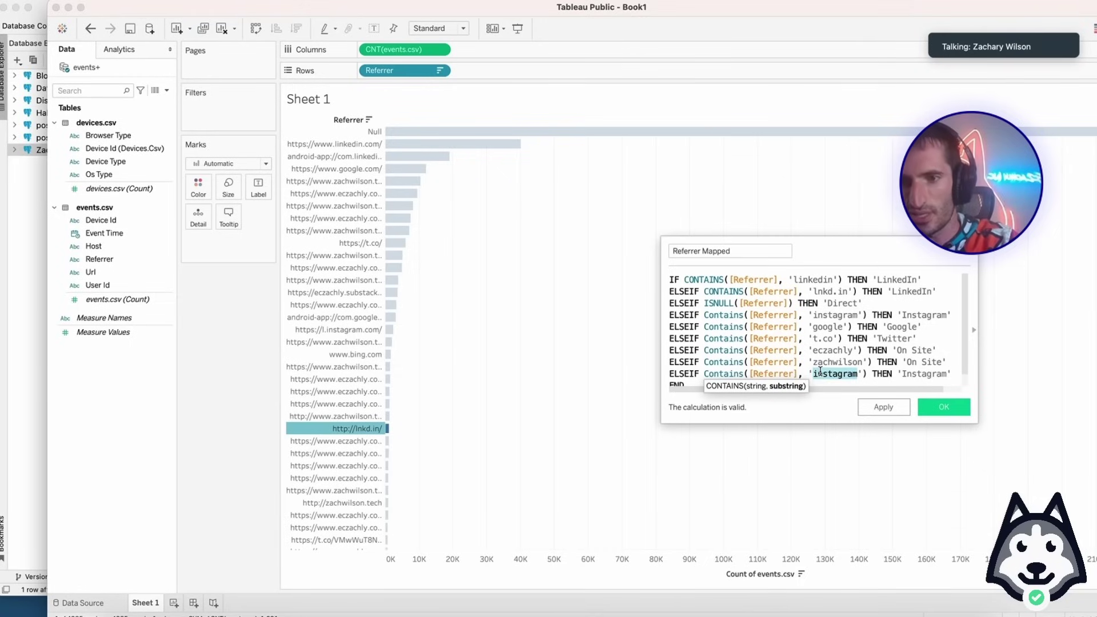
left_click(831, 364)
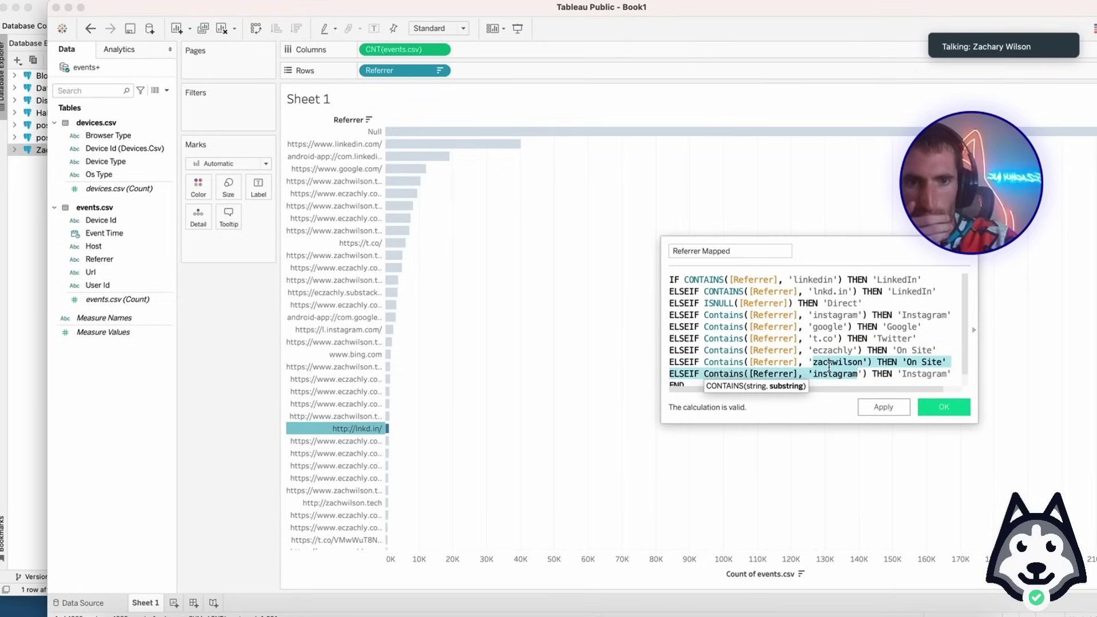
scroll(871, 368, "down", 1)
key("BackSpace")
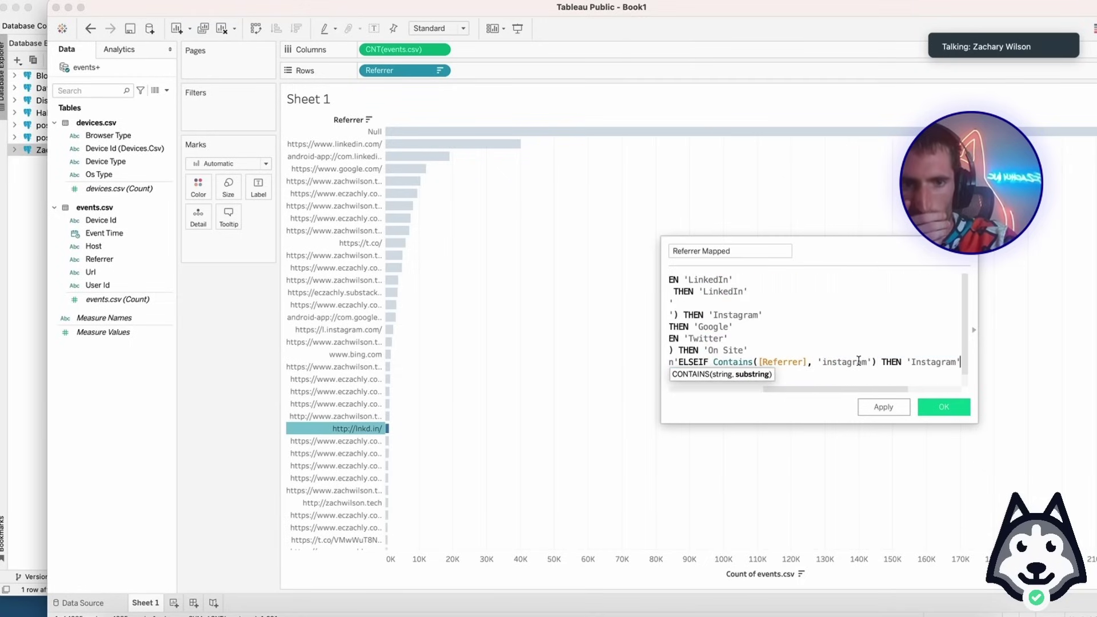
key("Return")
scroll(860, 359, "down", 2)
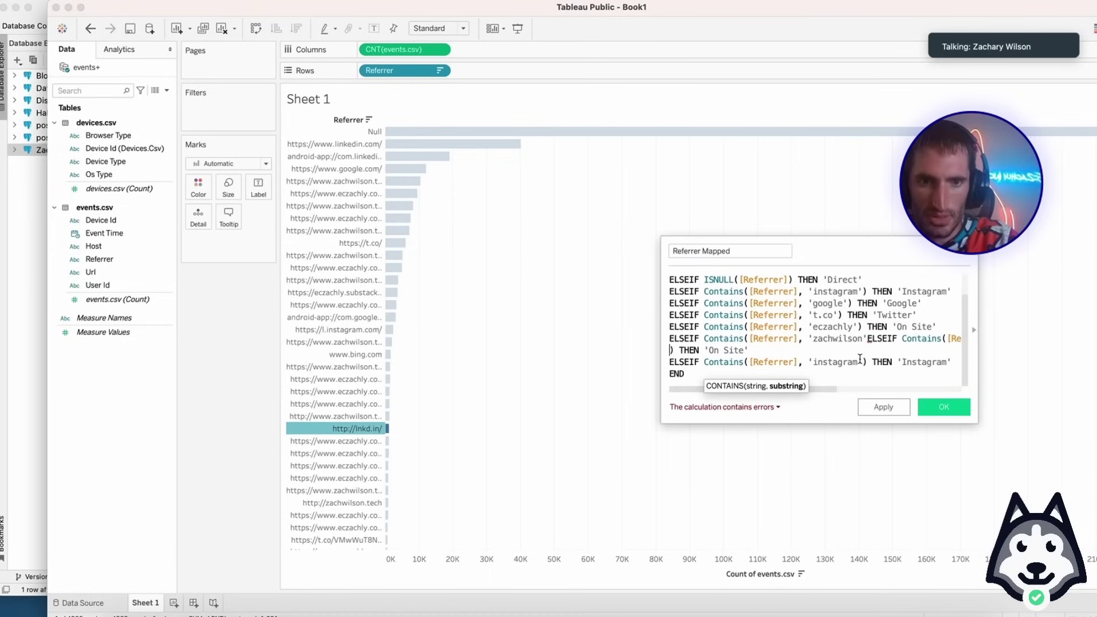
key("ctrl+z")
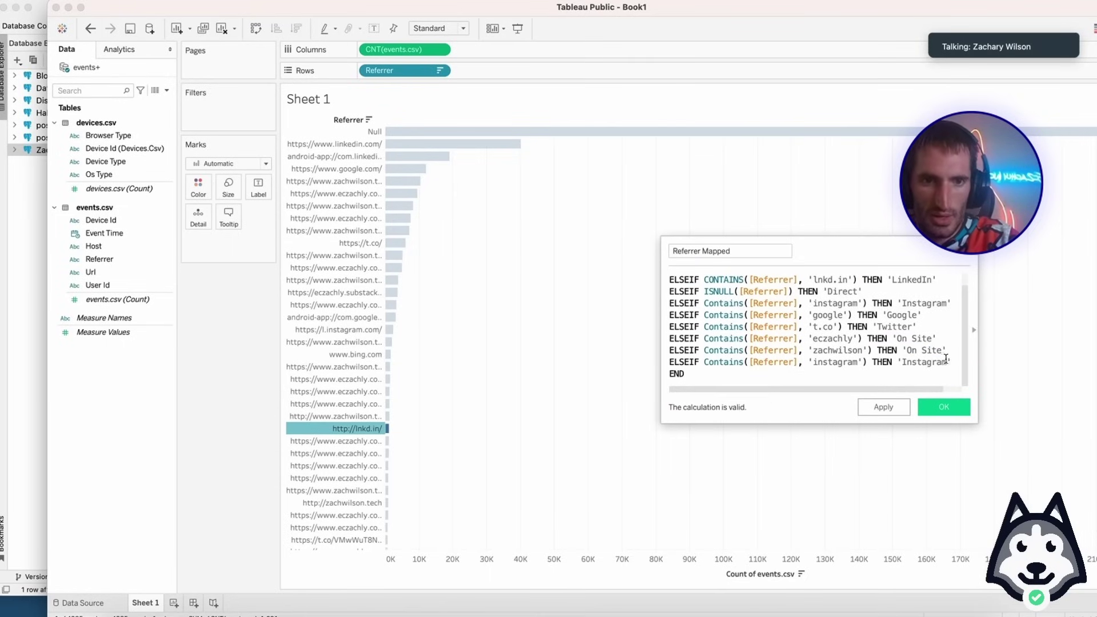
left_click_drag(945, 359, 616, 364)
key("BackSpace")
key("BackSpace")
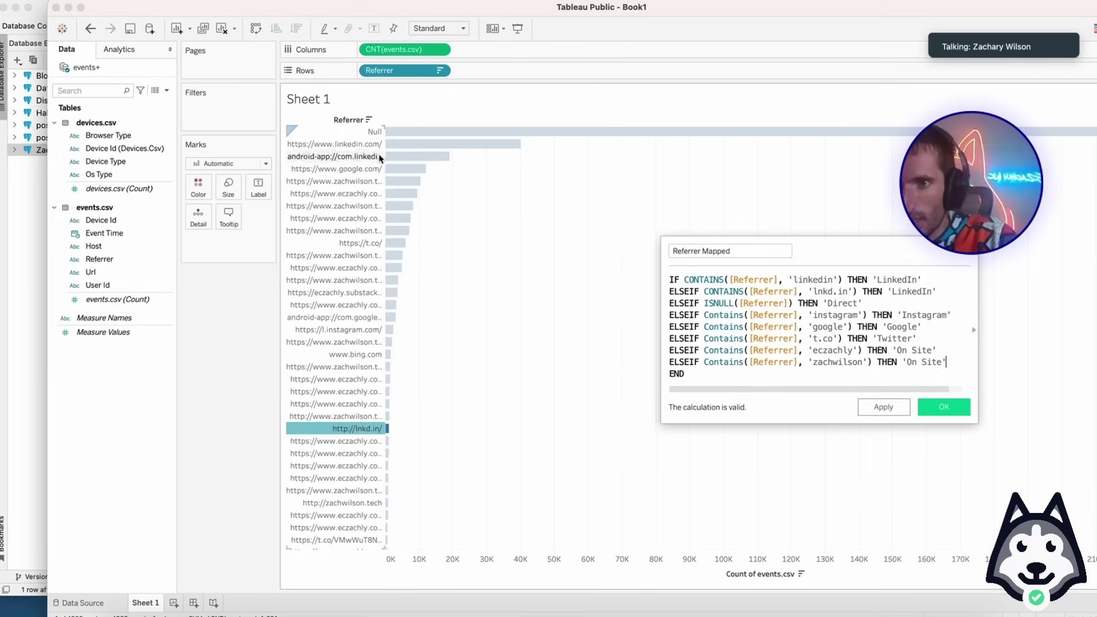
Check the remaining referrer URLs, add ELSE 'Other' before END in the Referrer Mapped calculation, and save the field.
scroll(368, 470, "down", 5)
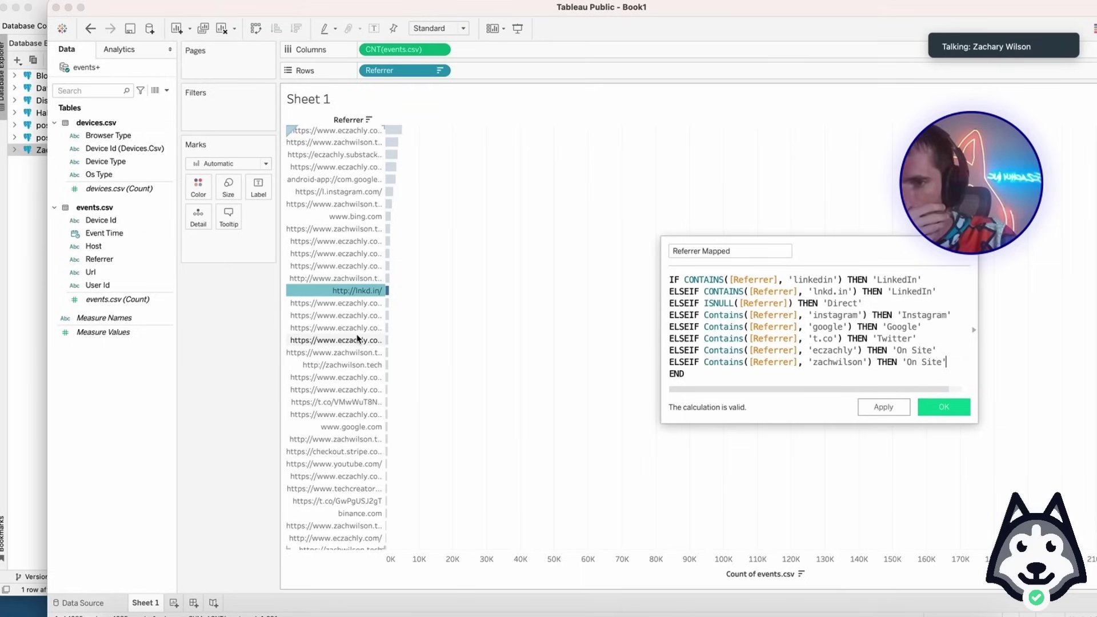
scroll(358, 338, "down", 3)
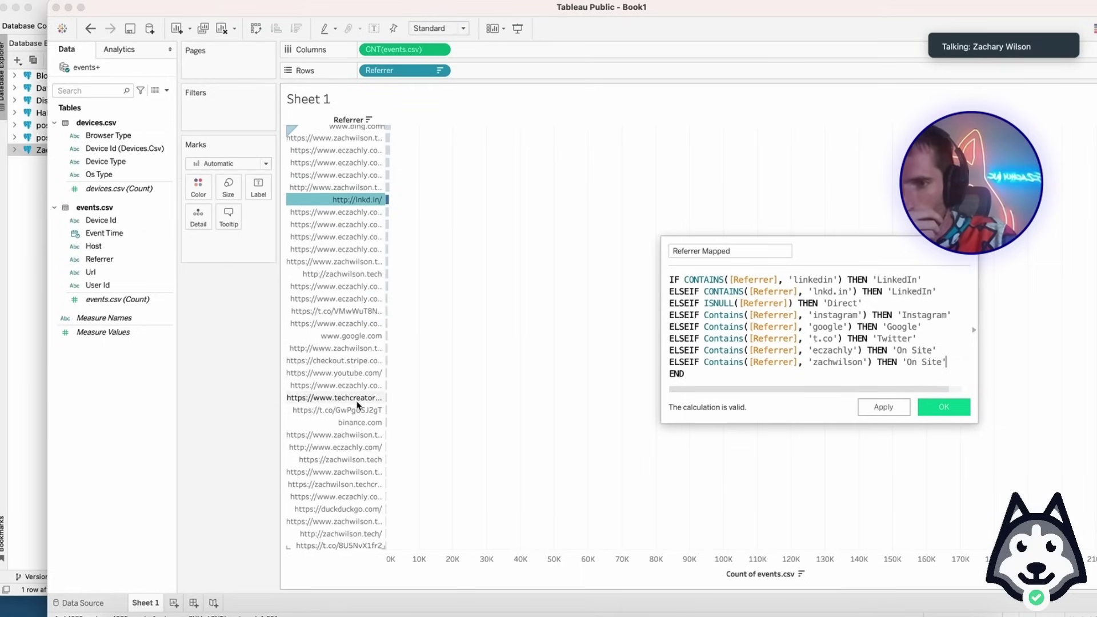
scroll(358, 406, "down", 10)
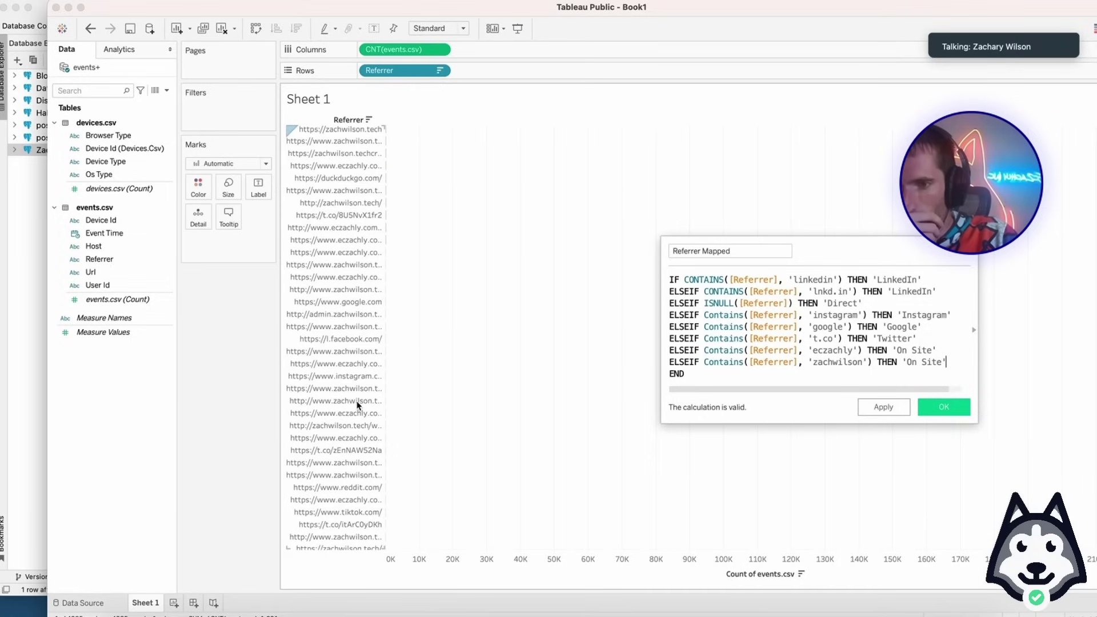
key("Return")
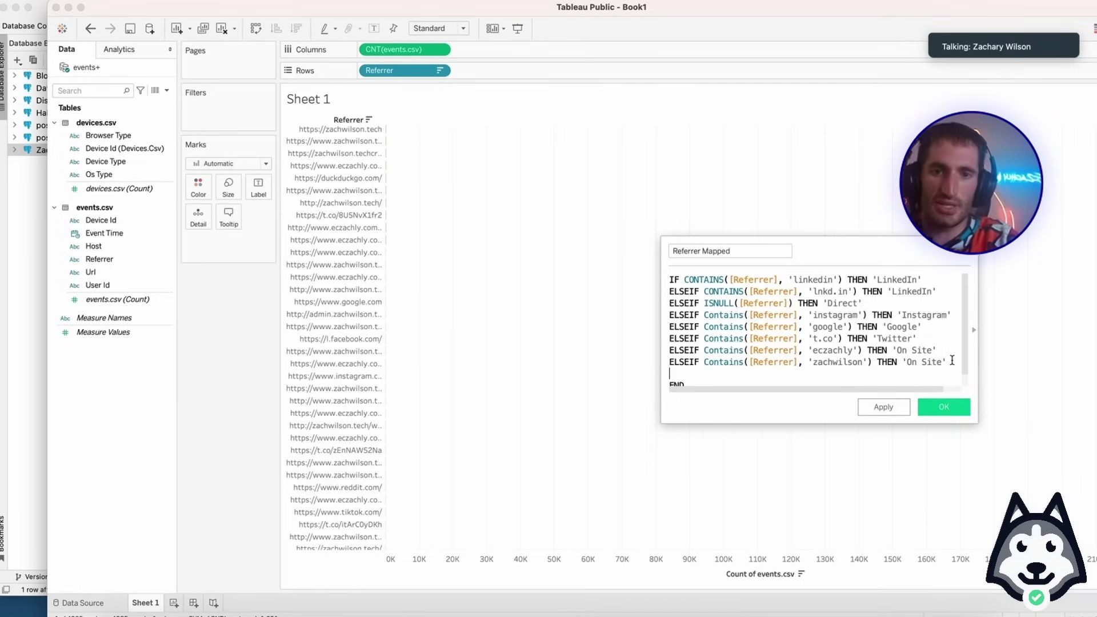
type("ELSE 'Other")
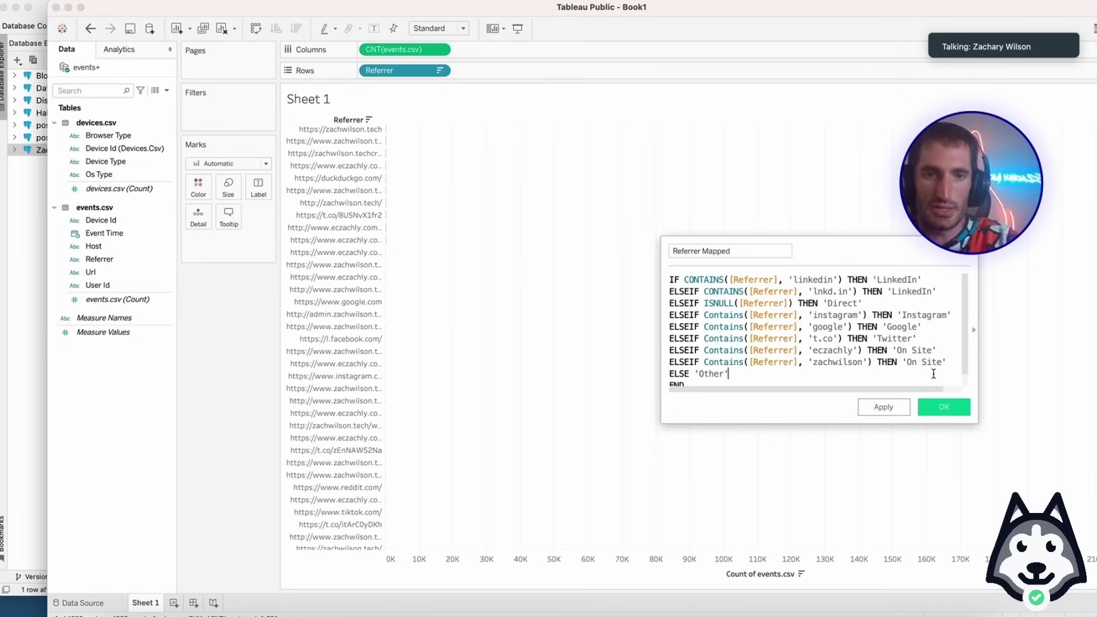
left_click(944, 407)
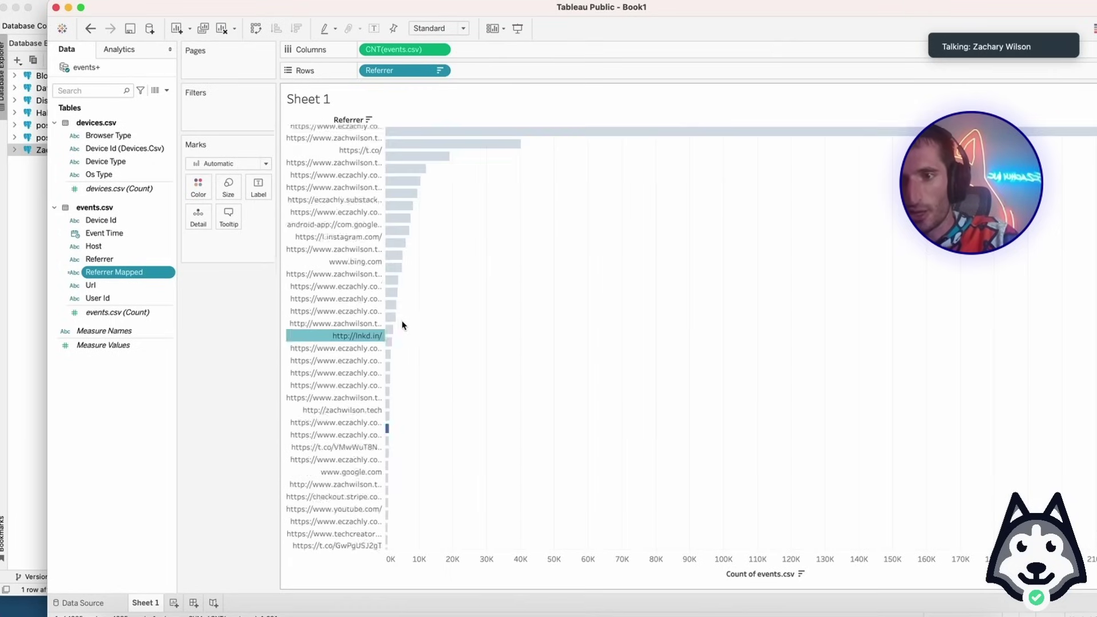
Replace Referrer with Referrer Mapped on the rows and sort the sources by event count in descending order.
left_click_drag(114, 272, 412, 70)
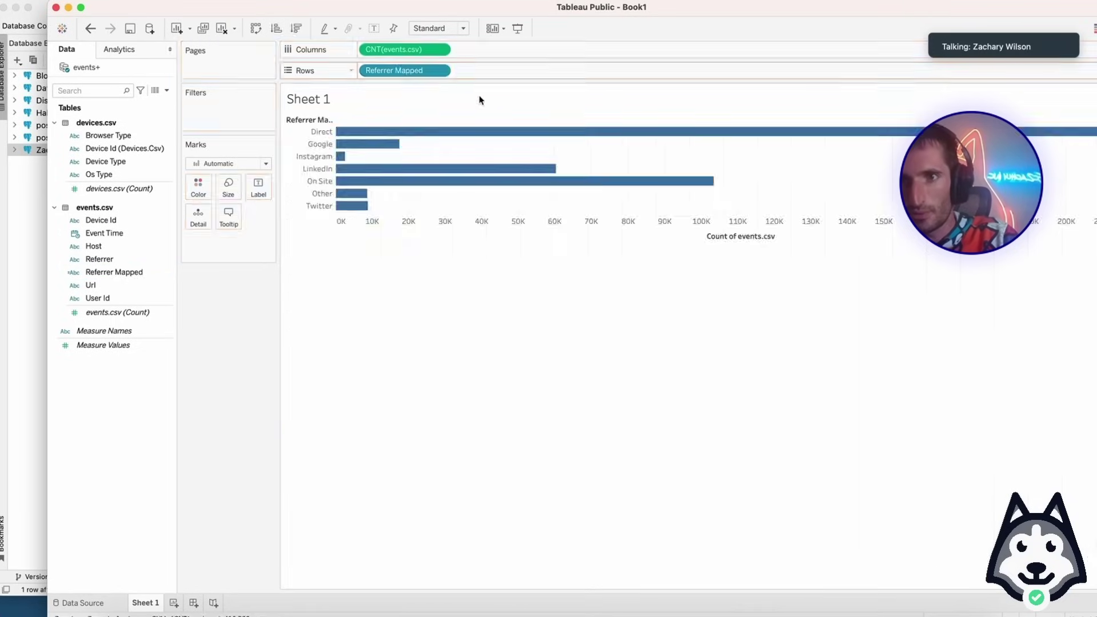
left_click(783, 237)
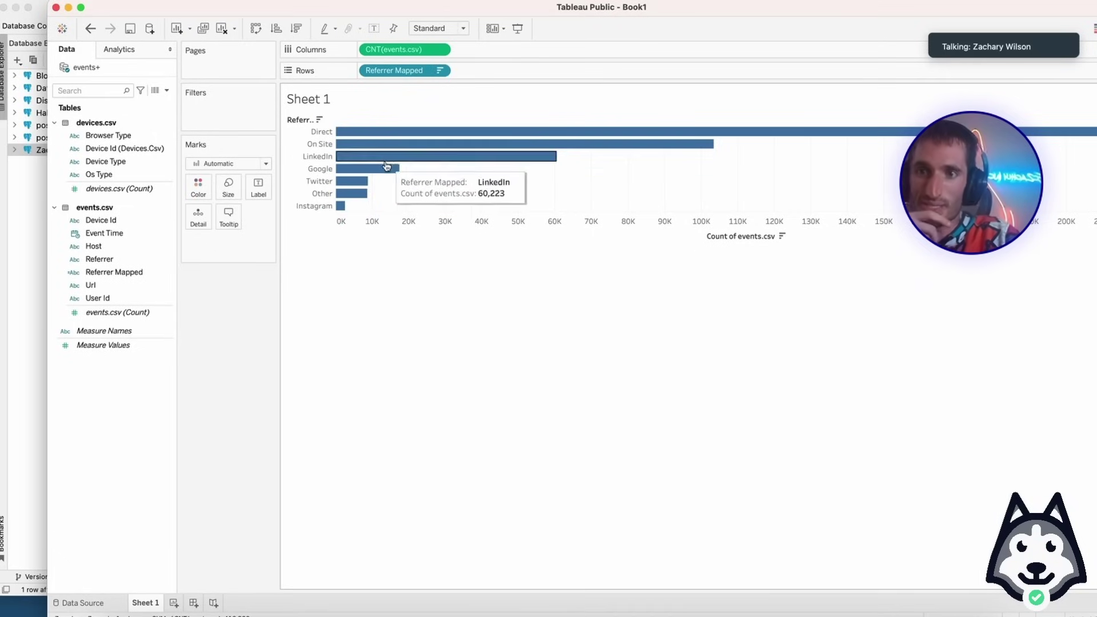
left_click_drag(920, 189, 927, 362)
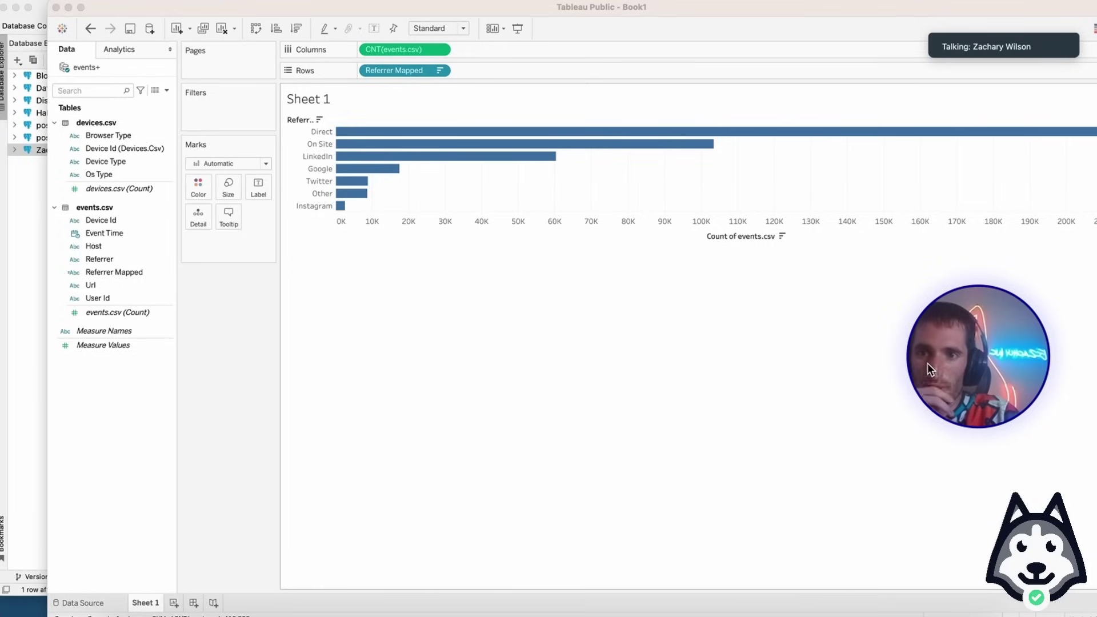
left_click(604, 130)
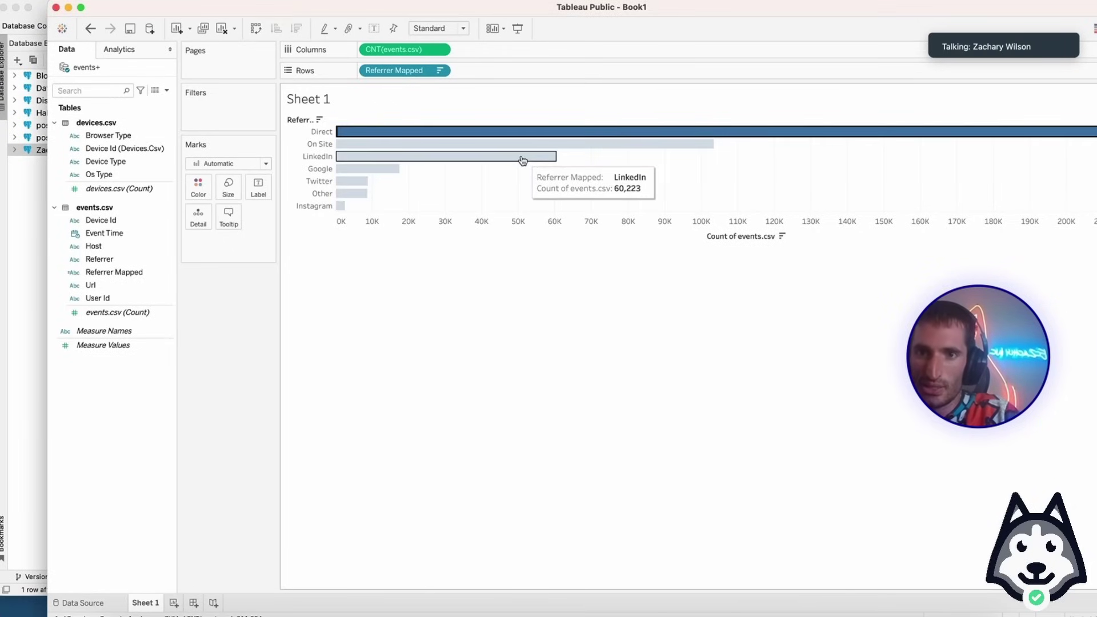
mouse_move(518, 147)
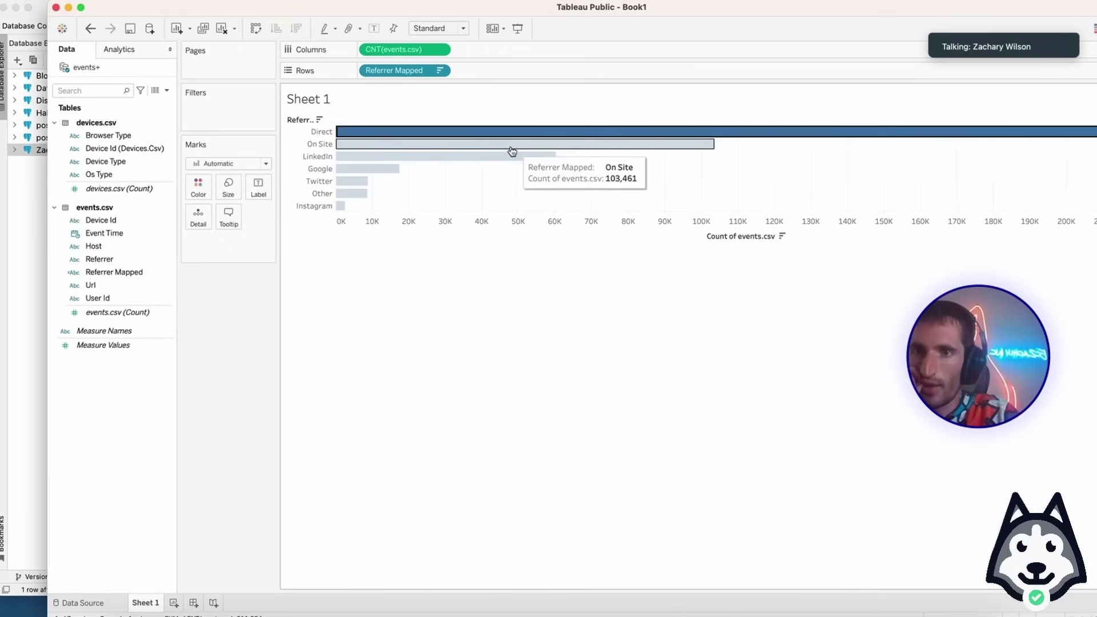
left_click(713, 282)
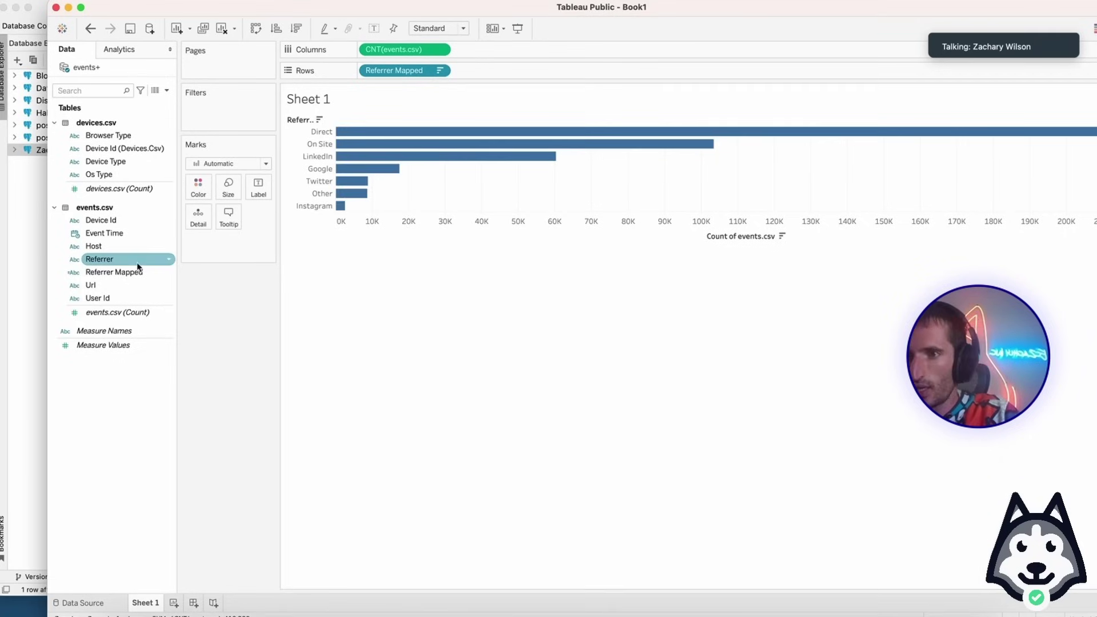
Try breaking the mapped sources down by raw Referrer with all members, and remove Referrer from the rows.
left_click_drag(133, 260, 382, 71)
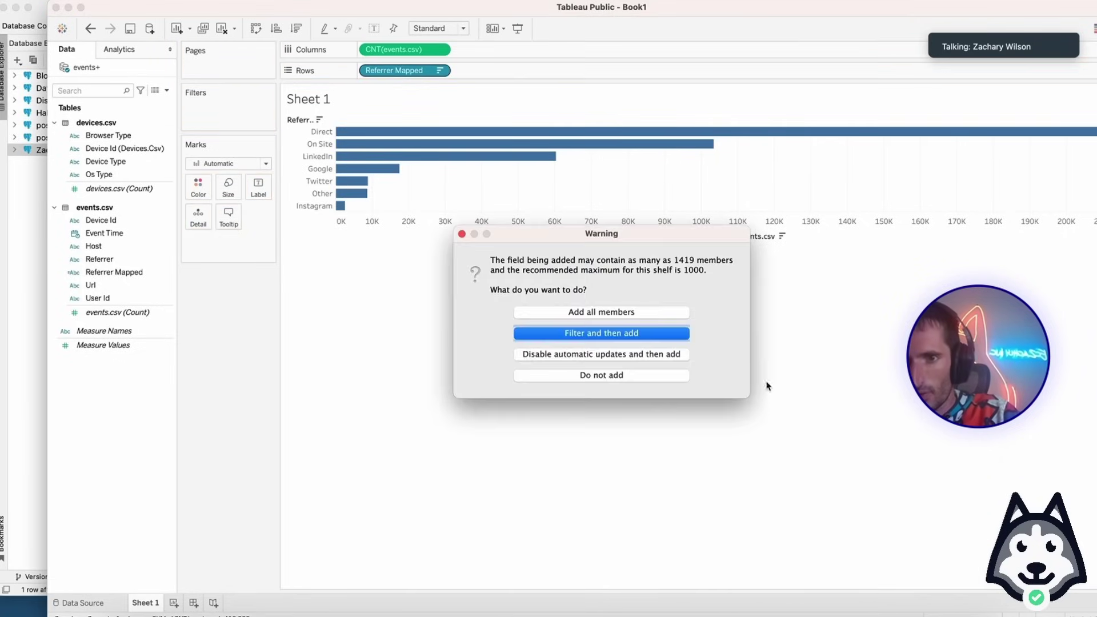
left_click(629, 377)
left_click_drag(89, 270, 518, 71)
left_click(639, 316)
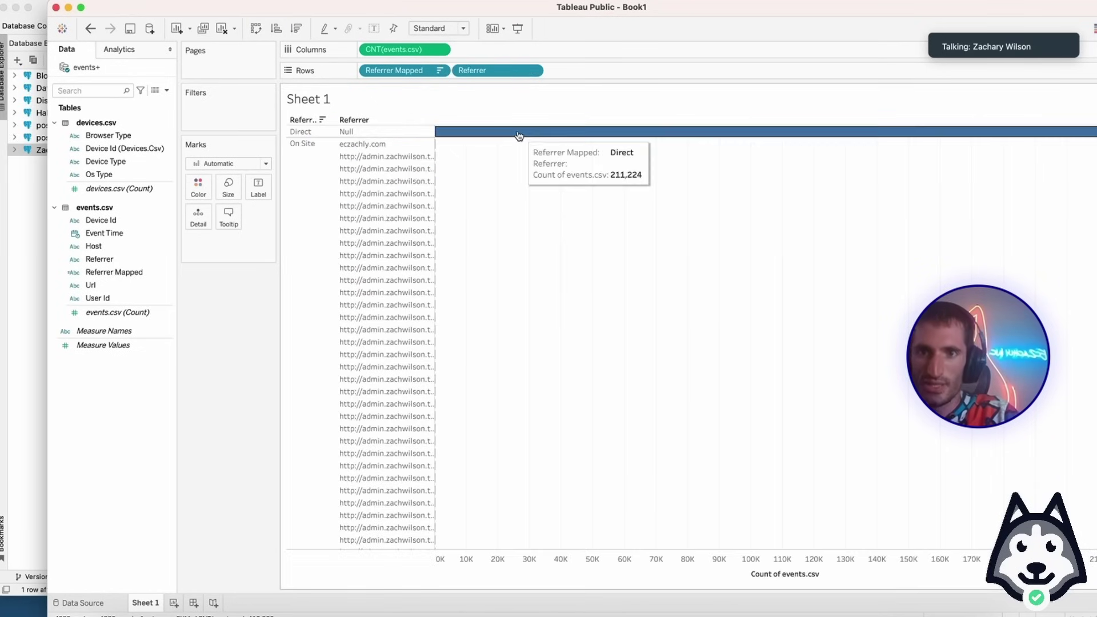
left_click_drag(497, 70, 248, 280)
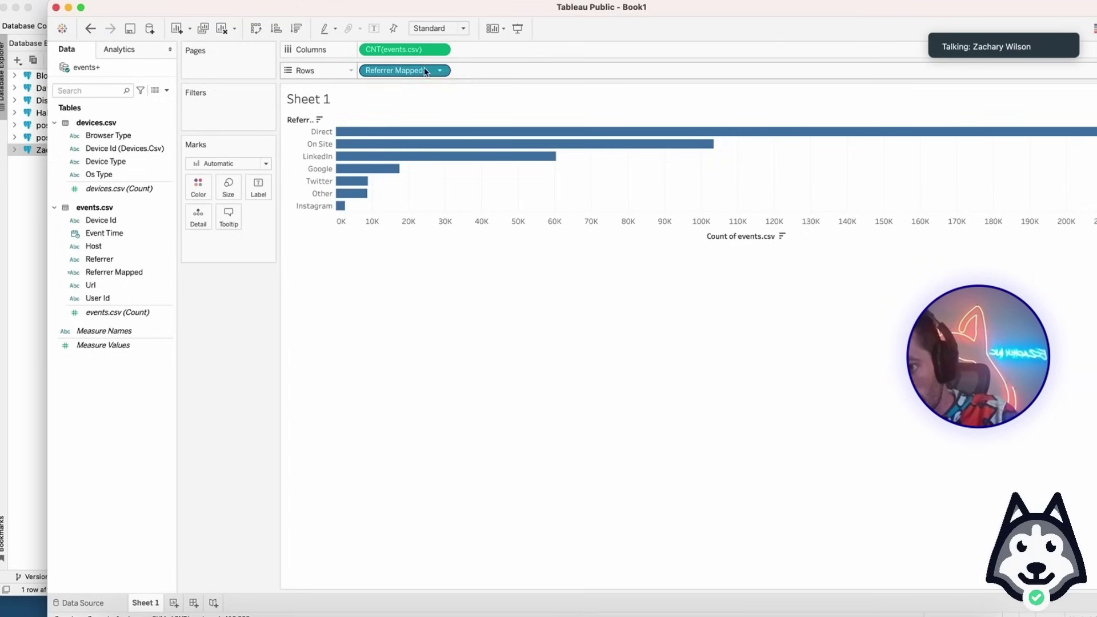
Rename the worksheet Sheet 1 as "Traffic By Source".
mouse_move(446, 144)
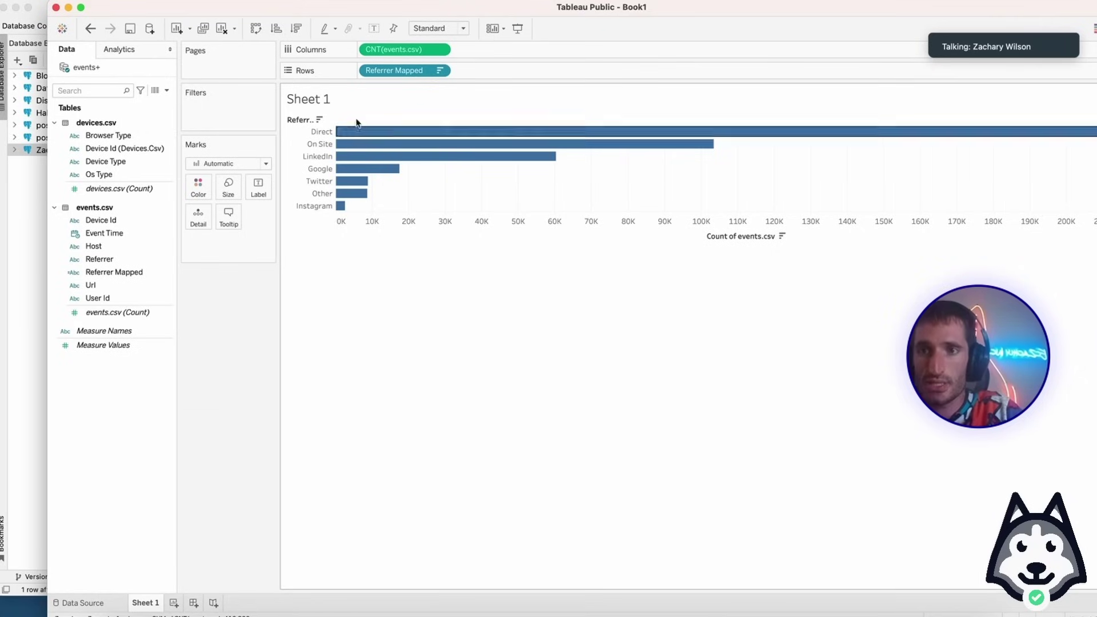
right_click(150, 605)
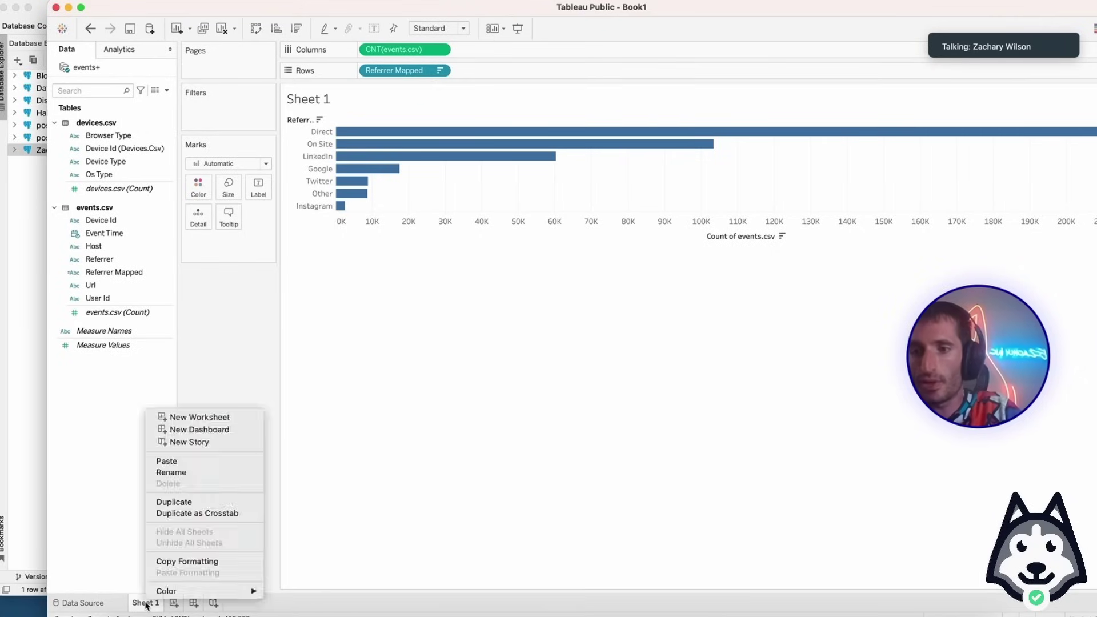
left_click(192, 479)
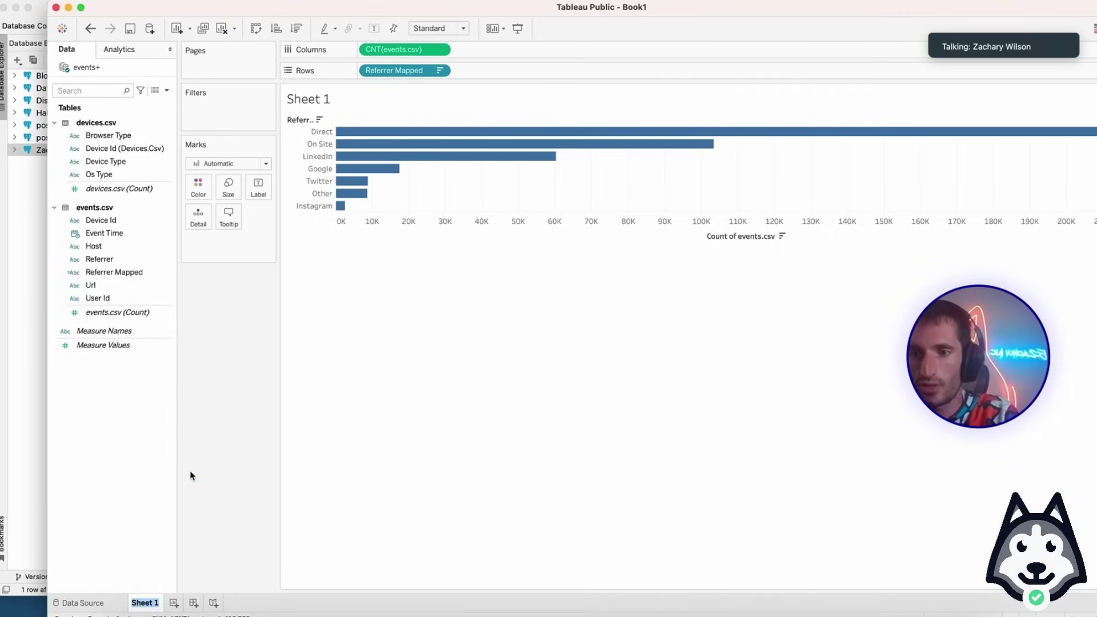
type("Traffic By Source")
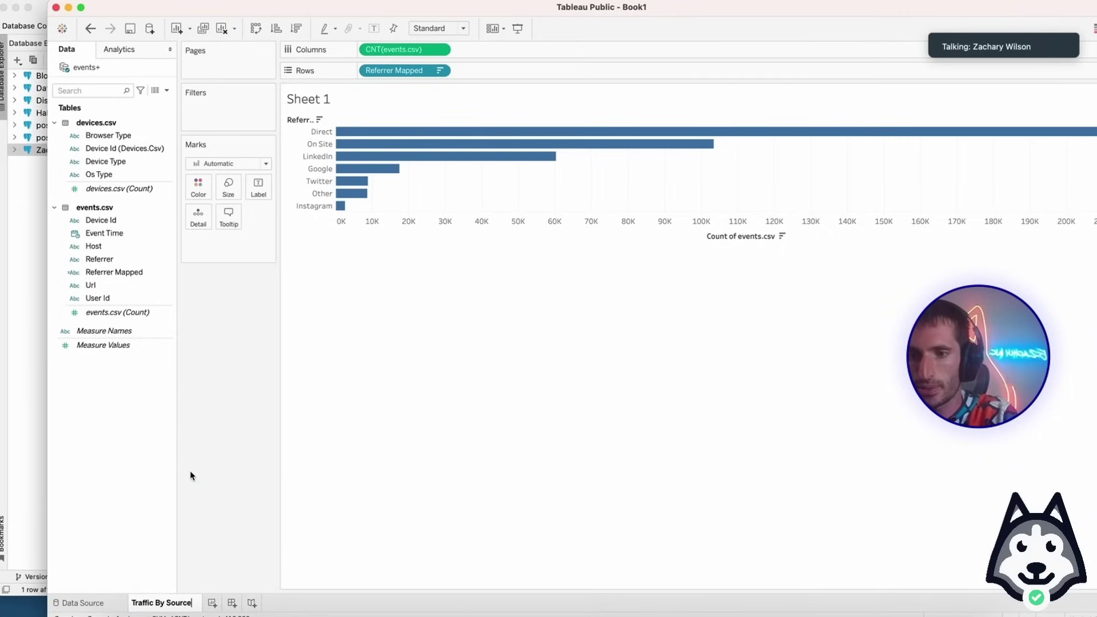
key("Return")
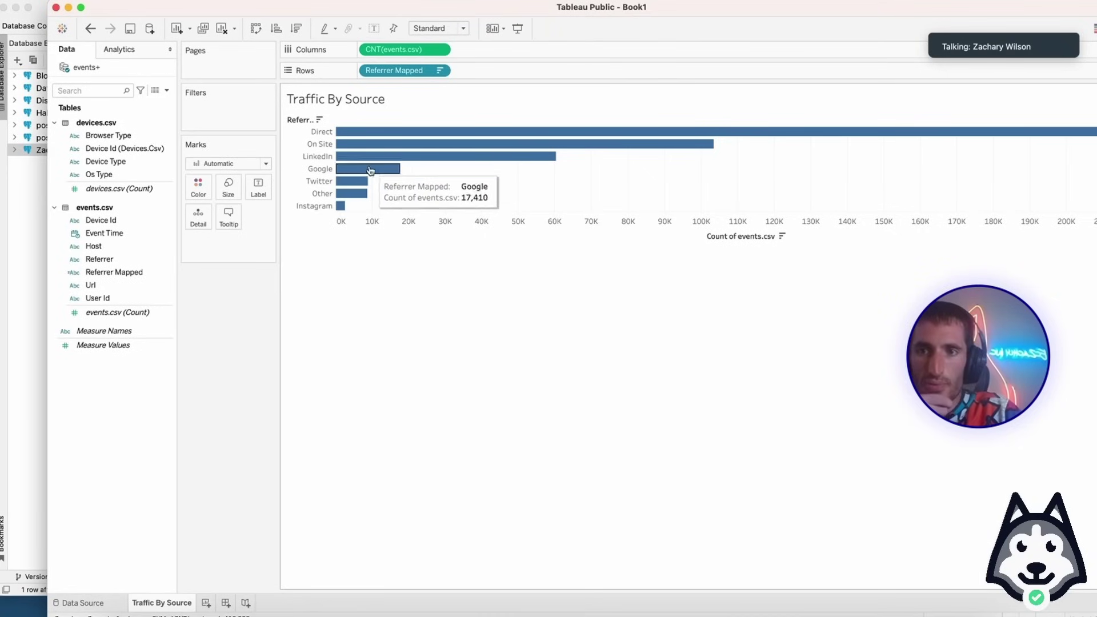
Examine the event counts of the Google, Twitter and On Site bars, highlighting the On Site source.
mouse_move(358, 187)
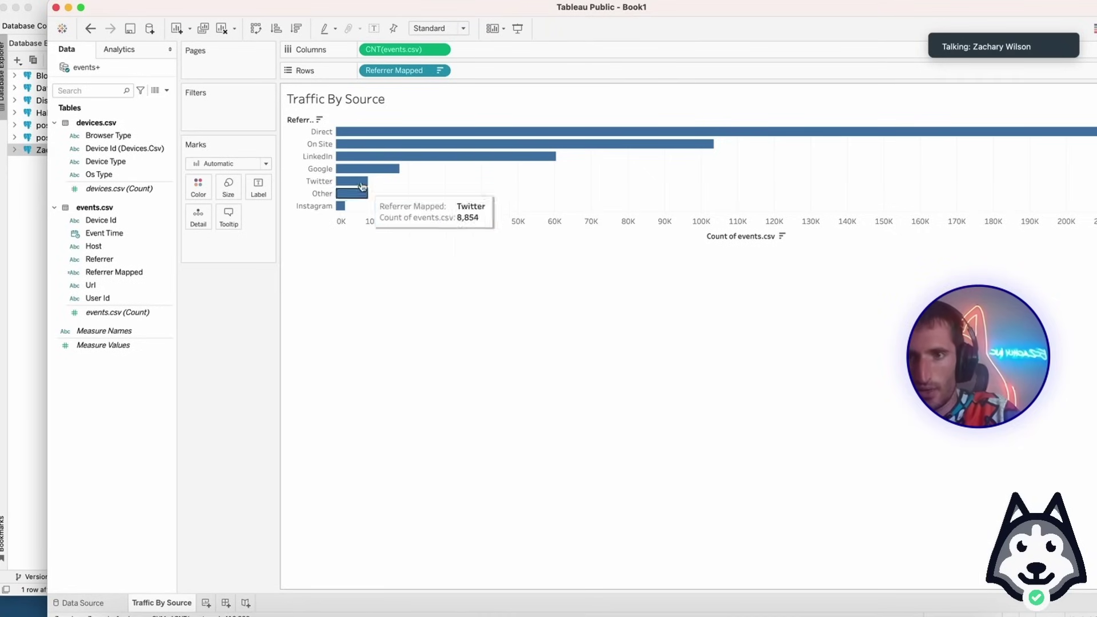
mouse_move(372, 162)
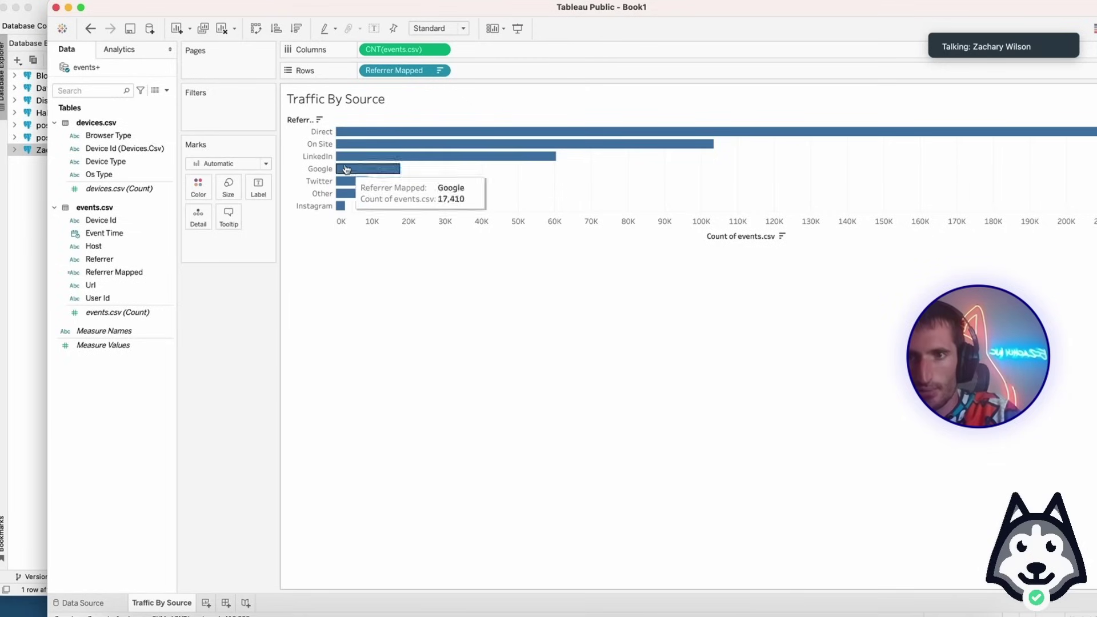
left_click(321, 145)
left_click(319, 144)
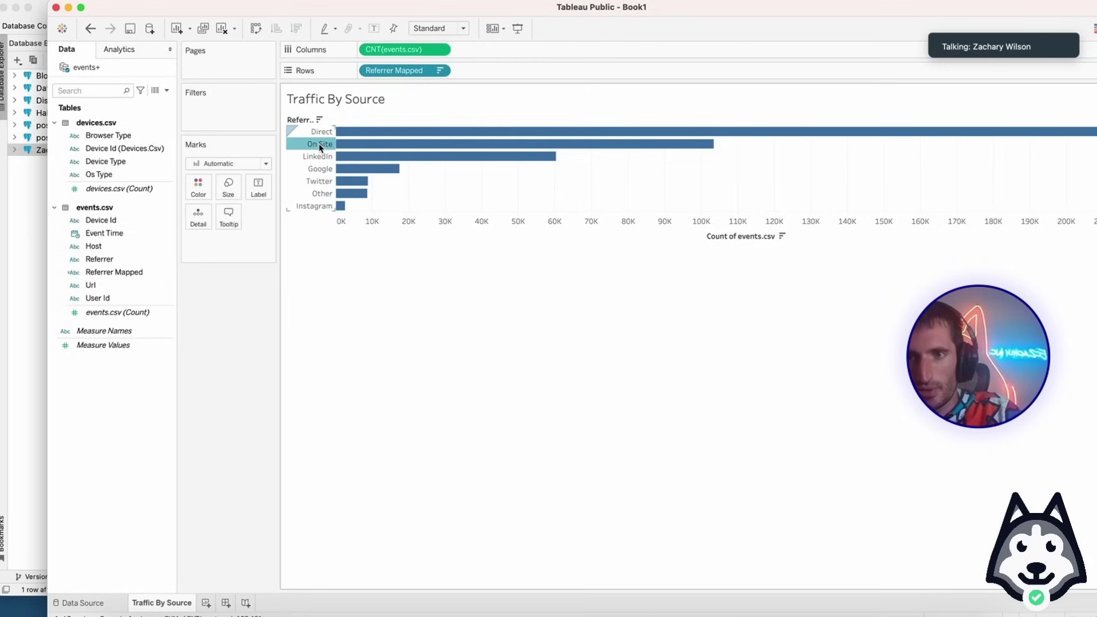
left_click(319, 143)
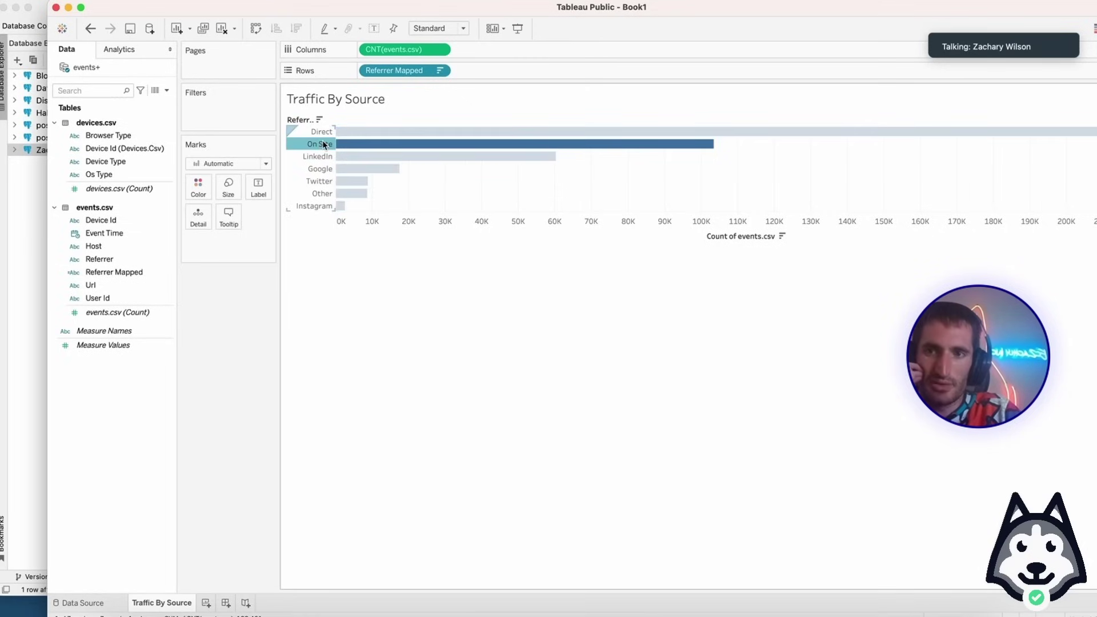
mouse_move(374, 150)
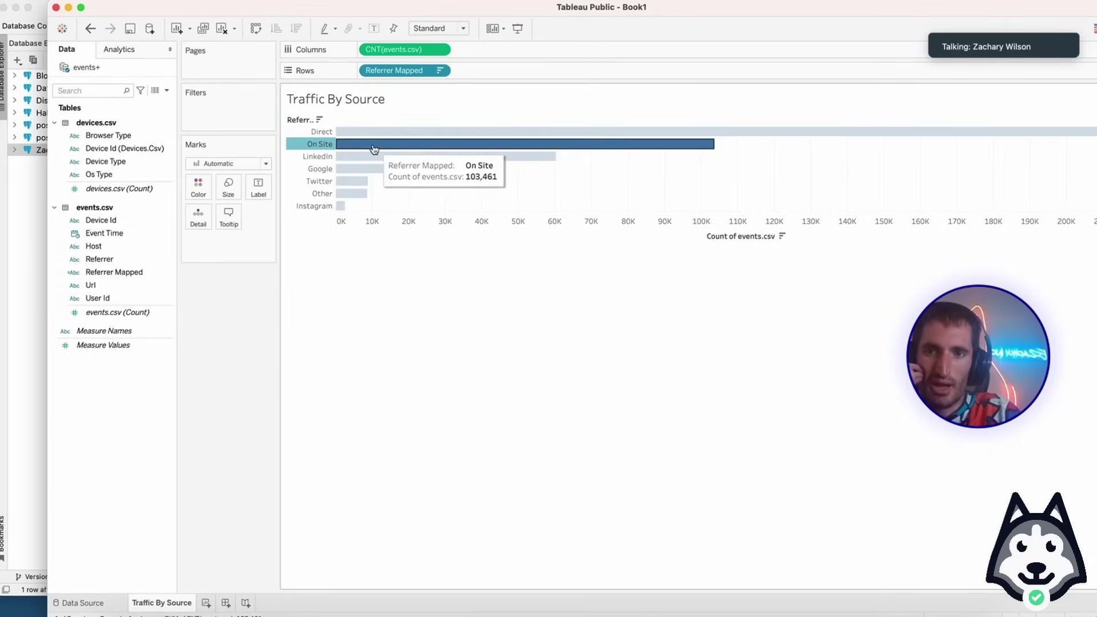
left_click(409, 302)
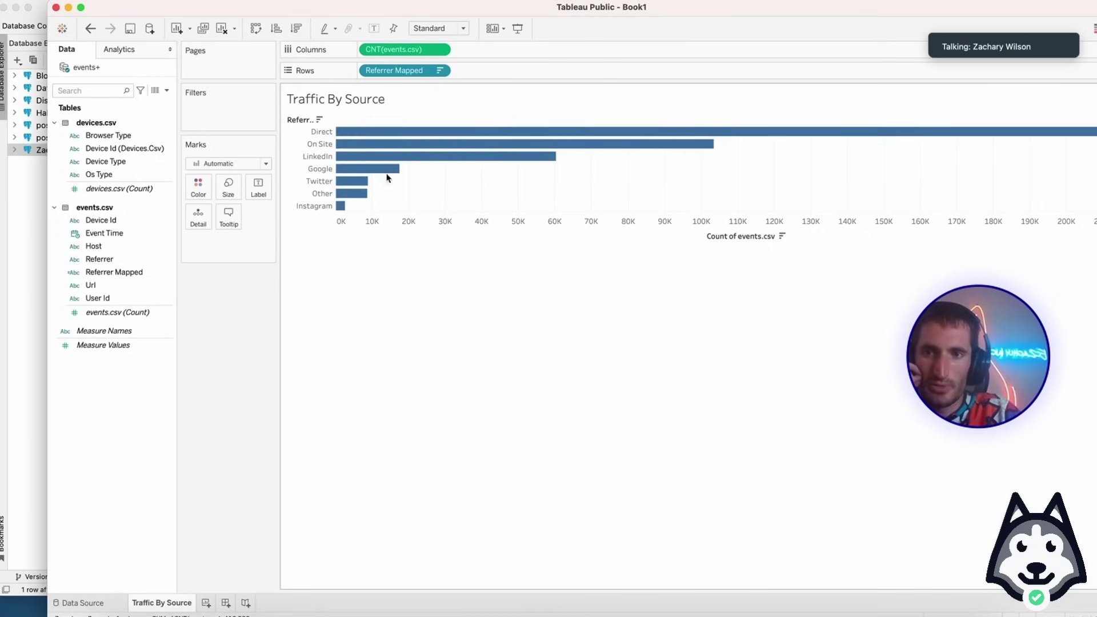
left_click(325, 146)
left_click(324, 146)
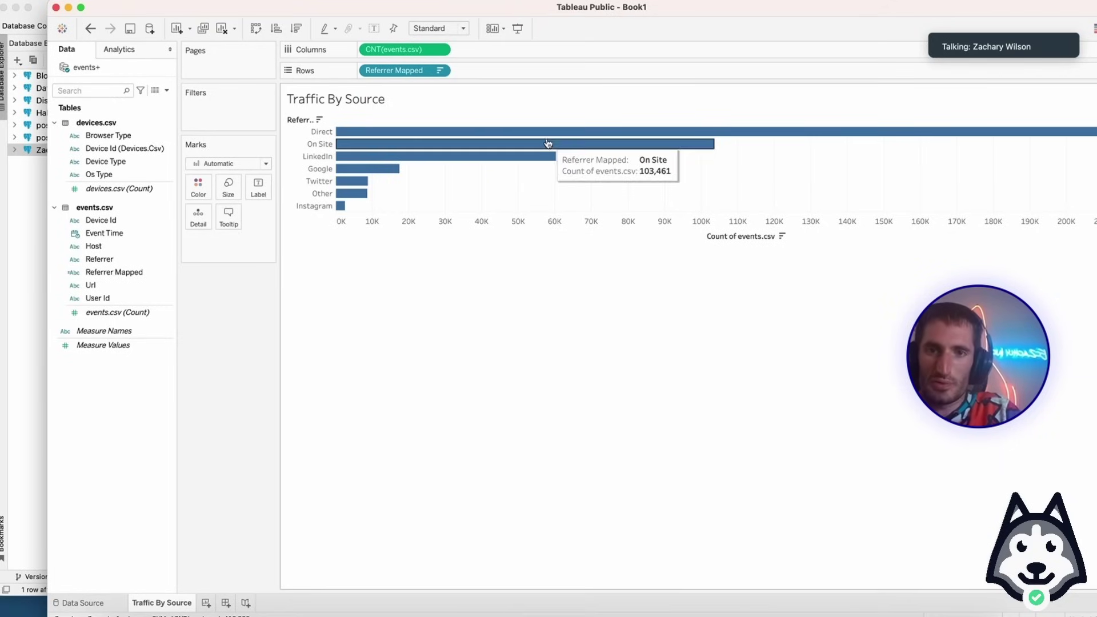
Create a new worksheet with Event Time on the columns, grouped by continuous month and year.
left_click(207, 603)
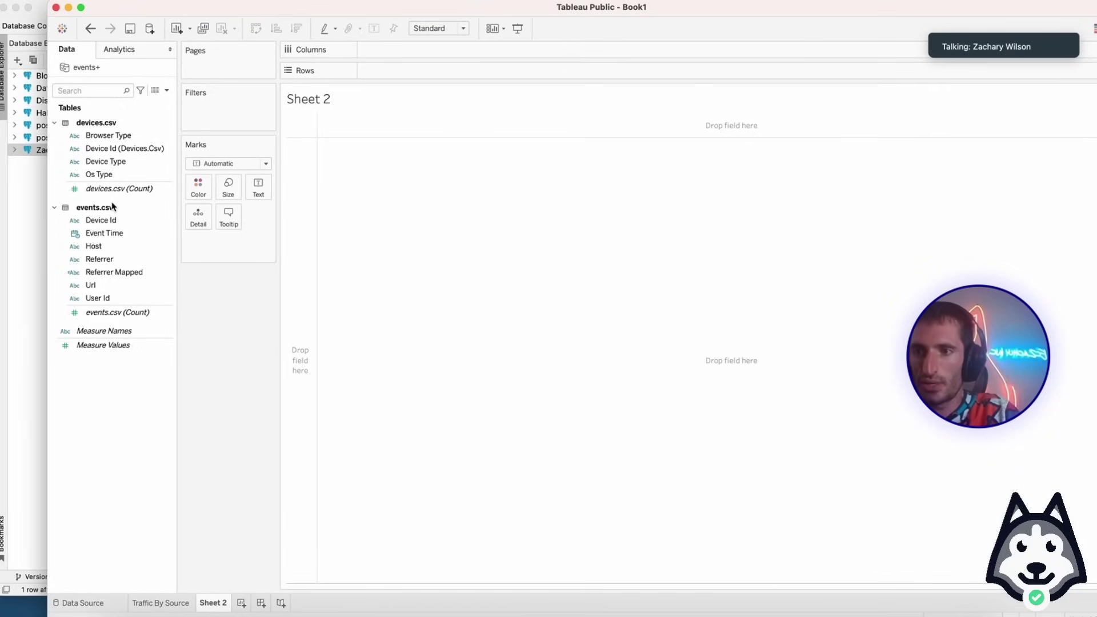
left_click_drag(105, 233, 458, 53)
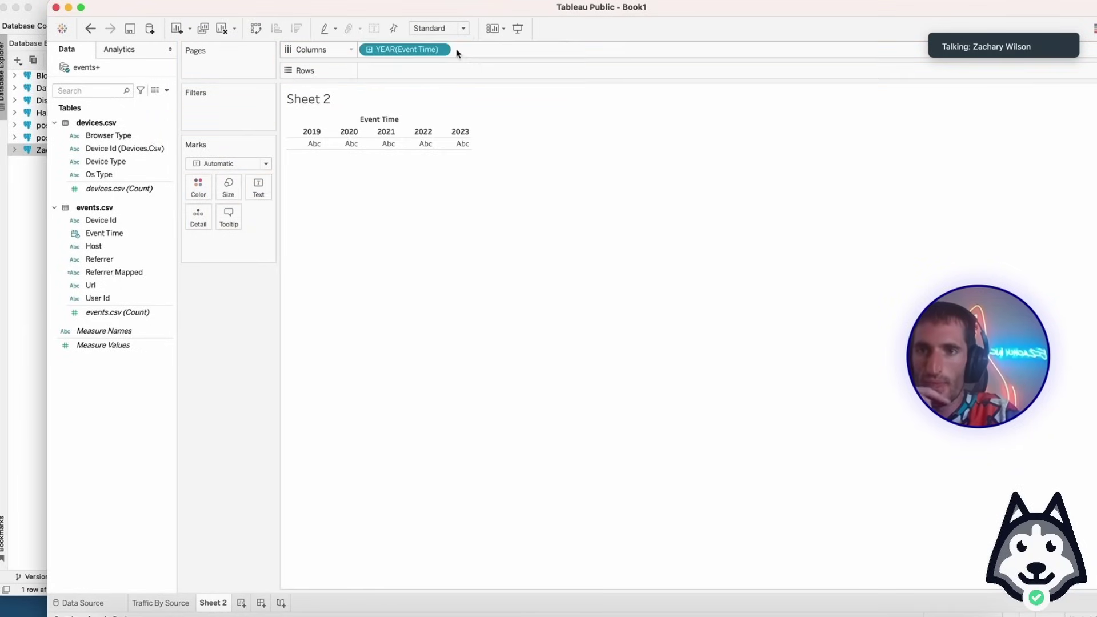
left_click(440, 50)
left_click(442, 51)
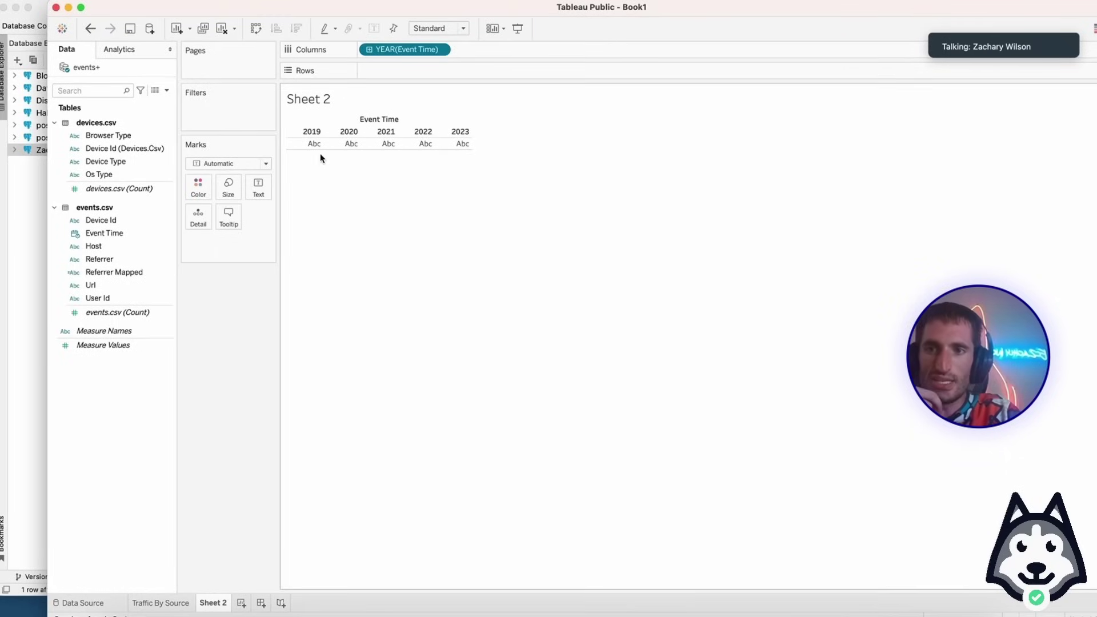
left_click(440, 50)
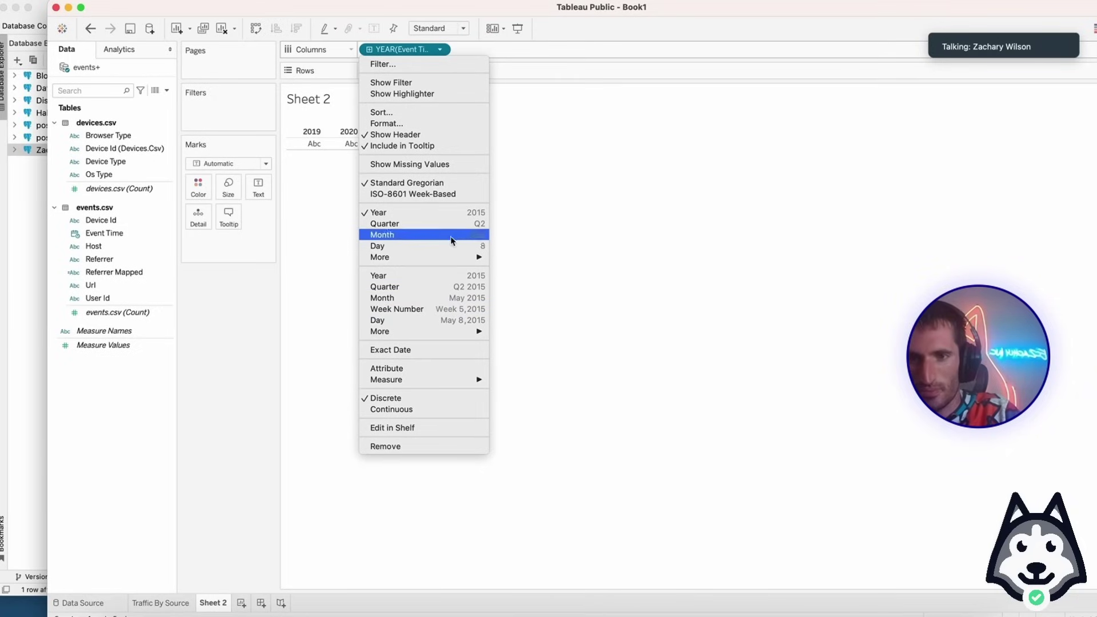
left_click(401, 299)
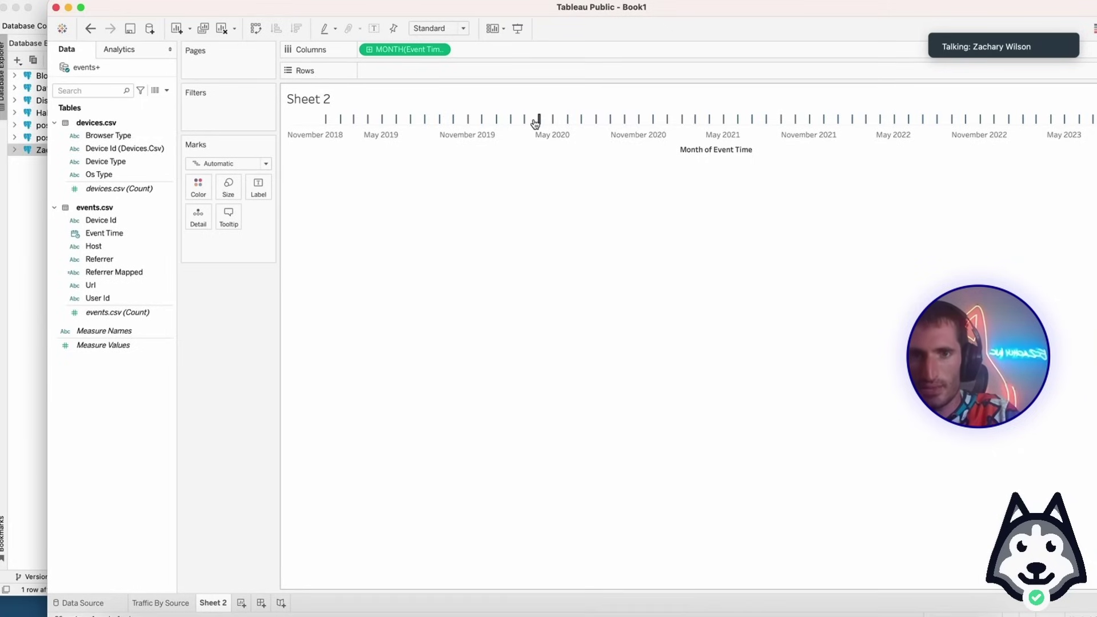
Add the events.csv count to the rows to plot monthly events as a line chart.
mouse_move(812, 120)
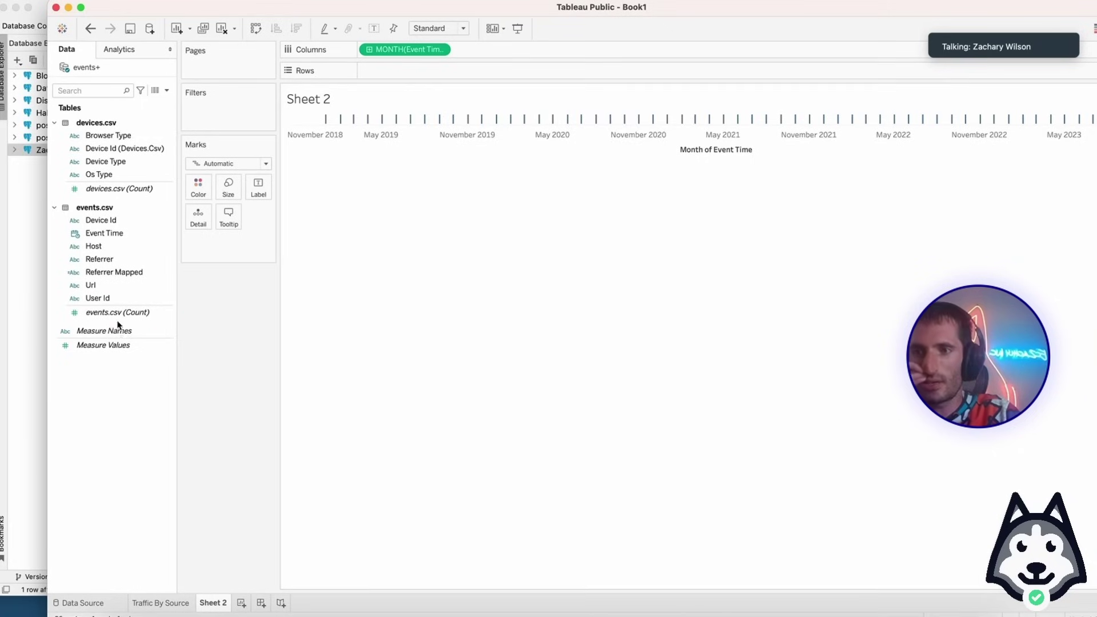
left_click_drag(118, 313, 417, 65)
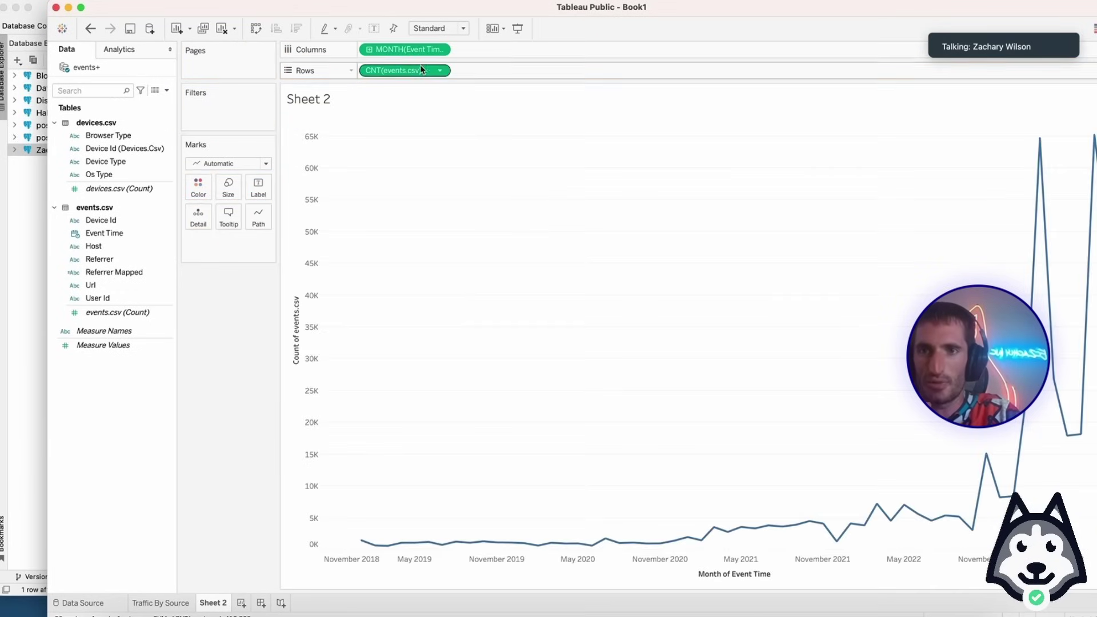
mouse_move(1035, 42)
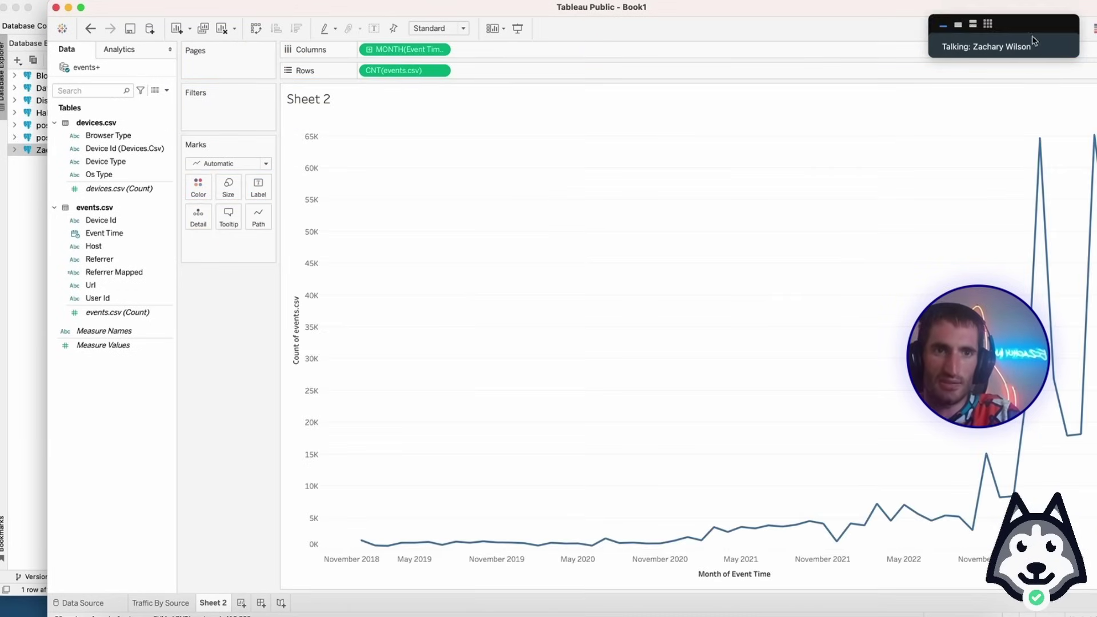
Examine the event counts at the highest monthly peaks of the line chart, including July 2023.
left_click_drag(902, 11, 858, 10)
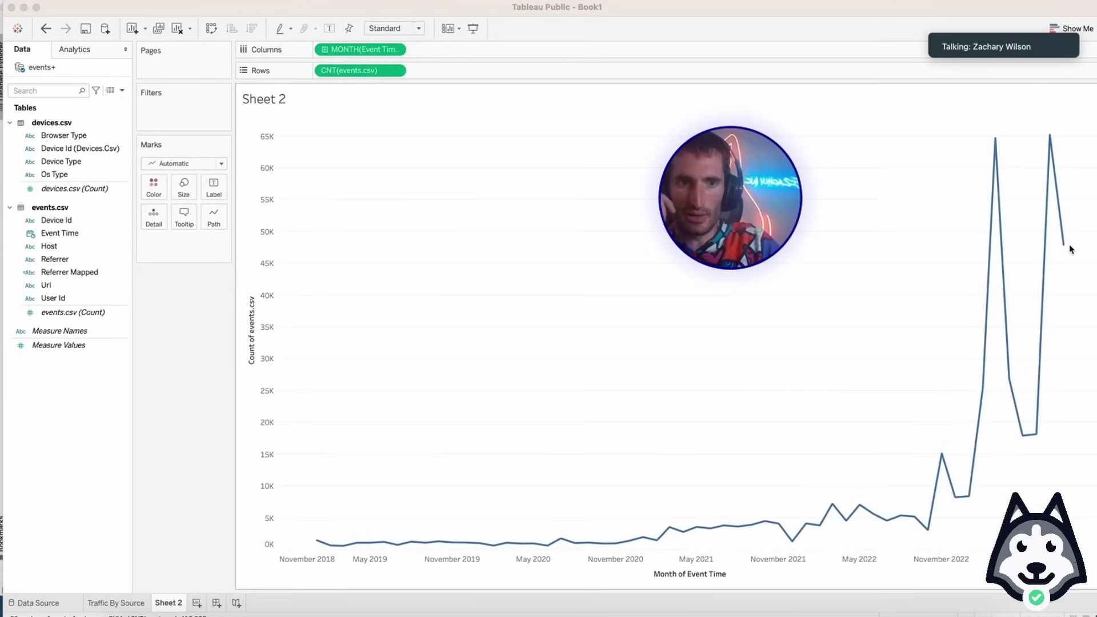
left_click(1064, 247)
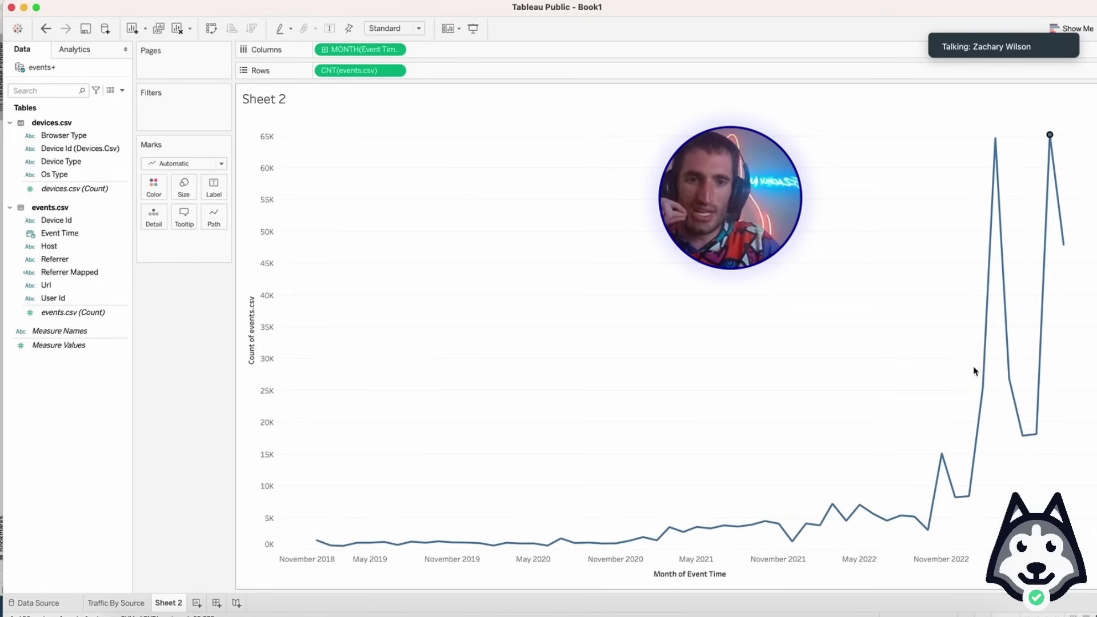
mouse_move(944, 455)
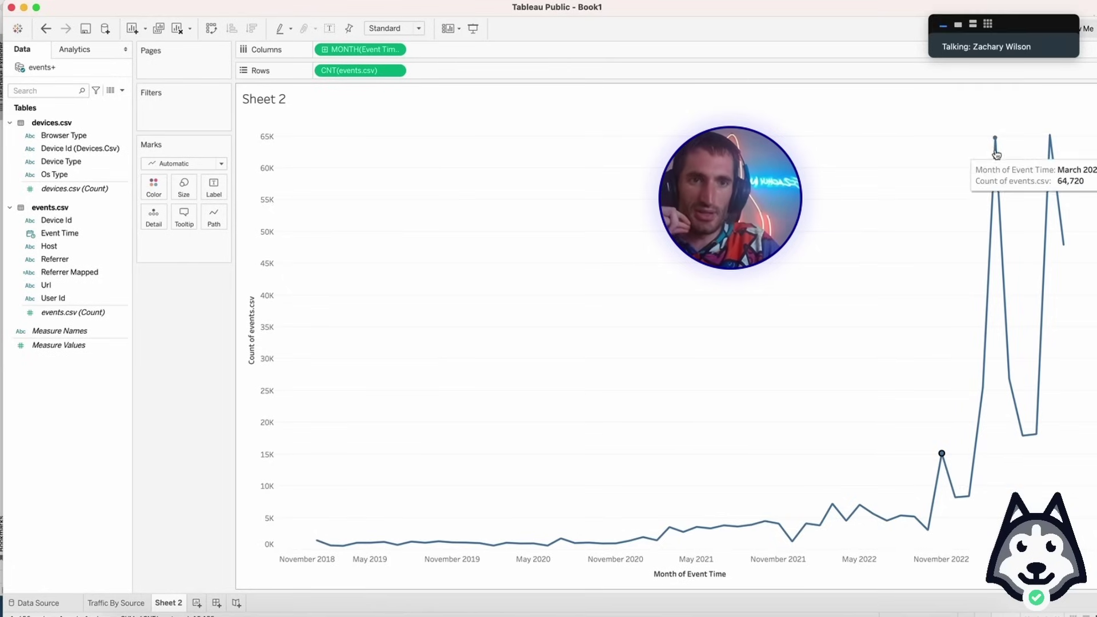
left_click(995, 139)
left_click(1051, 139)
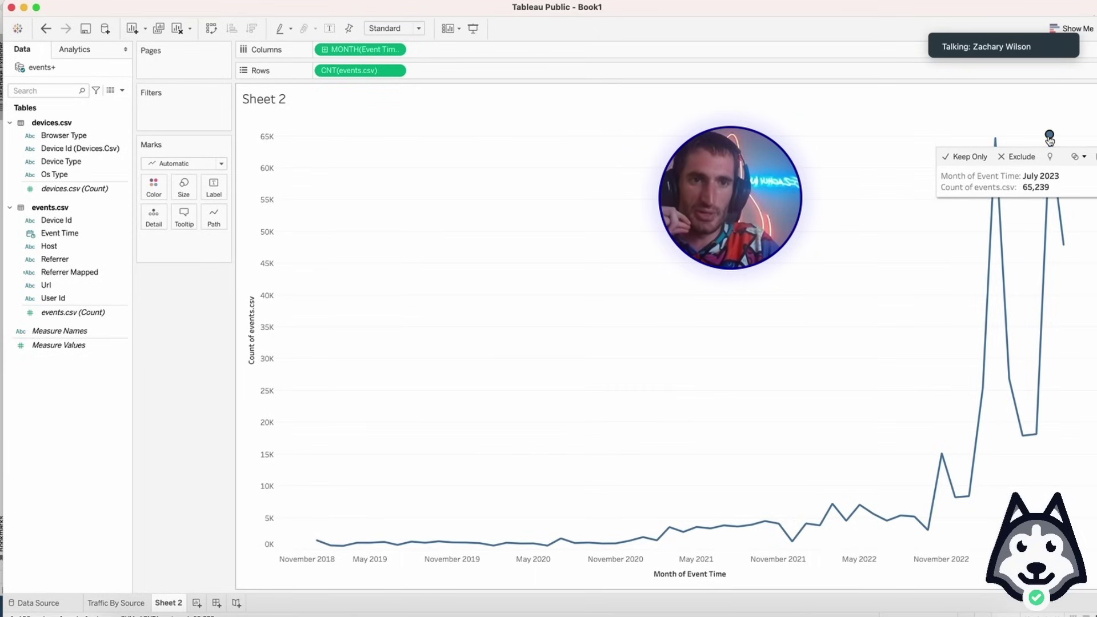
left_click(995, 143)
left_click(1025, 255)
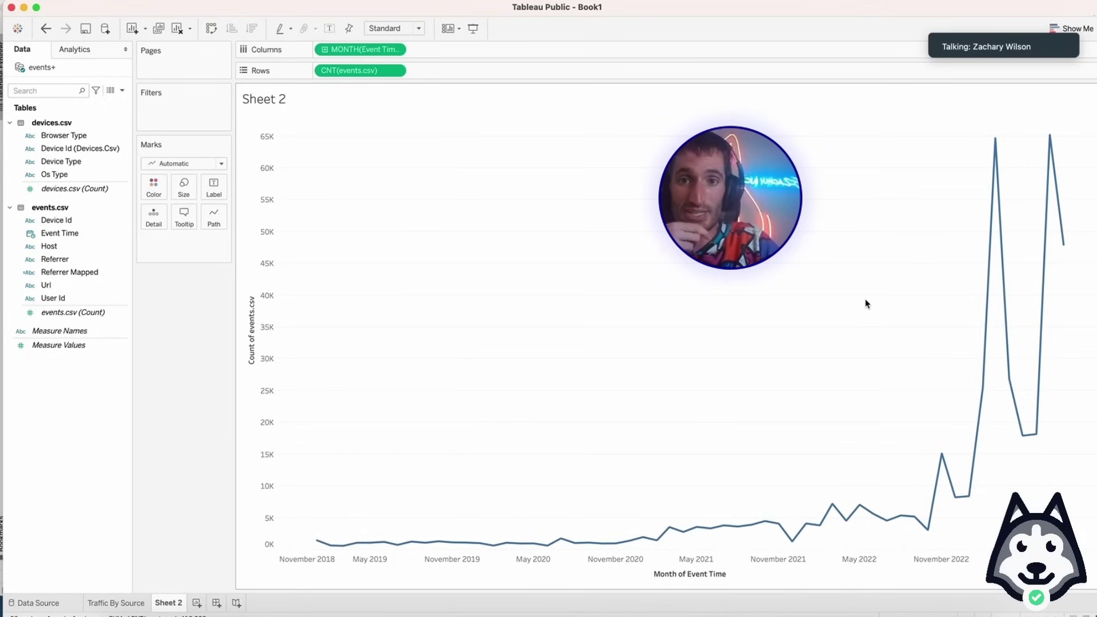
Color the monthly event lines by Referrer Mapped to split the traffic by source.
left_click_drag(534, 9, 555, 9)
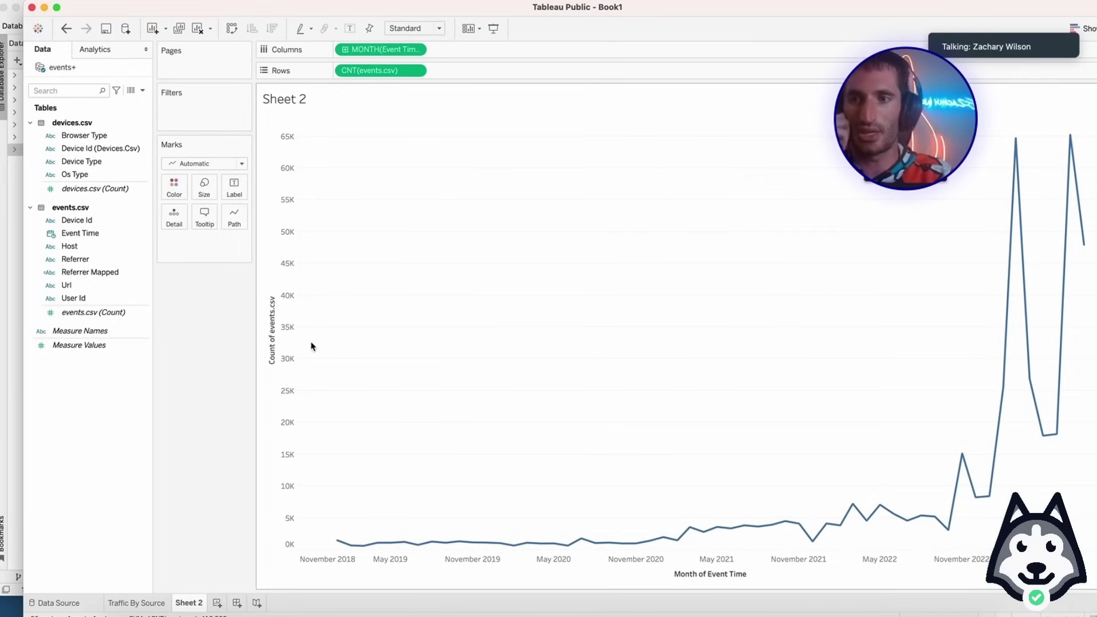
mouse_move(1009, 402)
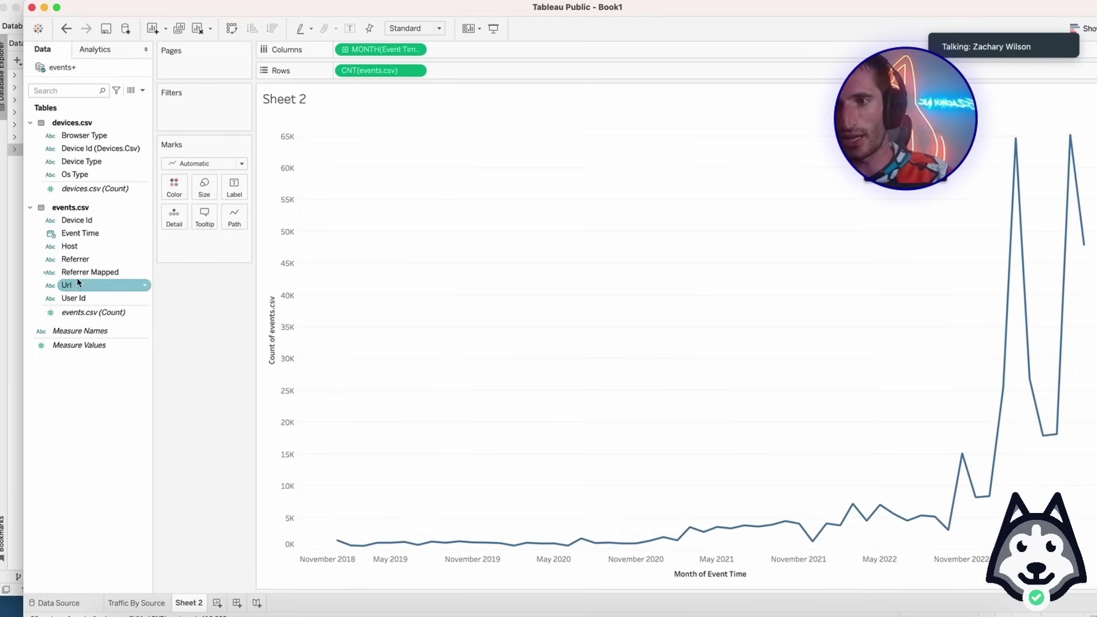
left_click_drag(91, 272, 174, 188)
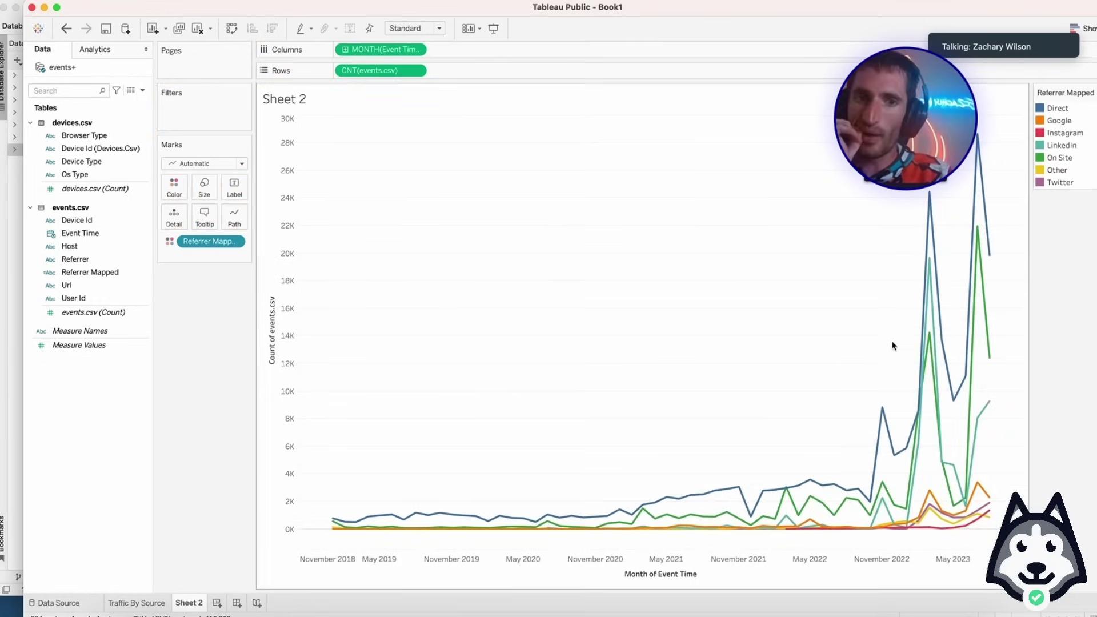
Exclude the On Site and Direct sources from the monthly line chart.
left_click_drag(853, 116, 738, 116)
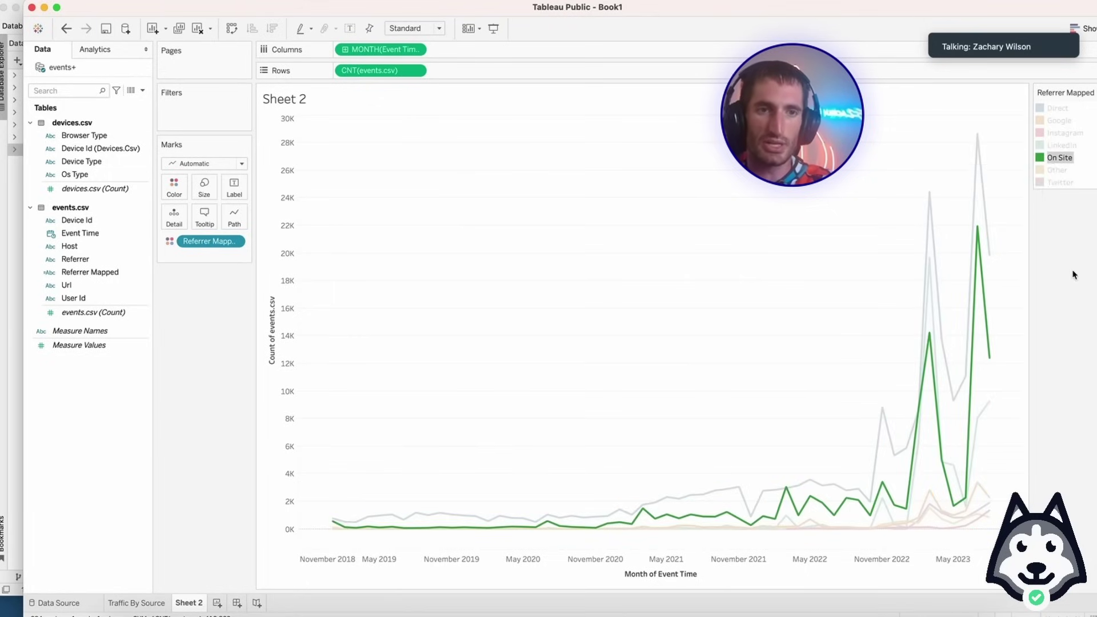
left_click(1041, 171)
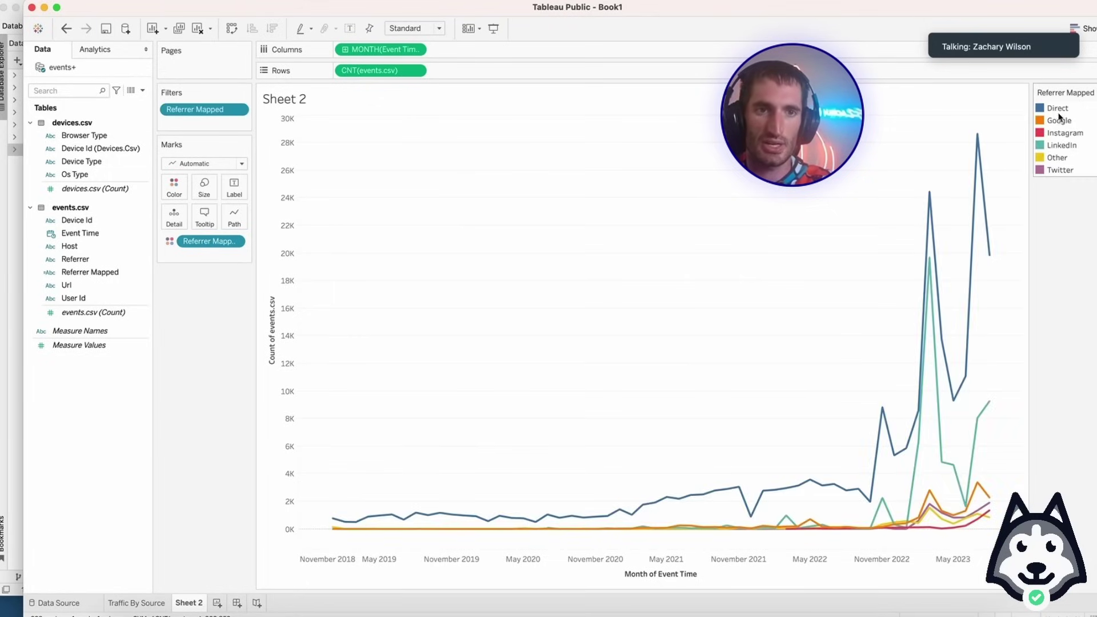
left_click(1029, 124)
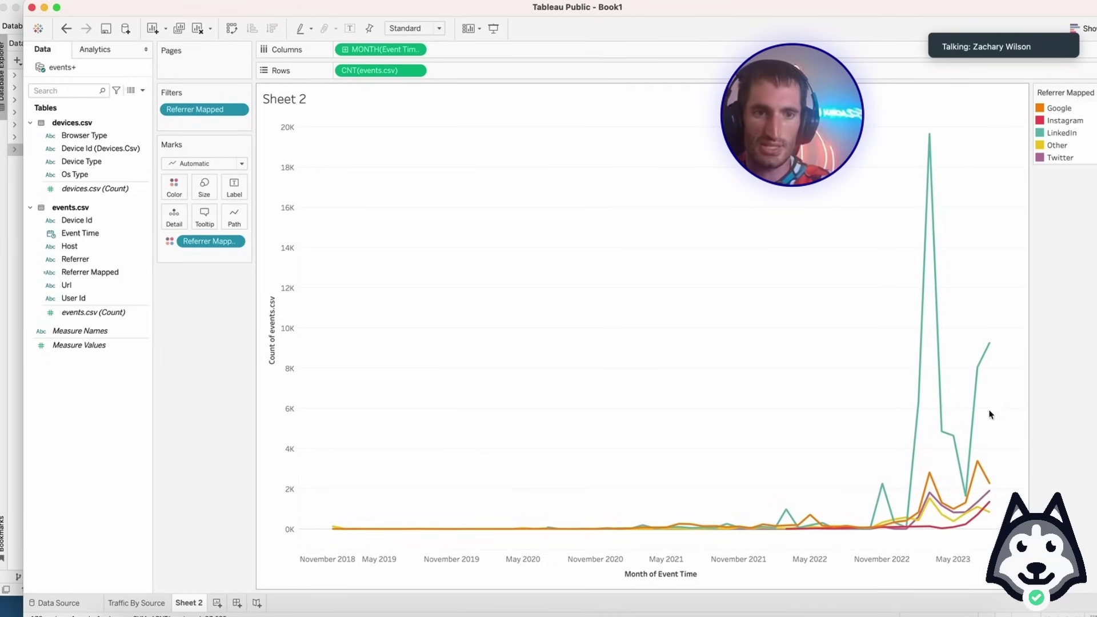
Apply the Percent of Total quick table calculation to the events.csv count on the rows.
left_click(416, 70)
left_click(829, 283)
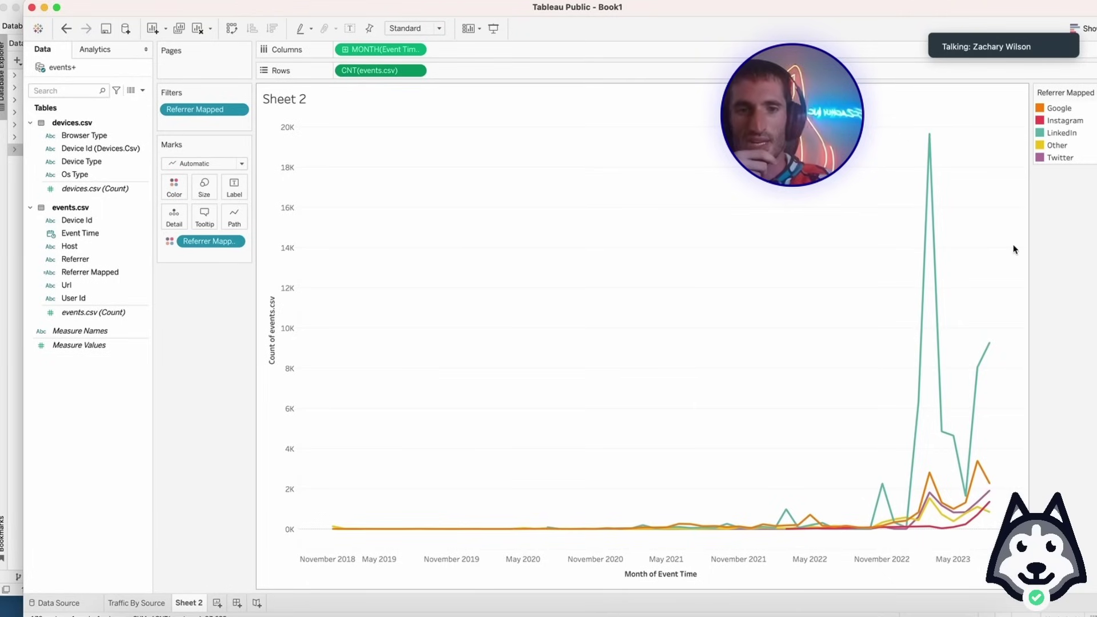
mouse_move(930, 142)
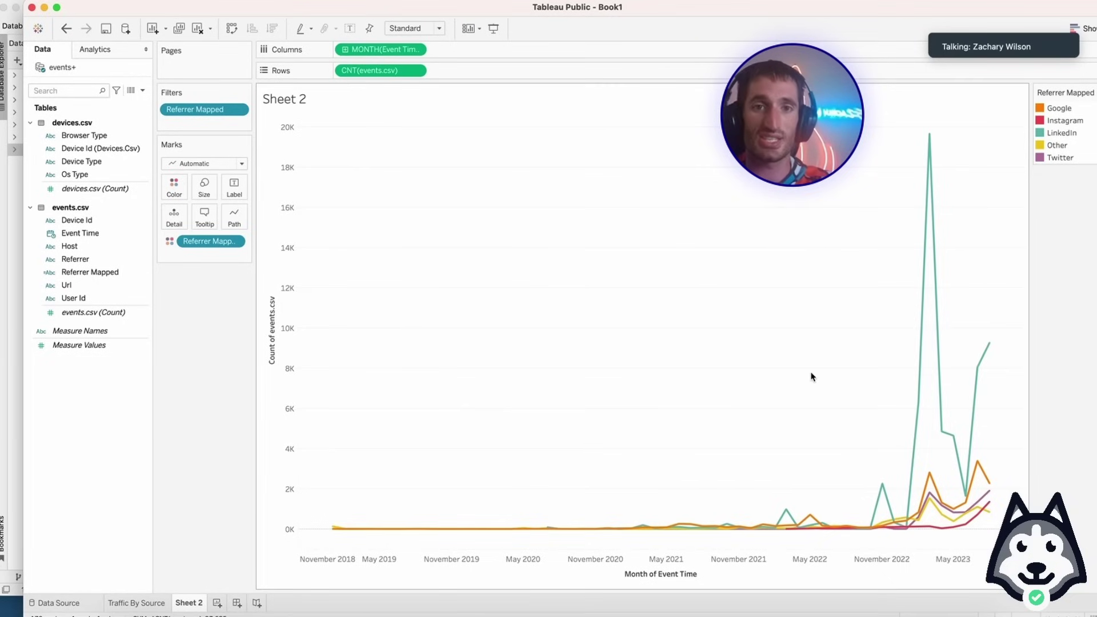
left_click(417, 71)
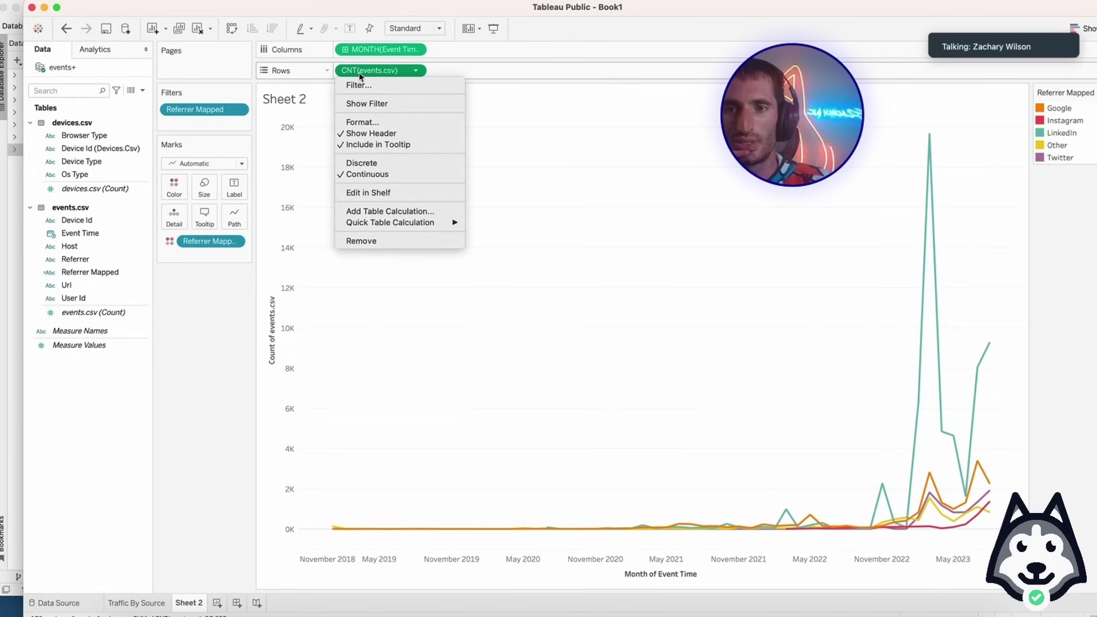
mouse_move(402, 227)
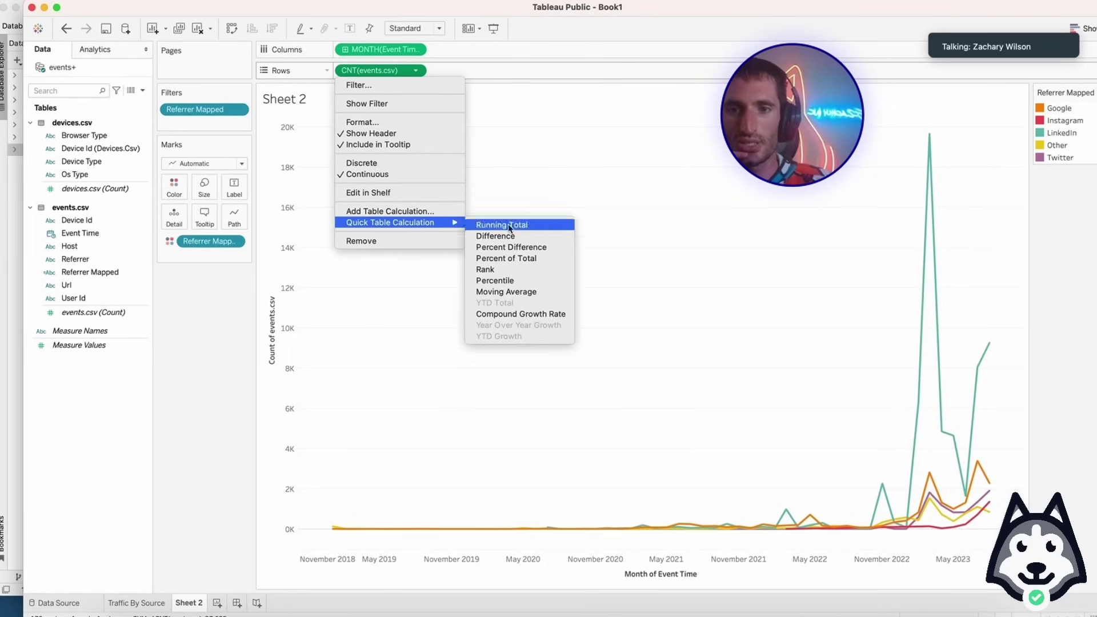
left_click(509, 258)
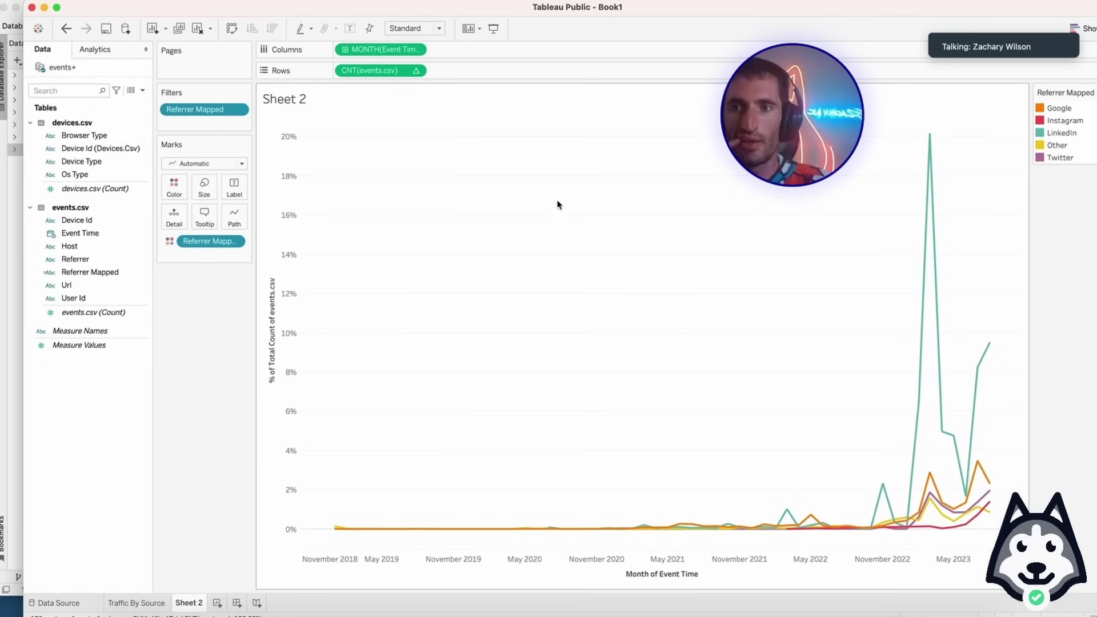
Try computing the percent of total of the events.csv count using Event Time.
left_click(416, 70)
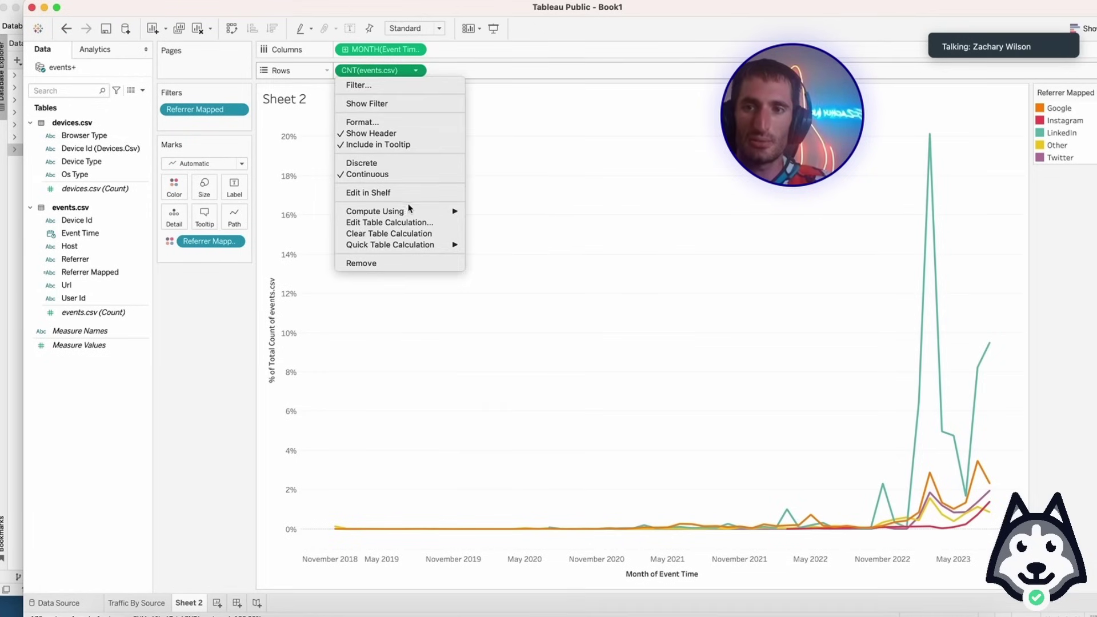
mouse_move(409, 214)
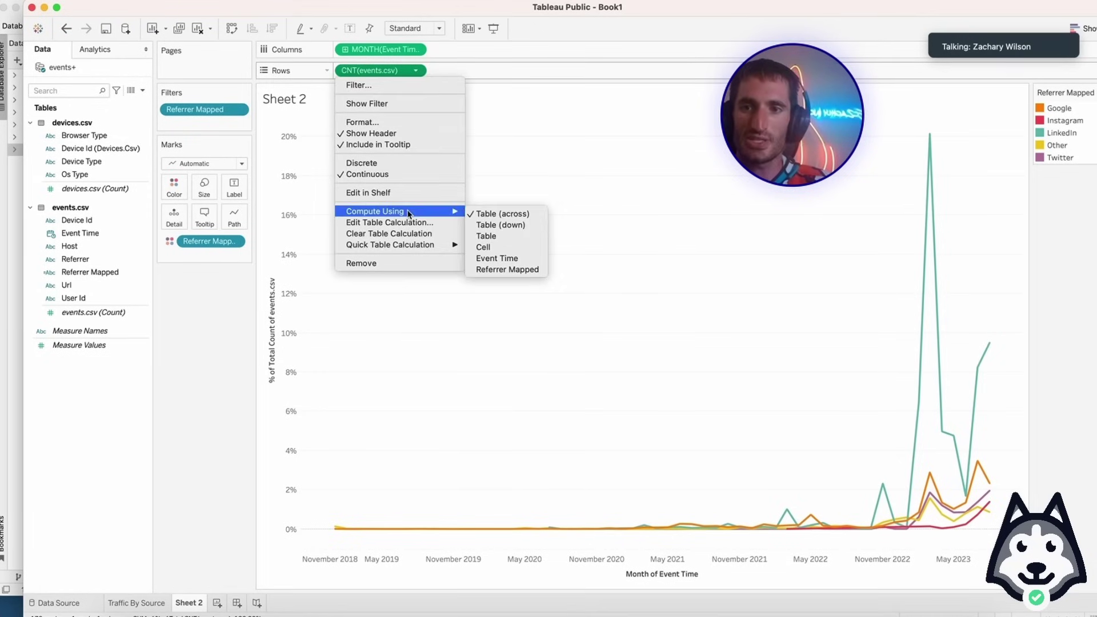
left_click(503, 259)
Compute the percent of total of the events.csv count using Referrer Mapped, giving each source's share per month.
left_click(414, 70)
mouse_move(447, 211)
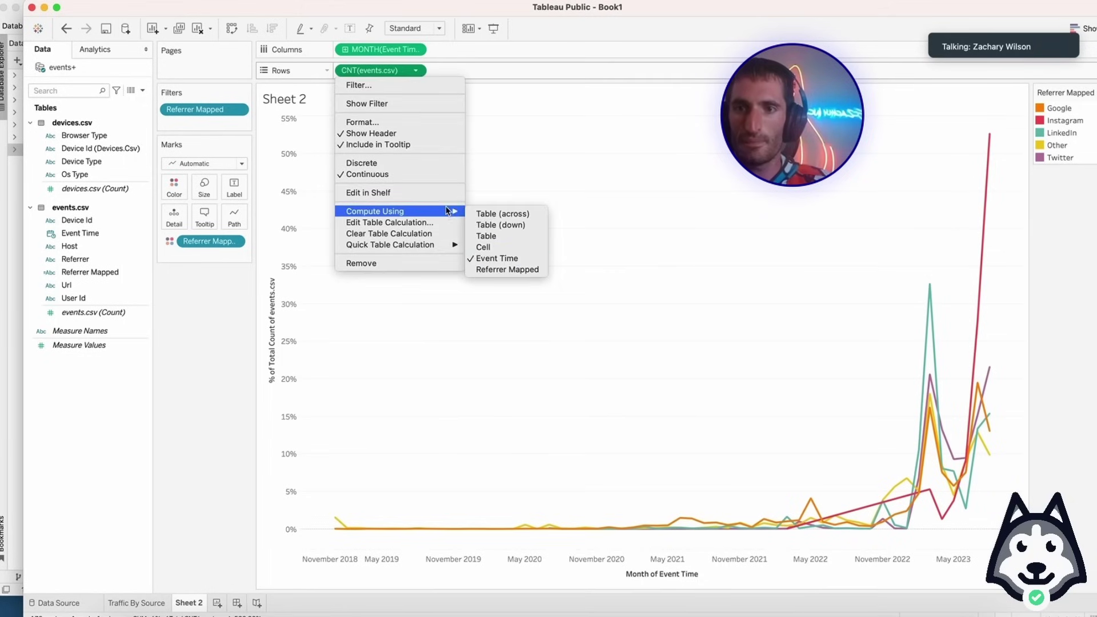
left_click(508, 270)
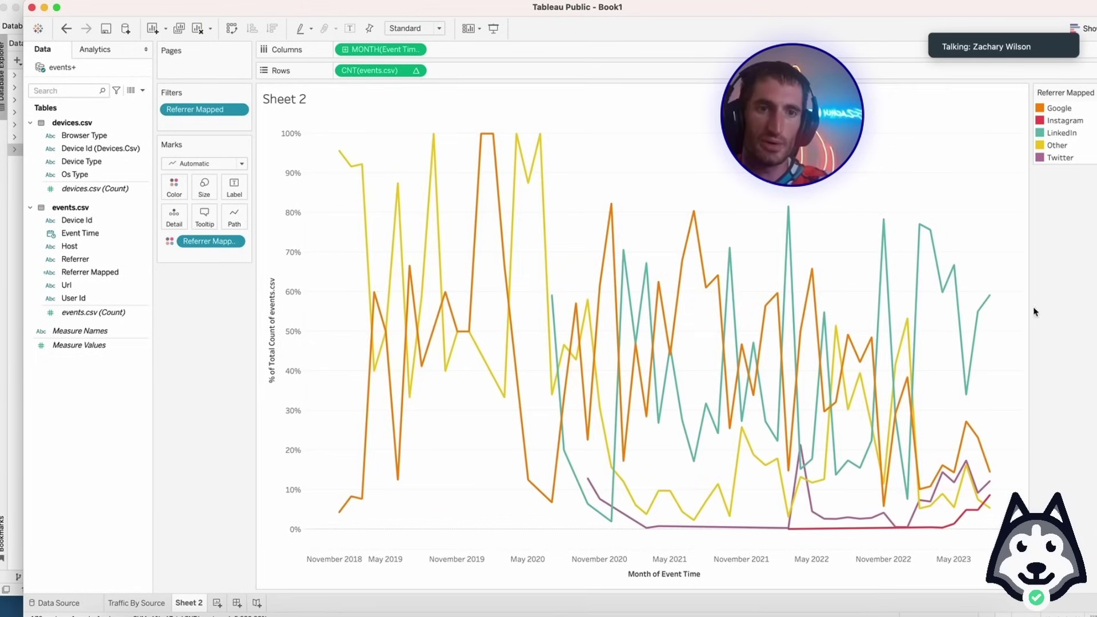
Examine the monthly percentage shares of the Google, Other and LinkedIn lines, including LinkedIn's first point in July 2020.
mouse_move(991, 296)
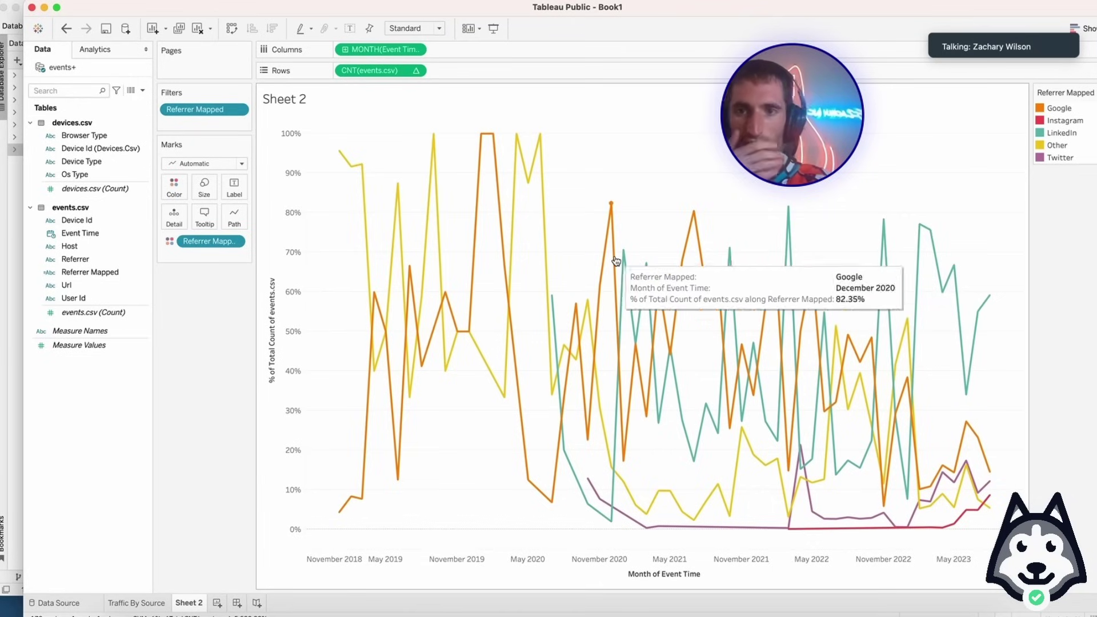
mouse_move(540, 143)
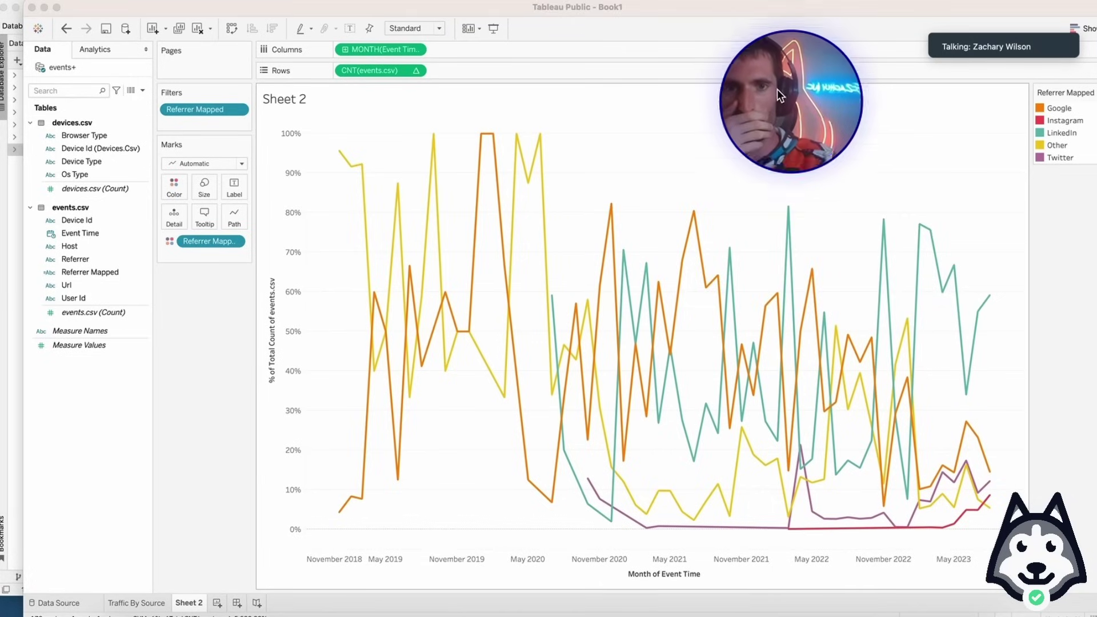
left_click_drag(777, 90, 723, 75)
left_click(541, 459)
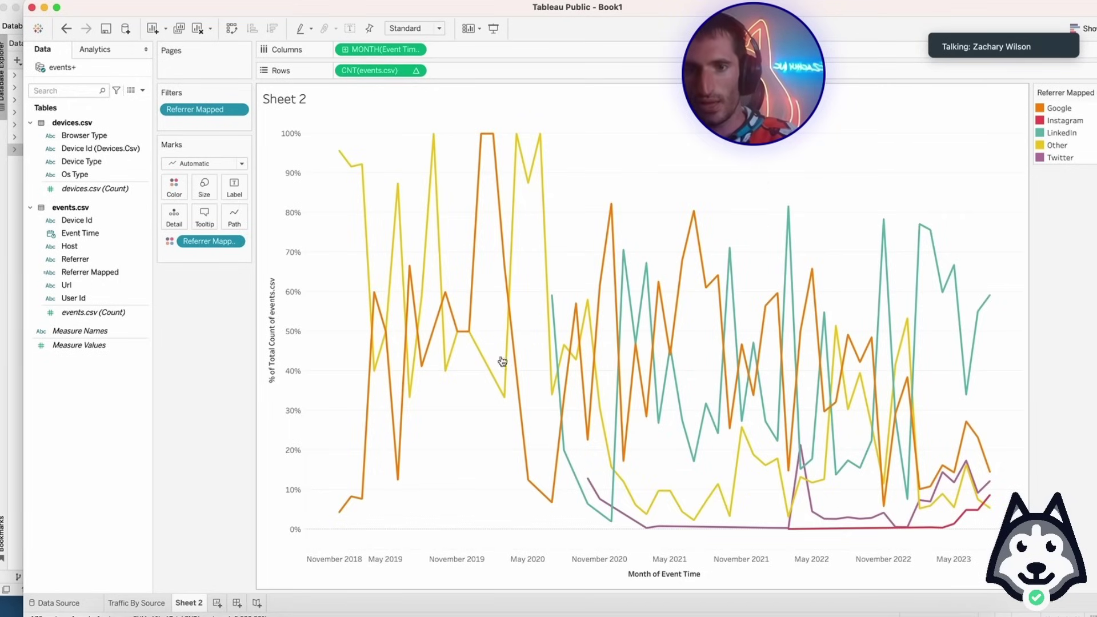
mouse_move(364, 405)
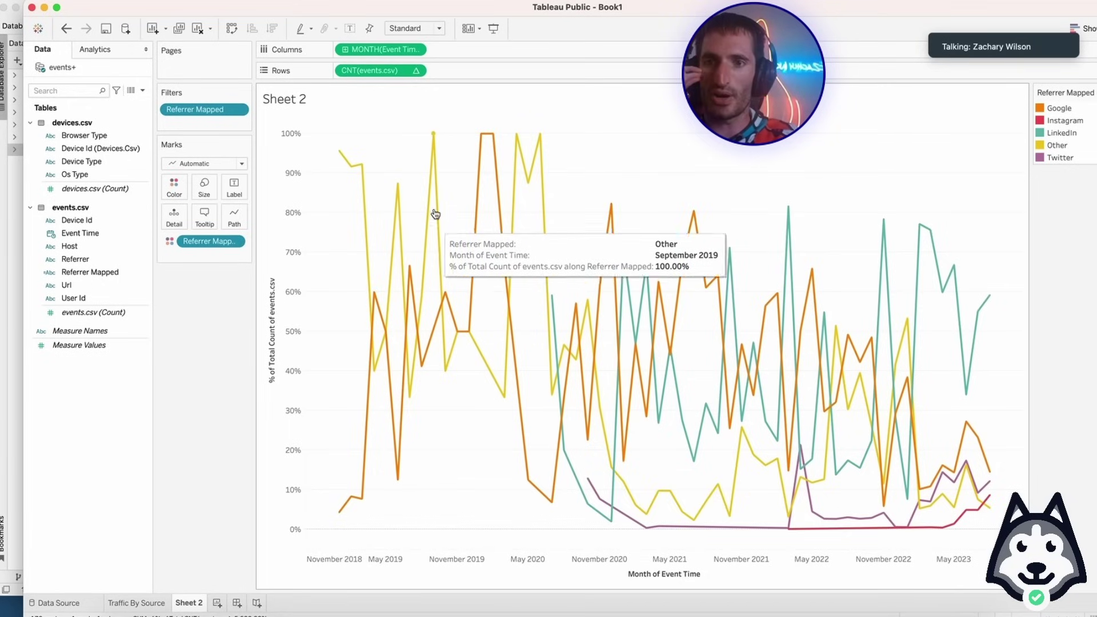
mouse_move(475, 340)
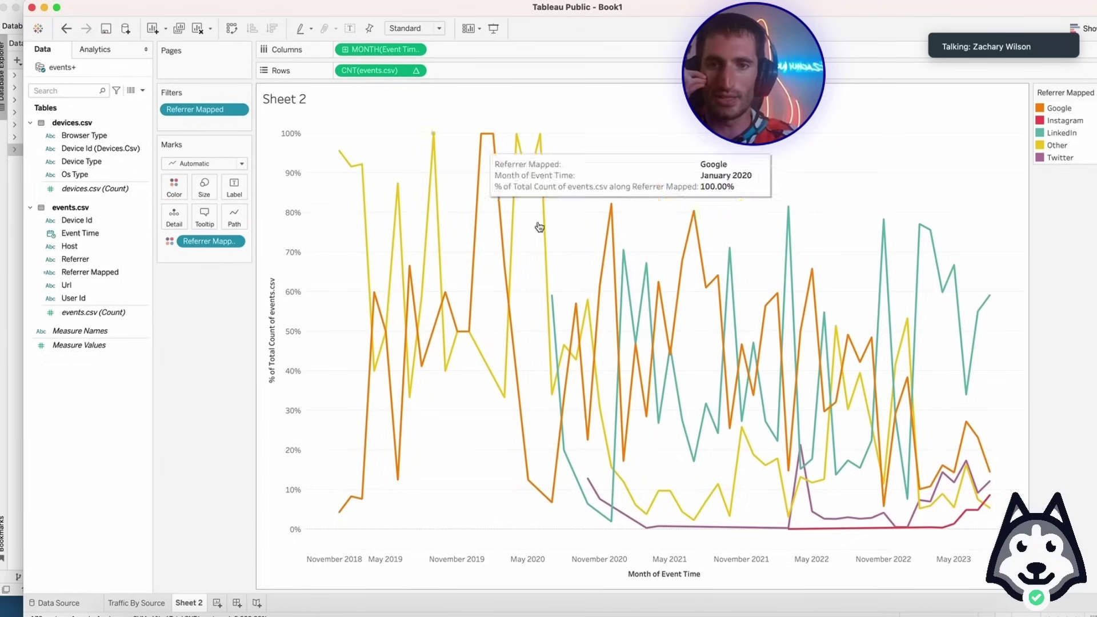
mouse_move(552, 308)
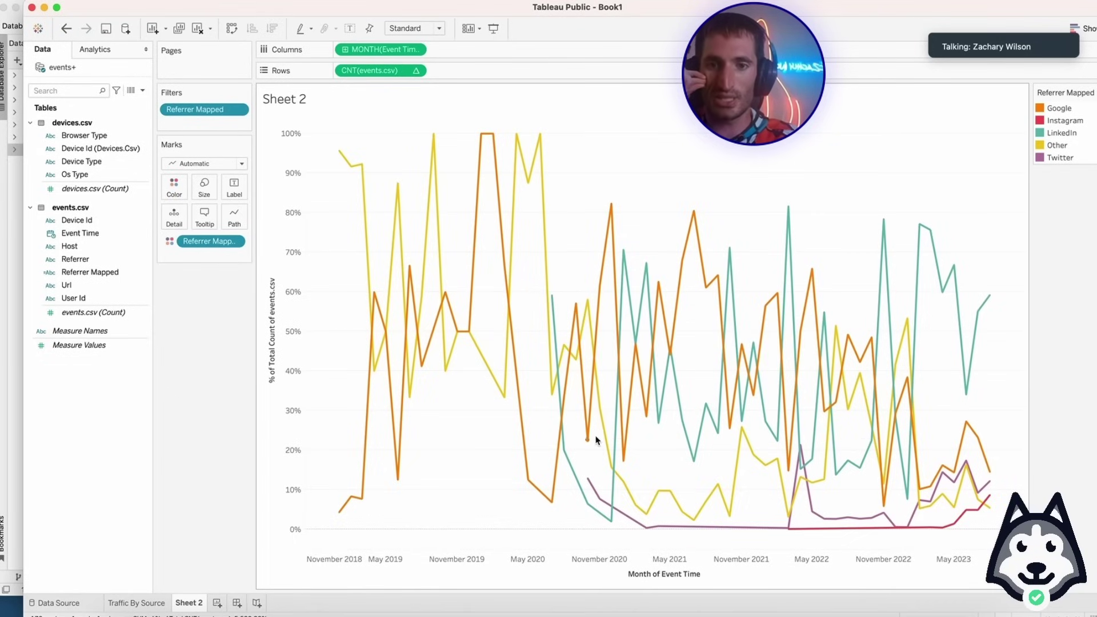
mouse_move(598, 504)
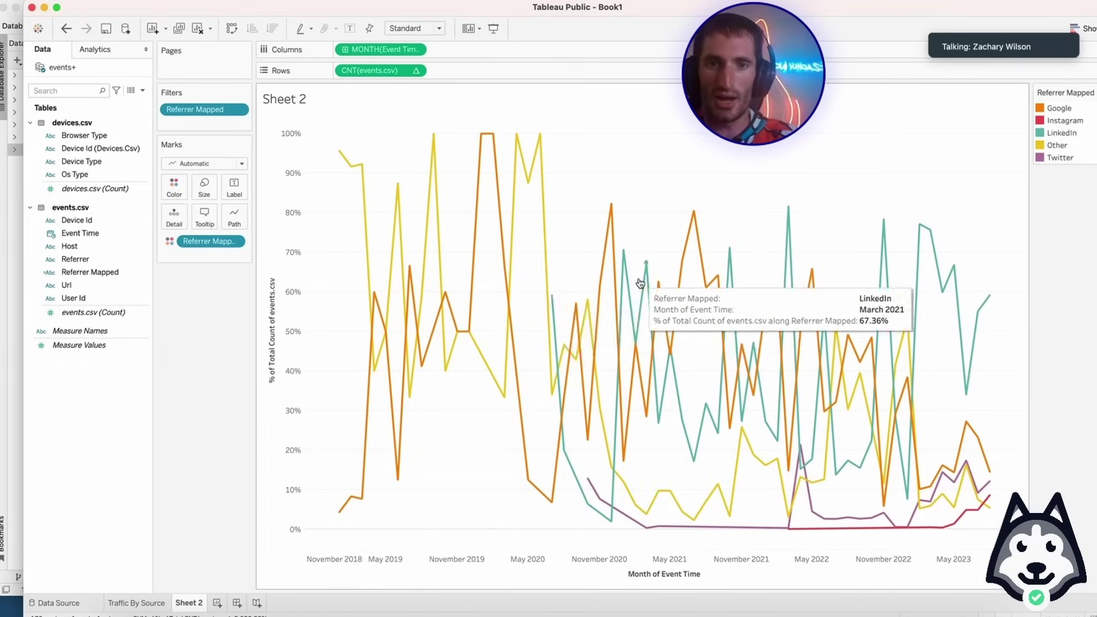
left_click(552, 297)
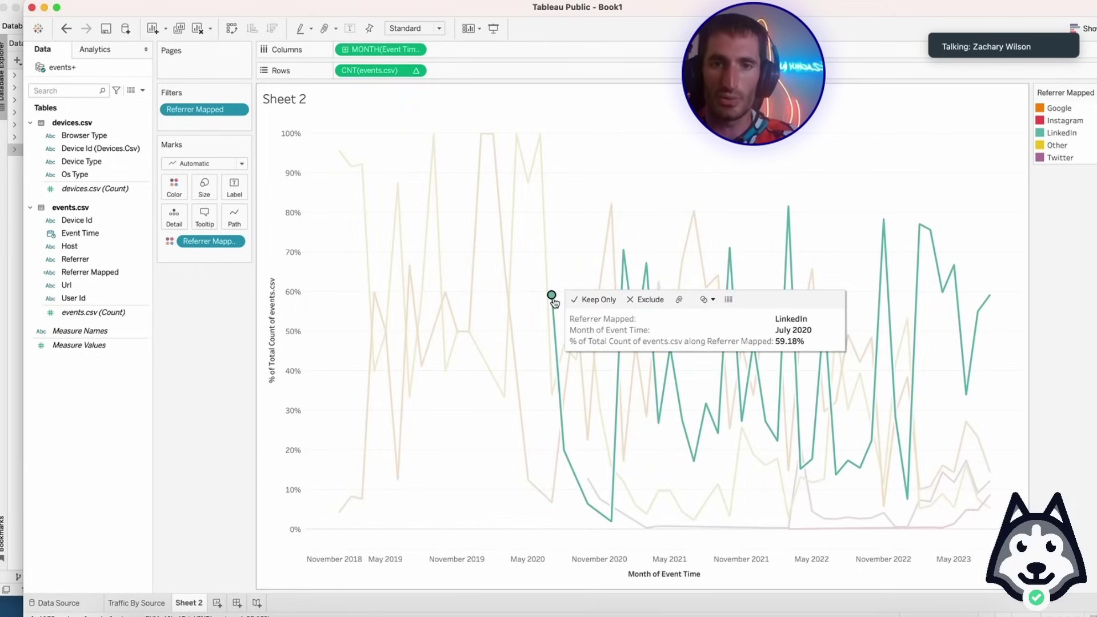
left_click(559, 276)
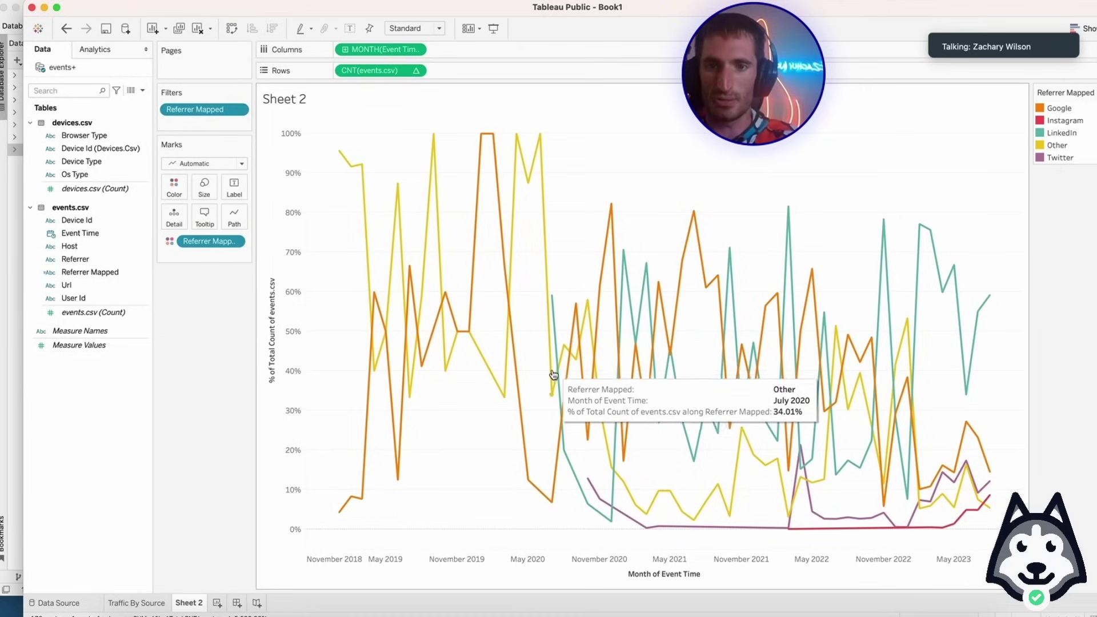
Change the percent-of-total line chart to a continuous area chart.
mouse_move(1062, 56)
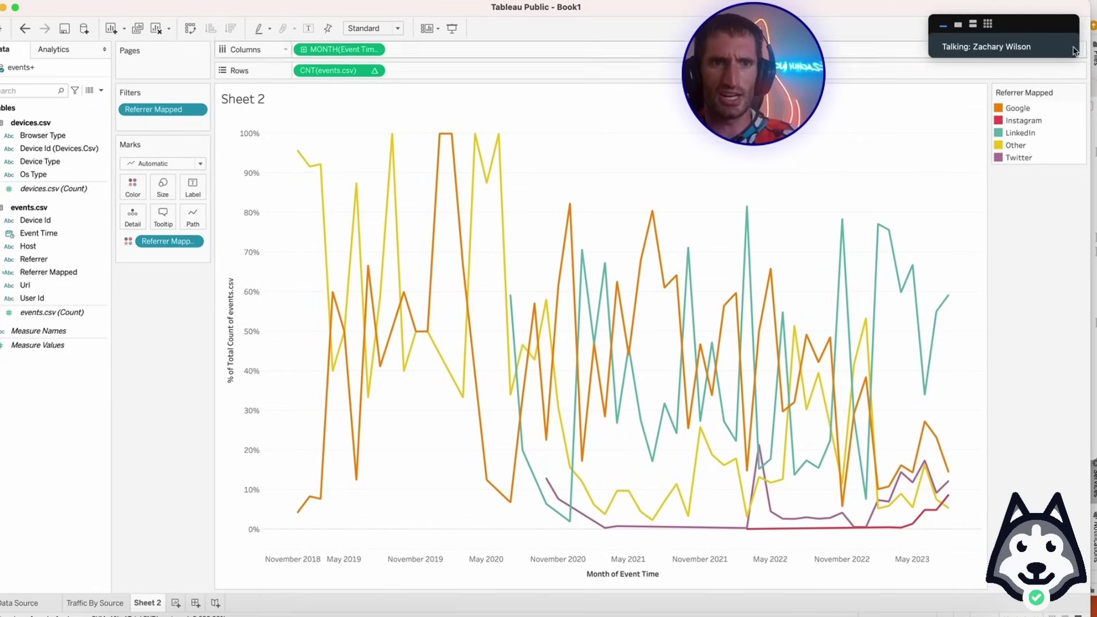
left_click(1051, 28)
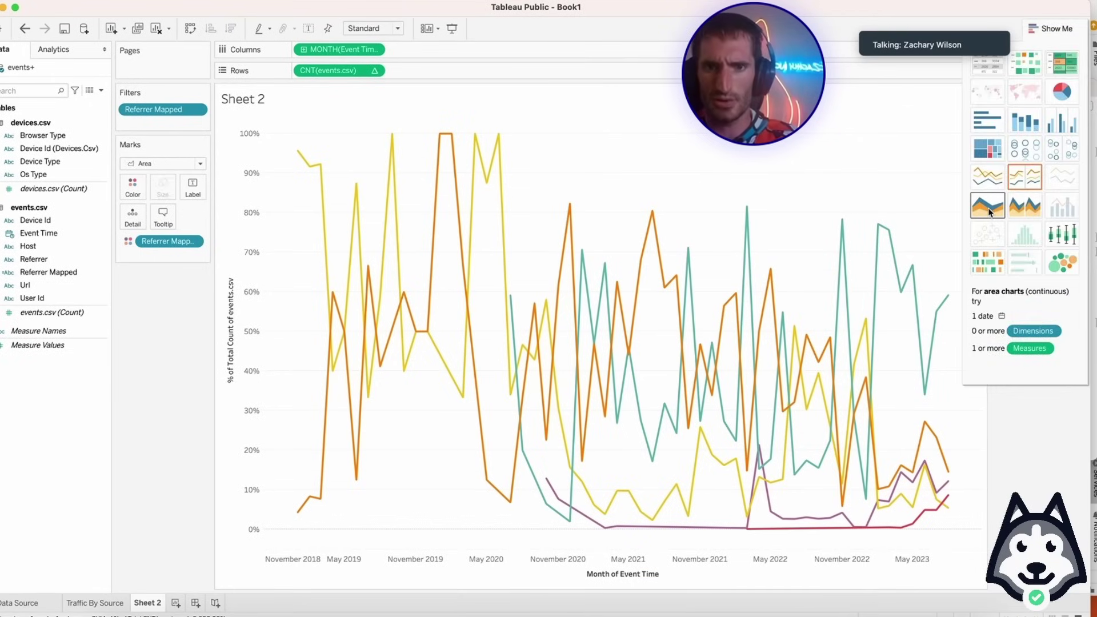
left_click(988, 207)
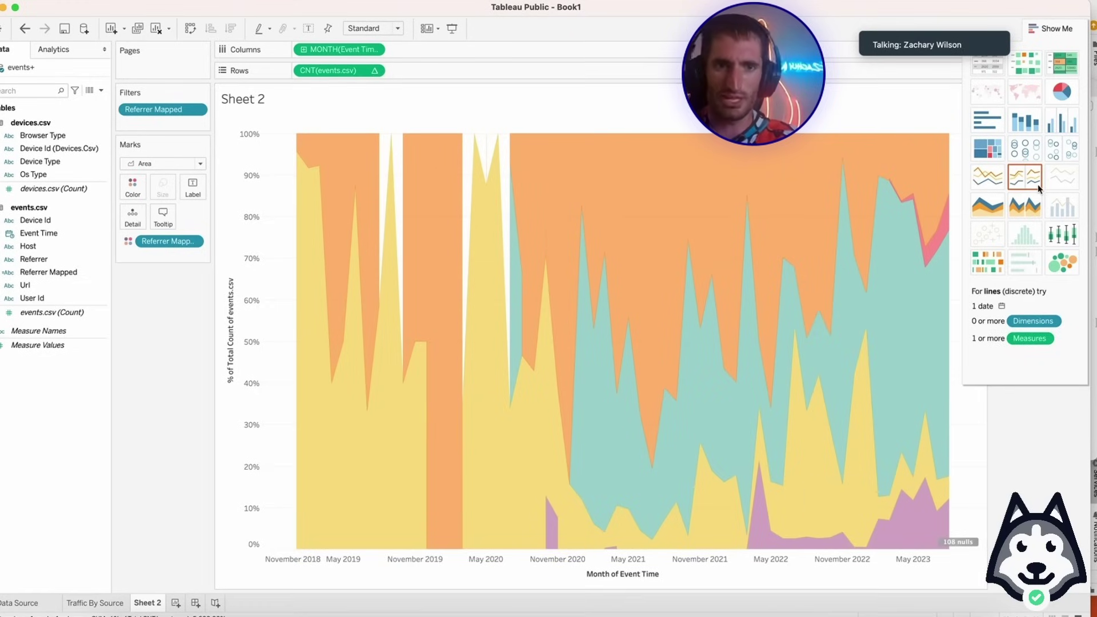
left_click(1052, 28)
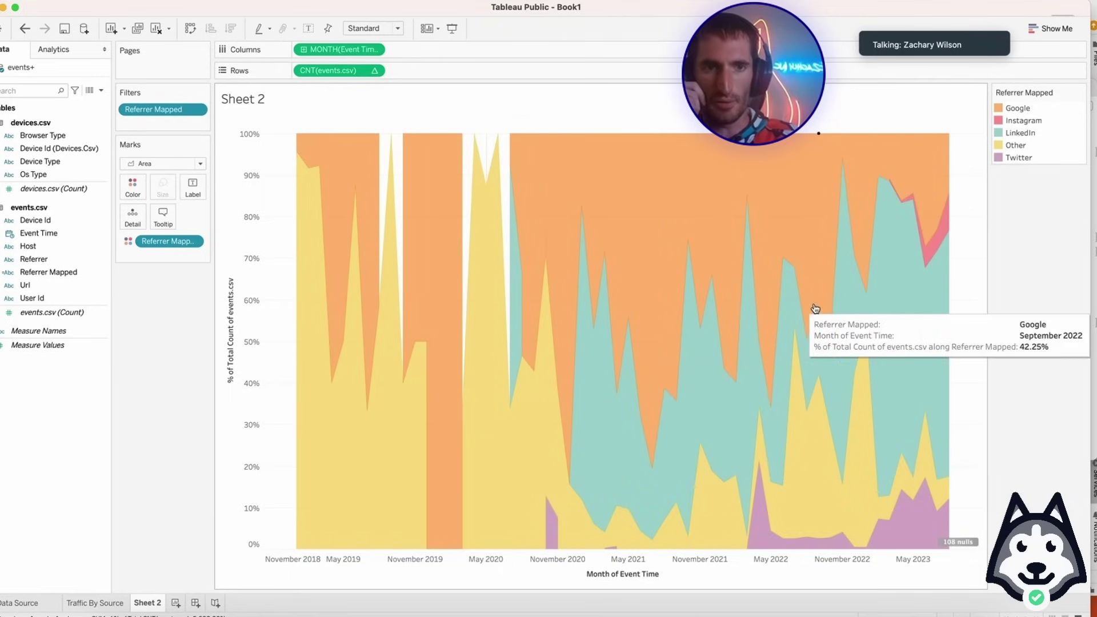
Highlight the LinkedIn source in the area chart to examine its monthly share, and clear the highlight.
left_click(1010, 137)
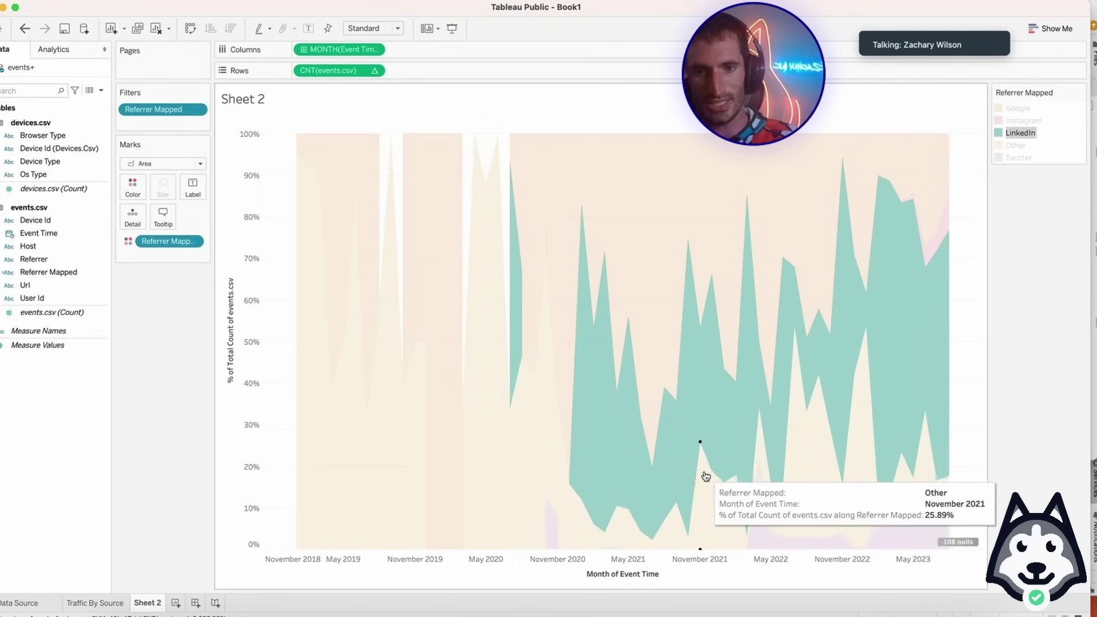
left_click(1008, 468)
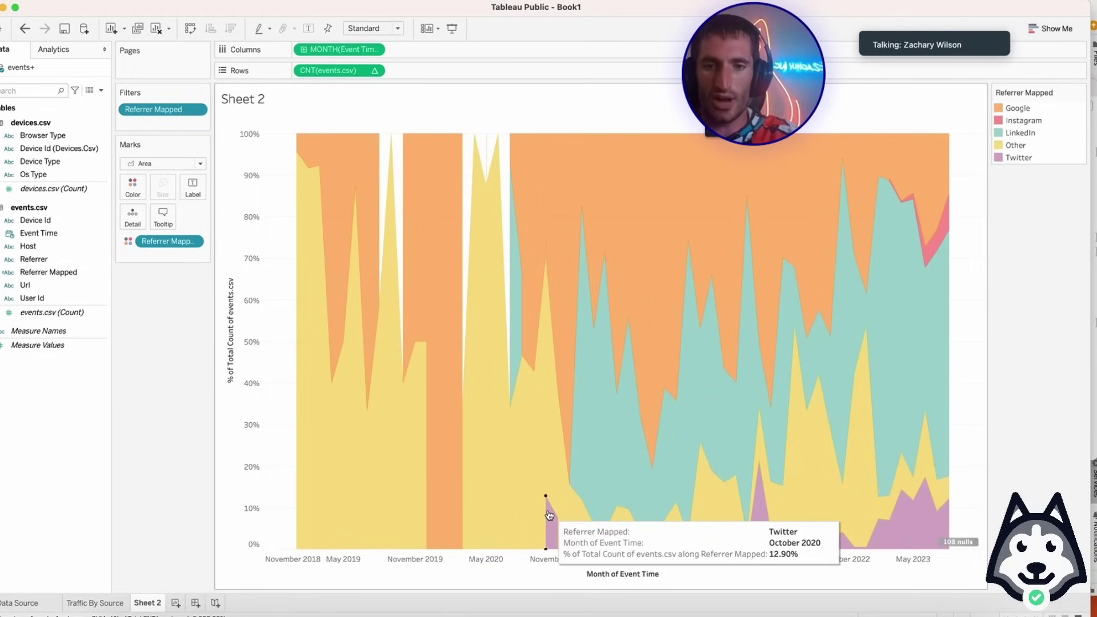
Review the Compute Using options of the events.csv count's table calculation, keeping Referrer Mapped selected.
left_click(374, 71)
mouse_move(381, 215)
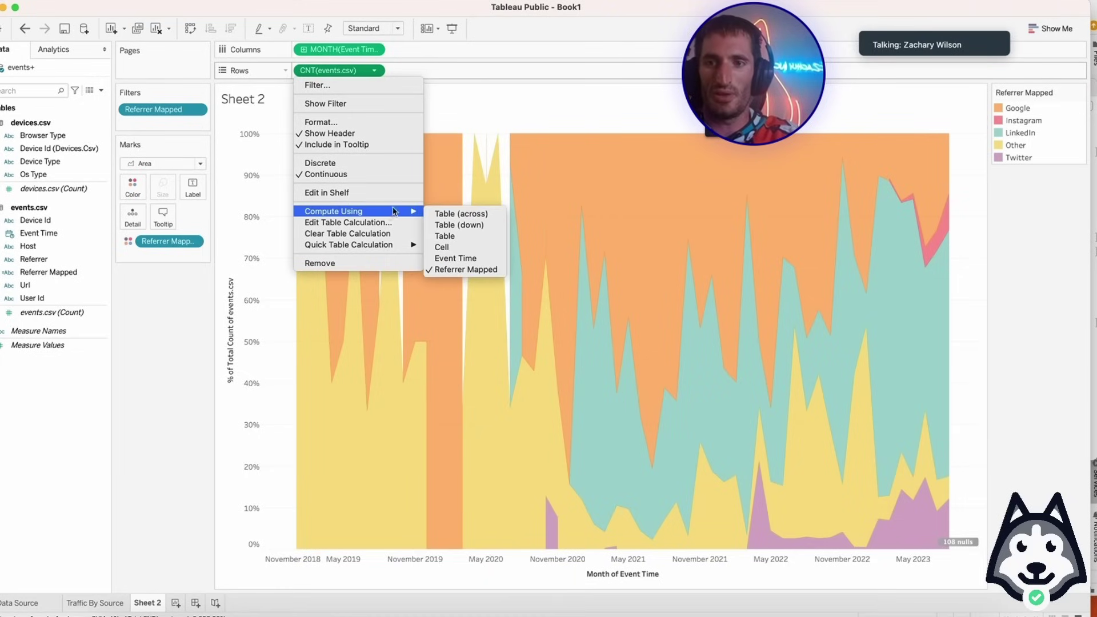
left_click(497, 108)
left_click(375, 71)
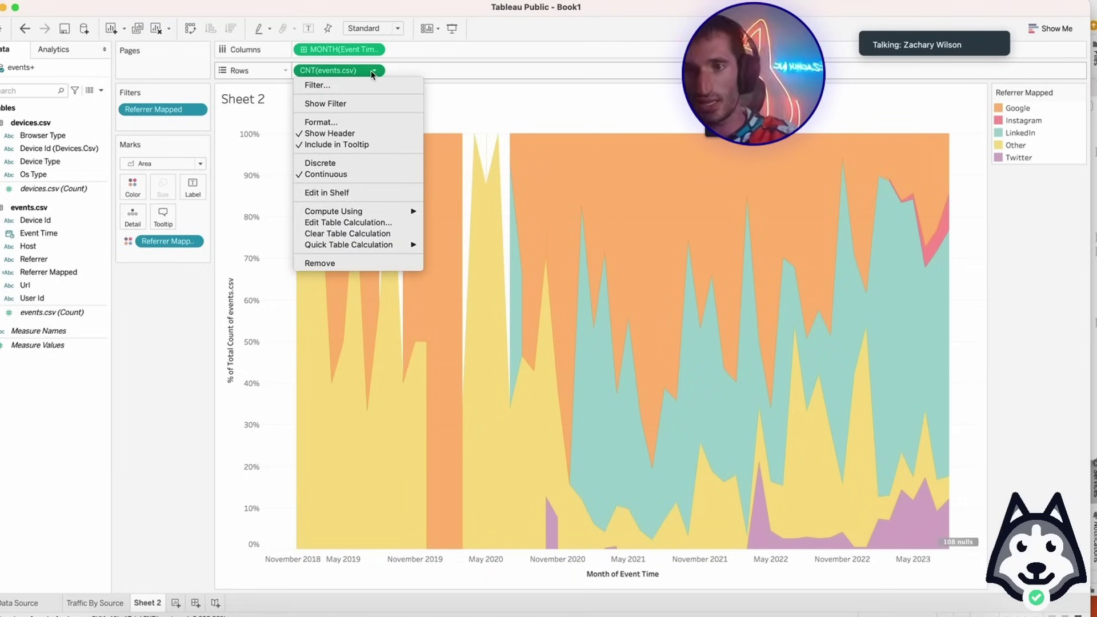
mouse_move(344, 215)
mouse_move(345, 245)
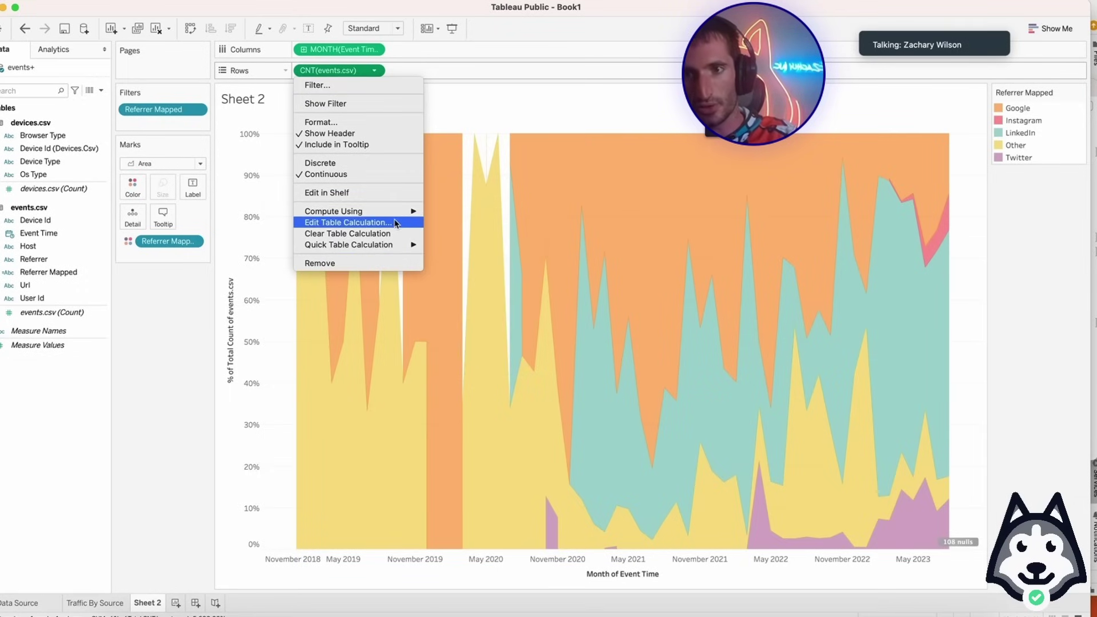
mouse_move(395, 216)
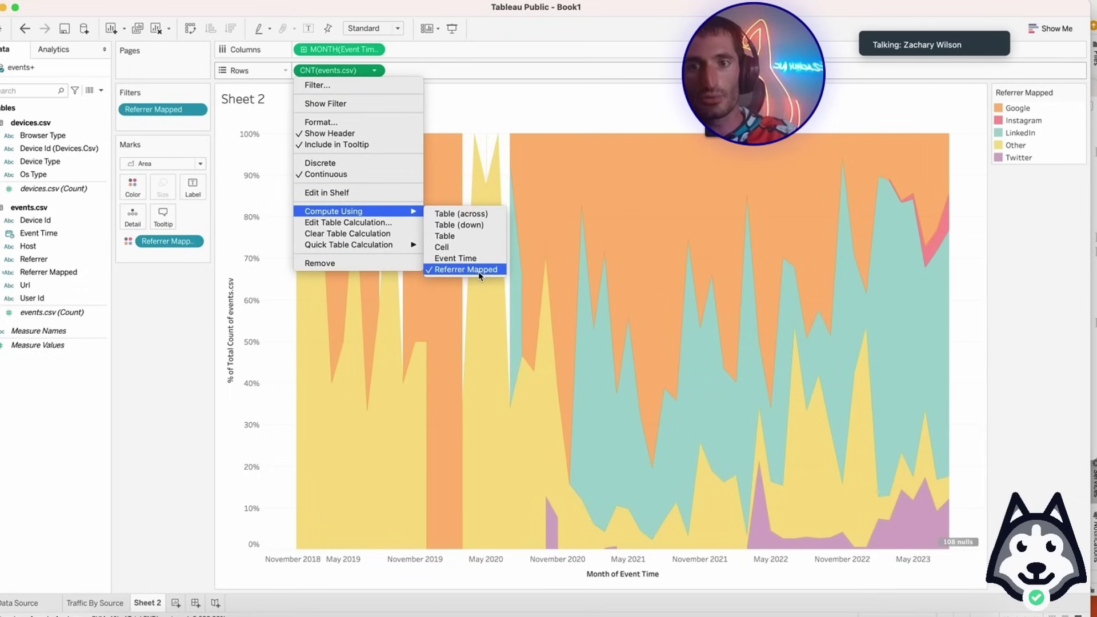
left_click(503, 270)
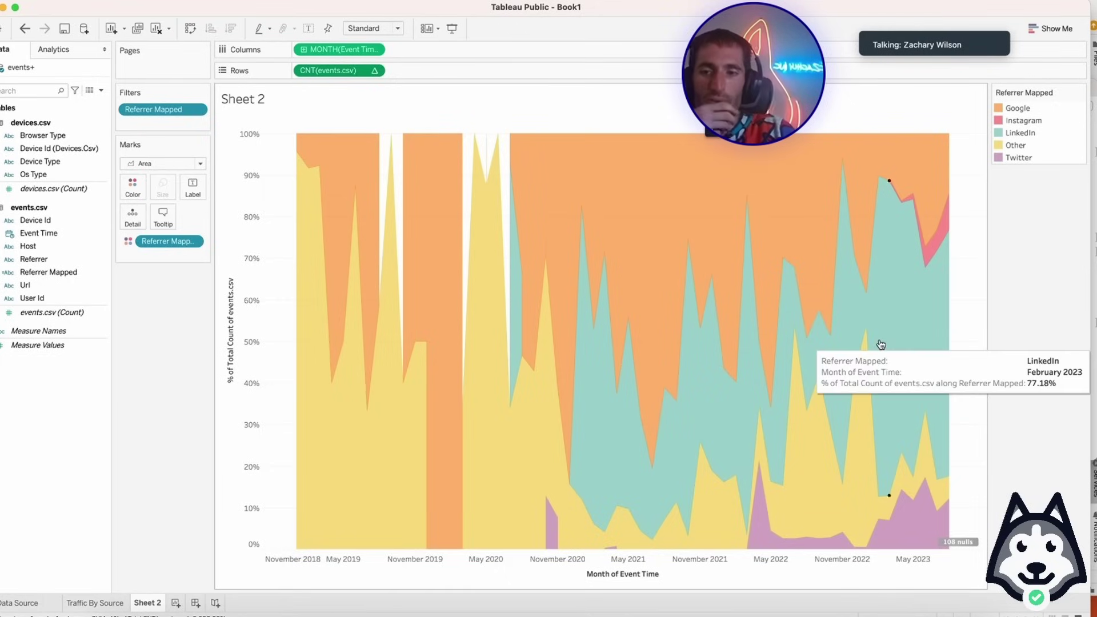
Rename Sheet 2 as External Traffic Breakdown.
right_click(143, 604)
left_click(181, 475)
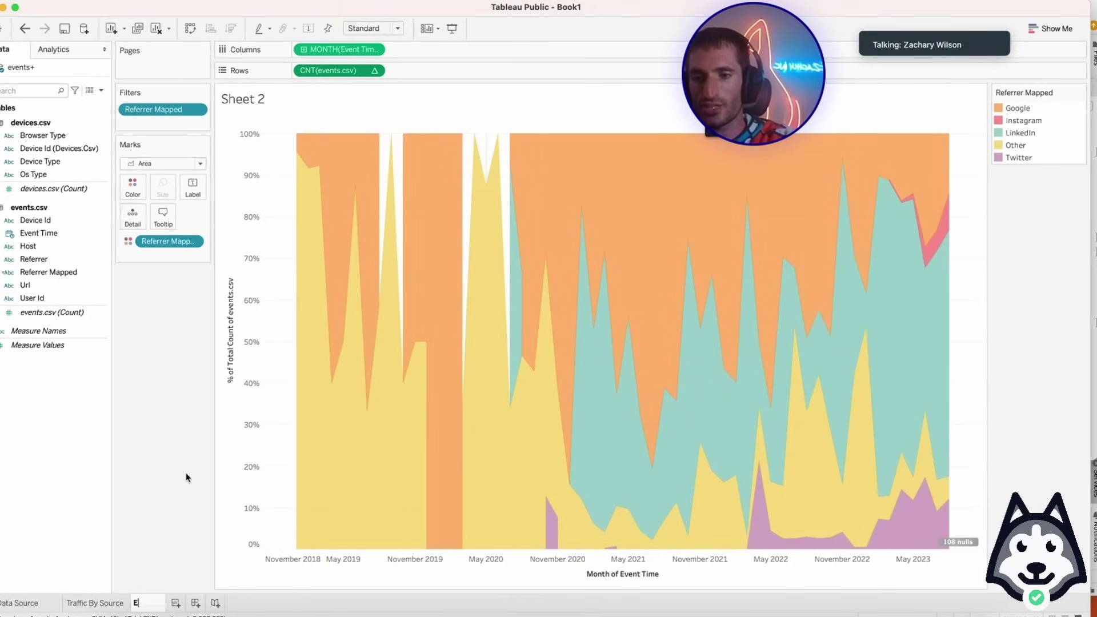
type("External Traffic B")
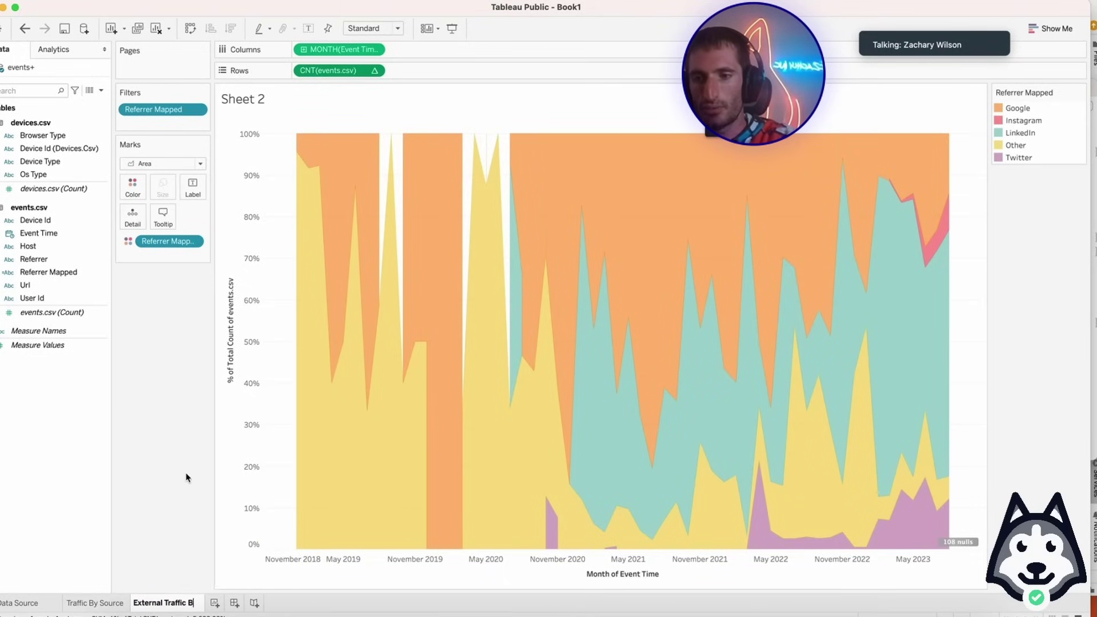
type("reakdown")
key("Return")
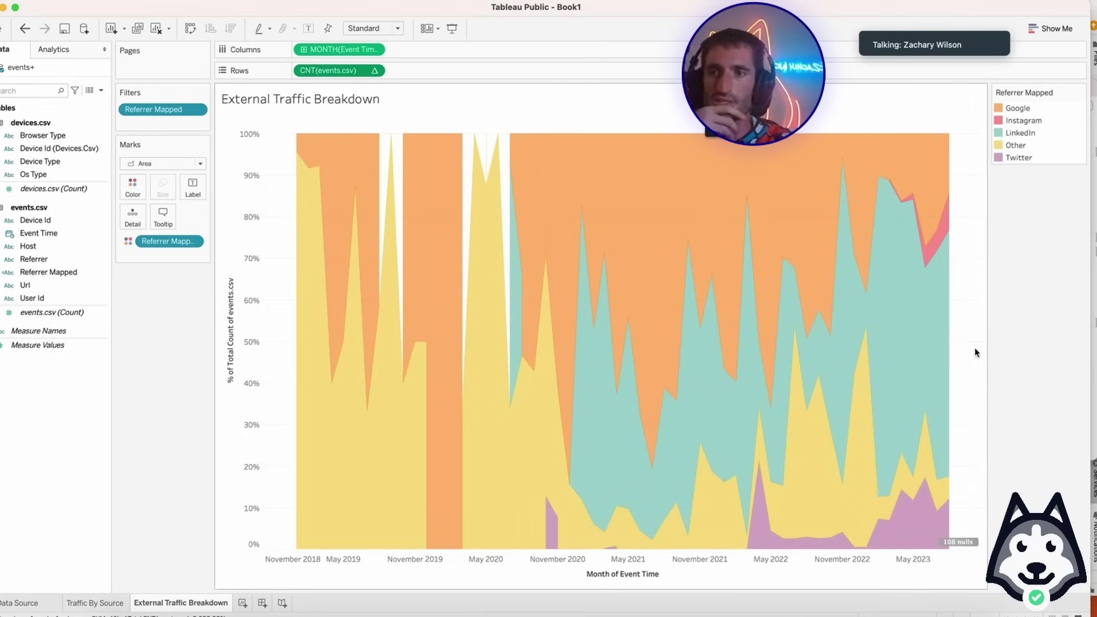
Try labelling the area chart with the events.csv count, and remove that label.
left_click(99, 334)
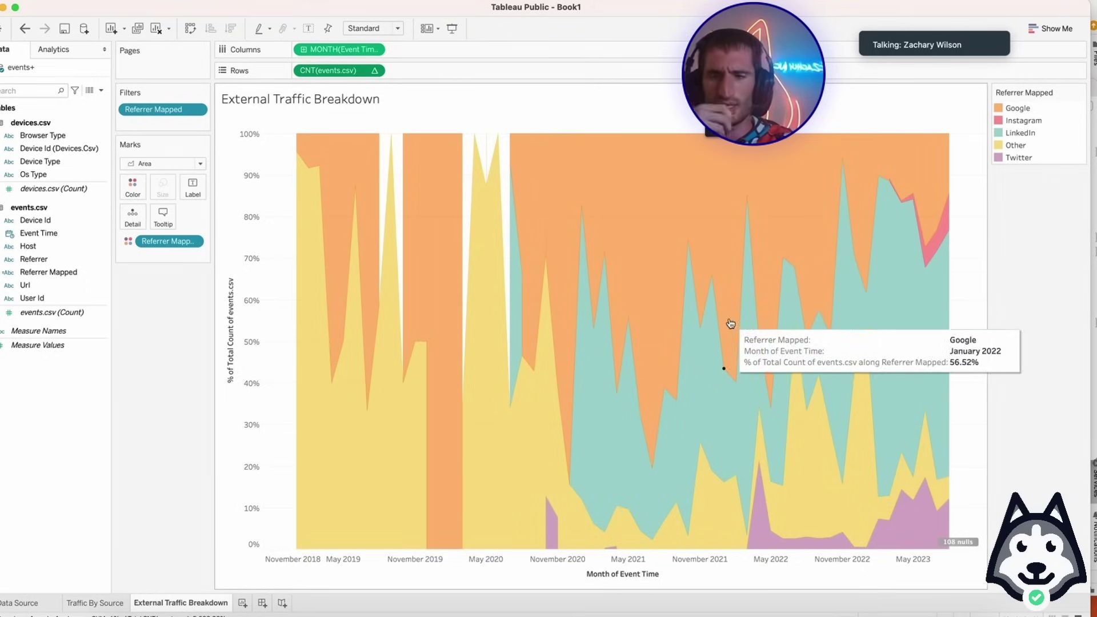
left_click_drag(66, 313, 201, 197)
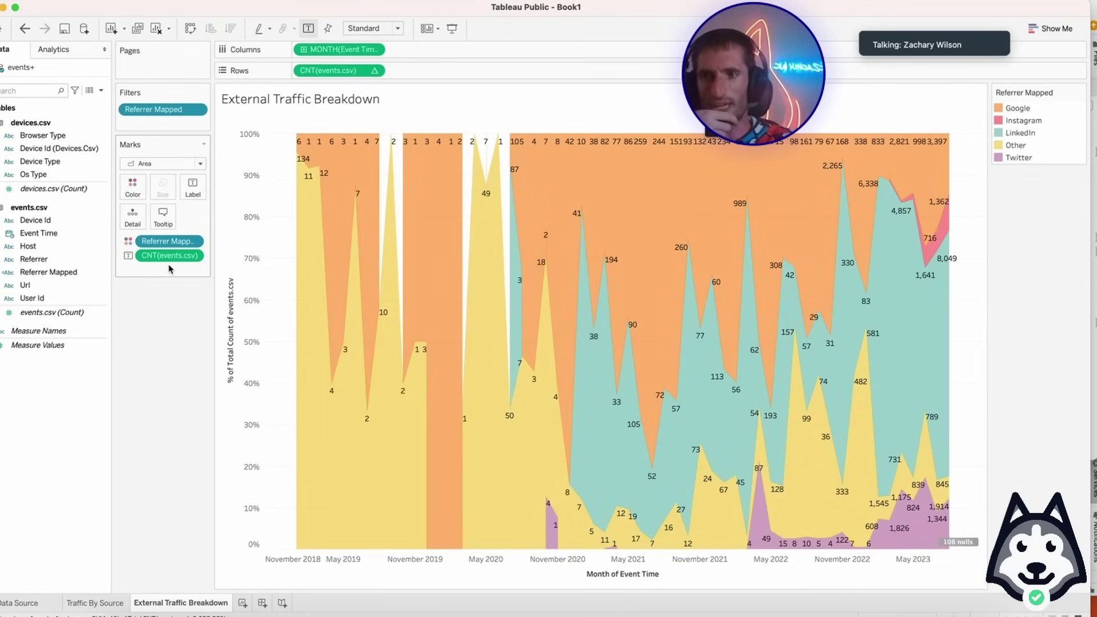
left_click_drag(170, 255, 140, 359)
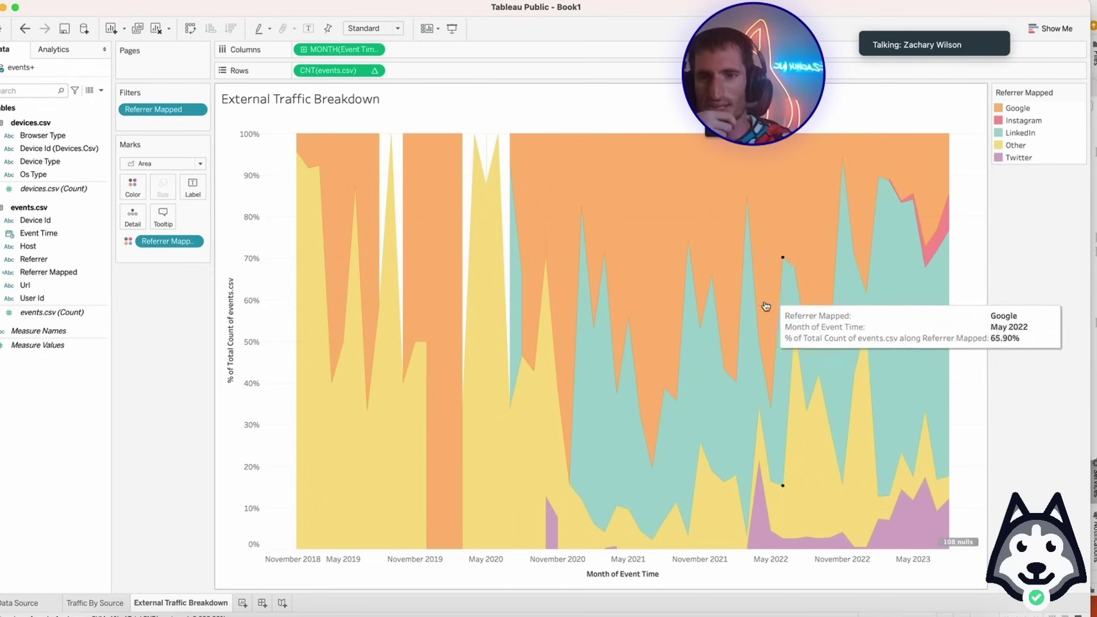
Label the areas with Referrer Mapped, and compare the chart with the Traffic By Source worksheet.
left_click_drag(57, 273, 192, 186)
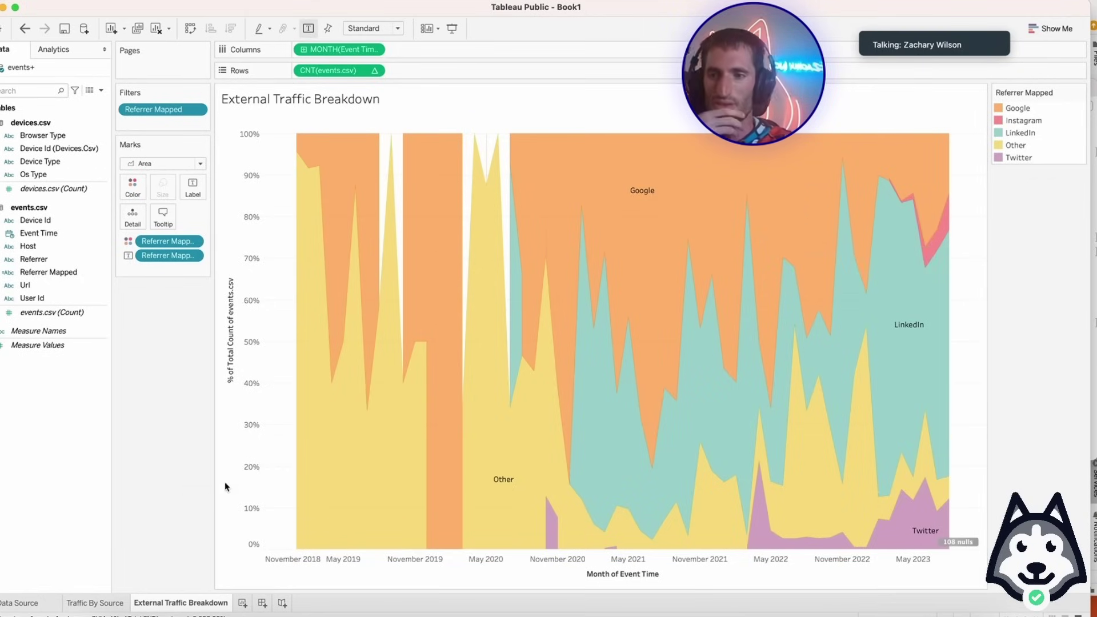
left_click(93, 603)
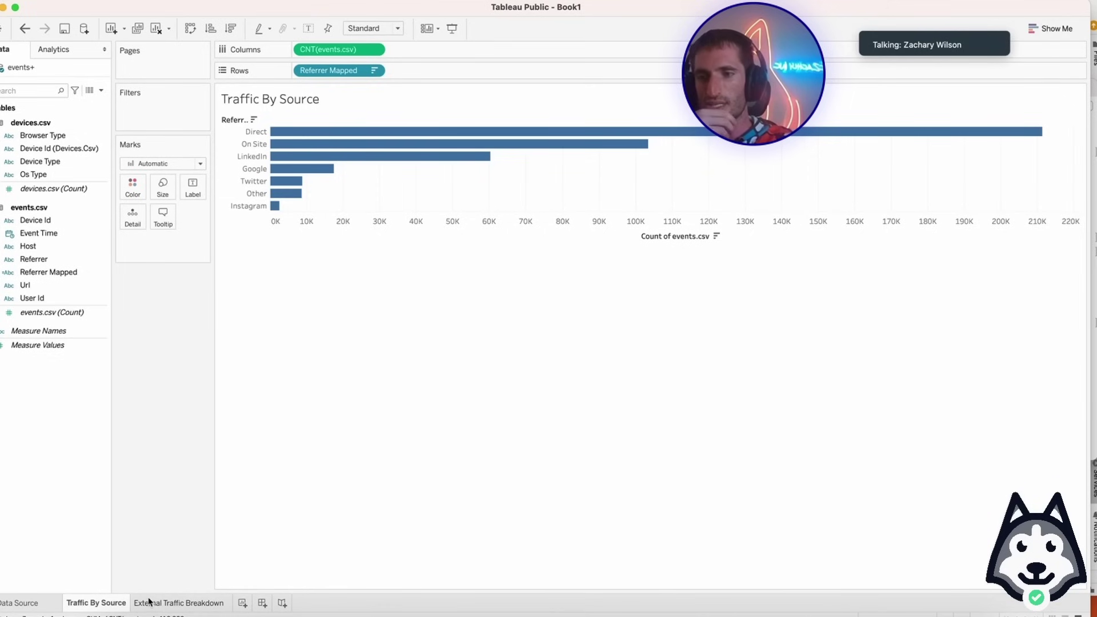
left_click(174, 601)
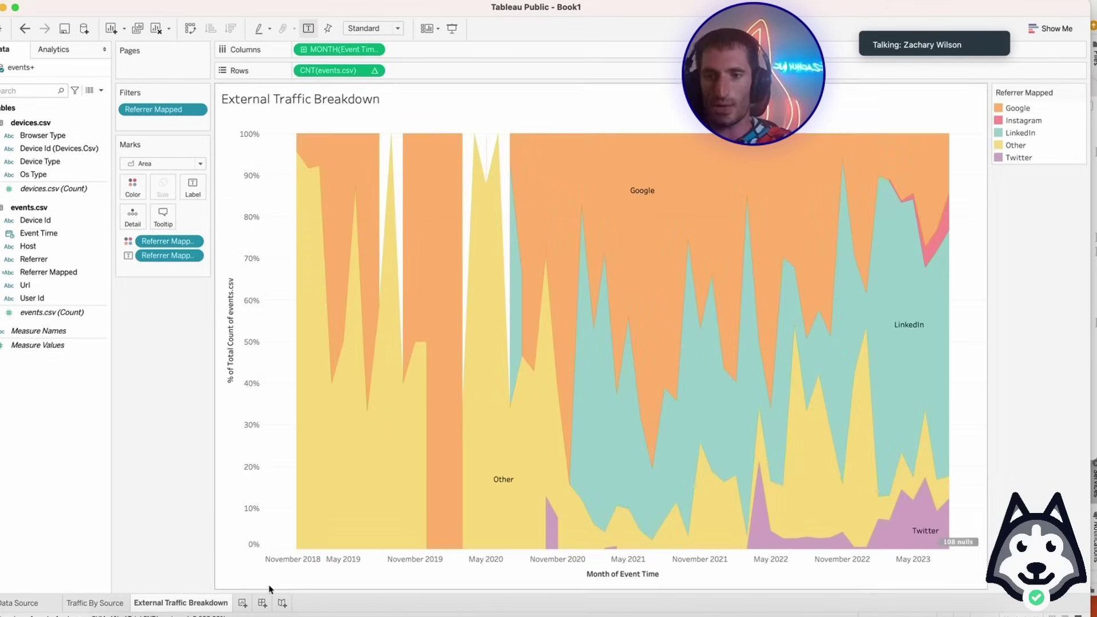
Create a new worksheet with a bar chart of the events.csv count by Os Type, sorted in descending order.
left_click(243, 603)
left_click_drag(193, 7, 262, 8)
left_click(126, 188)
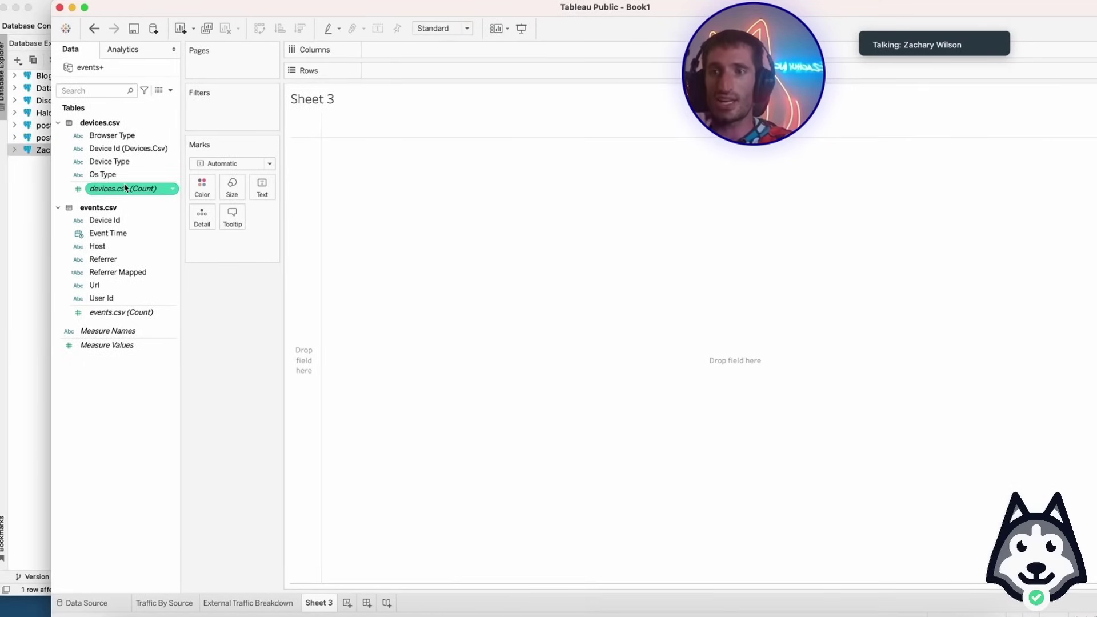
left_click_drag(114, 174, 389, 71)
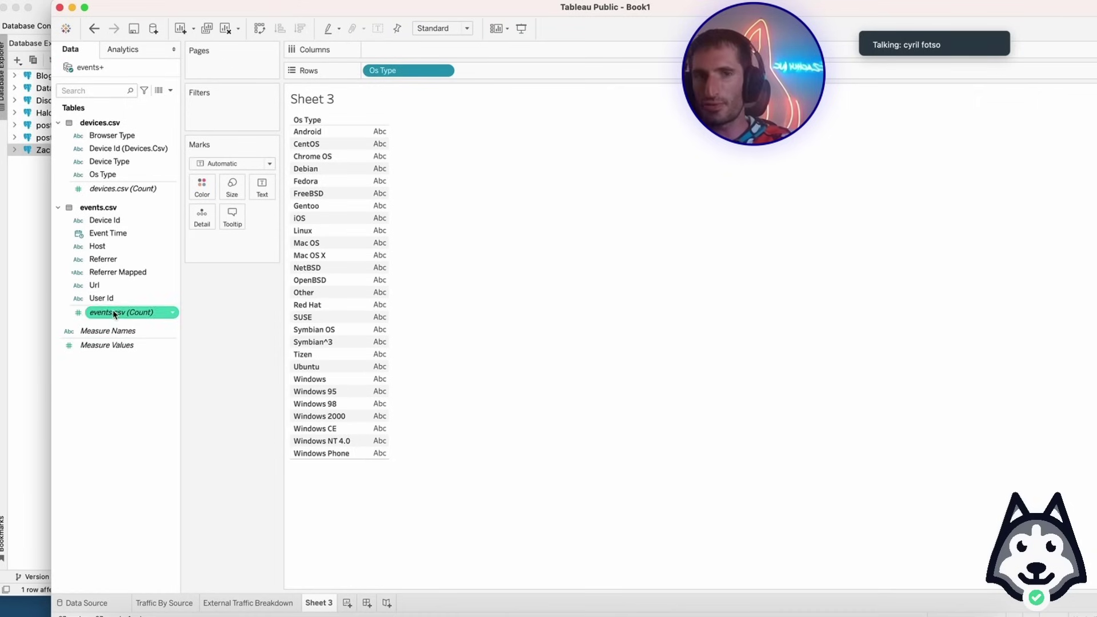
left_click_drag(114, 314, 388, 50)
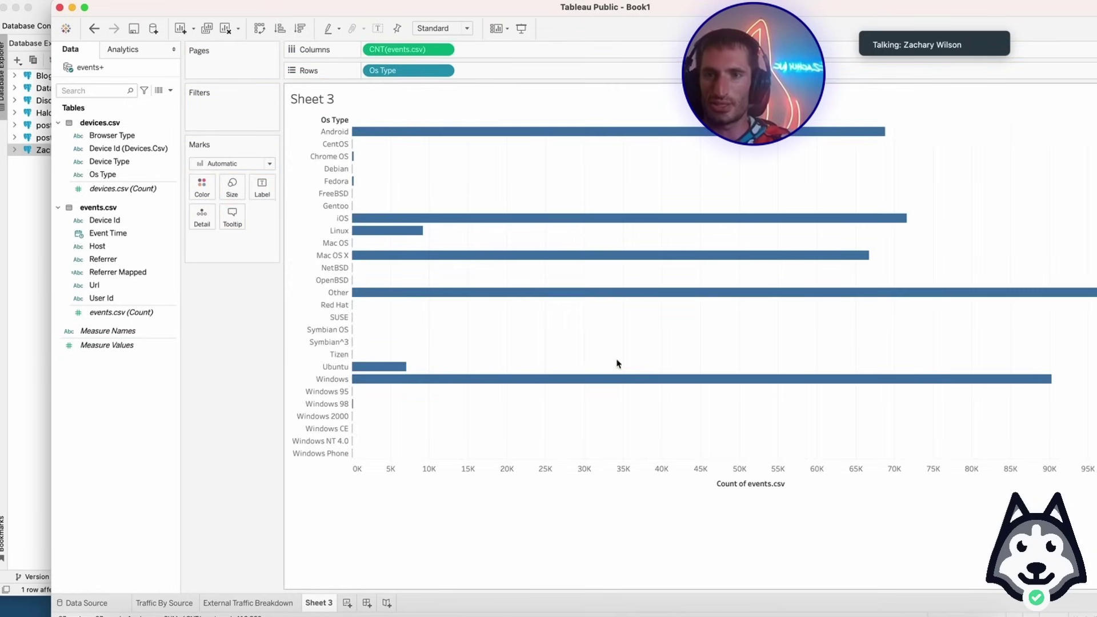
left_click(793, 485)
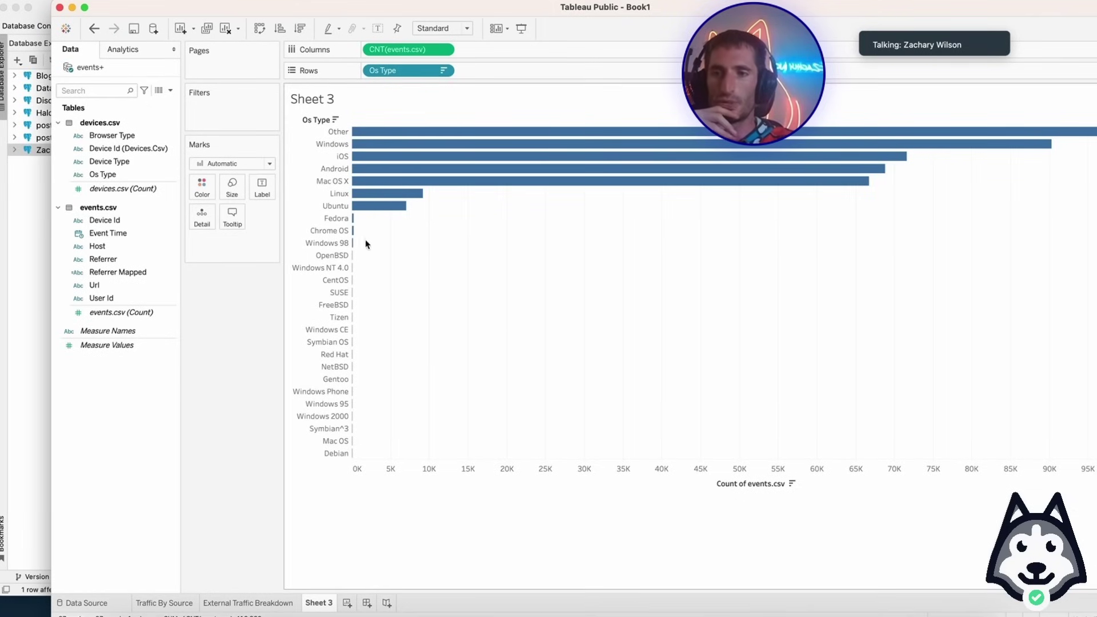
Filter the Os Type chart by the events.csv count, using a range of values with a minimum of 1,000.
left_click_drag(121, 312, 229, 111)
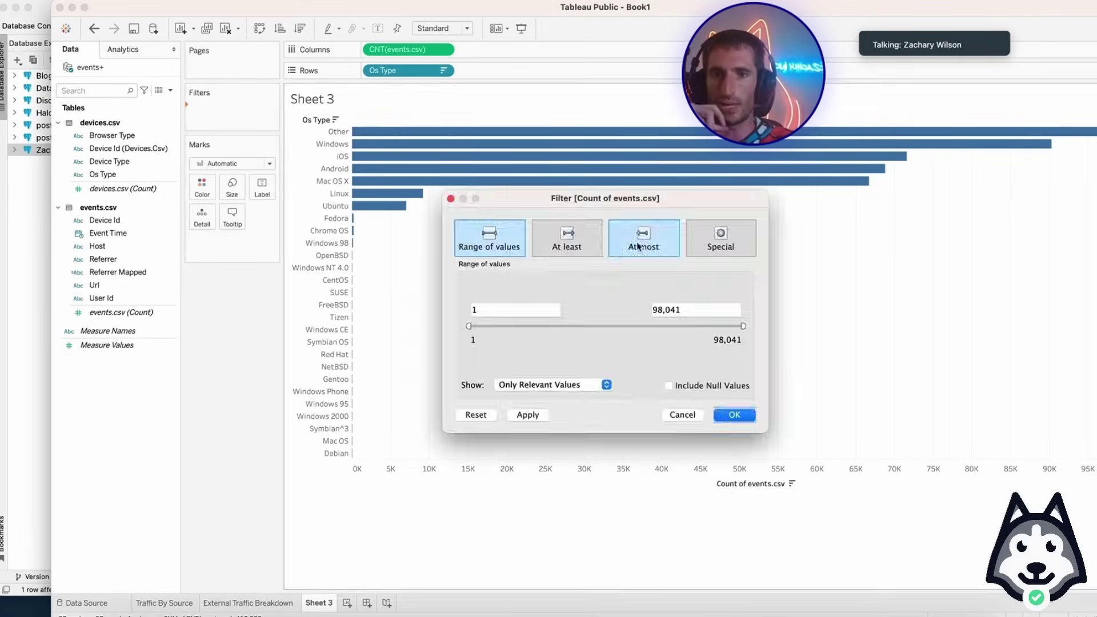
left_click(491, 307)
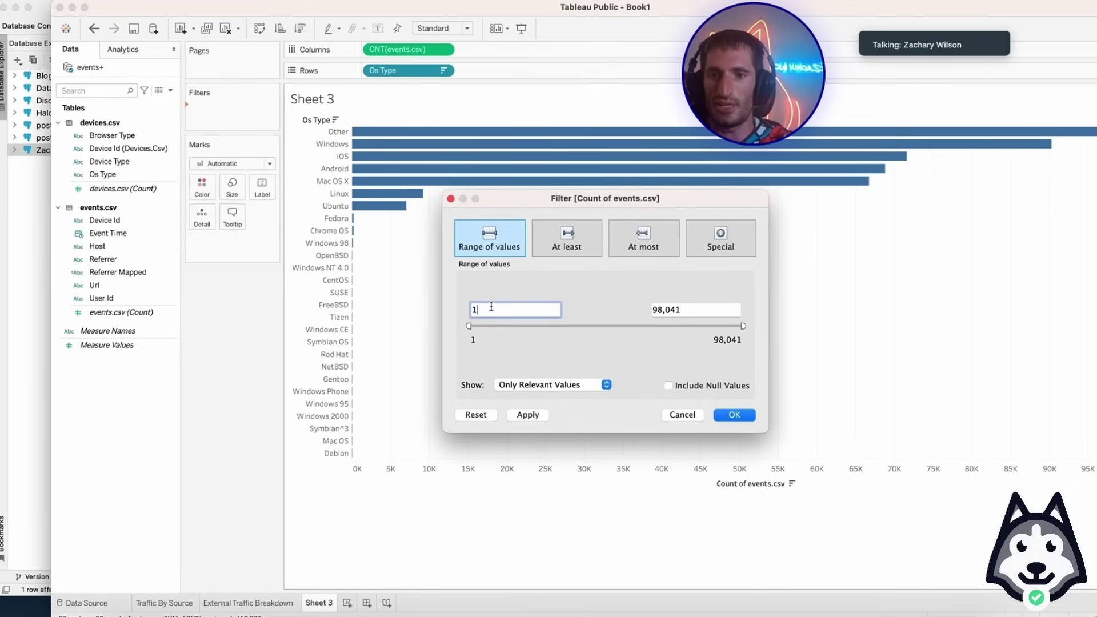
left_click(528, 415)
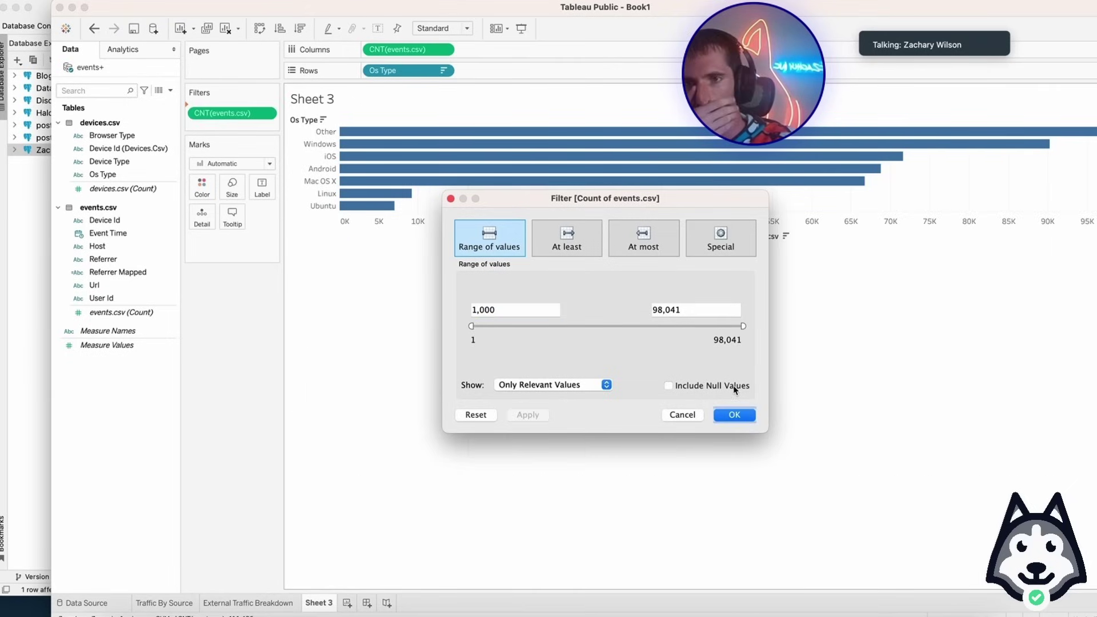
left_click(734, 415)
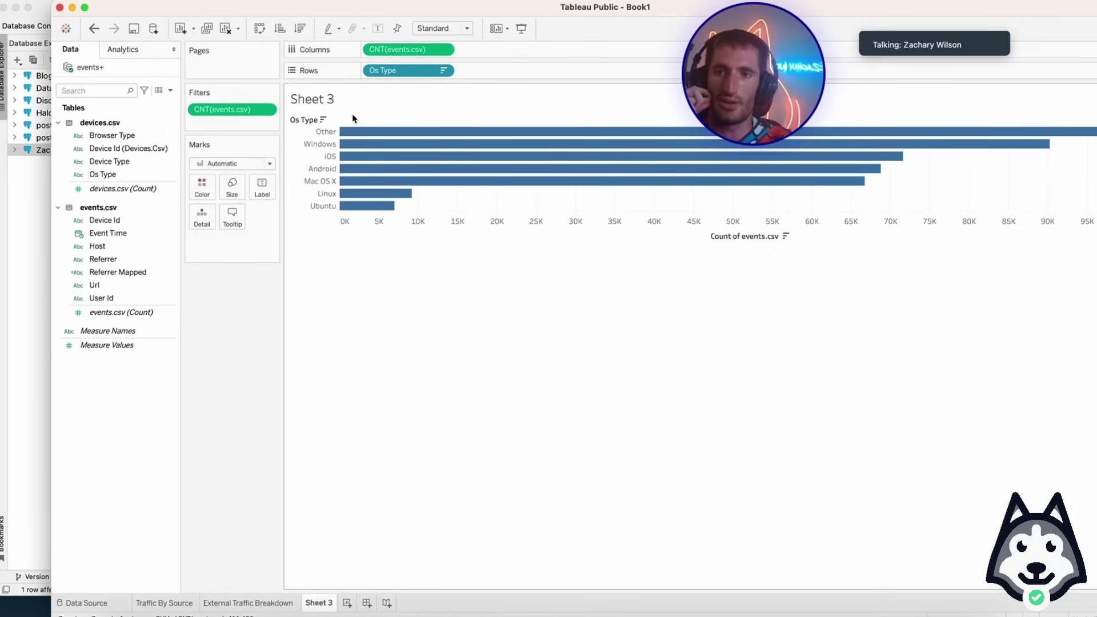
Rename Sheet 3 as Traffic By OS Type.
right_click(321, 604)
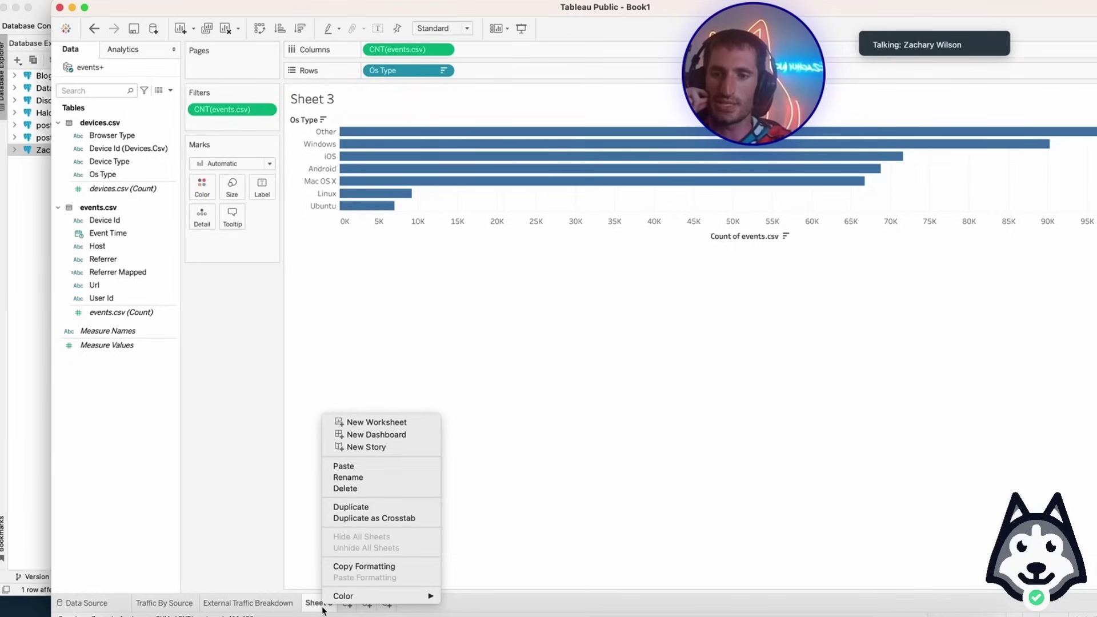
left_click(366, 473)
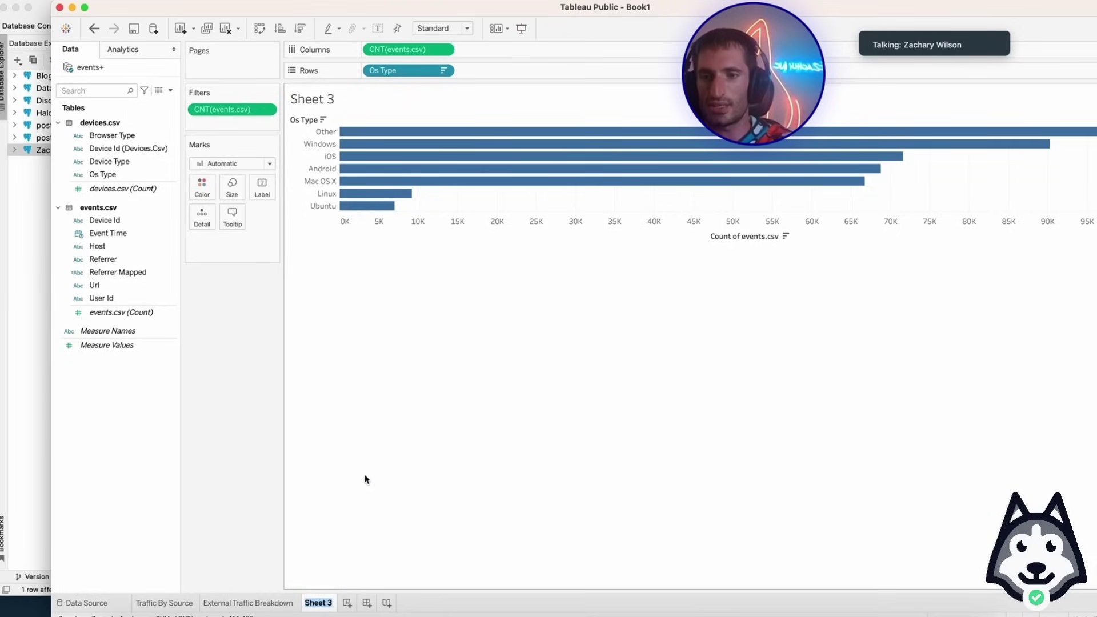
type("Traffic By OS Type")
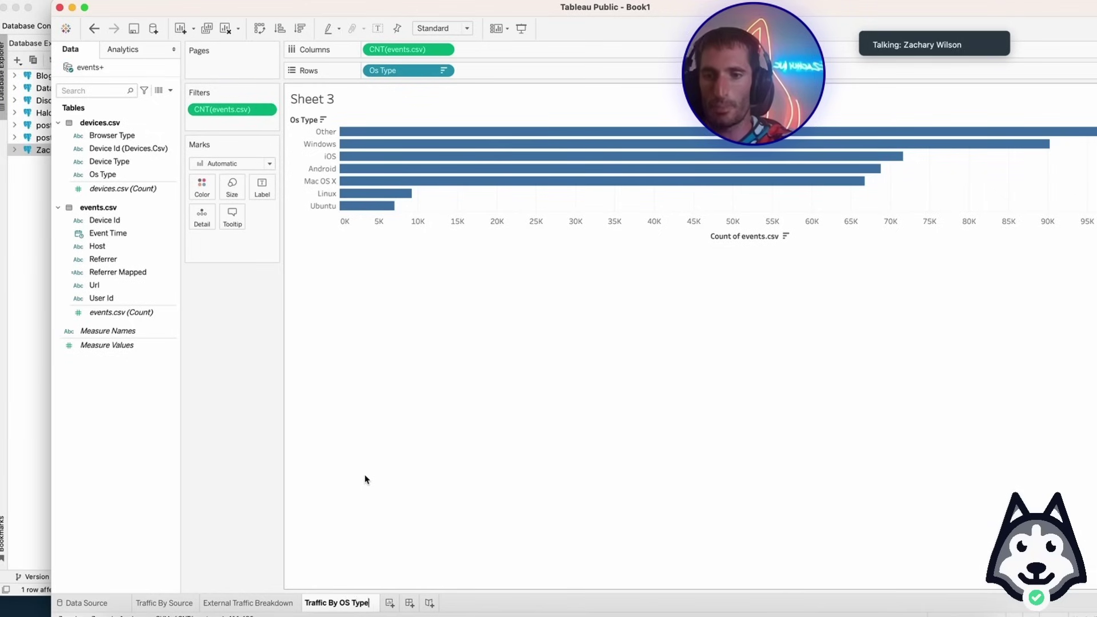
key("Return")
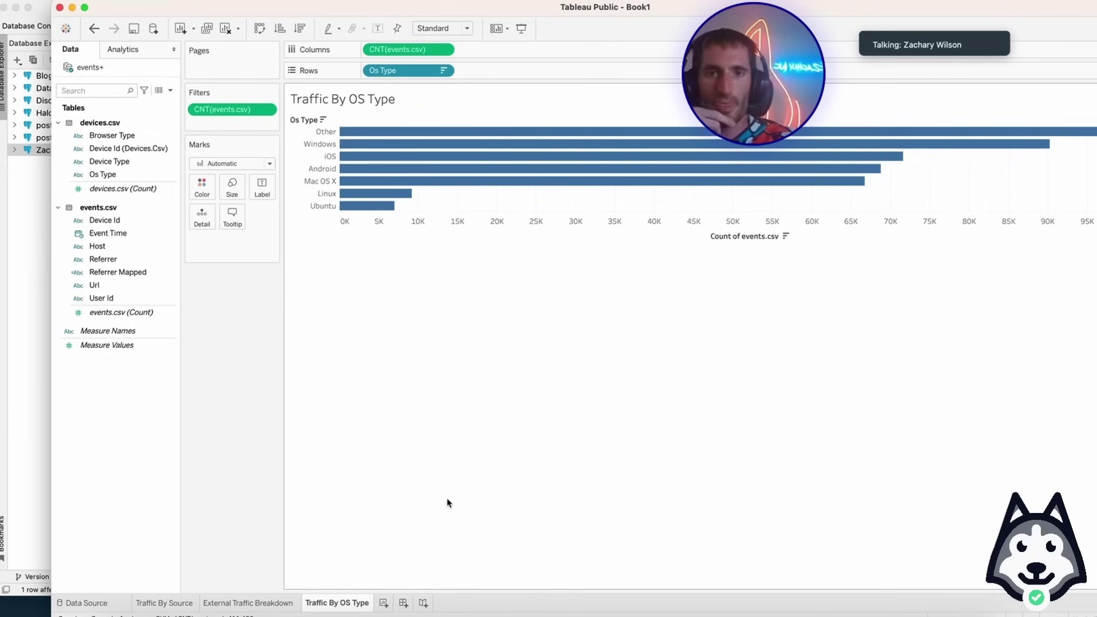
Review the Traffic By Source, External Traffic Breakdown and Traffic By OS Type worksheets in turn.
left_click(269, 603)
left_click(144, 606)
left_click(335, 607)
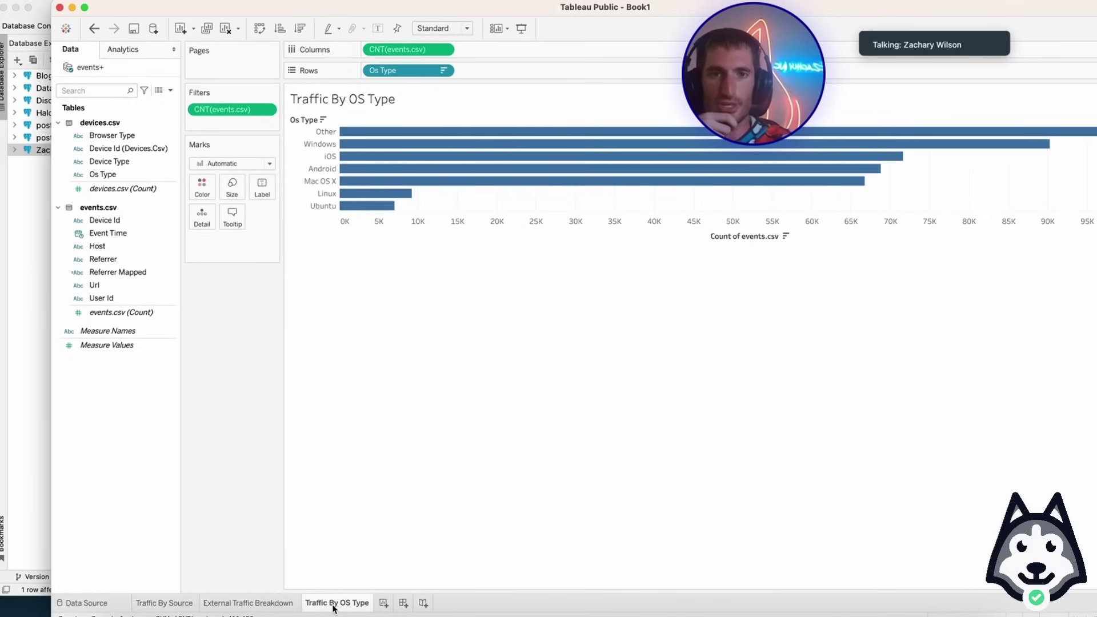
left_click(284, 605)
left_click(171, 604)
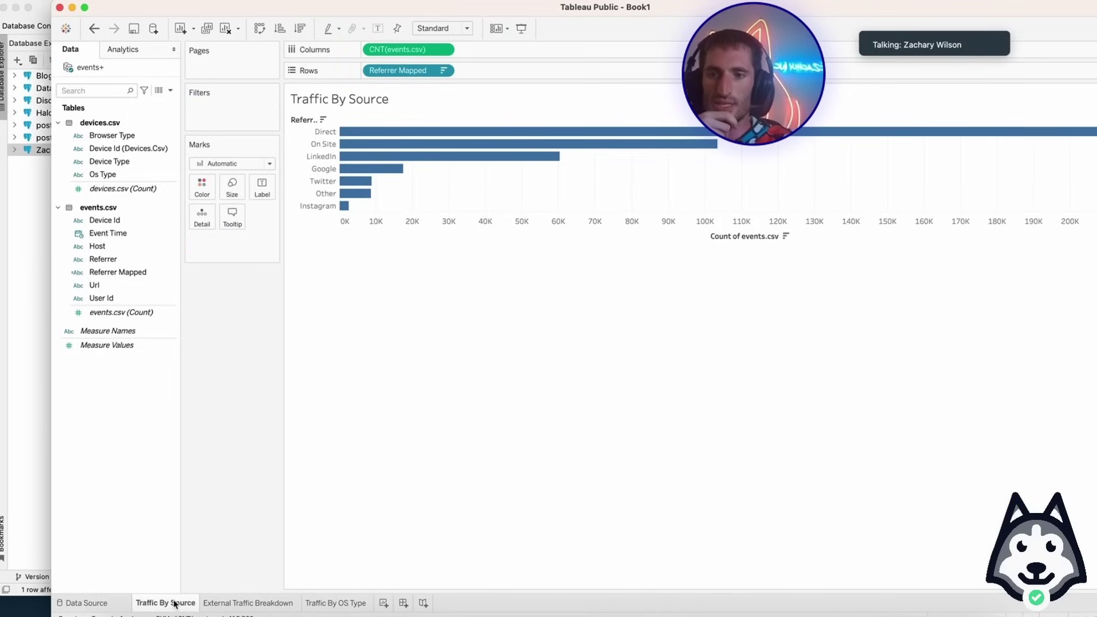
left_click(215, 605)
left_click(338, 603)
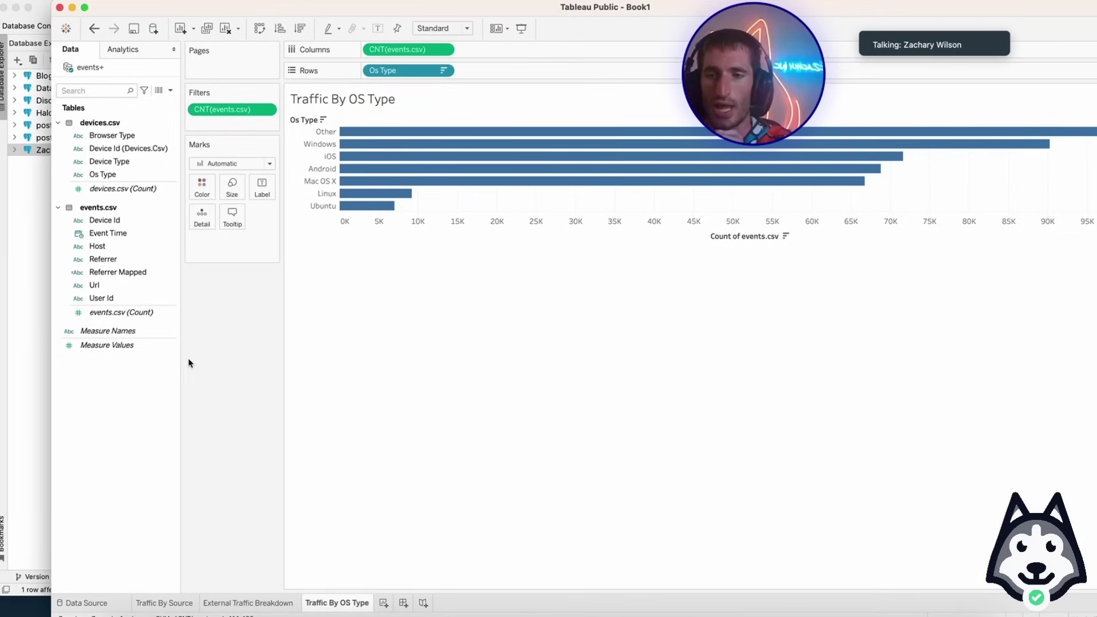
left_click(383, 604)
right_click(387, 607)
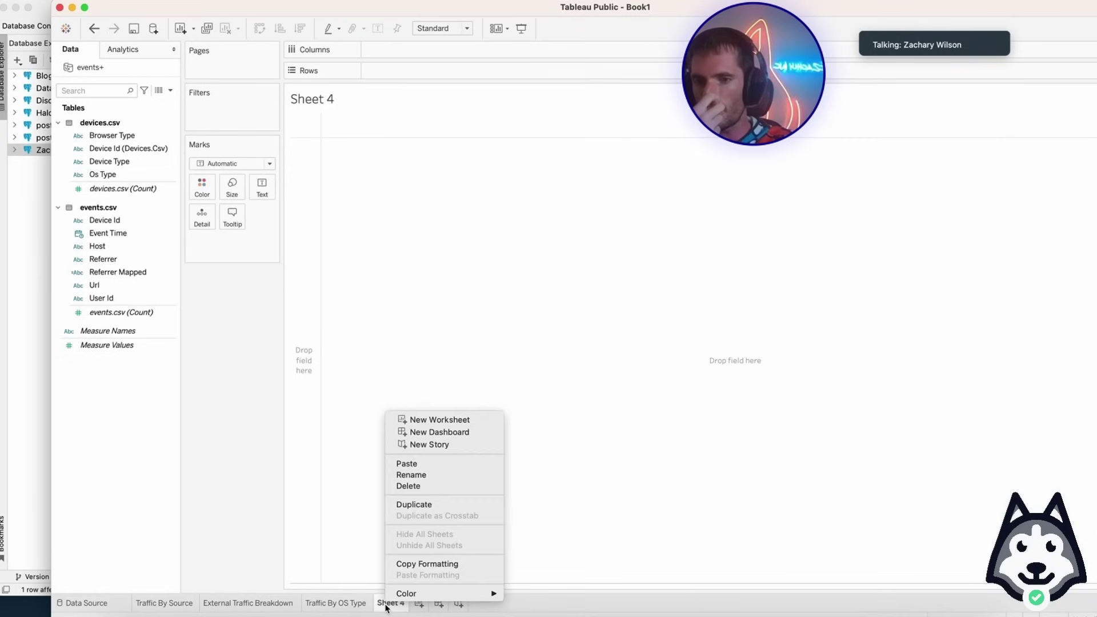
left_click(428, 487)
Create a new dashboard and set its size to Automatic.
left_click(403, 603)
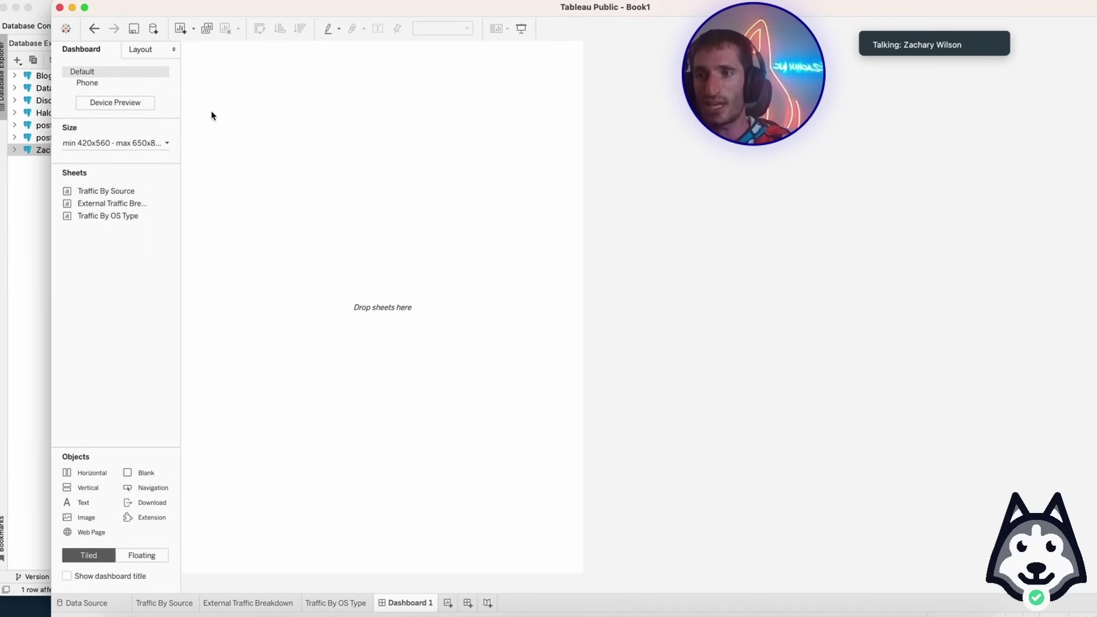
left_click(167, 149)
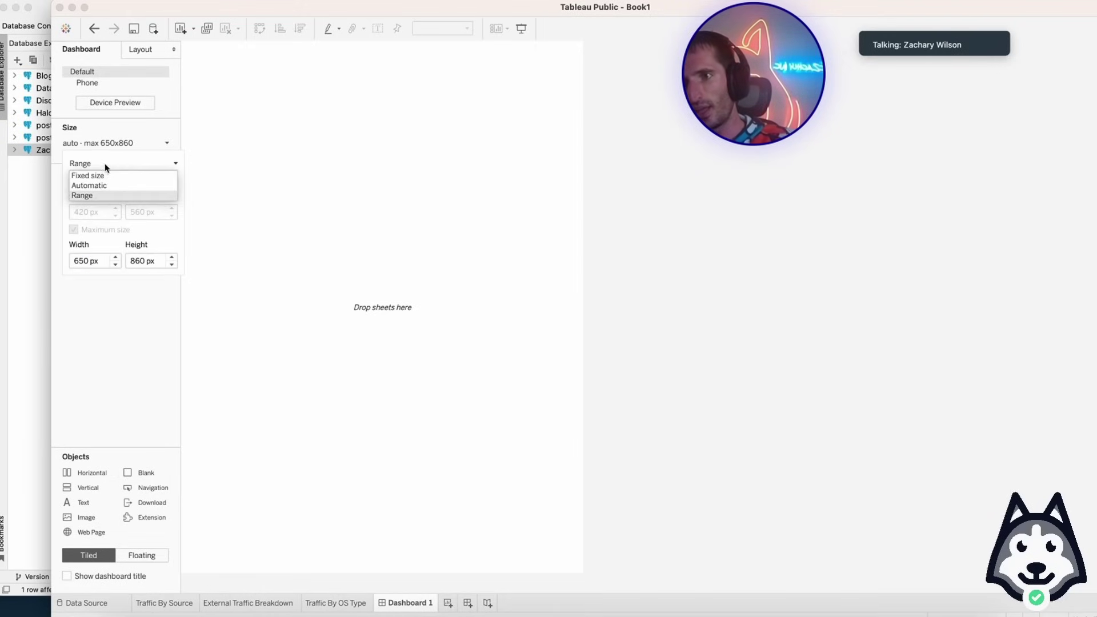
left_click(103, 185)
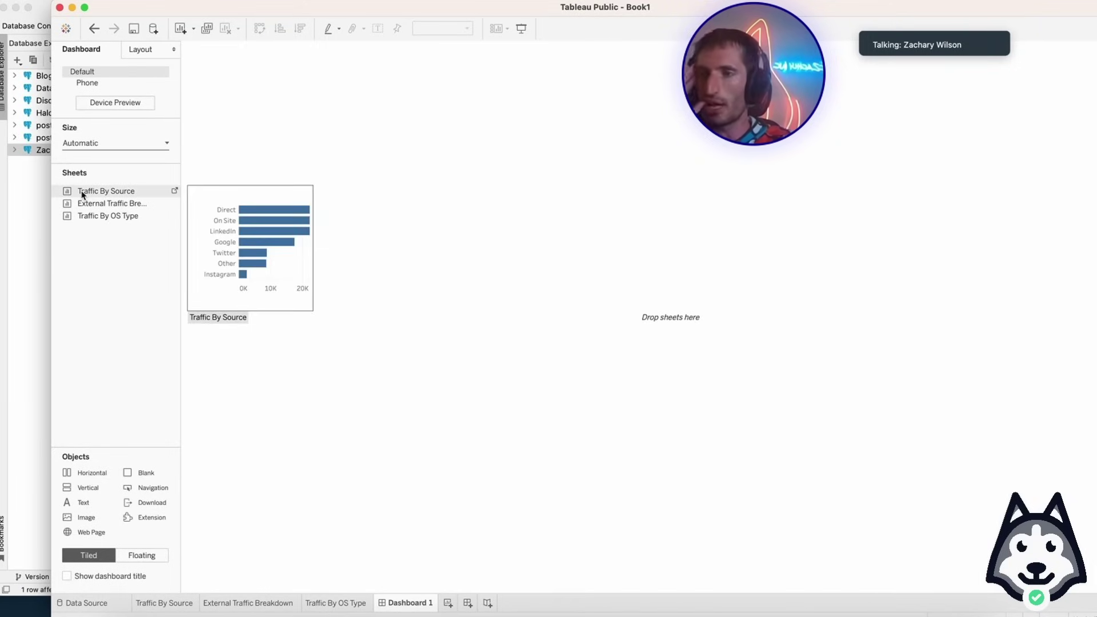
Try placing the Traffic By Source sheet on the empty dashboard, and remove it again.
left_click_drag(82, 195, 647, 297)
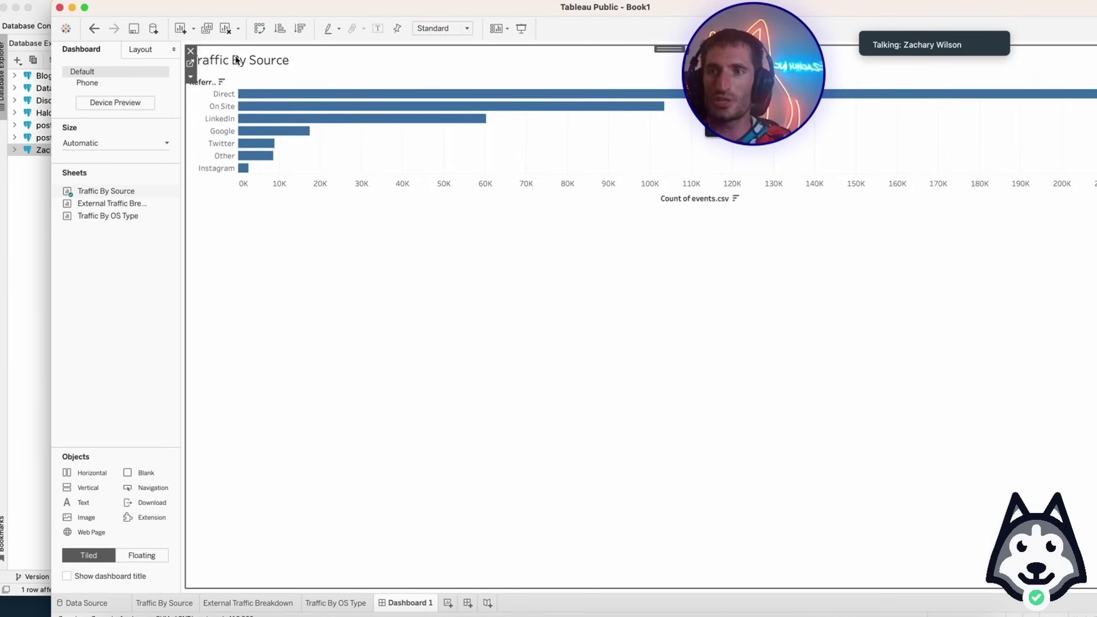
left_click(191, 51)
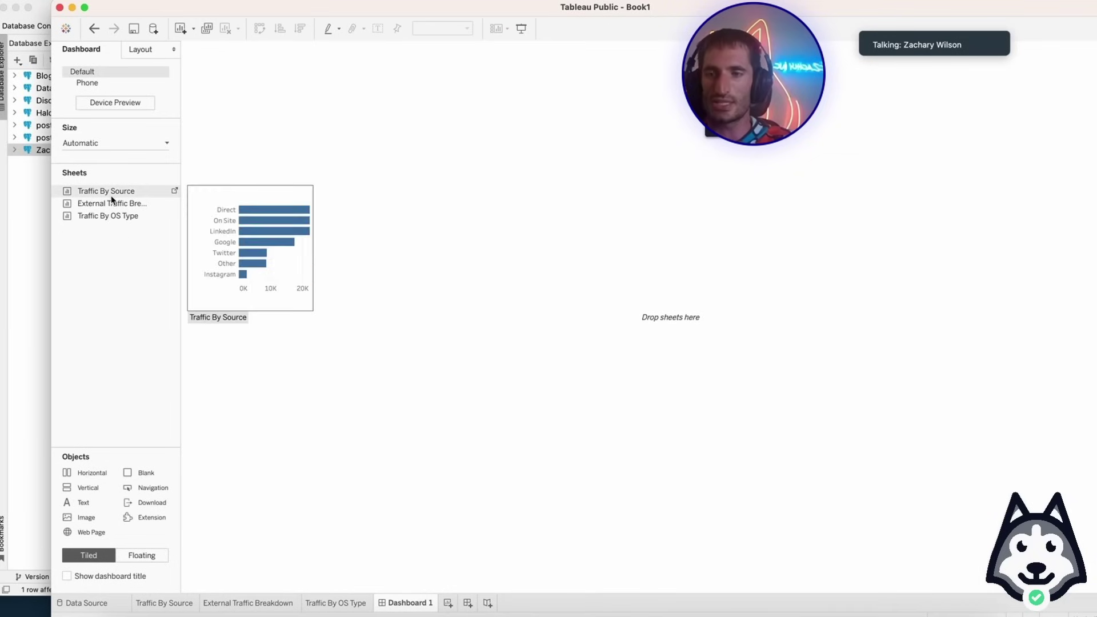
Place the External Traffic Breakdown sheet on the empty dashboard and add Traffic By OS Type to its right.
left_click_drag(135, 204, 558, 213)
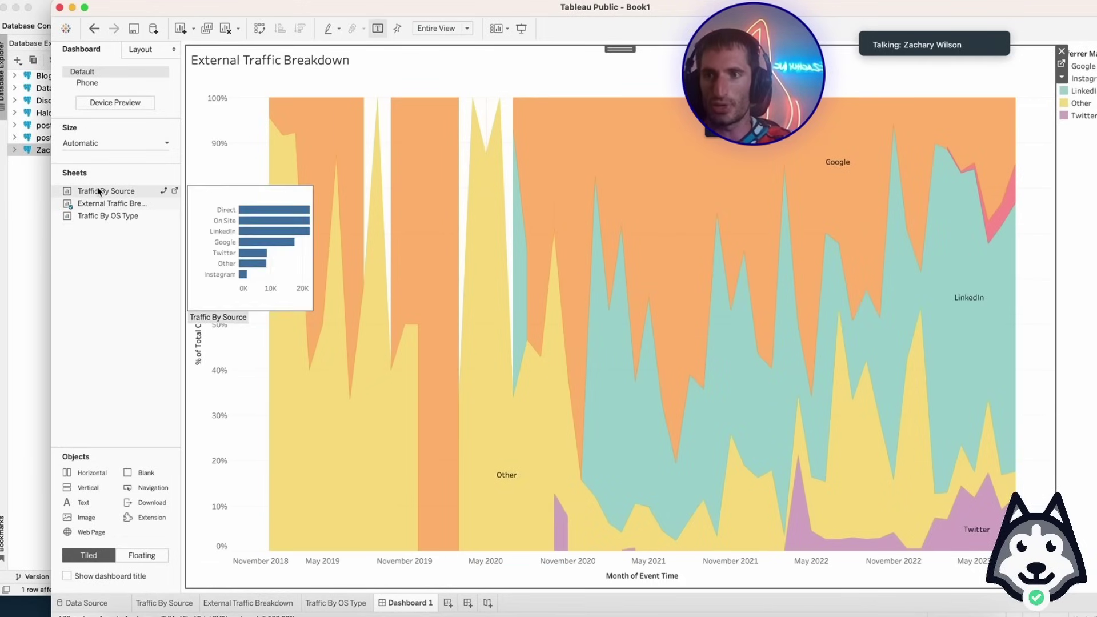
mouse_move(95, 223)
left_mouse_down()
mouse_move(612, 182)
mouse_move(1038, 166)
left_mouse_up()
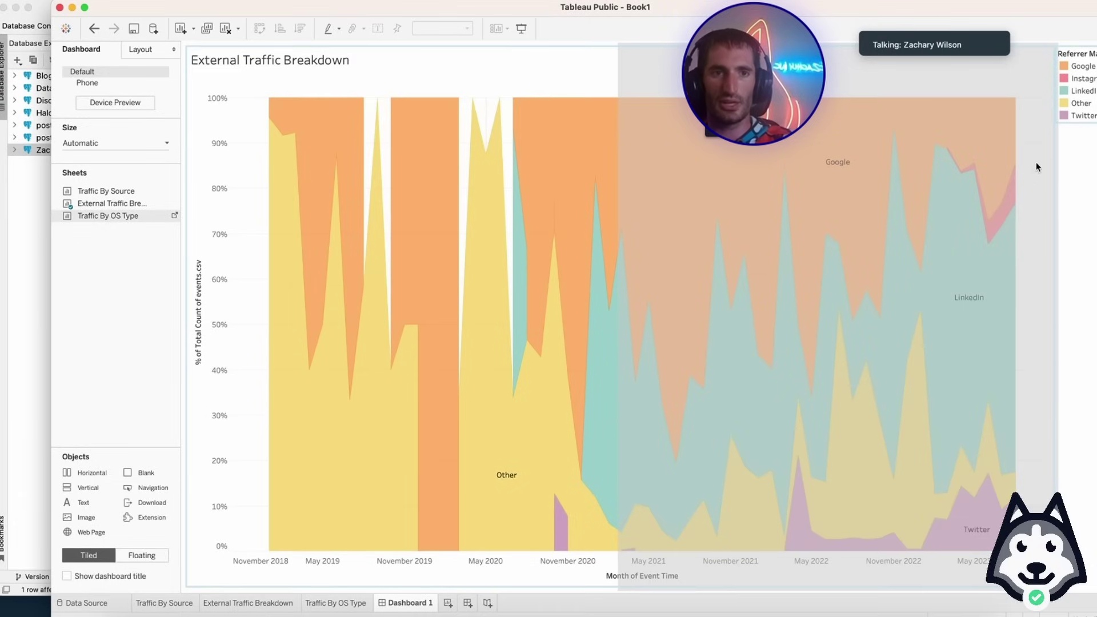
left_click_drag(1033, 109, 1032, 108)
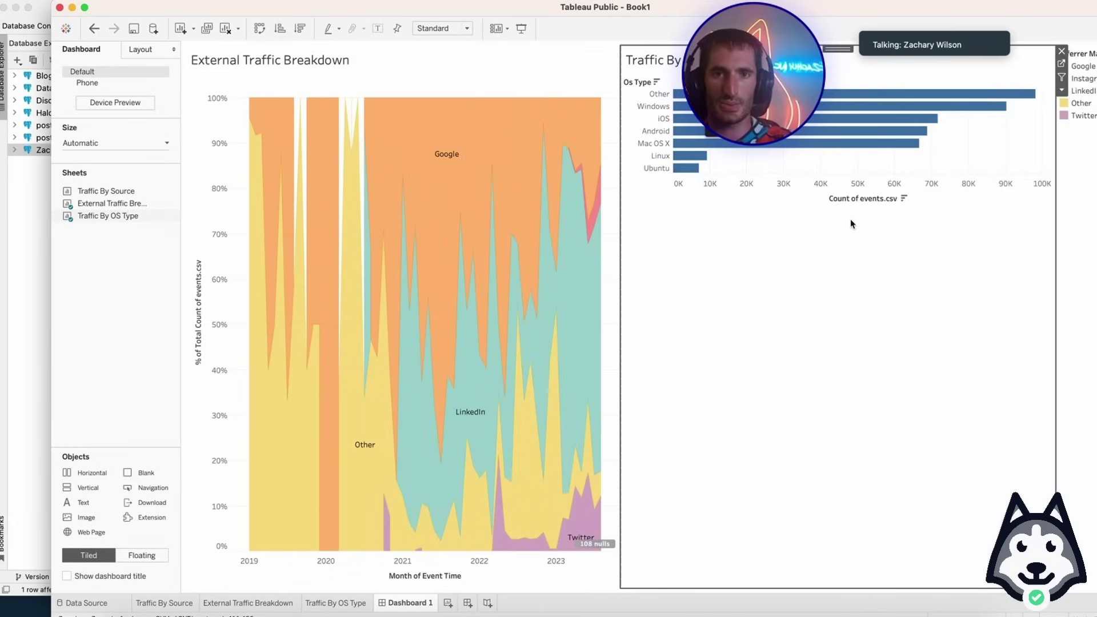
left_click_drag(739, 70, 509, 71)
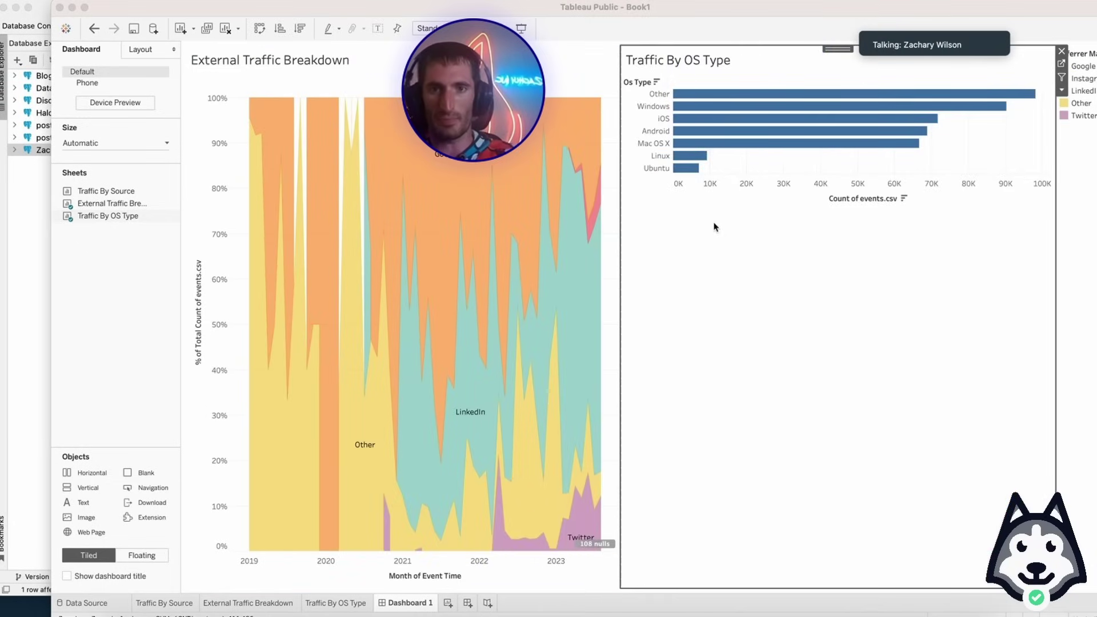
Widen External Traffic Breakdown by narrowing the Traffic By OS Type column, and place Traffic By Source beneath Traffic By OS Type.
left_click_drag(618, 257, 835, 283)
mouse_move(95, 194)
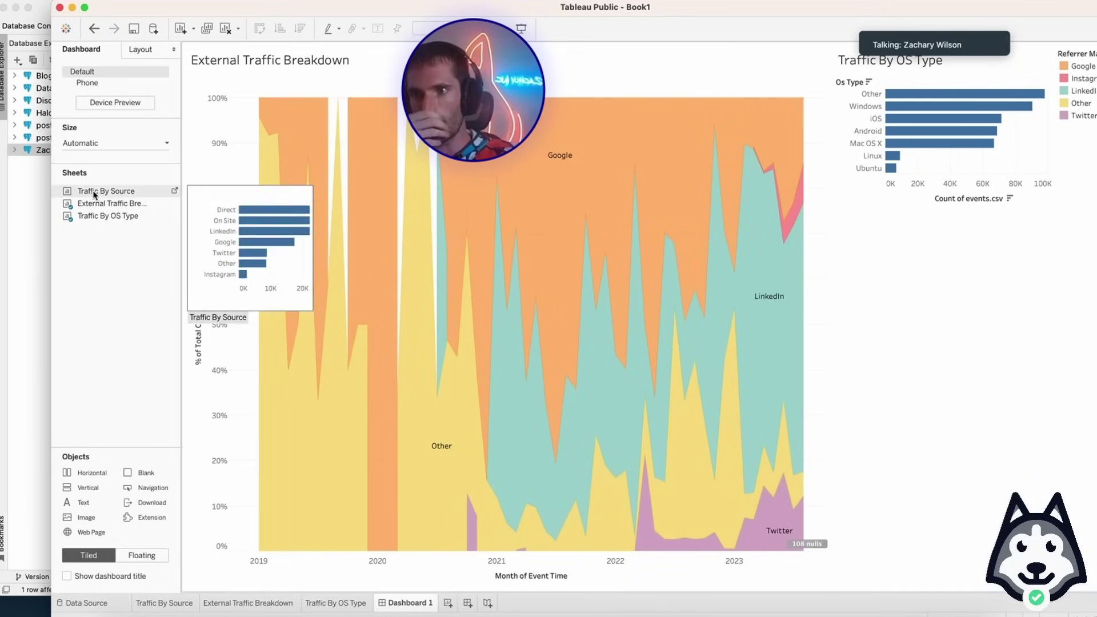
left_click_drag(95, 194, 960, 340)
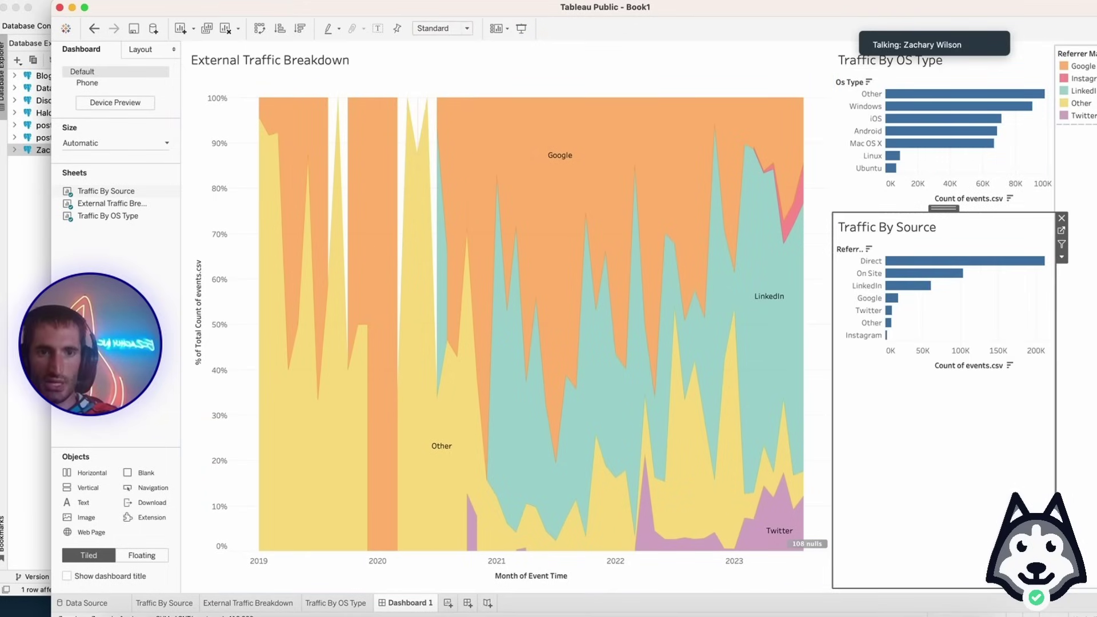
left_click(1030, 71)
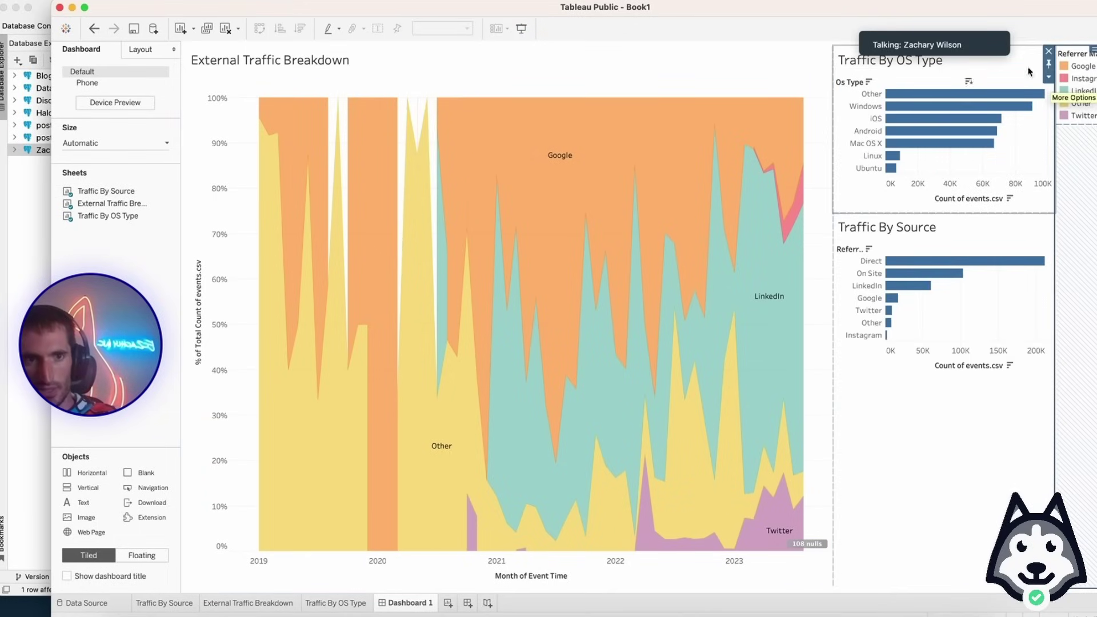
left_click_drag(972, 29, 770, 1)
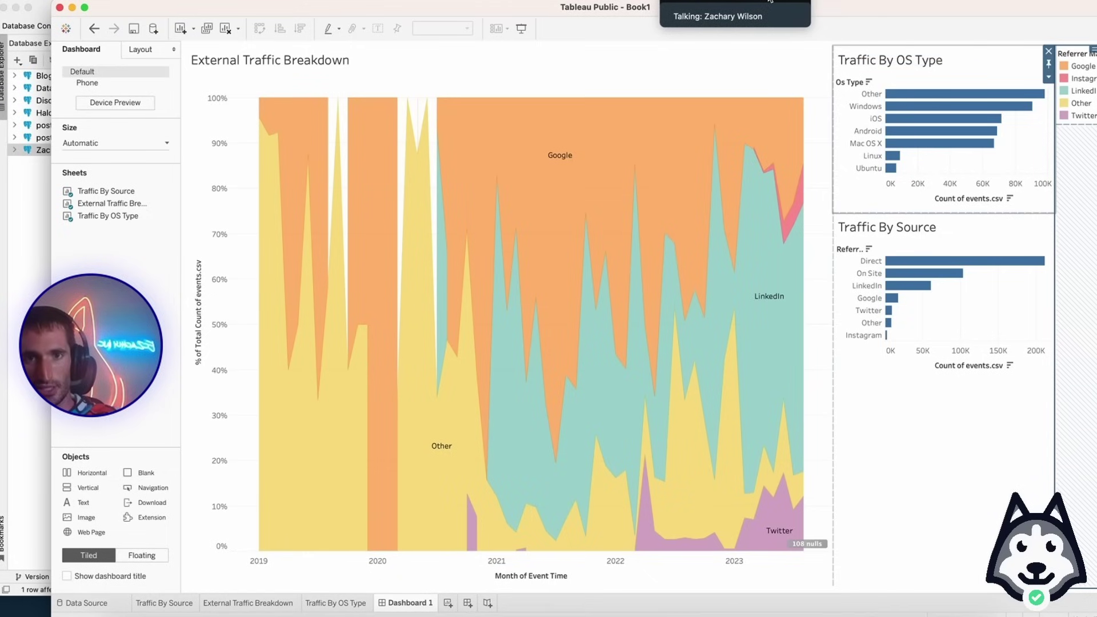
left_click(1049, 79)
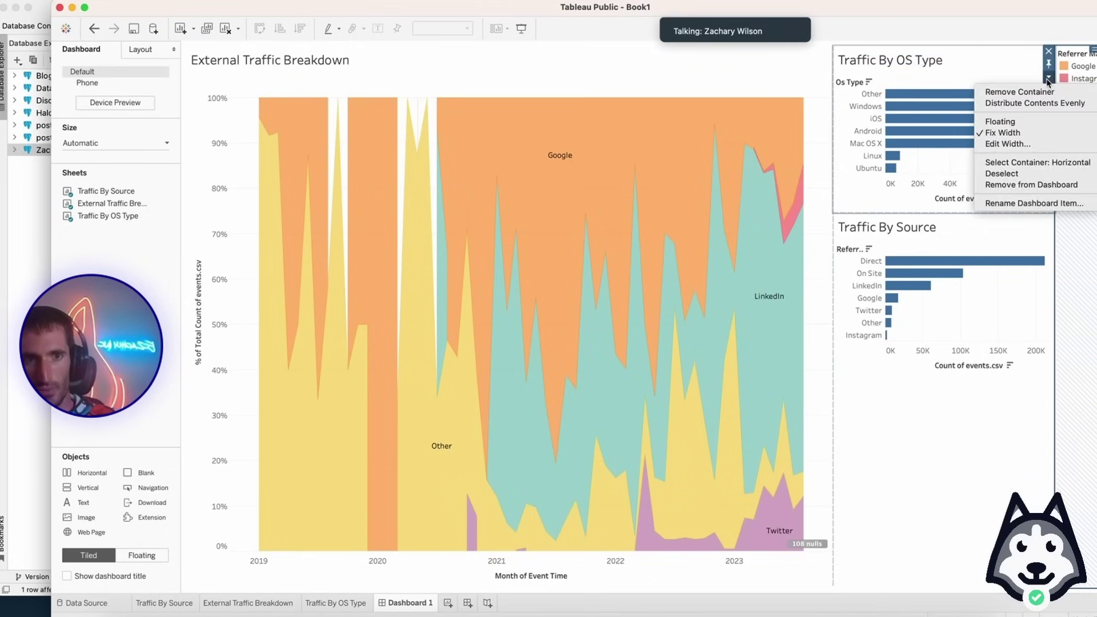
left_click(991, 68)
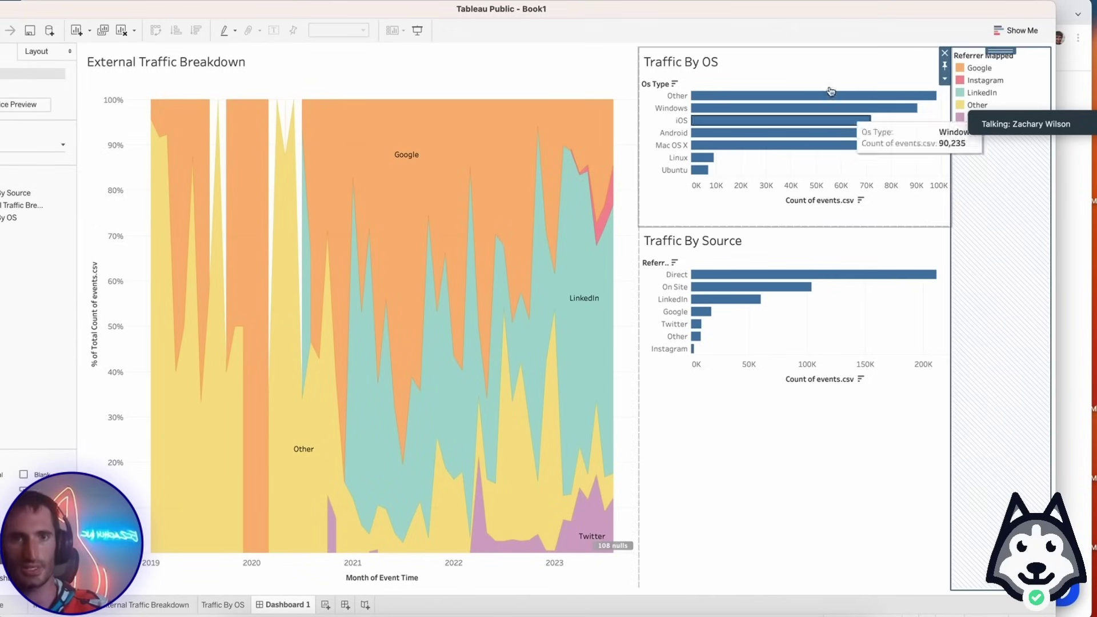
Filter the dashboard by Windows, iOS, Android and Linux in turn from the Traffic By OS chart to compare the traffic breakdowns.
left_click(727, 108)
left_click(727, 108)
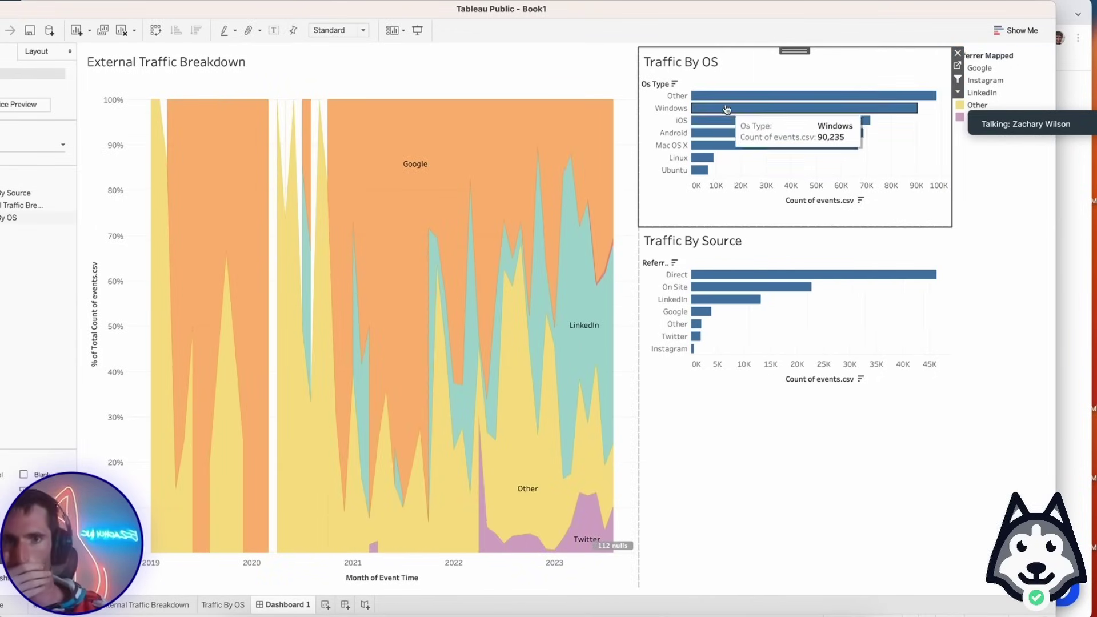
left_click(718, 121)
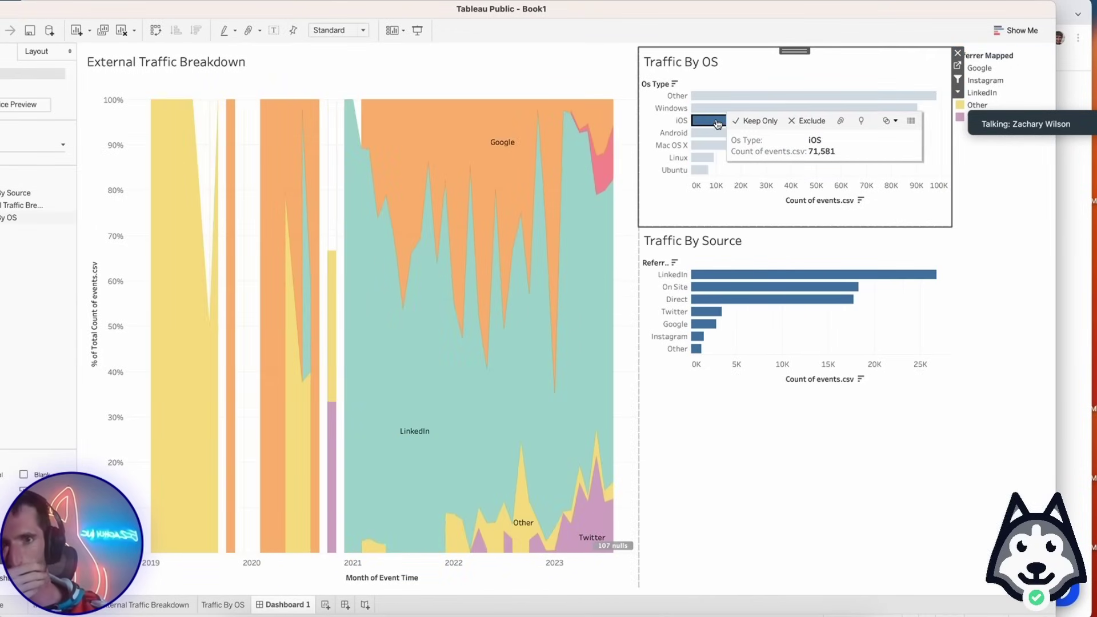
left_click(717, 122)
left_click(712, 133)
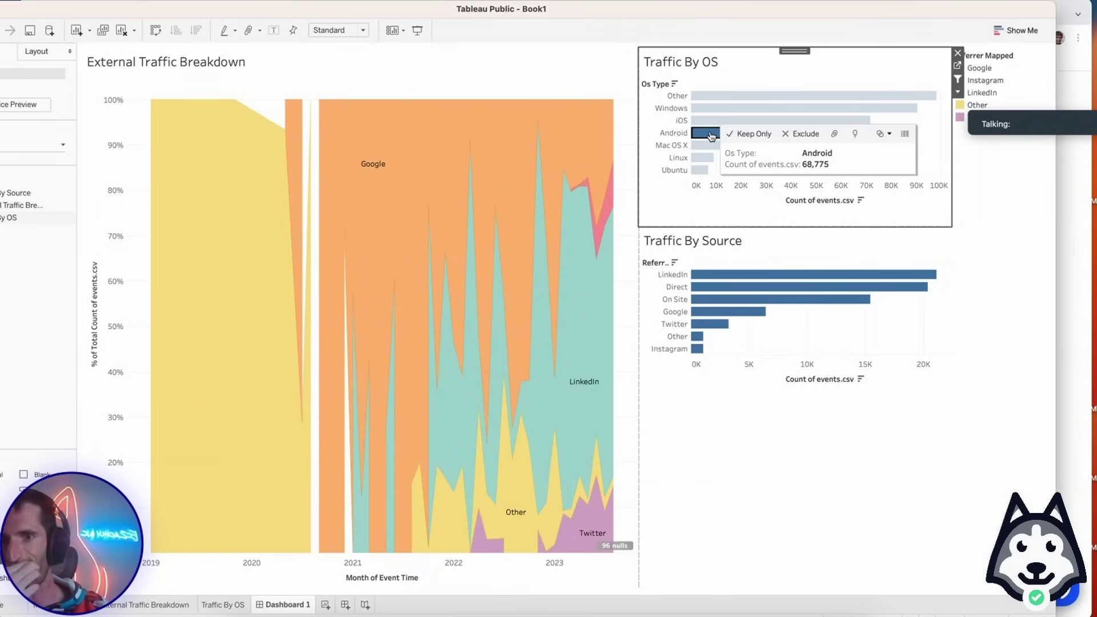
left_click(711, 135)
left_click(702, 158)
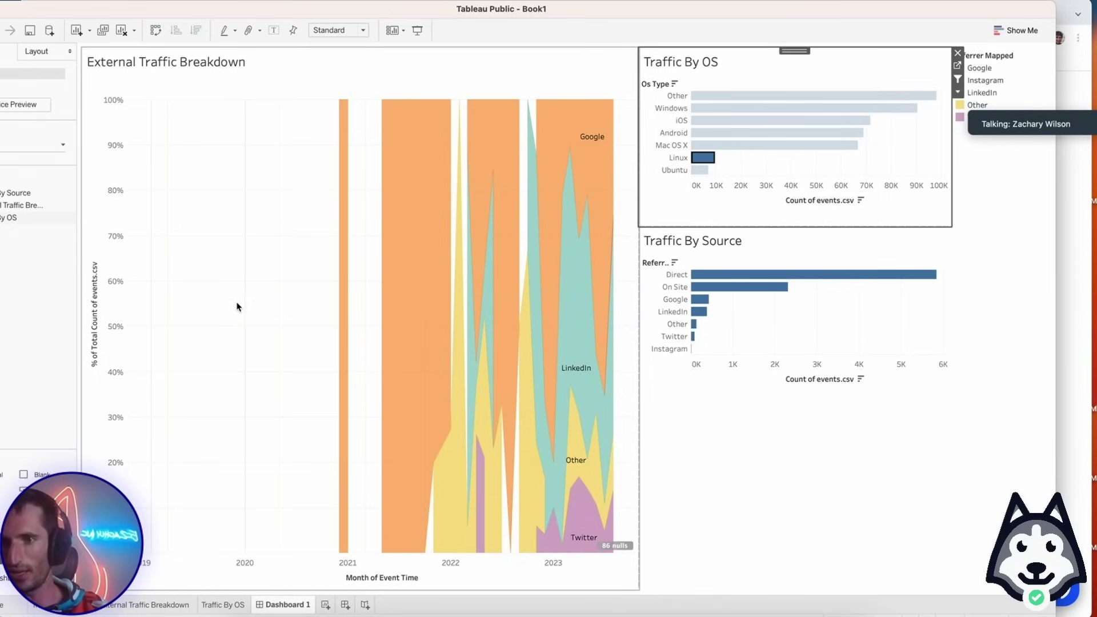
Compare the dashboard filtered by Mac OS X, iOS and Android in the Traffic By OS chart, and clear the selection.
left_click(718, 146)
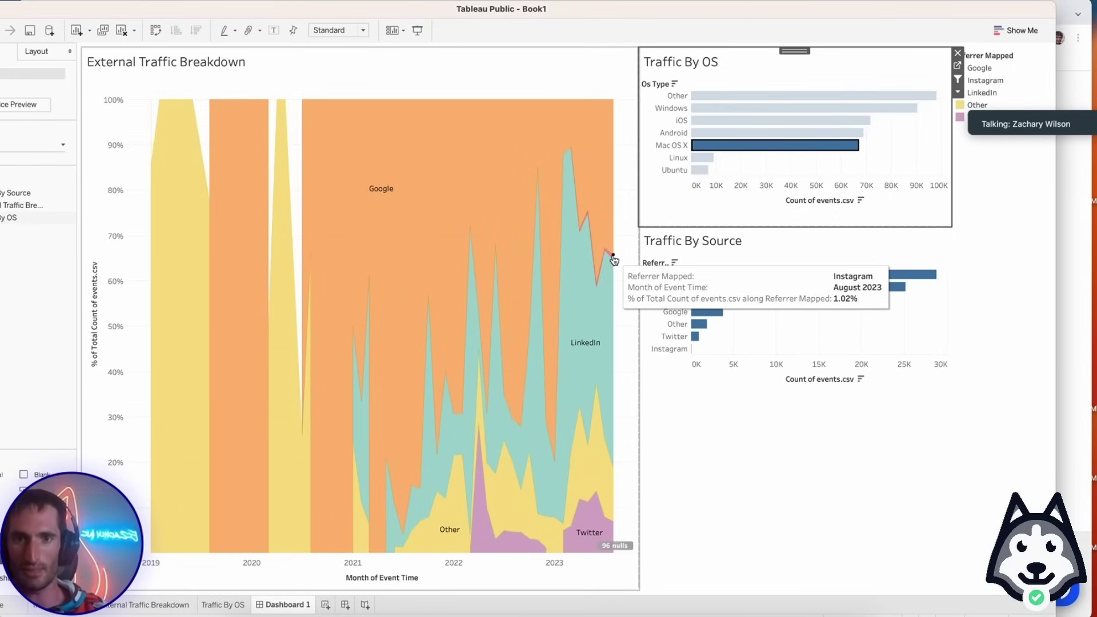
left_click(759, 149)
left_click(737, 120)
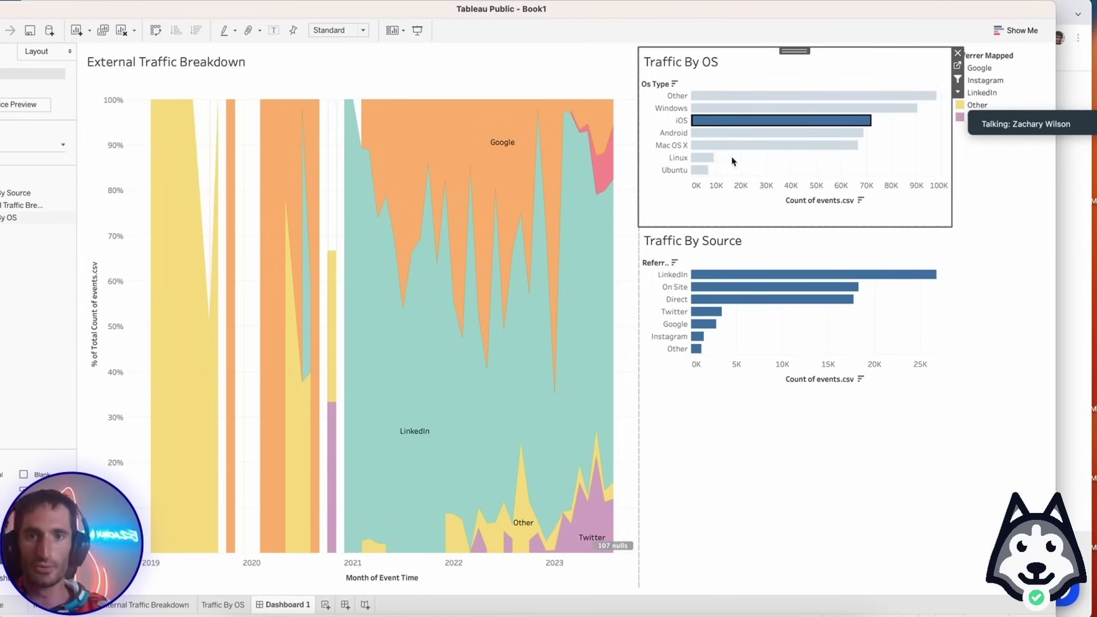
key("Escape")
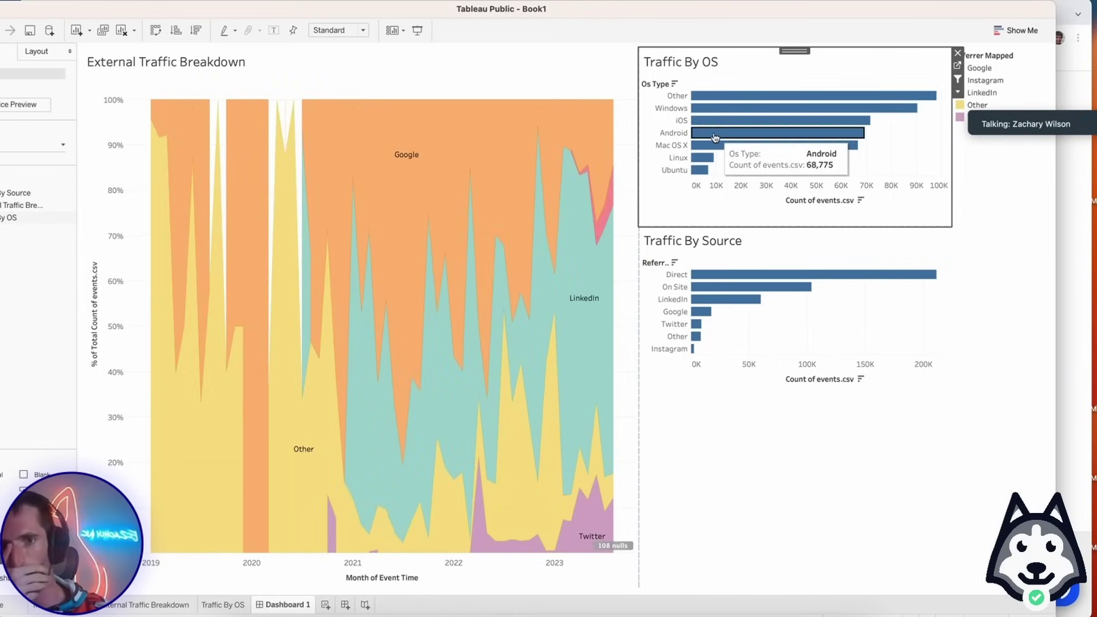
left_click(714, 137)
left_click(715, 136)
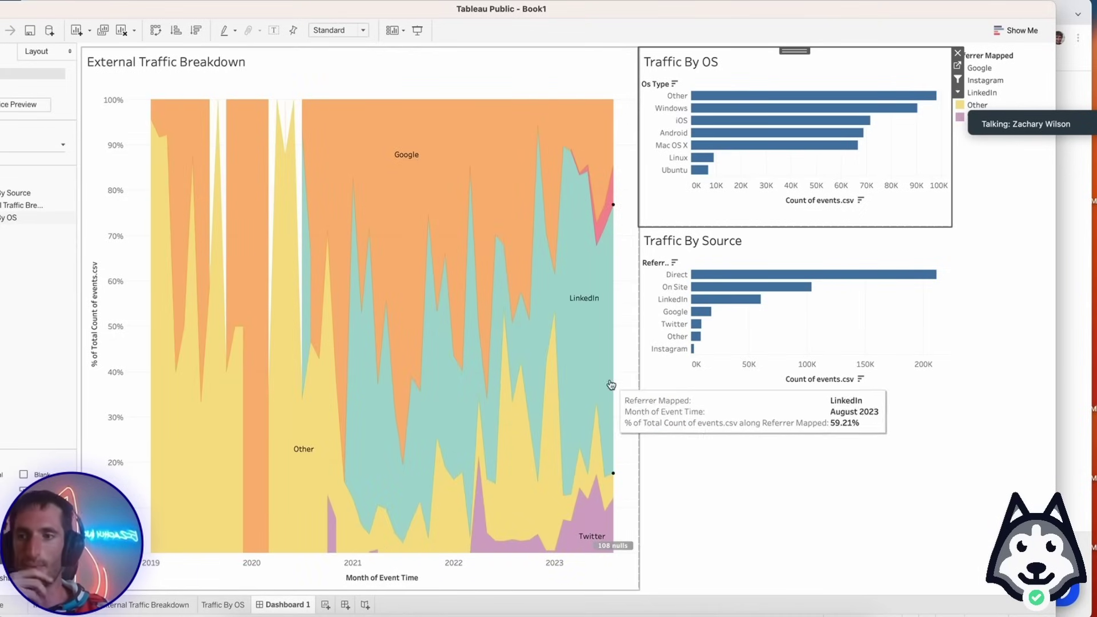
Duplicate the External Traffic Breakdown worksheet and clear the percent-of-total table calculation from the copy's event count.
left_click(154, 606)
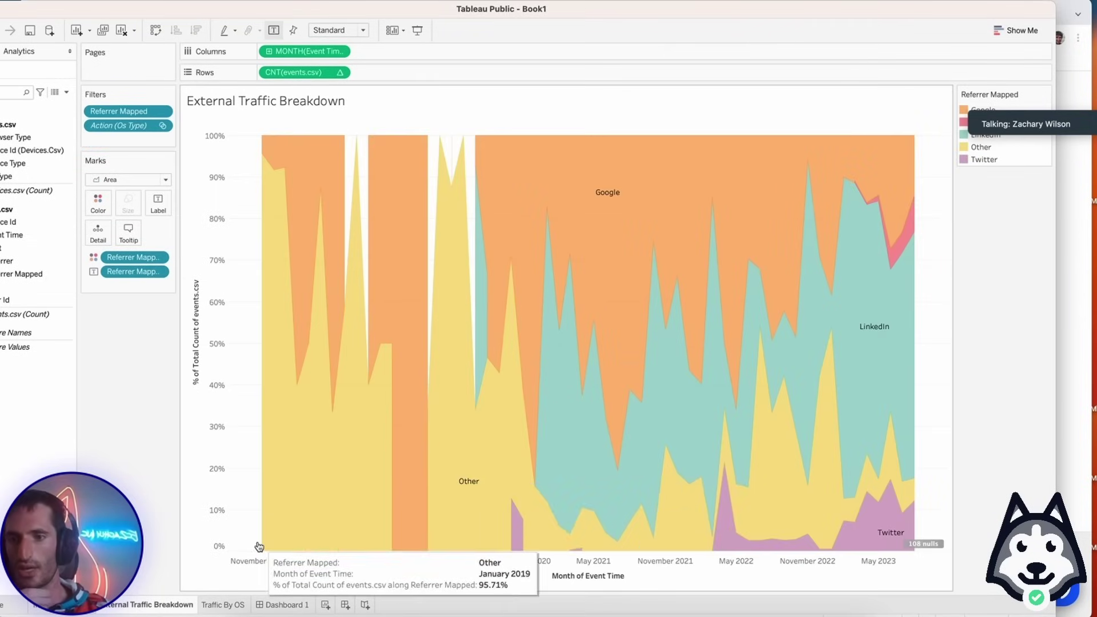
right_click(143, 606)
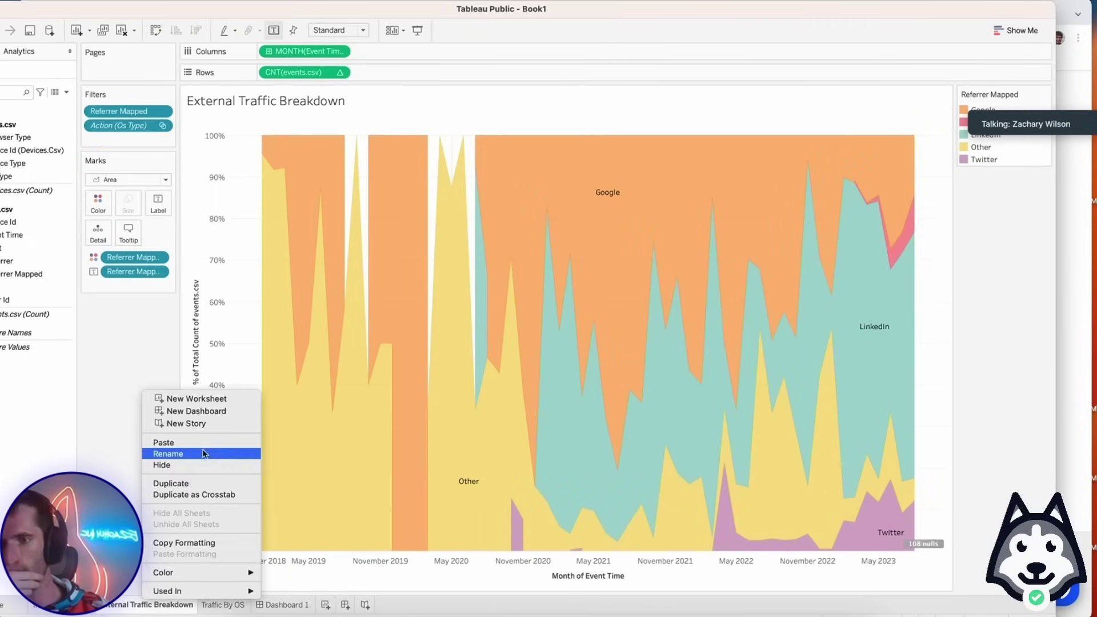
left_click(192, 482)
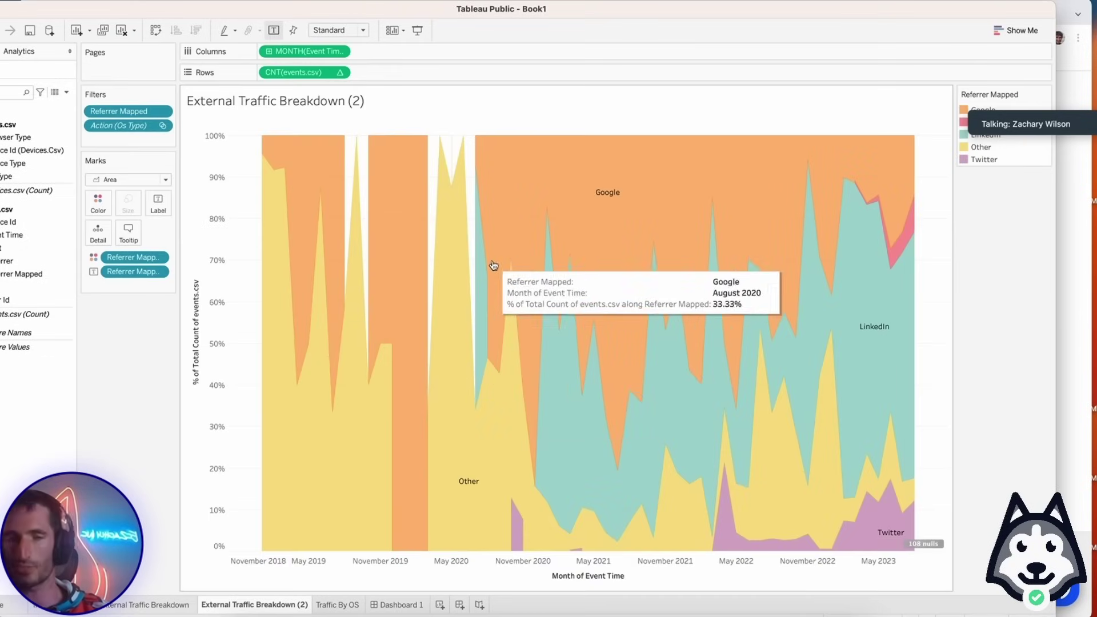
left_click(340, 72)
left_click(341, 236)
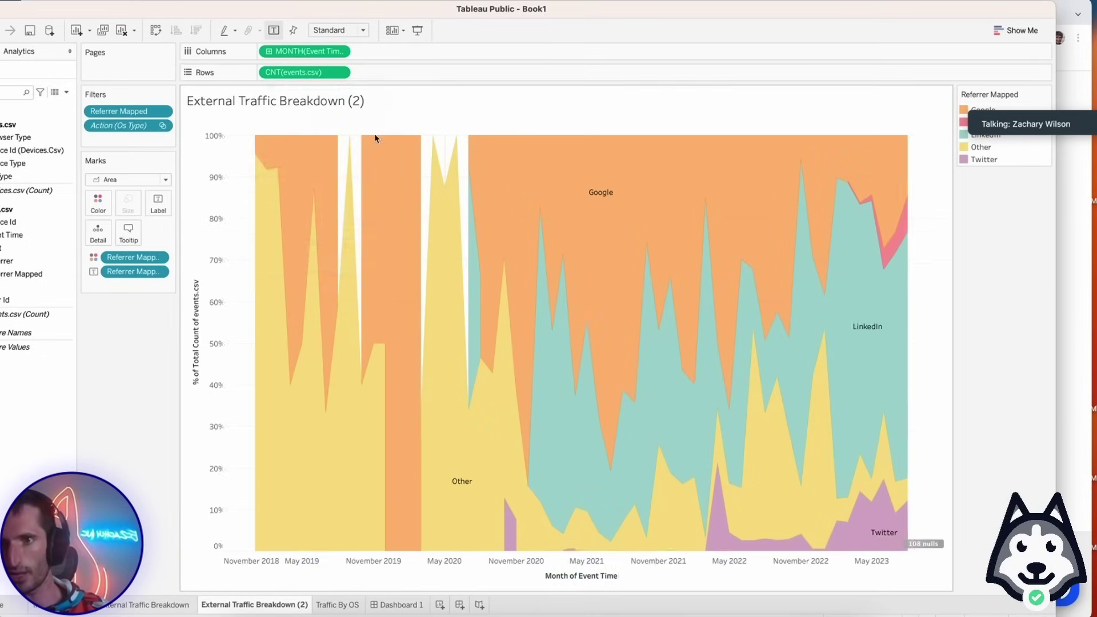
Change the duplicated worksheet's stacked area chart to a continuous line chart.
left_click_drag(1063, 103, 1064, 196)
left_click(1017, 28)
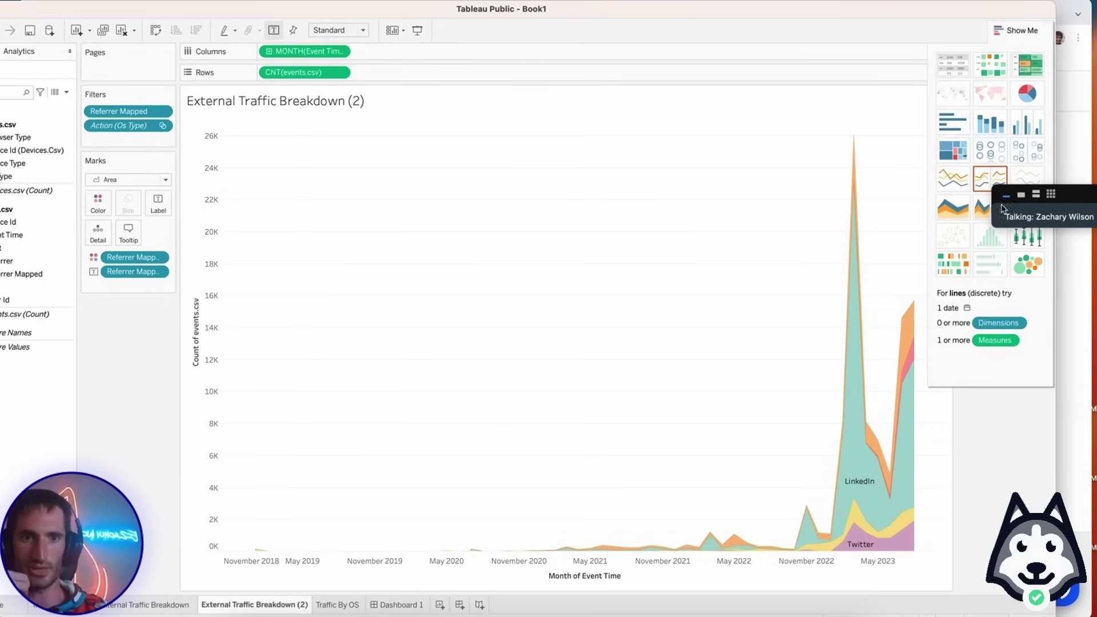
left_click(950, 179)
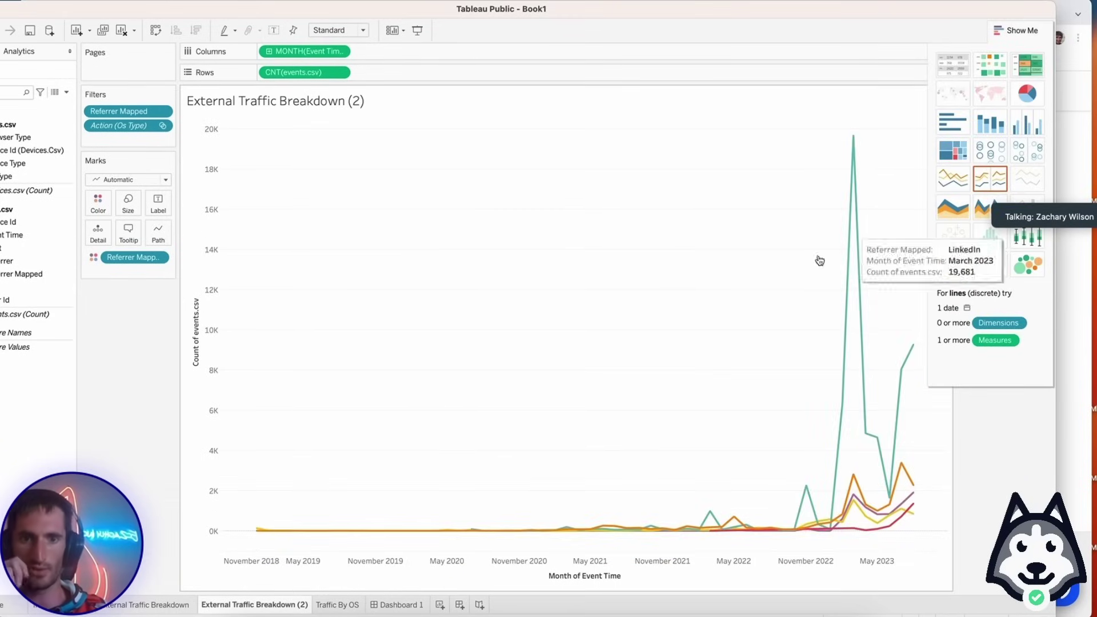
left_click(1023, 31)
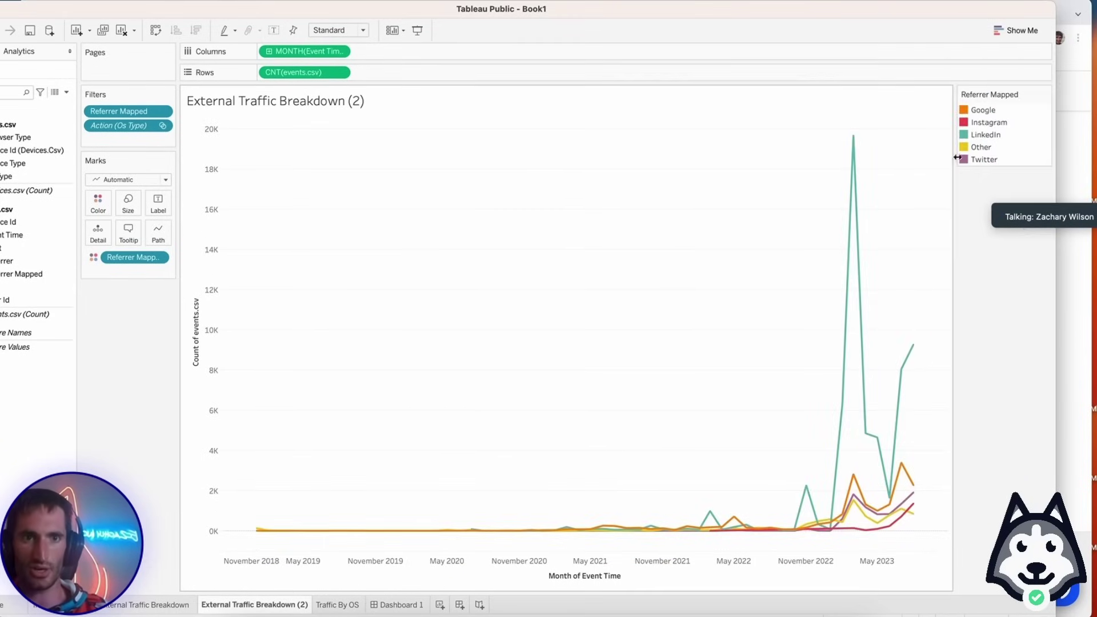
Rename the duplicated worksheet as Total Traffic and remove its Referrer Mapped filter.
right_click(278, 606)
left_click(303, 474)
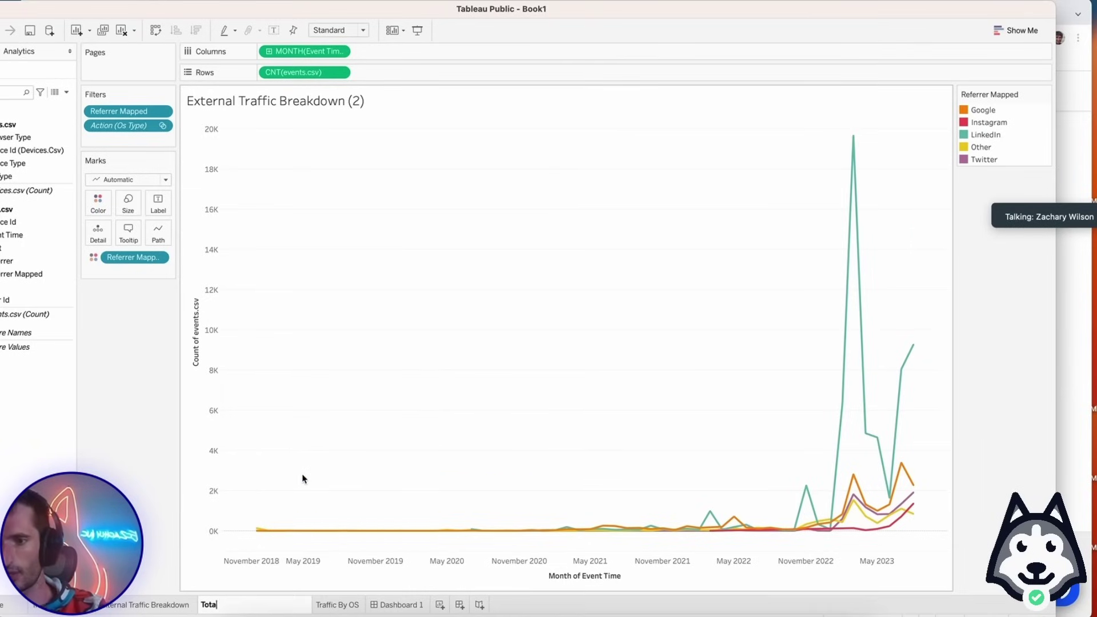
key("Return")
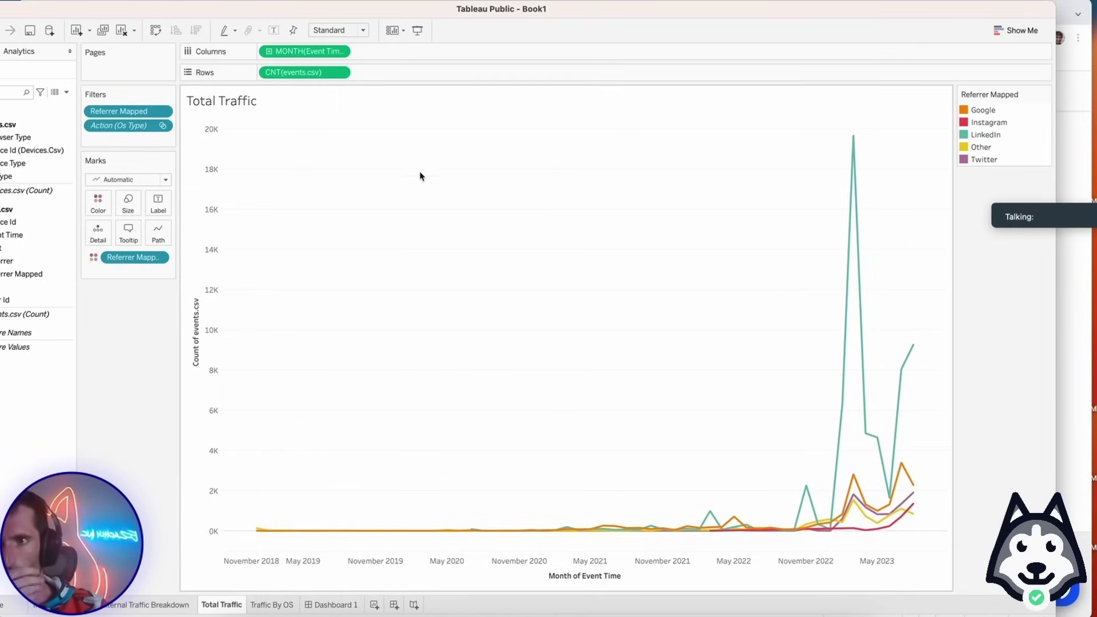
left_click_drag(136, 110, 29, 133)
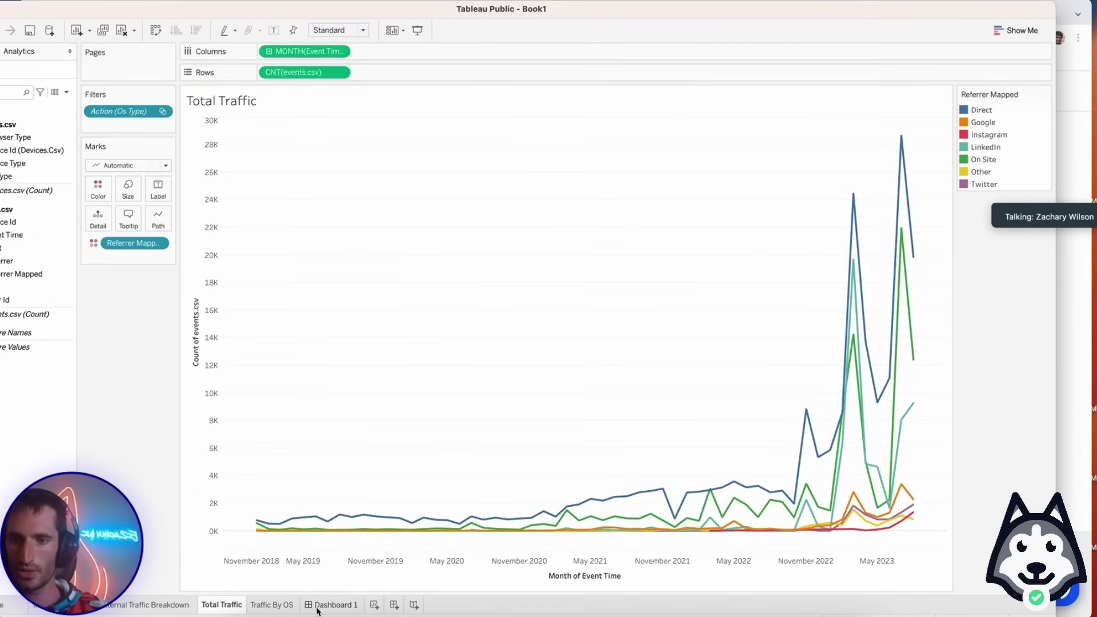
Place the Total Traffic sheet above External Traffic Breakdown on Dashboard 1.
left_click(348, 611)
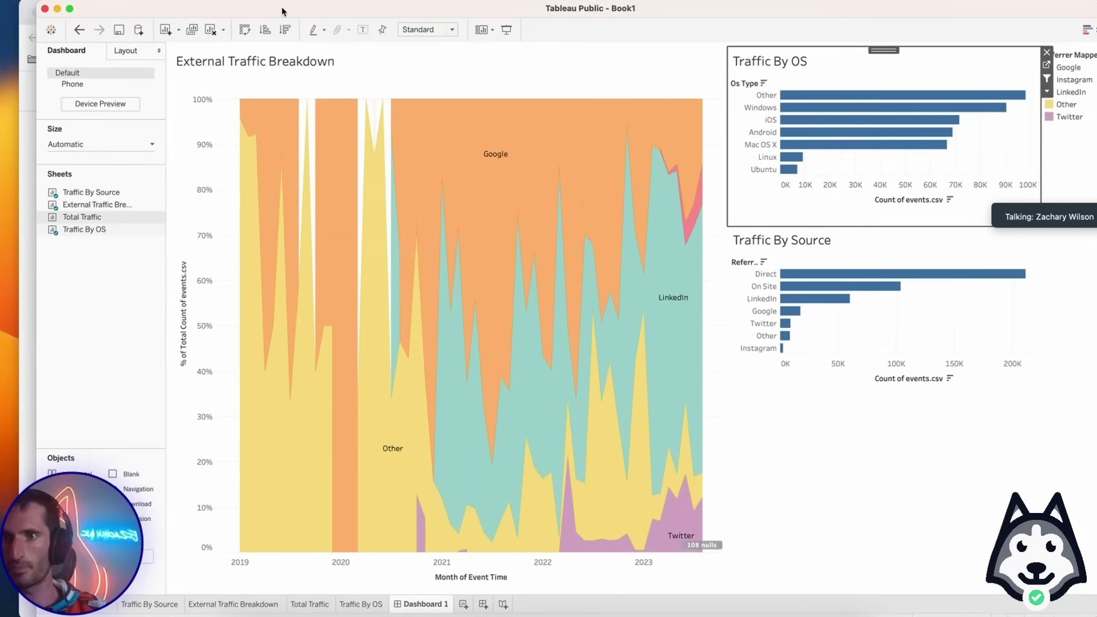
left_click_drag(1, 217, 381, 148)
left_click_drag(472, 148, 476, 136)
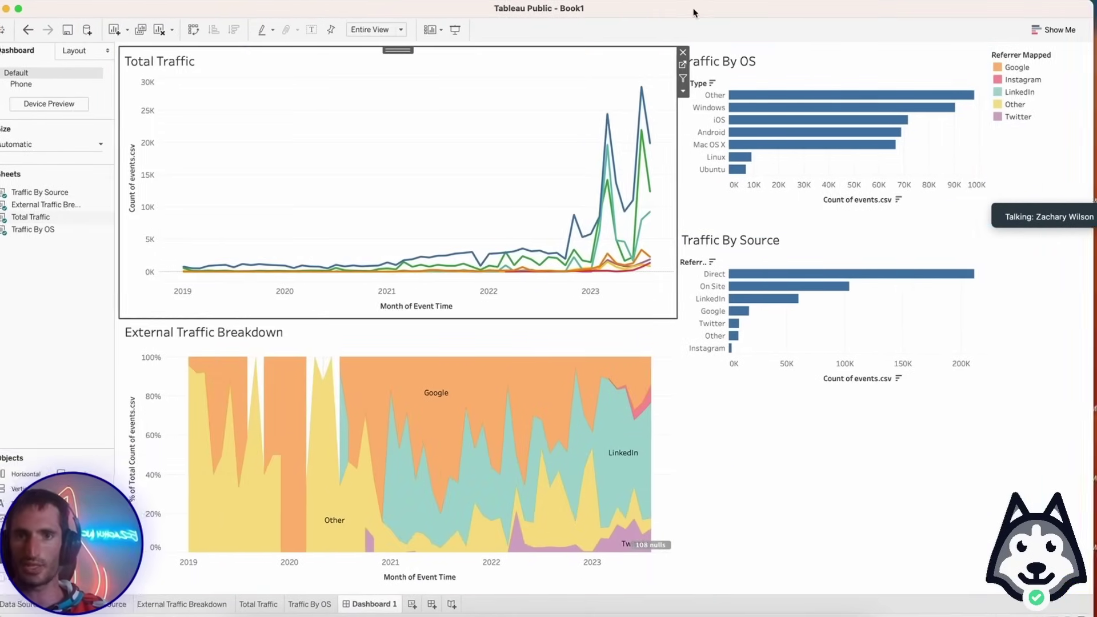
left_click(786, 445)
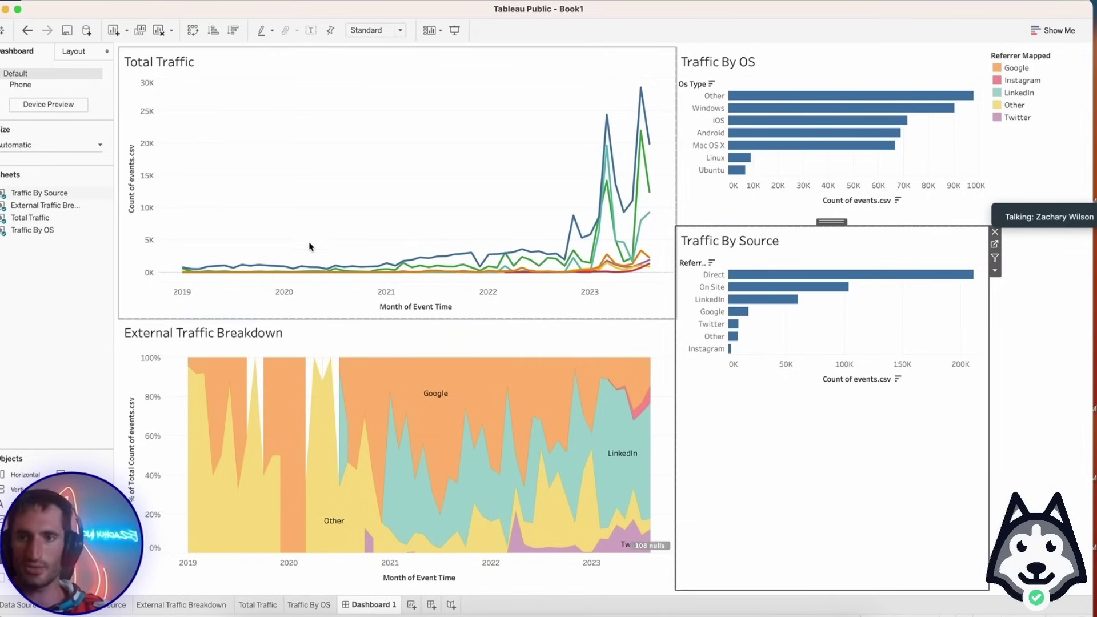
Filter the dashboard by iOS, Windows and Other in turn from the Traffic By OS chart, clearing each selection.
mouse_move(779, 116)
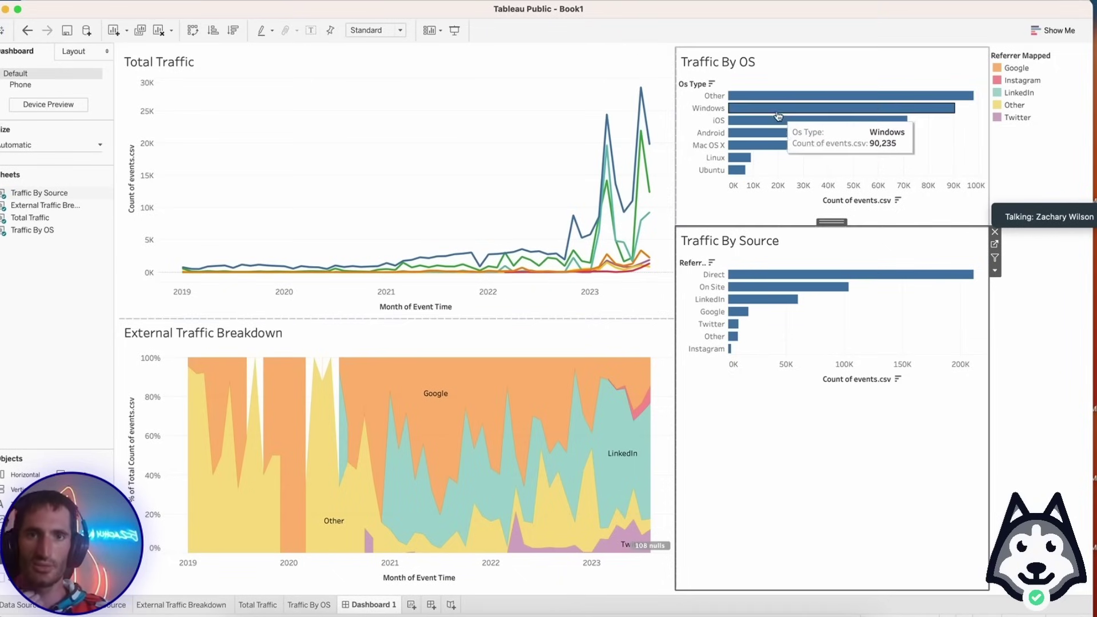
left_click(771, 120)
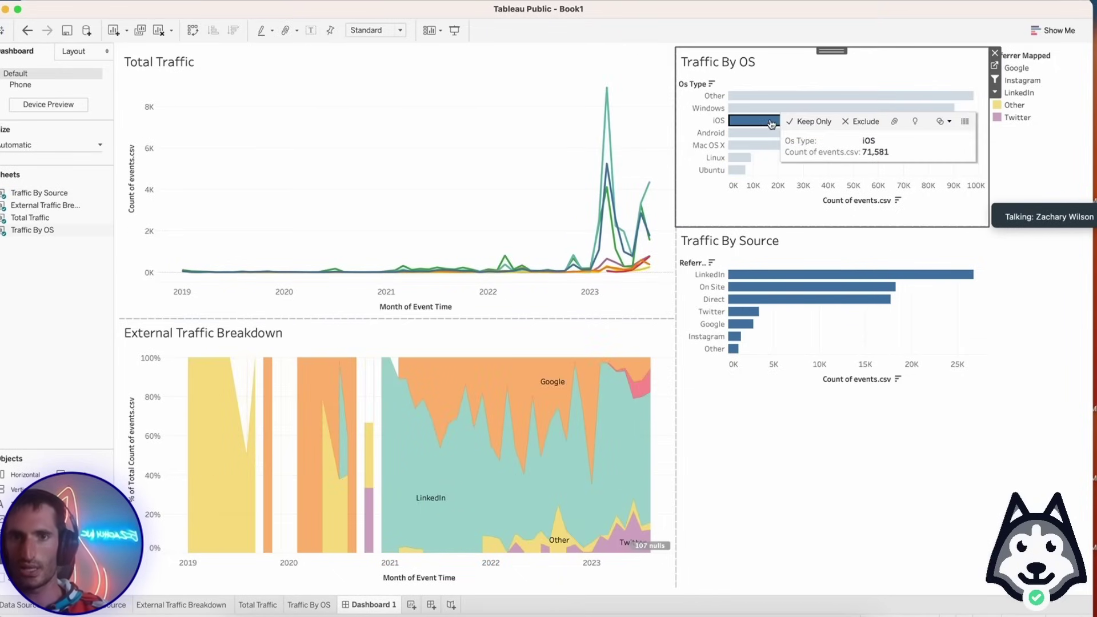
left_click(771, 120)
left_click(768, 110)
left_click(767, 111)
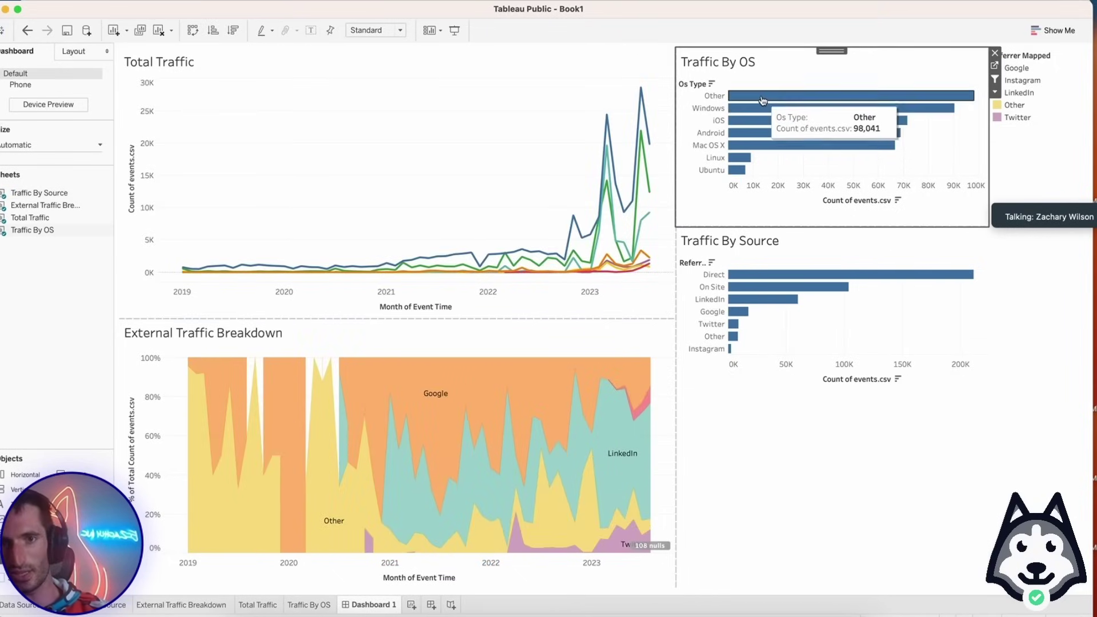
left_click(762, 97)
left_click(763, 99)
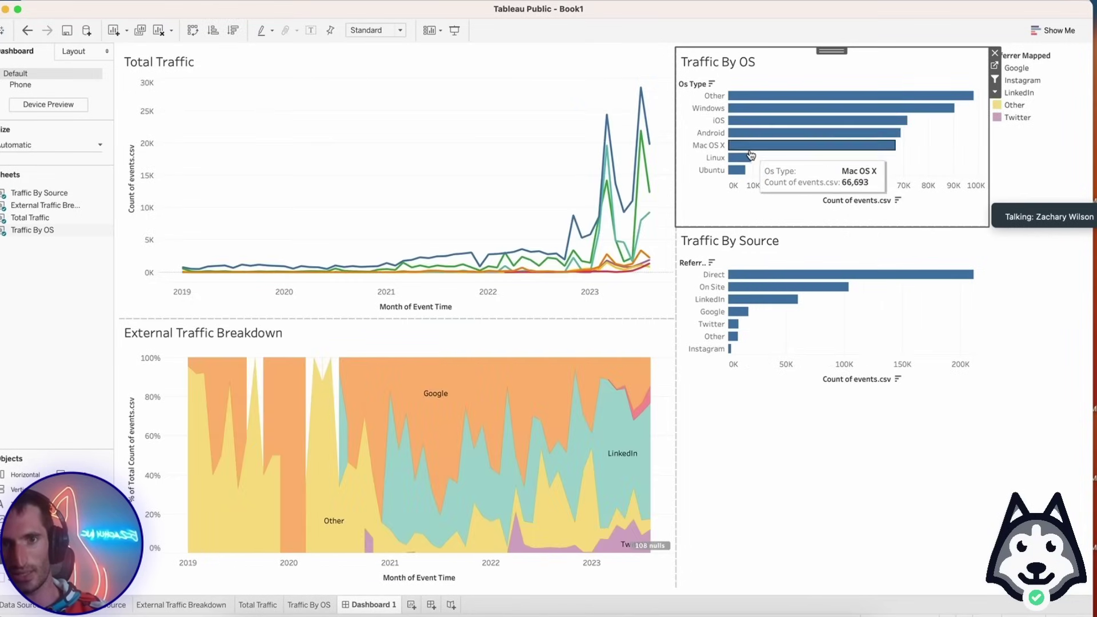
Filter the dashboard by Mac OS X and Linux from the Traffic By OS chart, comparing the 2023 Total Traffic peaks with the unfiltered view.
left_click(750, 147)
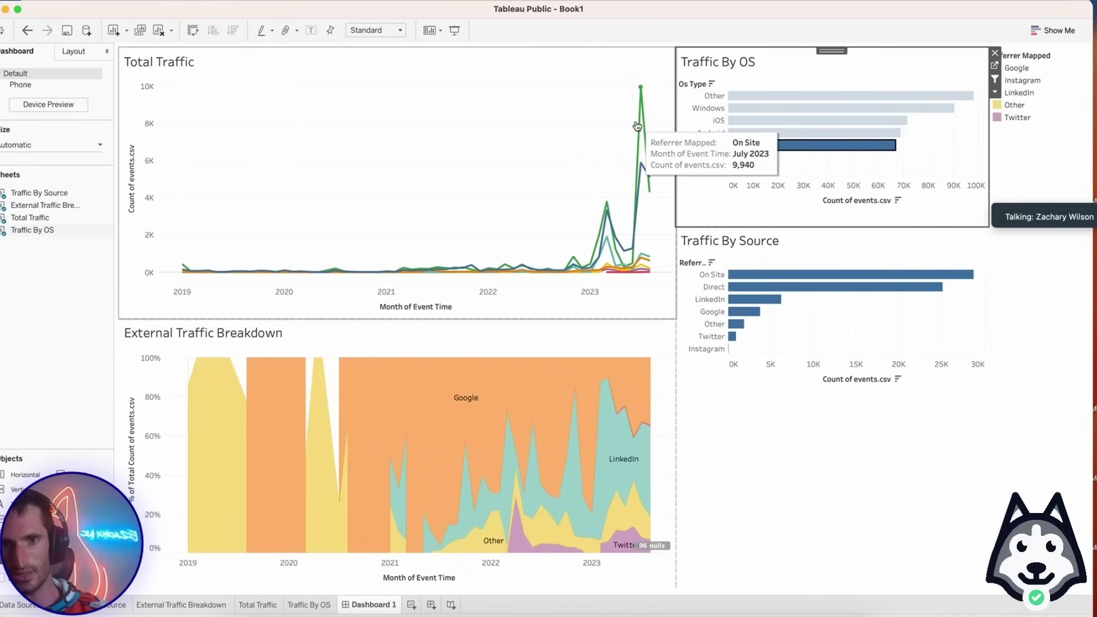
mouse_move(641, 101)
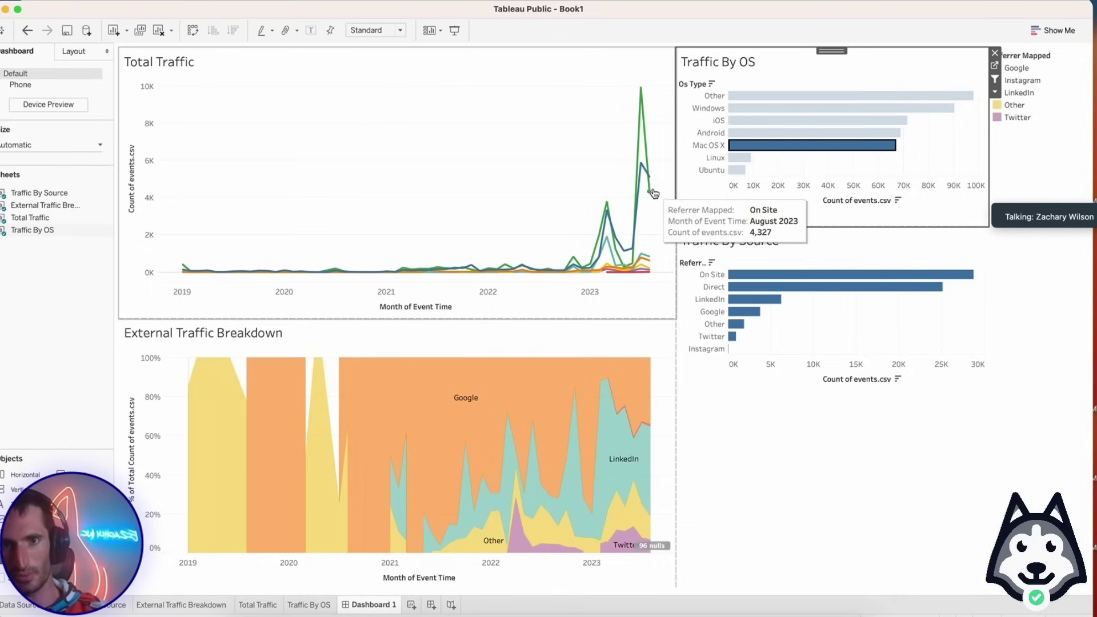
left_click(738, 159)
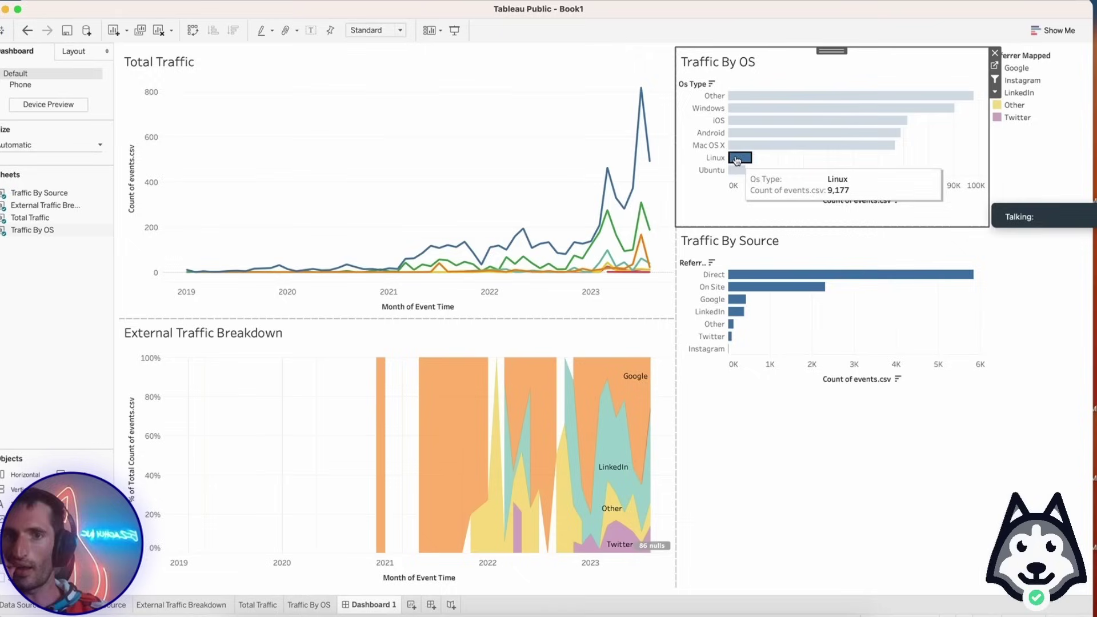
left_click(739, 145)
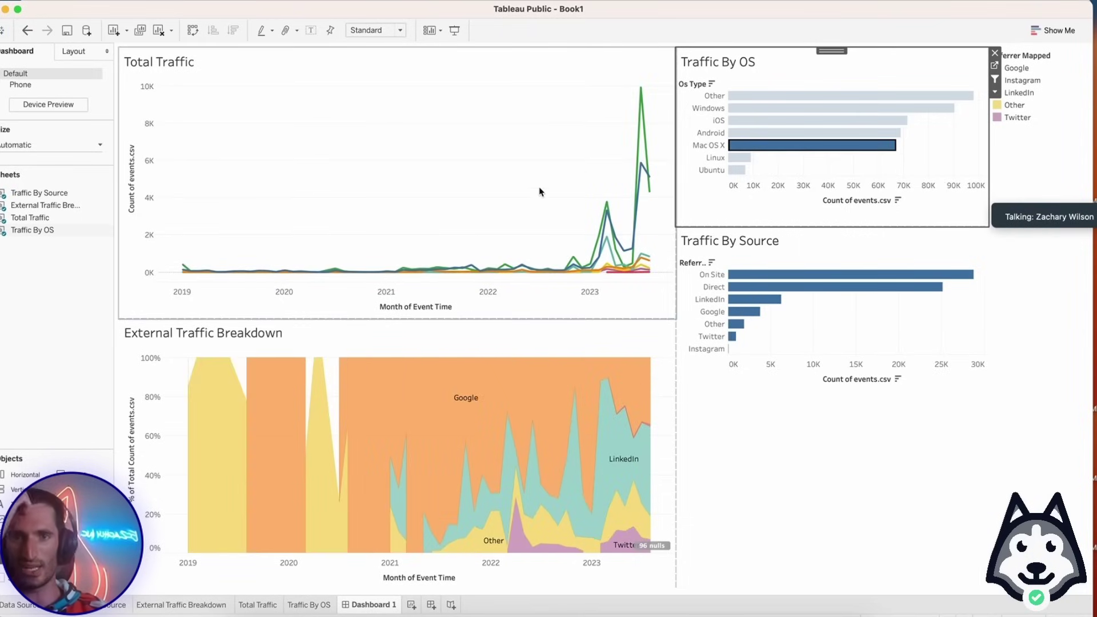
left_click(485, 200)
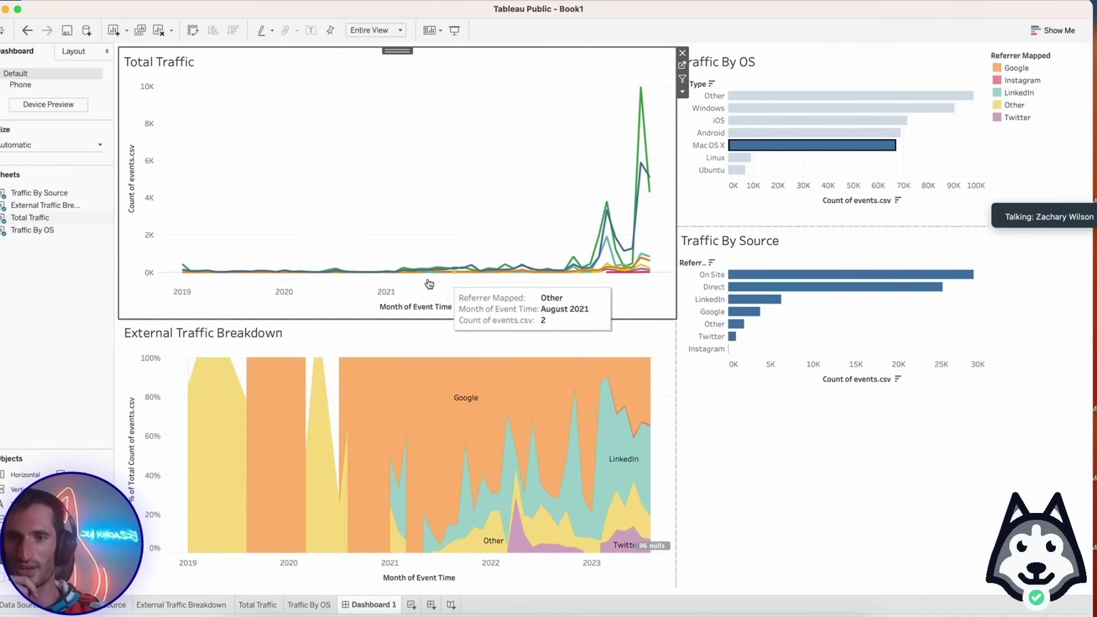
mouse_move(644, 117)
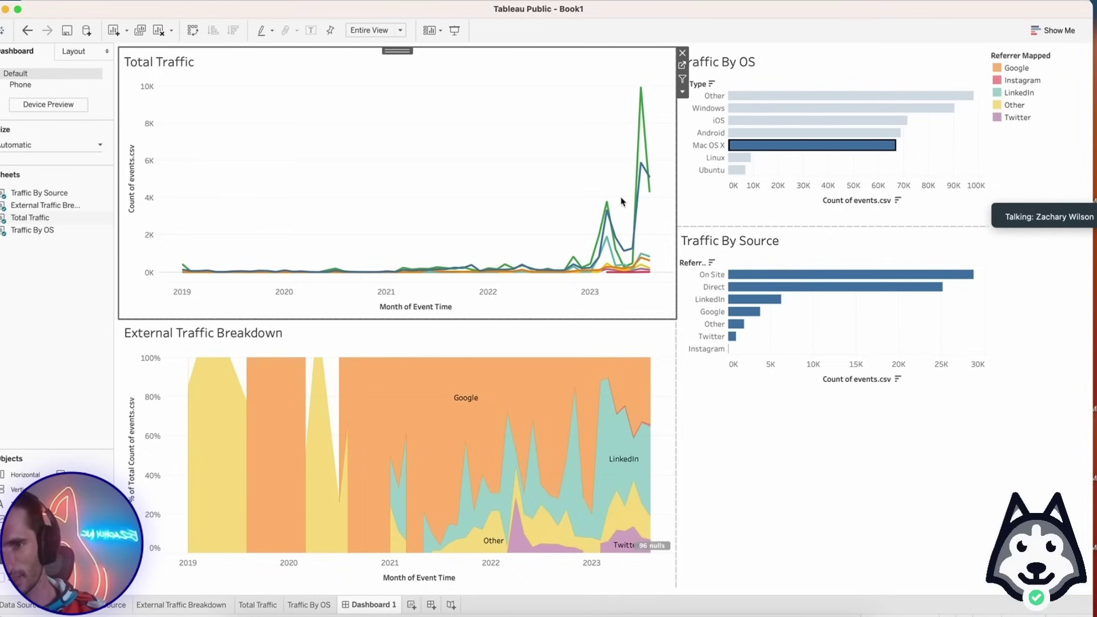
mouse_move(608, 212)
left_click(800, 145)
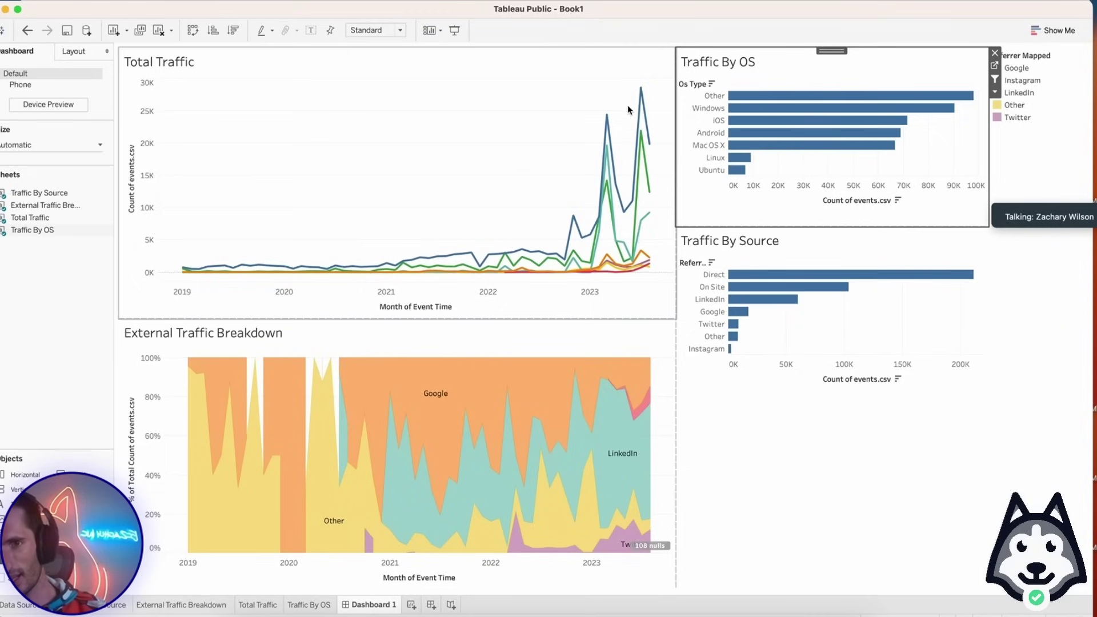
mouse_move(640, 98)
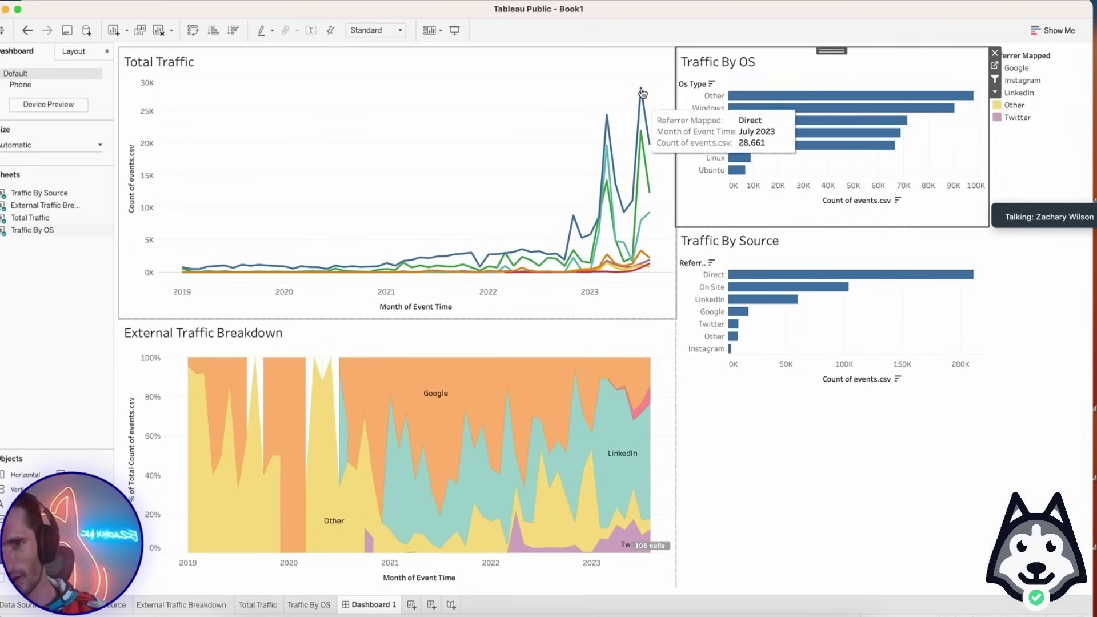
mouse_move(641, 207)
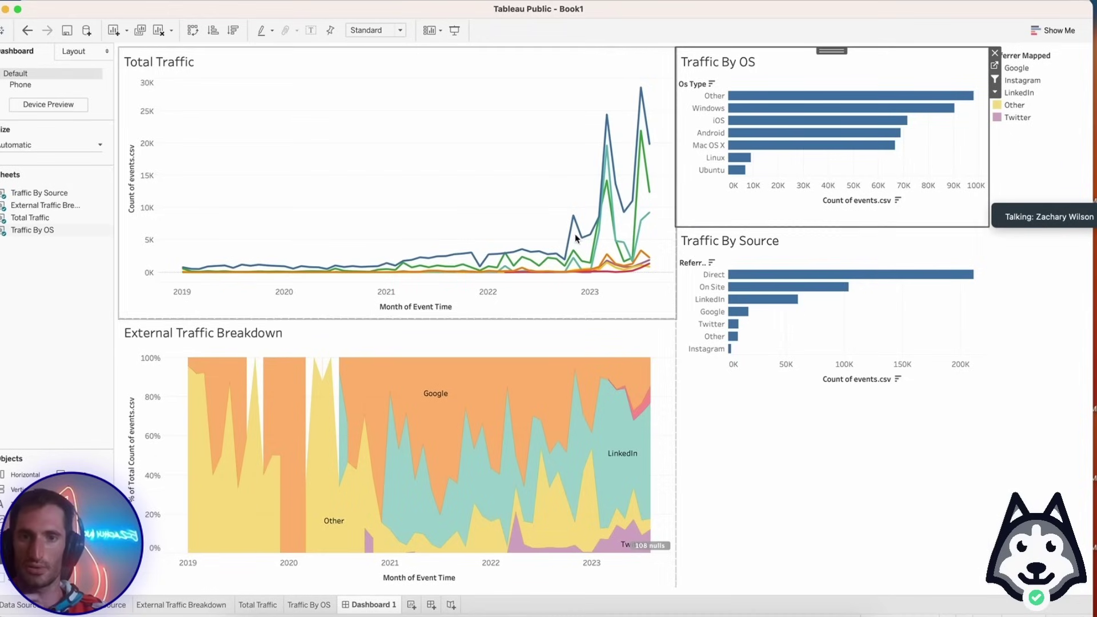
Select the LinkedIn bar in the Traffic By Source chart on the dashboard.
left_click(760, 308)
left_click(760, 307)
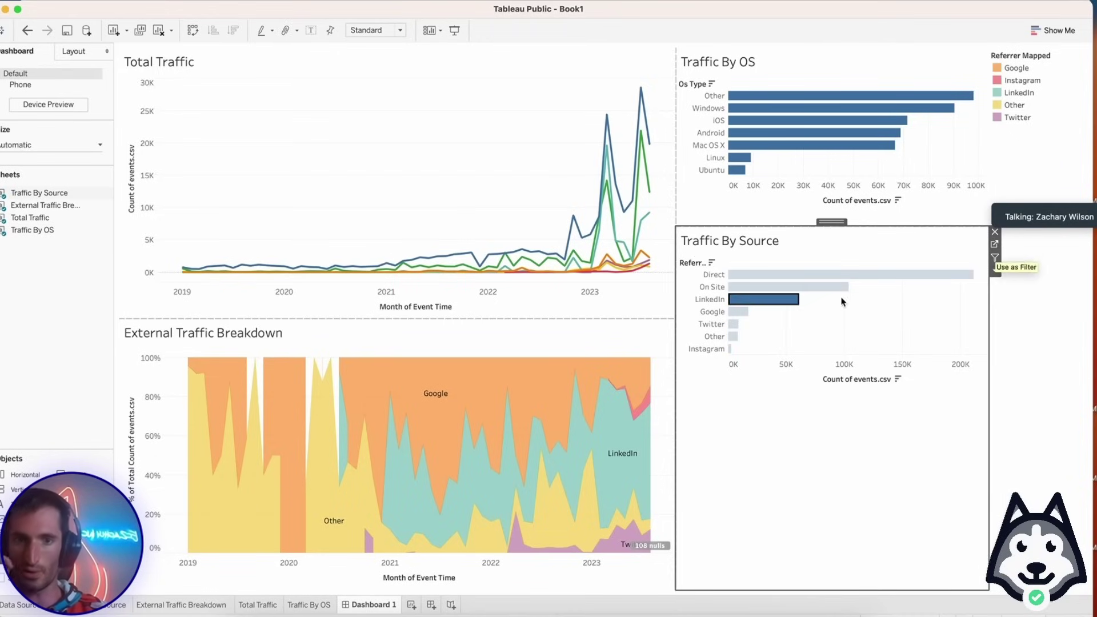
Enable the Traffic By Source chart as a dashboard filter and test it by filtering to LinkedIn and clearing the selection.
left_click(780, 310)
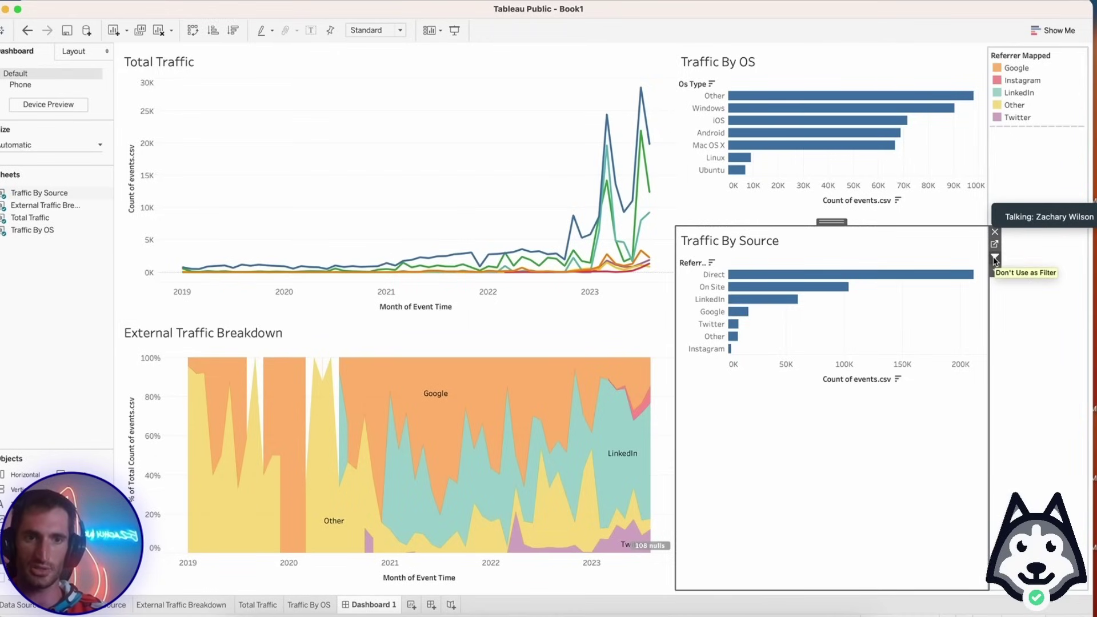
left_click(739, 301)
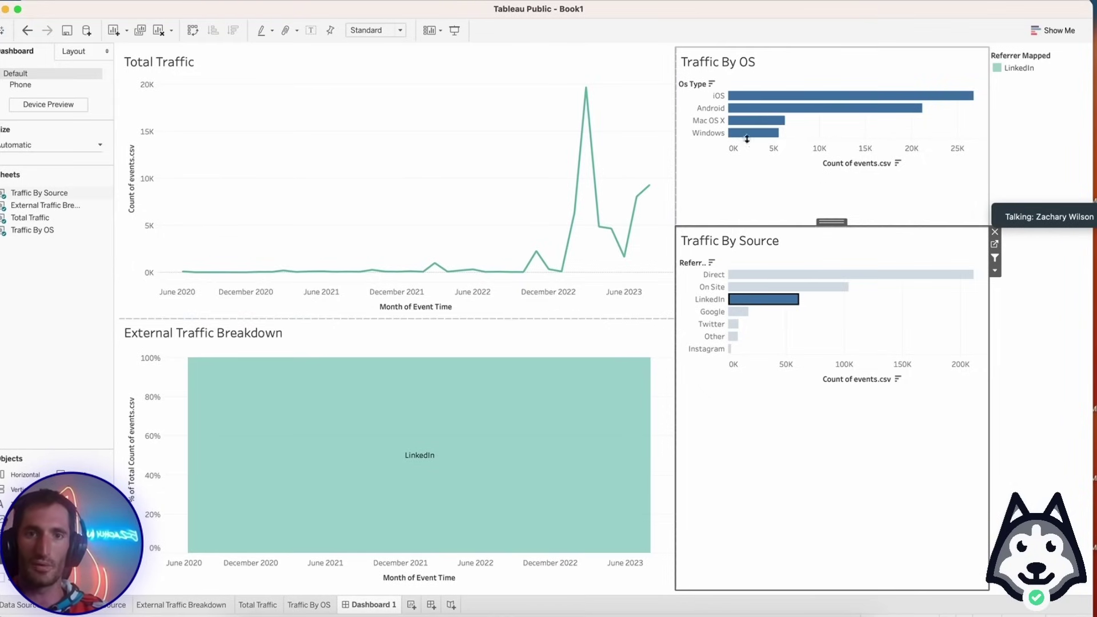
mouse_move(756, 137)
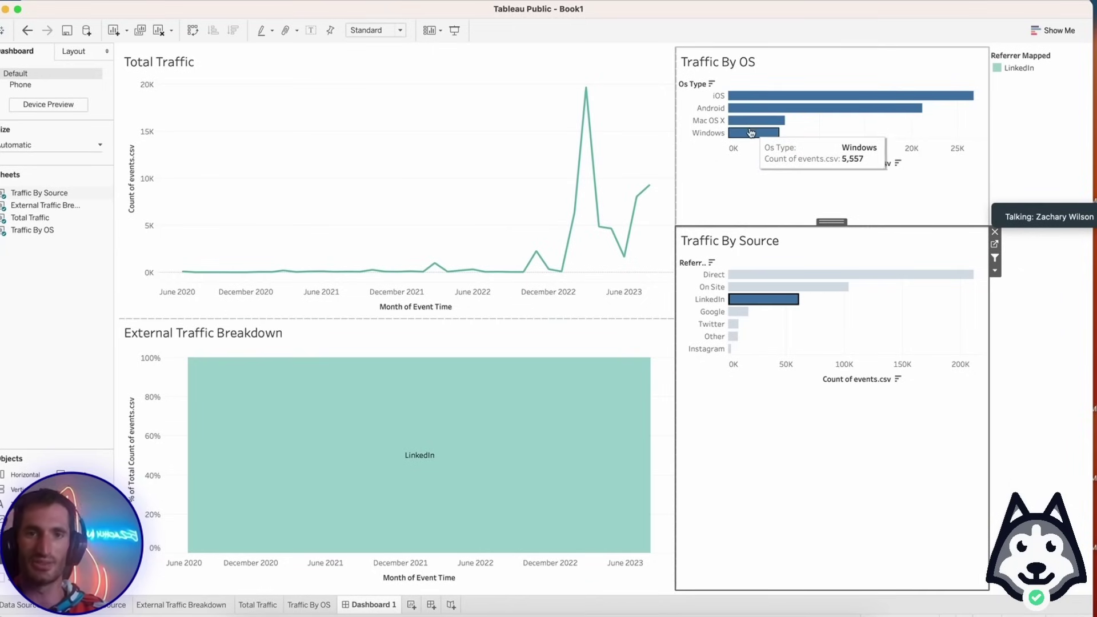
left_click(764, 299)
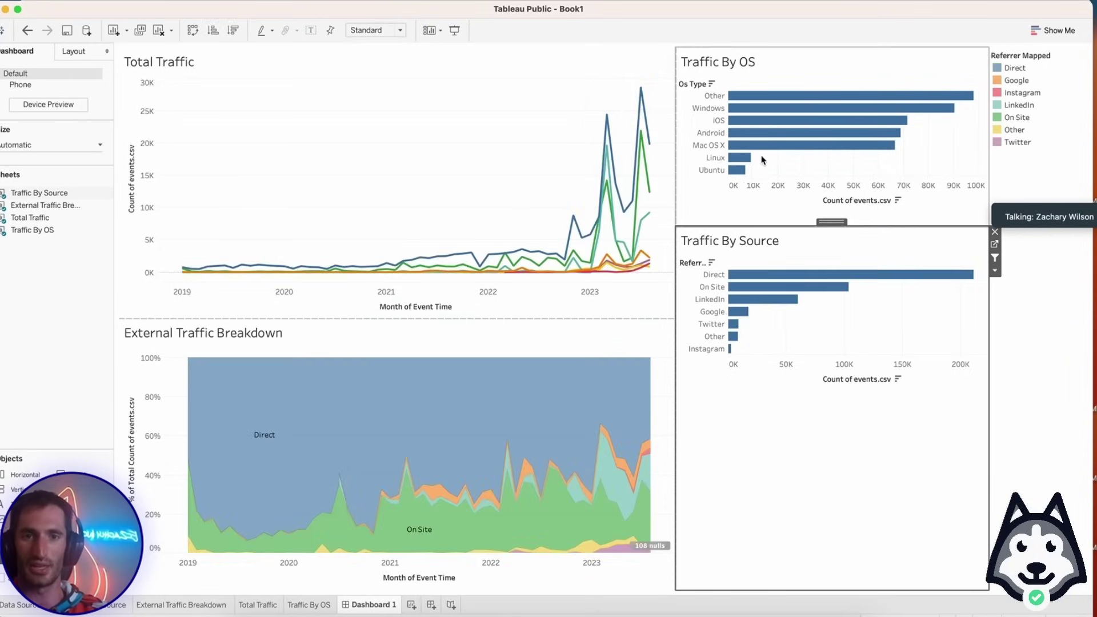
Filter the dashboard to Twitter traffic to inspect its operating systems, and clear the filter.
left_click(736, 328)
mouse_move(775, 106)
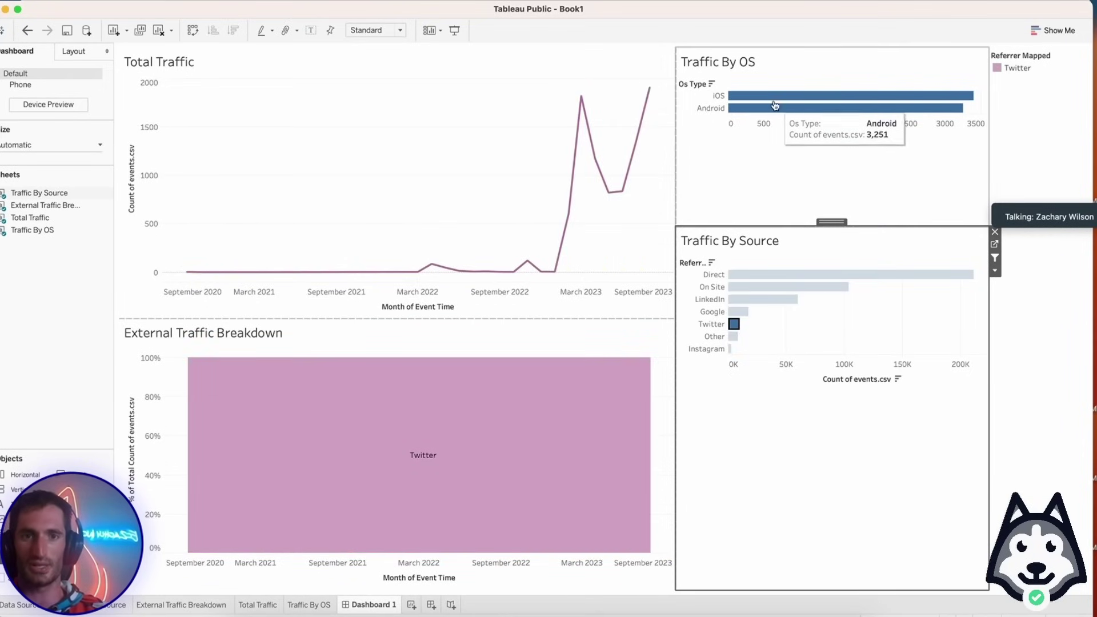
left_click(734, 325)
mouse_move(745, 289)
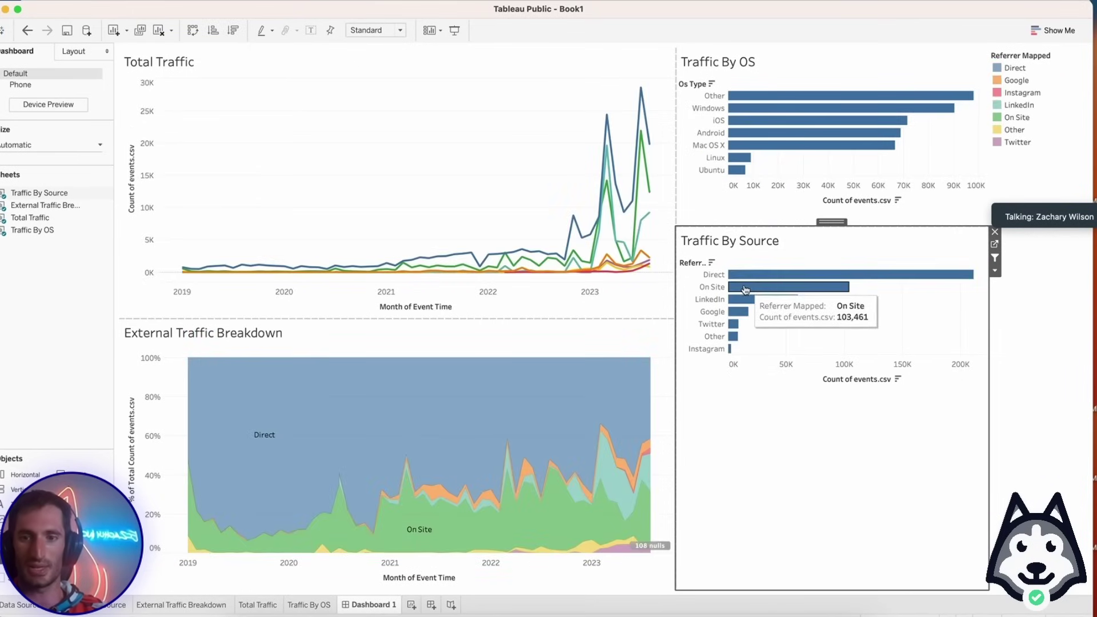
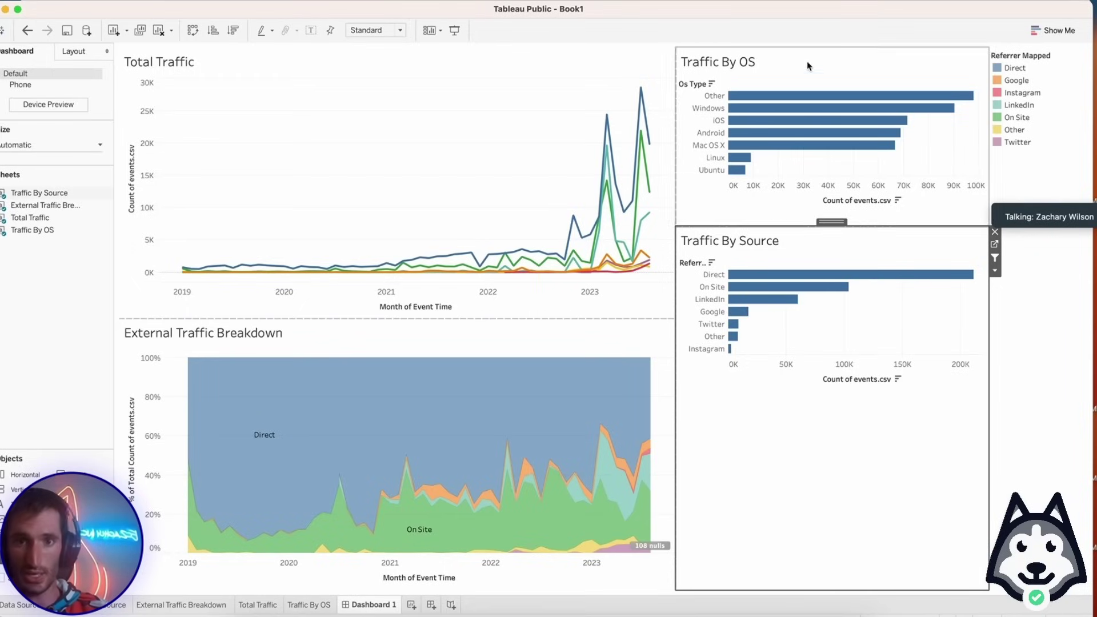
Filter the dashboard in turn by Mac OS X, iOS and Linux to compare their traffic sources, clearing each selection.
left_click(743, 146)
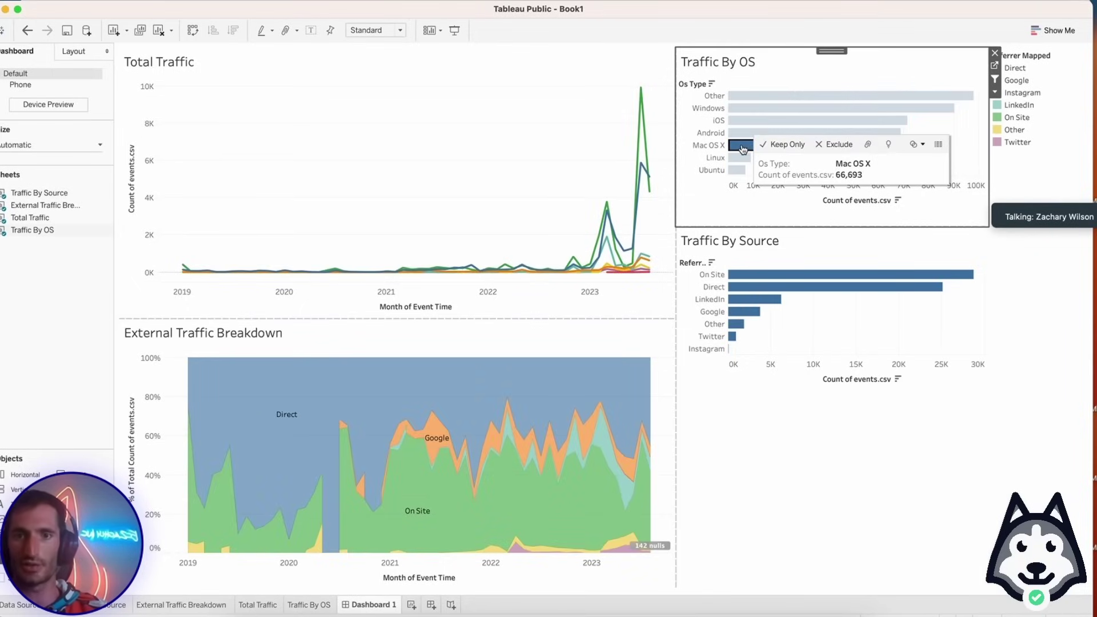
left_click(743, 146)
left_click(741, 121)
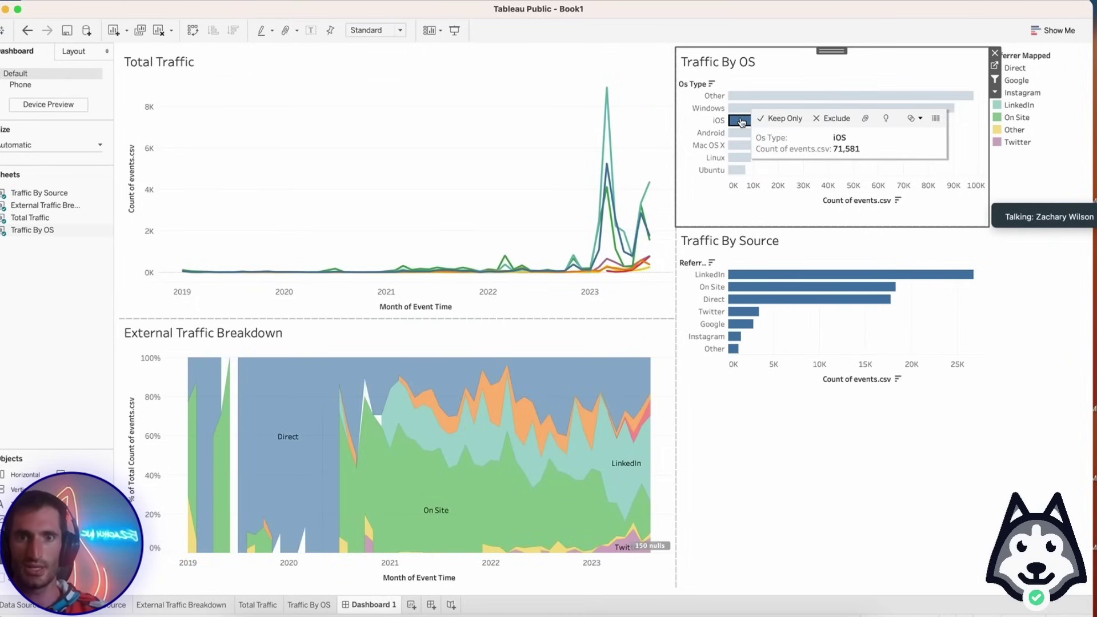
left_click(741, 121)
left_click(740, 158)
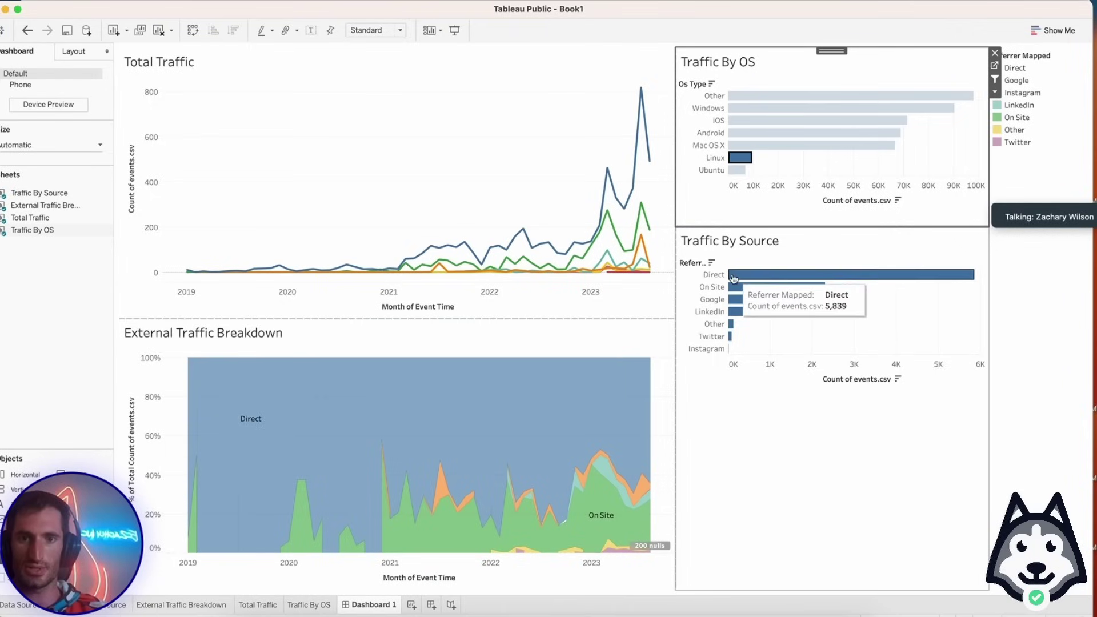
mouse_move(732, 351)
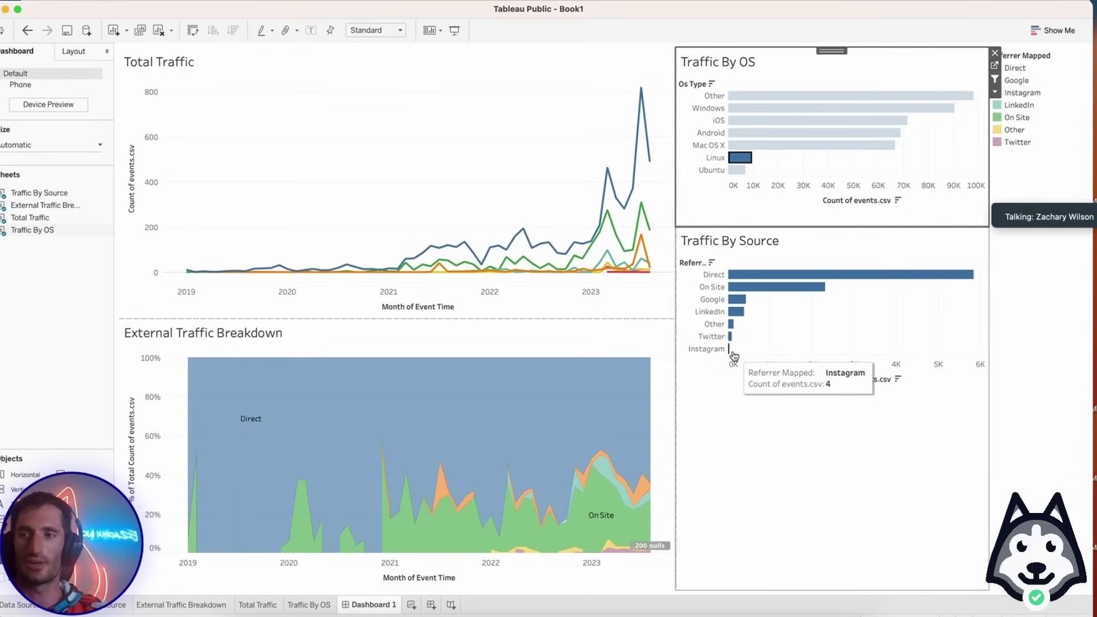
left_click(739, 158)
Examine the source and monthly traffic charts filtered in turn by Ubuntu, Mac OS X and Android, clearing each selection.
left_click(738, 170)
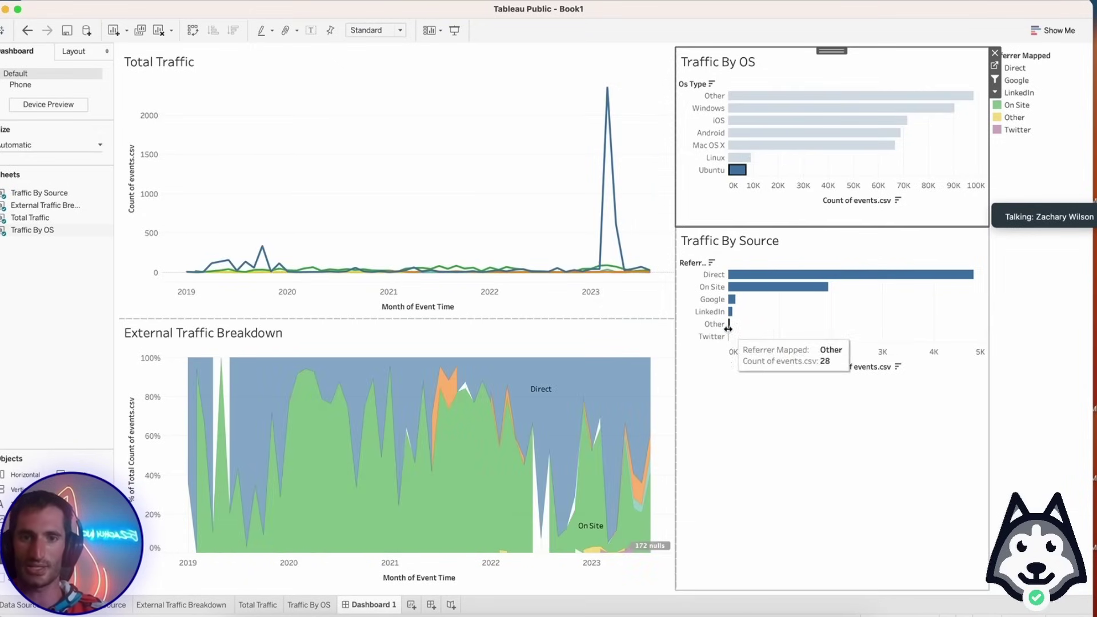
left_click(736, 174)
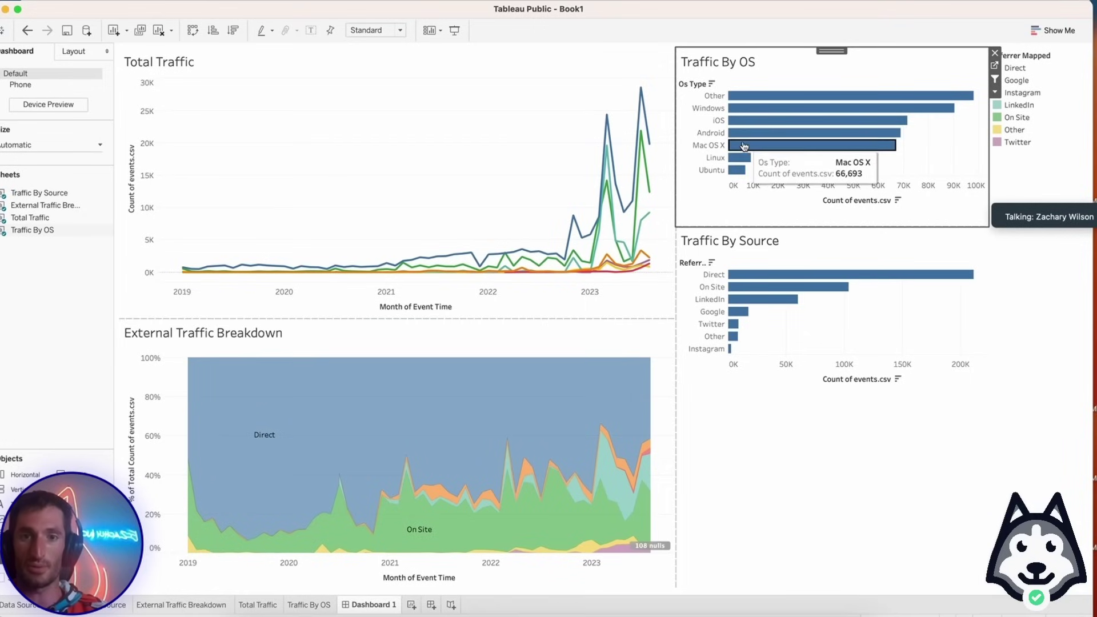
left_click(800, 145)
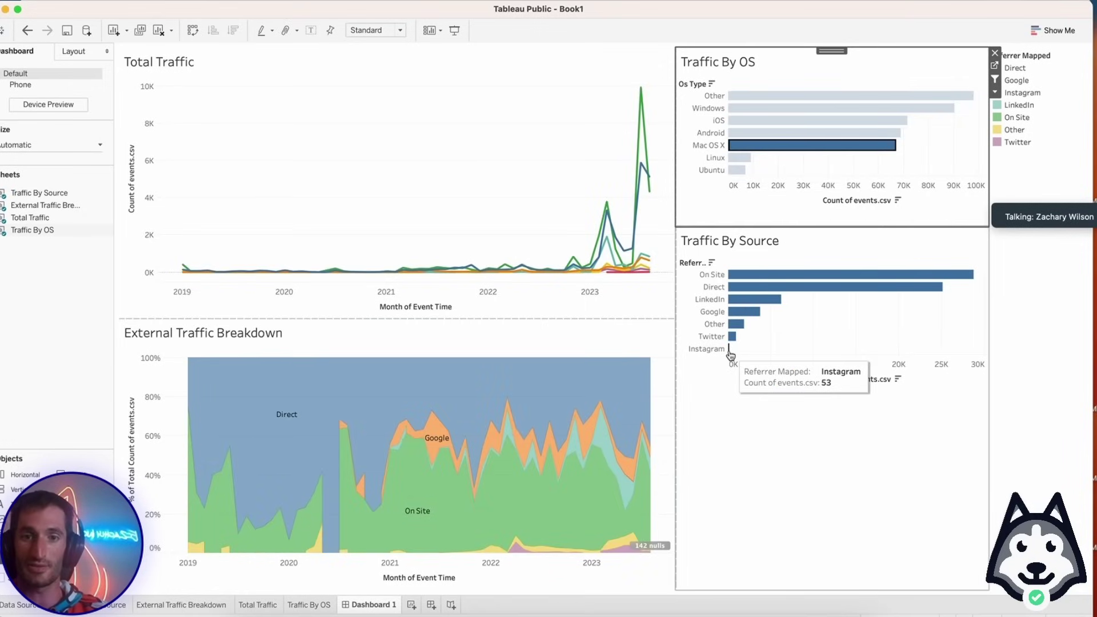
left_click(769, 147)
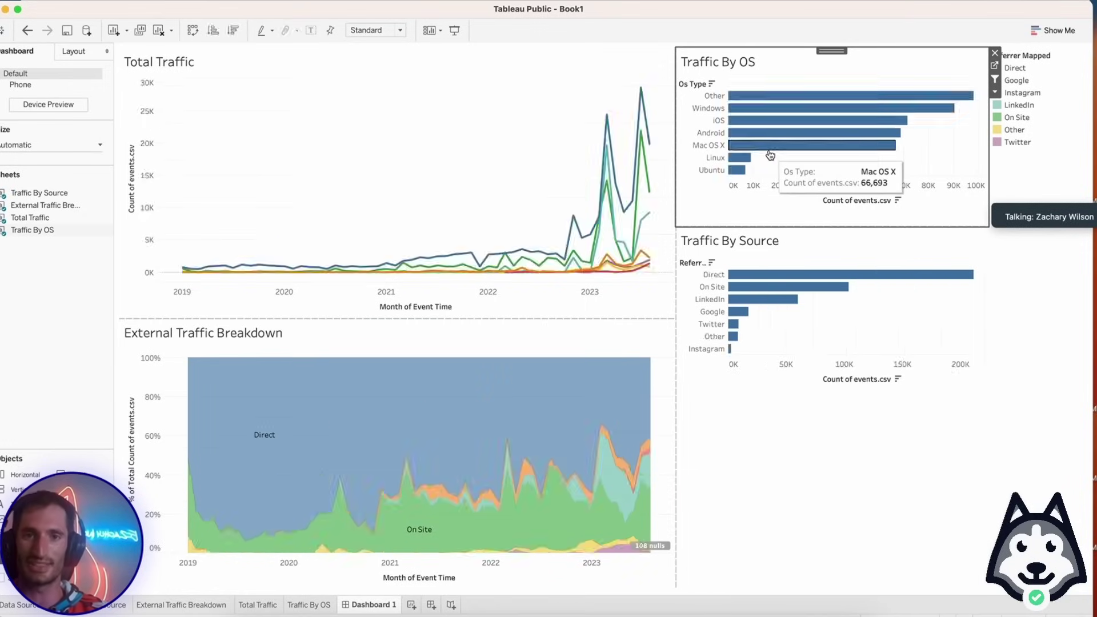
left_click(767, 133)
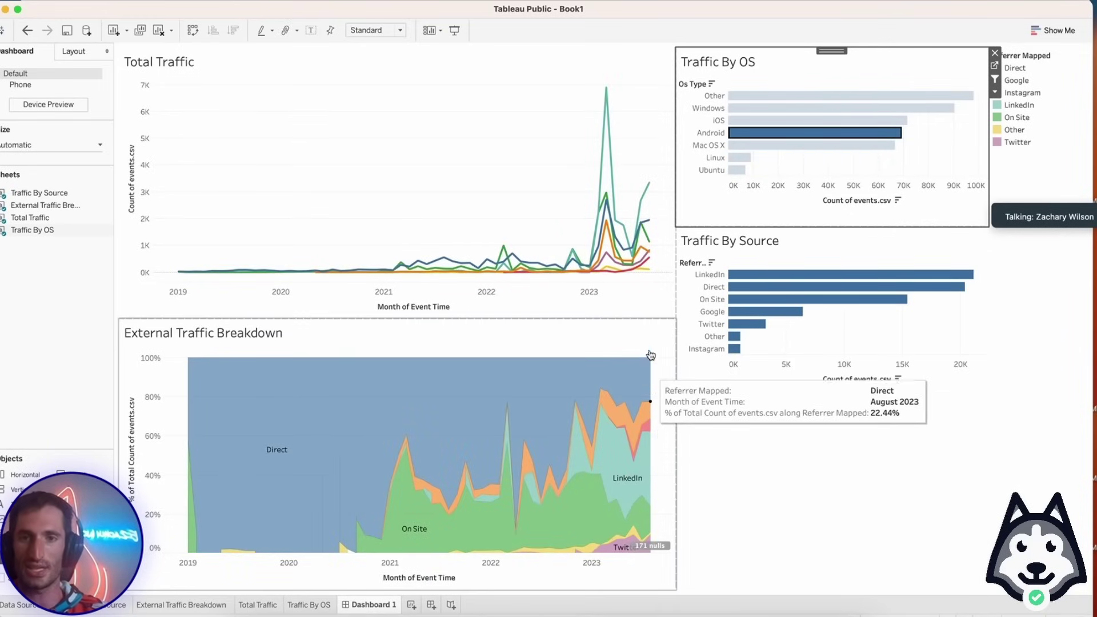
left_click(769, 133)
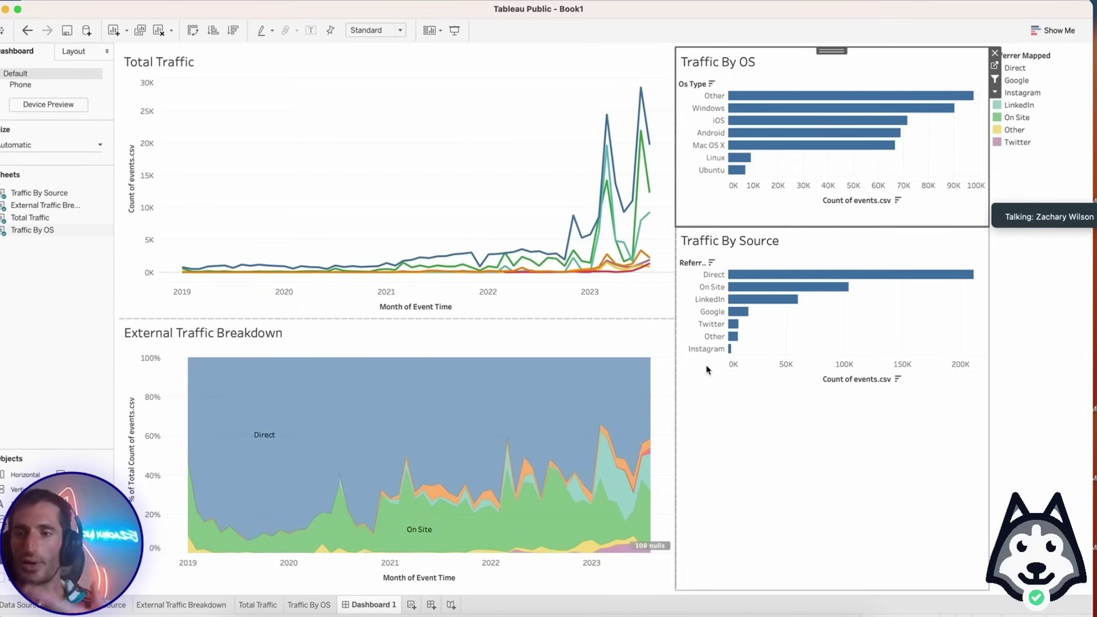
Add a new worksheet and list the Browser Type values as rows.
left_click(411, 605)
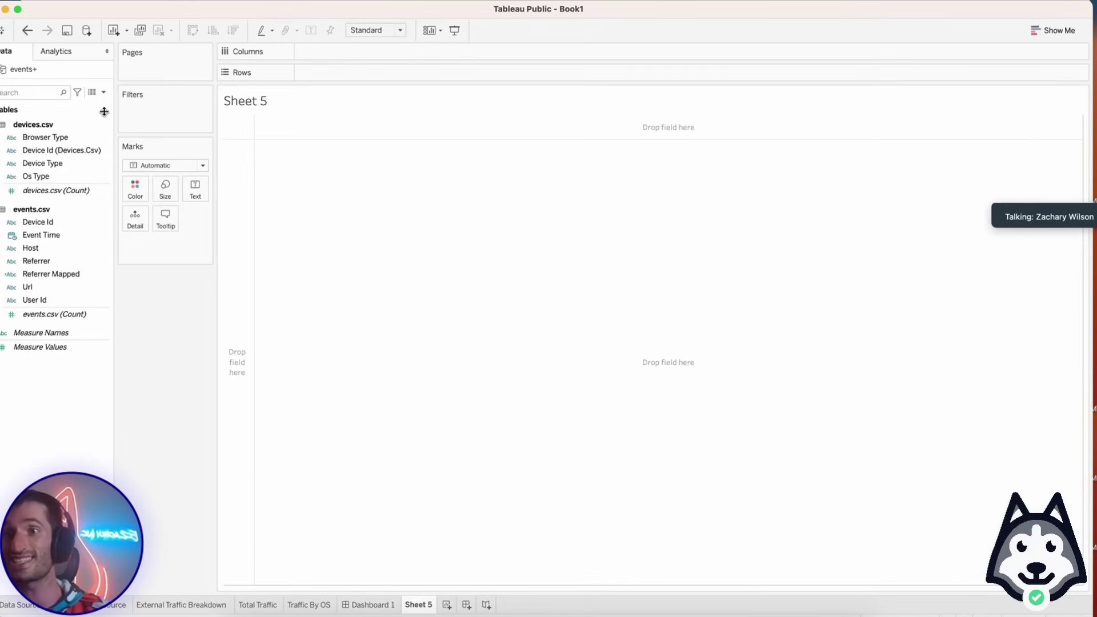
left_click_drag(177, 10, 260, 16)
left_click(153, 198)
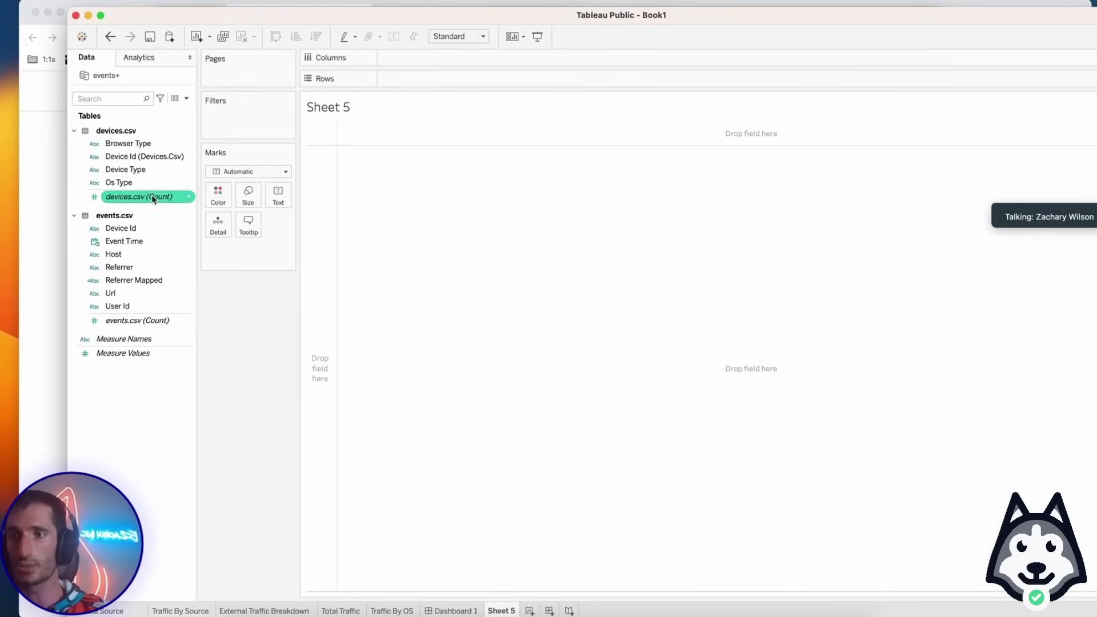
left_click_drag(128, 144, 417, 79)
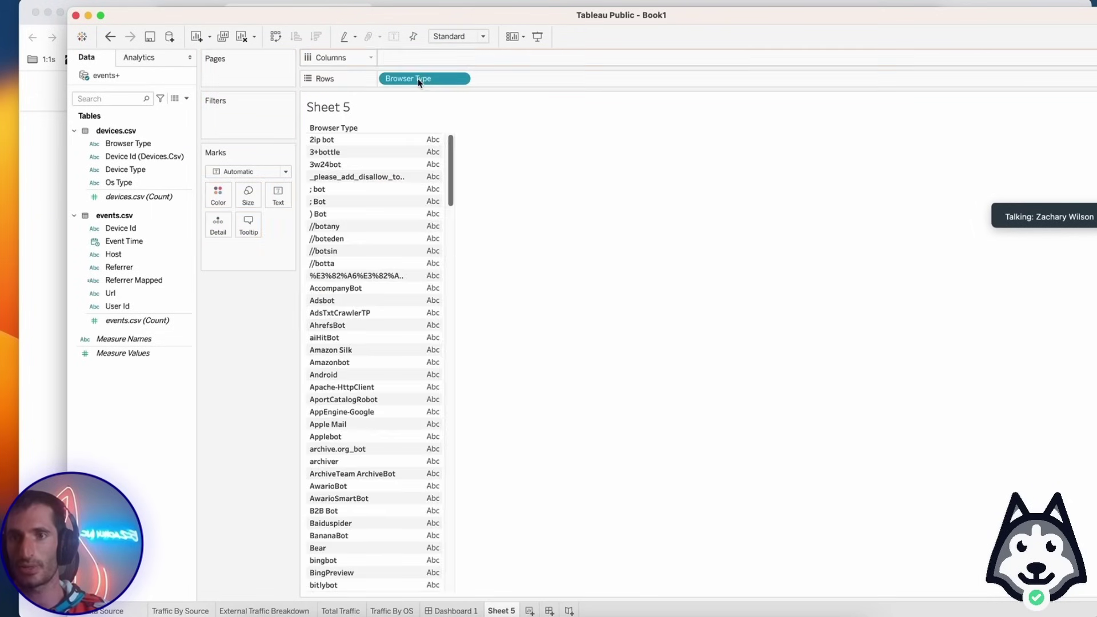
scroll(401, 287, "down", 20)
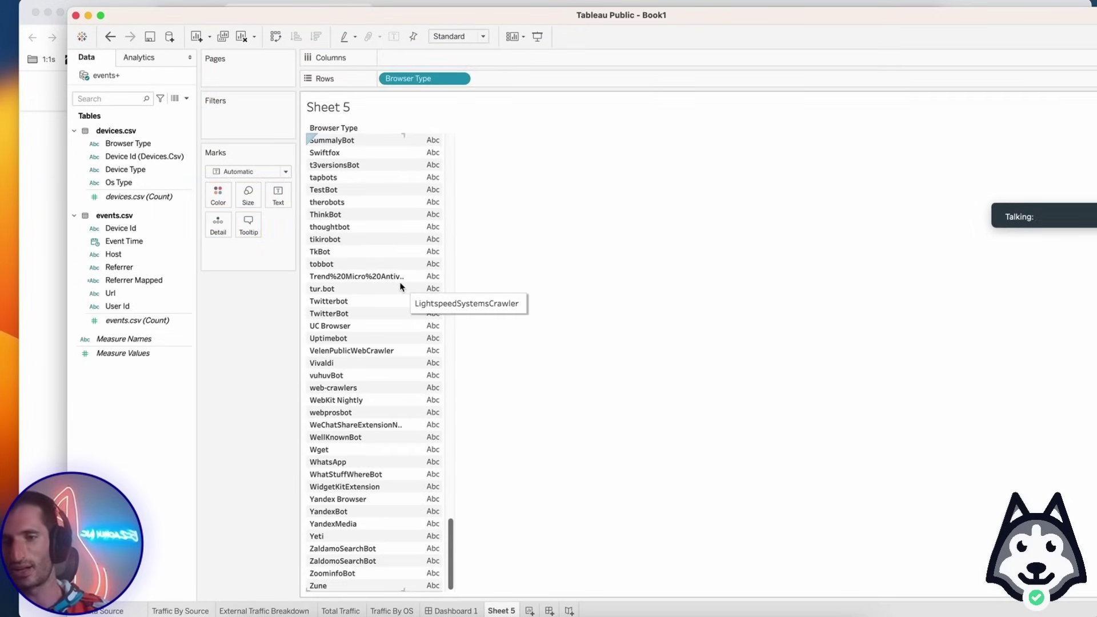
scroll(402, 289, "up", 20)
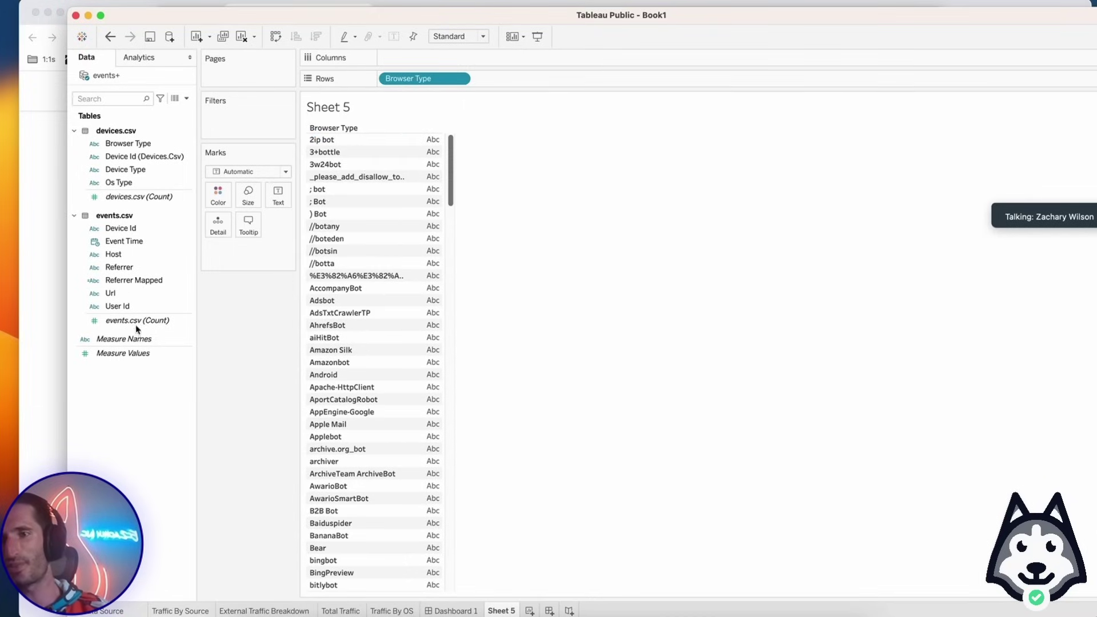
Add the events.csv count as columns, sort the browser types by it in descending order, and review the list for bots.
left_click_drag(131, 323, 426, 58)
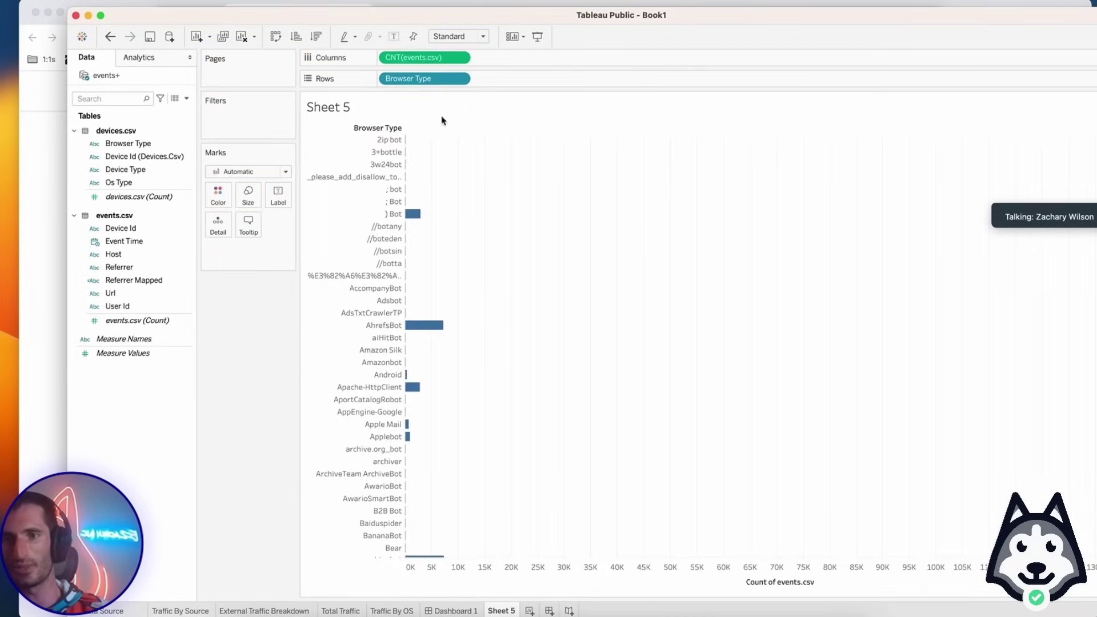
left_click(821, 582)
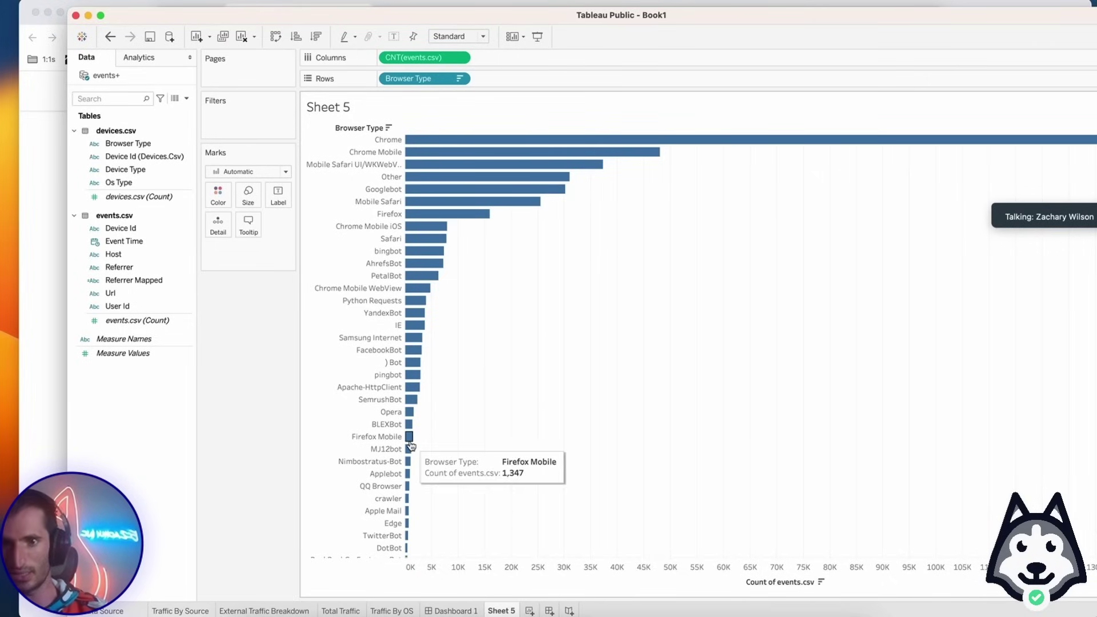
scroll(438, 414, "down", 15)
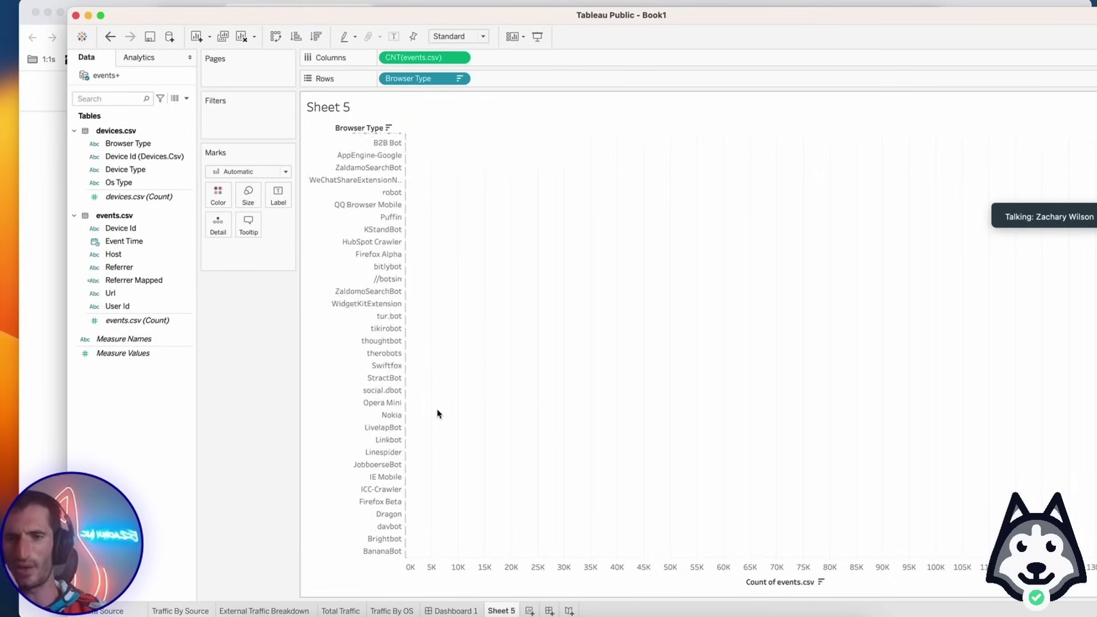
scroll(437, 413, "up", 15)
scroll(438, 413, "down", 2)
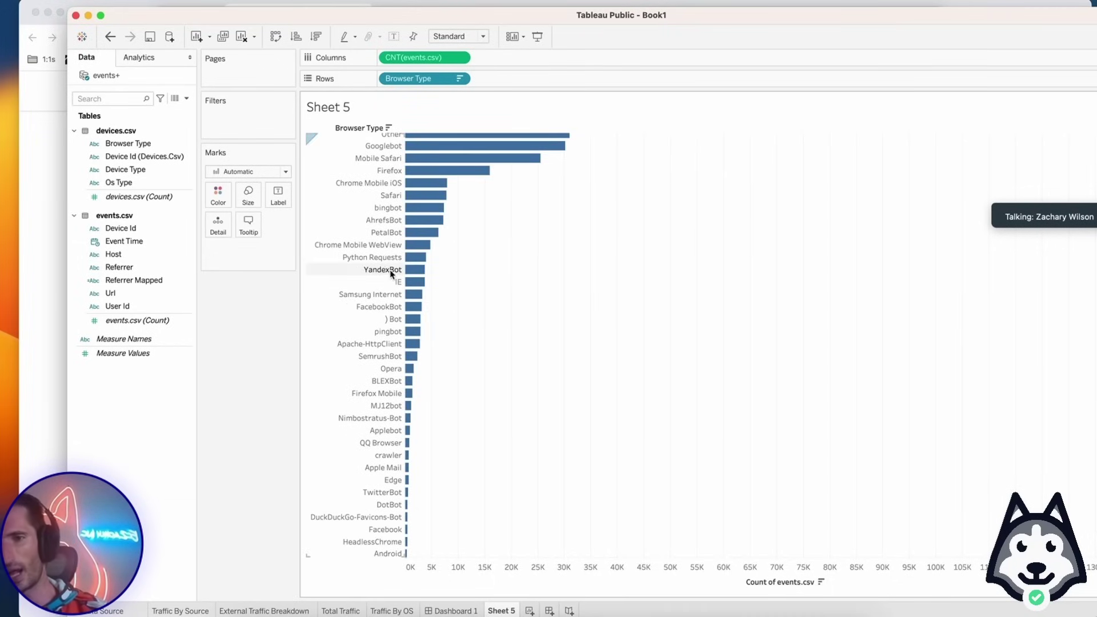
scroll(394, 240, "up", 2)
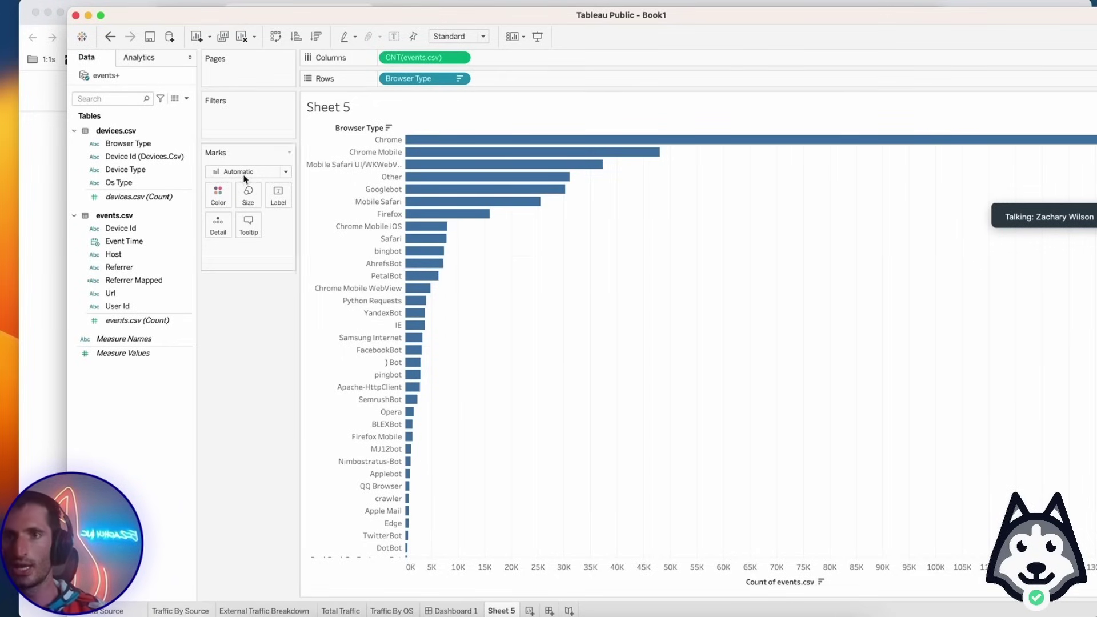
Create a calculated field from Browser Type with the condition IF CONTAINS(LOWER([Browser Type]), 'bot') THEN.
right_click(128, 142)
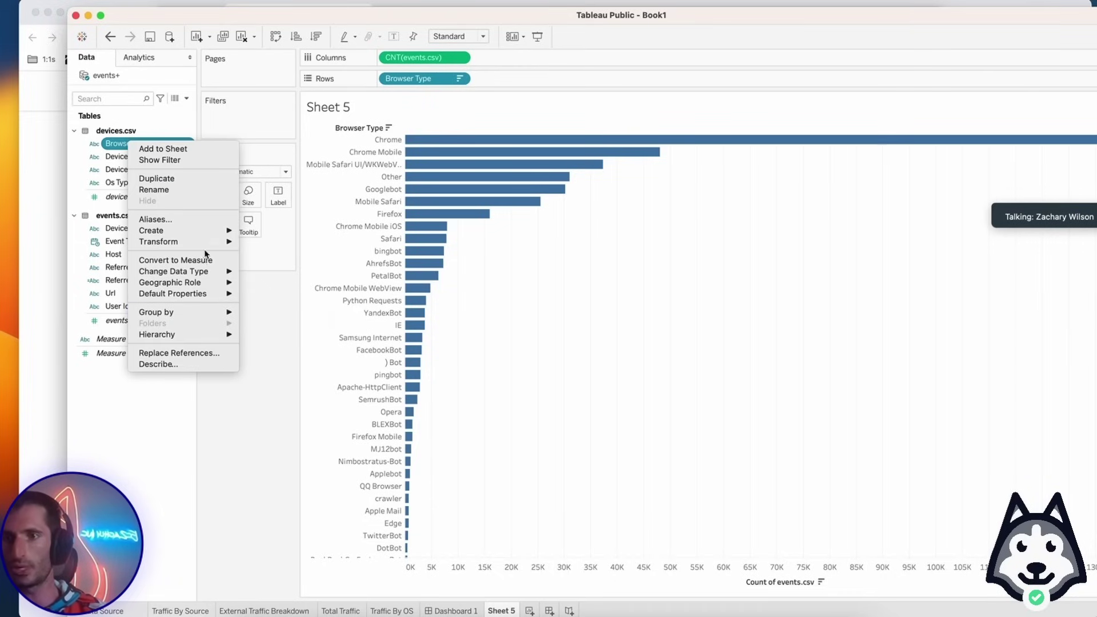
mouse_move(203, 294)
mouse_move(189, 231)
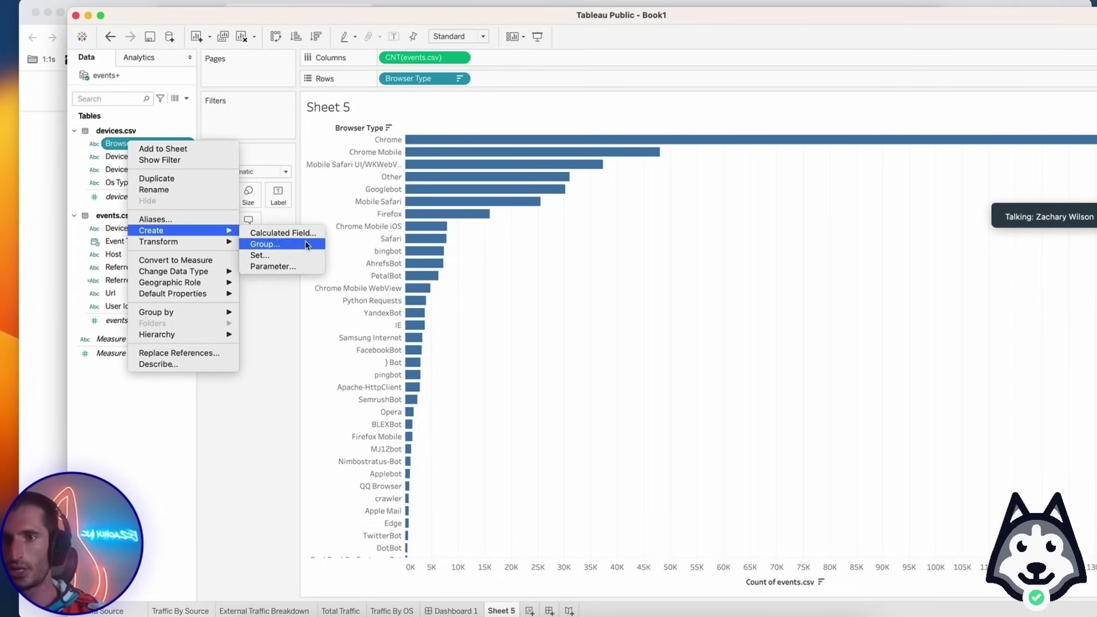
left_click(302, 235)
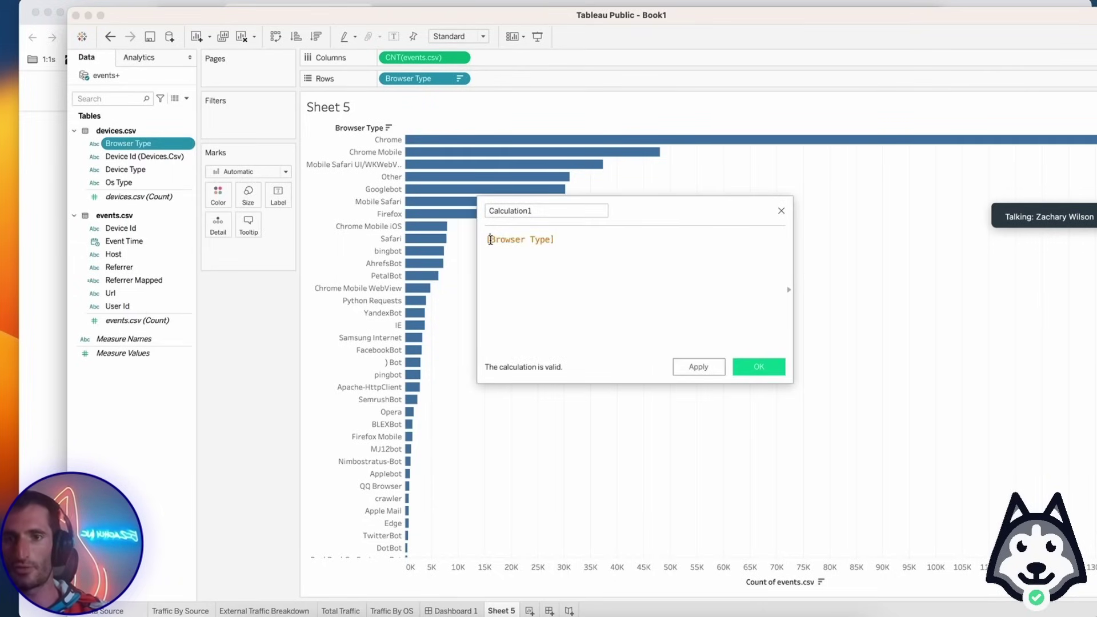
type("CONTAINS(")
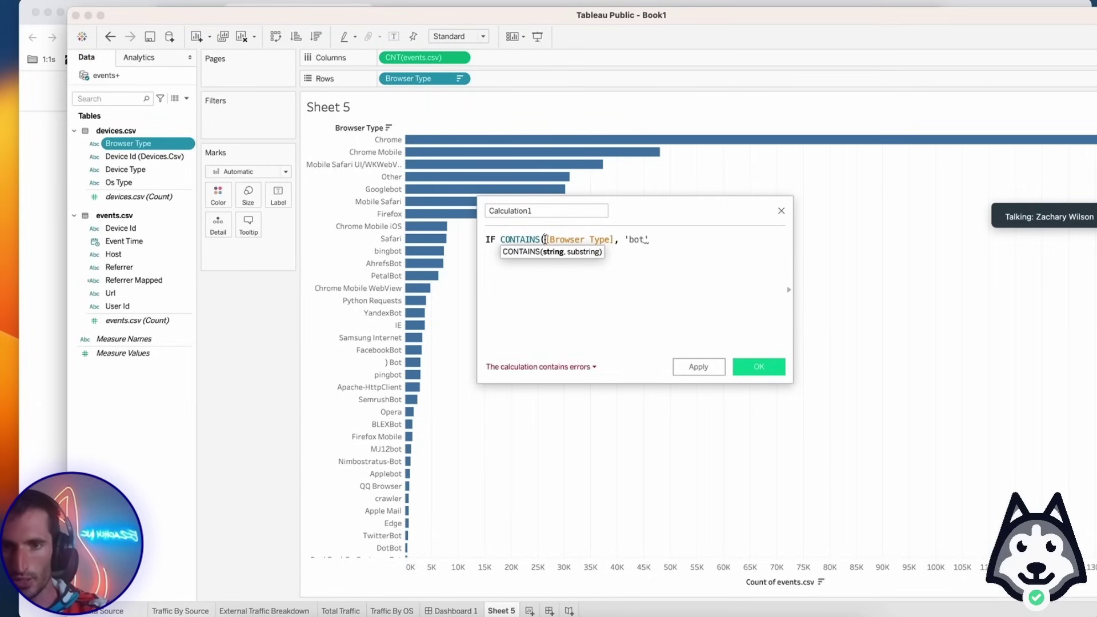
type("LOWER([Browser Type]")
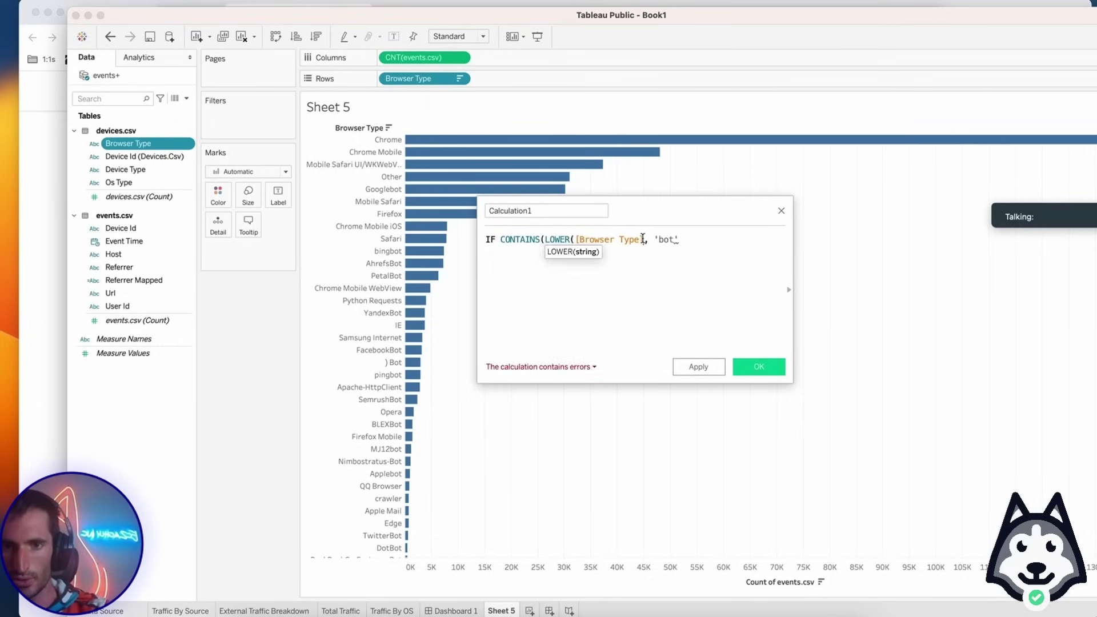
type("), 'bot') THEN")
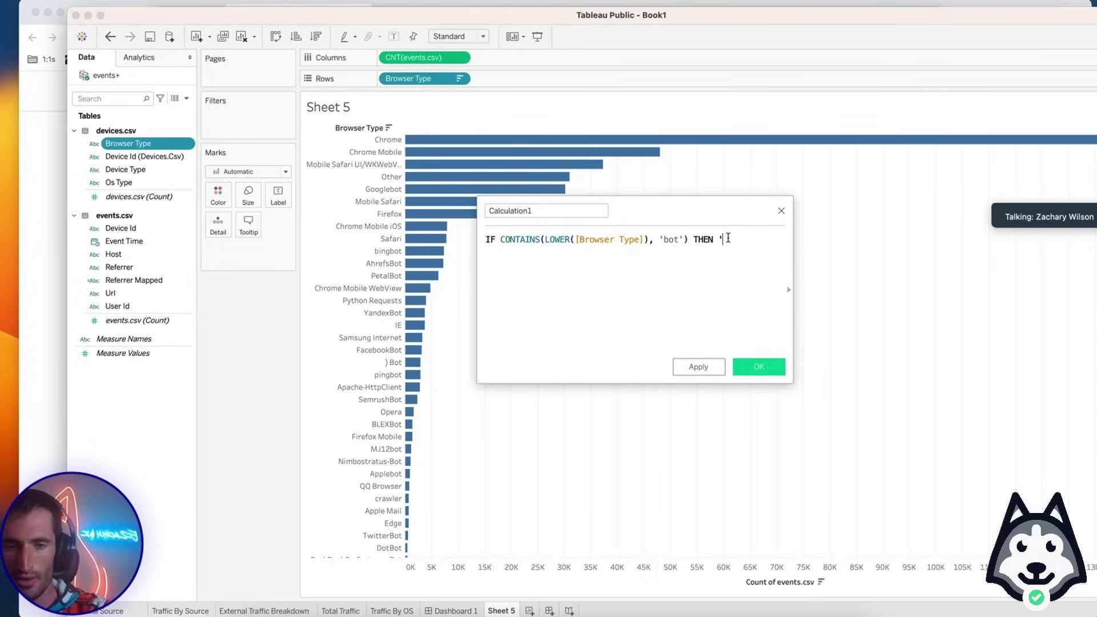
Complete the calculation so bots return 'Bot' and everything else returns [Browser Type], and save it as Mapped Browser Type.
type(" 'Bot'")
key("Return")
type("ELSE [Browser Type]")
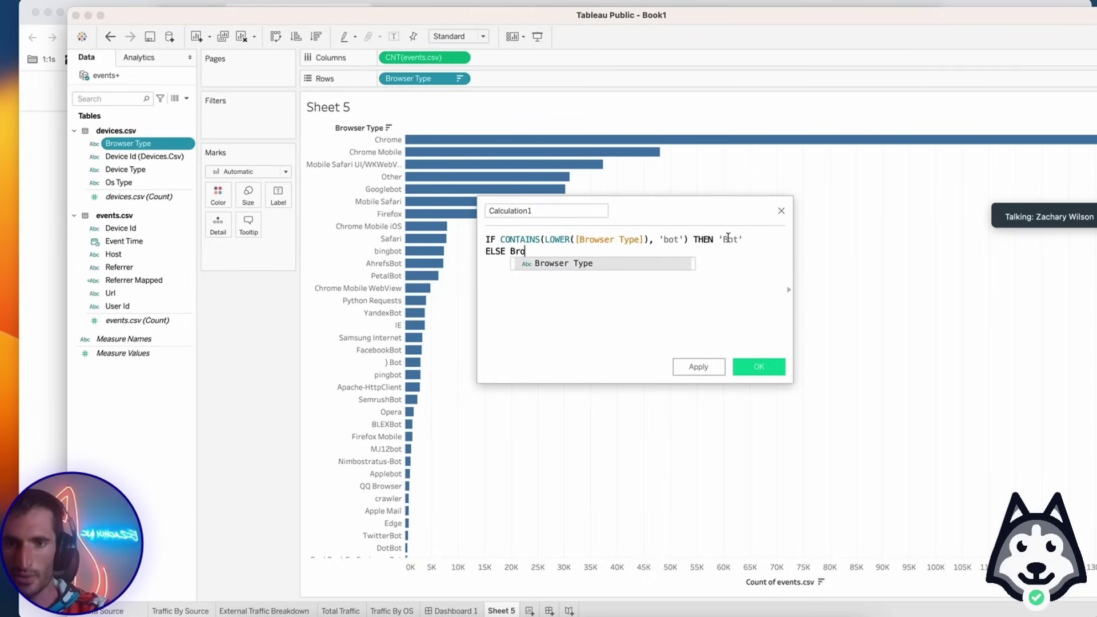
key("Return")
type("END")
left_click(554, 213)
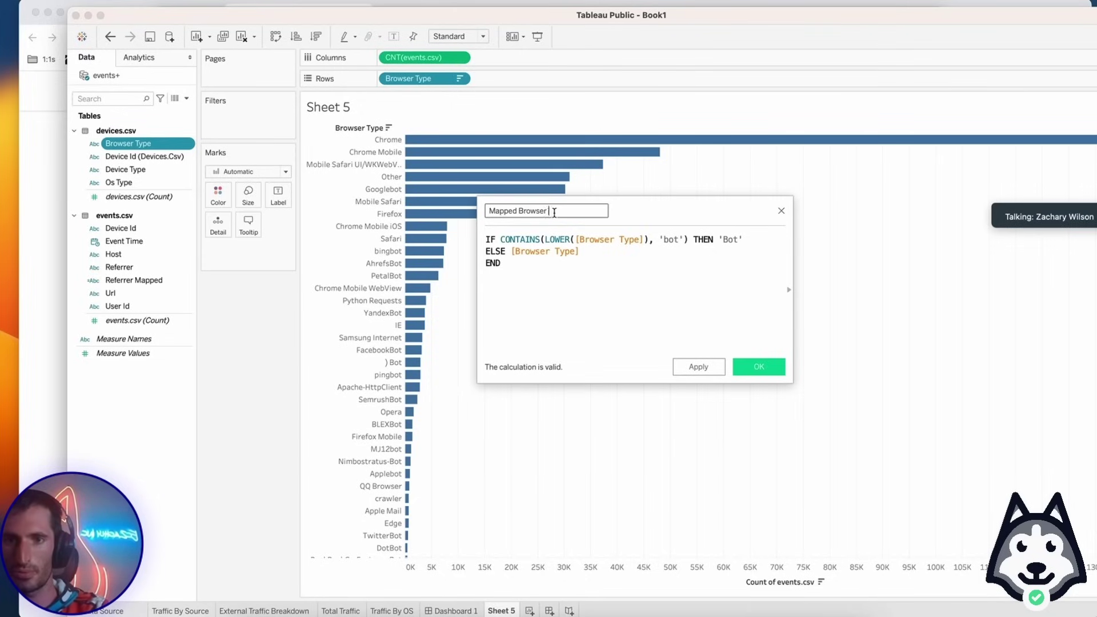
left_click(773, 366)
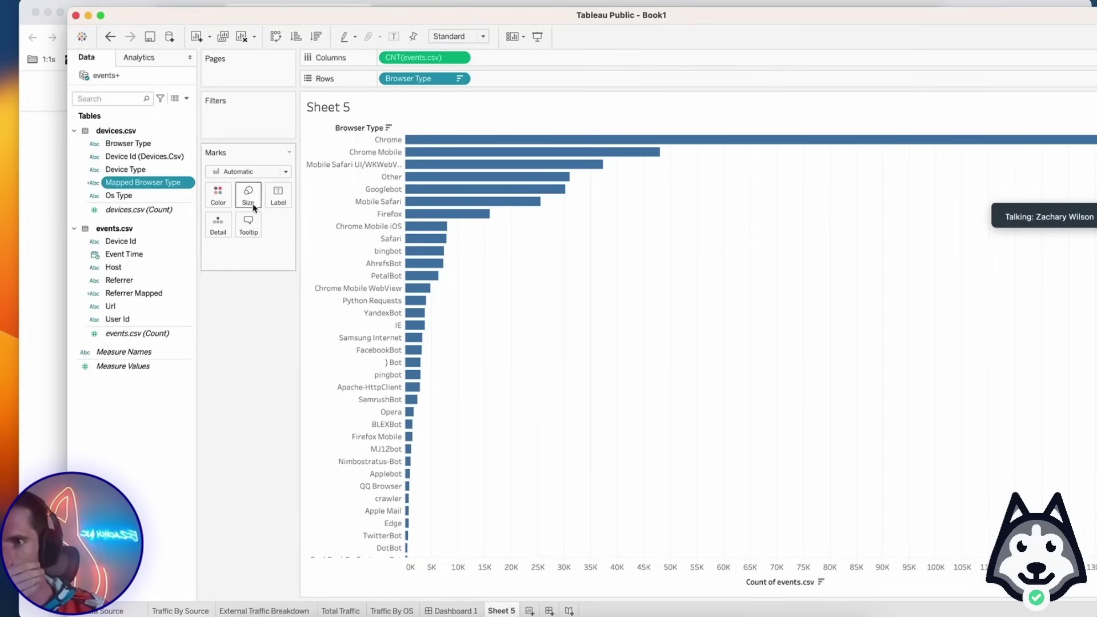
Replace Browser Type with Mapped Browser Type in the rows, sort by events.csv count in descending order, and review the list.
left_click_drag(150, 186, 435, 80)
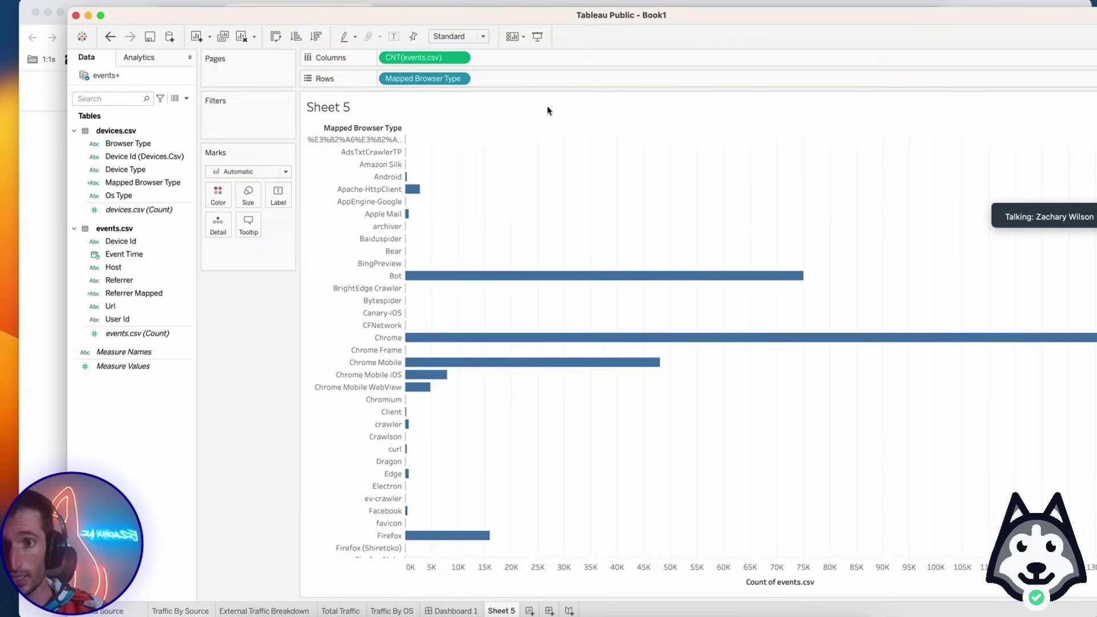
left_click(822, 583)
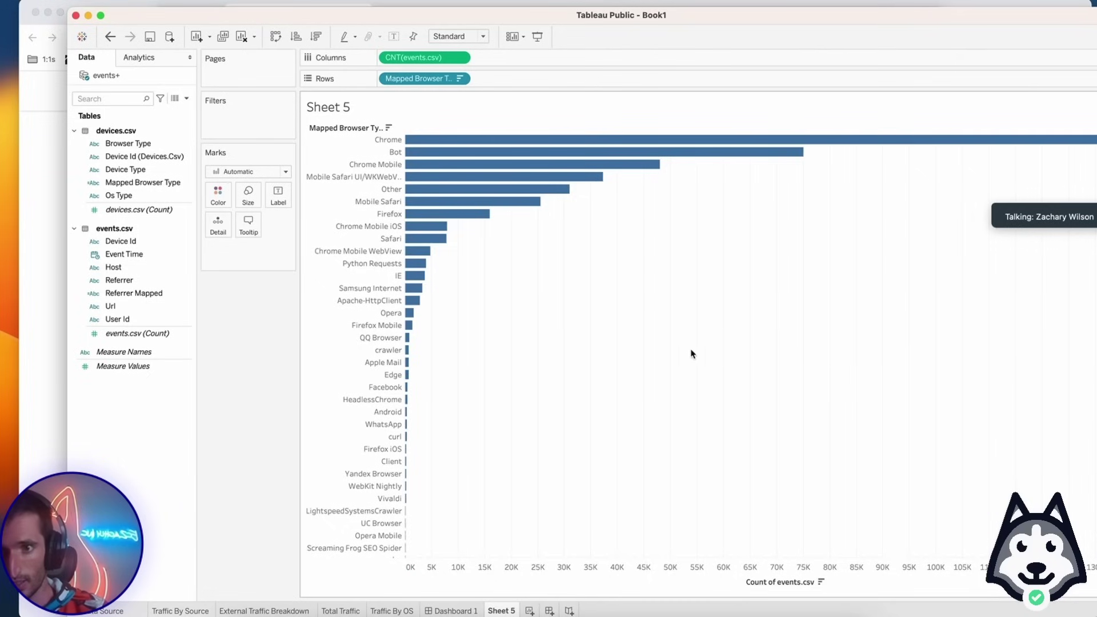
scroll(657, 353, "down", 10)
scroll(656, 352, "up", 10)
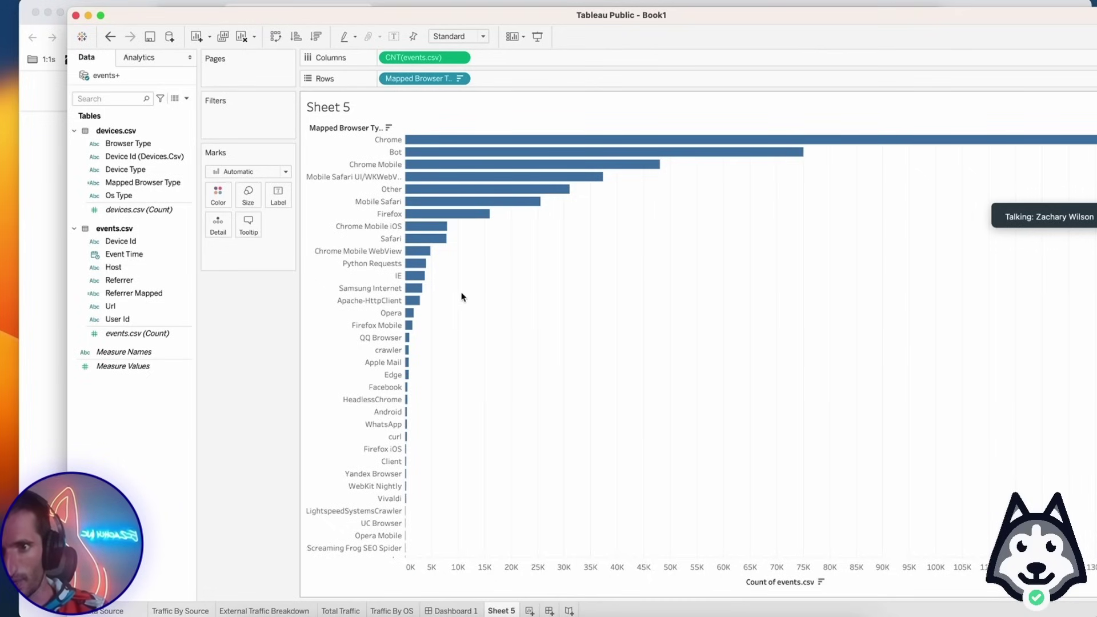
mouse_move(475, 156)
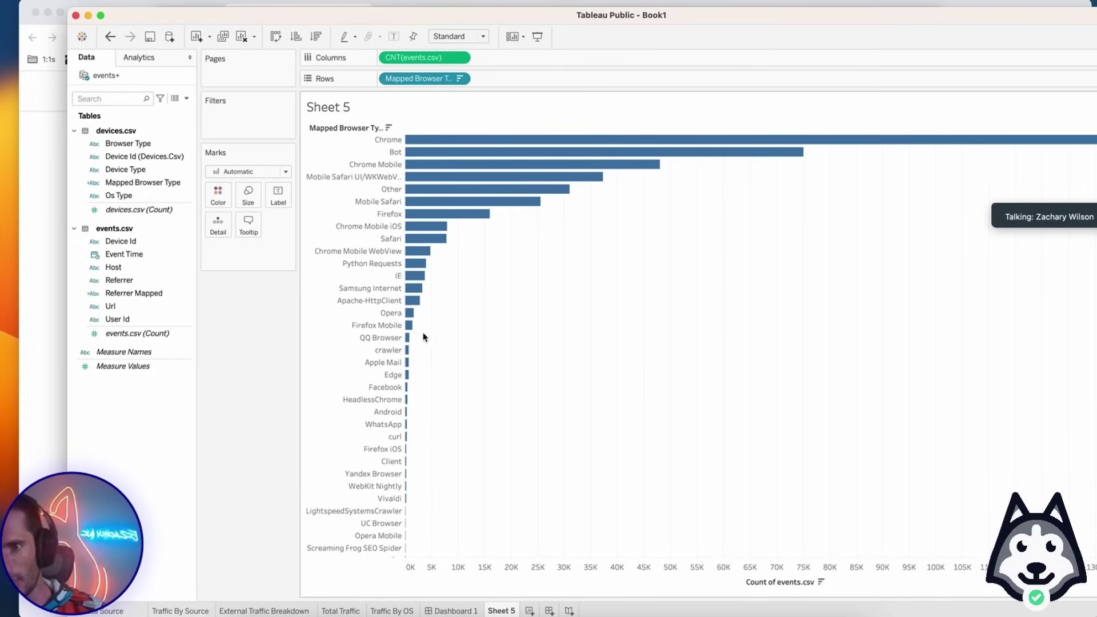
scroll(426, 342, "down", 10)
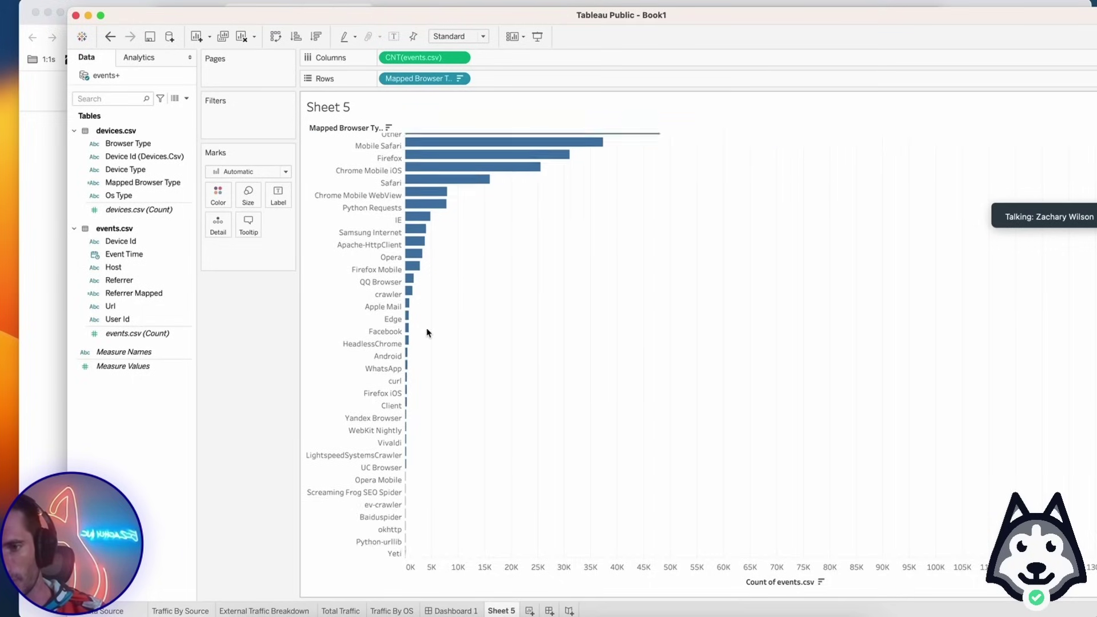
scroll(427, 332, "up", 10)
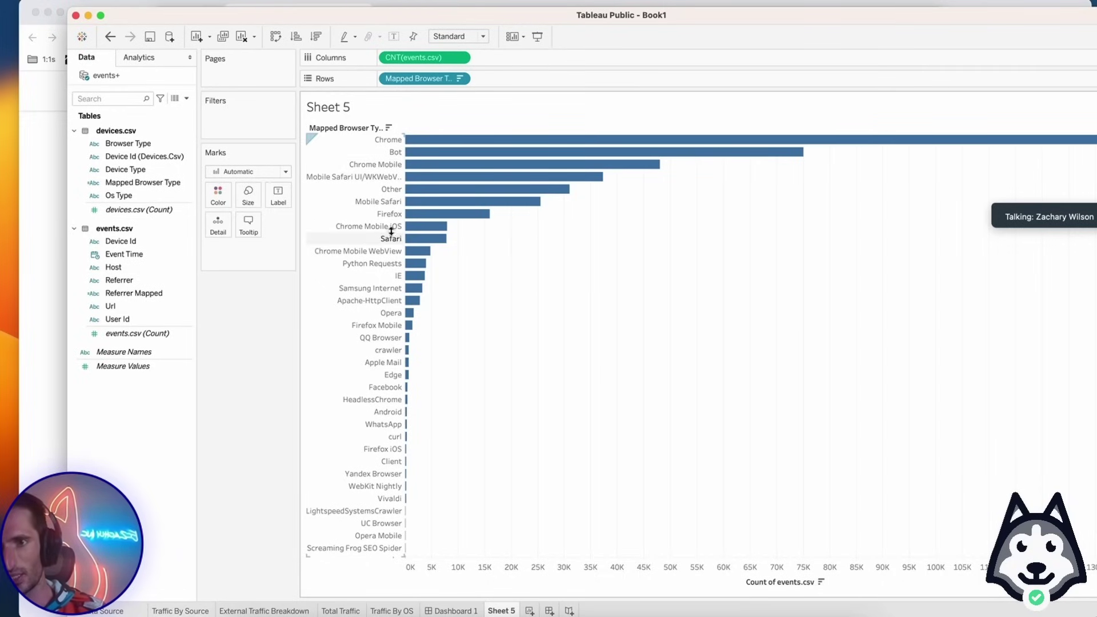
mouse_move(436, 237)
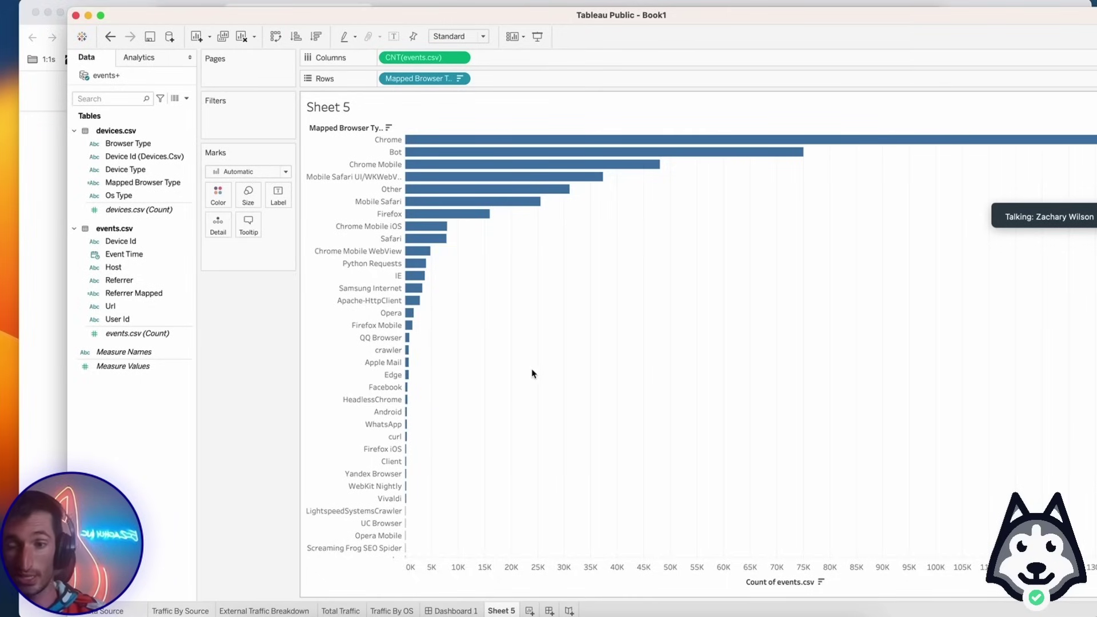
Rename the Sheet 5 worksheet as Traffic By Browser Type.
right_click(511, 610)
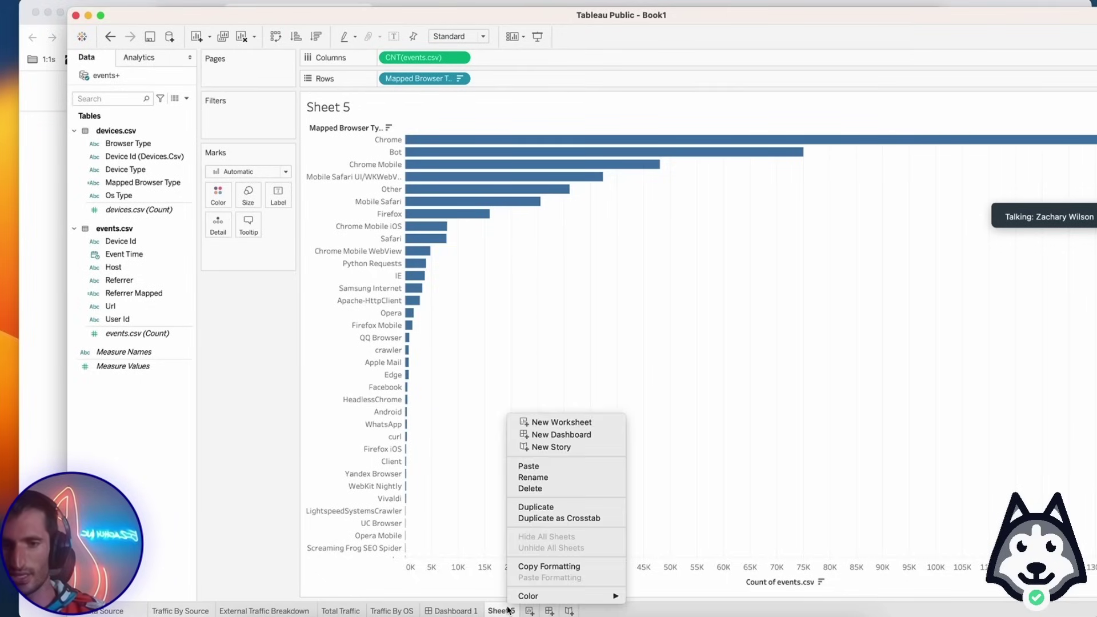
left_click(557, 478)
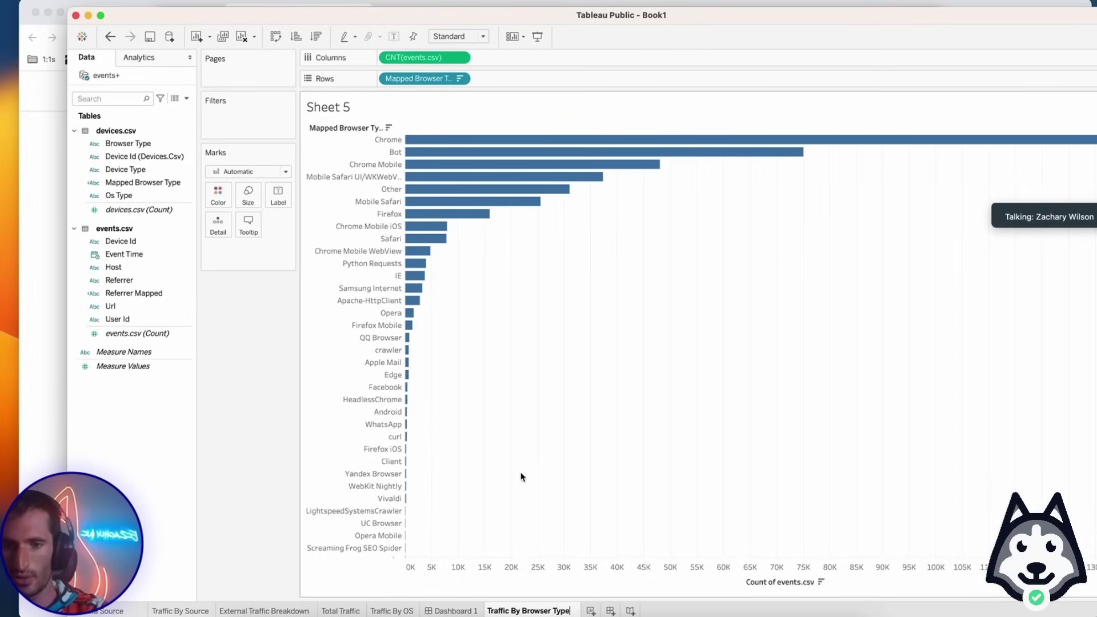
type("Traffic By Browser Type")
key("Return")
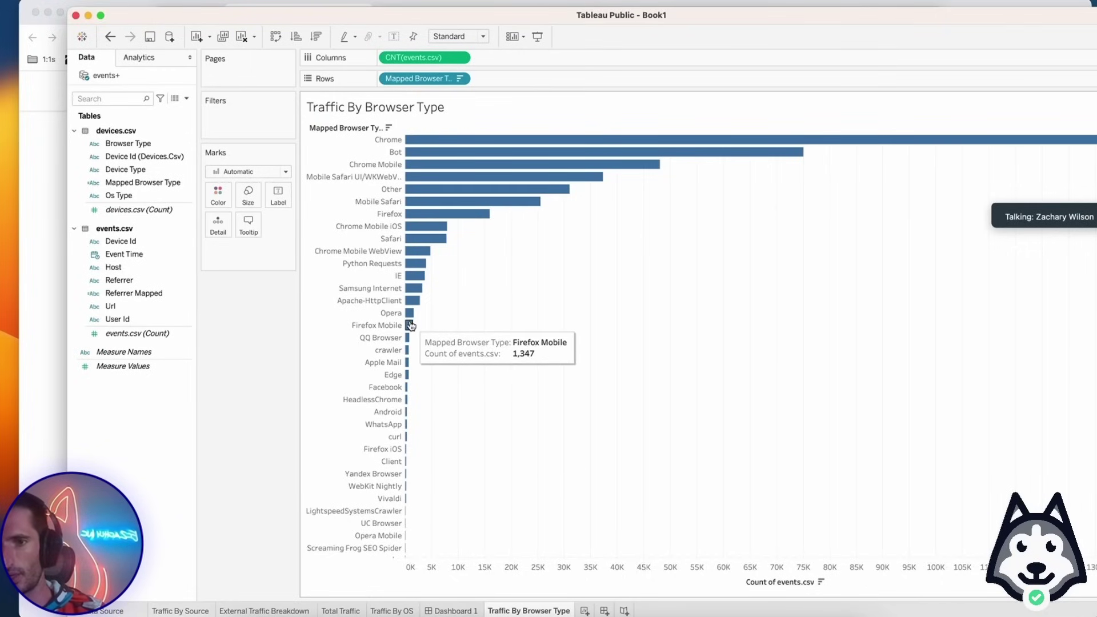
Filter the browser type chart by the events.csv count with a minimum of 100, and check the remaining browsers.
left_click(145, 281)
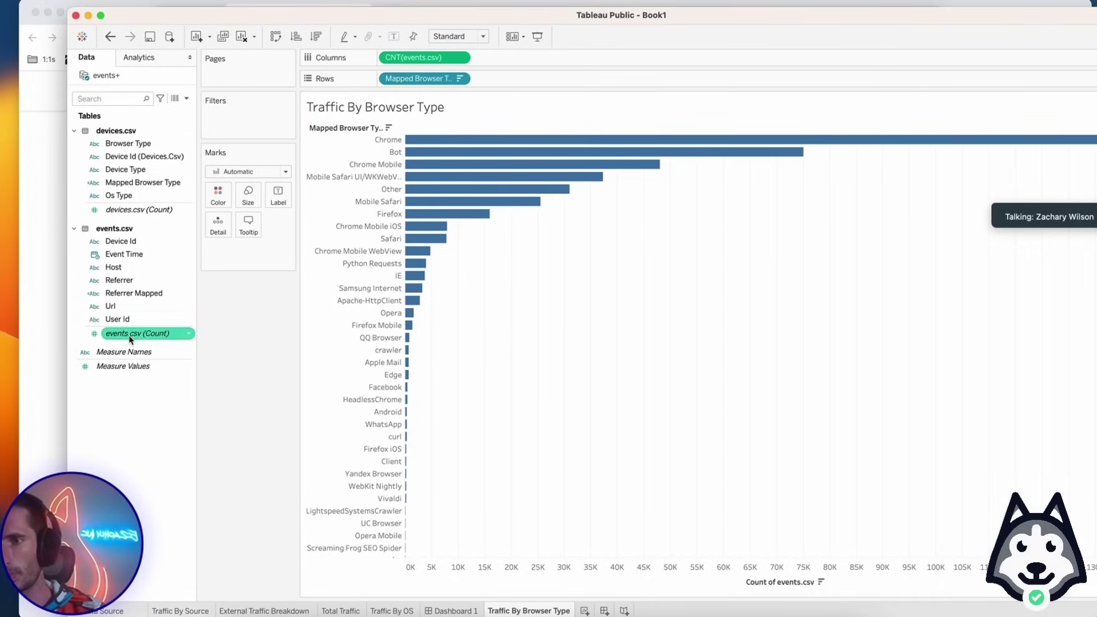
left_click_drag(137, 333, 229, 114)
left_click(533, 317)
type("100")
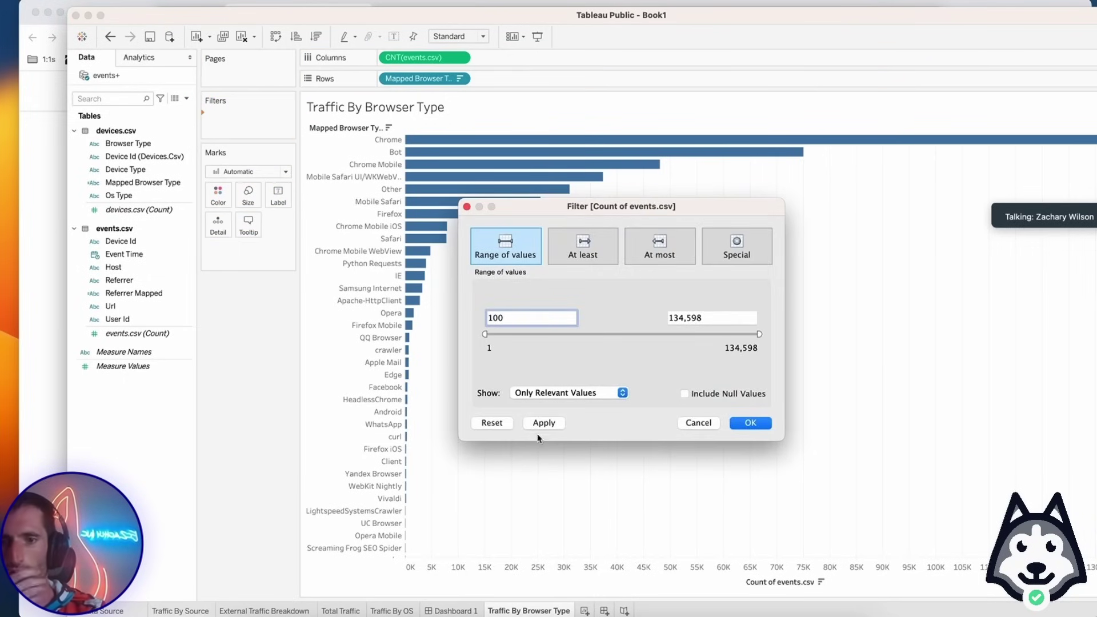
left_click(542, 426)
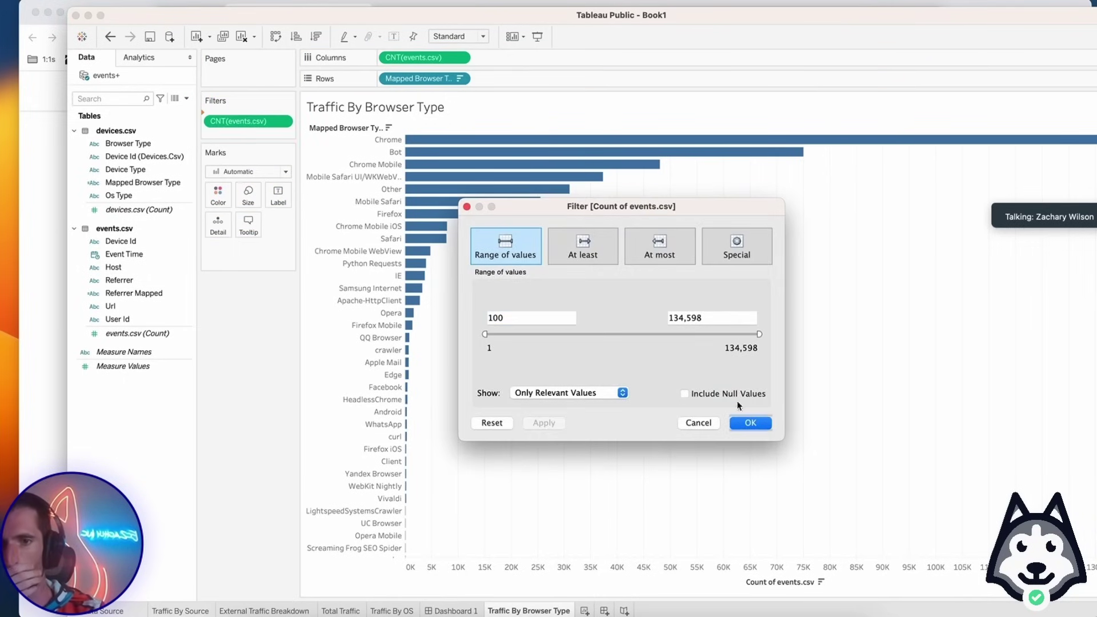
left_click(750, 423)
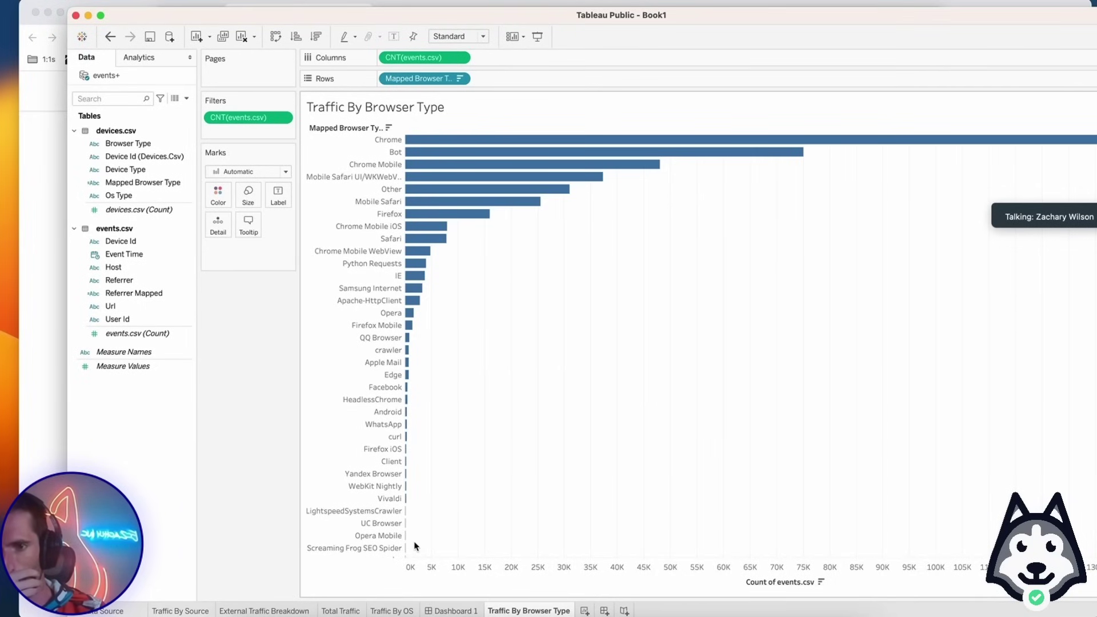
scroll(412, 537, "down", 2)
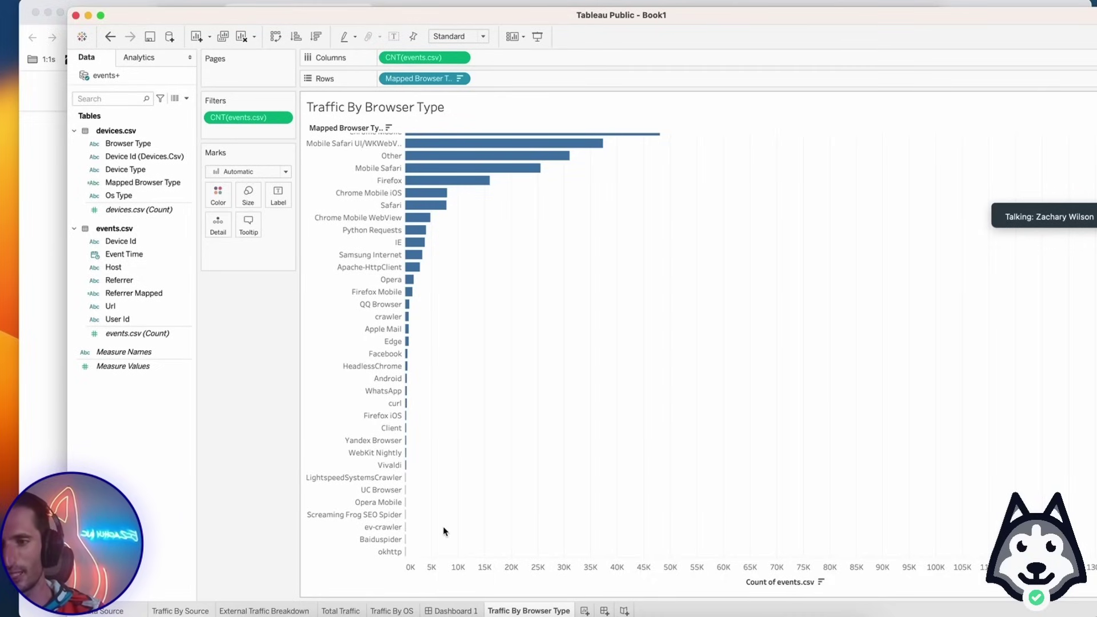
Set the minimum of the Traffic By OS sheet's events.csv count filter to 100.
left_click(392, 611)
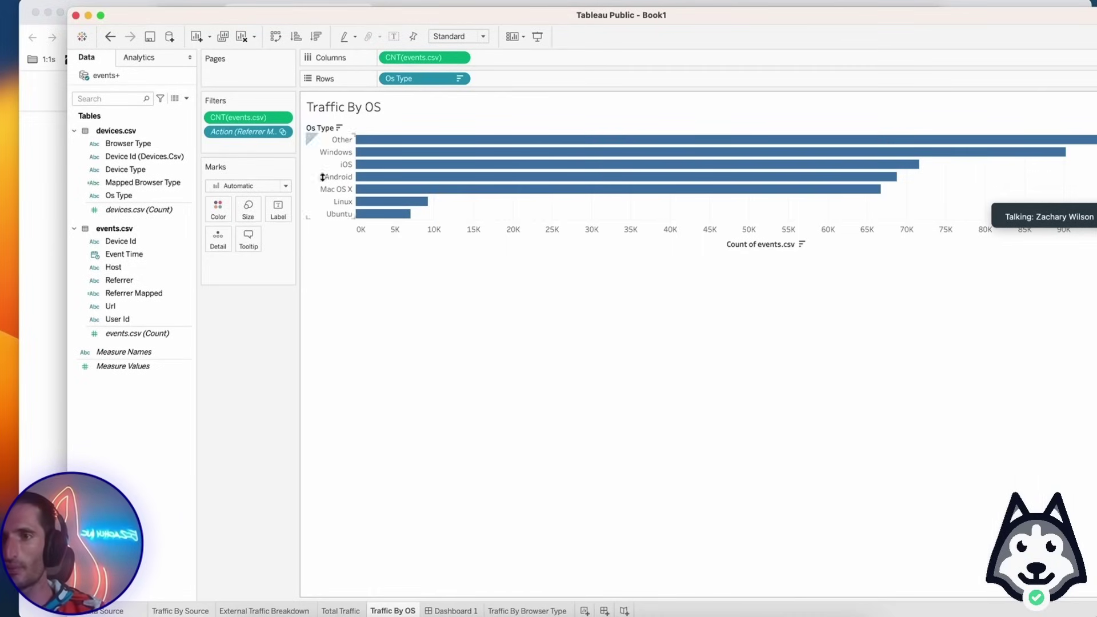
left_click(281, 118)
left_click(276, 133)
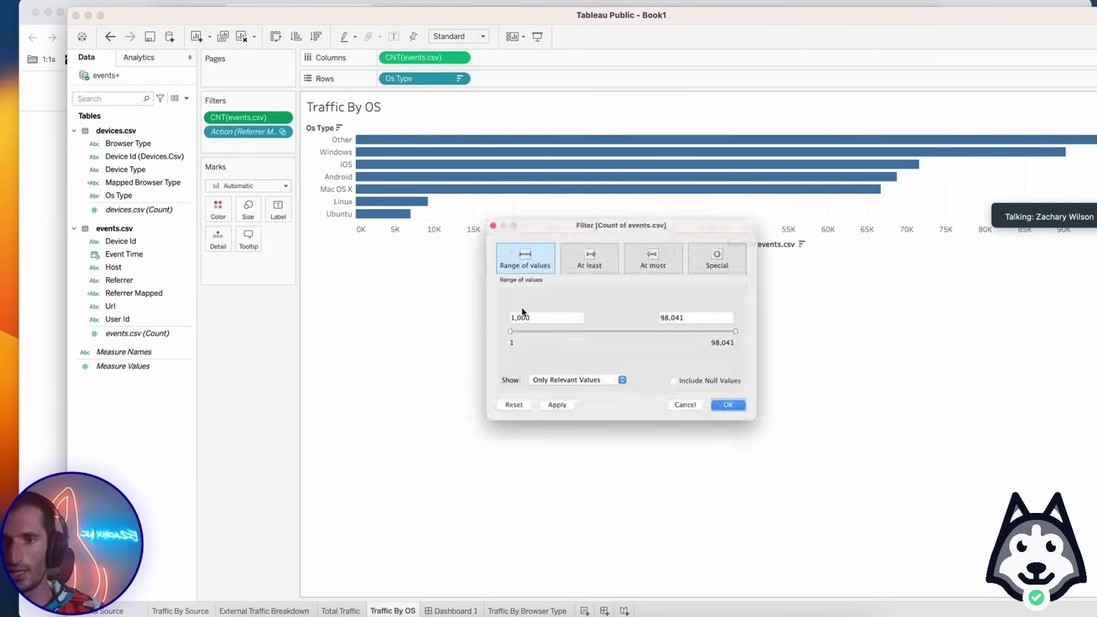
left_click(525, 315)
key("BackSpace")
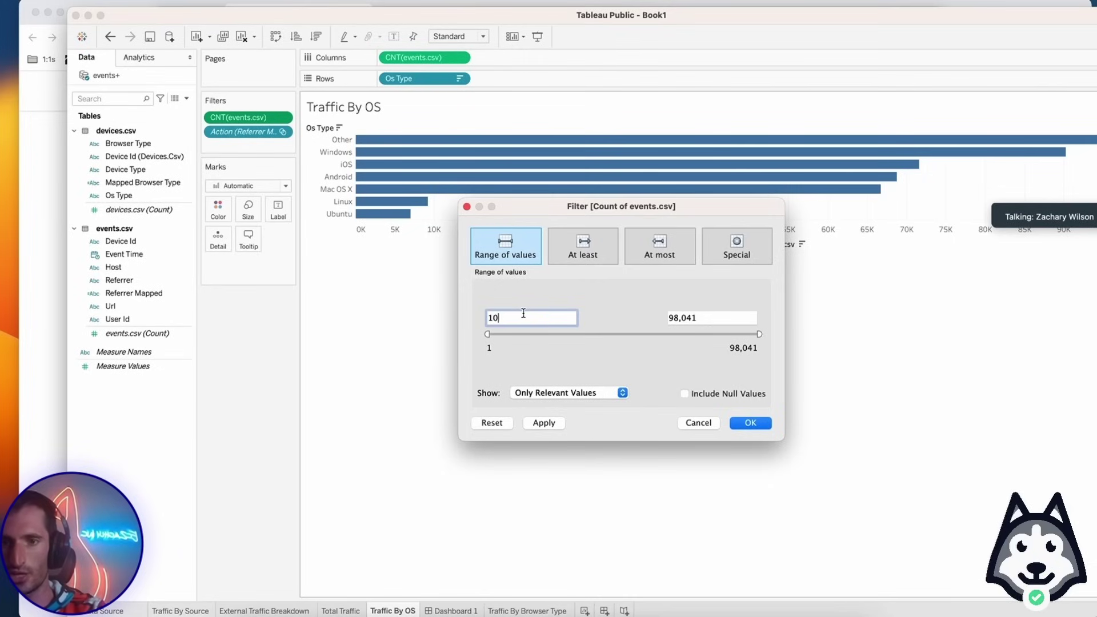
left_click(543, 423)
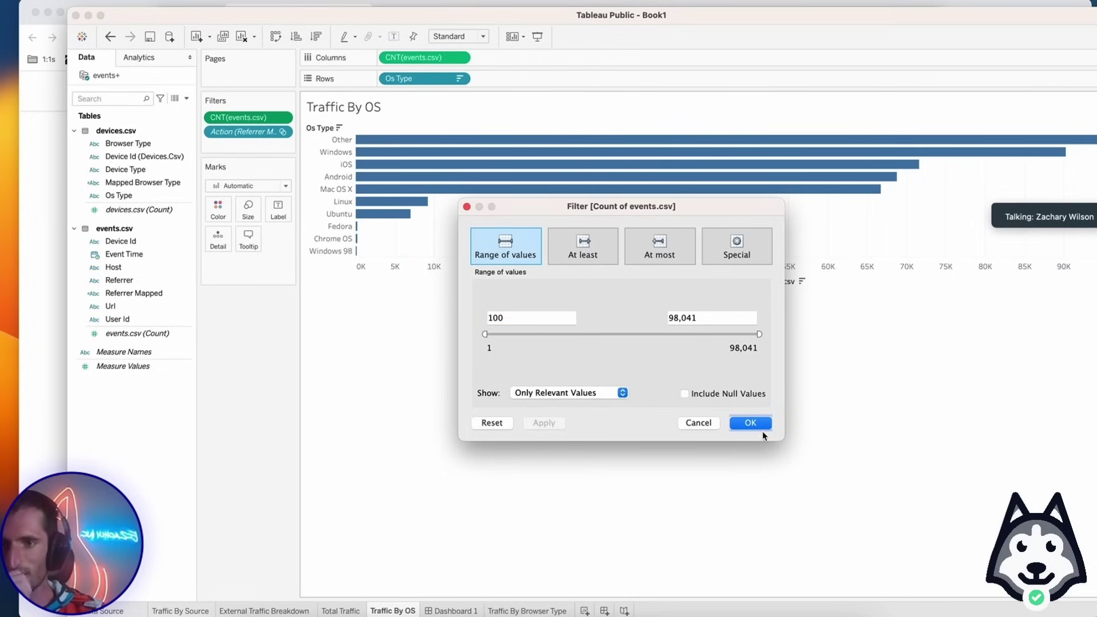
left_click(760, 424)
mouse_move(358, 255)
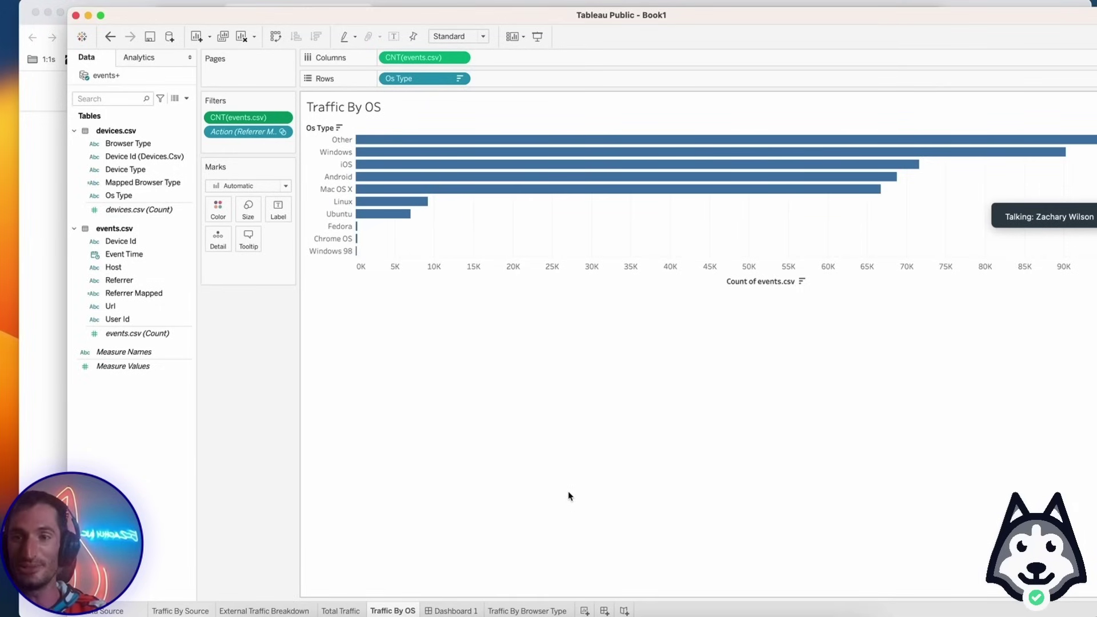
Add the Traffic By Browser Type sheet to Dashboard 1 below the Traffic By Source chart.
left_click(452, 611)
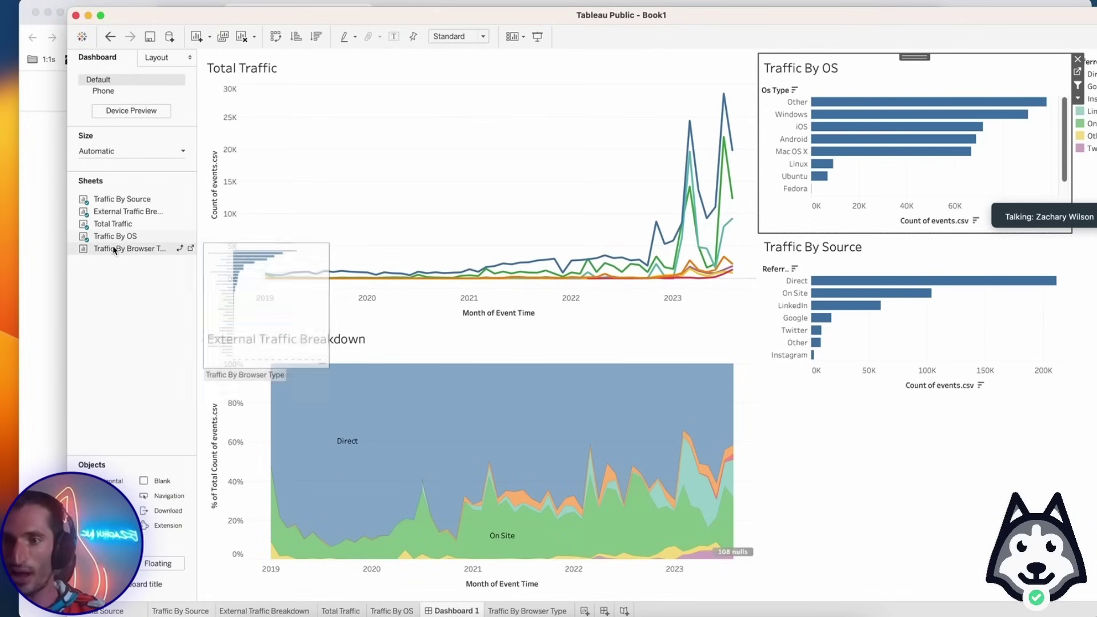
left_click_drag(114, 249, 1009, 474)
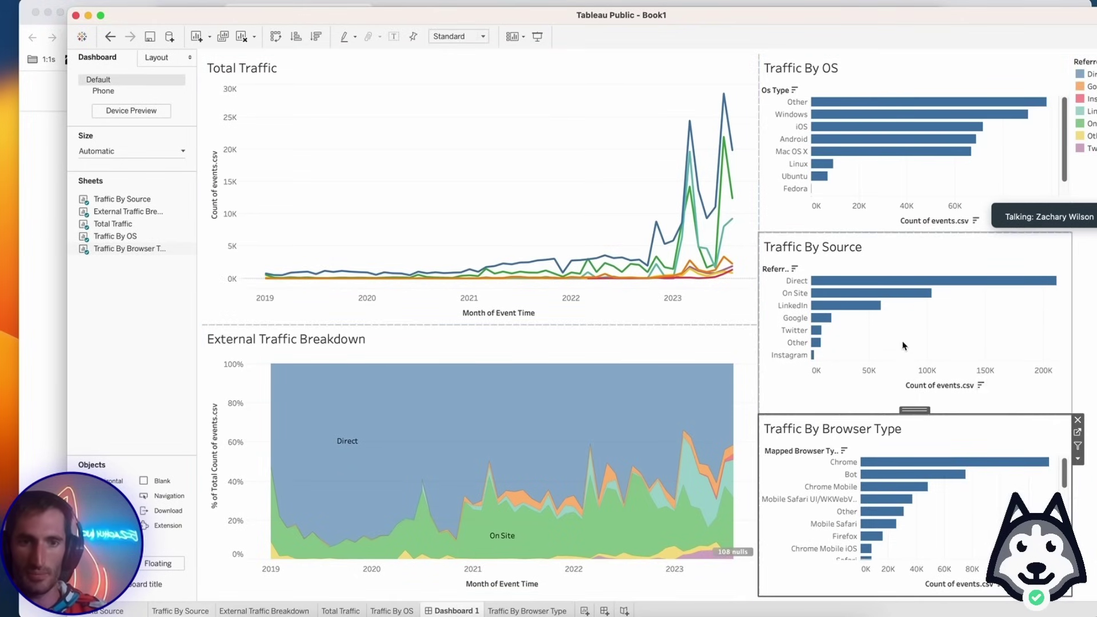
left_click(542, 186)
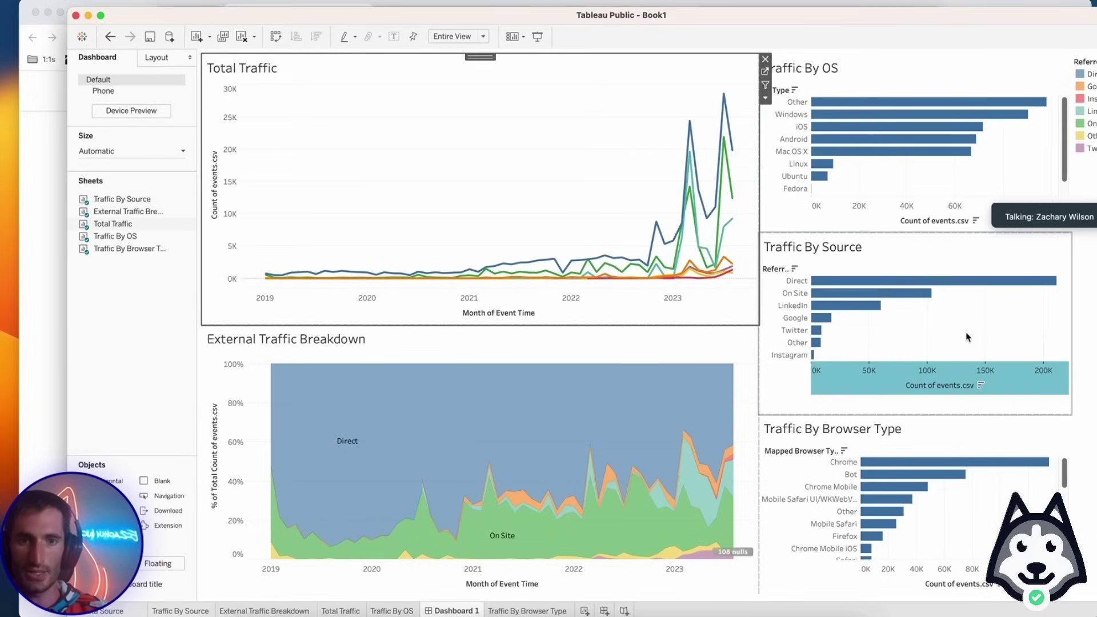
left_click(897, 379)
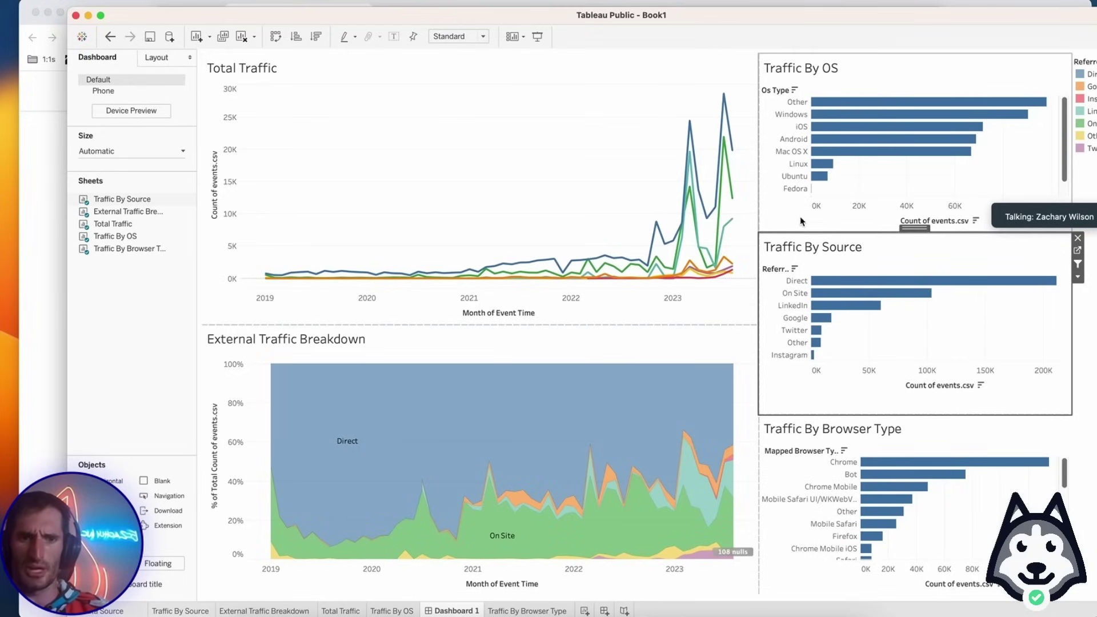
left_click(991, 440)
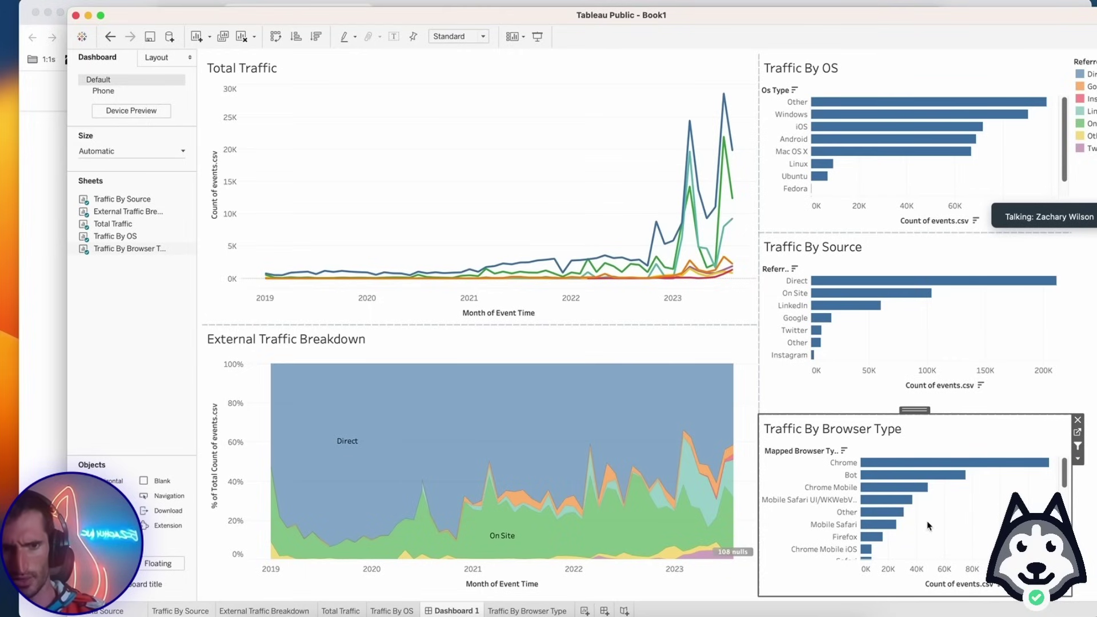
Hide the row field labels in the dashboard's Traffic By Source, Traffic By Browser Type and Traffic By OS charts.
left_click(879, 379)
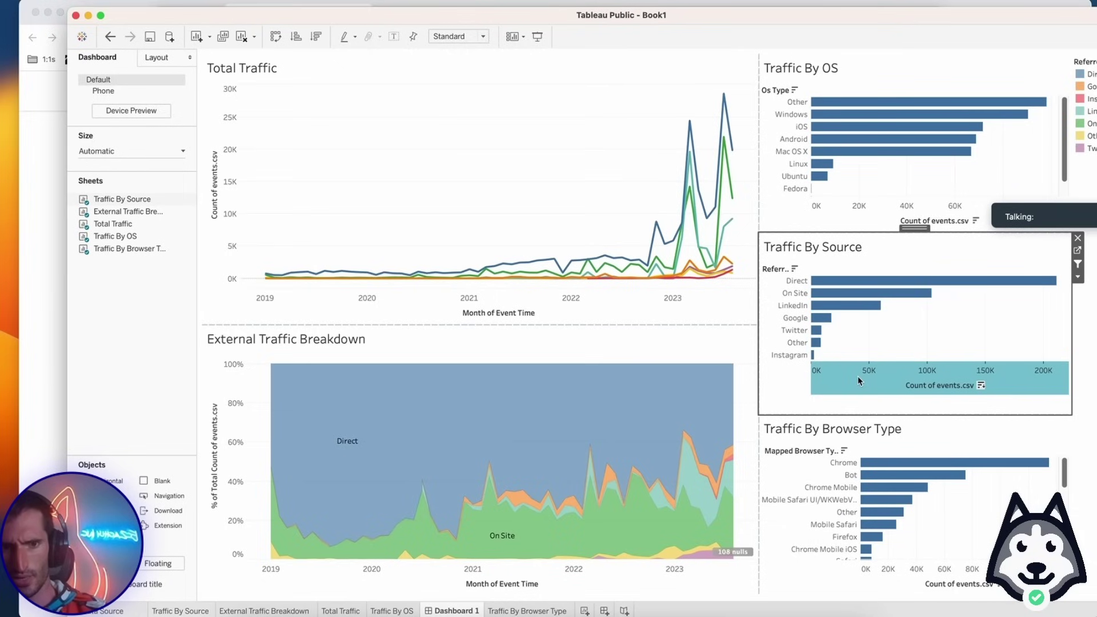
right_click(859, 376)
left_click(811, 380)
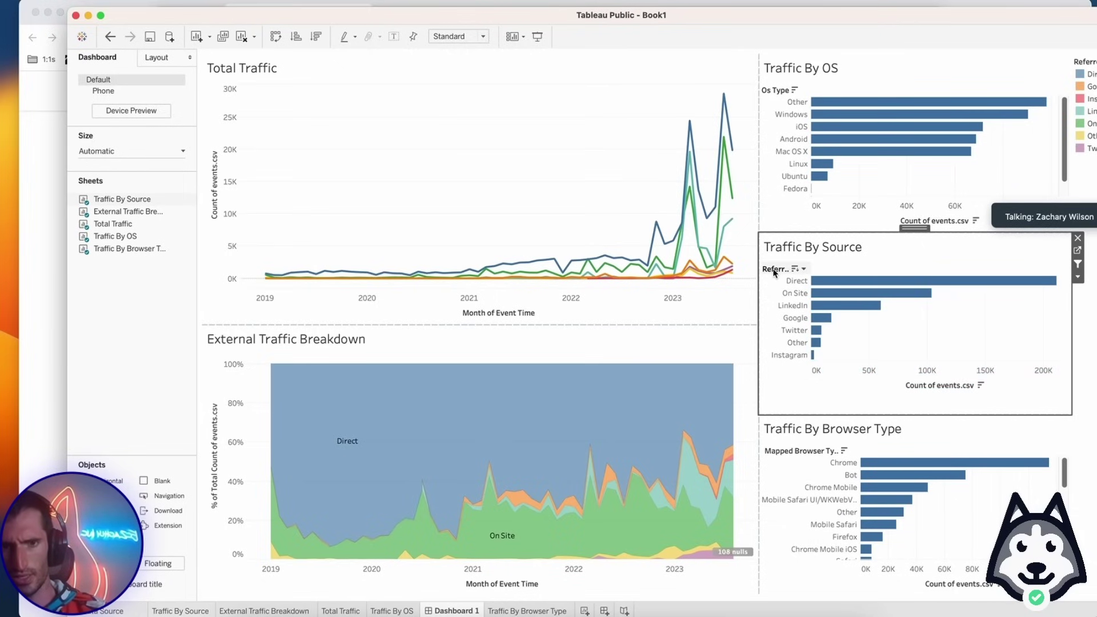
right_click(775, 272)
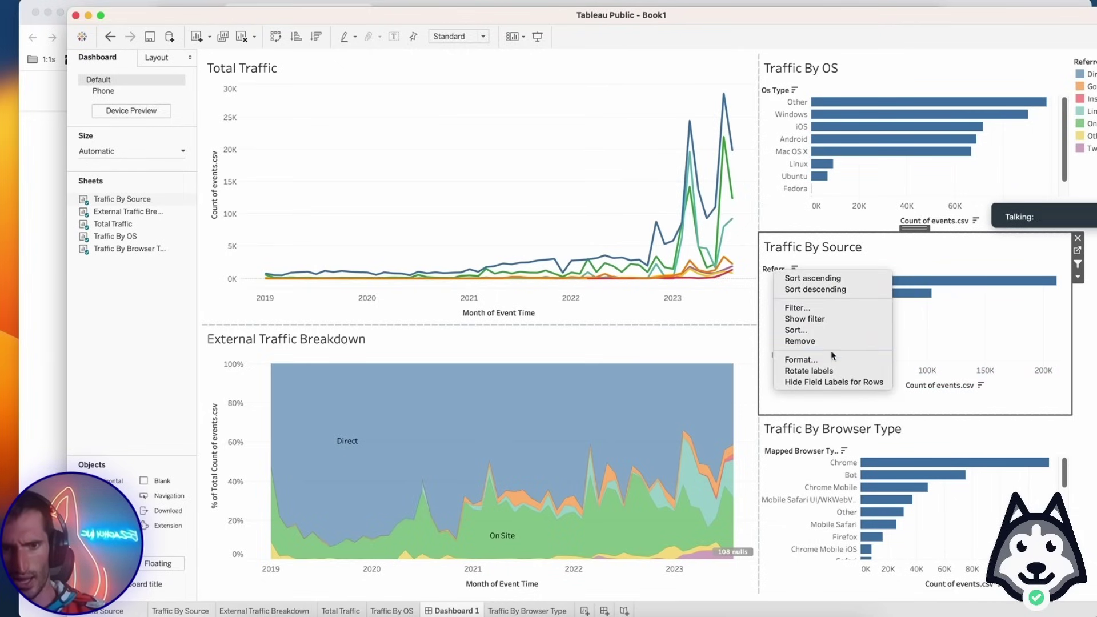
left_click(835, 383)
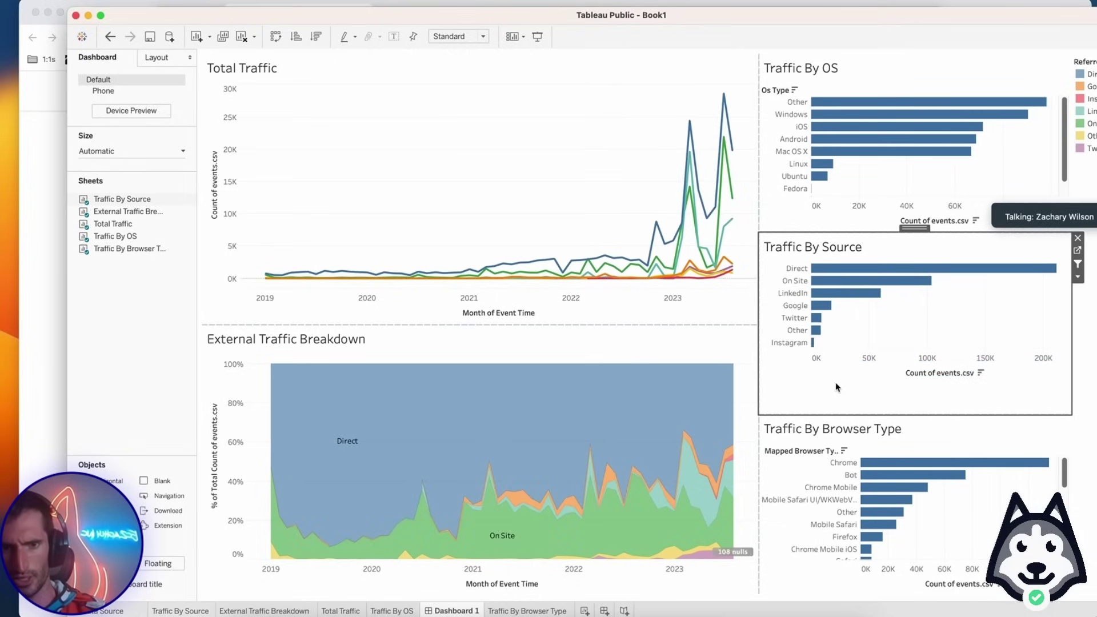
right_click(808, 454)
left_click(879, 566)
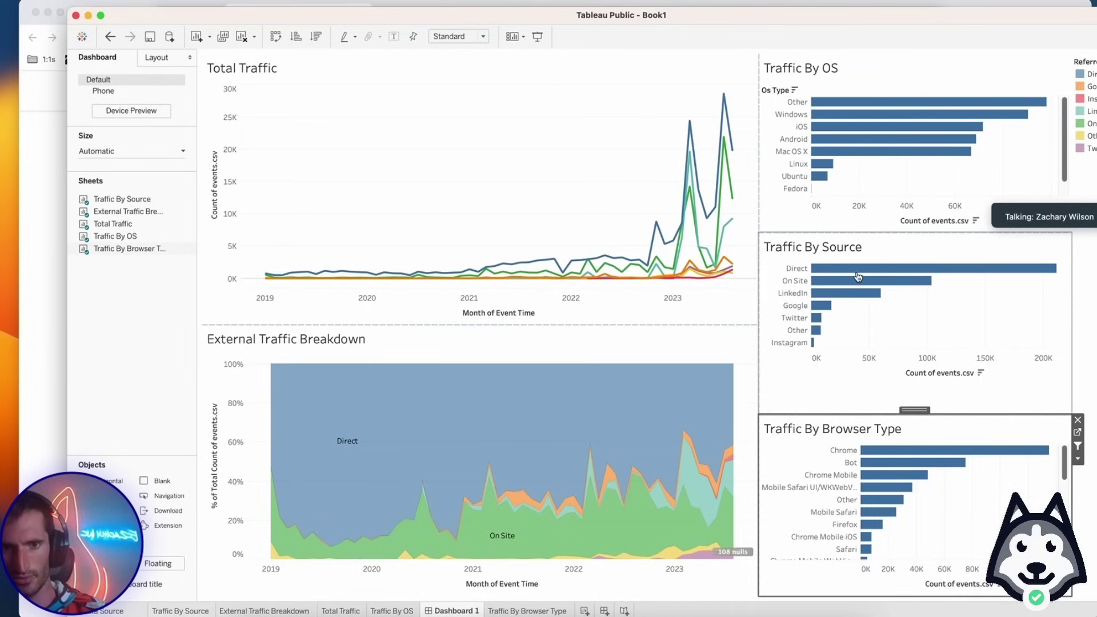
right_click(779, 91)
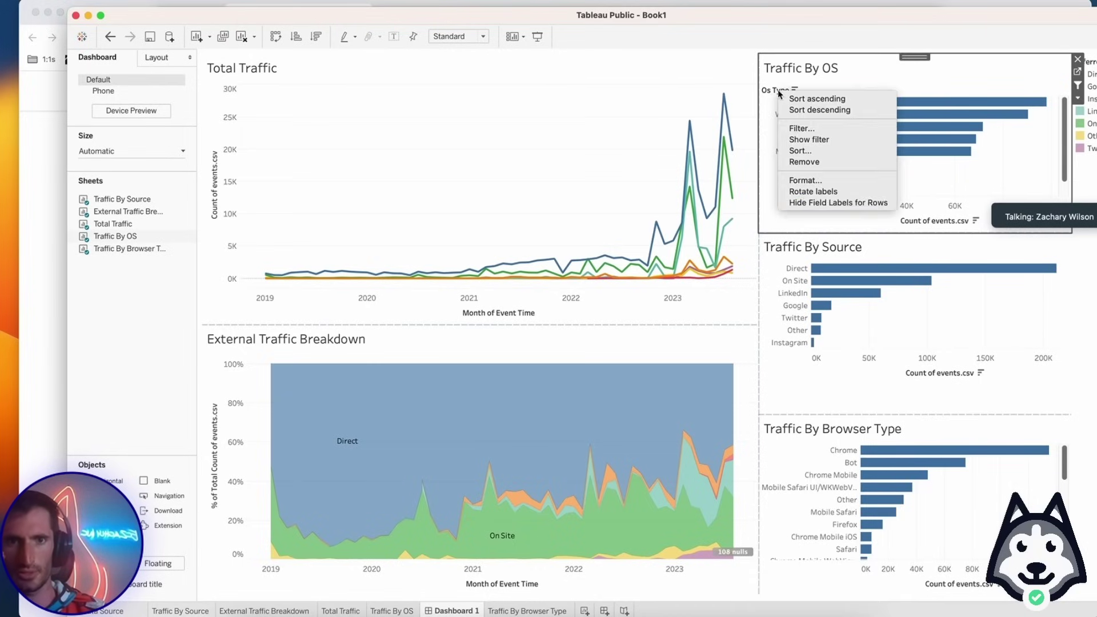
left_click(836, 202)
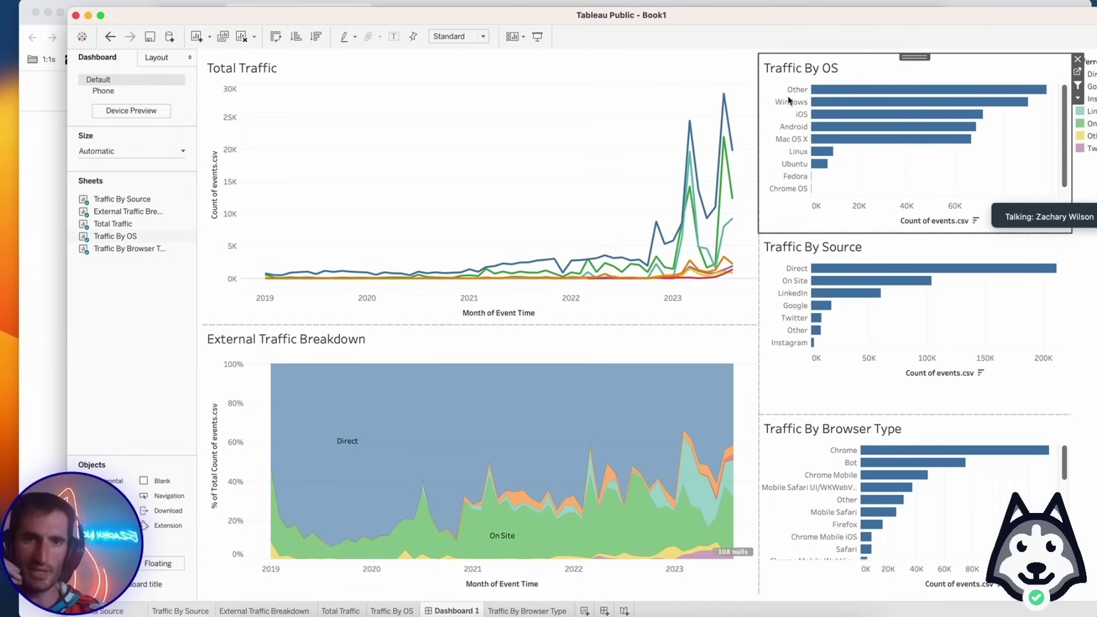
Set the title of the horizontal axis in the dashboard's Traffic By OS chart to Traffic.
right_click(918, 221)
left_click(941, 230)
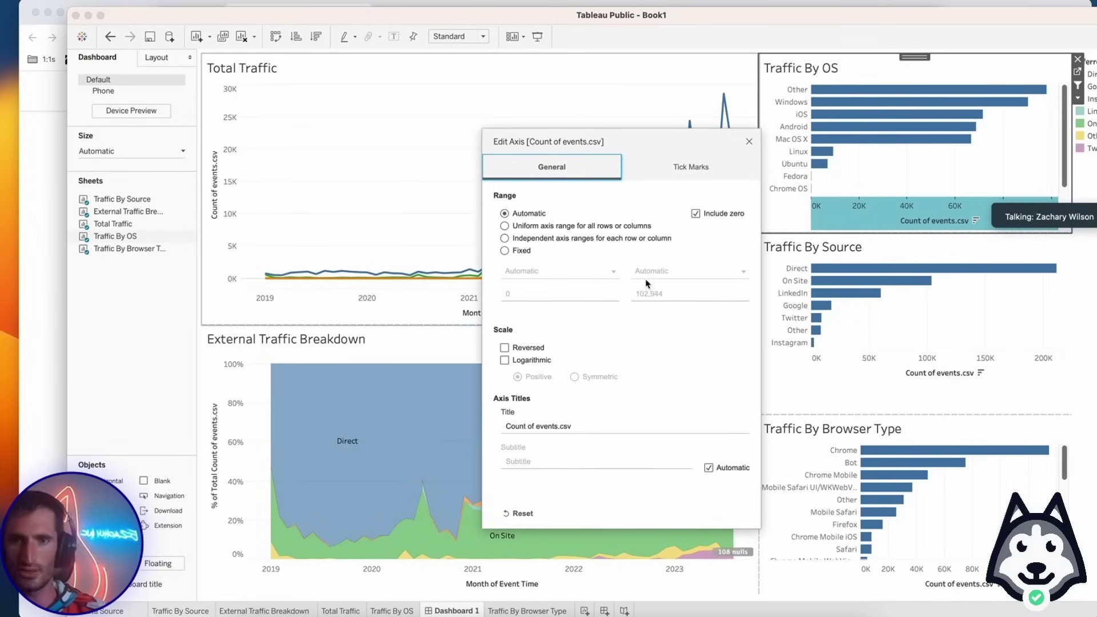
triple_click(540, 432)
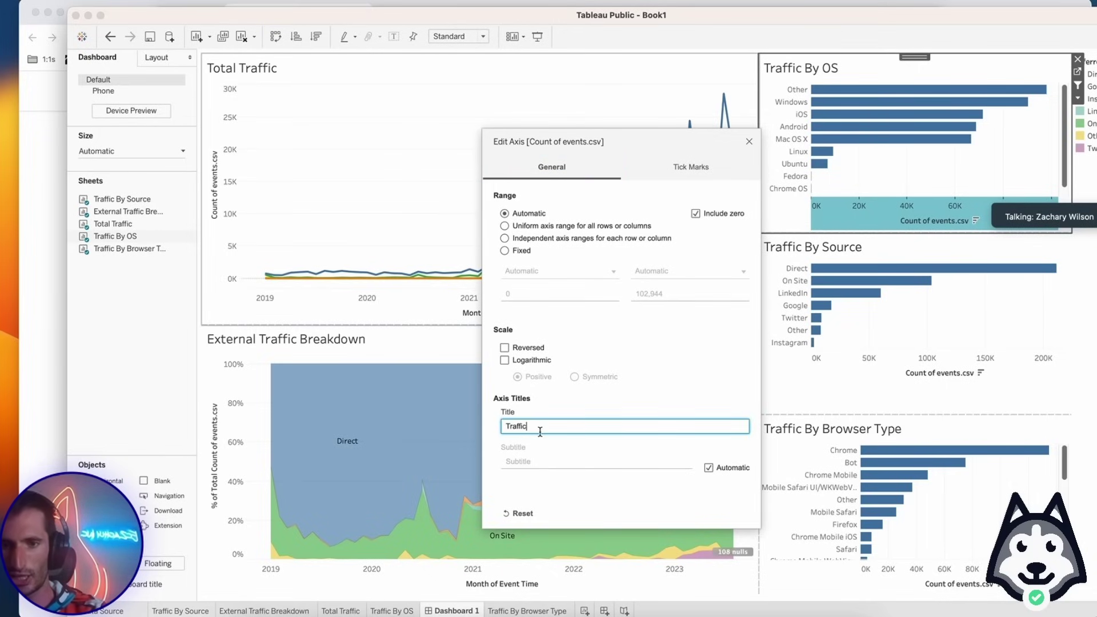
type("Traffic")
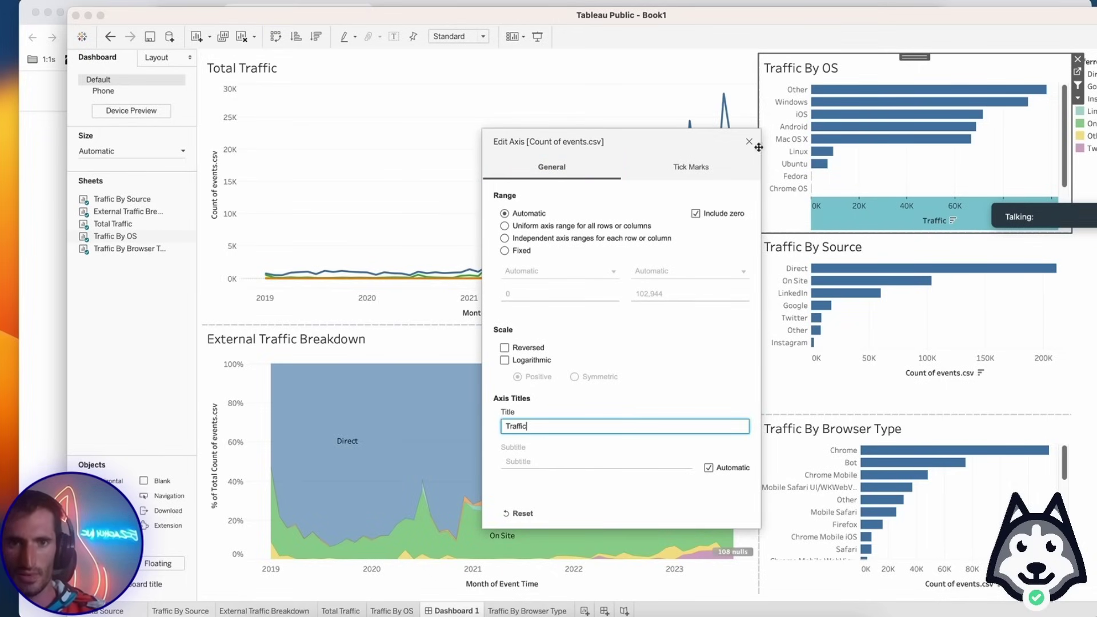
left_click(749, 142)
Rename the horizontal axis of the Traffic By Source chart as Traffic.
right_click(918, 375)
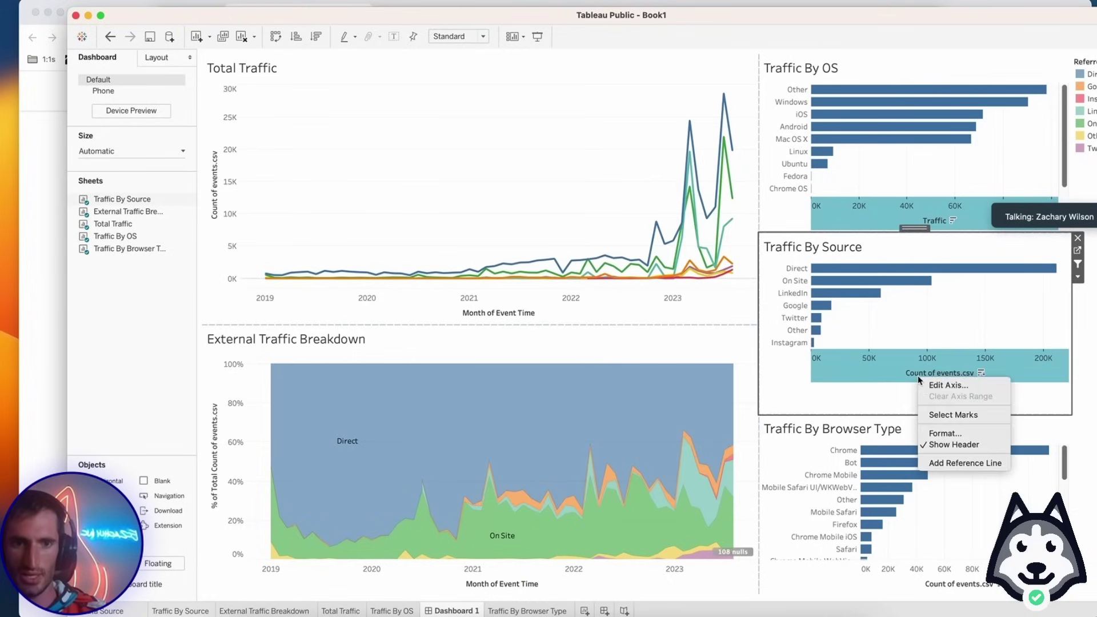
left_click(948, 385)
triple_click(584, 426)
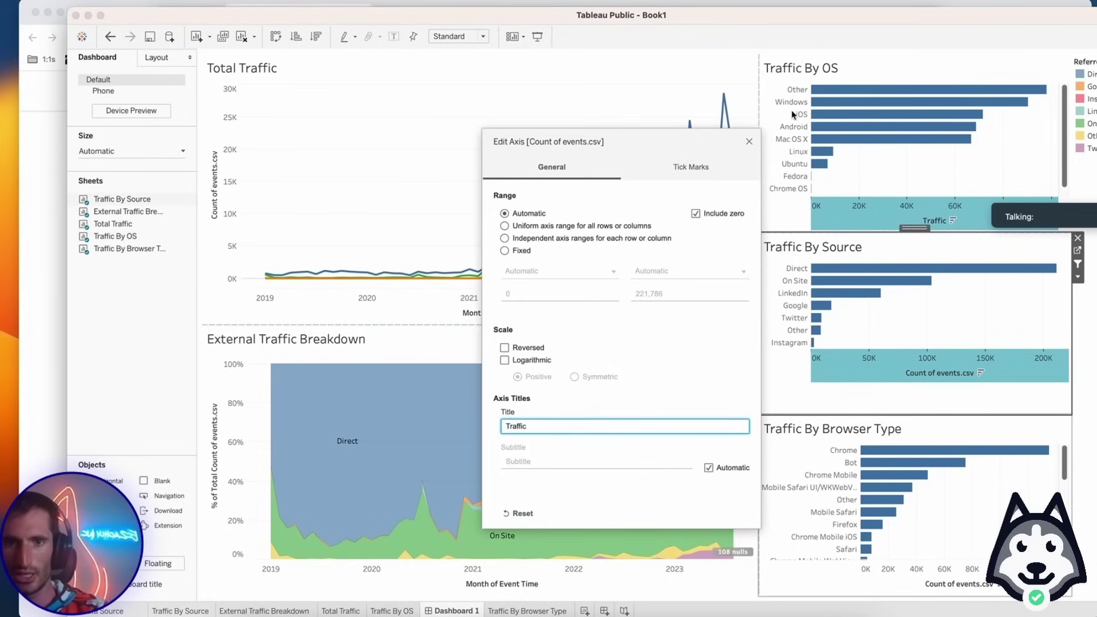
left_click(749, 142)
Change the Traffic By Browser Type chart's horizontal axis title to Traffic.
left_click(972, 592)
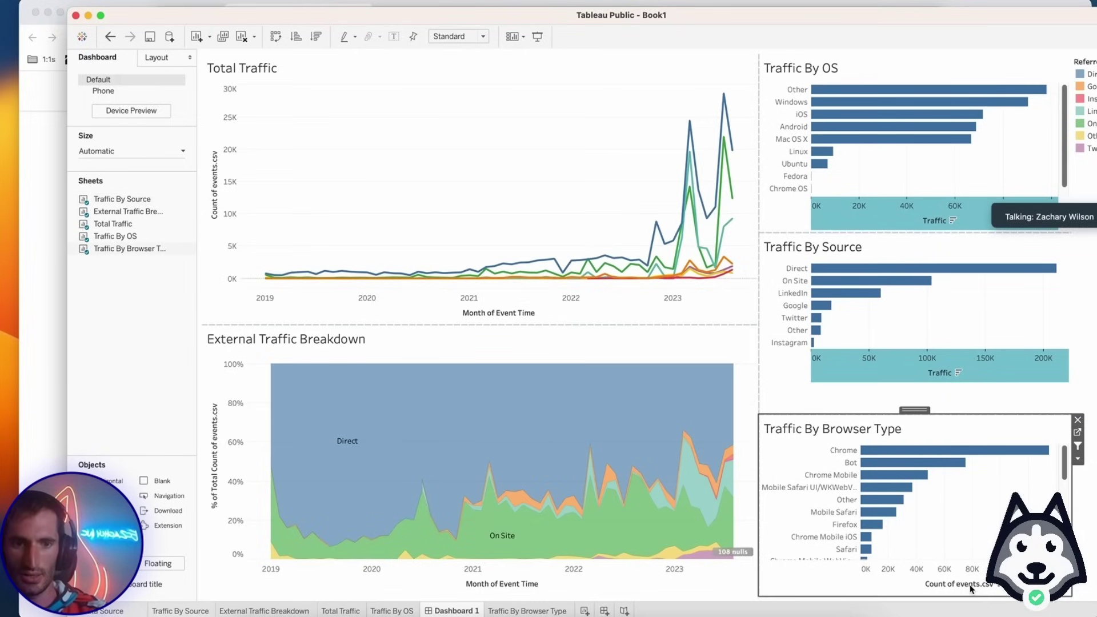
right_click(972, 591)
key("Escape")
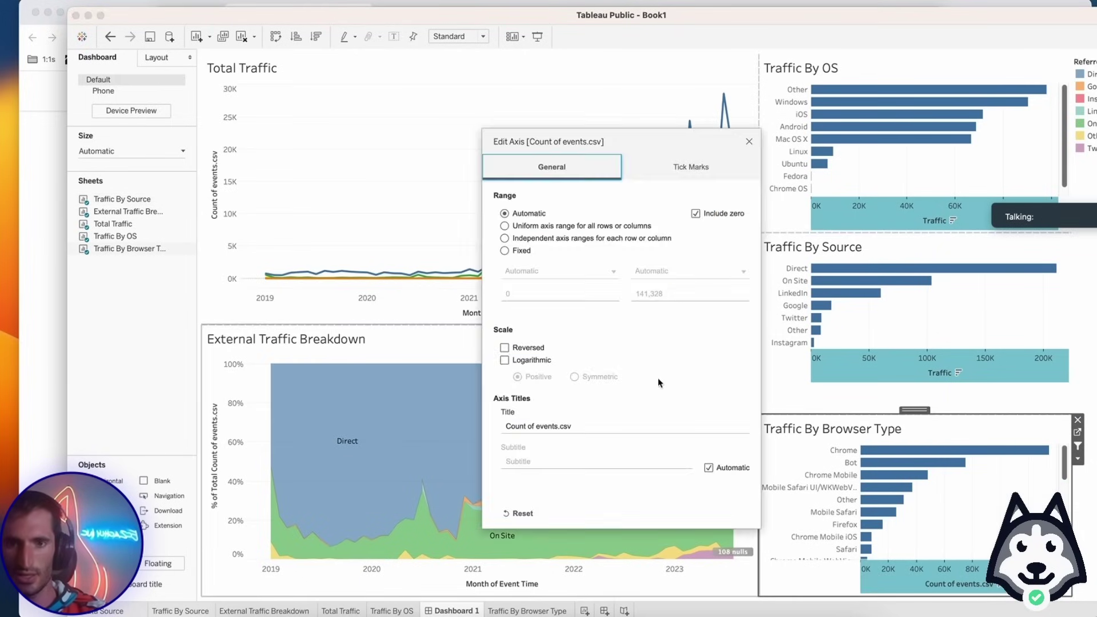
triple_click(551, 426)
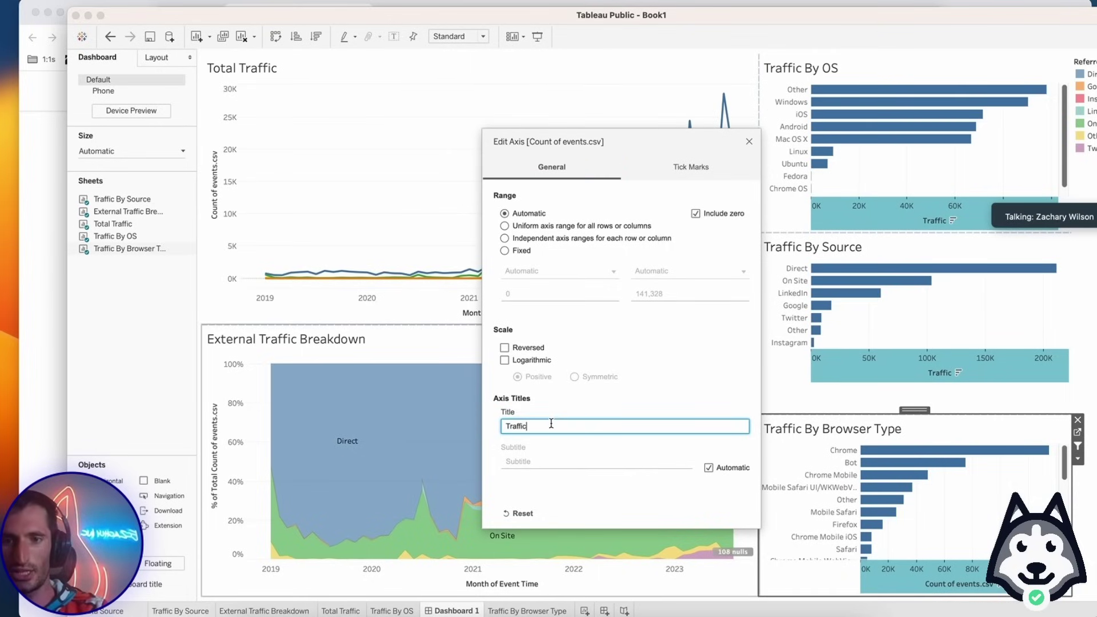
type("Traffic")
left_click(749, 141)
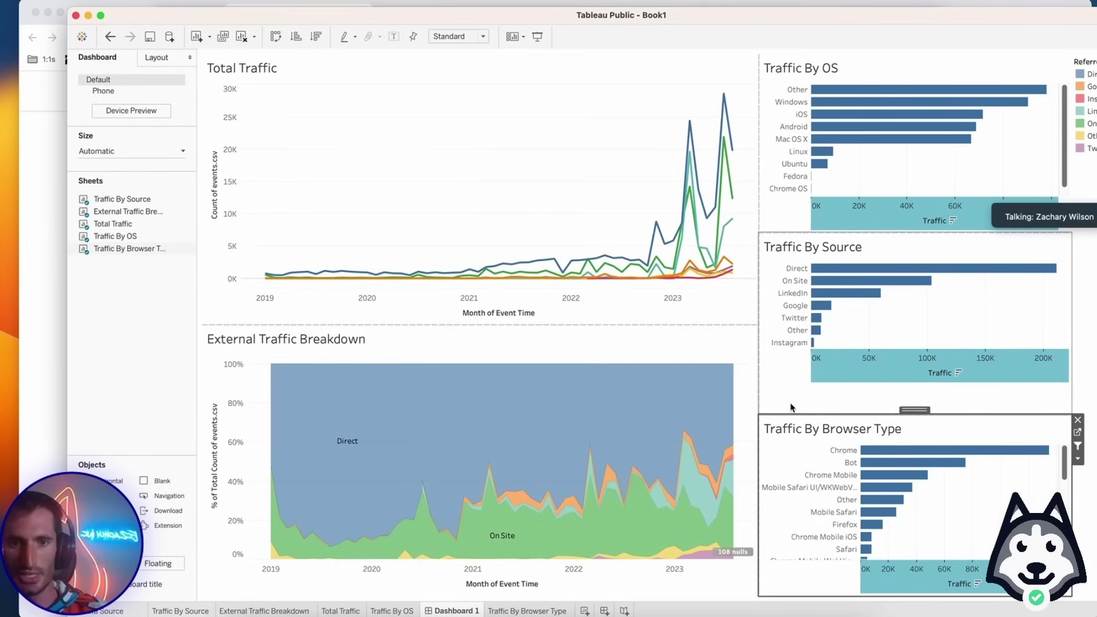
left_click(829, 400)
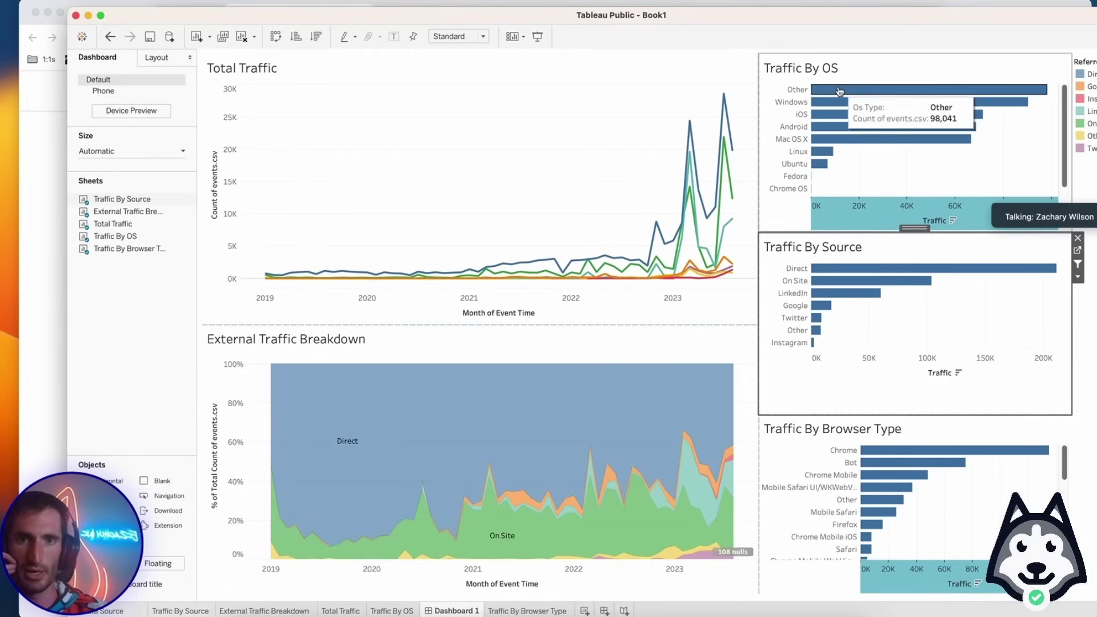
Hide the titles of the Traffic By OS, Traffic By Source and Traffic By Browser Type charts on the dashboard.
left_click(850, 68)
right_click(848, 66)
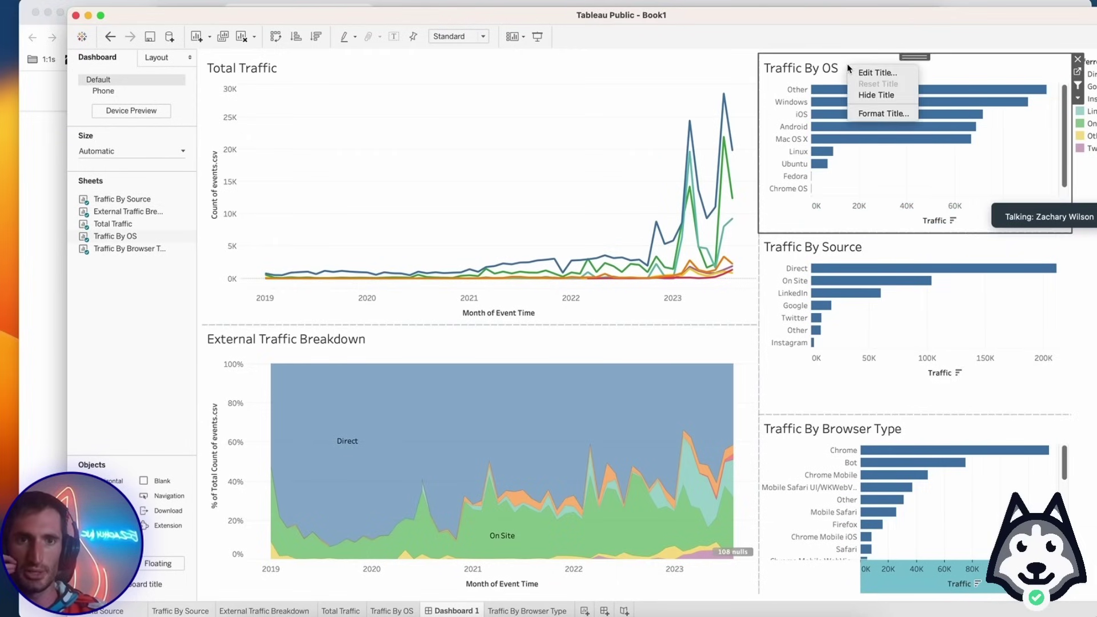
left_click(869, 92)
left_click(920, 244)
right_click(920, 245)
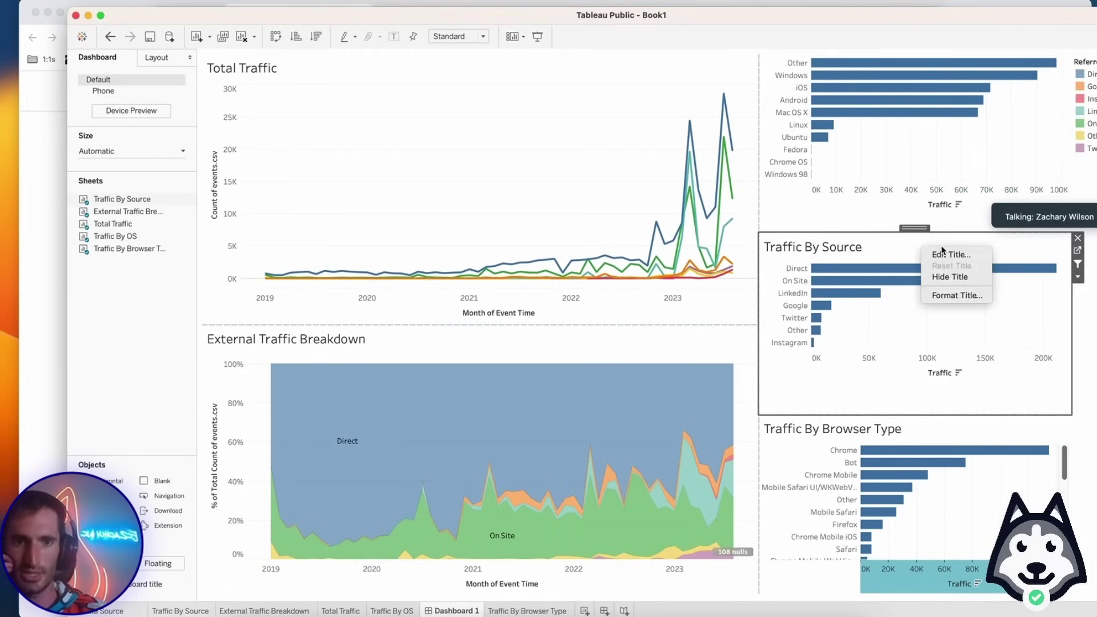
left_click(948, 277)
left_click(929, 430)
right_click(929, 430)
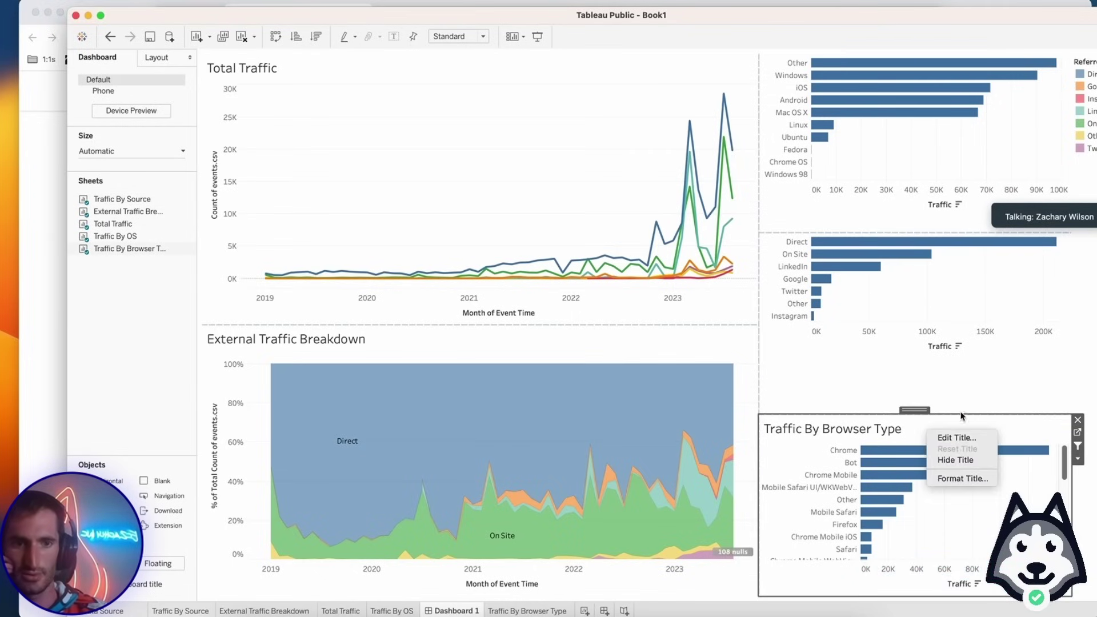
left_click(950, 460)
Enlarge the browser type chart upward into the empty space beneath the traffic source chart's axis.
left_click(832, 387)
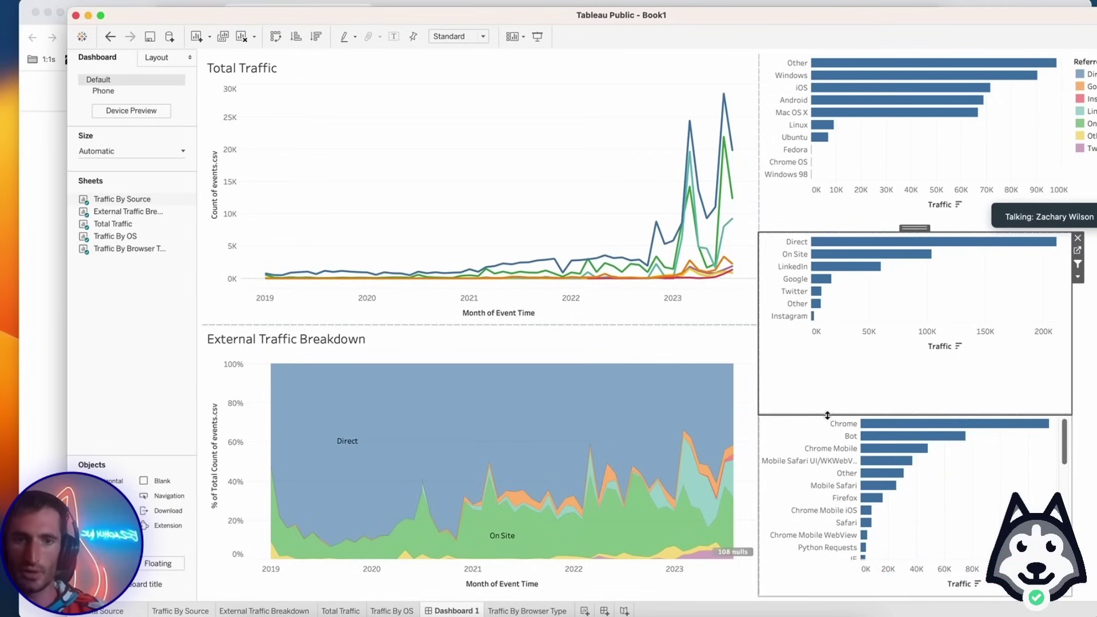
left_click_drag(828, 414, 818, 365)
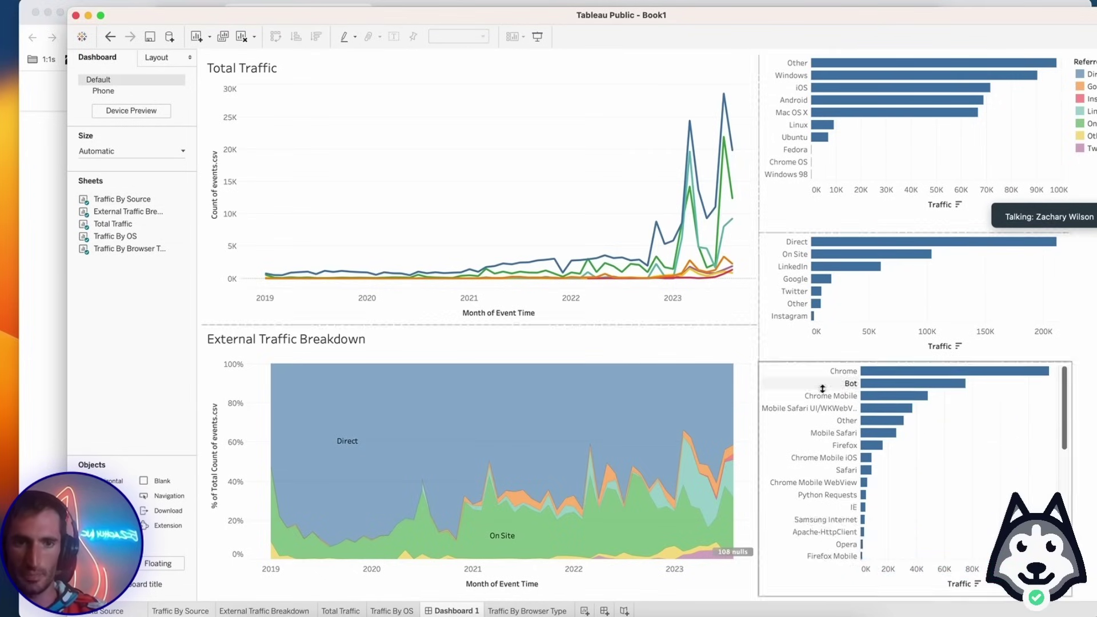
scroll(898, 520, "down", 1)
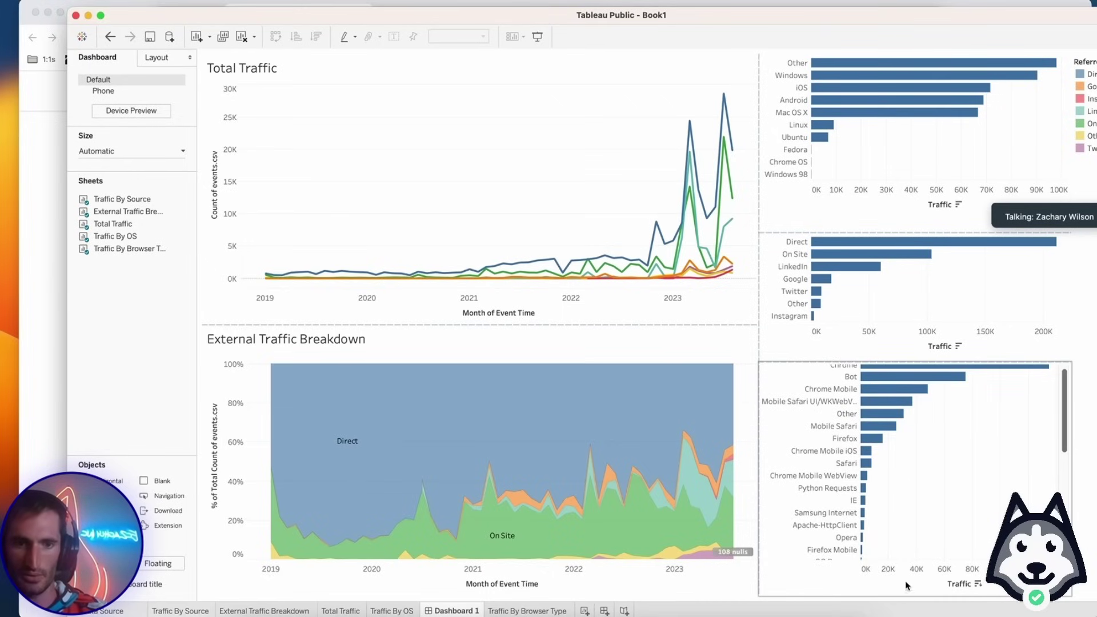
scroll(909, 517, "up", 1)
Filter the dashboard by Bot and by Chrome in turn from the browser type chart, and clear the selection.
left_click(1013, 468)
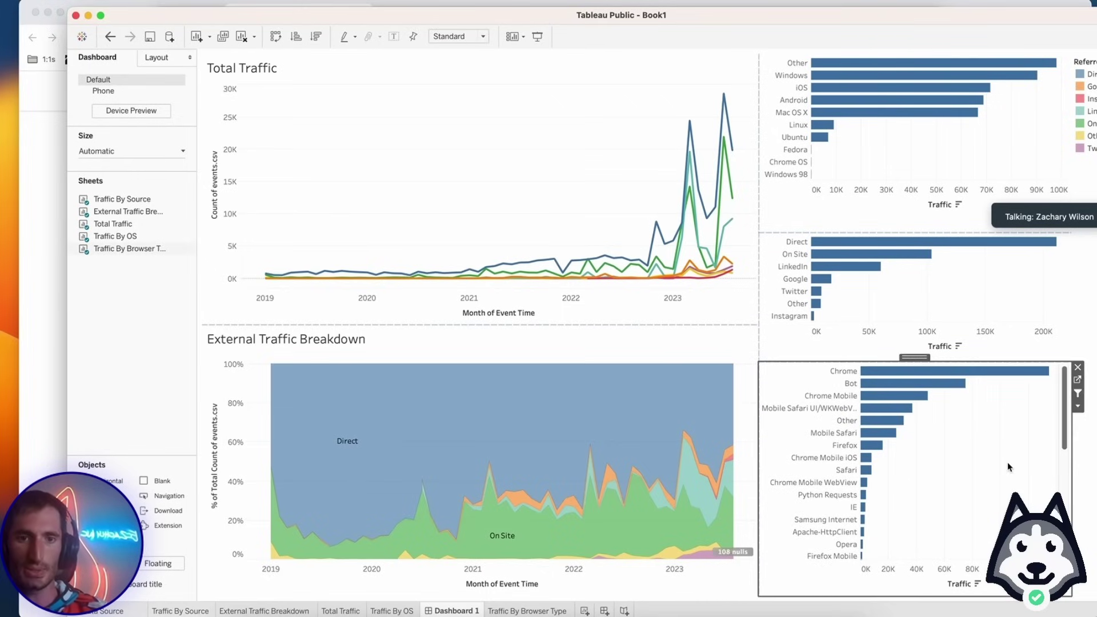
left_click(595, 196)
mouse_move(912, 392)
left_click(943, 413)
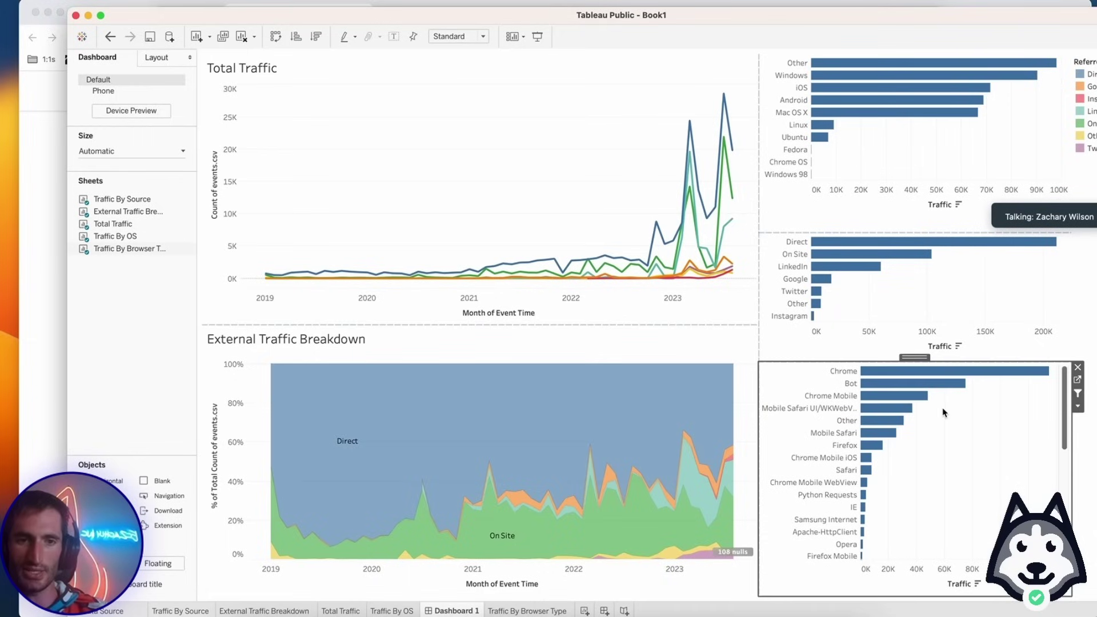
left_click(943, 383)
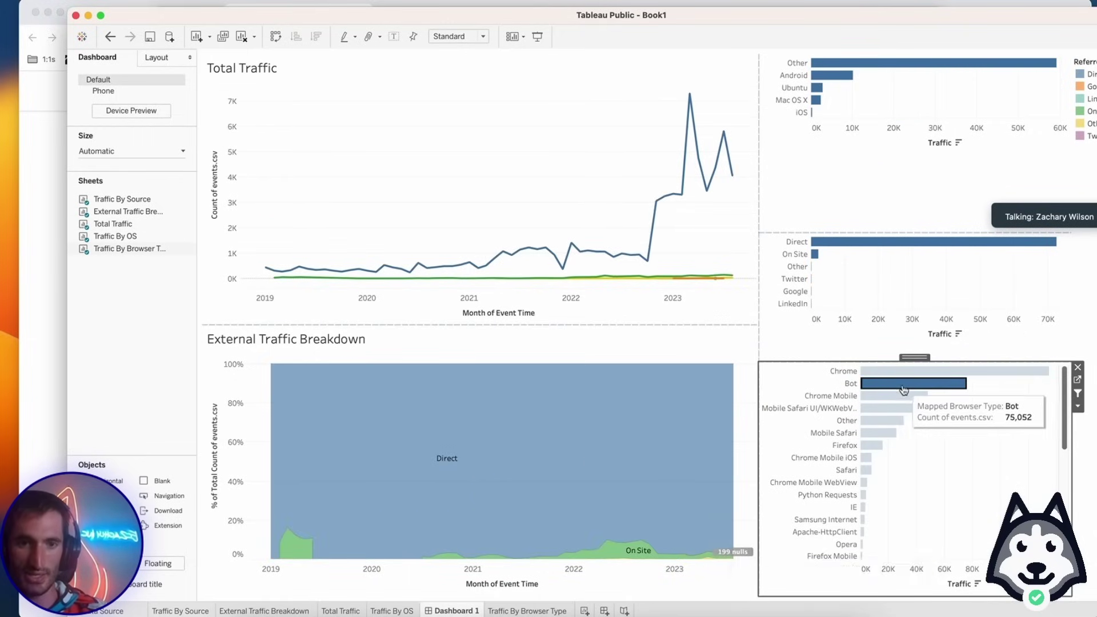
left_click(885, 381)
left_click(879, 375)
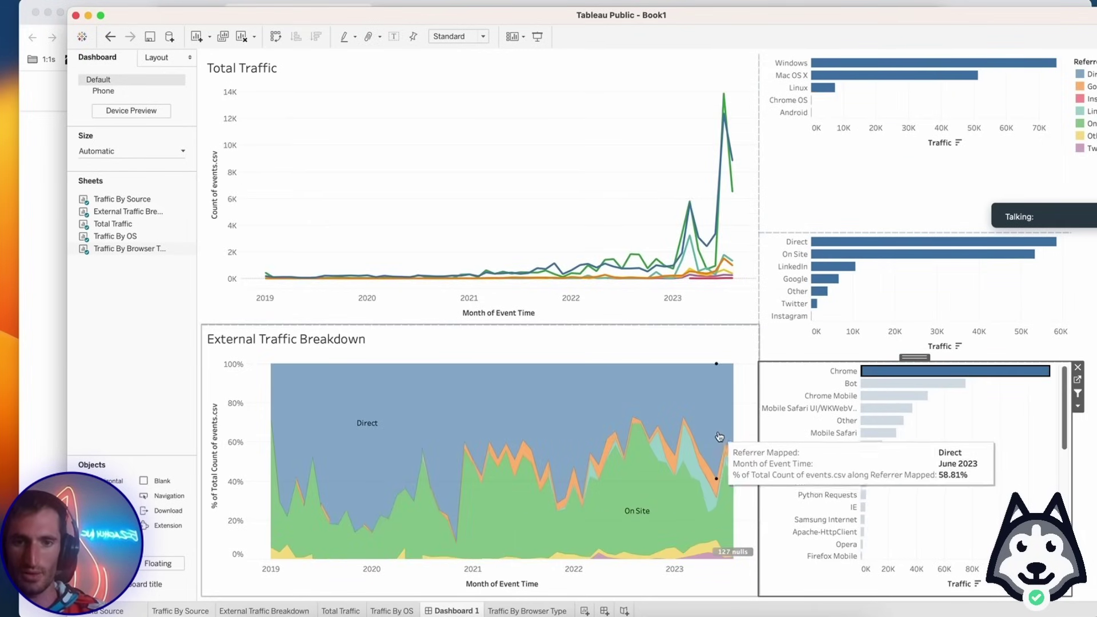
left_click(946, 378)
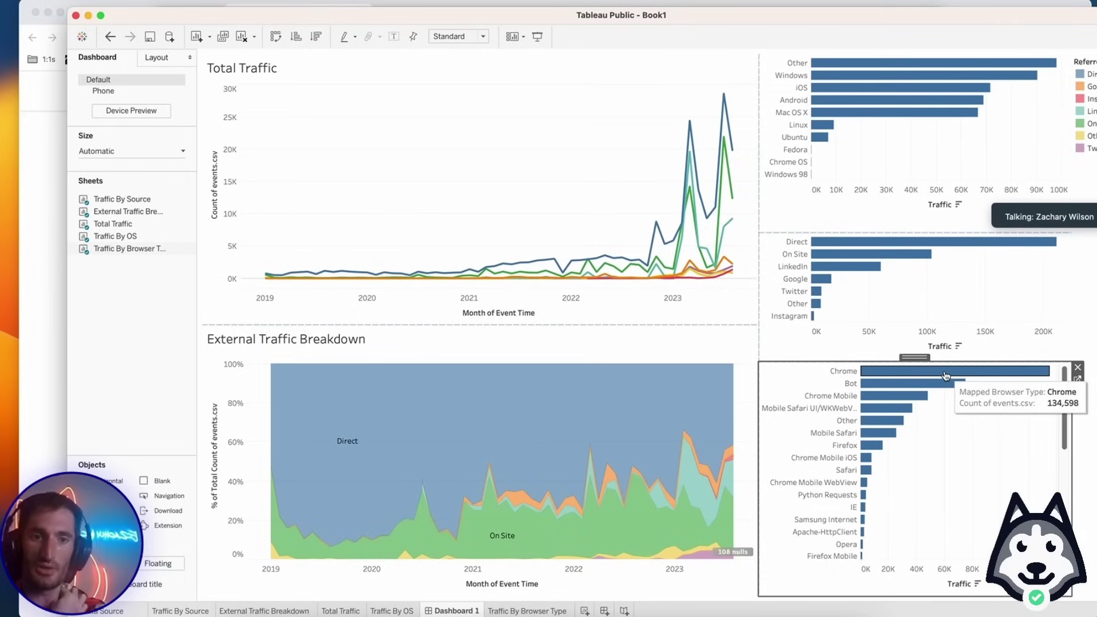
Filter the dashboard to Chrome traffic on Mac OS X, and release the Mac OS X selection.
left_click(945, 375)
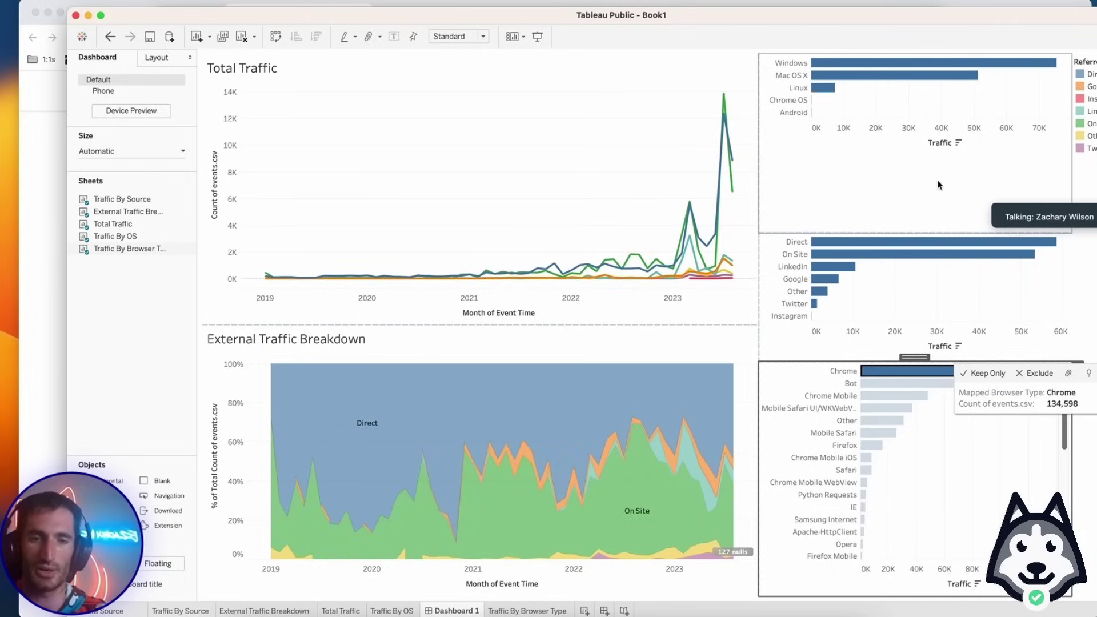
left_click(851, 76)
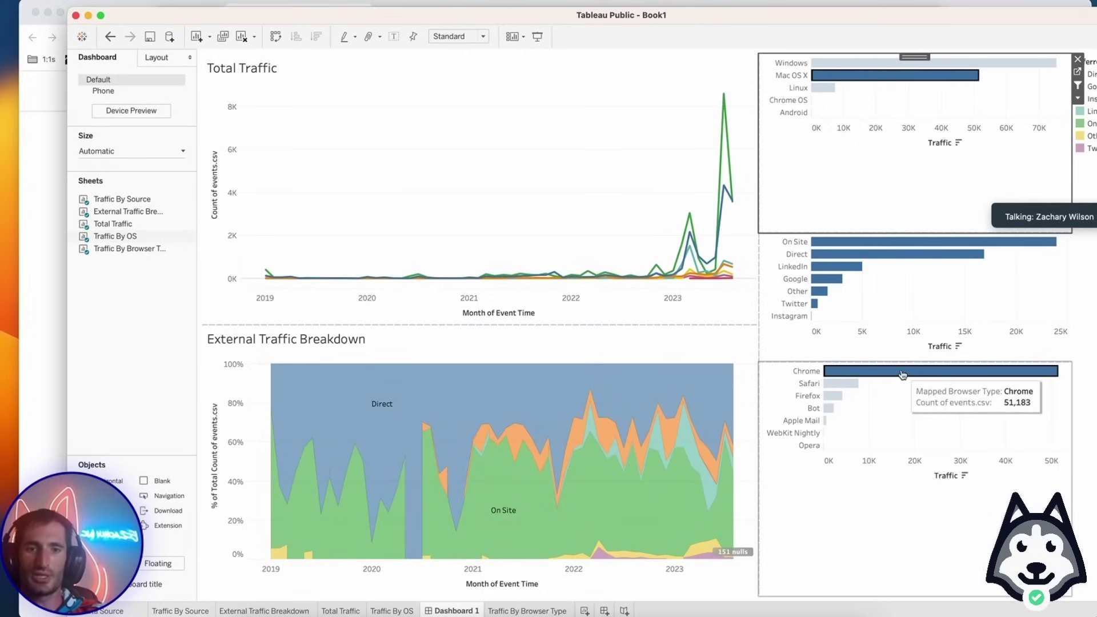
left_click(841, 76)
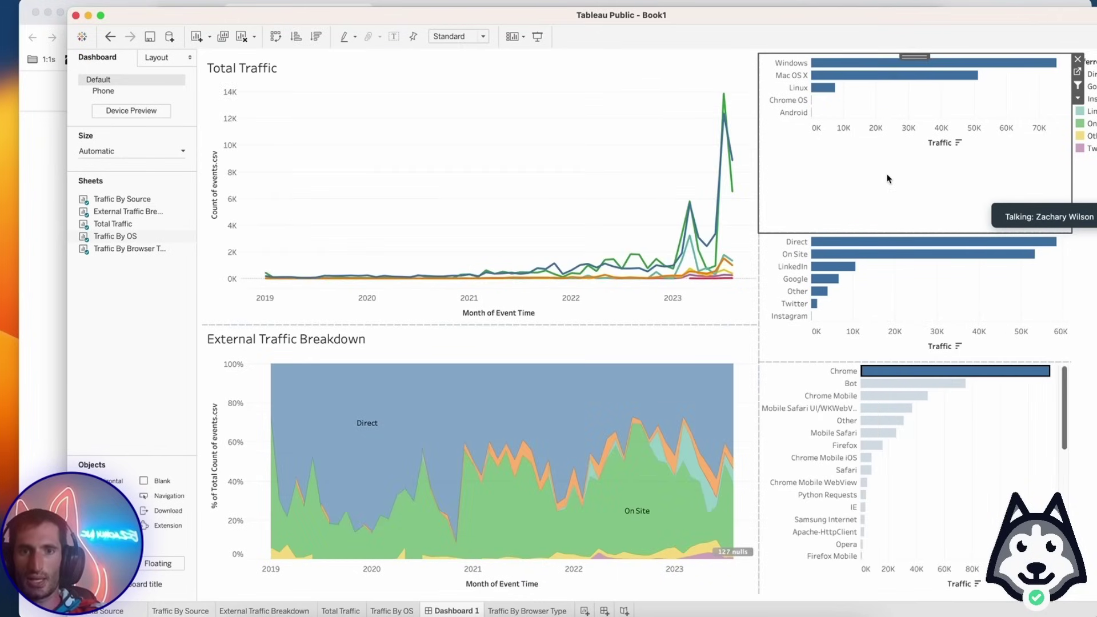
Replace the Chrome filter with Safari, combine it with Mac OS X, and clear both selections.
left_click(885, 373)
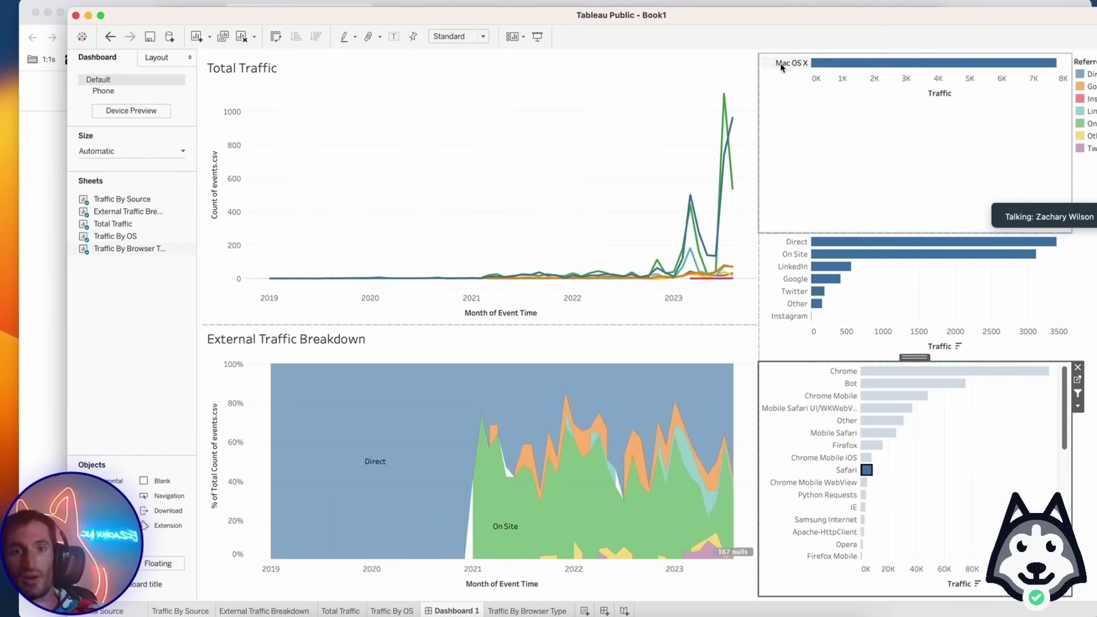
left_click(826, 64)
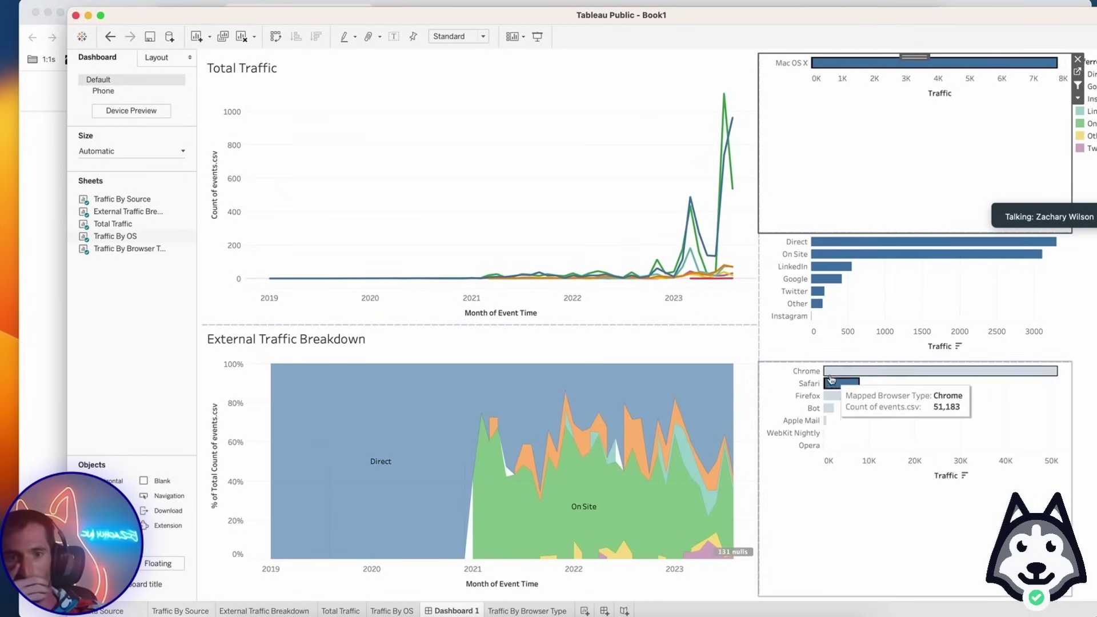
left_click(828, 368)
left_click(877, 114)
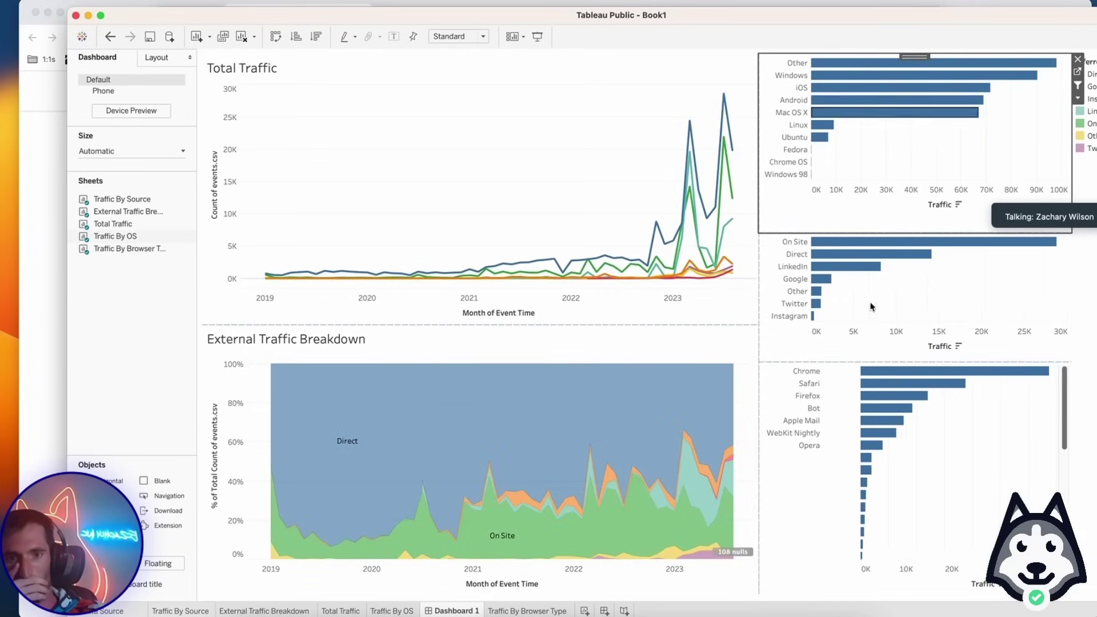
Filter the dashboard to Firefox traffic on Ubuntu, examine the Total Traffic lines, and clear both selections.
scroll(897, 446, "down", 2)
left_click(872, 425)
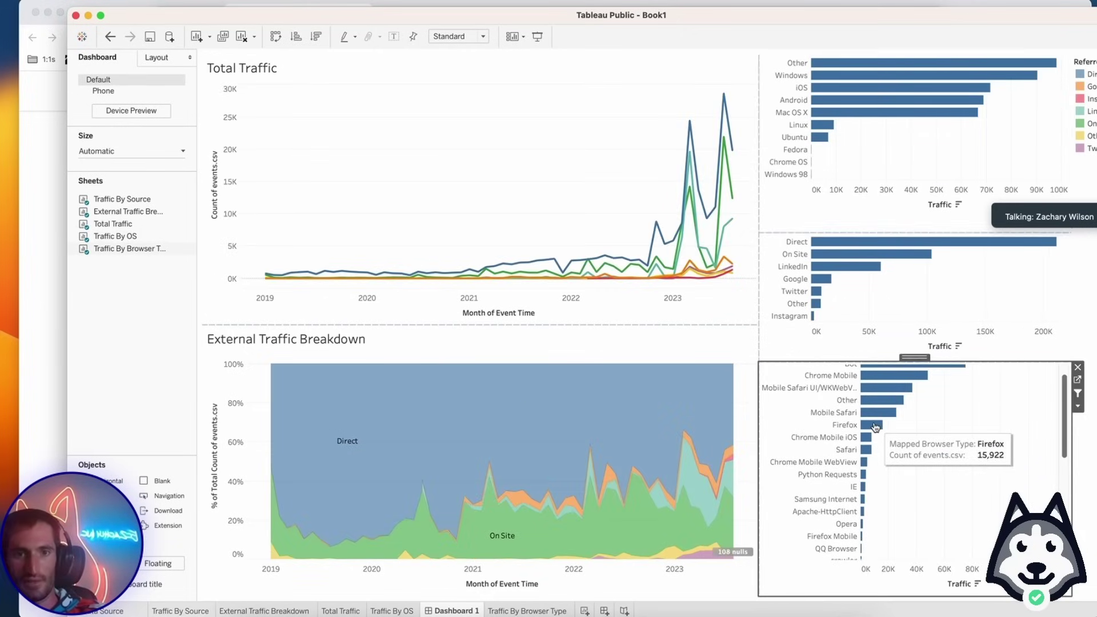
left_click(845, 87)
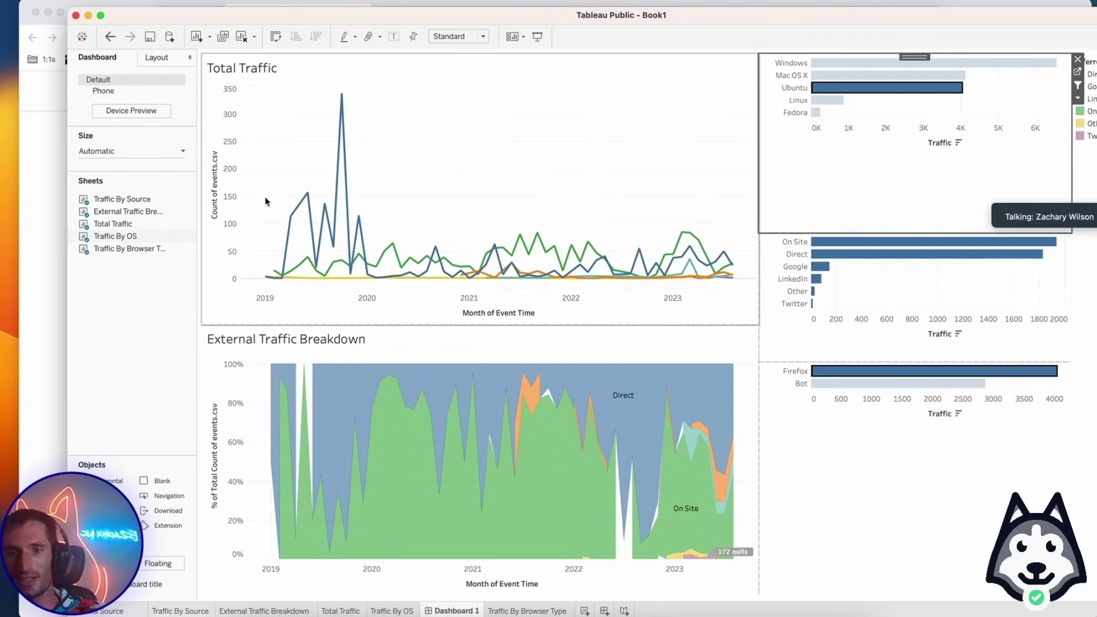
mouse_move(340, 96)
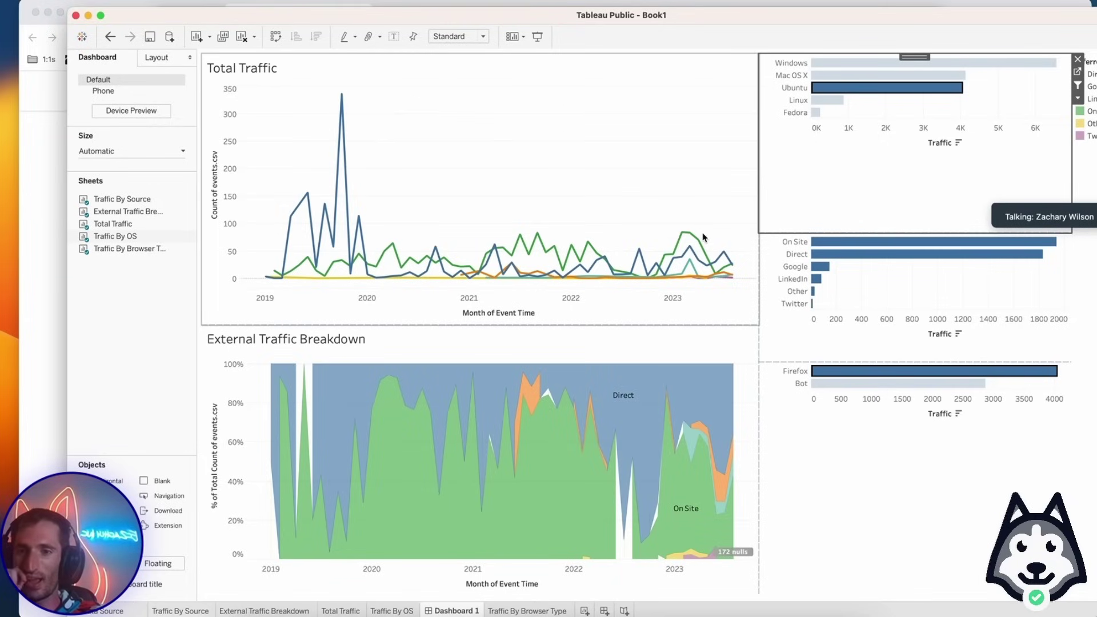
left_click(911, 371)
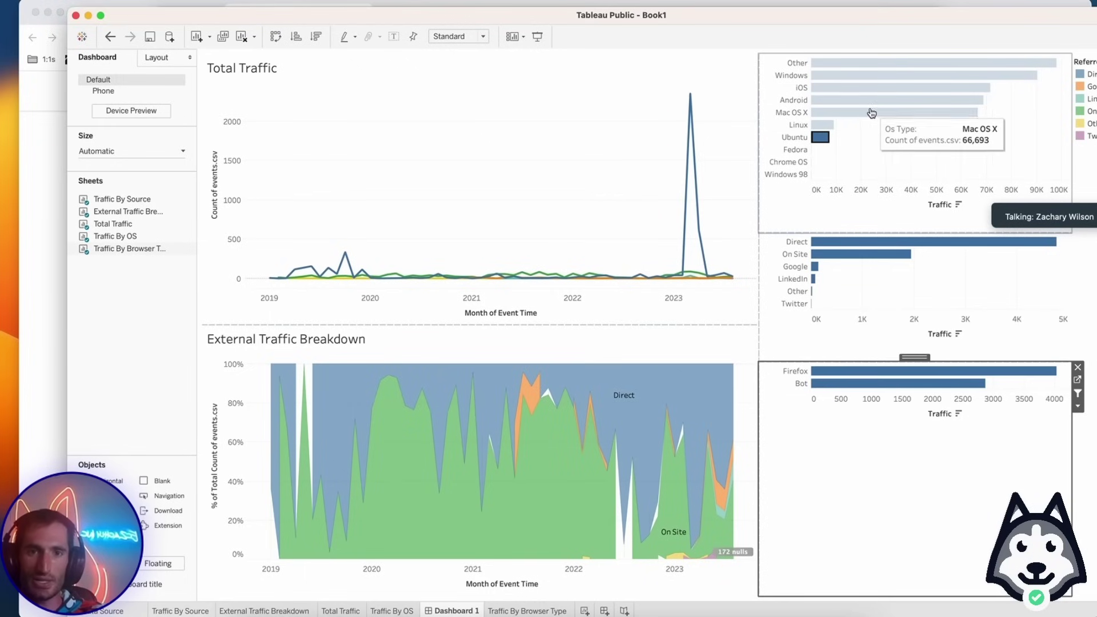
left_click(822, 139)
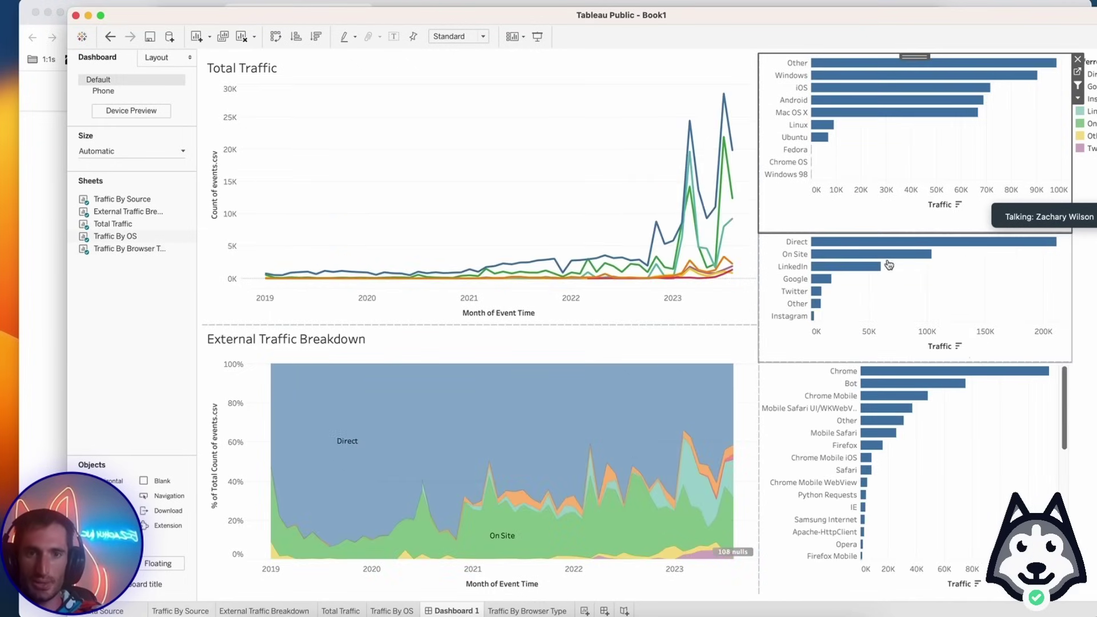
left_click(689, 121)
right_click(690, 121)
left_click(653, 134)
left_click(607, 180)
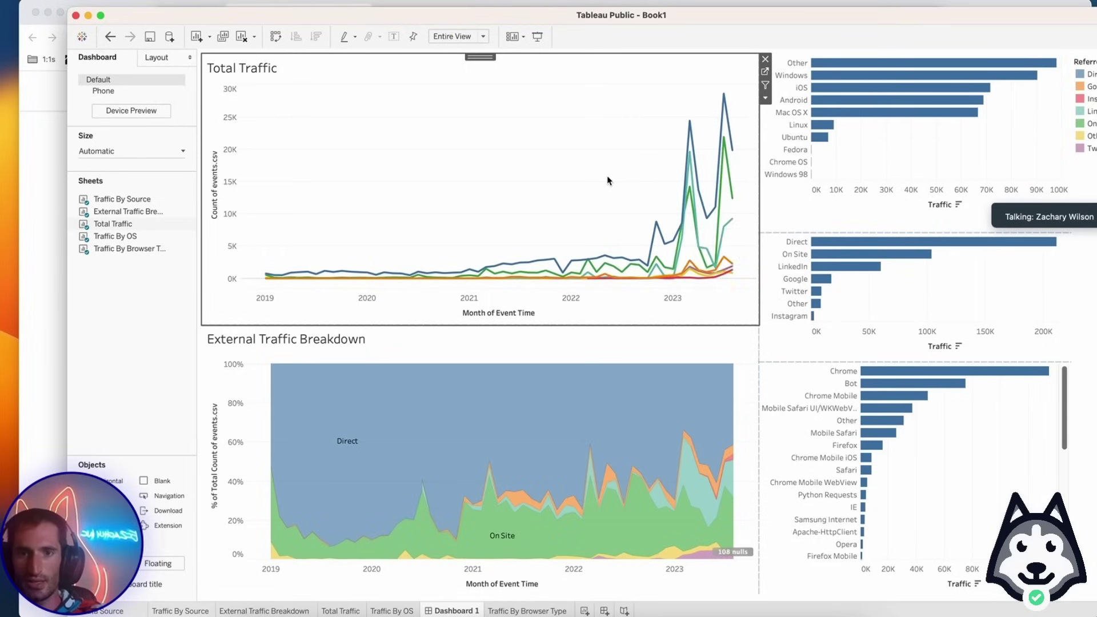
Annotate the Direct line's November 2022 peak in Total Traffic with "I announced the founding of EcZachly Inc" above the default fields.
left_click(656, 223)
right_click(656, 224)
mouse_move(686, 304)
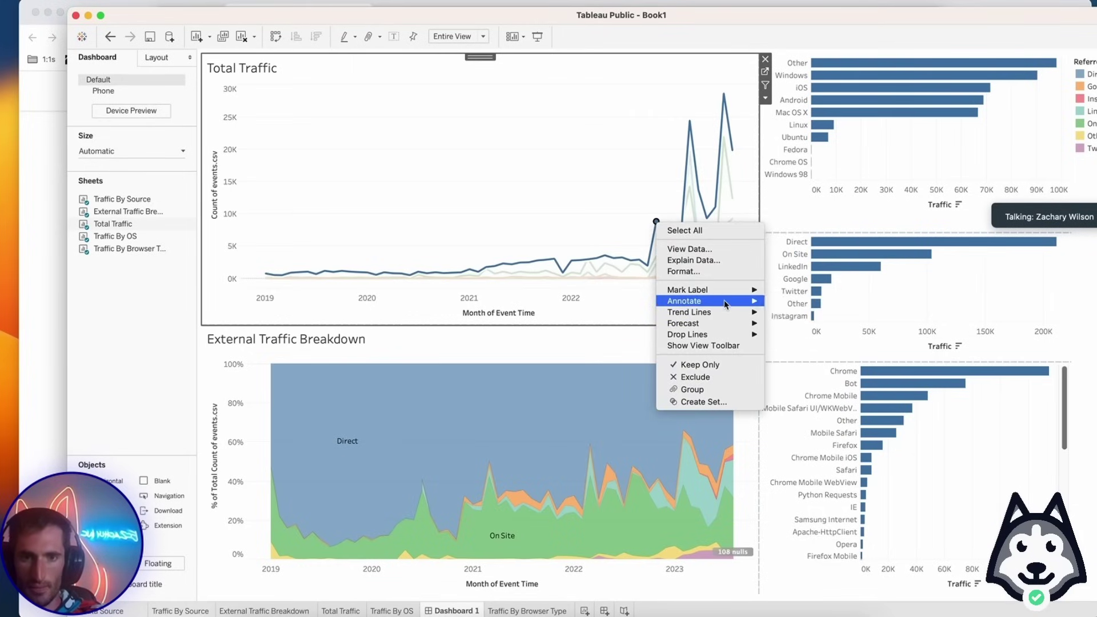
left_click(782, 315)
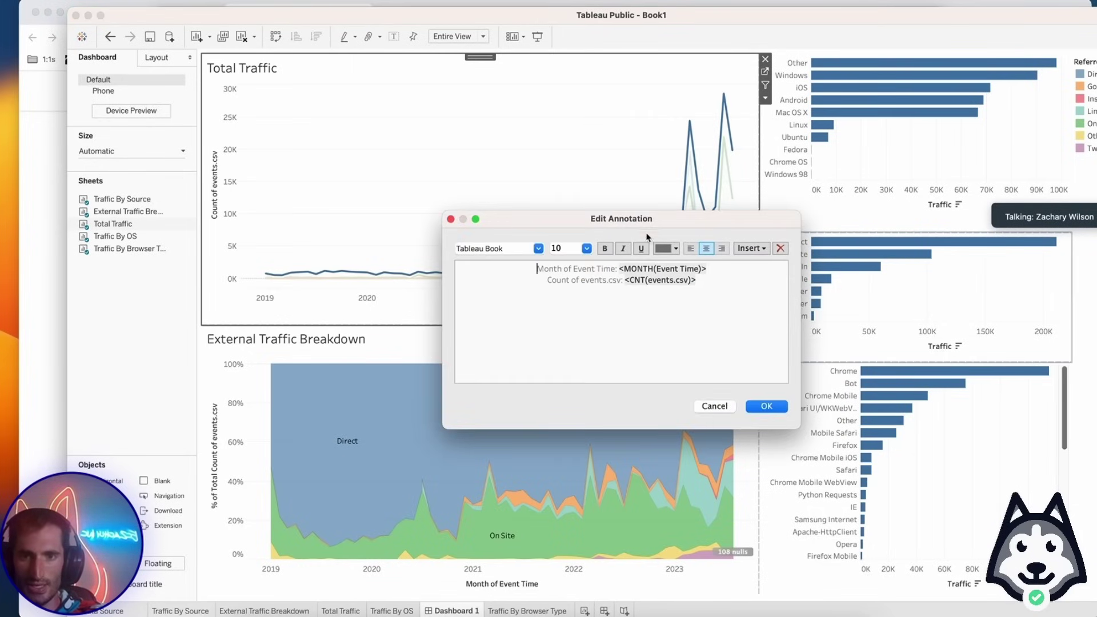
key("Return")
key("Up")
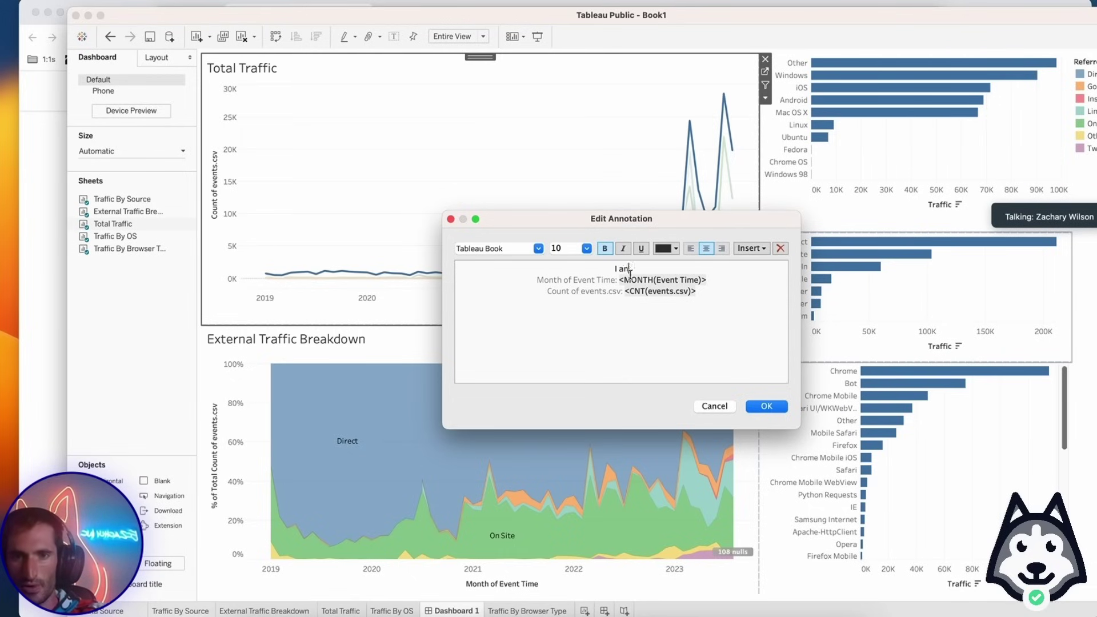
type("I announced E")
type("he foun")
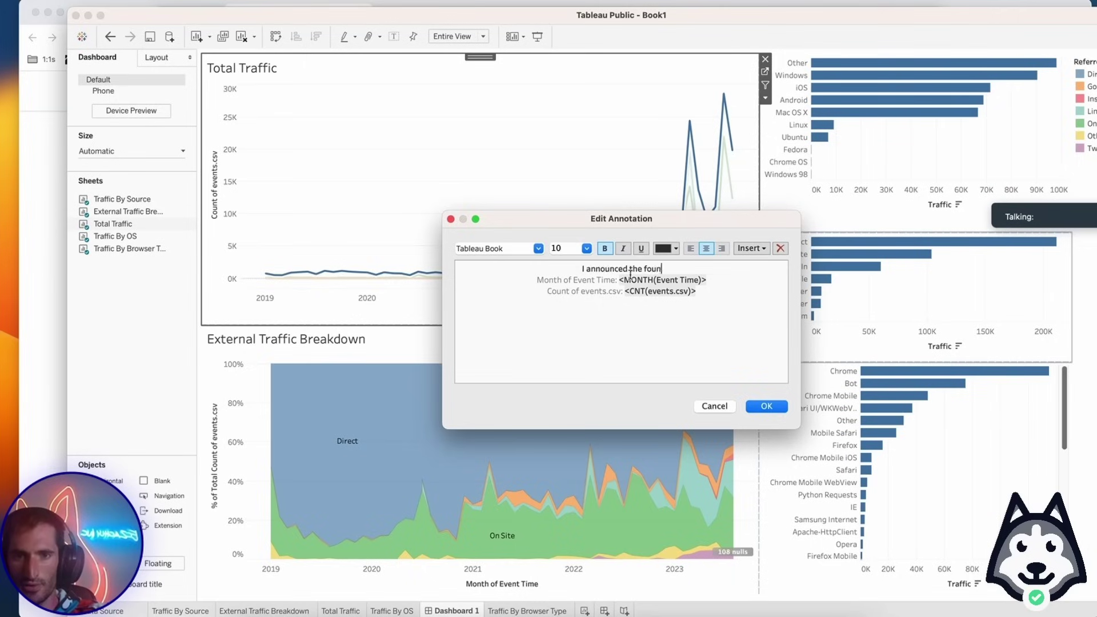
type("ding of EcZachly Inc")
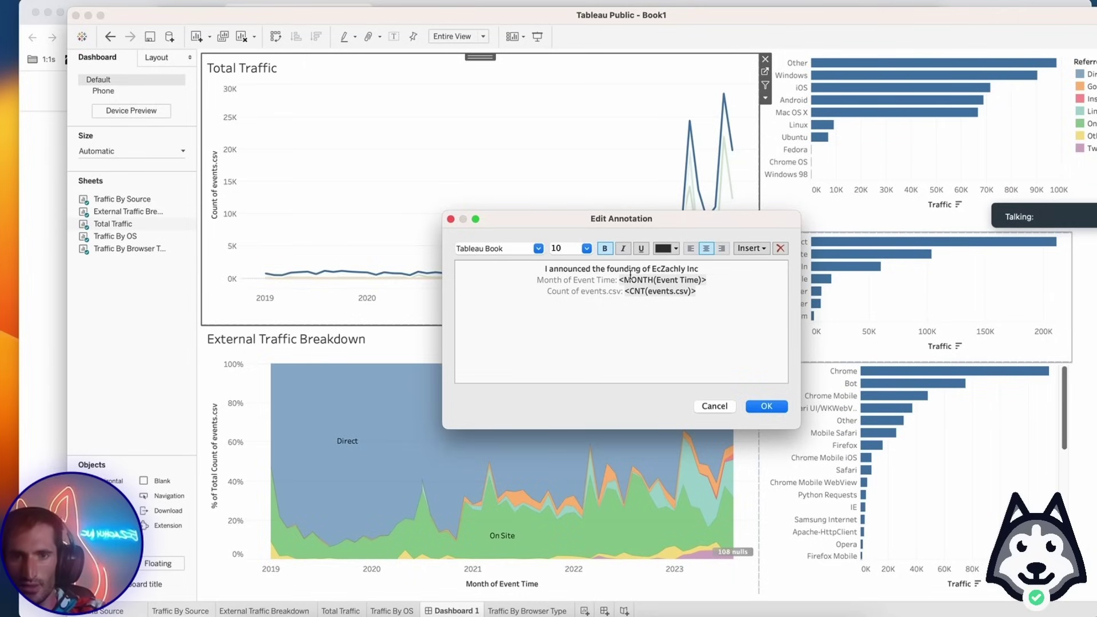
left_click(773, 409)
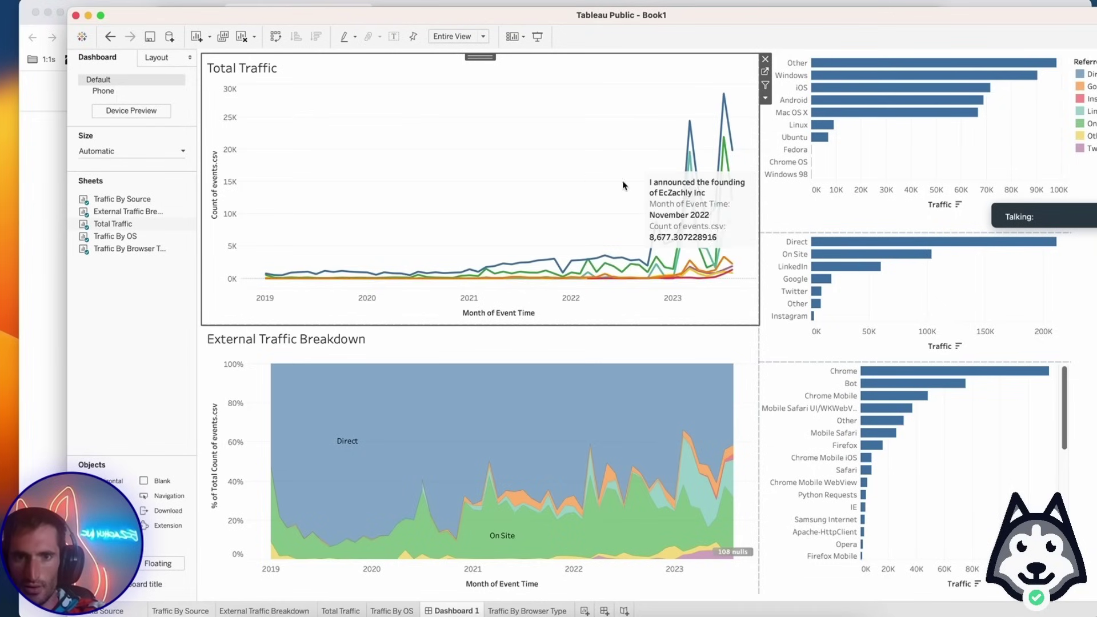
Move the EcZachly Inc annotation into the empty chart area before the November 2022 peak.
left_click(739, 228)
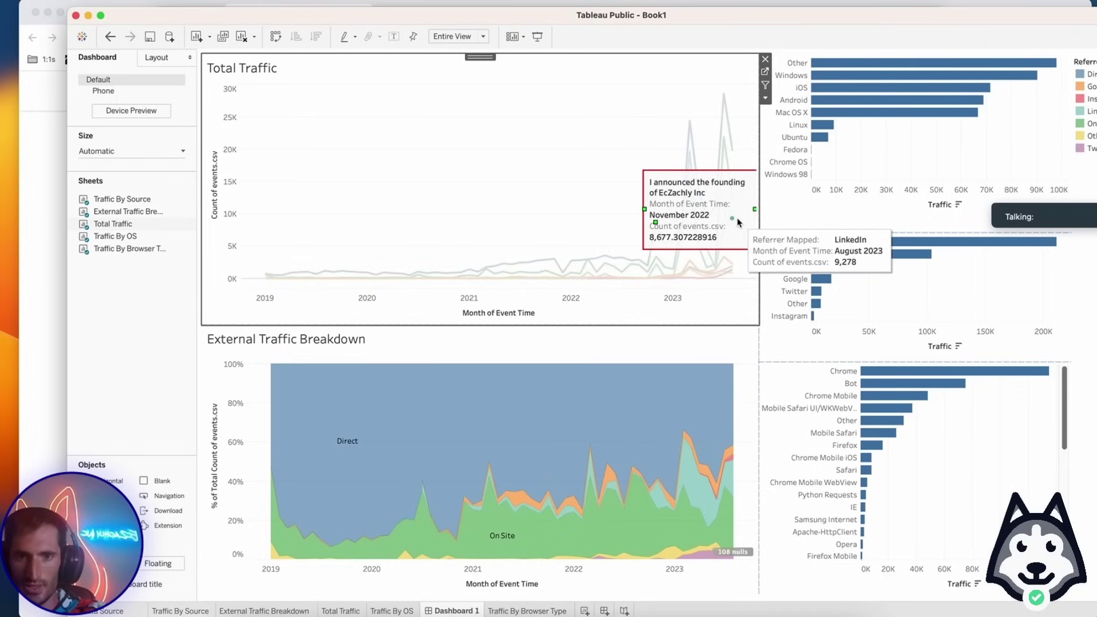
left_click_drag(739, 228, 589, 178)
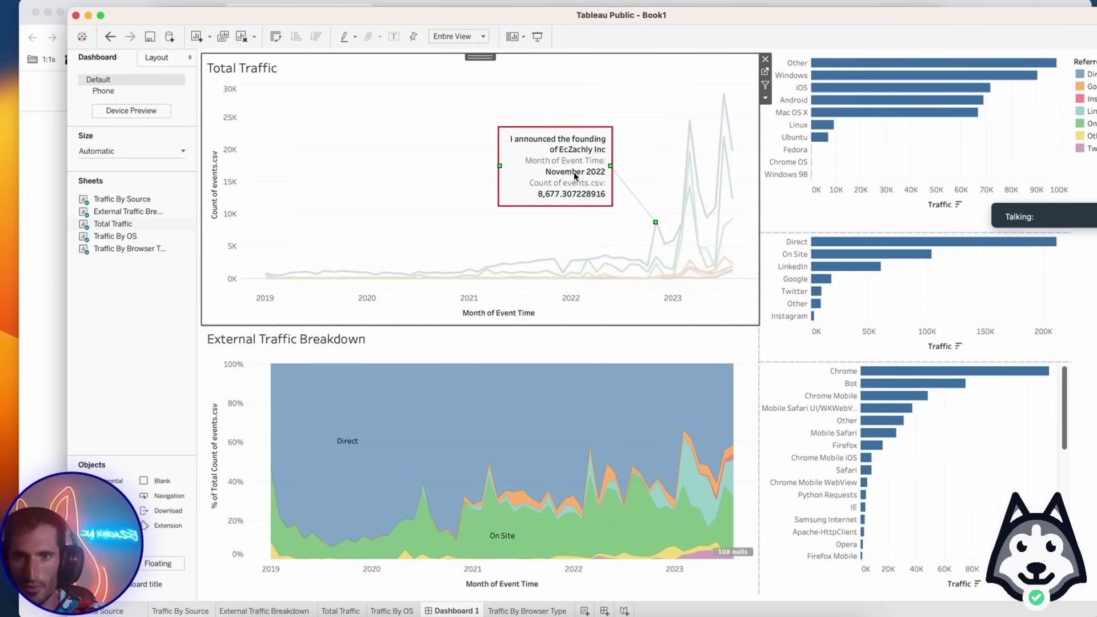
left_click_drag(515, 163, 475, 183)
Remove the month and event count lines from the EcZachly Inc annotation, keeping only its announcement text.
double_click(506, 176)
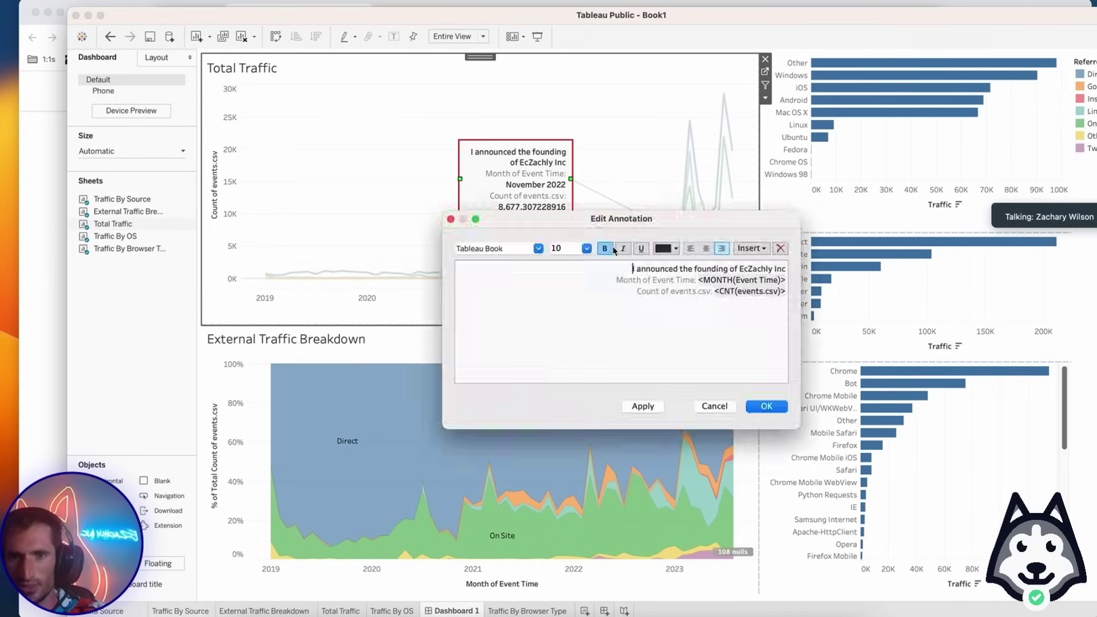
left_click_drag(607, 276, 735, 307)
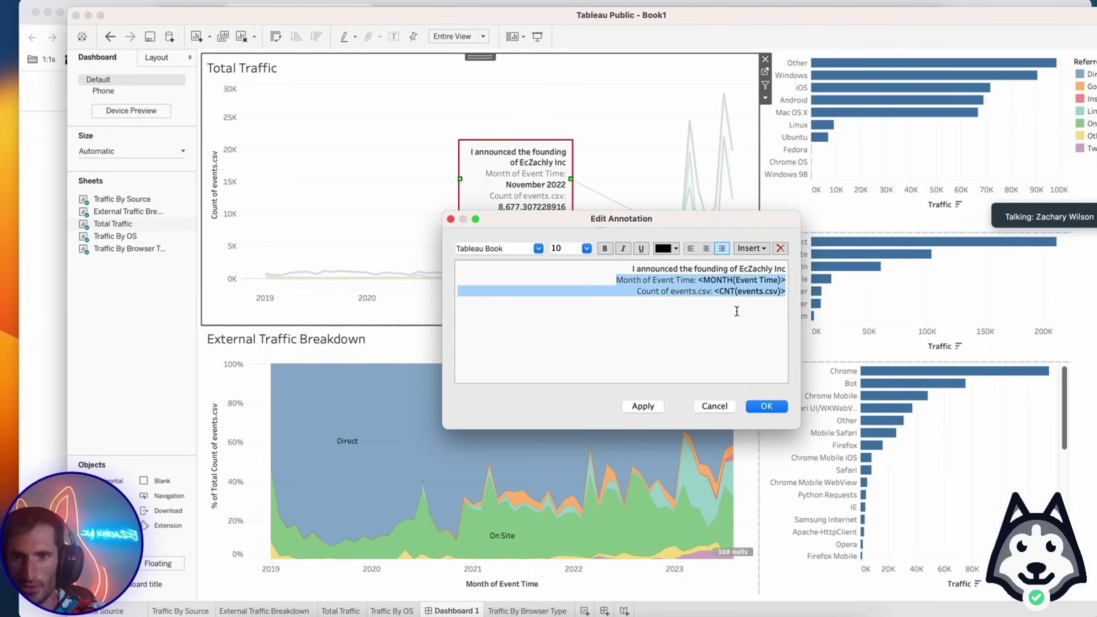
key("BackSpace")
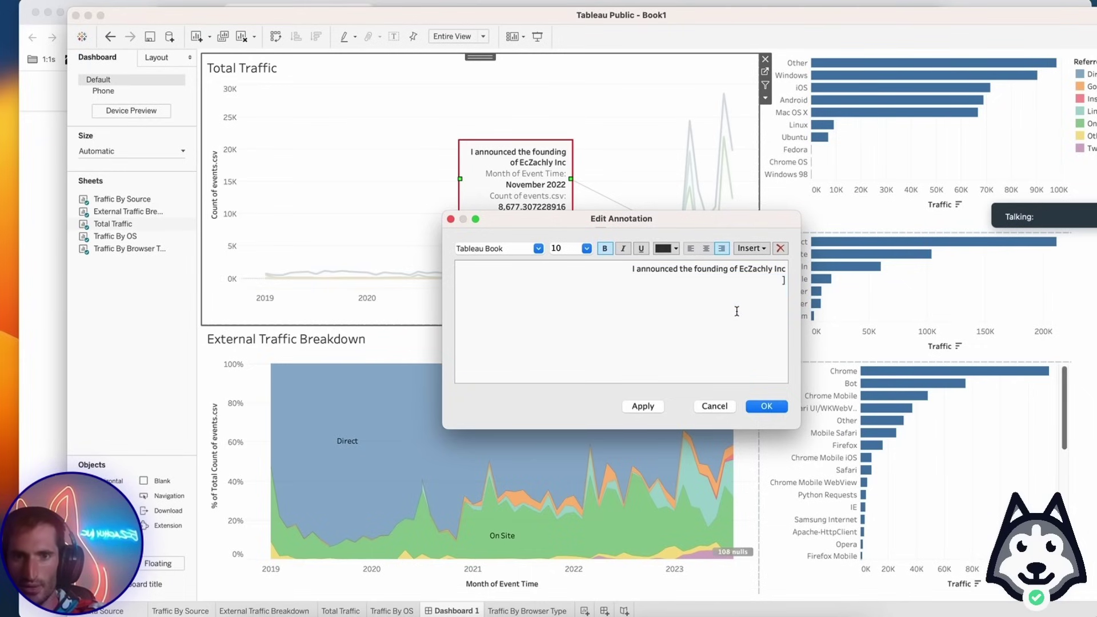
left_click(765, 405)
Annotate the Direct line's March 2023 peak with only "I quit my job at Airbnb" and place the note before the peak.
left_click(690, 120)
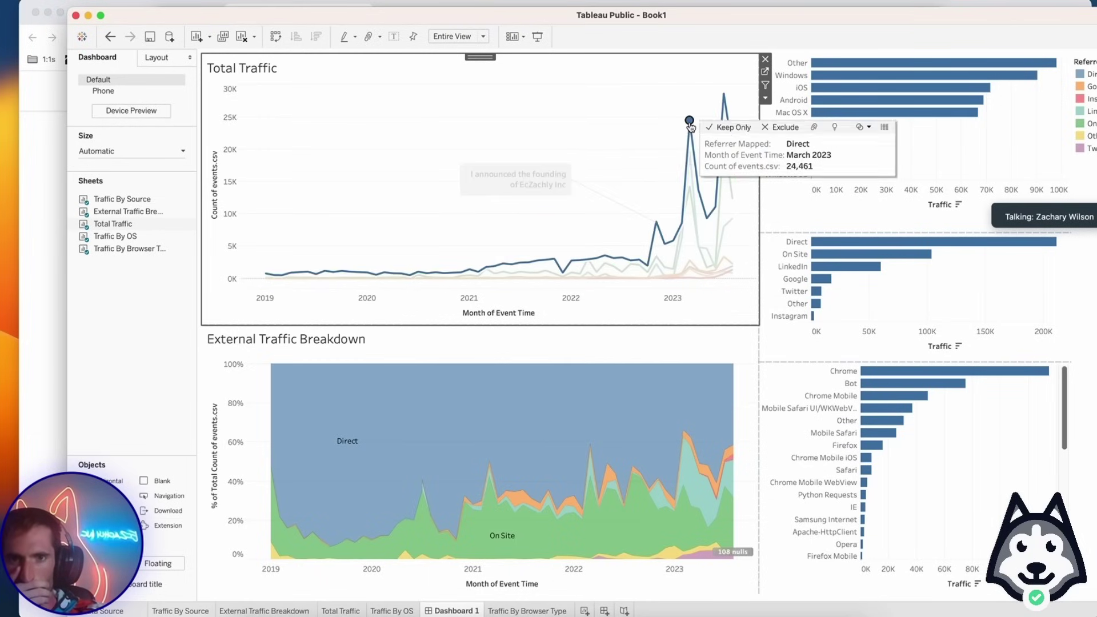
right_click(690, 121)
mouse_move(741, 203)
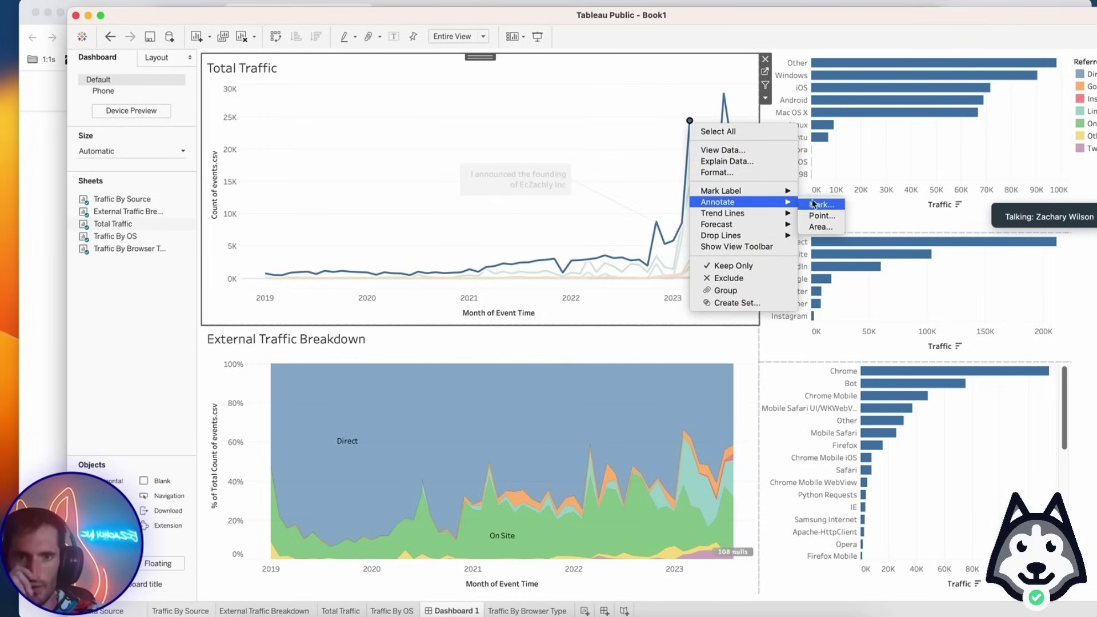
left_click(824, 207)
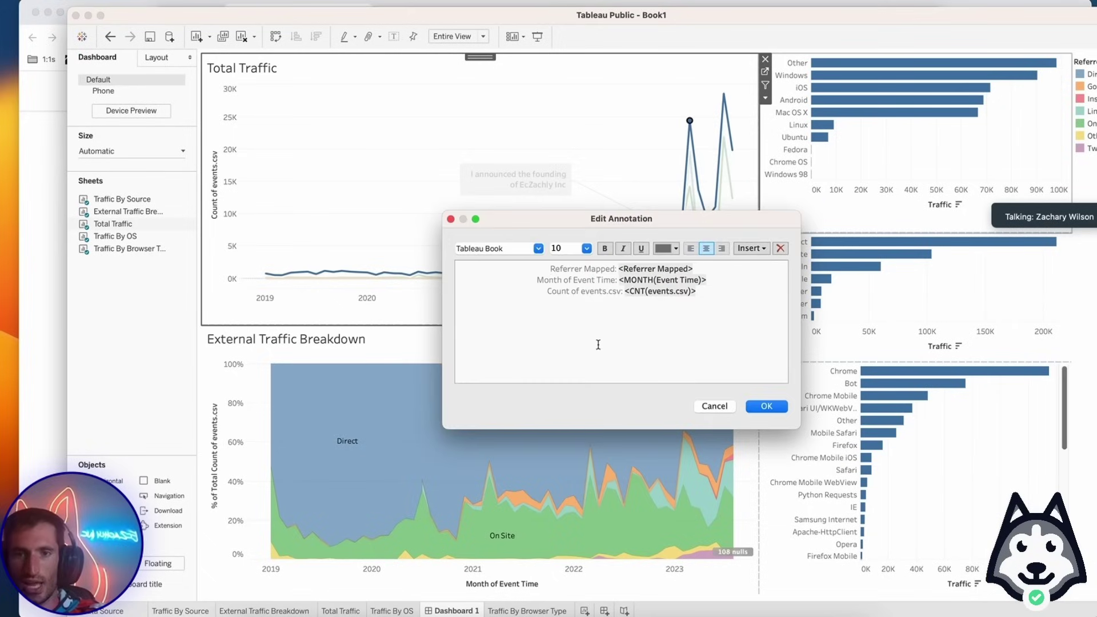
left_click_drag(708, 298, 505, 258)
key("BackSpace")
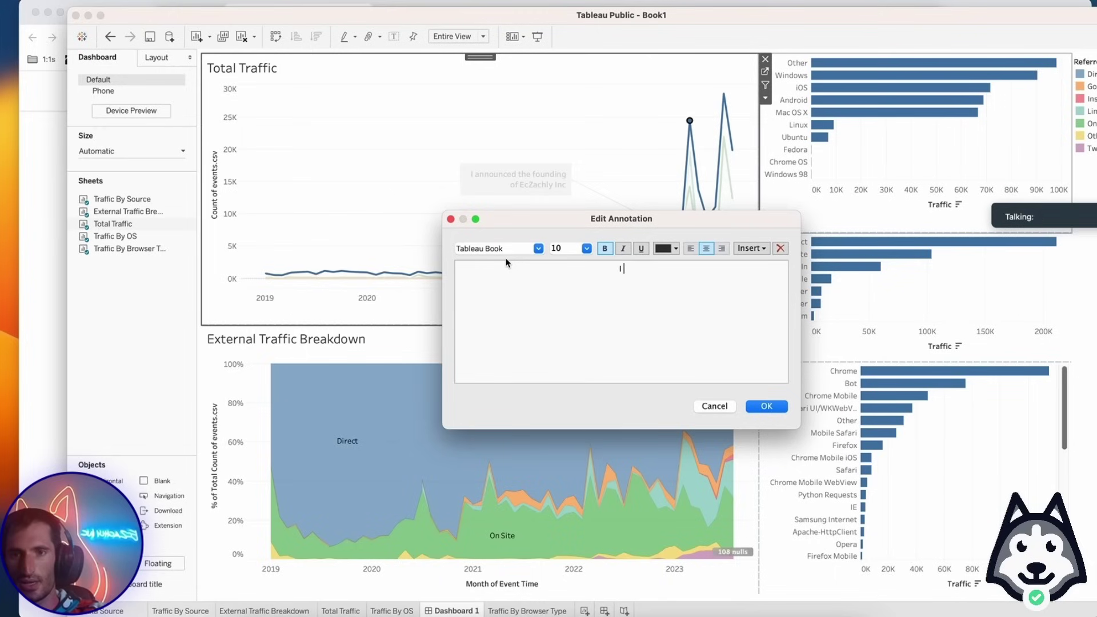
type("I quit my job at Airbnb")
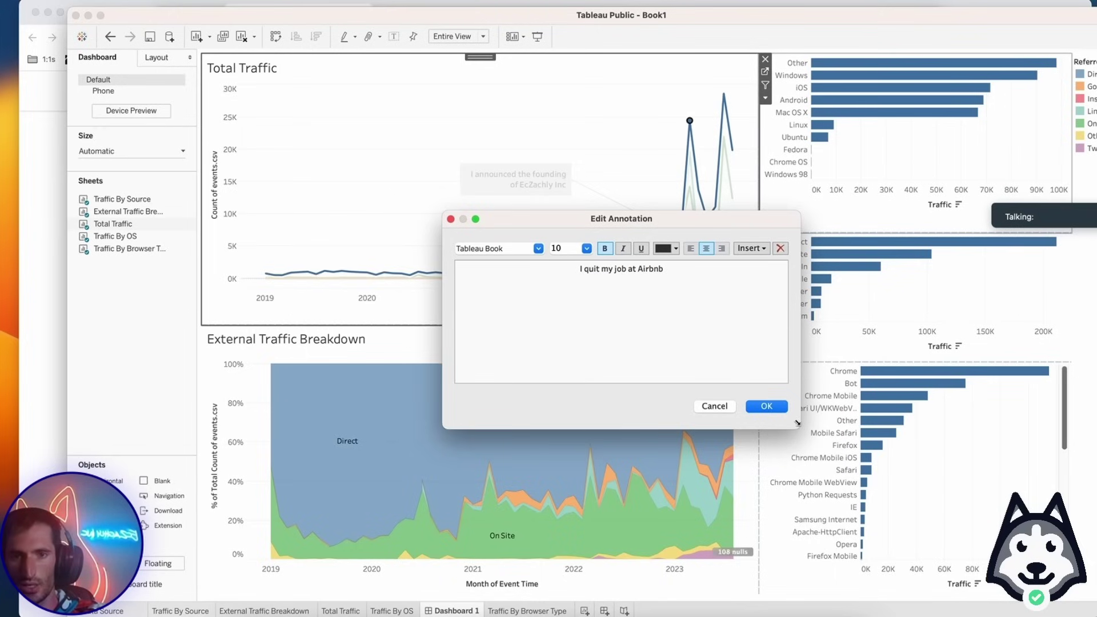
left_click(772, 408)
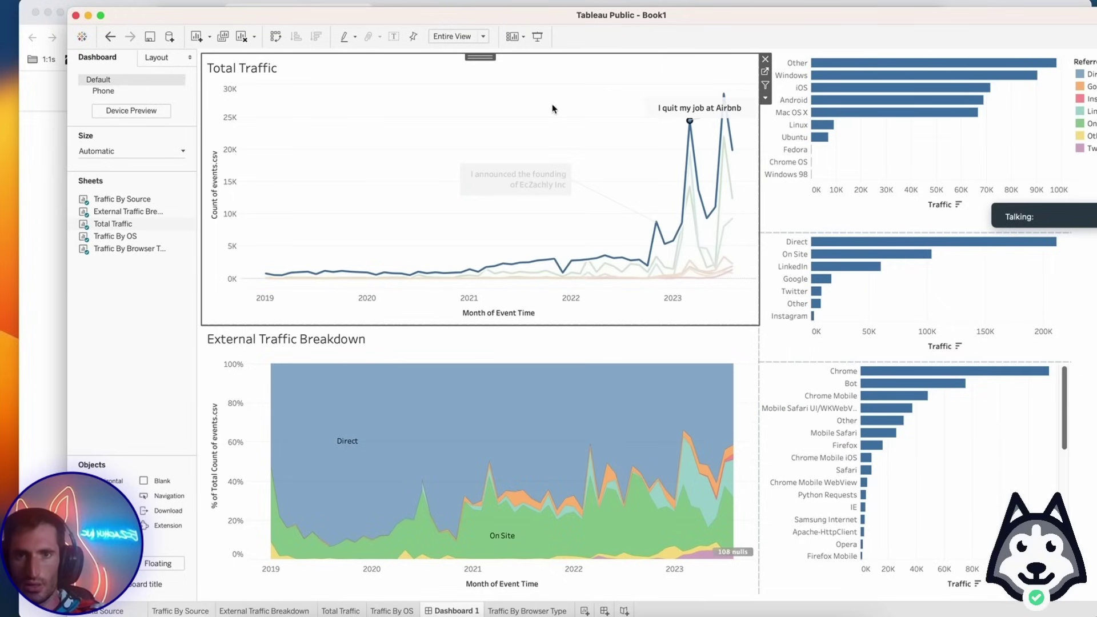
left_click_drag(680, 103, 532, 92)
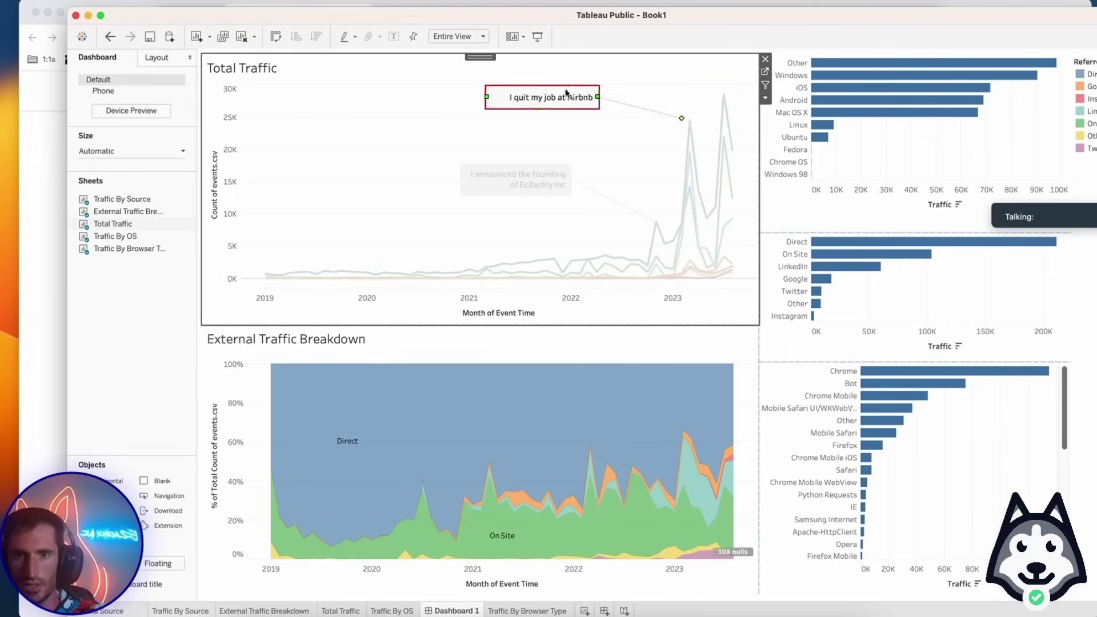
Annotate the Direct line's highest peak in mid-2023 with only "I announced the launch of the V2 boot camp".
right_click(724, 93)
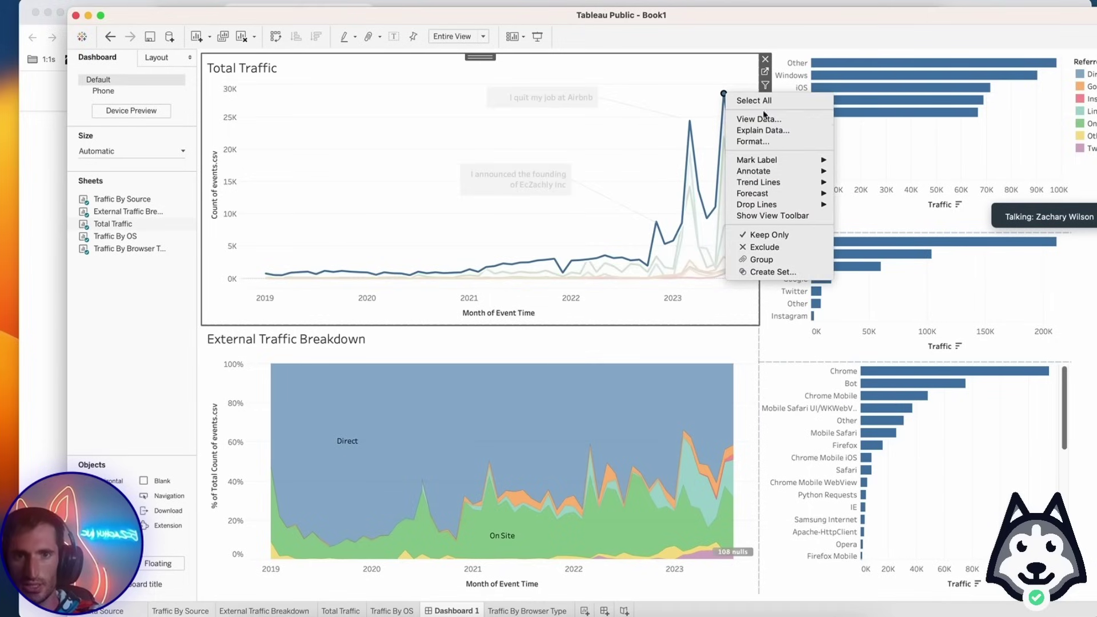
left_click(852, 171)
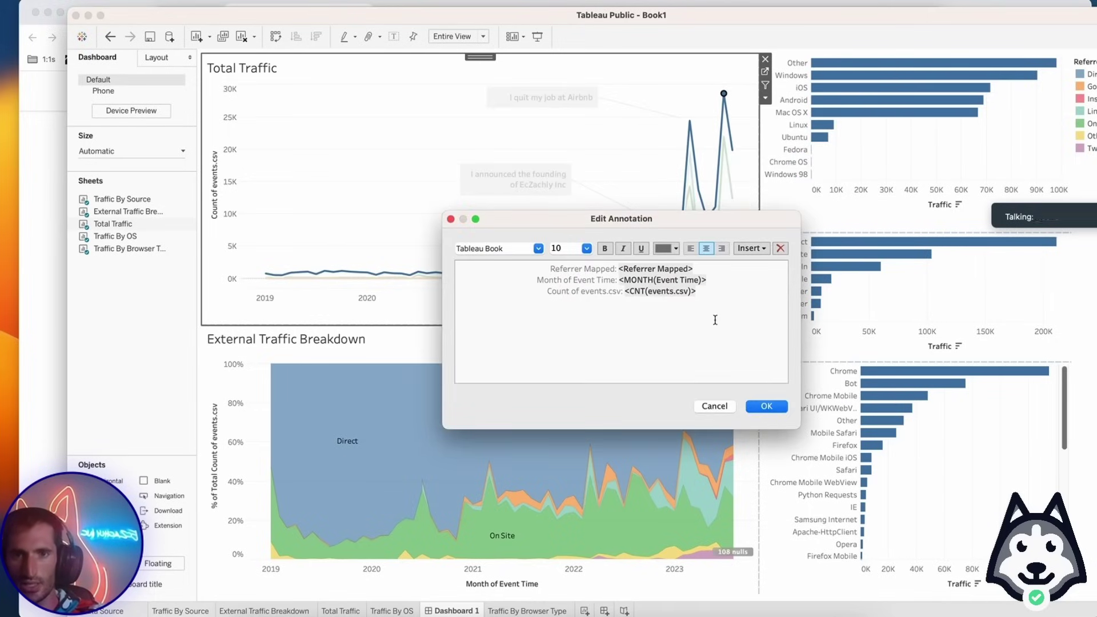
double_click(683, 290)
key("super+a")
key("BackSpace")
type("I ann")
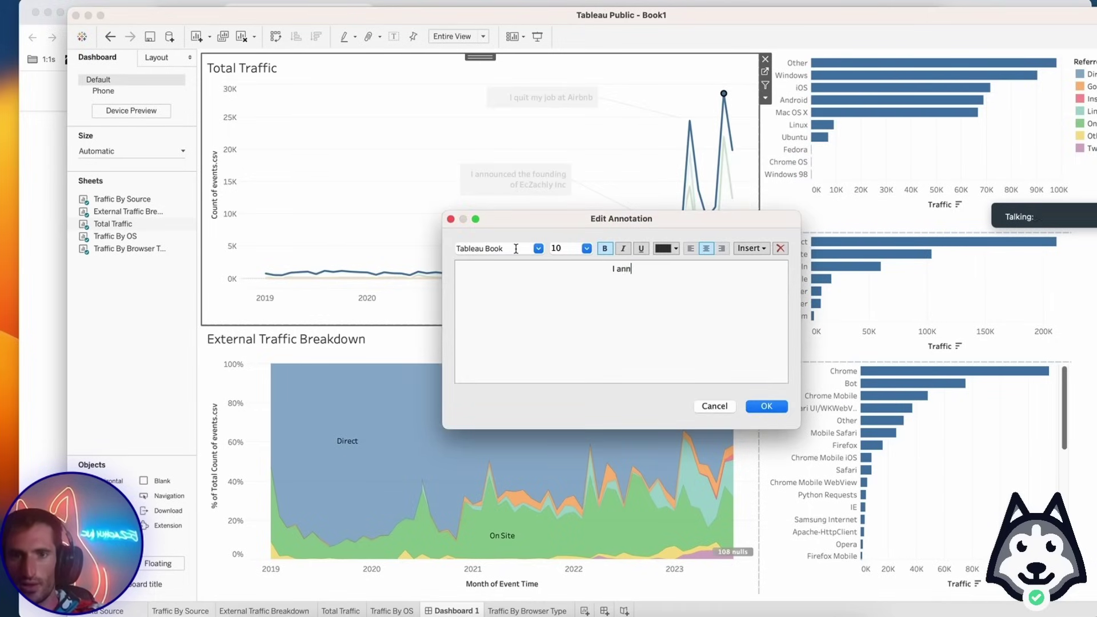
type("ounced the launch")
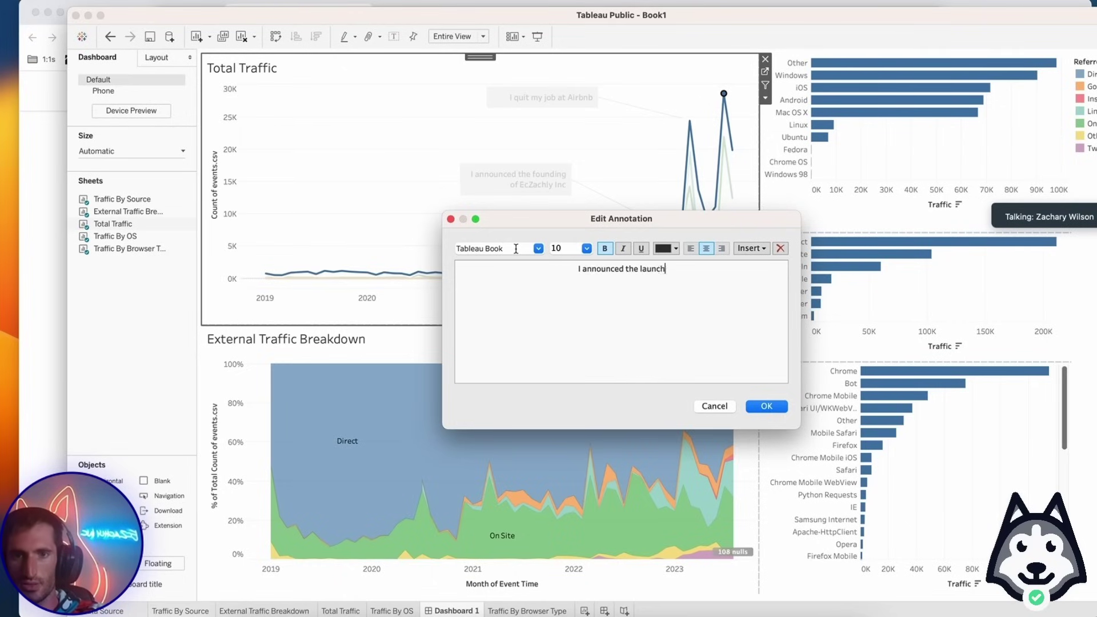
type(" of the V")
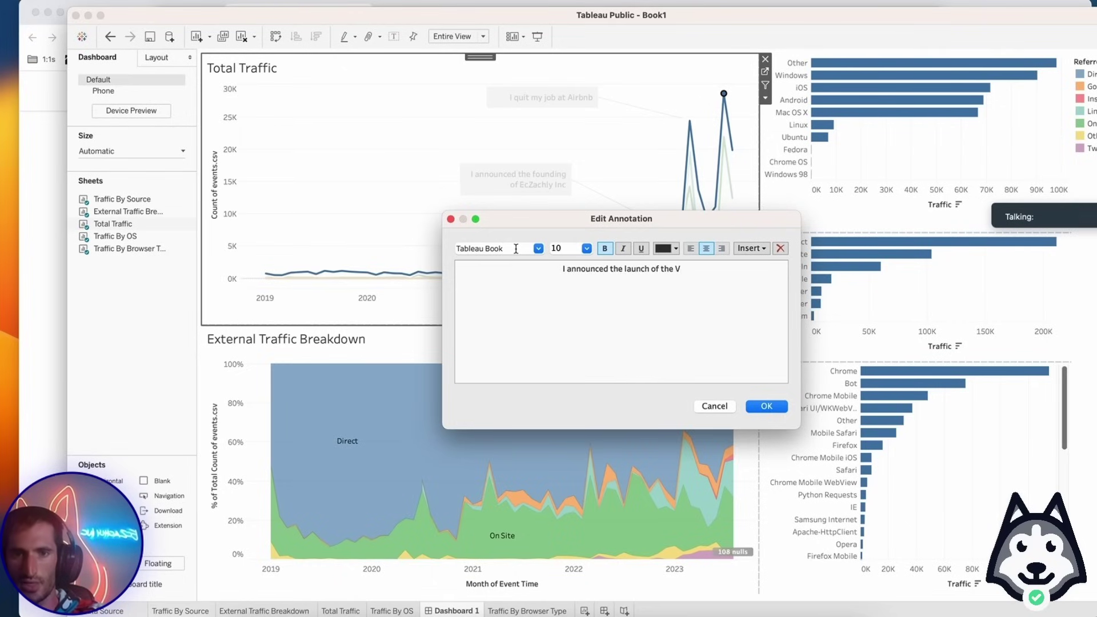
type("2 boot camp")
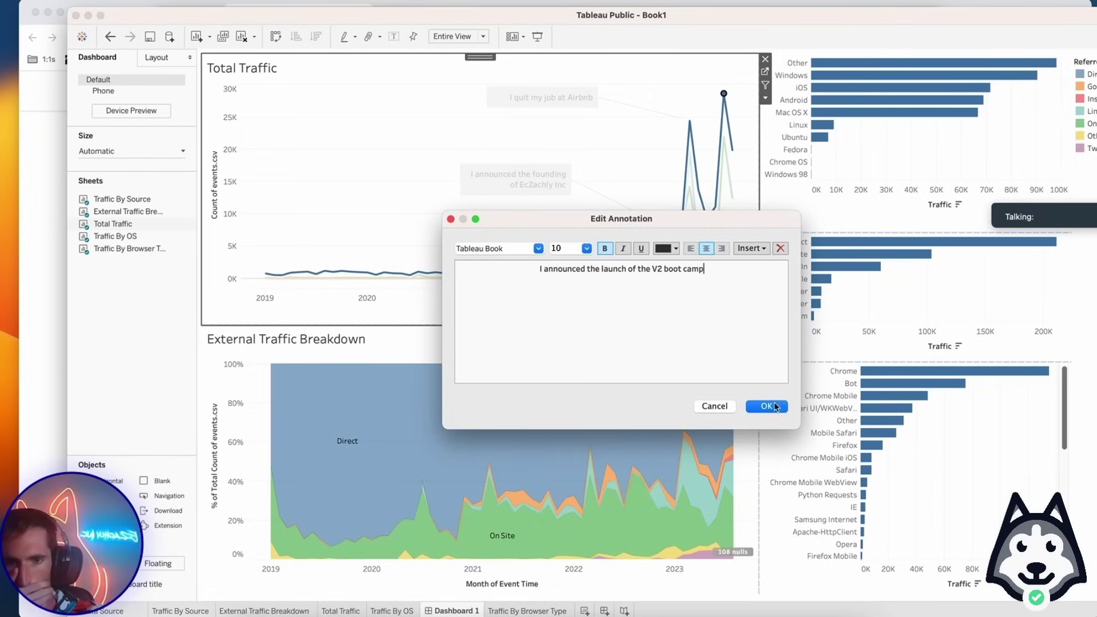
left_click(766, 406)
Reposition the Airbnb and V2 boot camp annotations before their peaks so neither covers the lines or the other notes.
mouse_move(687, 102)
left_mouse_down()
mouse_move(636, 108)
mouse_move(632, 135)
mouse_move(635, 110)
left_mouse_up()
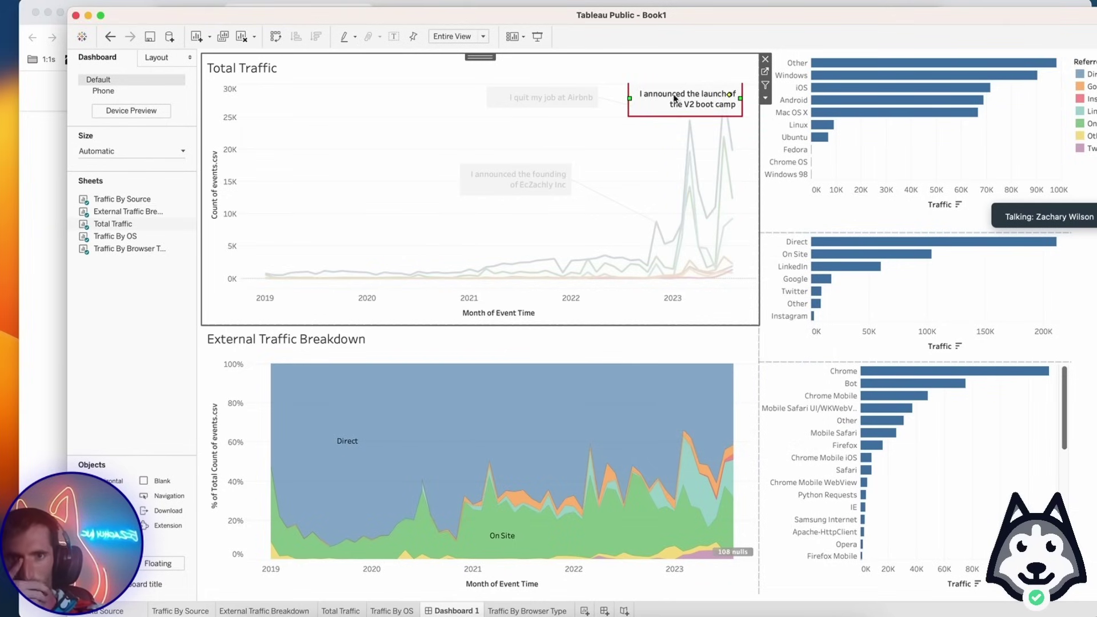
left_click(682, 161)
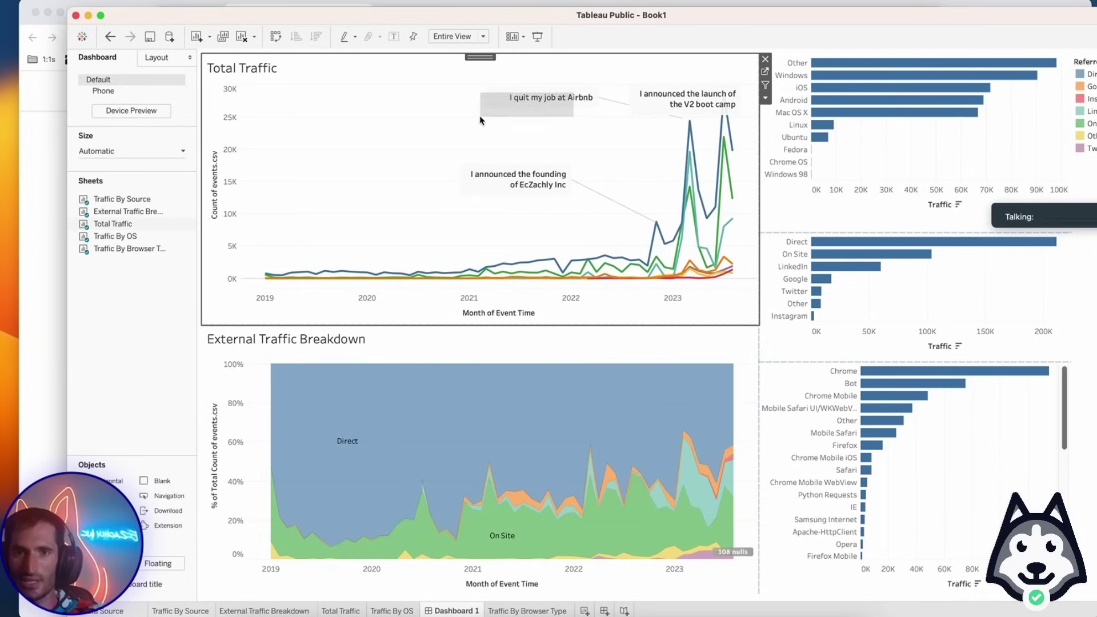
left_click_drag(523, 103, 396, 132)
mouse_move(670, 101)
left_mouse_down()
mouse_move(518, 109)
mouse_move(521, 100)
left_mouse_up()
left_click(628, 148)
key("super+z")
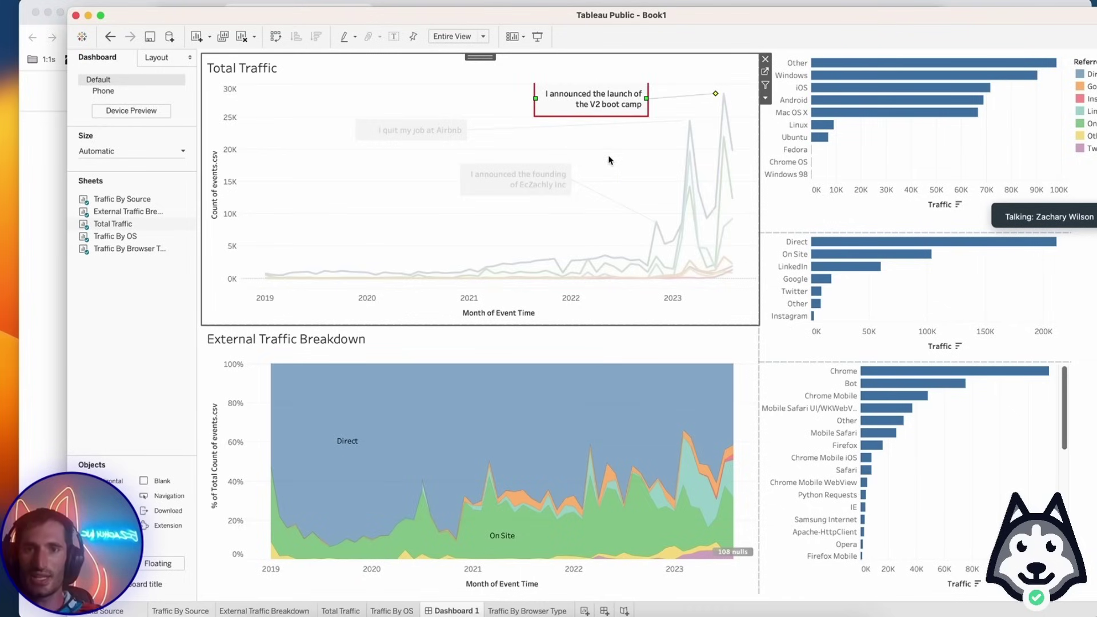
left_click(619, 137)
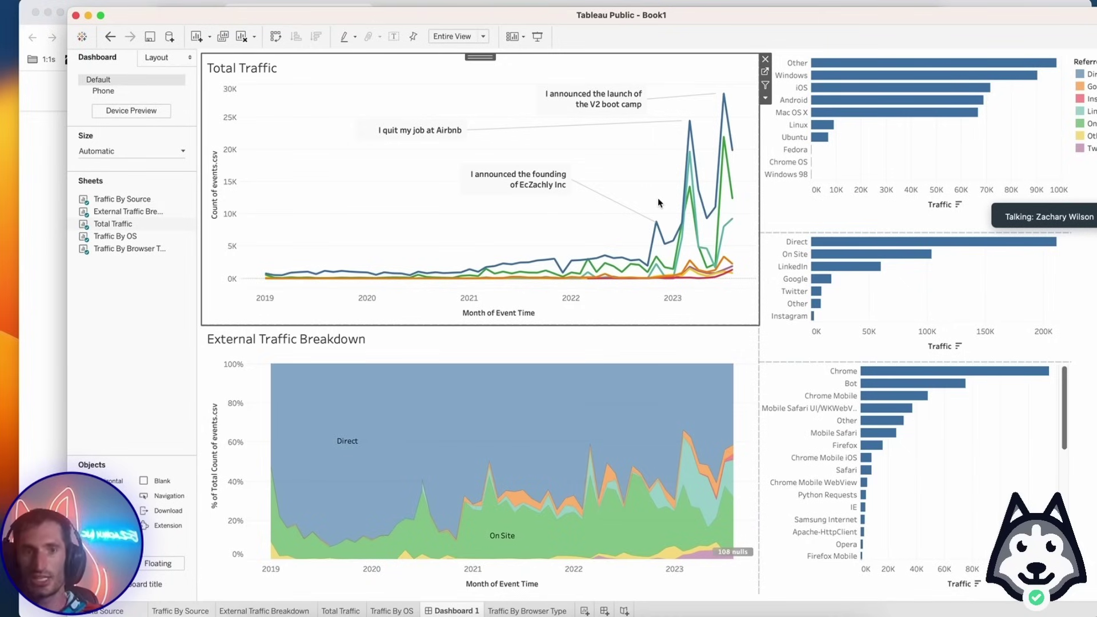
Filter the dashboard to Windows 98 traffic, examine the Total Traffic points, and clear the selection.
left_click(929, 184)
left_click(813, 176)
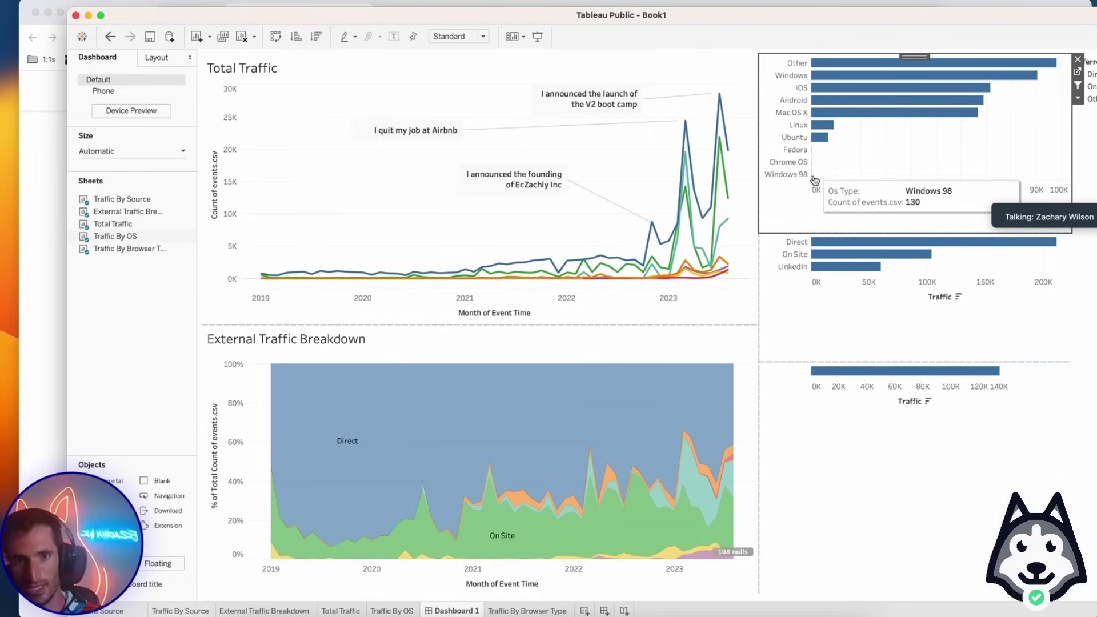
mouse_move(732, 267)
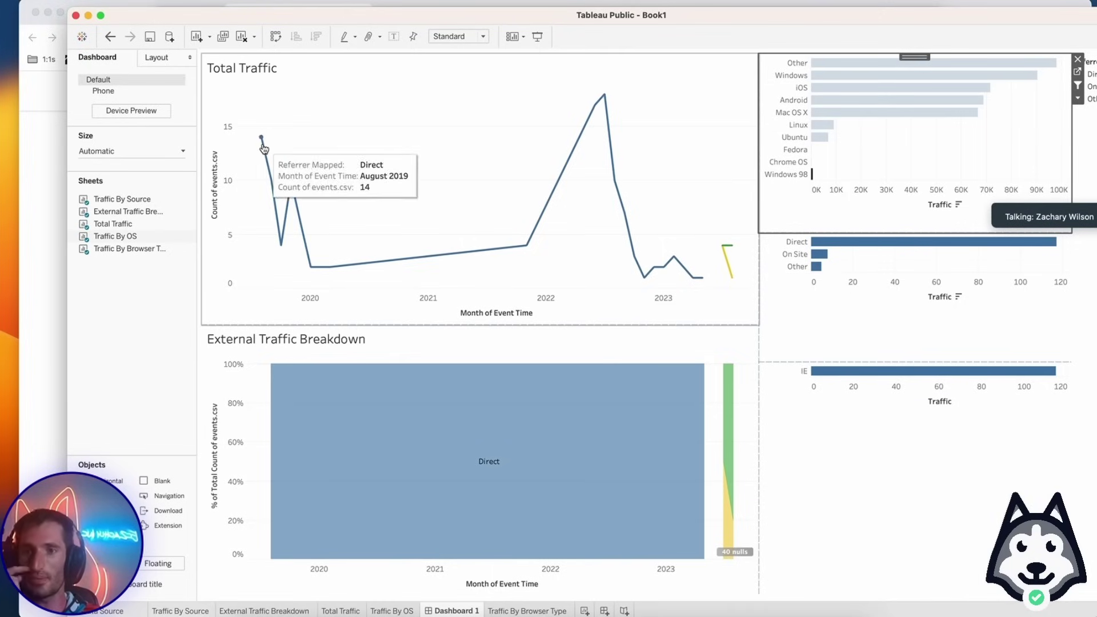
mouse_move(601, 102)
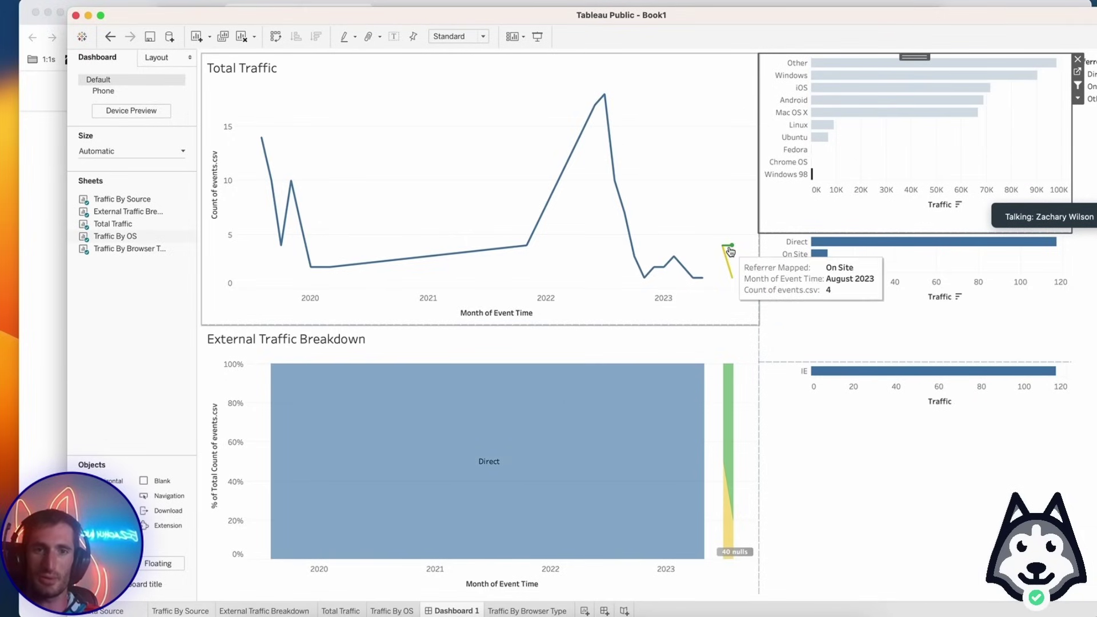
left_click(847, 150)
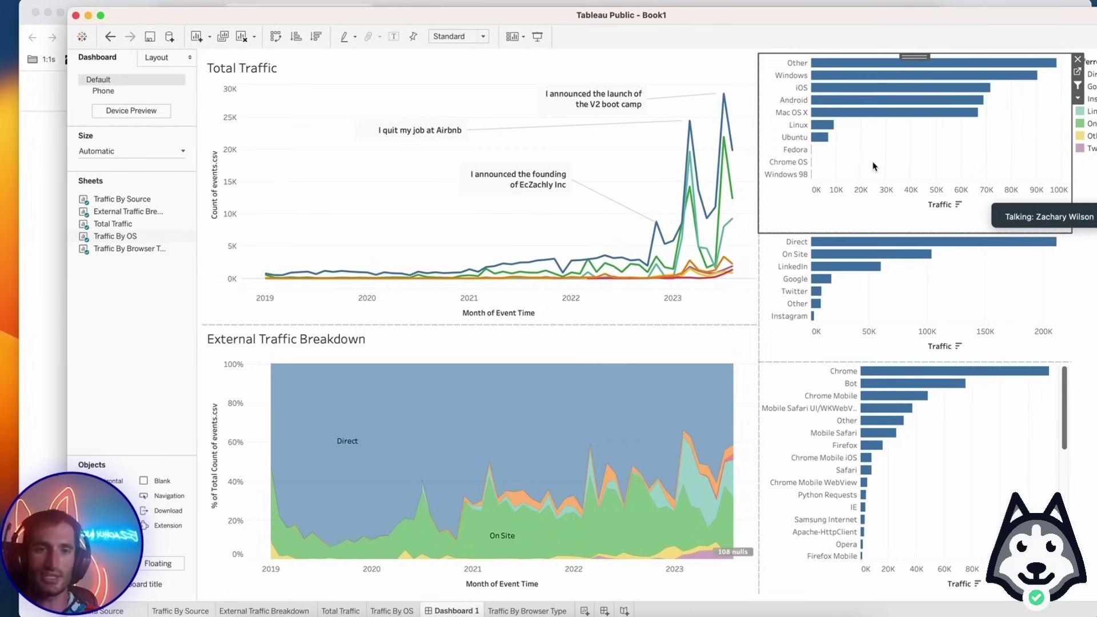
mouse_move(695, 228)
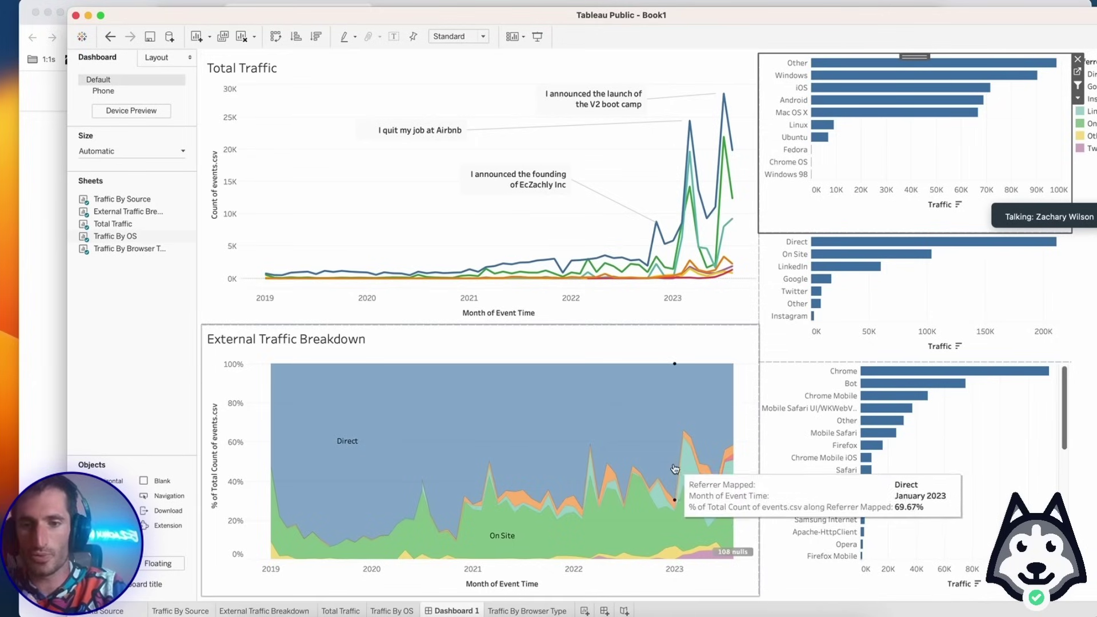
mouse_move(479, 501)
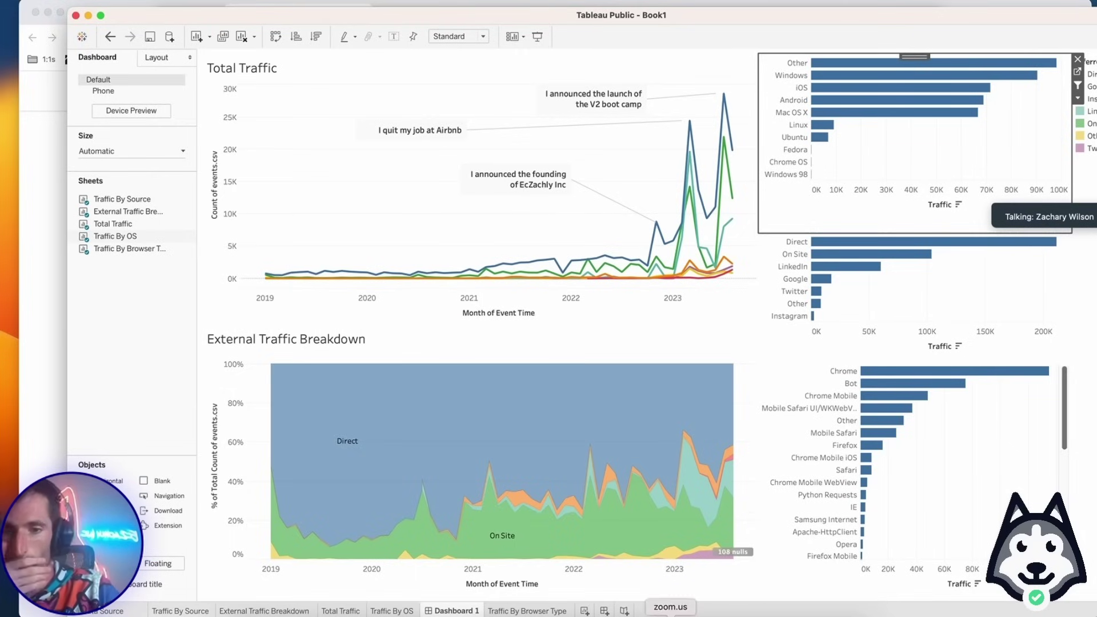
Duplicate the Total Traffic sheet and remove Referrer Mapped from the copy's colour marks so it shows a single line.
left_click(341, 611)
right_click(345, 610)
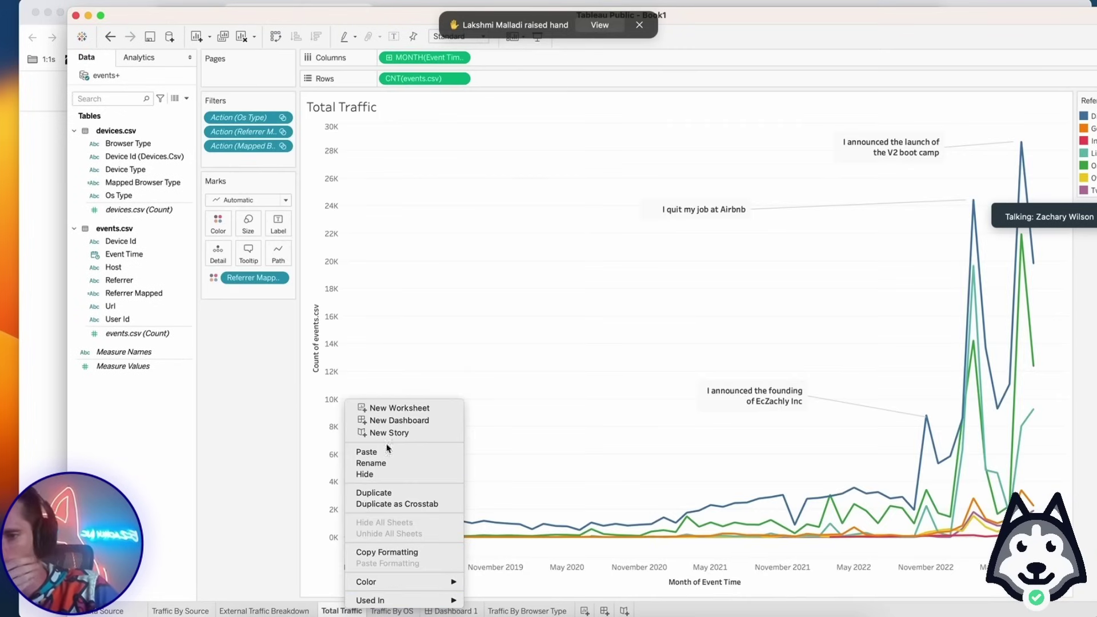
left_click(374, 492)
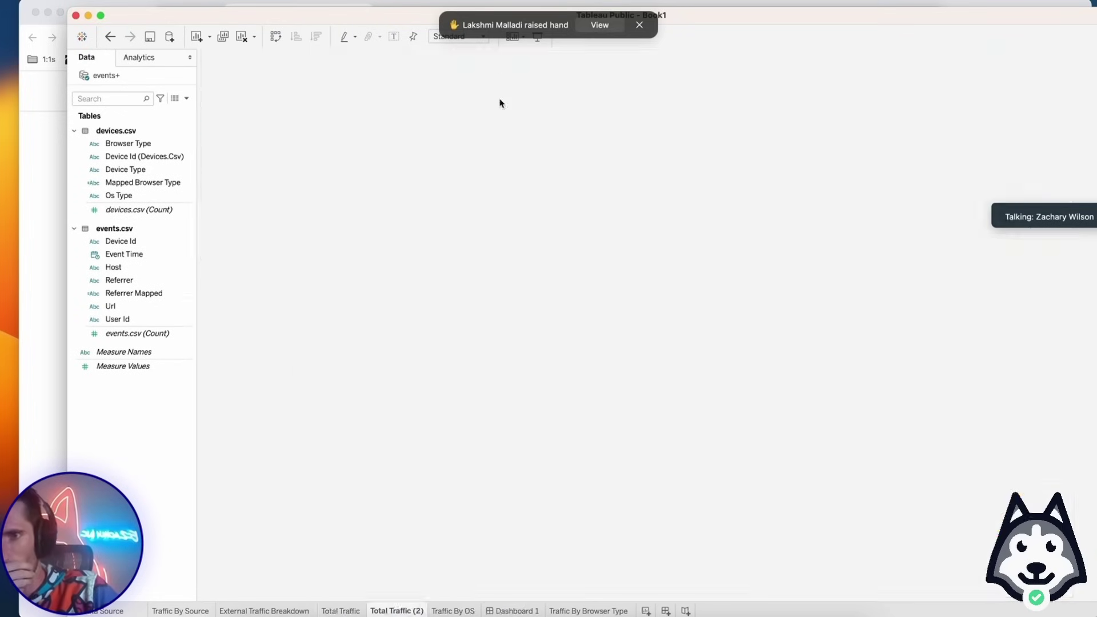
left_click_drag(252, 278, 256, 382)
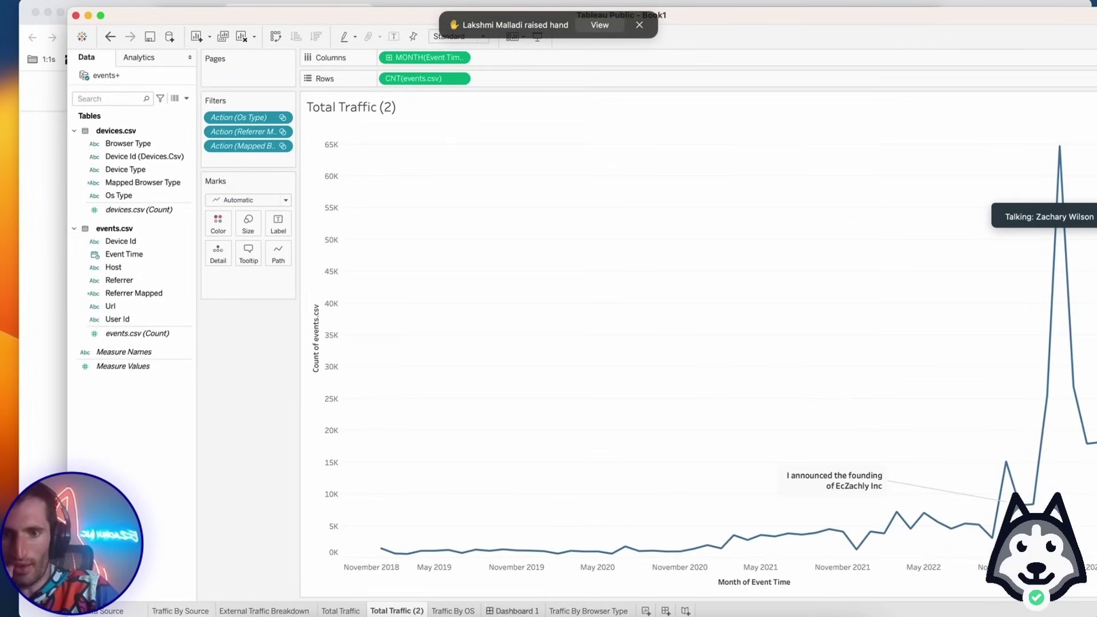
Add the single-line Total Traffic copy to Dashboard 1, directly above the original Total Traffic chart.
left_click(501, 612)
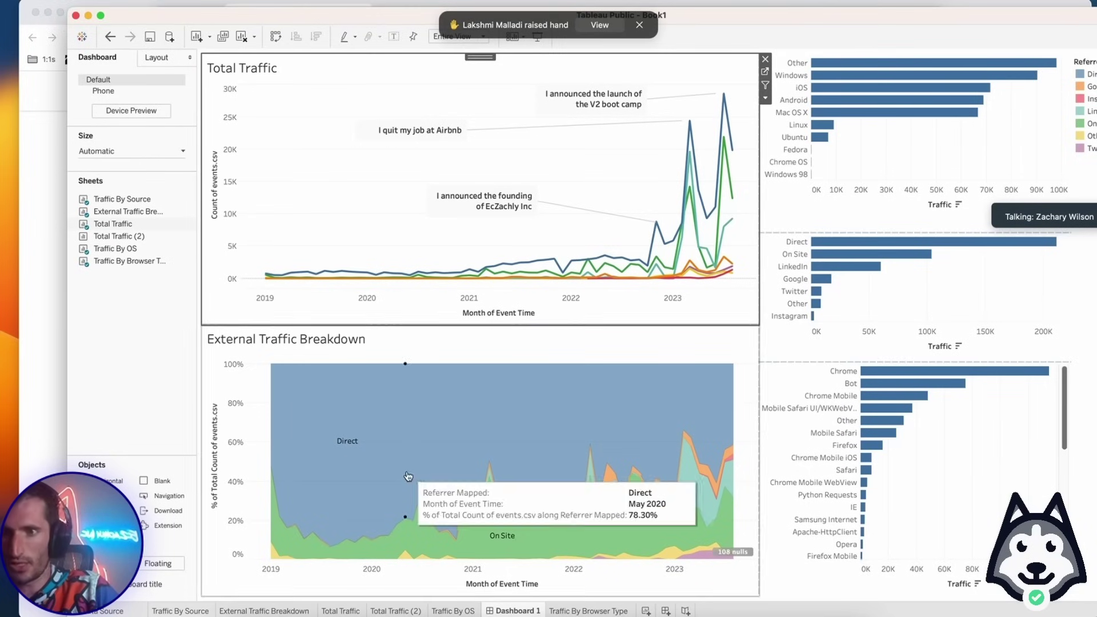
mouse_move(175, 237)
left_click_drag(174, 237, 526, 94)
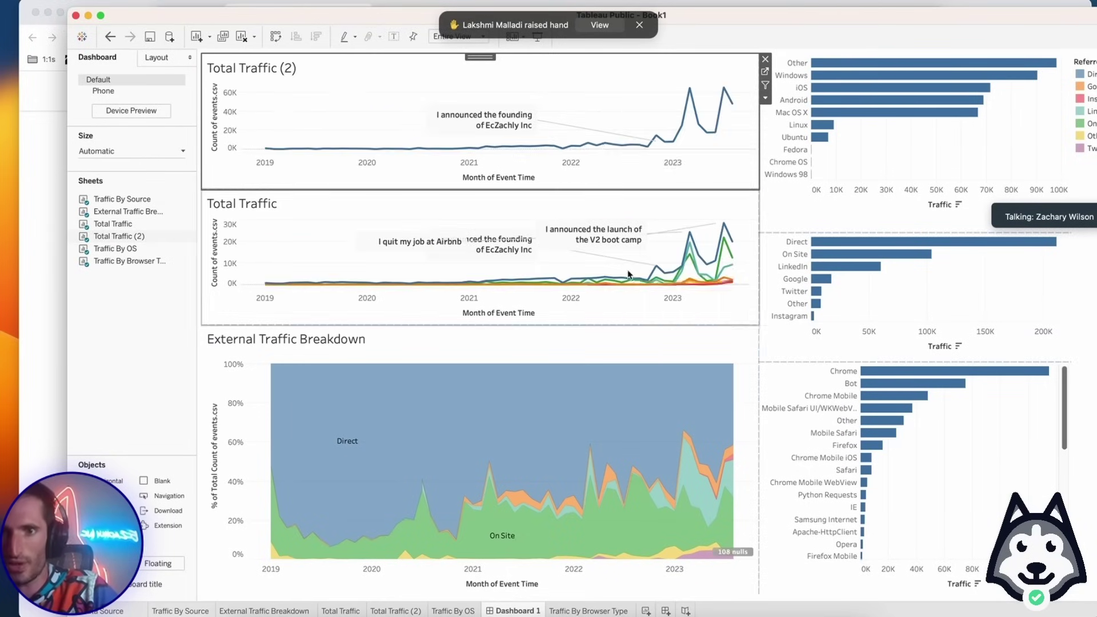
Delete the three annotations from the dashboard's Total Traffic chart and the inherited EcZachly Inc annotation from its single-line copy.
left_click(630, 247)
key("Delete")
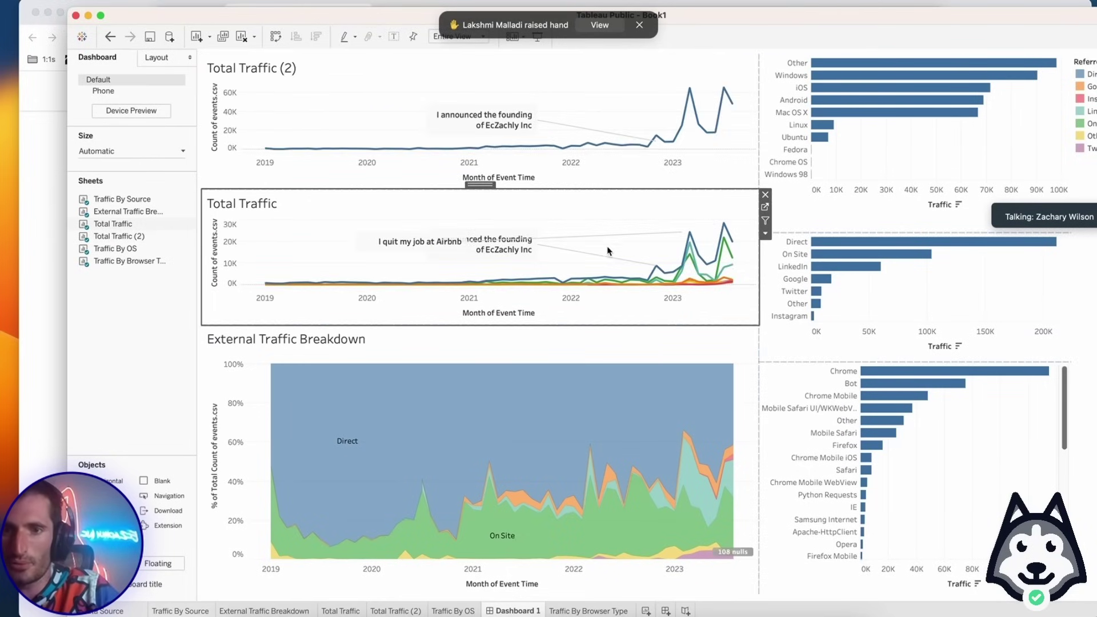
left_click(515, 252)
key("Delete")
left_click(438, 246)
key("Delete")
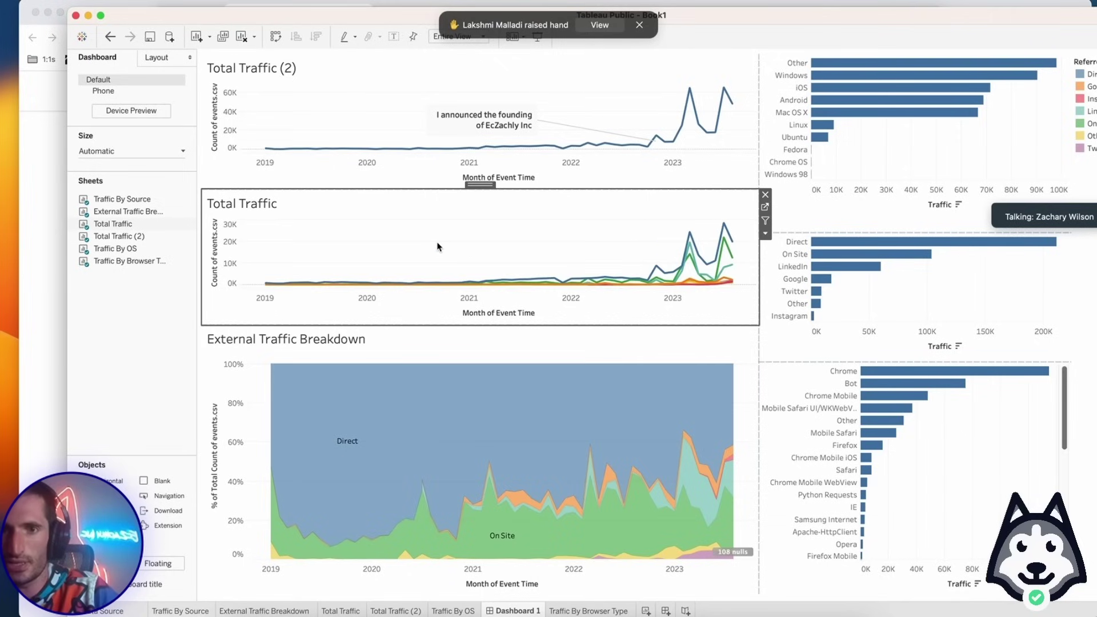
left_click(489, 174)
left_click(503, 127)
key("Delete")
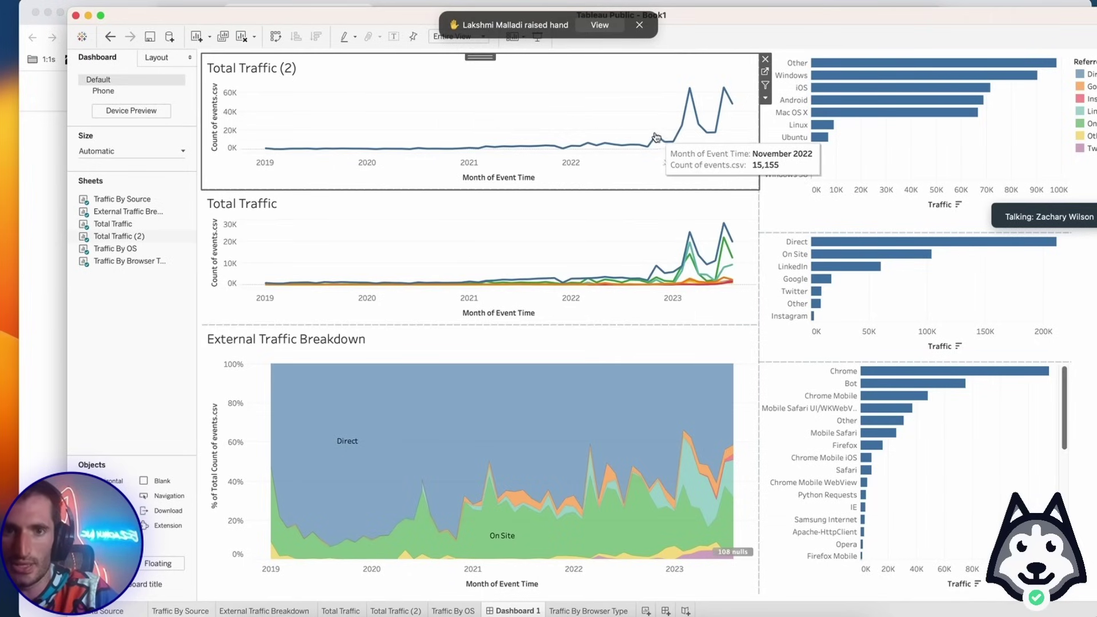
Annotate the single line's November 2022 point with only "Announced EcZachly Inc" and place the note before the point.
right_click(656, 135)
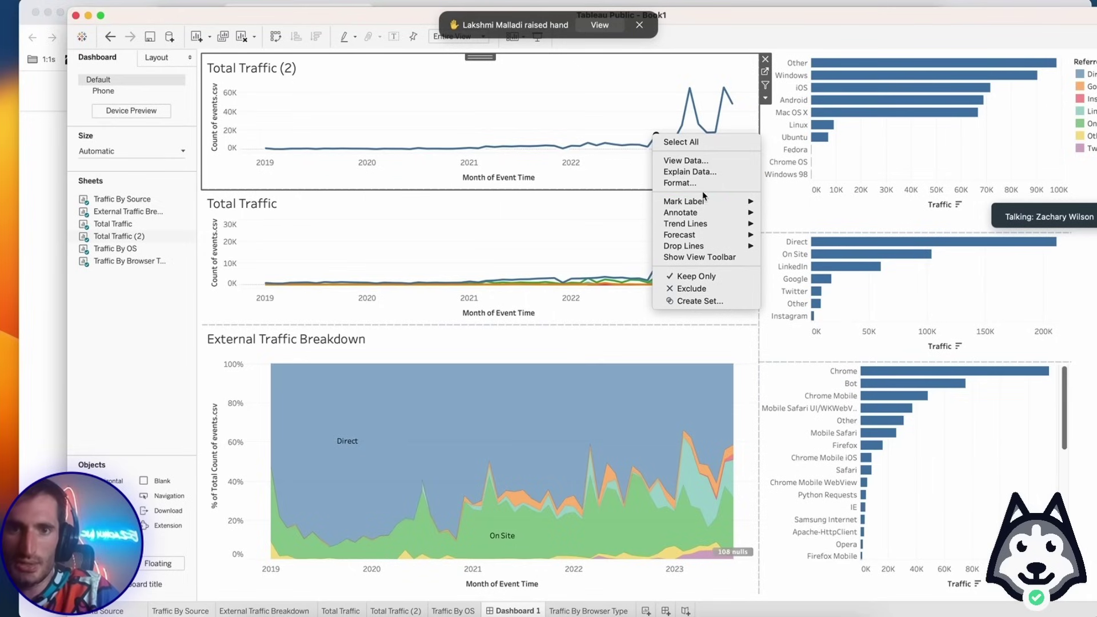
left_click(783, 215)
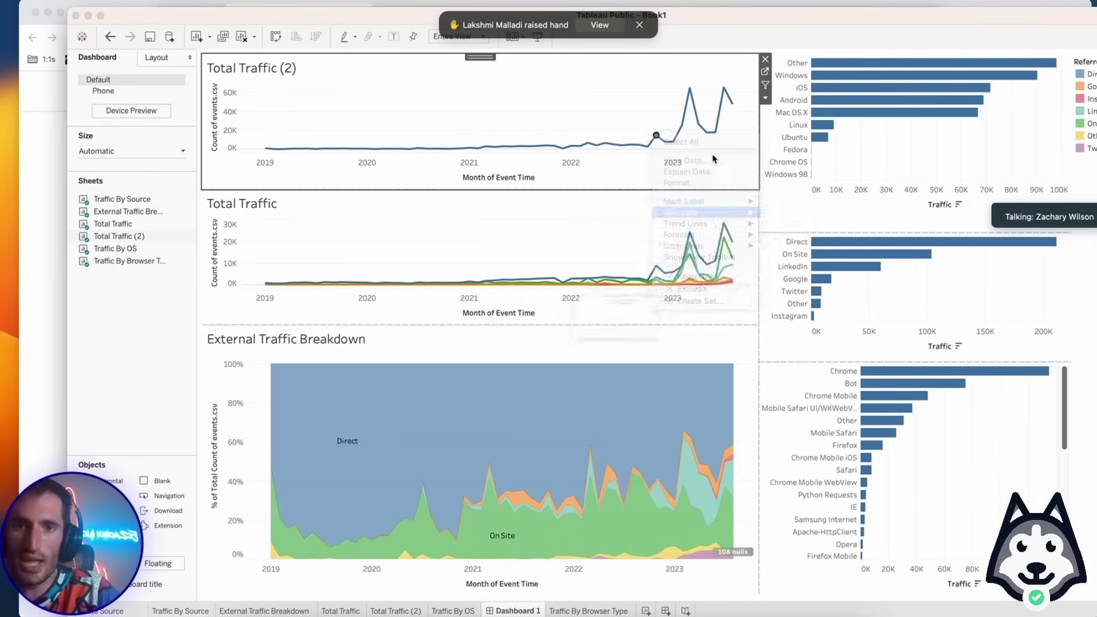
left_click_drag(726, 285, 458, 244)
key("BackSpace")
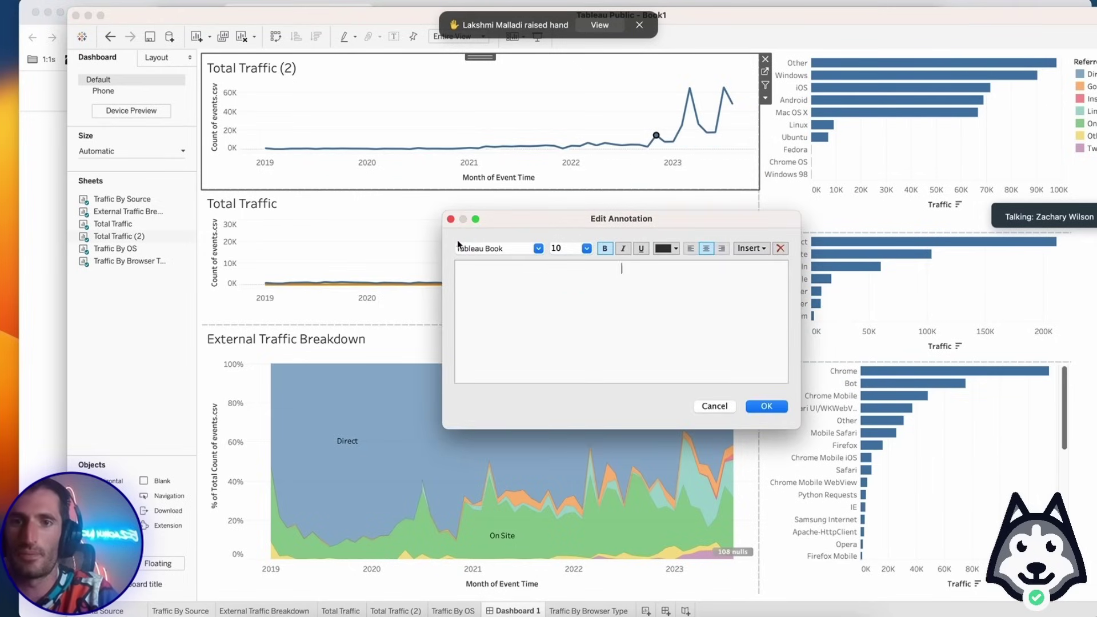
type("Announced EcZachly Inc")
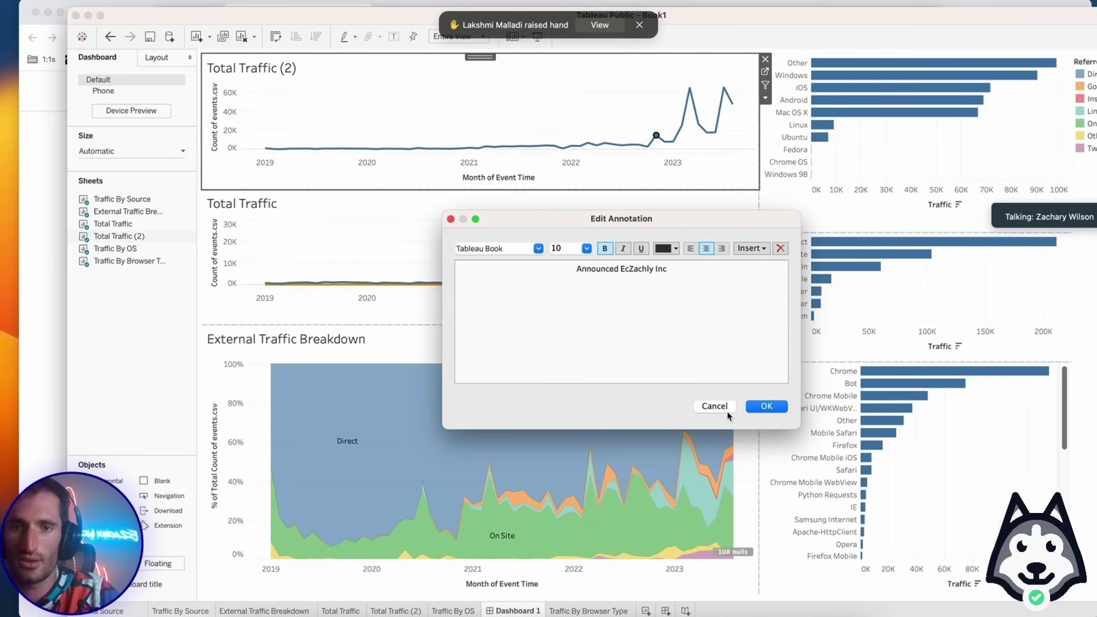
left_click(766, 407)
left_click(670, 124)
left_click_drag(670, 124, 553, 122)
Filter the dashboard by the Android, Windows and Other operating systems in turn to compare their traffic, and clear the selection.
left_click(903, 142)
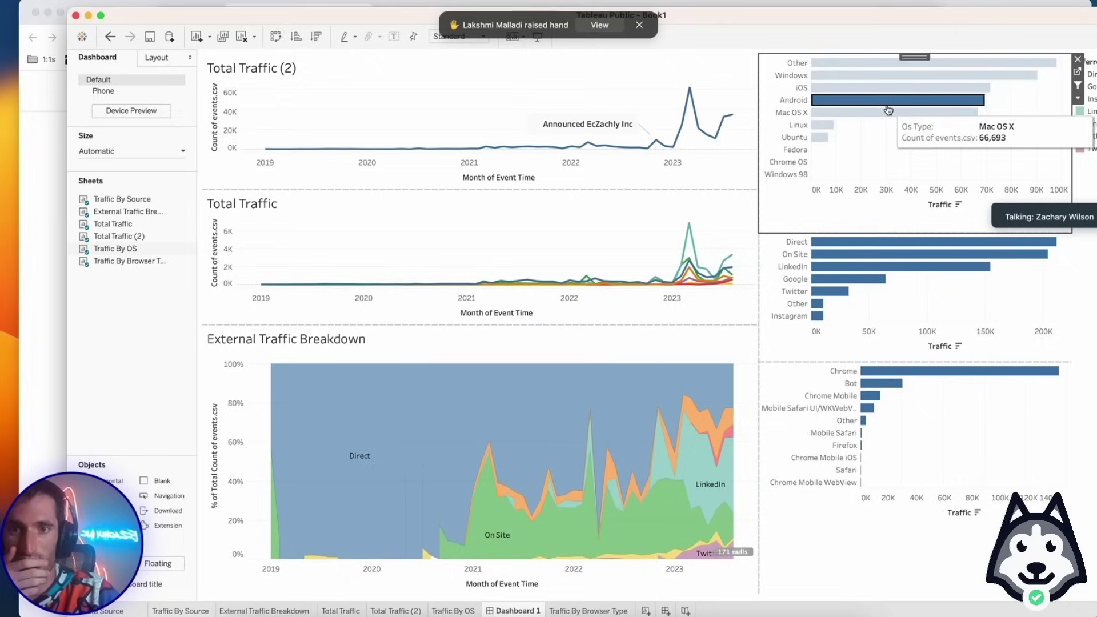
mouse_move(856, 84)
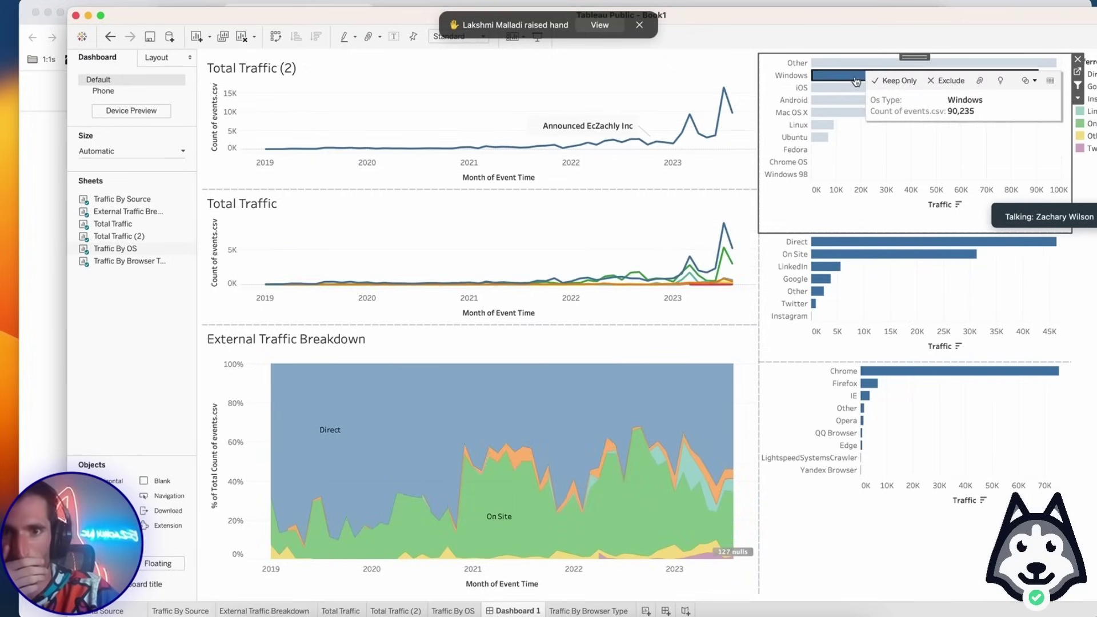
left_click(828, 64)
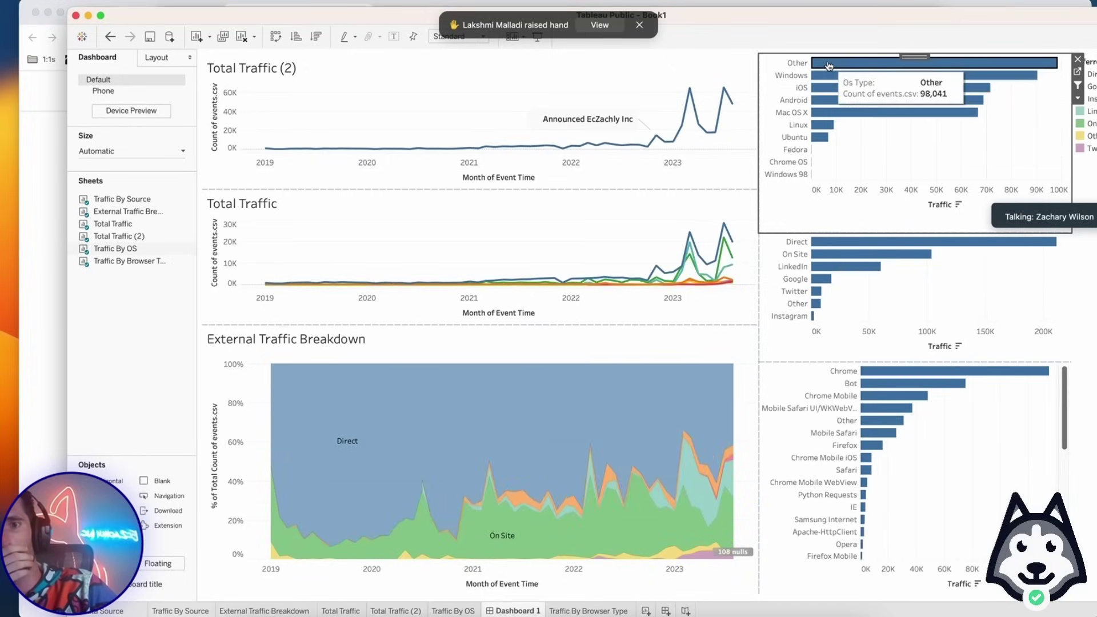
left_click(828, 65)
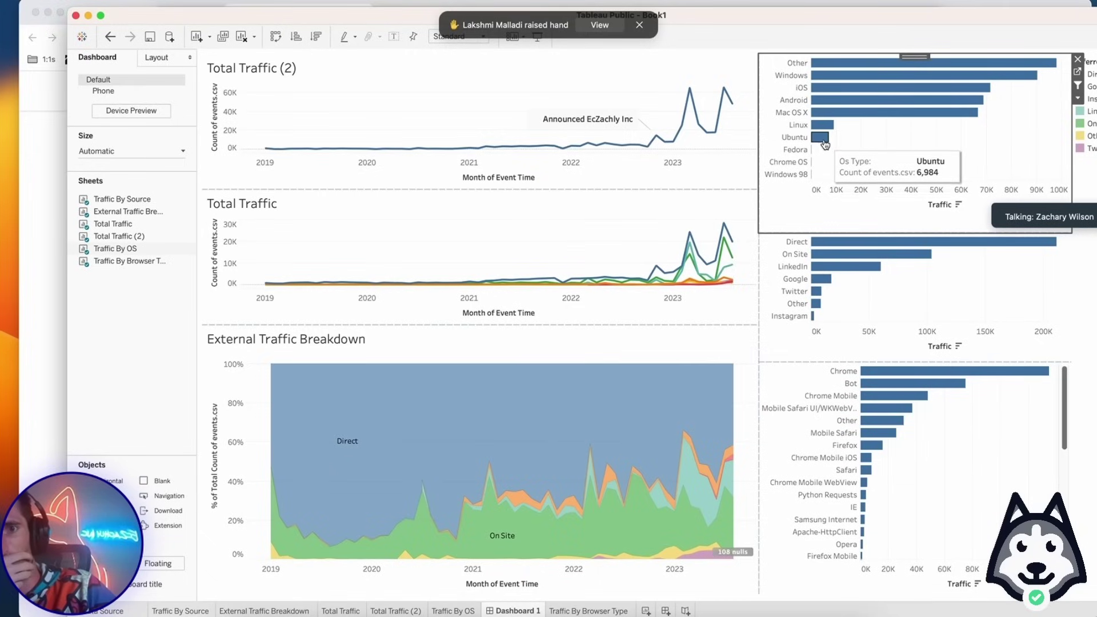
Filter the dashboard to Ubuntu traffic, examine the points around the early 2023 peak in both total charts, and clear the filter.
left_click(822, 138)
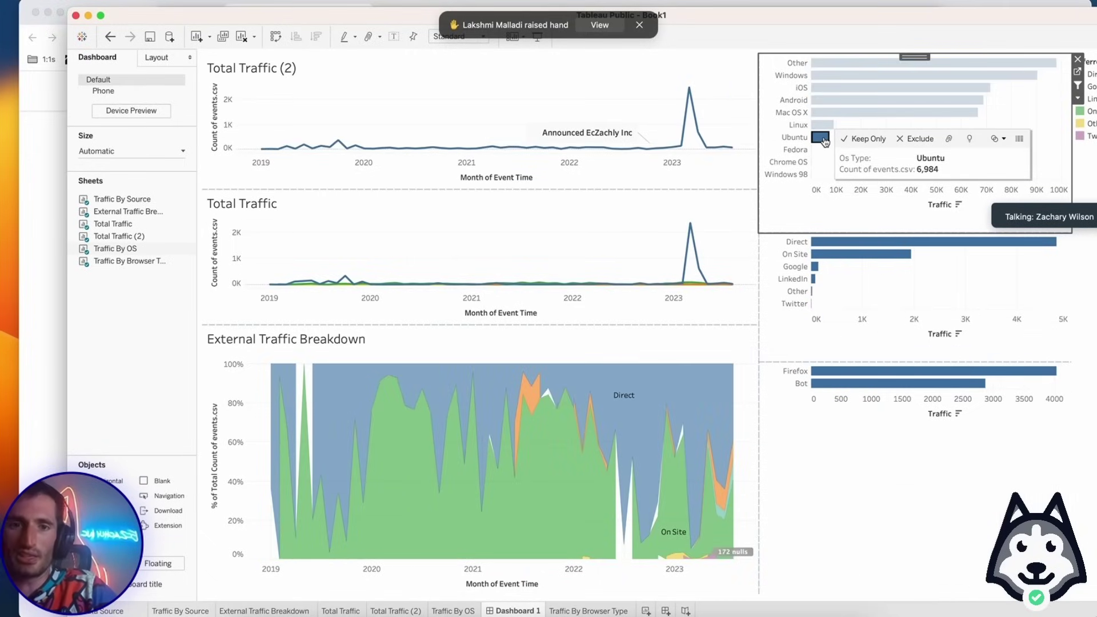
left_click(821, 139)
left_click(821, 139)
mouse_move(693, 237)
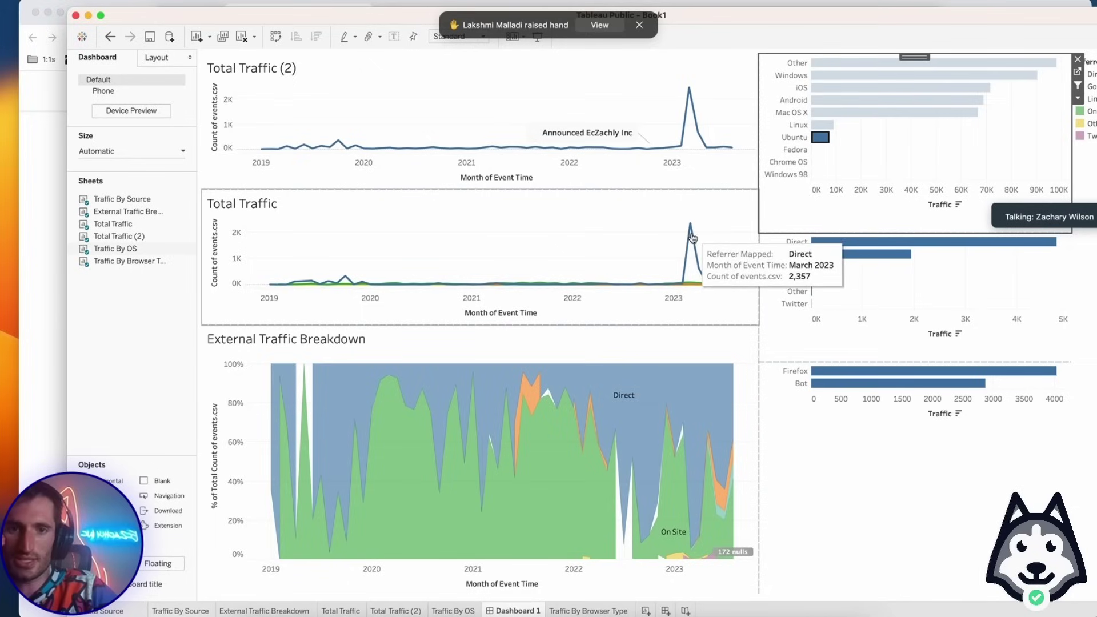
mouse_move(698, 281)
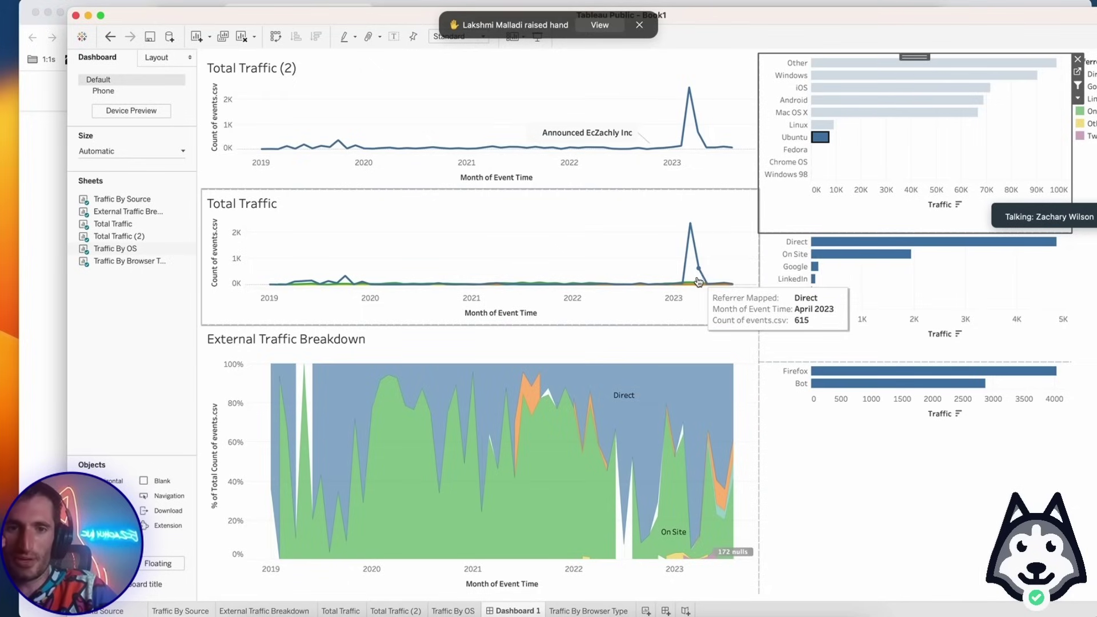
mouse_move(693, 112)
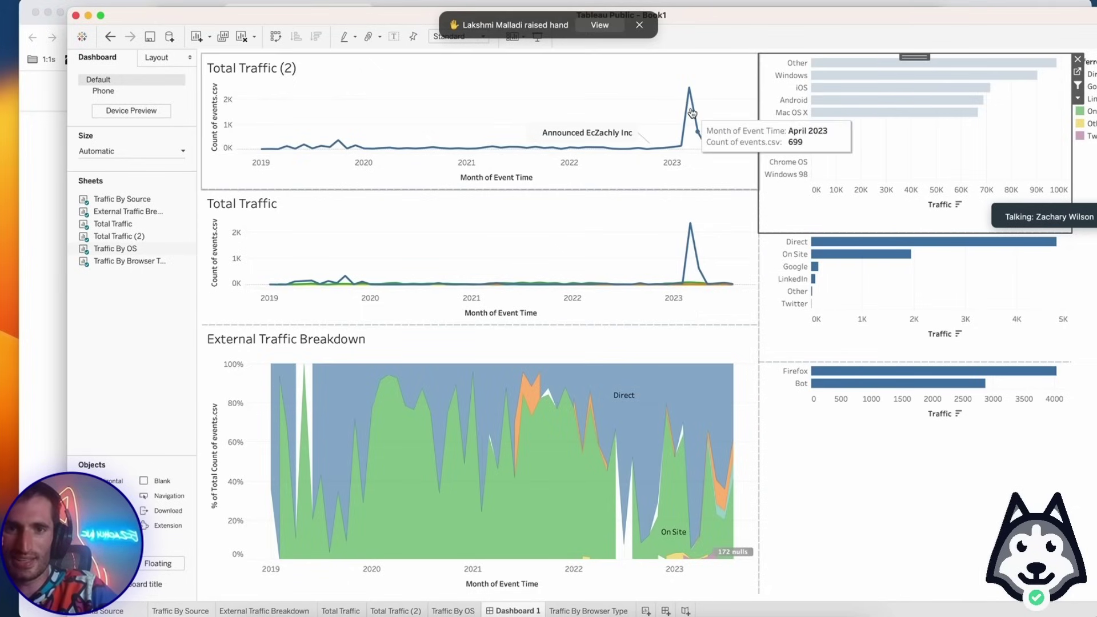
mouse_move(678, 148)
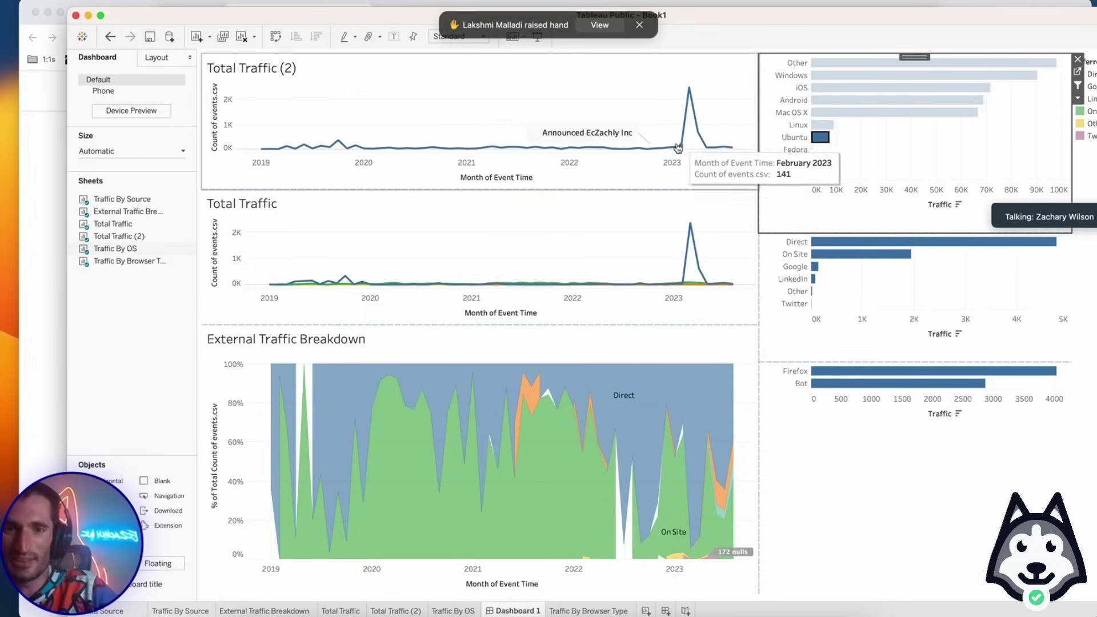
mouse_move(692, 91)
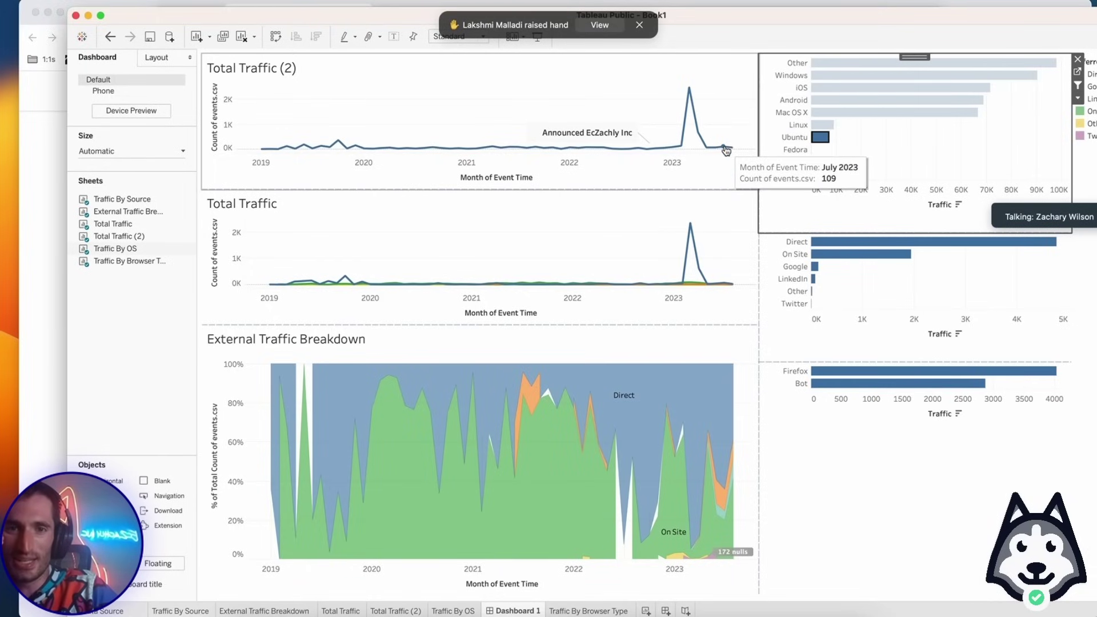
mouse_move(716, 154)
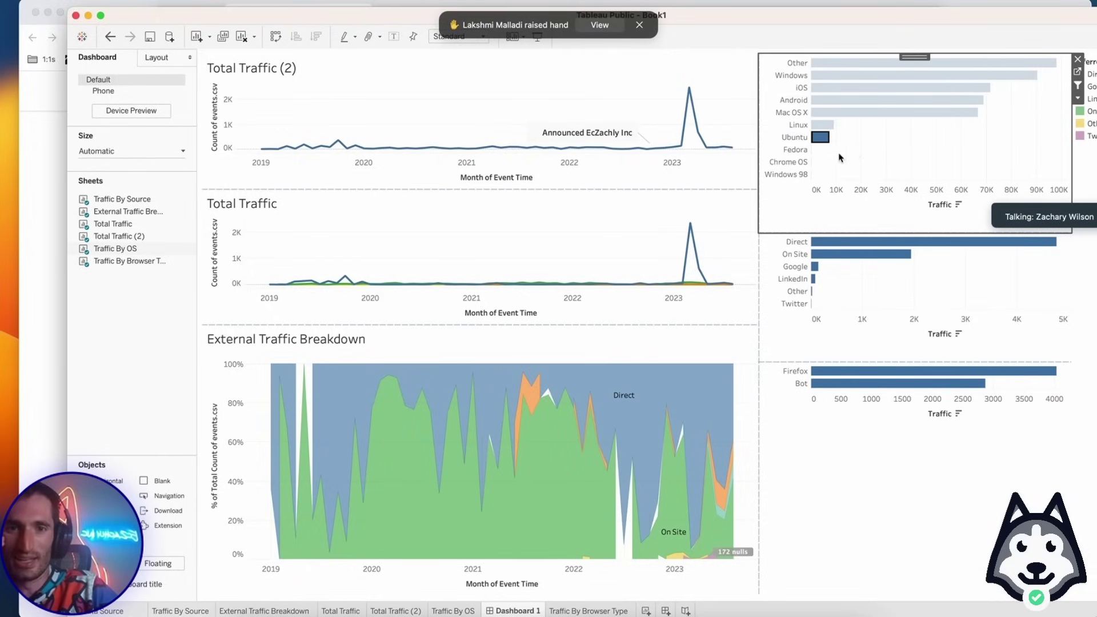
left_click(824, 143)
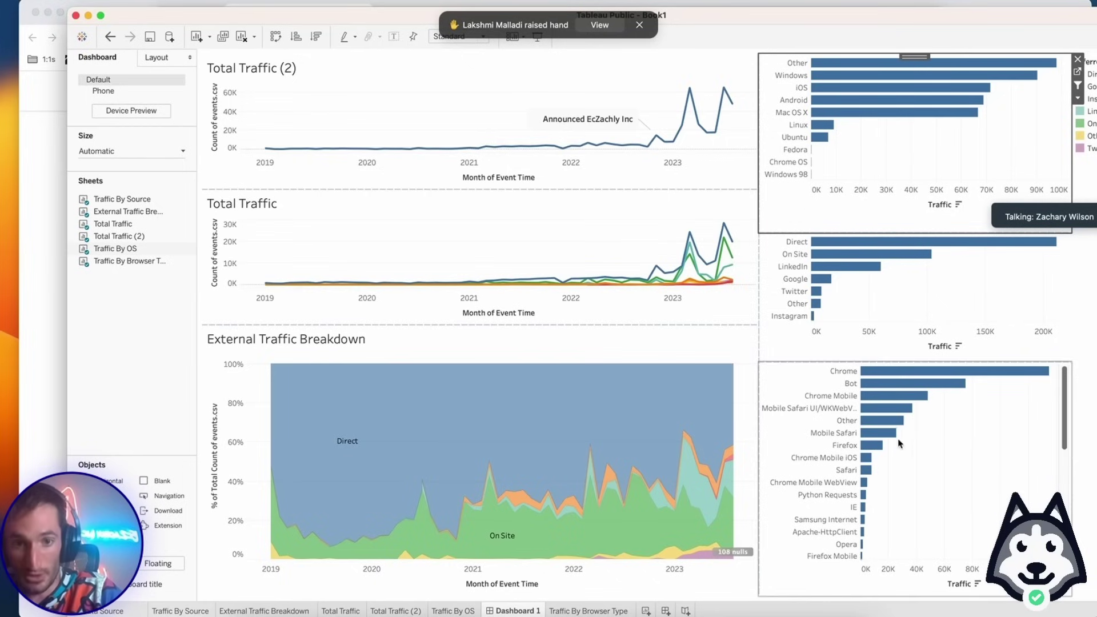
Filter the dashboard by the Chrome and Chrome Mobile browsers in turn, and clear the selection.
left_click(892, 371)
left_click(883, 371)
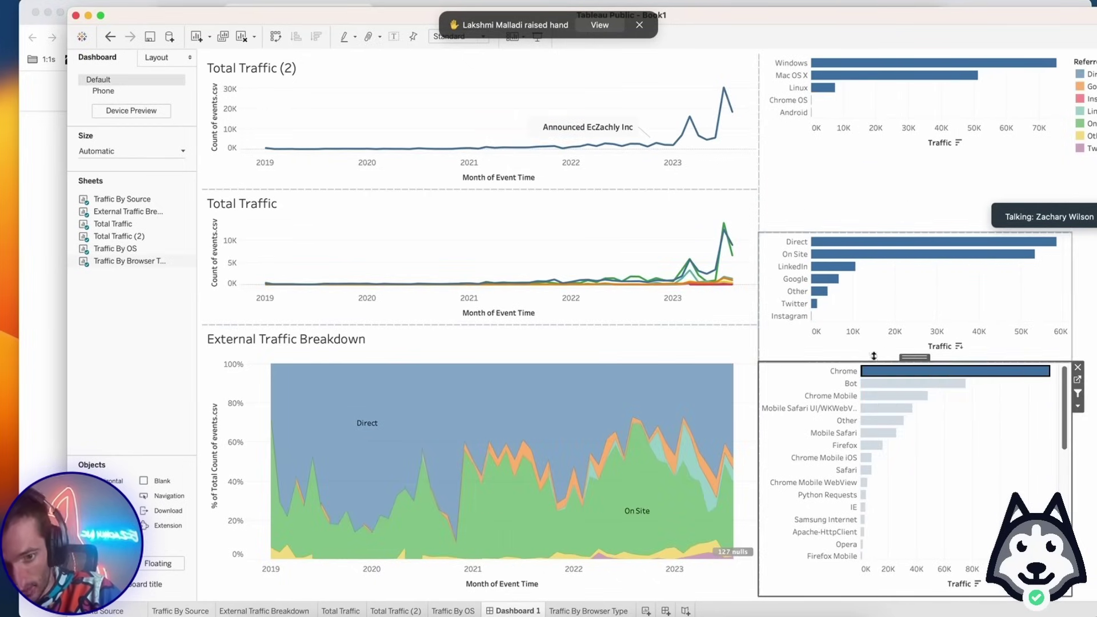
left_click(873, 396)
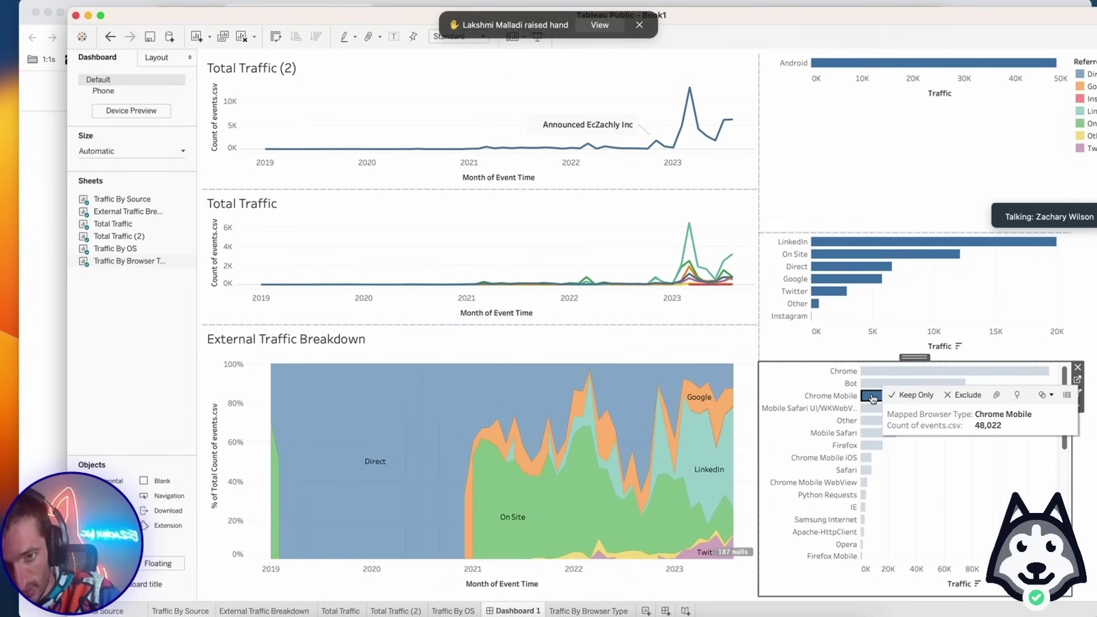
left_click(873, 396)
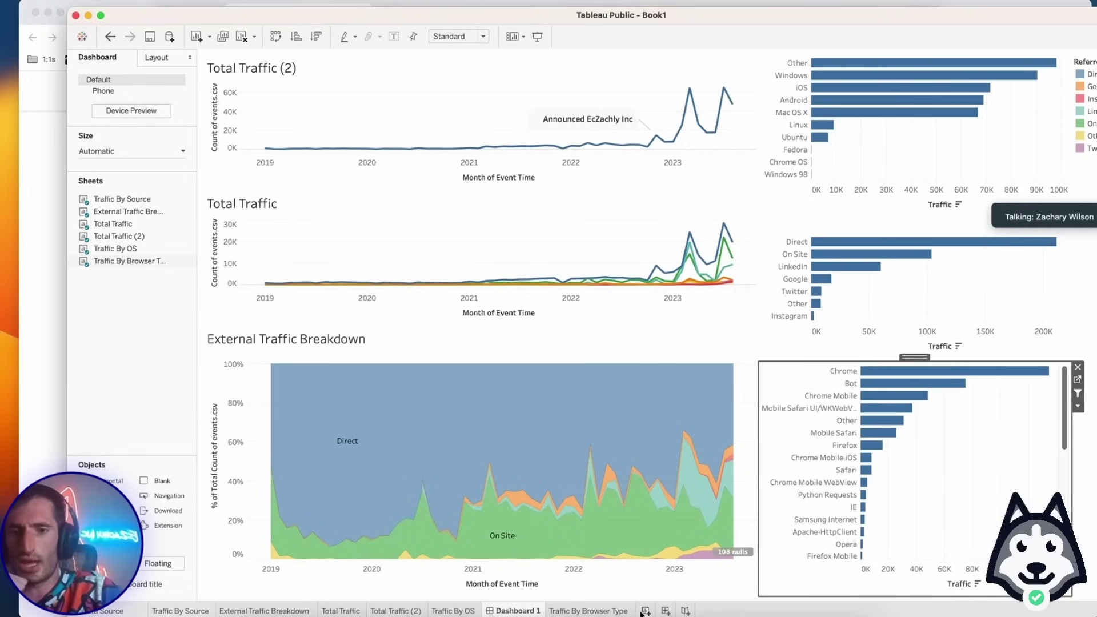
Rename the single-line copy of the Total Traffic sheet as "Total Traffic No Dimensions".
left_click(465, 98)
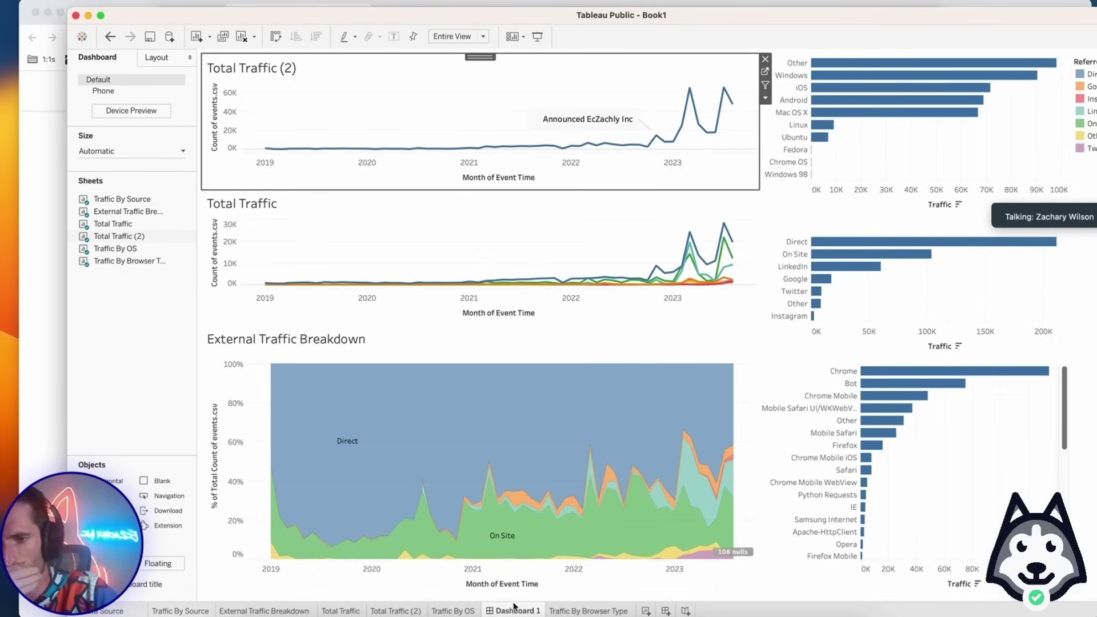
left_click(401, 612)
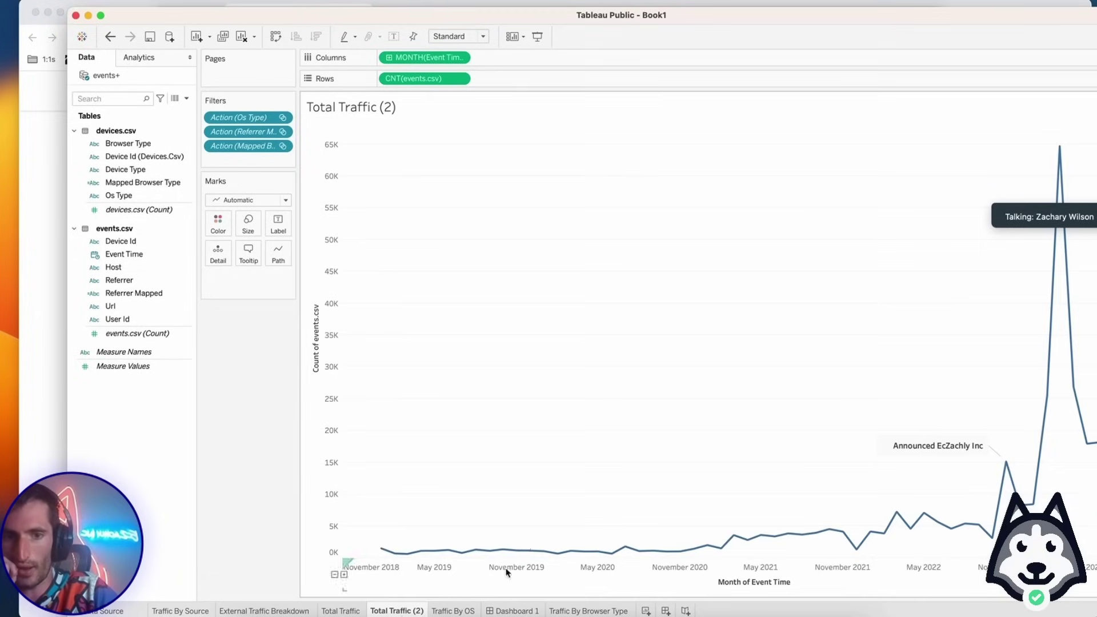
right_click(393, 612)
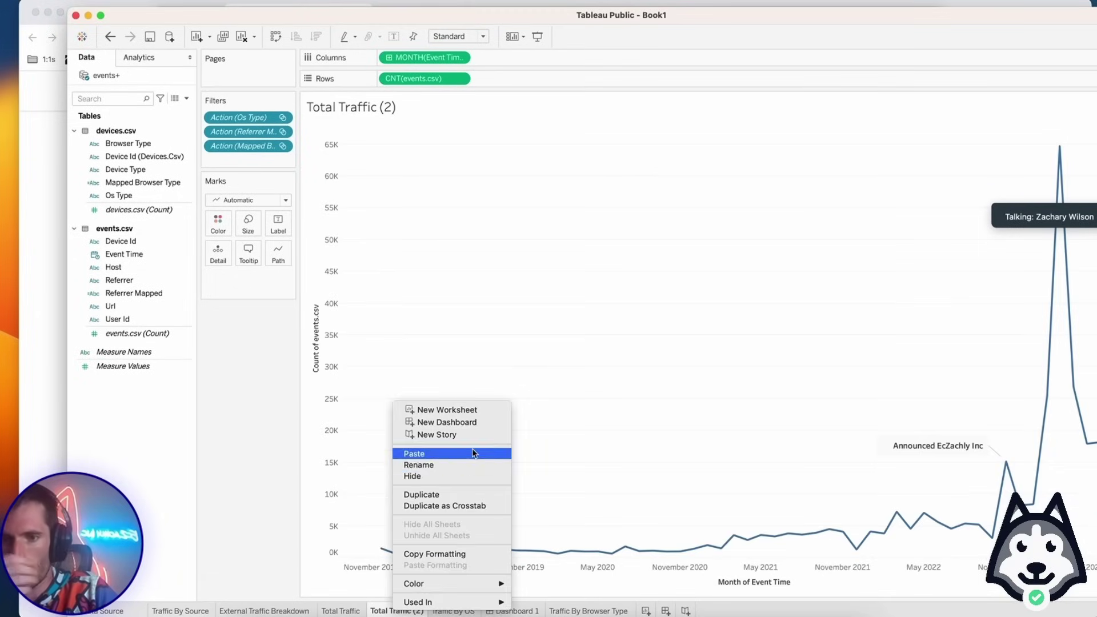
left_click(459, 466)
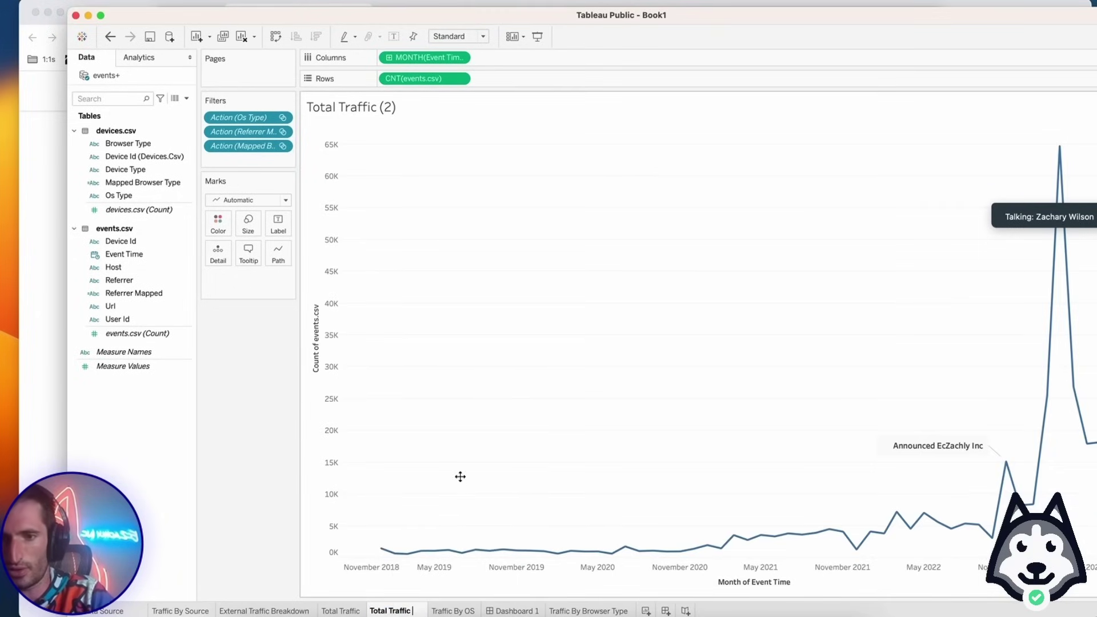
type("No Dimensions")
key("Return")
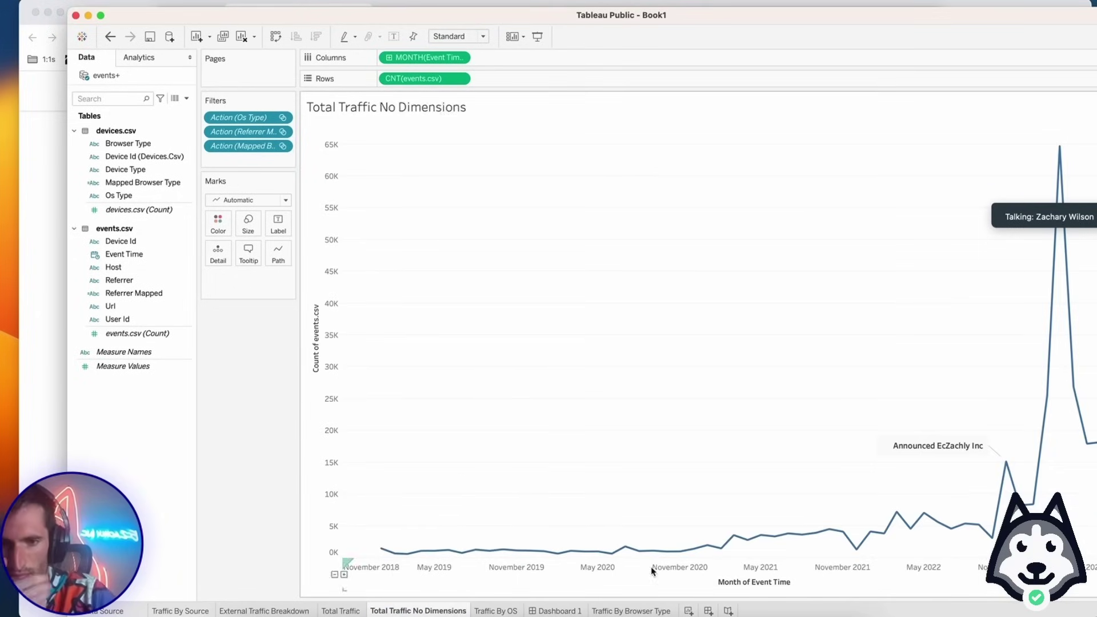
Duplicate the Total Traffic No Dimensions sheet and colour the copy's lines by Referrer Mapped.
right_click(416, 610)
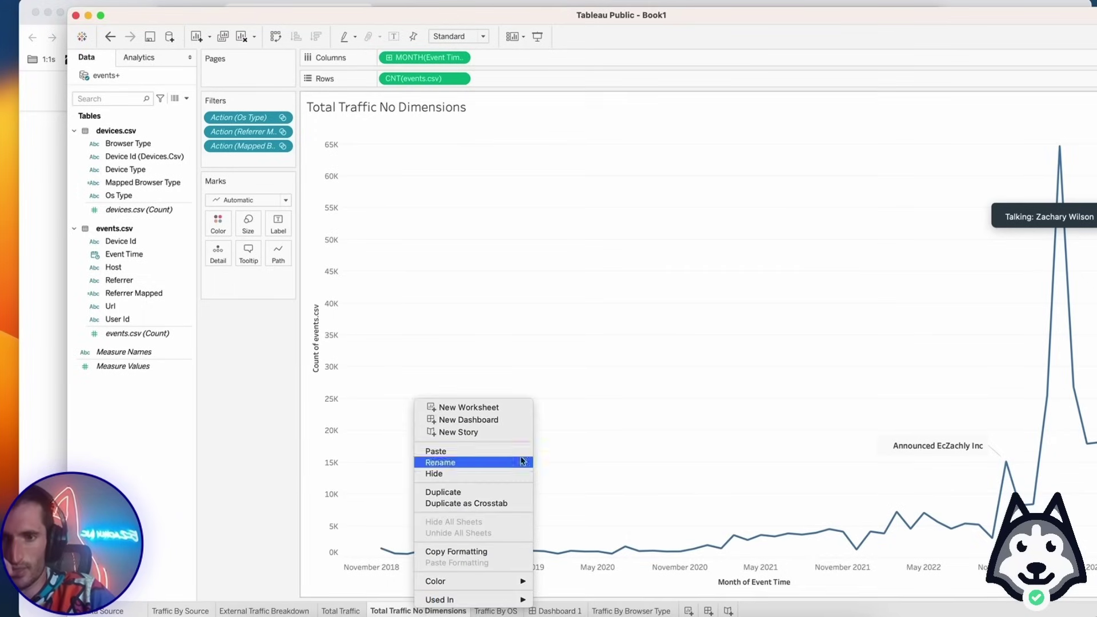
left_click(491, 495)
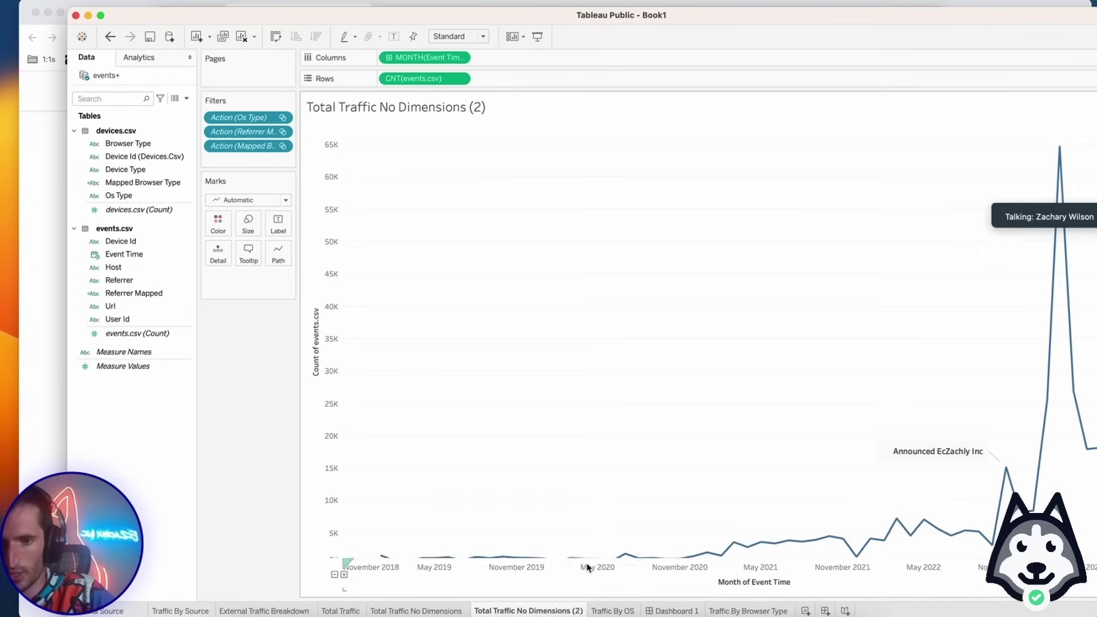
left_click_drag(128, 295, 218, 224)
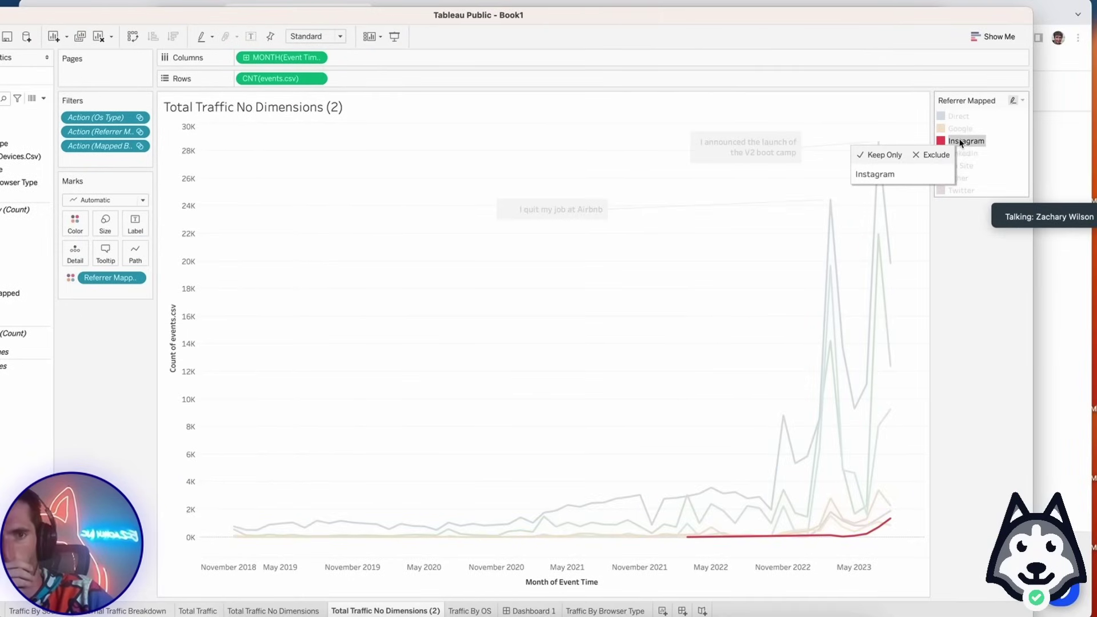
Keep only Instagram traffic in the coloured copy and rename the sheet as "Total Traffic Instagram".
left_click(883, 156)
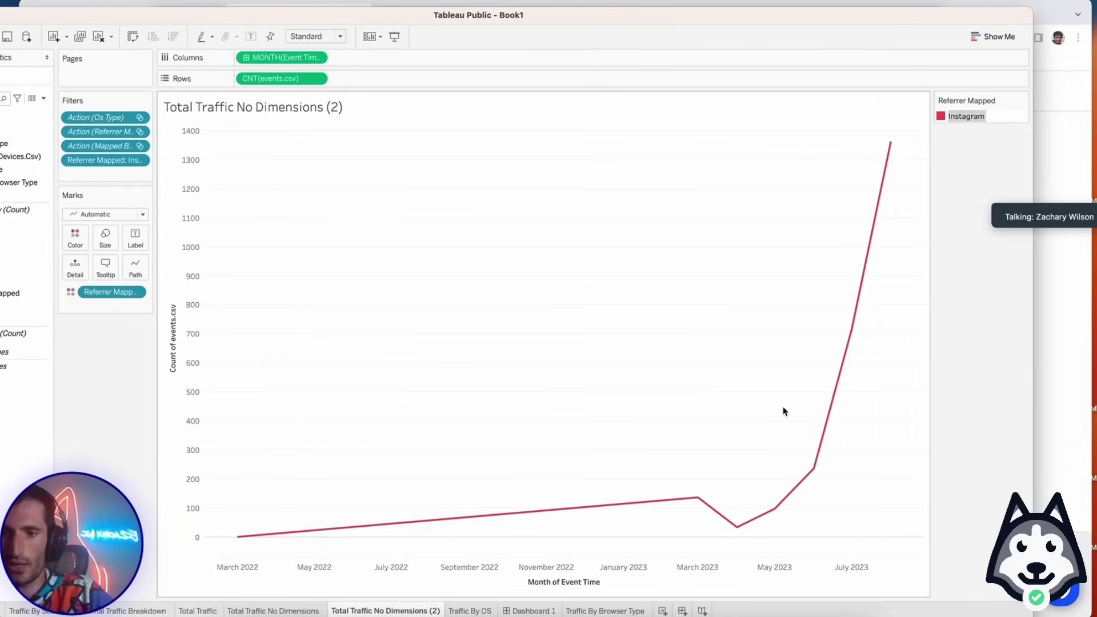
right_click(385, 610)
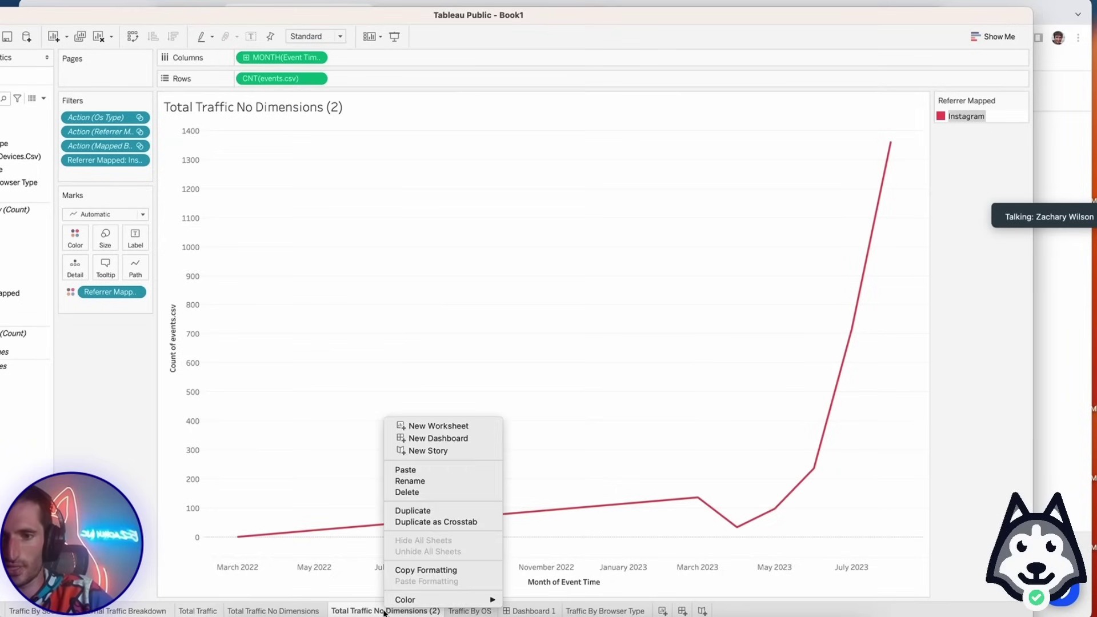
left_click(410, 481)
key("End")
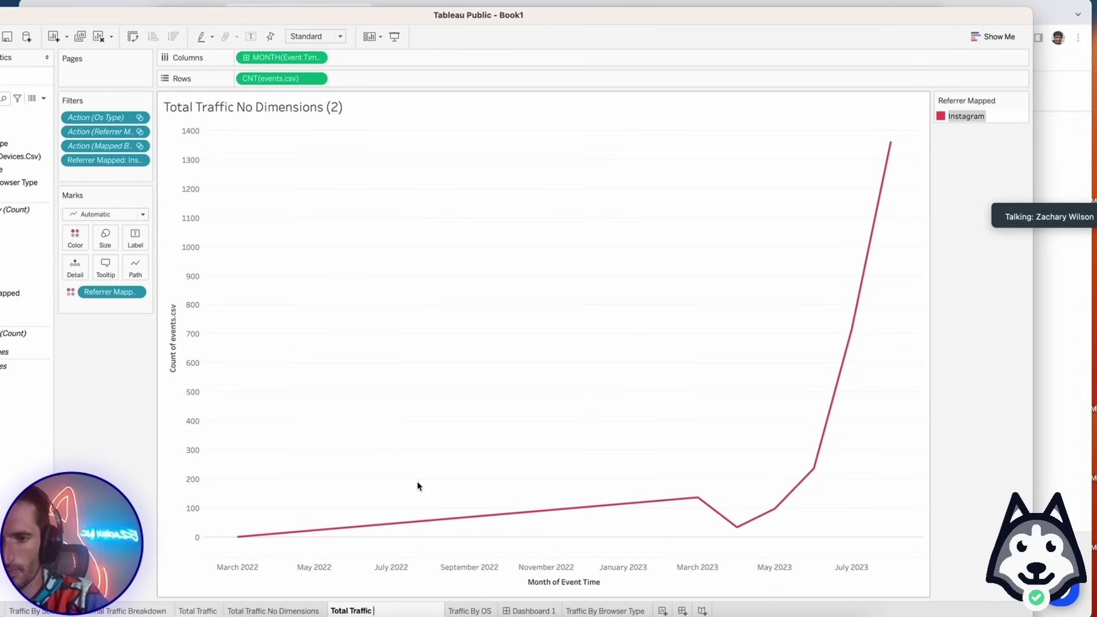
type("Instagram")
key("Return")
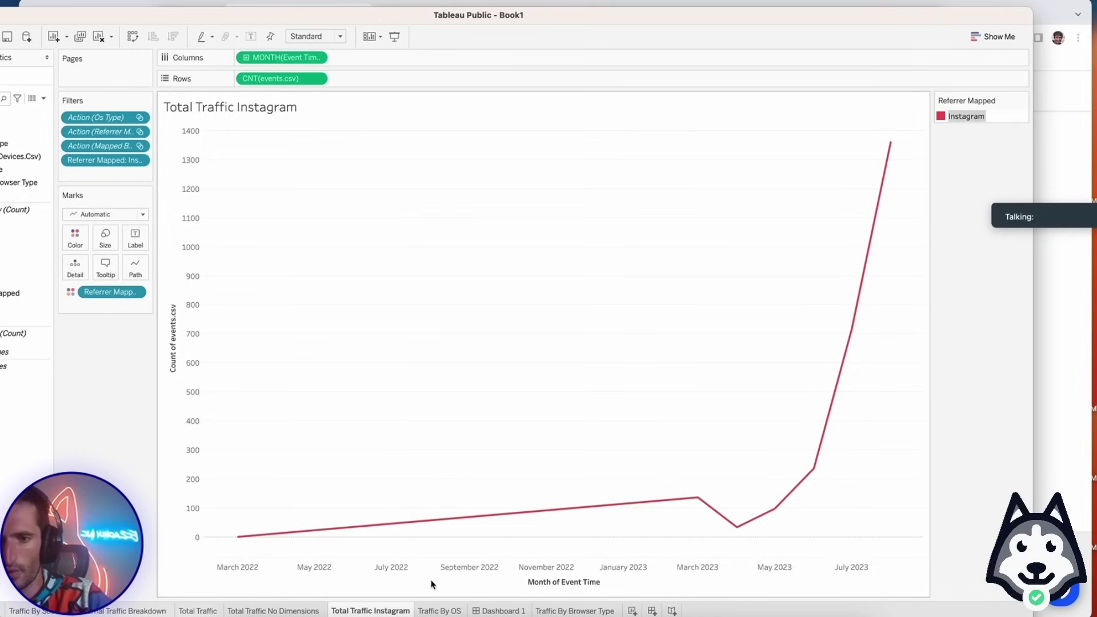
Duplicate the Total Traffic Instagram sheet and replace the copy's Referrer Mapped filter with one that keeps only LinkedIn.
right_click(378, 611)
left_click(407, 512)
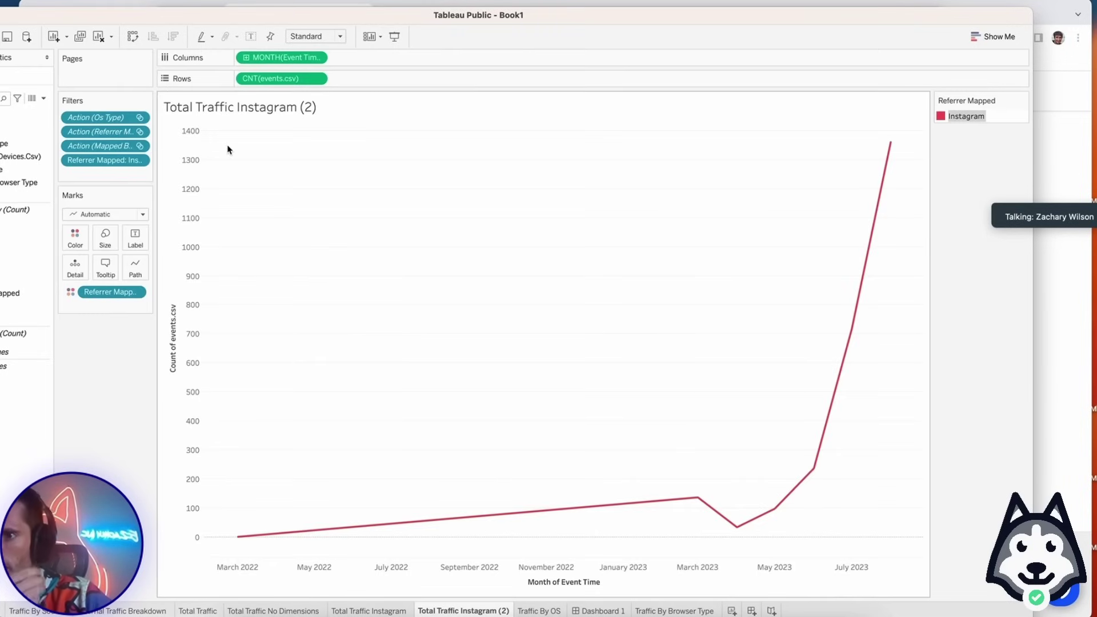
left_click_drag(105, 160, 976, 161)
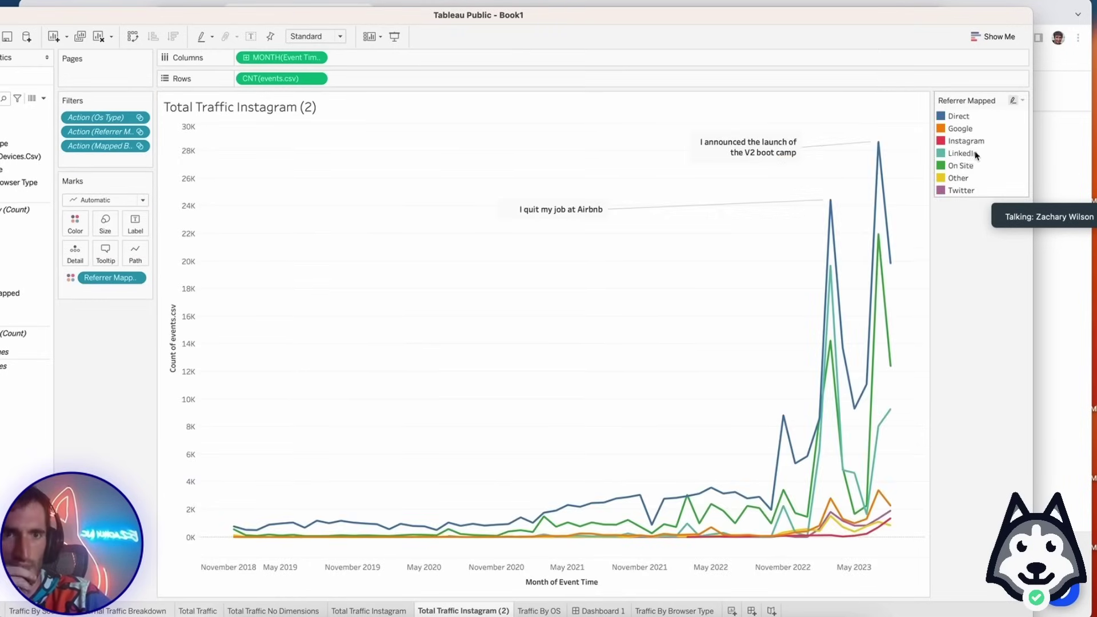
left_click(963, 155)
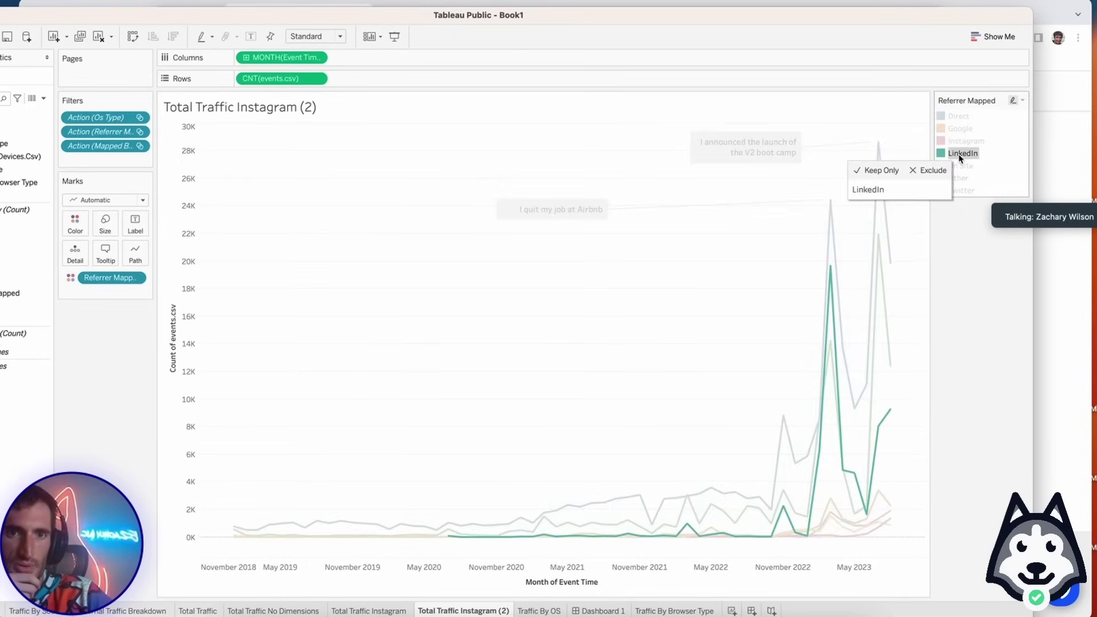
left_click(881, 171)
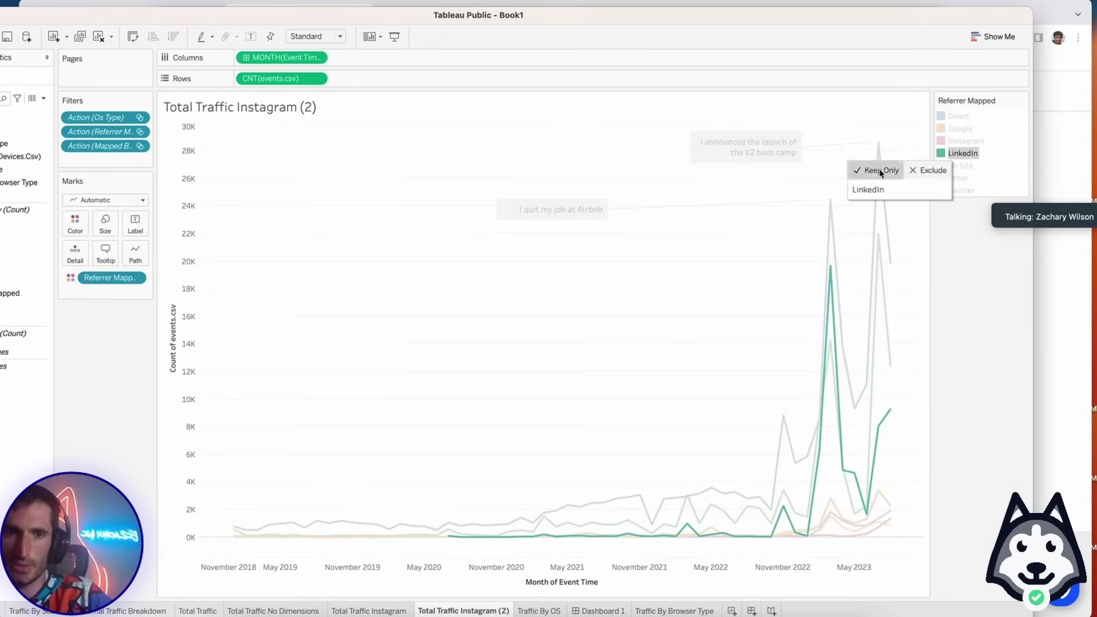
Rename the LinkedIn-only copy of the sheet as "Total Traffic Linkedin".
right_click(476, 609)
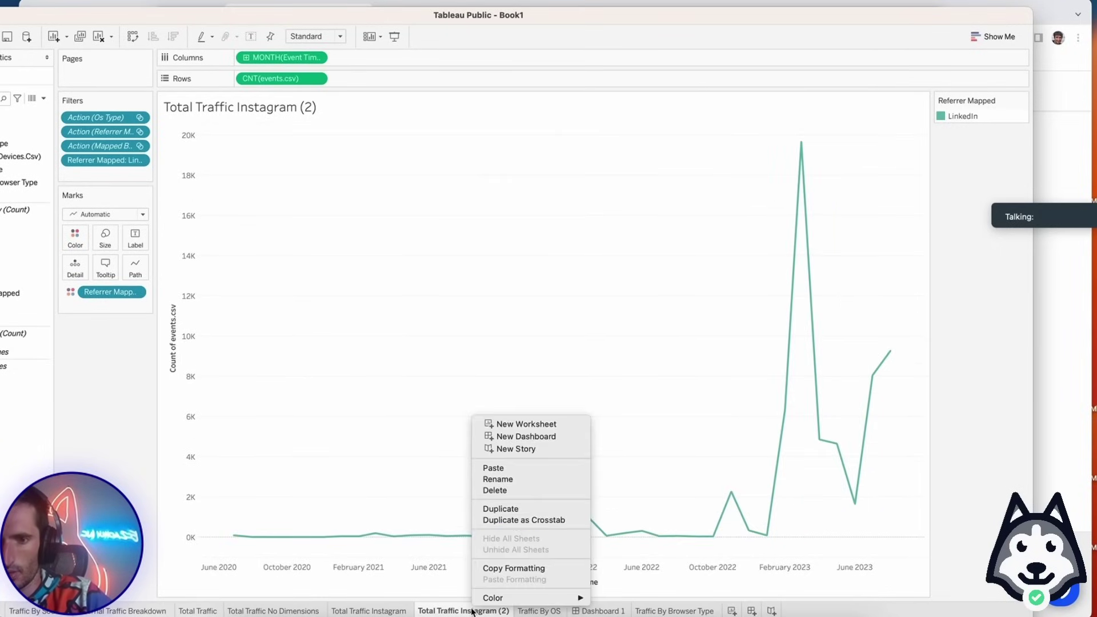
left_click(514, 480)
key("Escape")
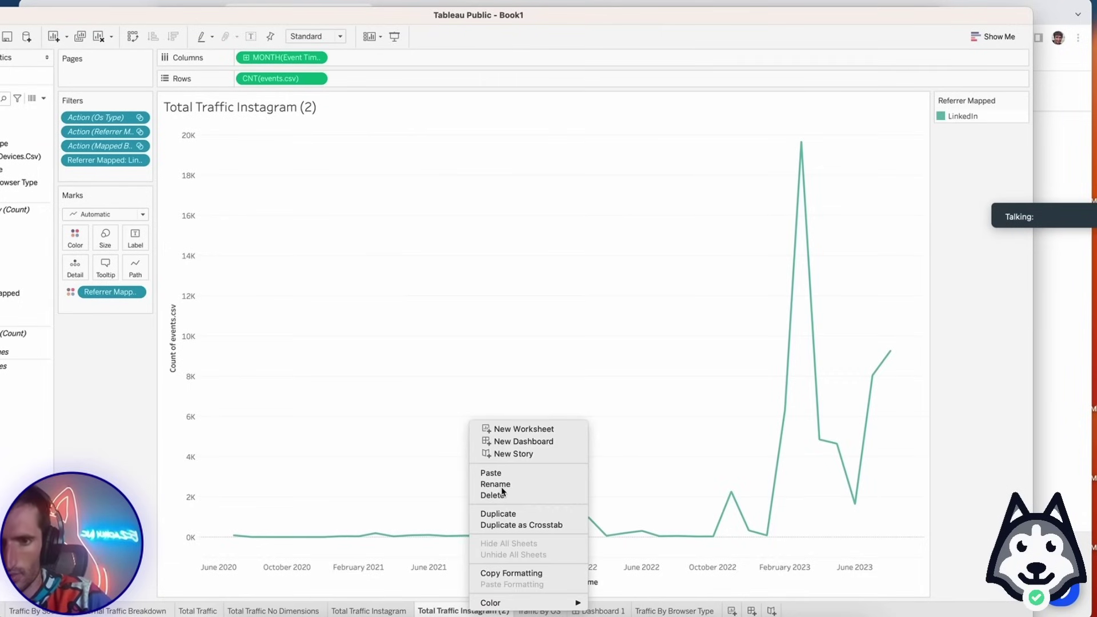
left_click(502, 486)
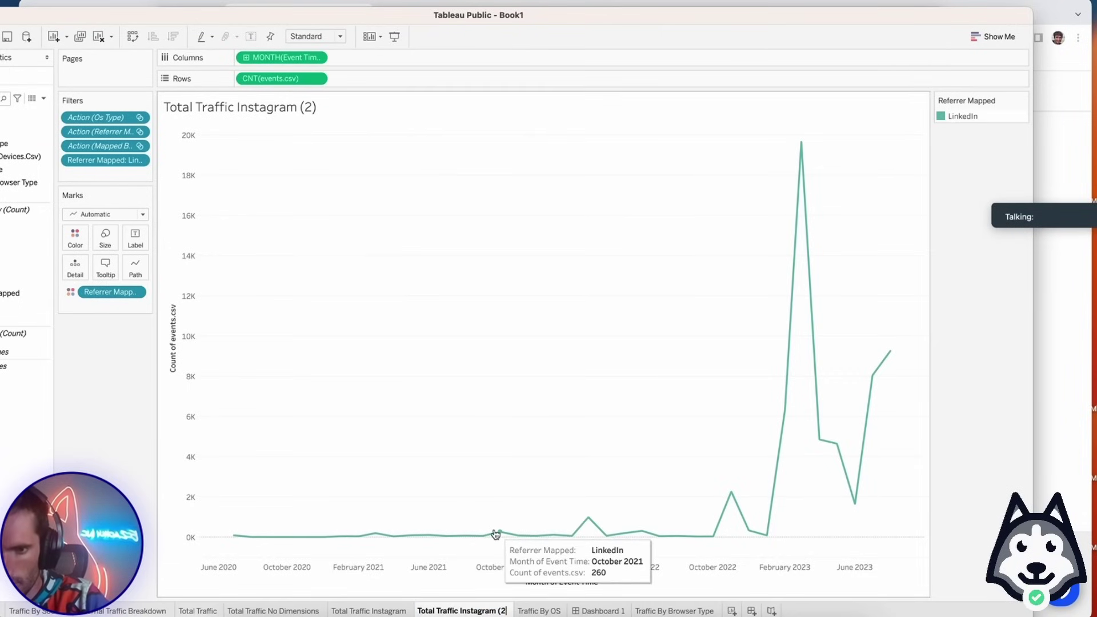
type("Total Traffic Linkedi")
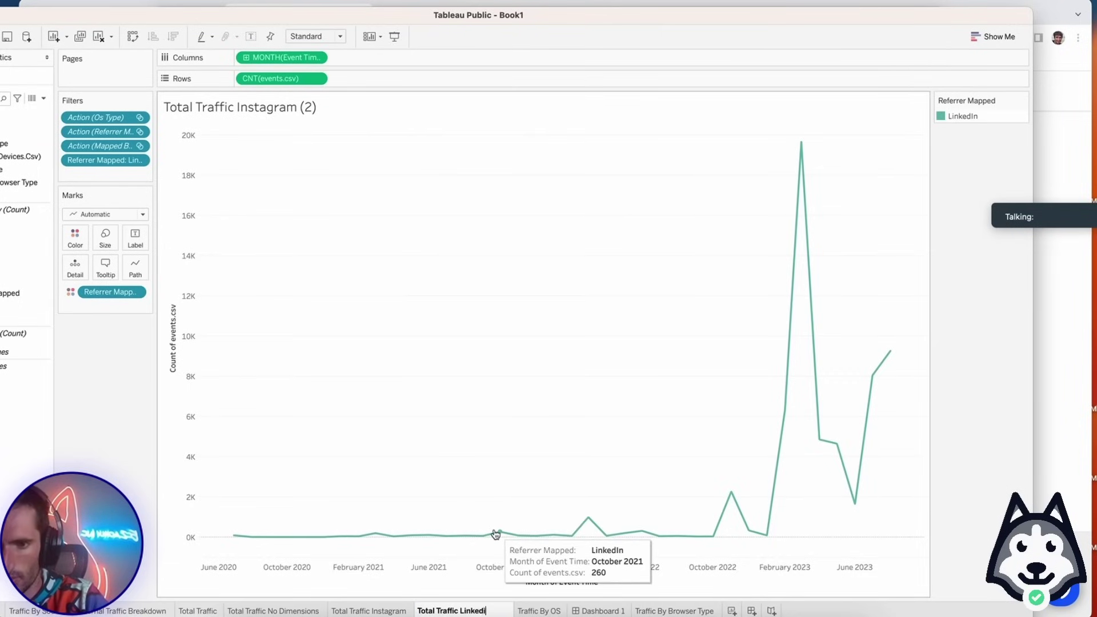
type("n")
key("Return")
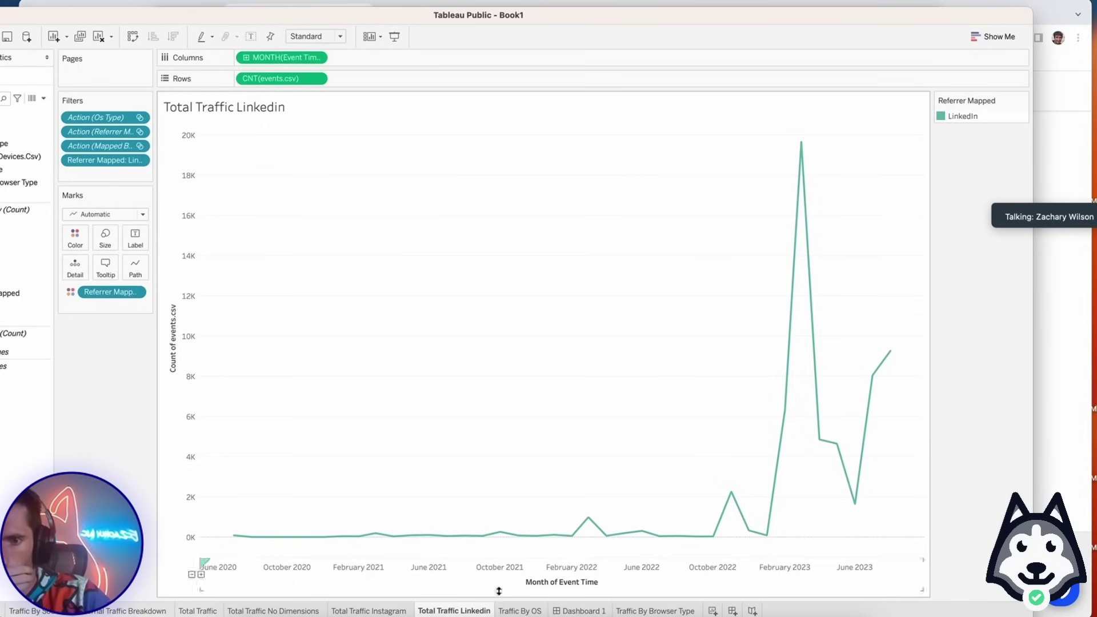
Duplicate the Total Traffic Linkedin sheet and replace the copy's Referrer Mapped filter with one that keeps only Twitter.
right_click(468, 610)
left_click(512, 515)
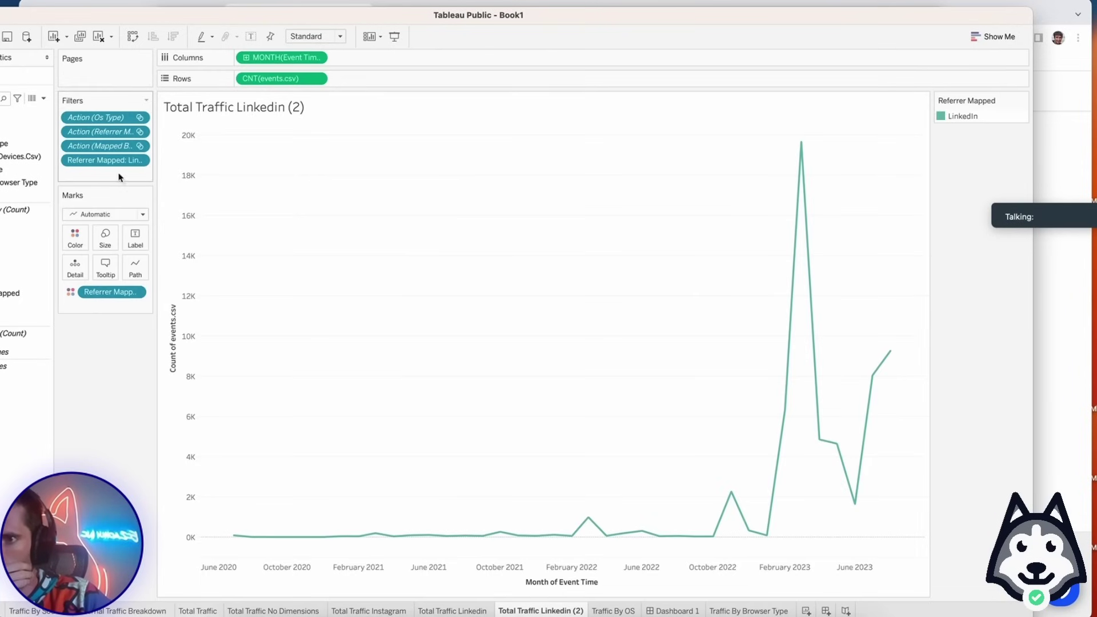
left_click_drag(114, 161, 111, 382)
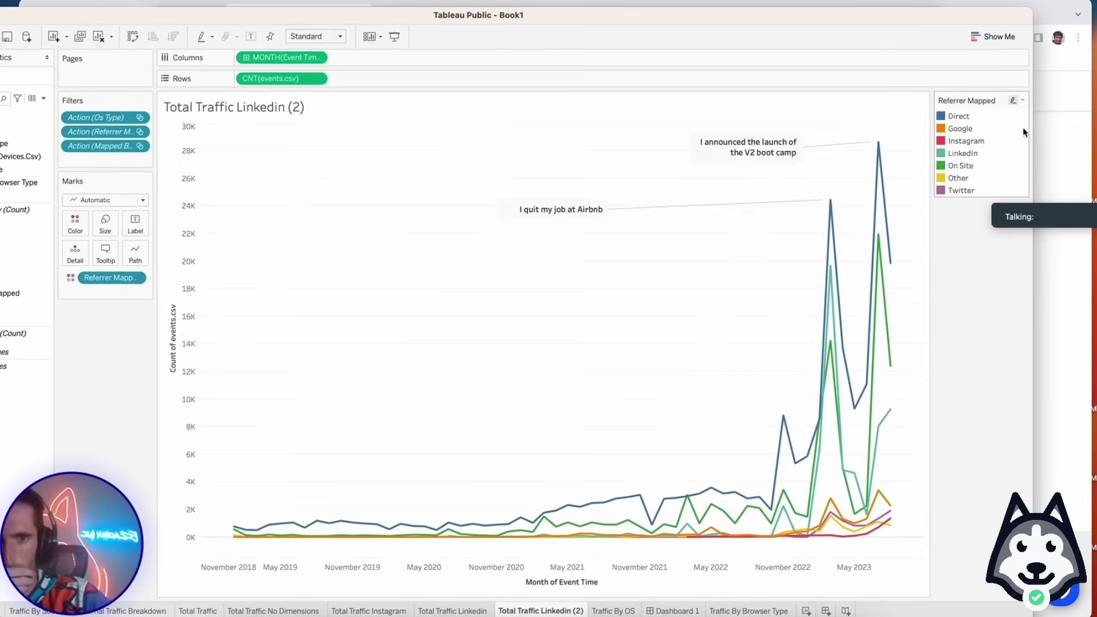
left_click(958, 191)
left_click(878, 207)
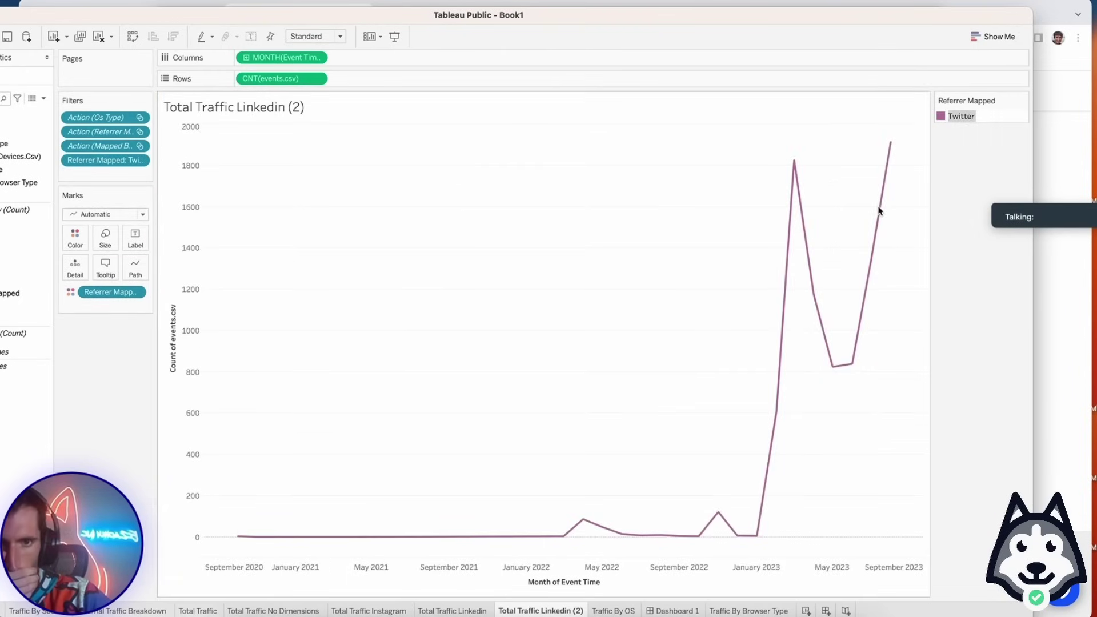
Rename the Twitter-only copy of the sheet as "Total Traffic Twitter".
right_click(550, 609)
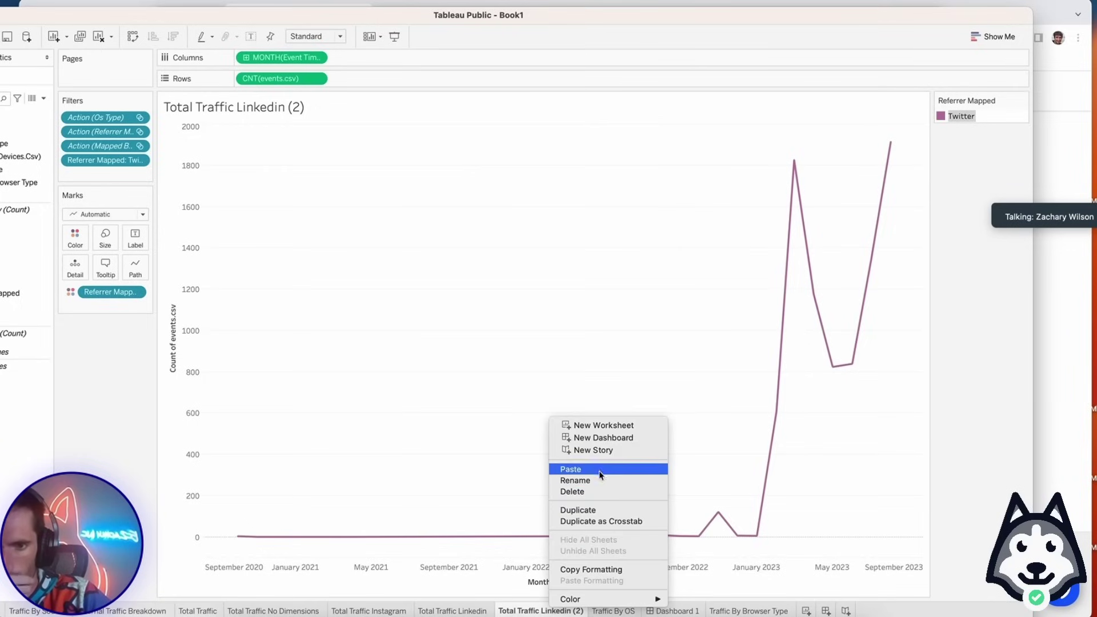
left_click(588, 482)
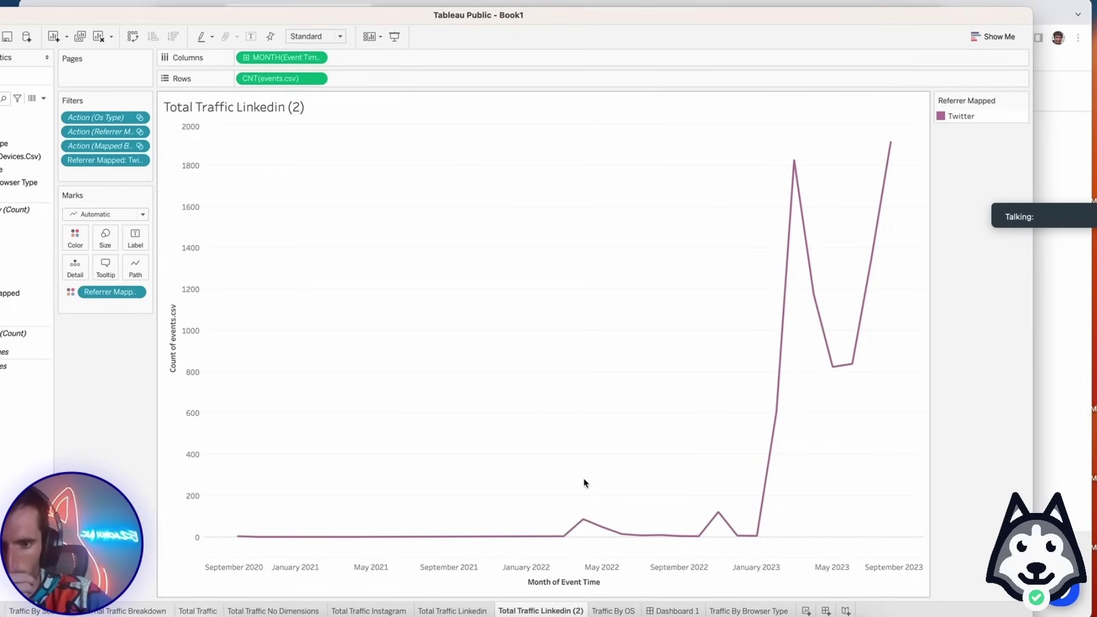
right_click(546, 609)
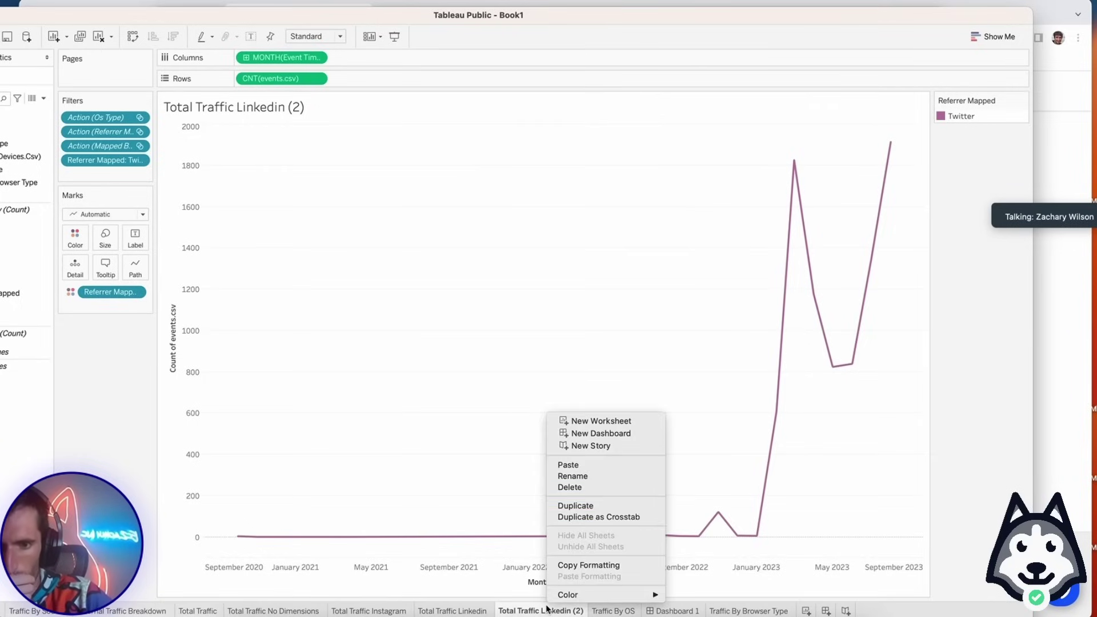
left_click(578, 479)
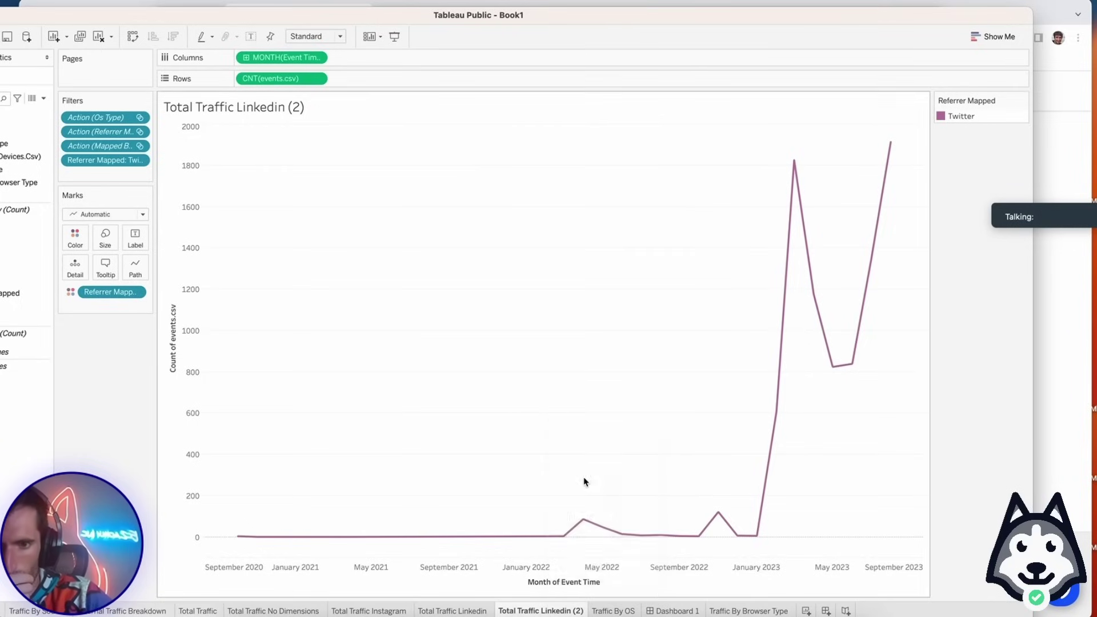
right_click(563, 606)
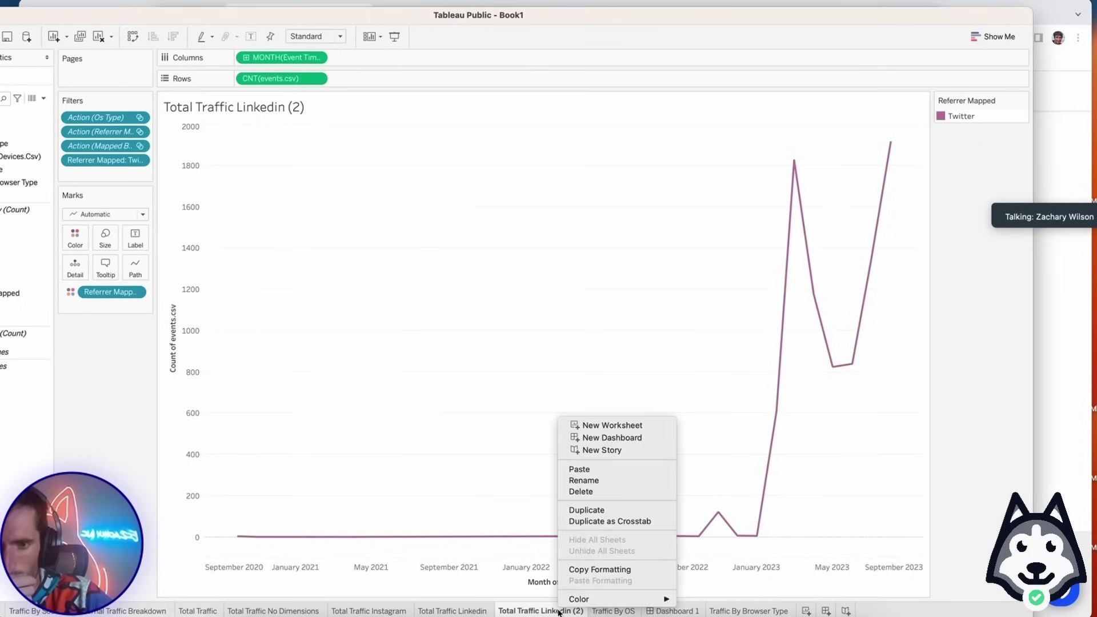
left_click(584, 483)
key("BackSpace")
key("BackSpace")
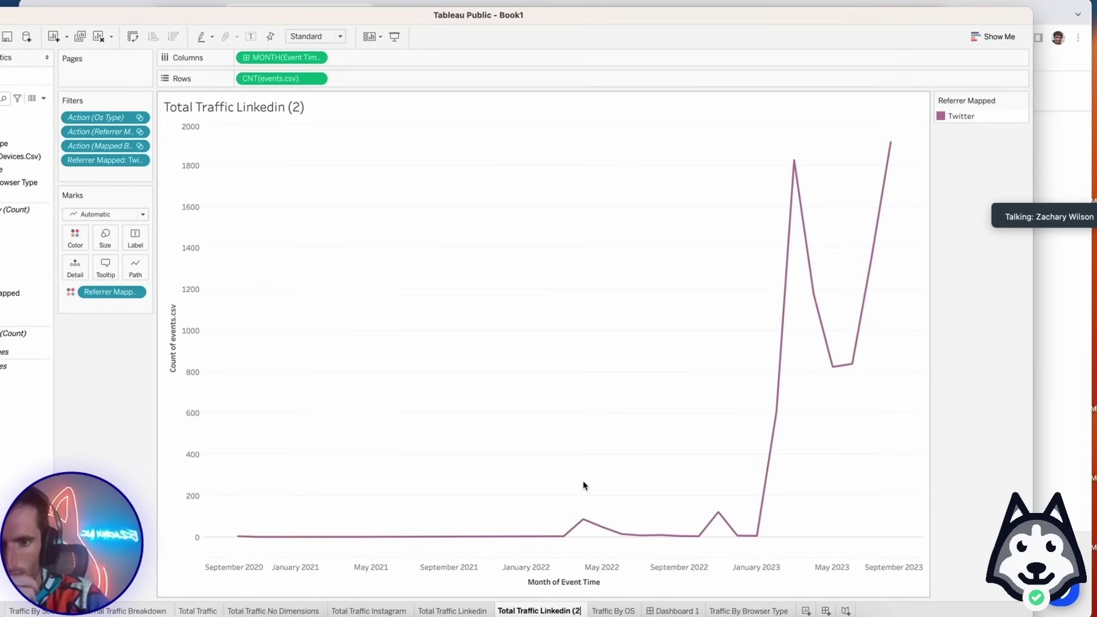
key("BackSpace")
key("BackSpace")
key("BackSpace")
type("Twi")
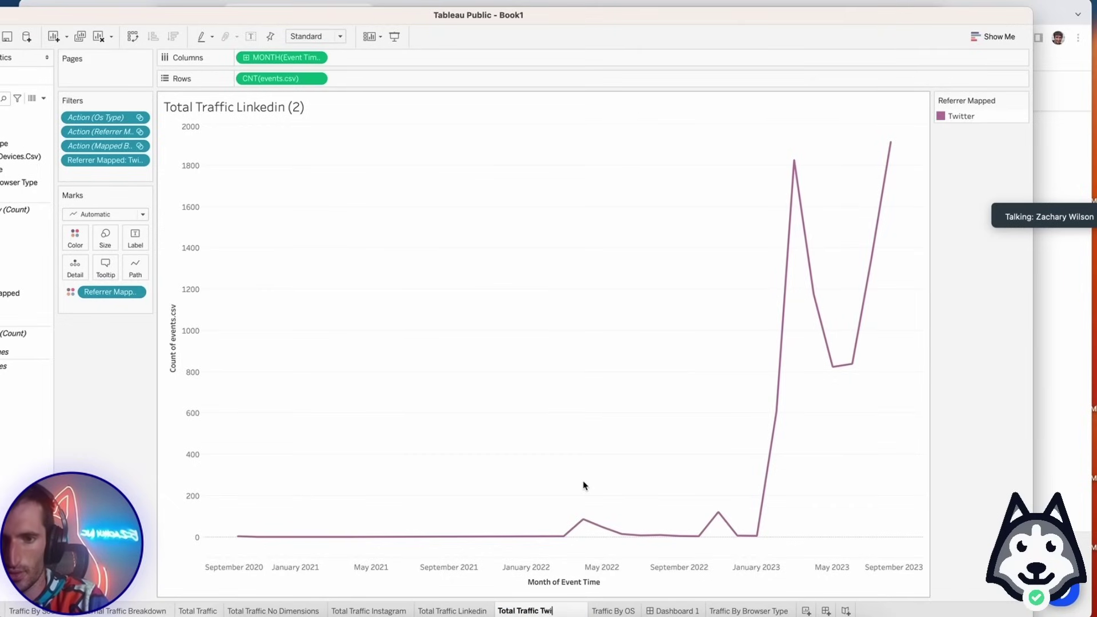
type("tter")
key("Return")
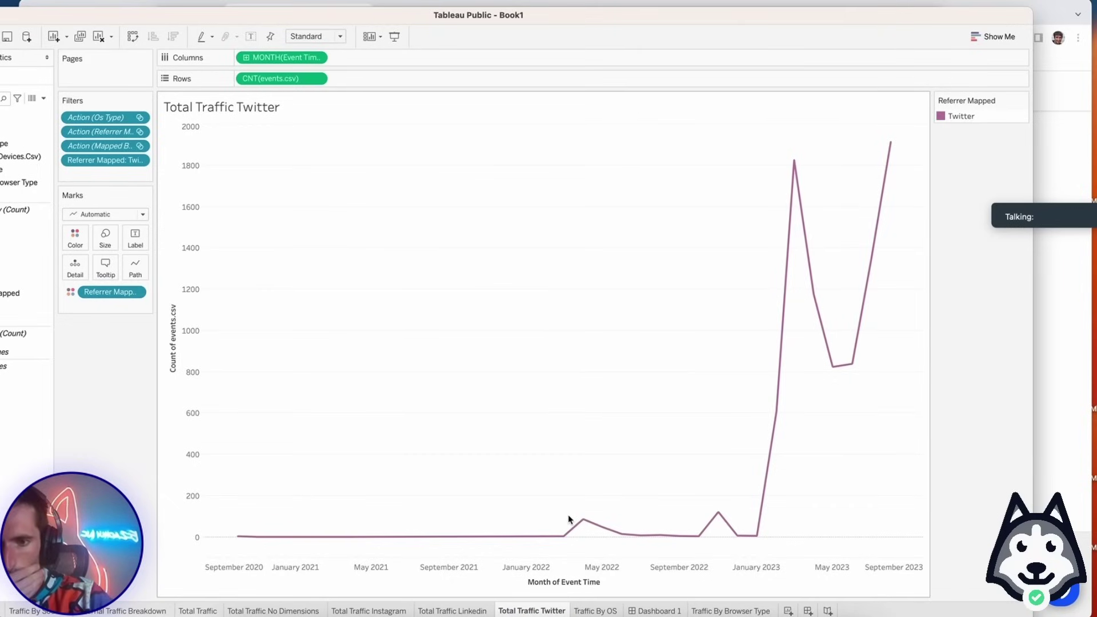
left_click(287, 612)
right_click(288, 612)
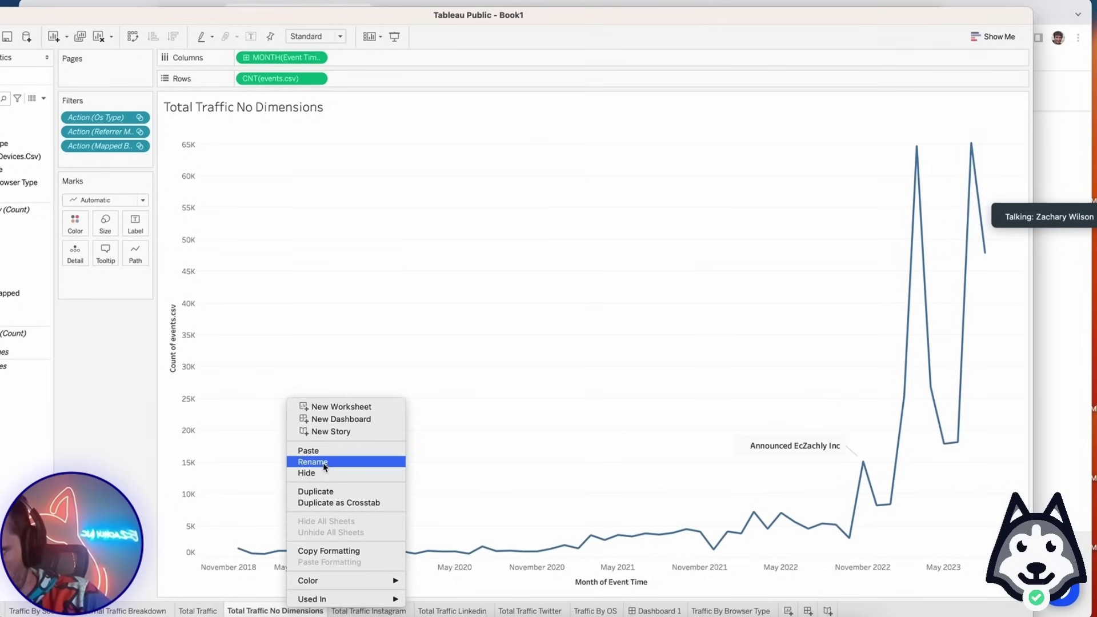
left_click(202, 526)
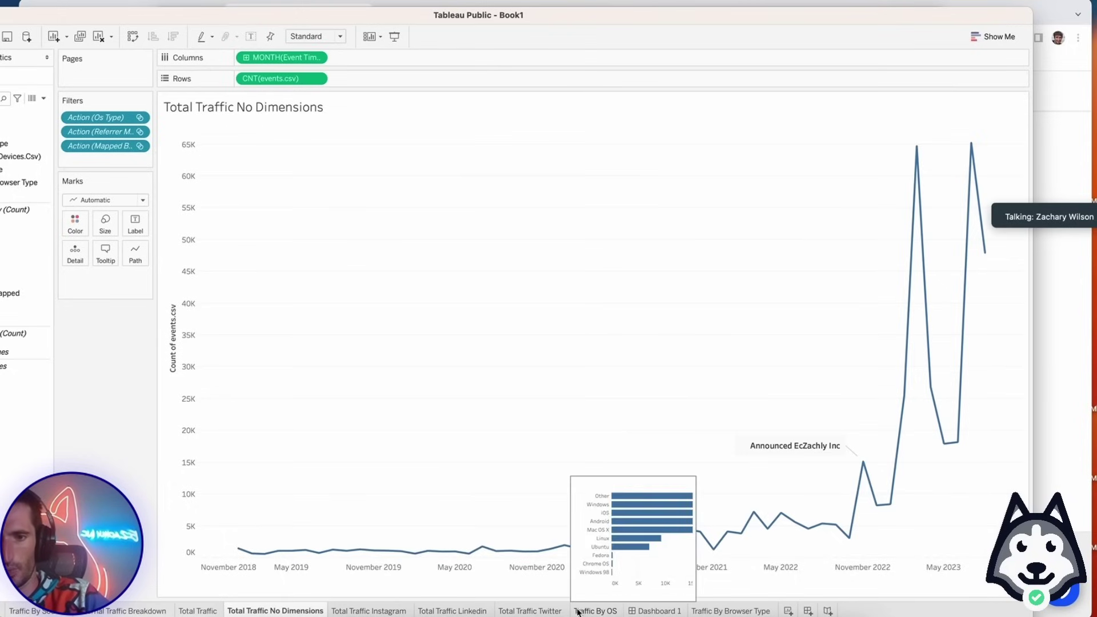
left_click(788, 611)
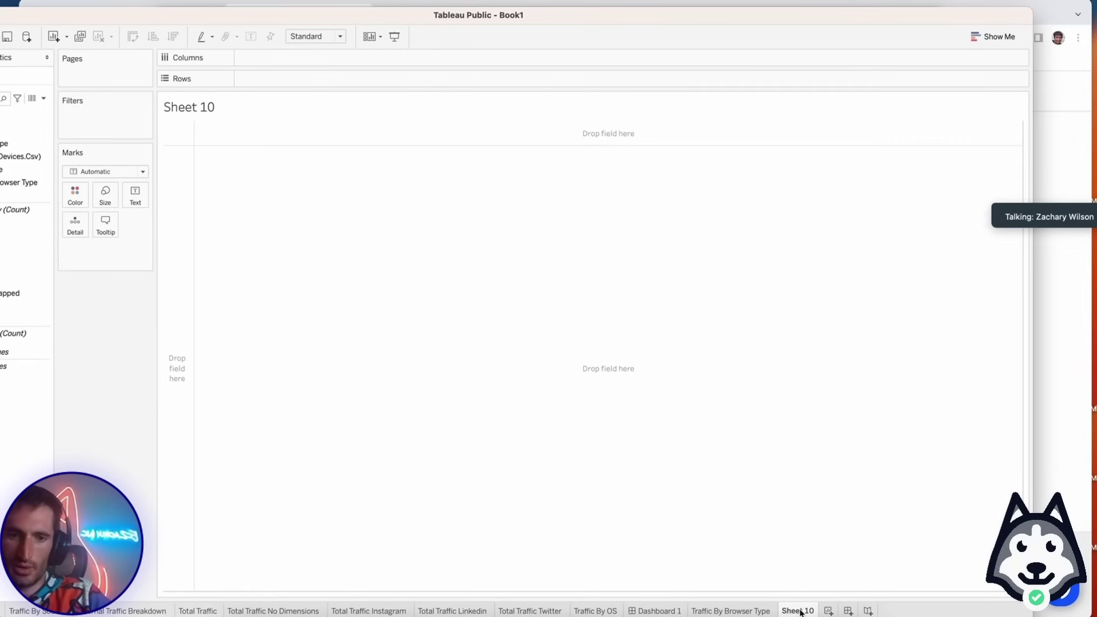
right_click(801, 612)
left_click(823, 490)
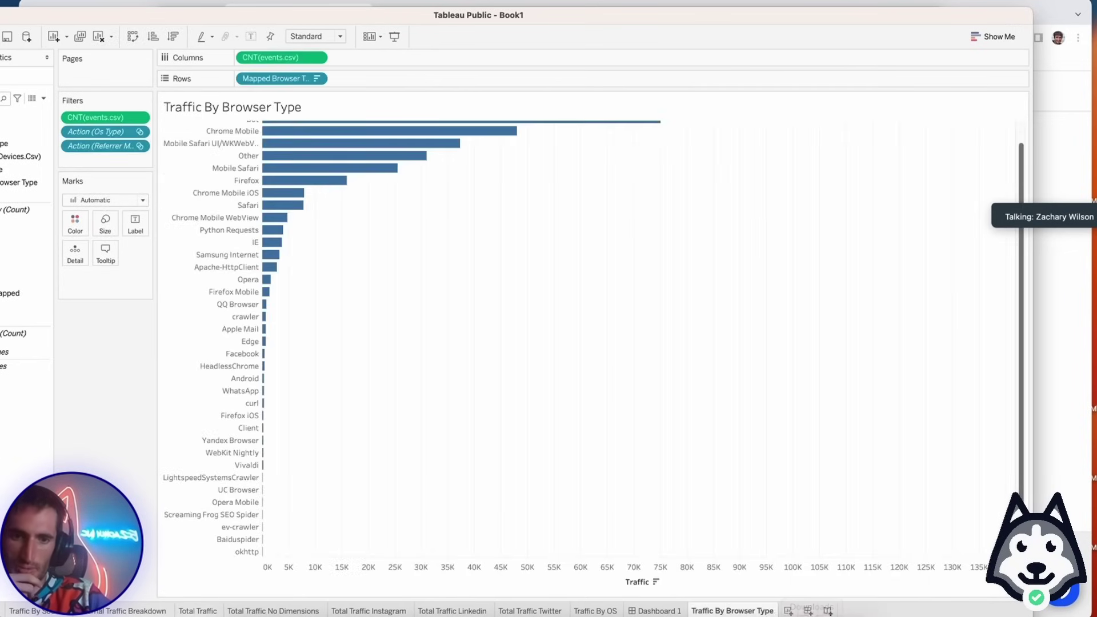
Create a second dashboard and set its size to Automatic.
left_click(807, 611)
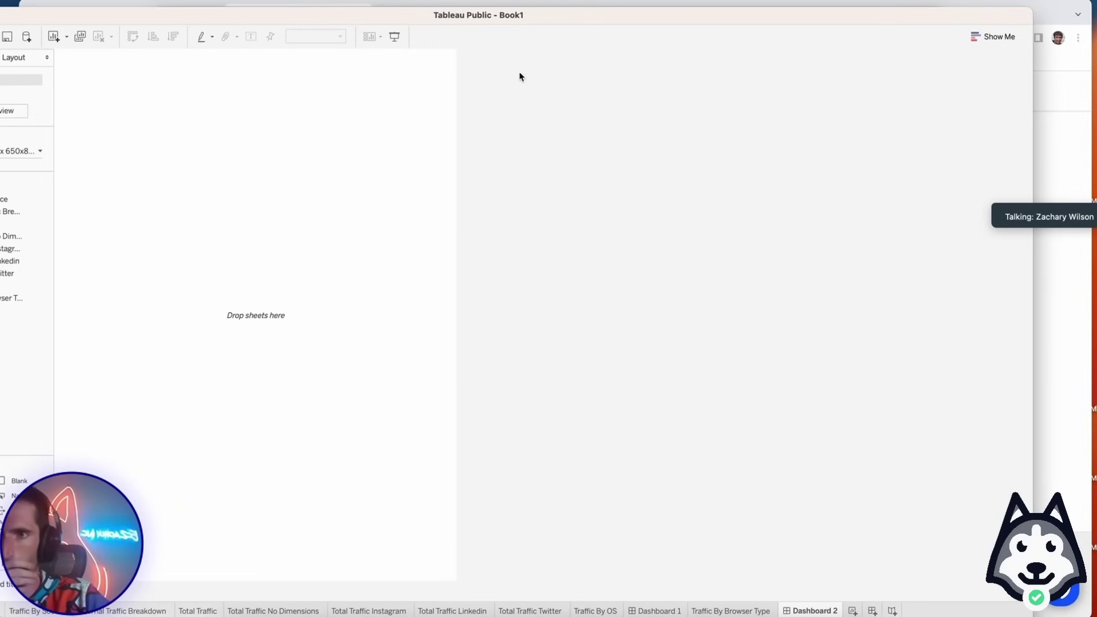
left_click_drag(427, 19, 557, 19)
left_click(171, 150)
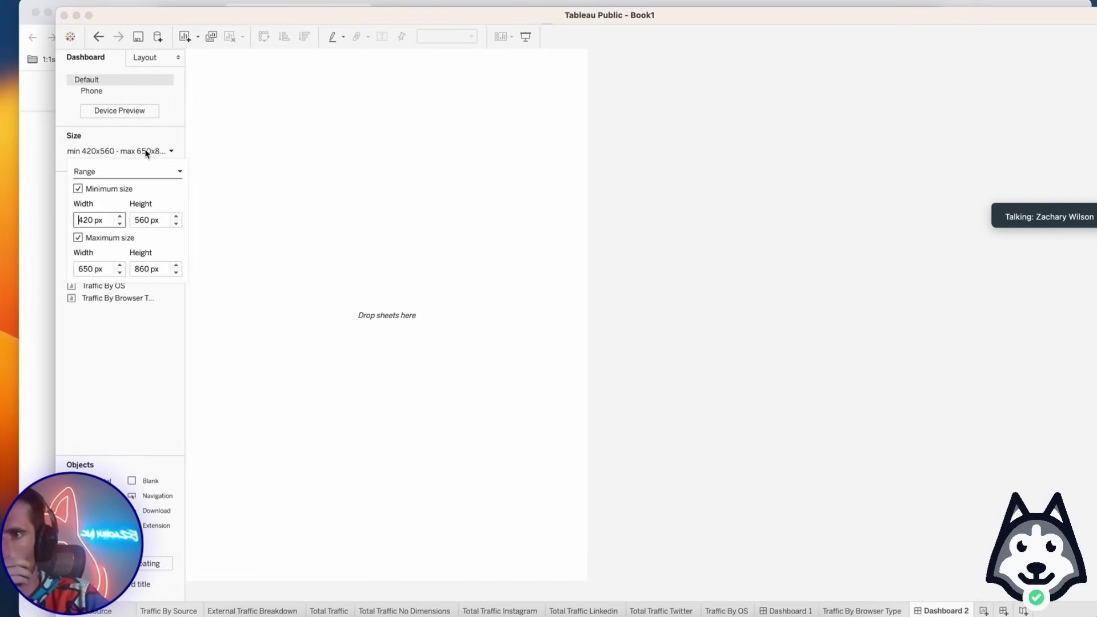
left_click(129, 172)
left_click(121, 191)
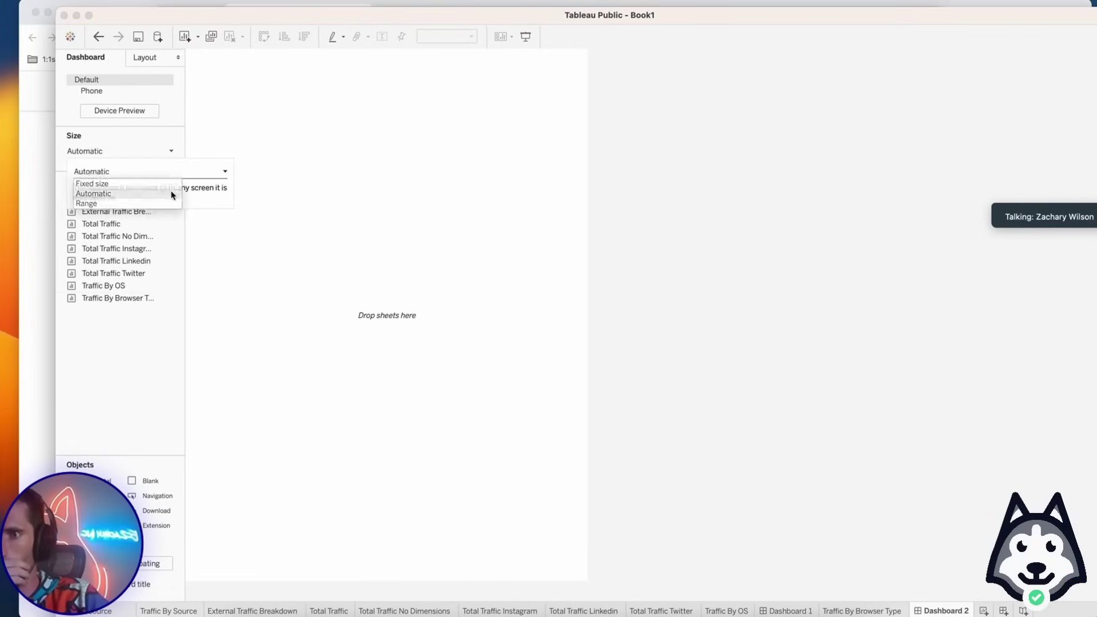
Add the Total Traffic No Dimensions sheet with the Instagram, Linkedin and Twitter sheets stacked to its left, and shorten the Instagram chart to even the heights.
left_click_drag(142, 236, 376, 149)
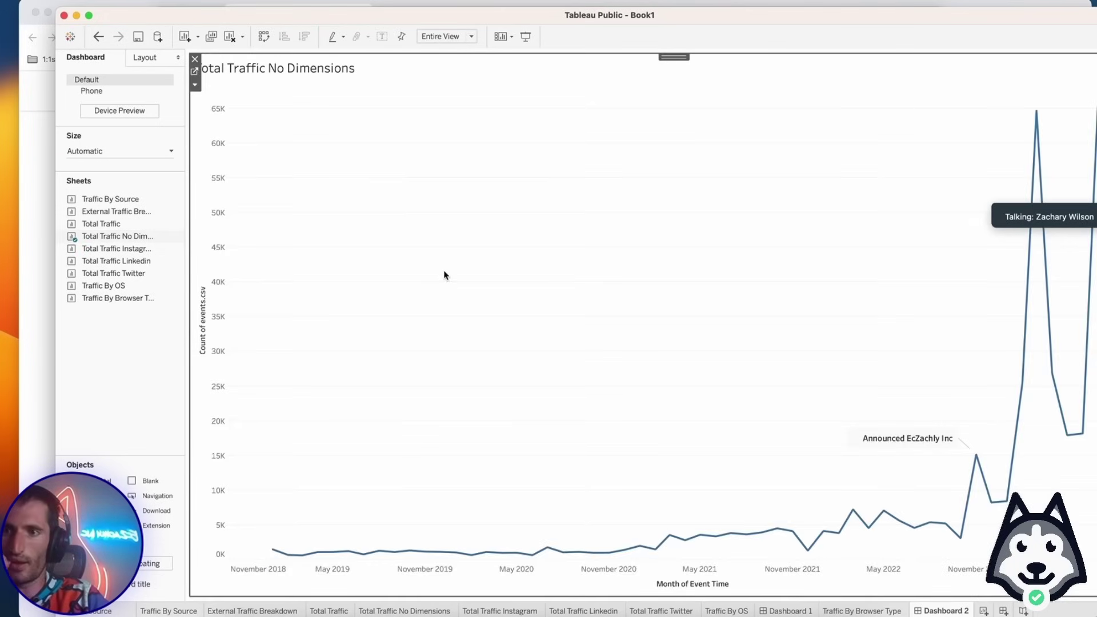
left_click_drag(157, 251, 360, 237)
left_click_drag(117, 261, 428, 375)
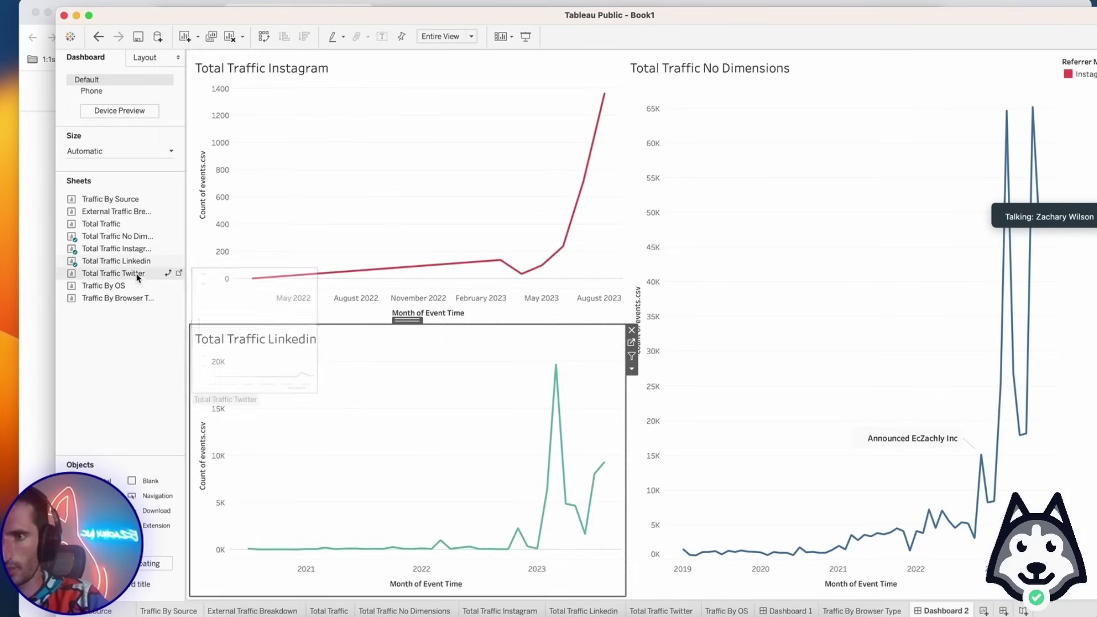
left_click_drag(137, 278, 444, 490)
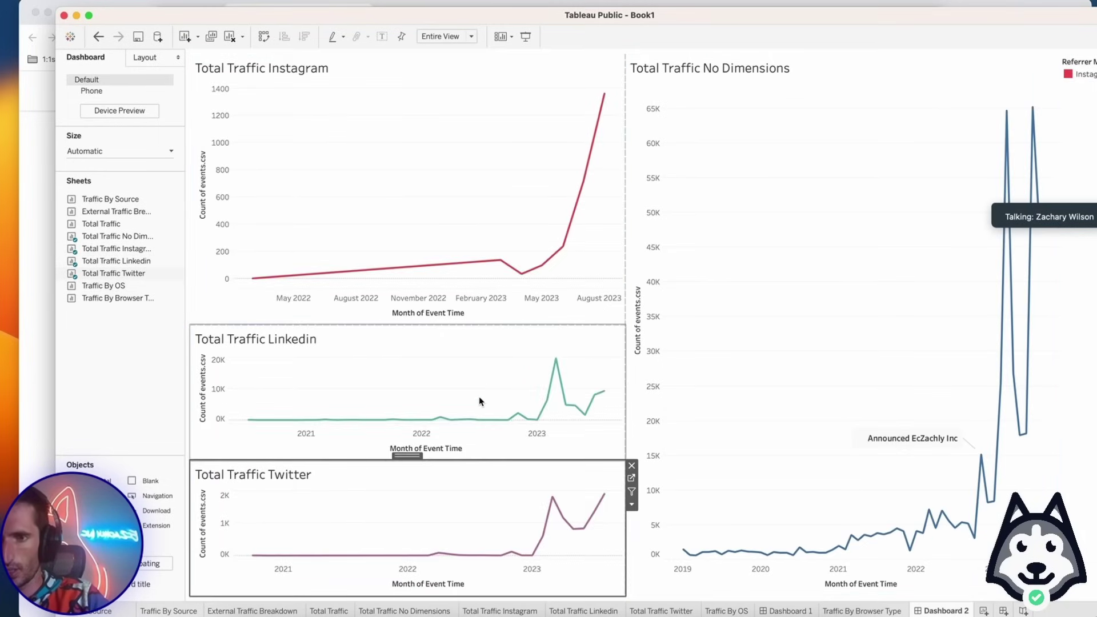
left_click(473, 232)
left_click_drag(444, 325, 446, 258)
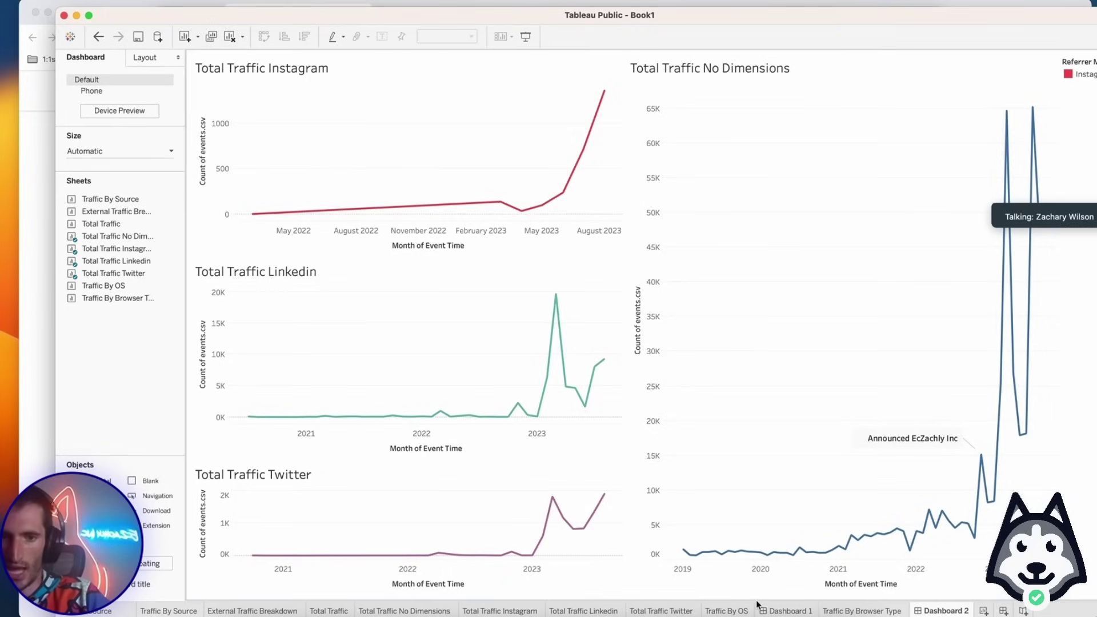
Open the Referrer Mapped calculation from the Total Traffic Linkedin sheet and insert a copy of the last On Site condition directly below the Twitter line.
left_click(589, 612)
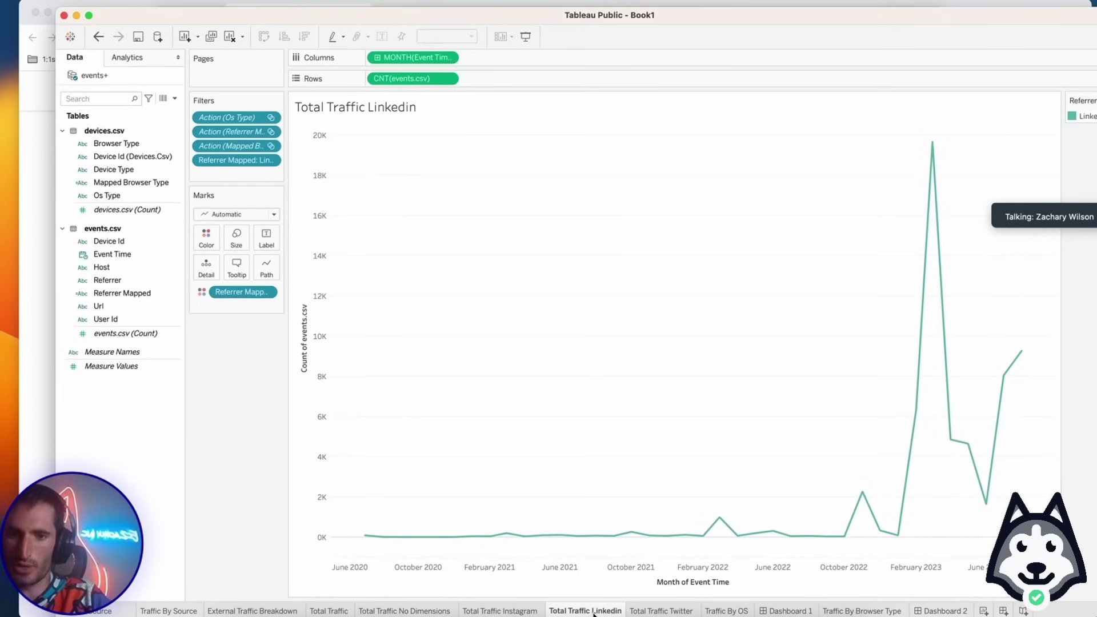
right_click(141, 294)
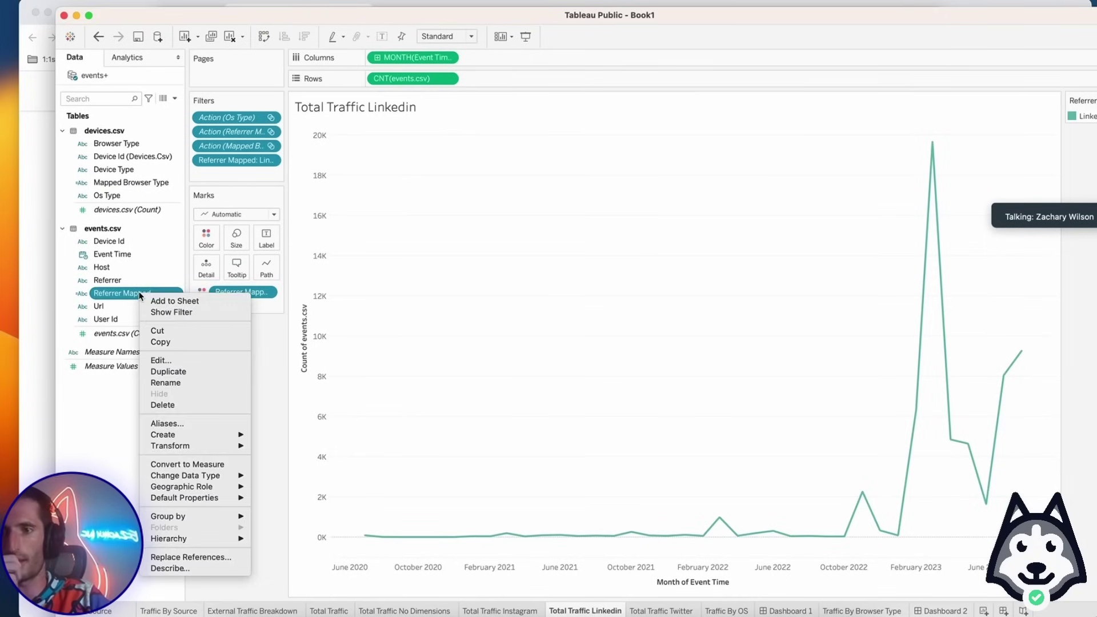
left_click(186, 361)
left_click_drag(764, 322, 449, 330)
key("ctrl+c")
left_click(745, 298)
key("Return")
key("ctrl+v")
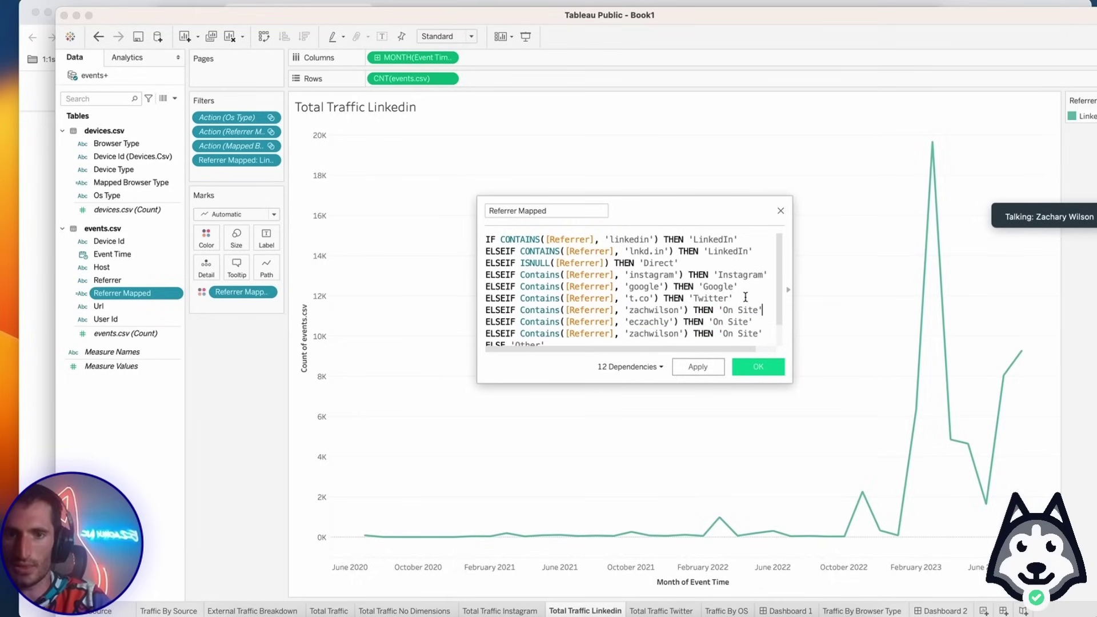
Make the copied condition map referrers containing 'substack' to 'Substack', and save the calculated field.
double_click(651, 310)
type("substack")
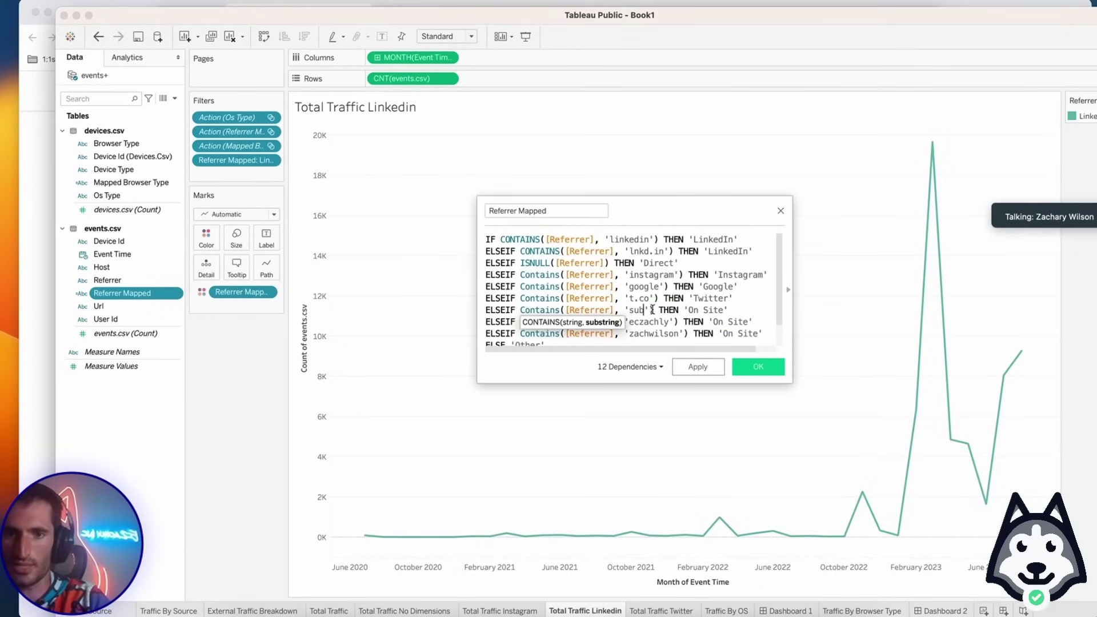
left_click_drag(751, 310, 715, 309)
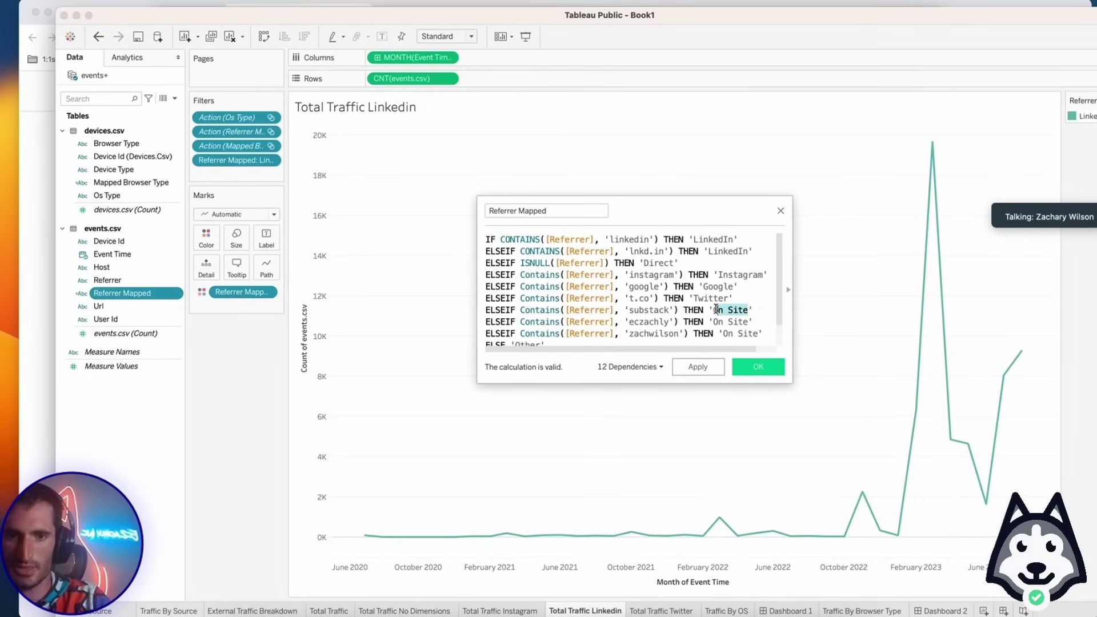
key("BackSpace")
type("Substac")
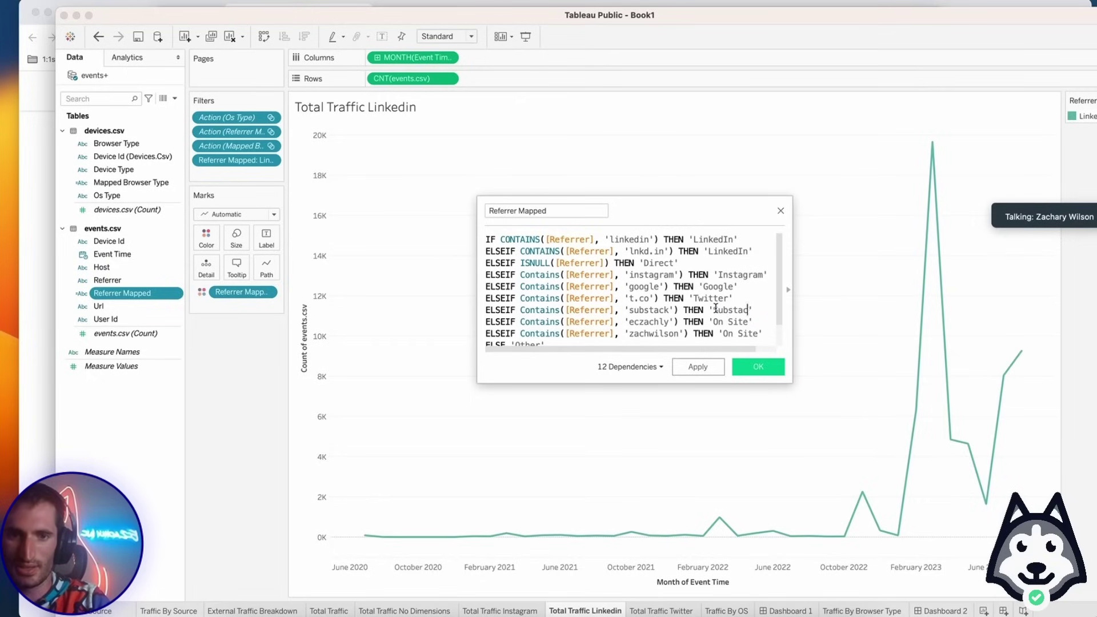
type("k'")
left_click(763, 369)
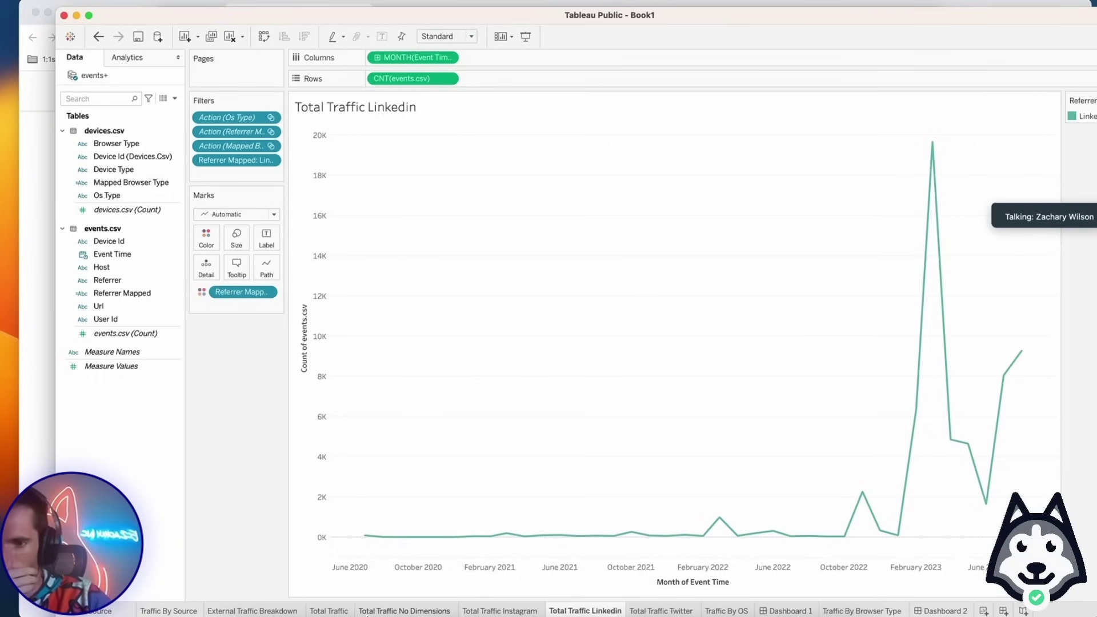
Duplicate the Total Traffic Twitter sheet and replace the copy's Referrer Mapped filter with one that keeps only Substack.
left_click(328, 611)
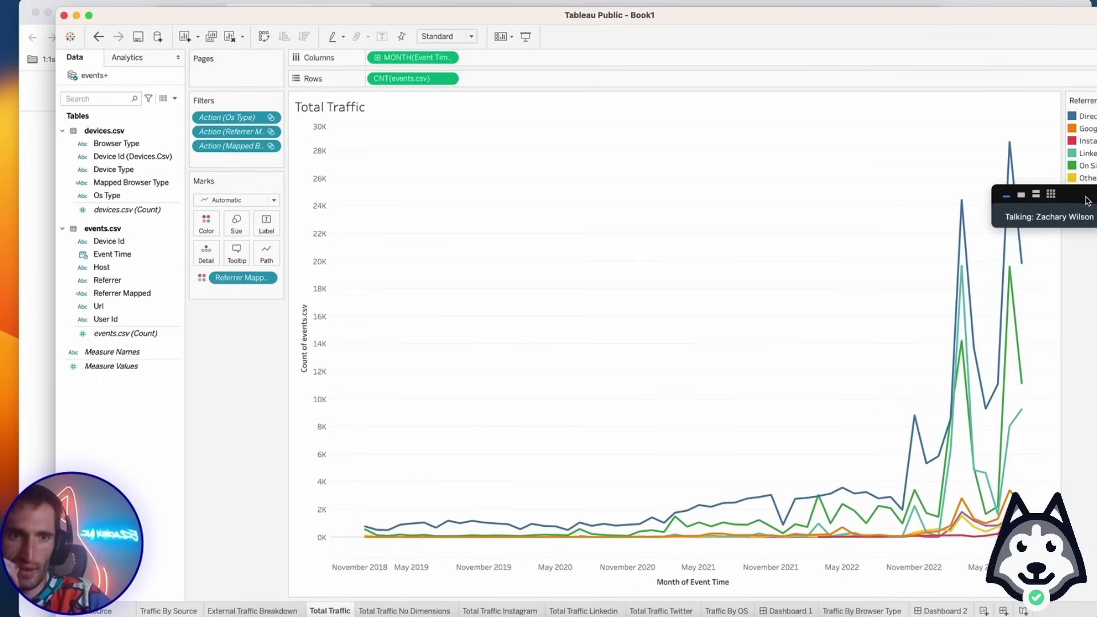
left_click(659, 611)
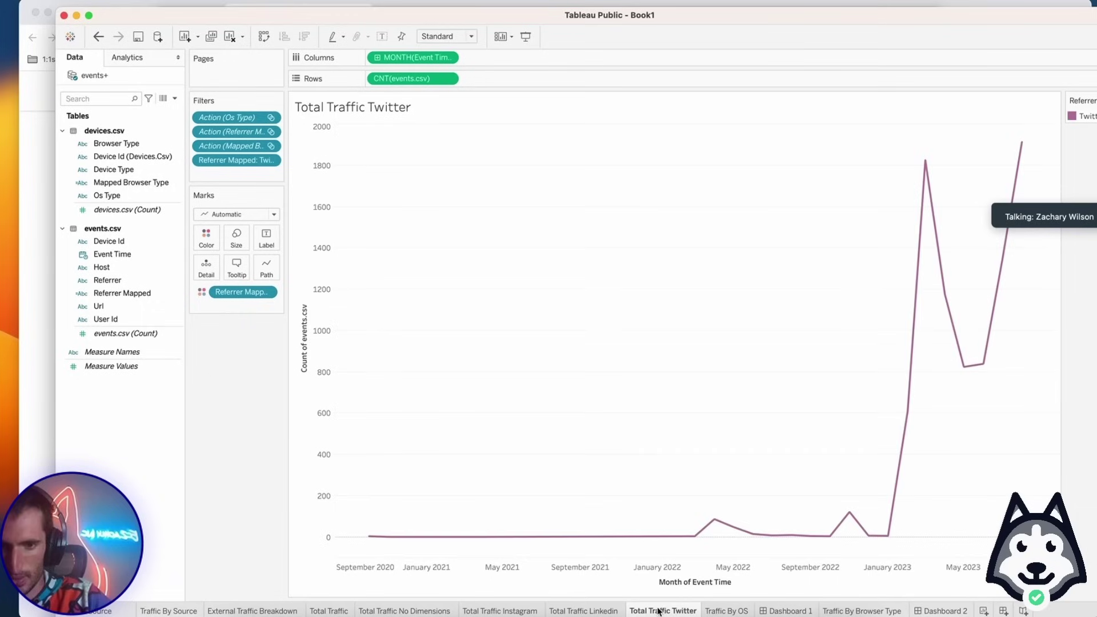
right_click(681, 612)
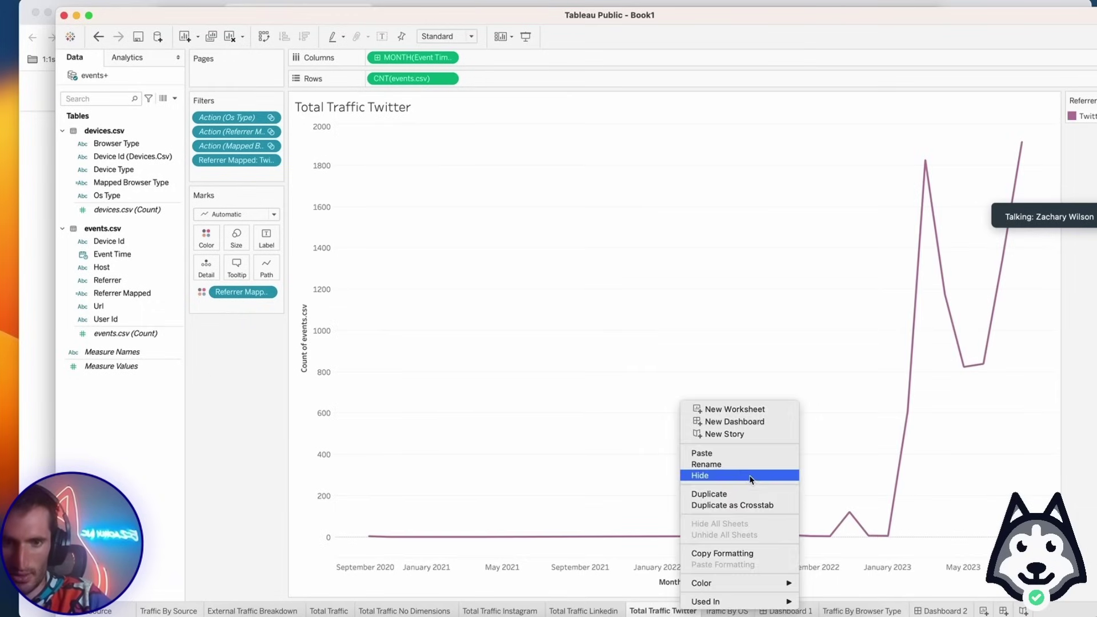
left_click(714, 492)
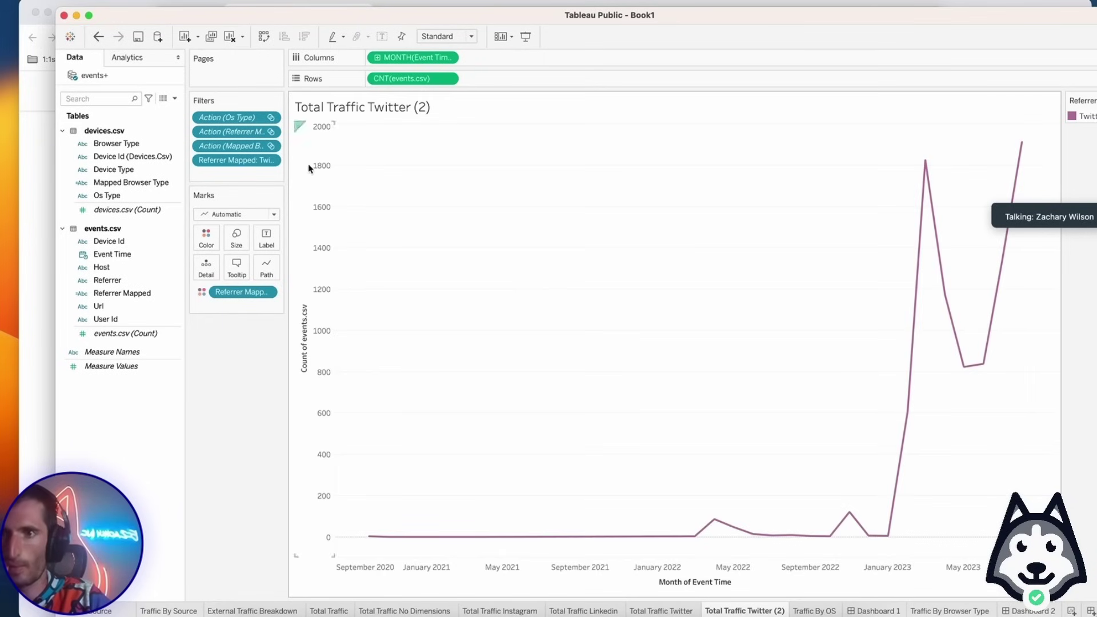
left_click_drag(237, 160, 252, 394)
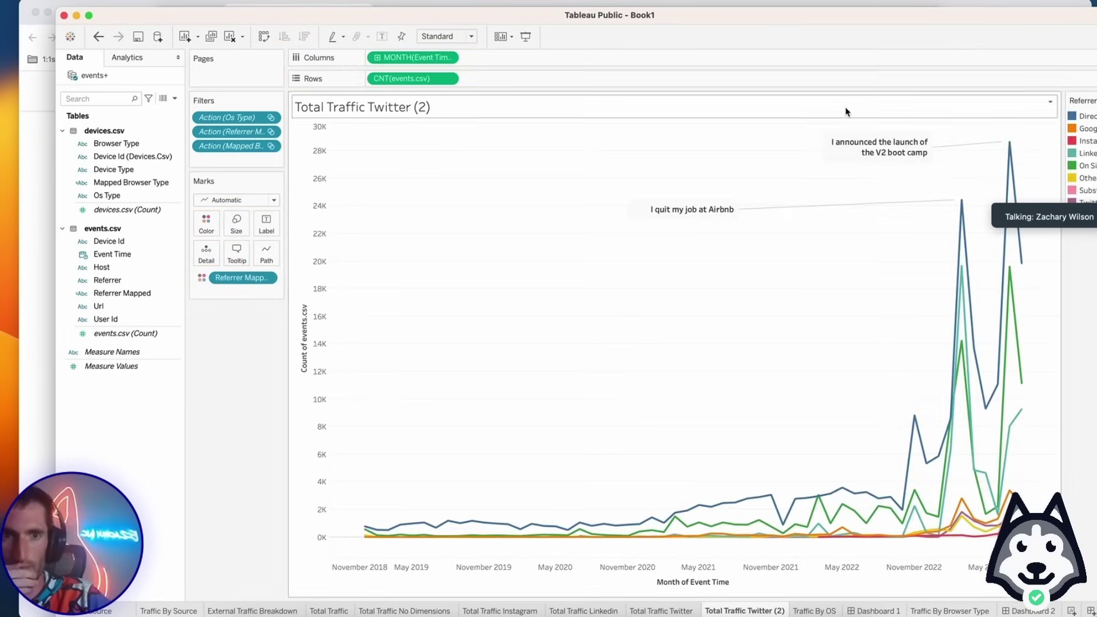
left_click_drag(898, 17, 800, 20)
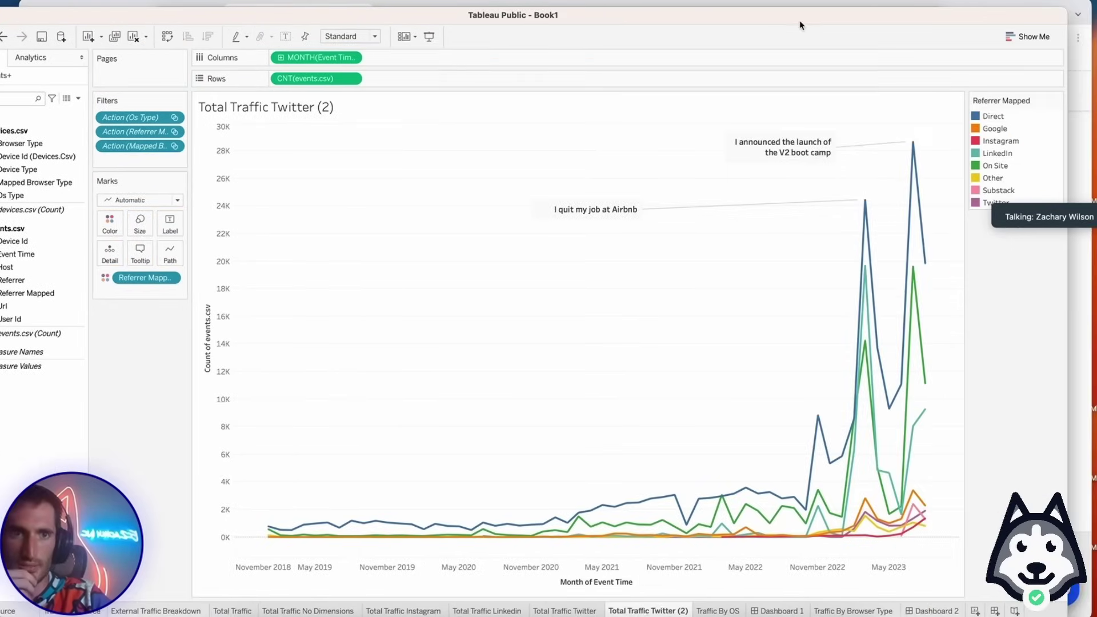
left_click(978, 191)
left_click(905, 204)
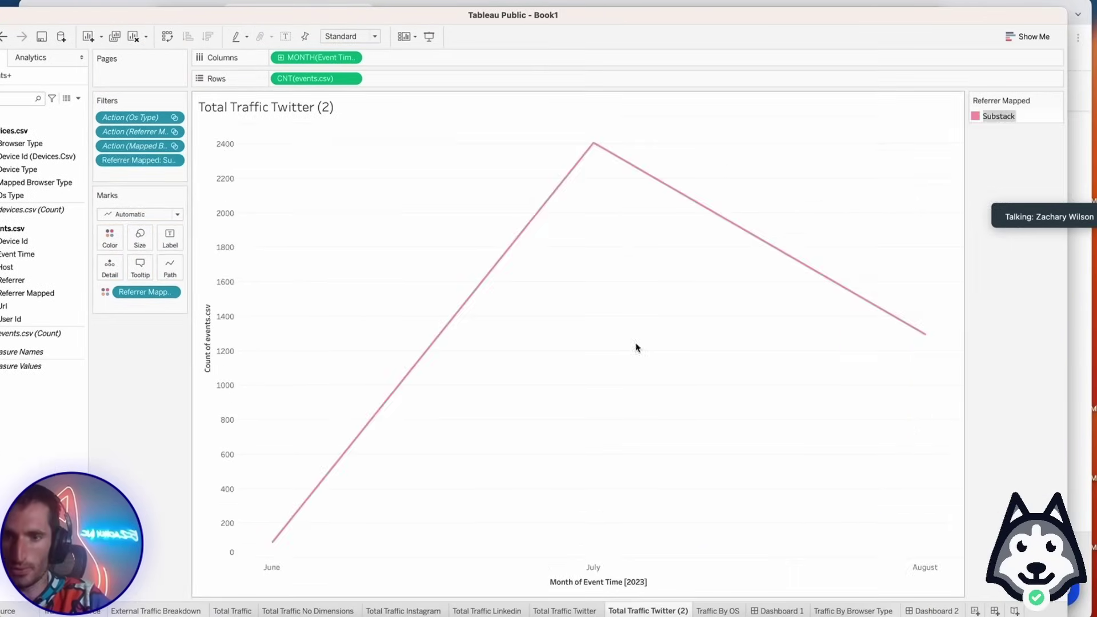
Rename the Substack-only copy of the sheet as "Total Traffic Substack".
right_click(654, 611)
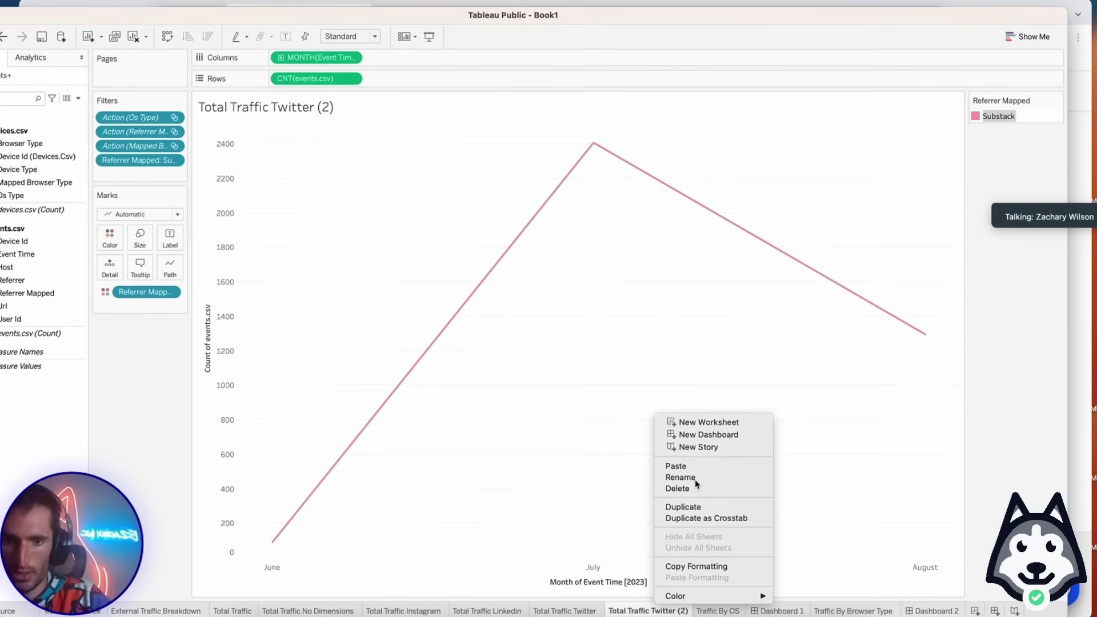
key("Escape")
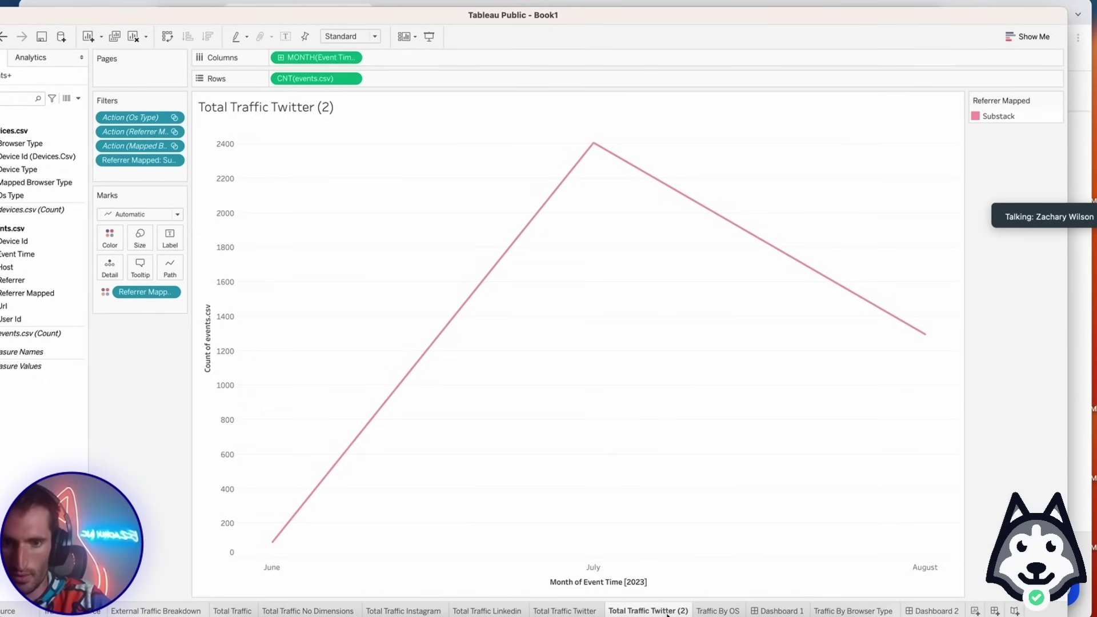
right_click(667, 611)
left_click(690, 485)
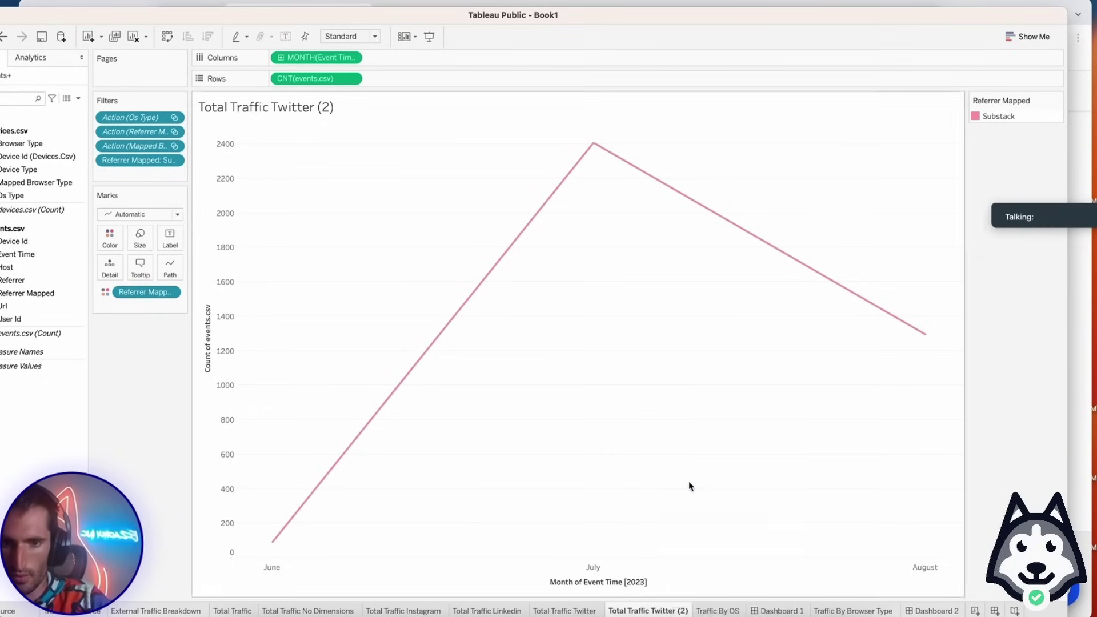
right_click(678, 610)
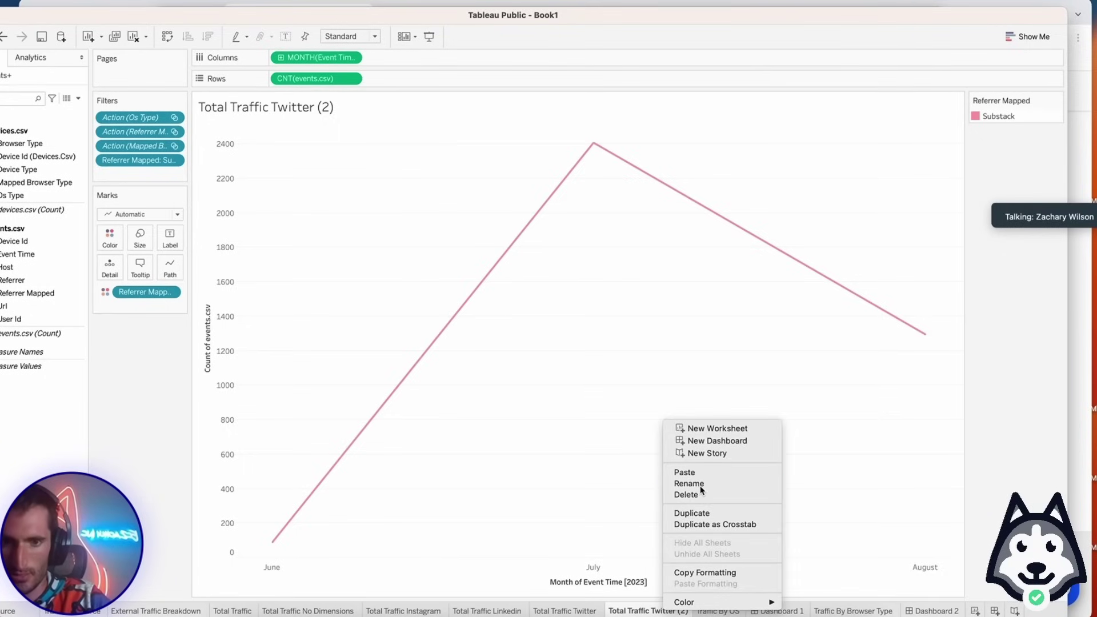
left_click(701, 485)
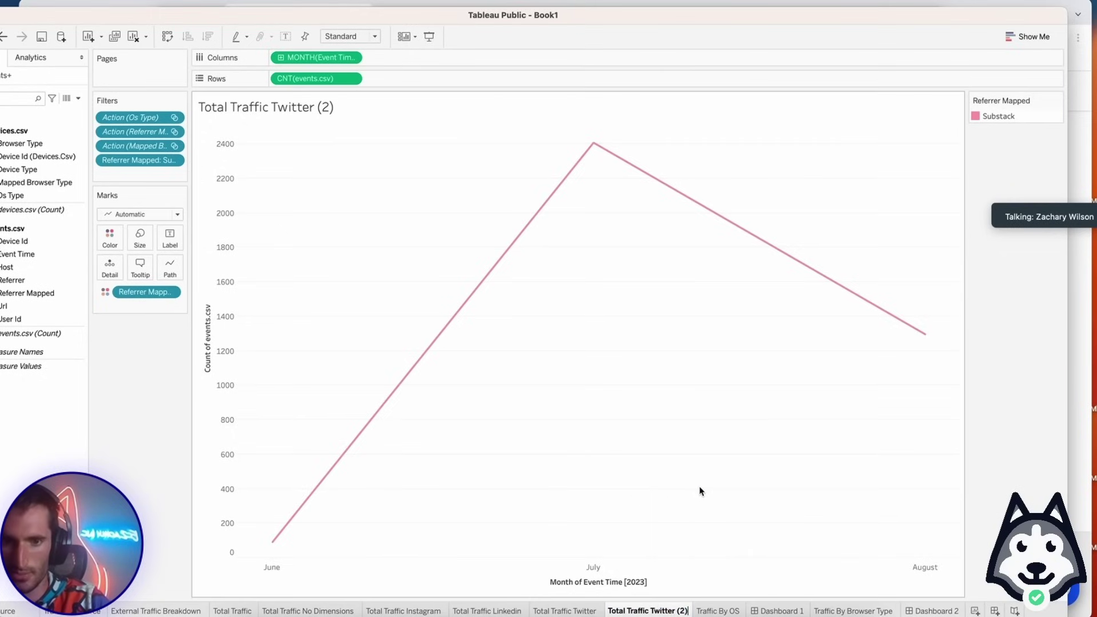
type("Total Traffic Su")
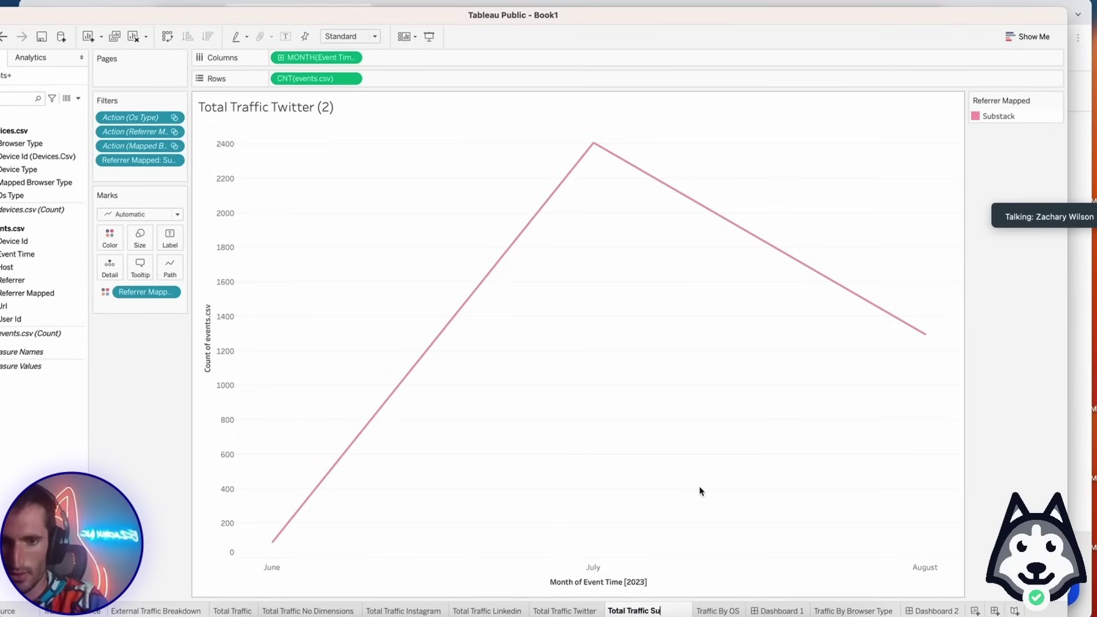
type("bstack")
key("Return")
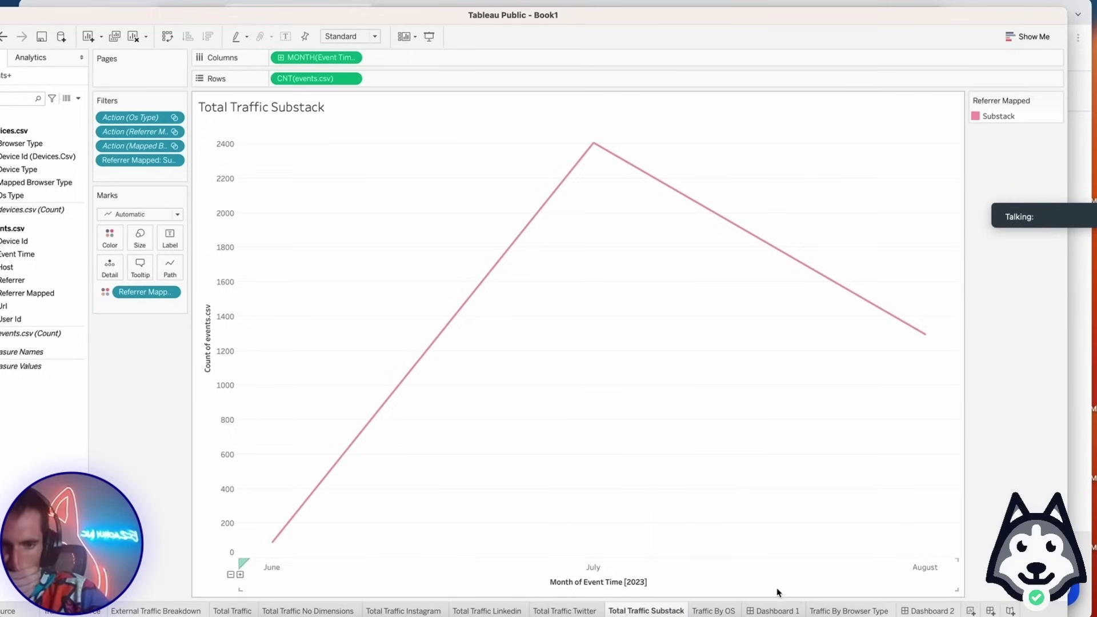
Add the Total Traffic Substack sheet to Dashboard 2 between the Linkedin and Twitter charts, and shorten the Instagram chart to even the heights.
left_click(926, 612)
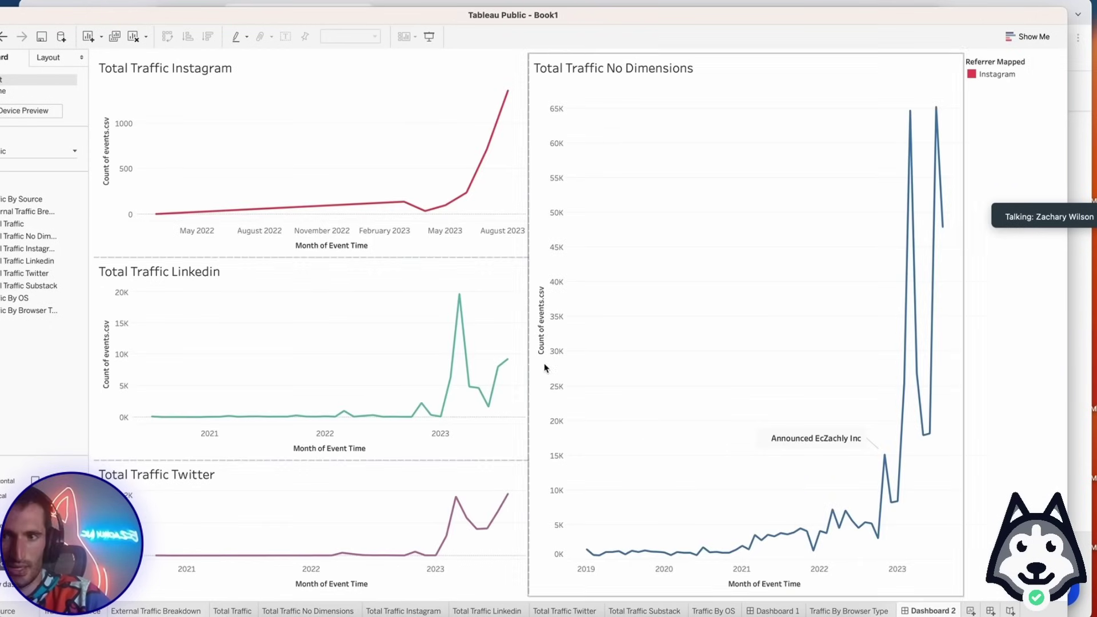
left_click_drag(400, 15, 368, 12)
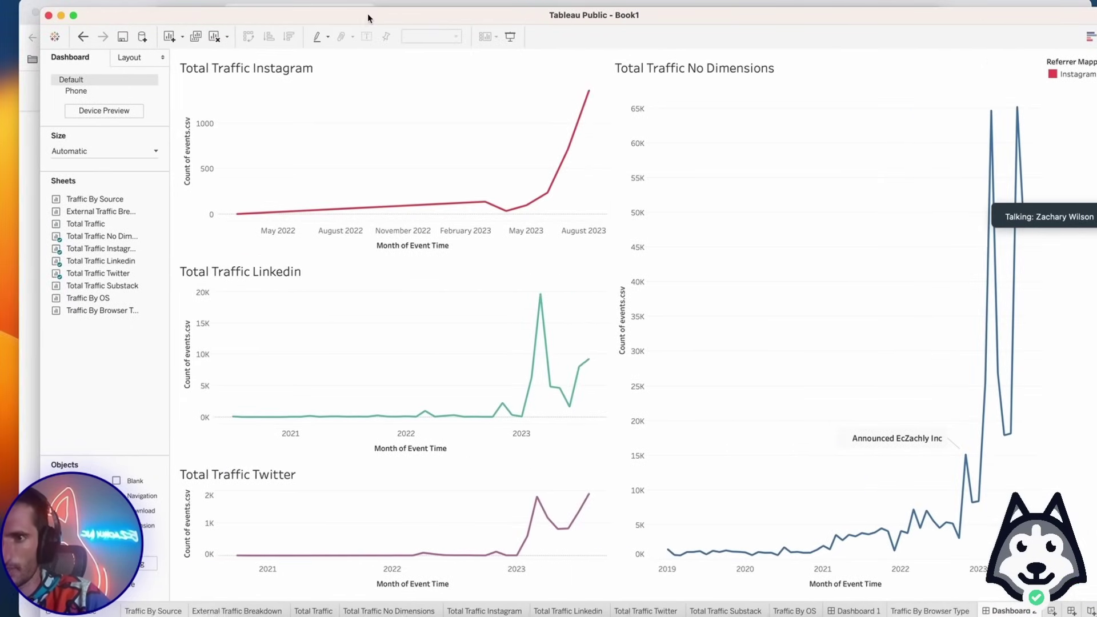
left_click_drag(103, 286, 445, 364)
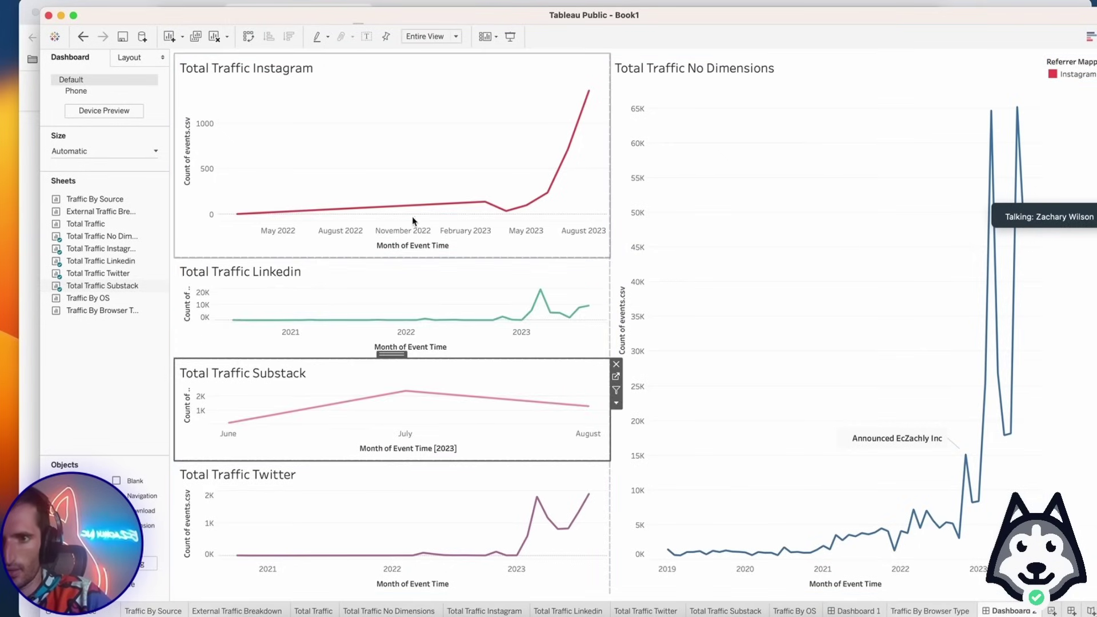
left_click(383, 220)
left_click_drag(344, 257, 352, 198)
Remove the Total Traffic No Dimensions chart and the Referrer Mapped legend from Dashboard 2.
left_click(714, 277)
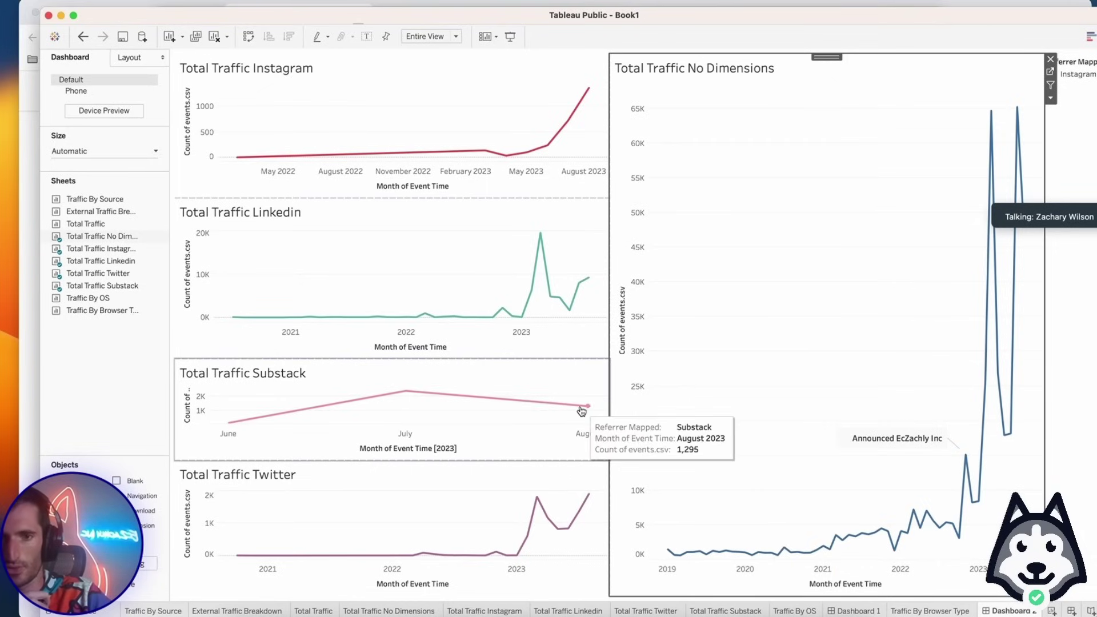
left_click(1050, 59)
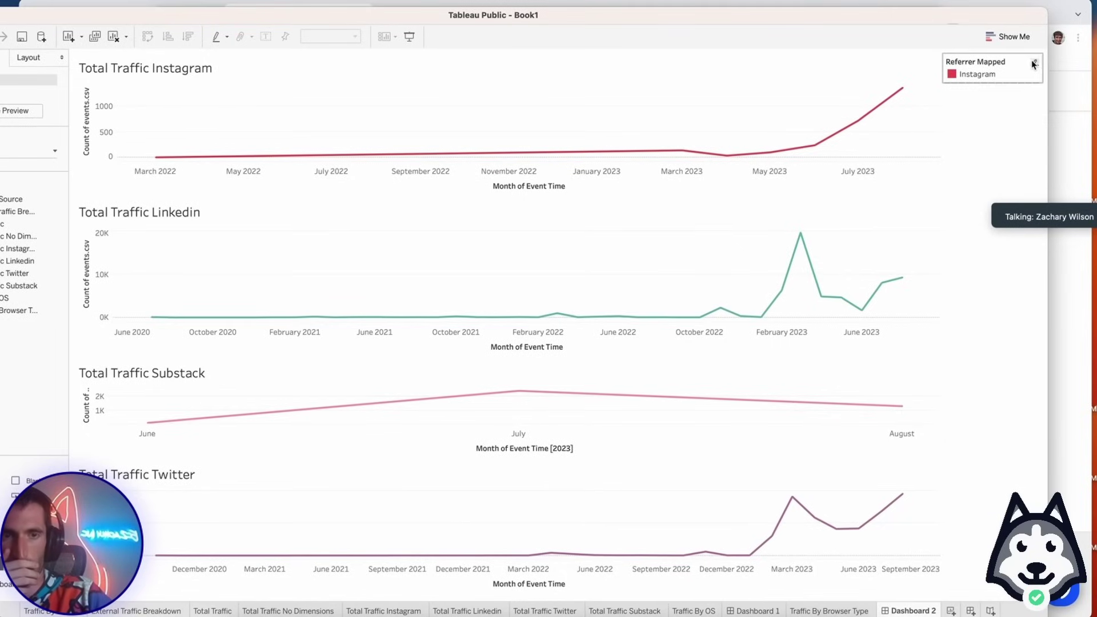
left_click(972, 63)
left_click(938, 59)
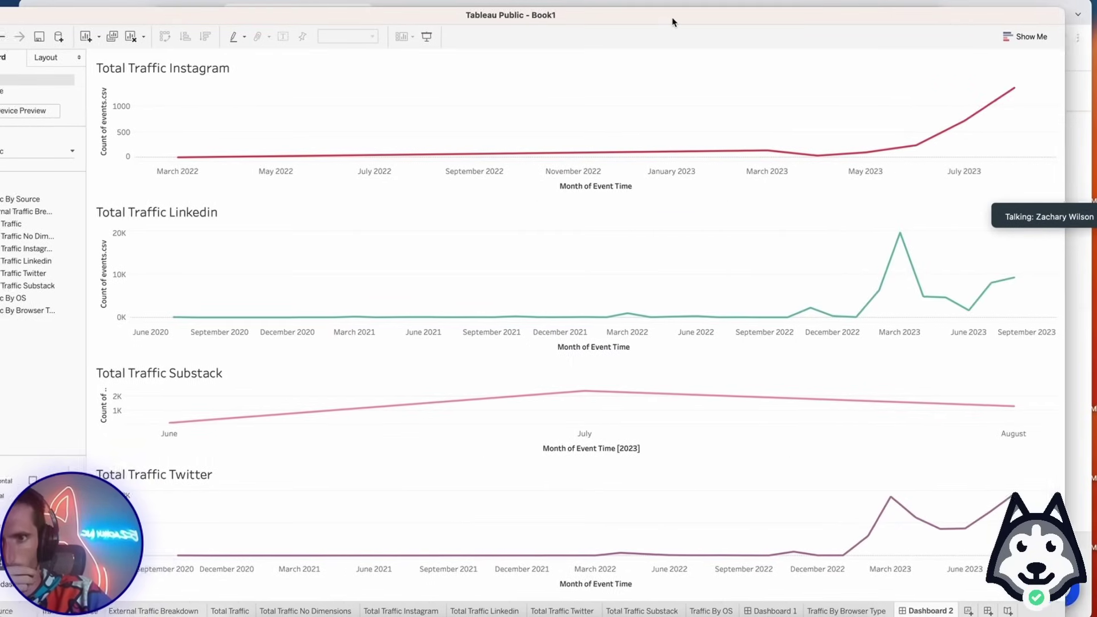
Empty Dashboard 2 by removing the Instagram, Linkedin, Substack and Twitter charts along with their layout container.
left_click(519, 75)
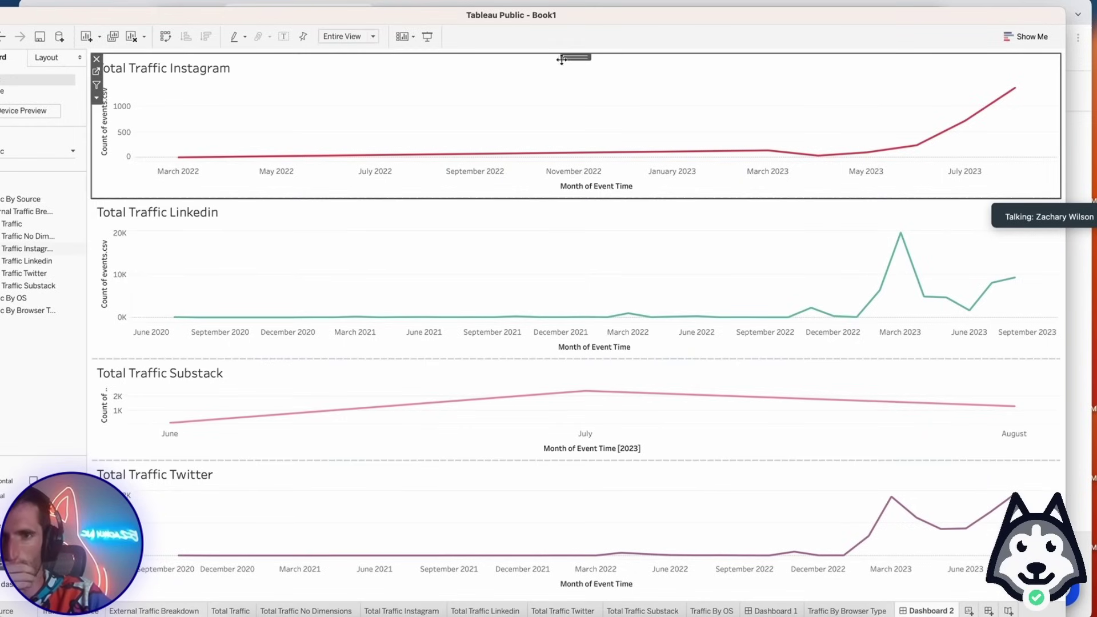
left_click(96, 59)
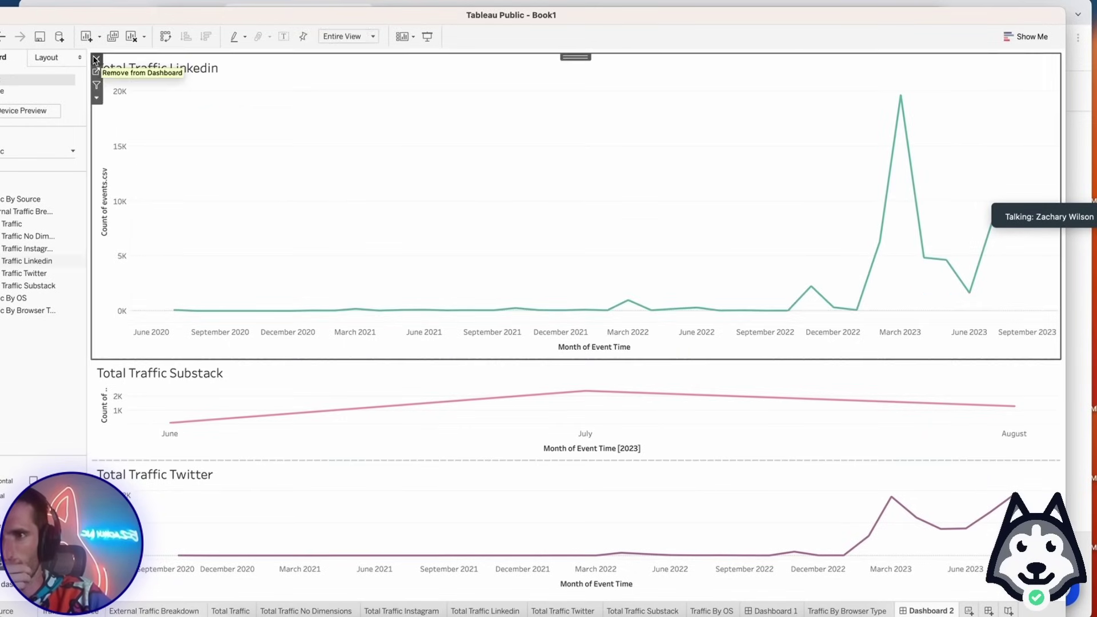
left_click(96, 59)
left_click(97, 59)
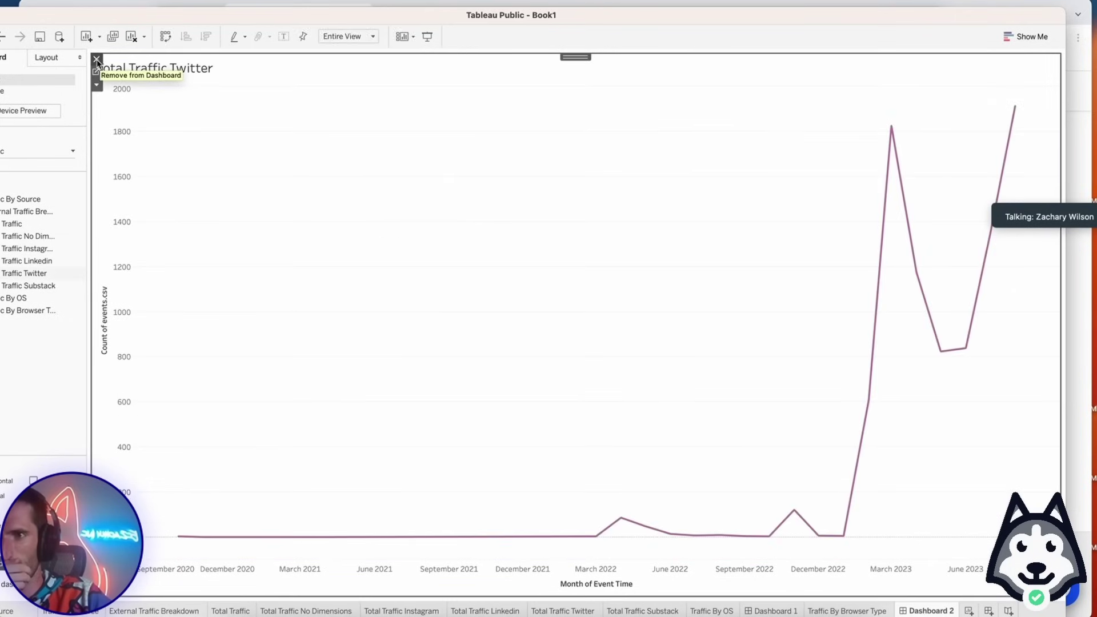
left_click(97, 60)
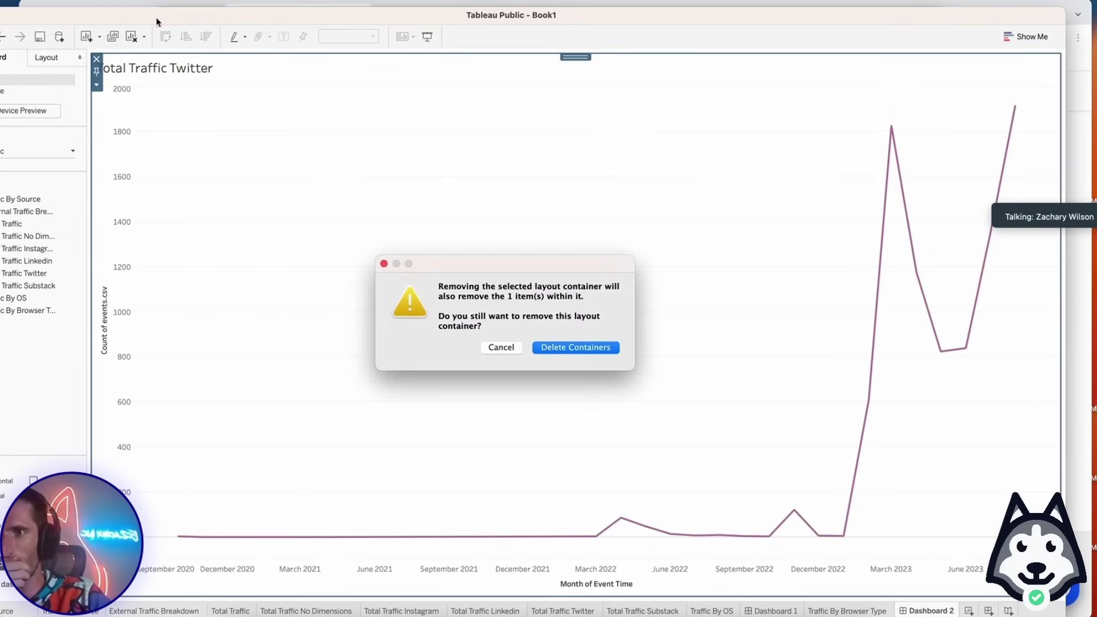
left_click(540, 348)
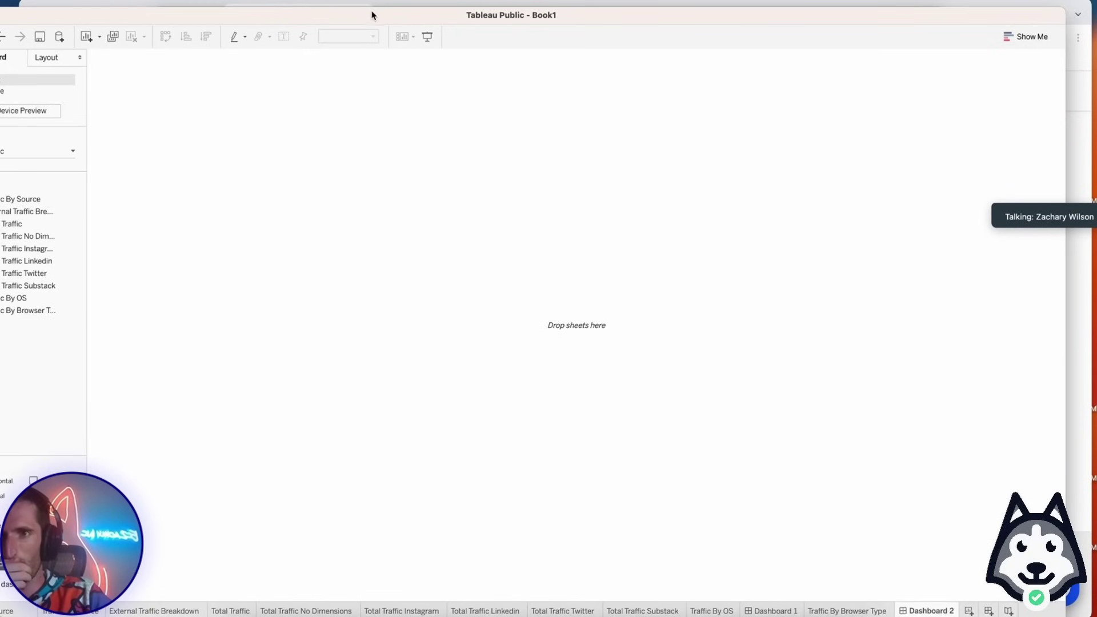
Arrange a two-by-two dashboard grid with the Linkedin and Instagram traffic sheets above the Twitter and Substack sheets.
left_click_drag(371, 15, 491, 14)
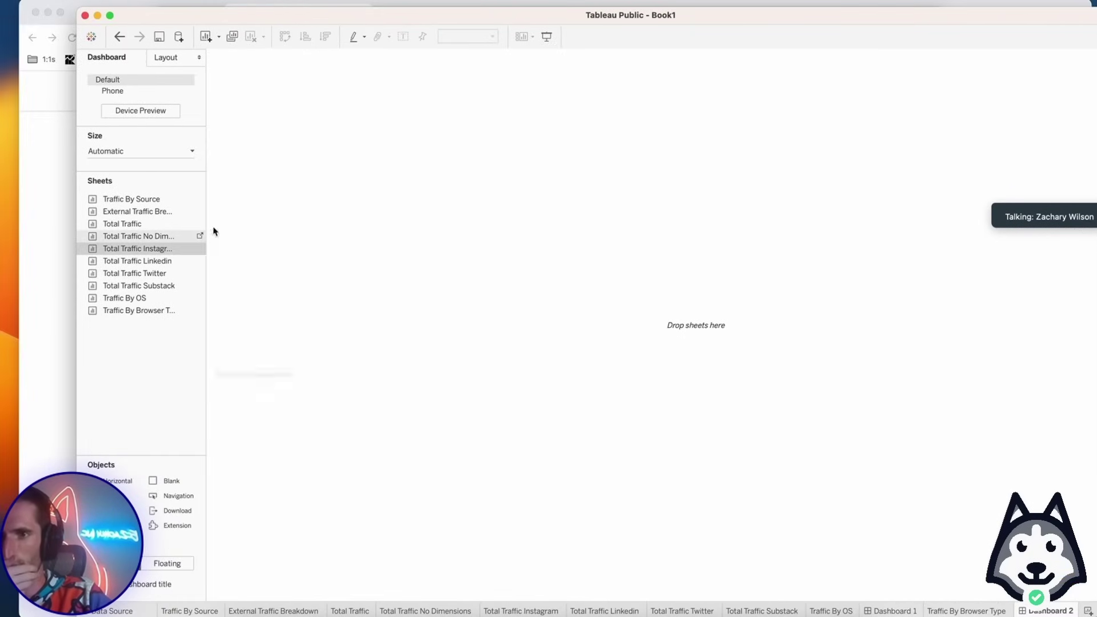
left_click_drag(215, 230, 386, 154)
left_click_drag(172, 261, 336, 406)
left_click_drag(150, 284, 269, 345)
left_click_drag(171, 285, 914, 491)
left_click_drag(760, 19, 683, 19)
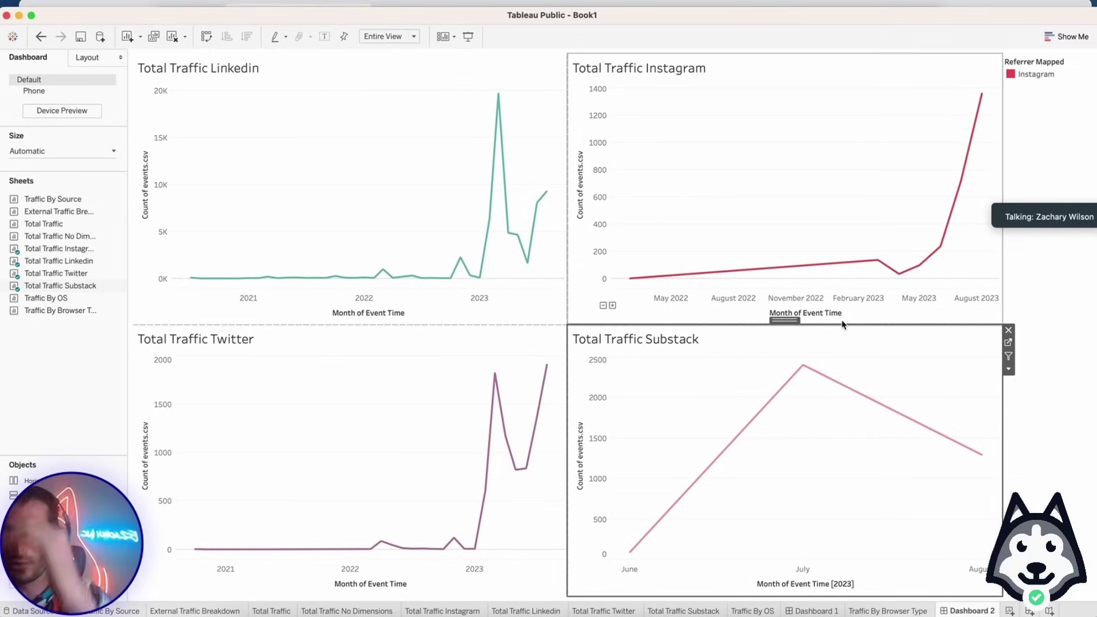
left_click(774, 186)
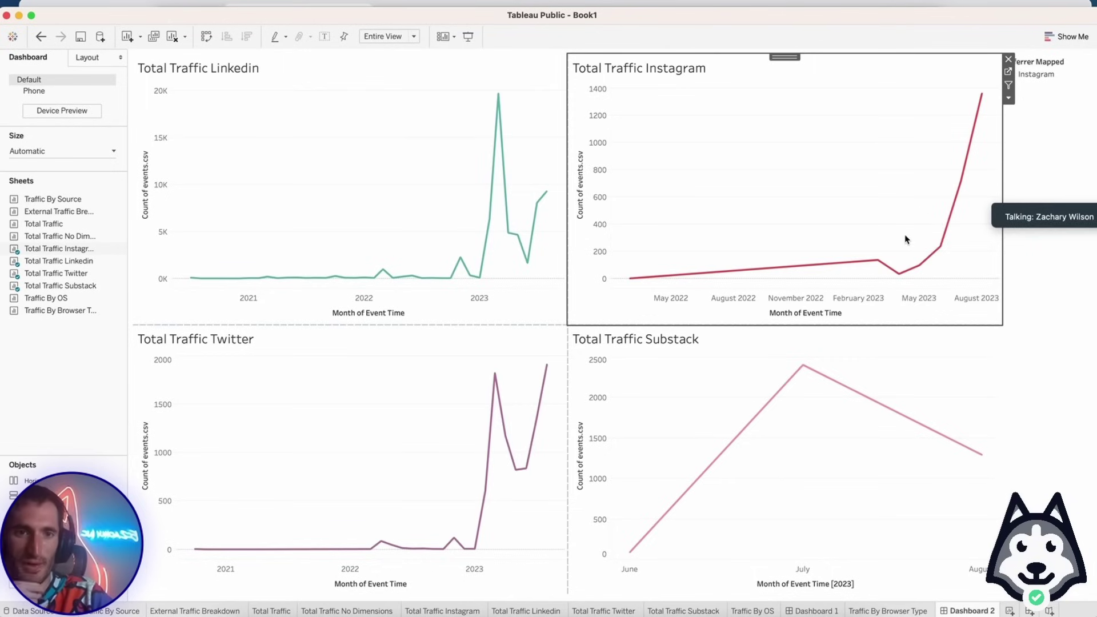
Delete the layout container holding the Referrer Mapped legend from Dashboard 2.
left_click(1019, 406)
left_click(995, 59)
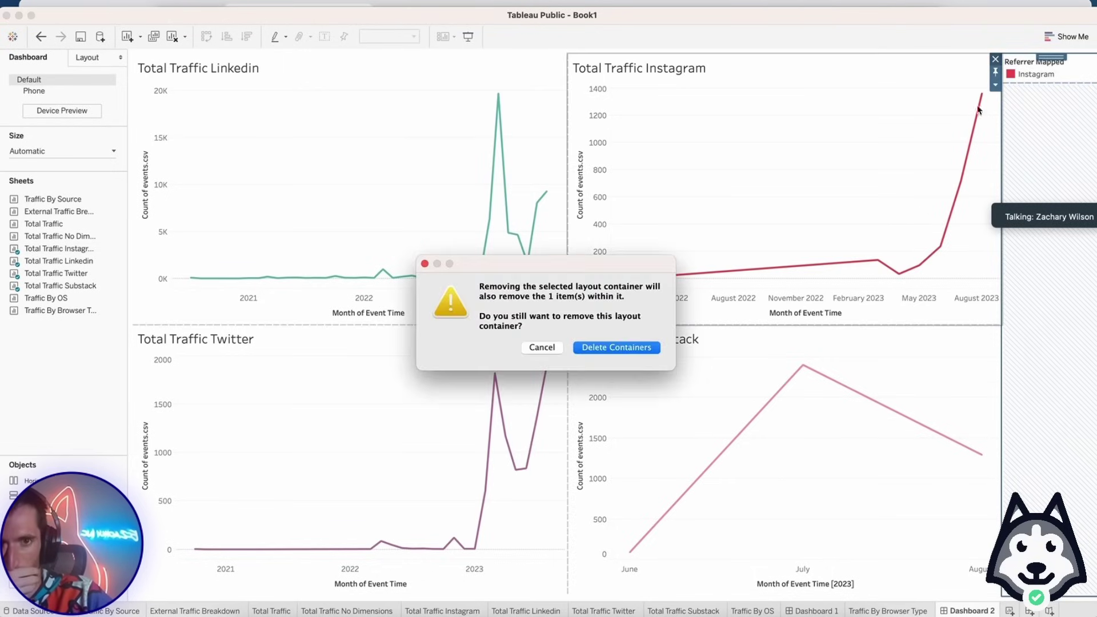
left_click(615, 348)
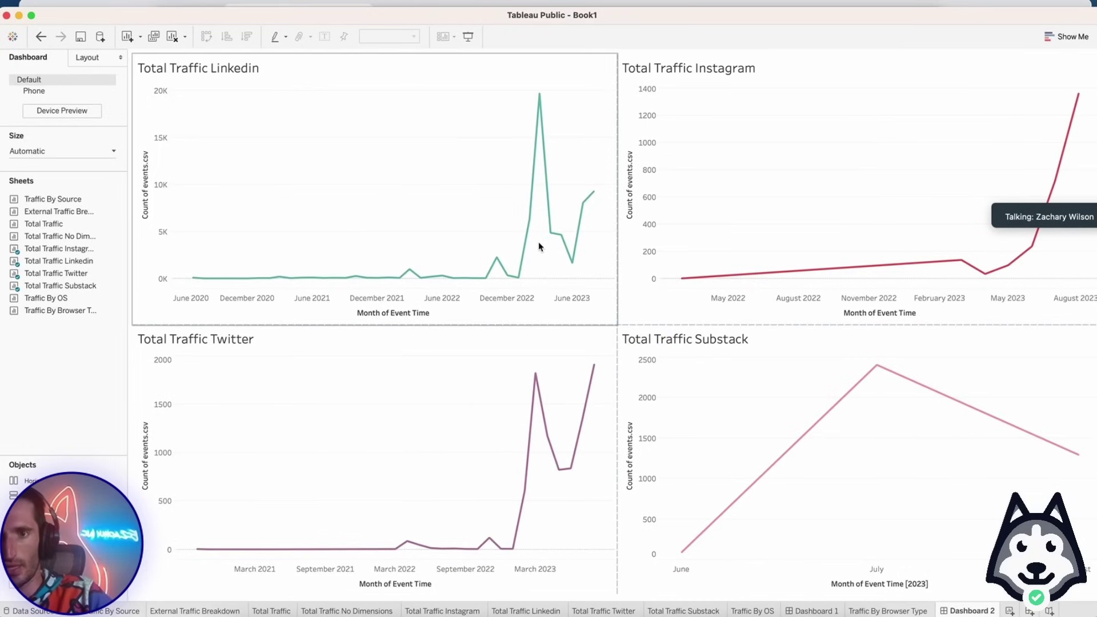
Examine the monthly traffic trends in the Linkedin, Twitter and Substack charts on Dashboard 2, including the peak months' details.
mouse_move(869, 373)
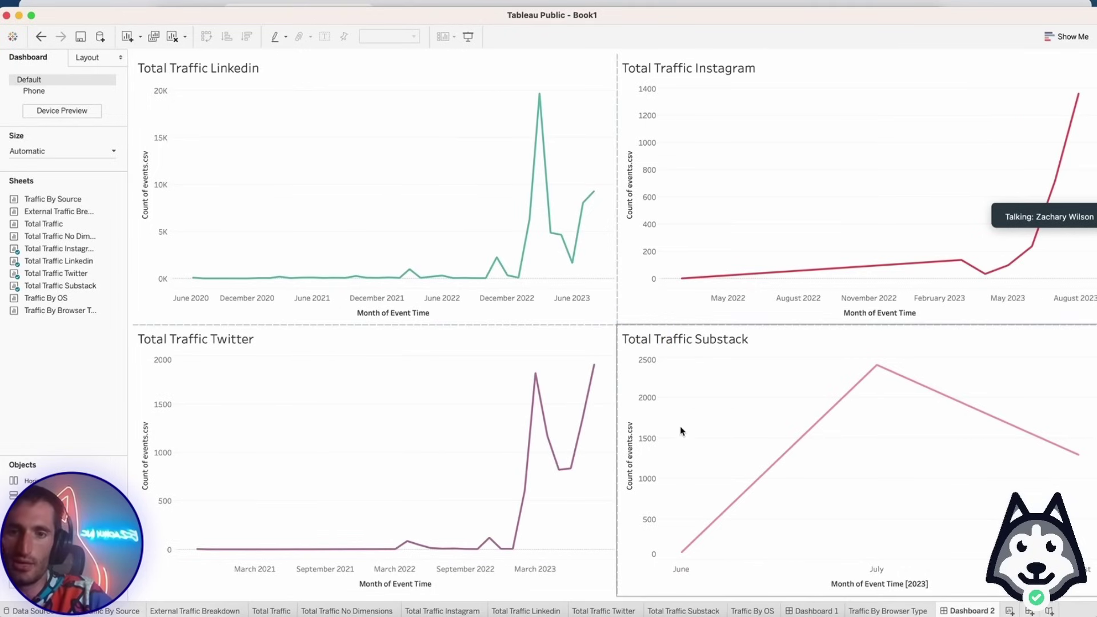
mouse_move(594, 373)
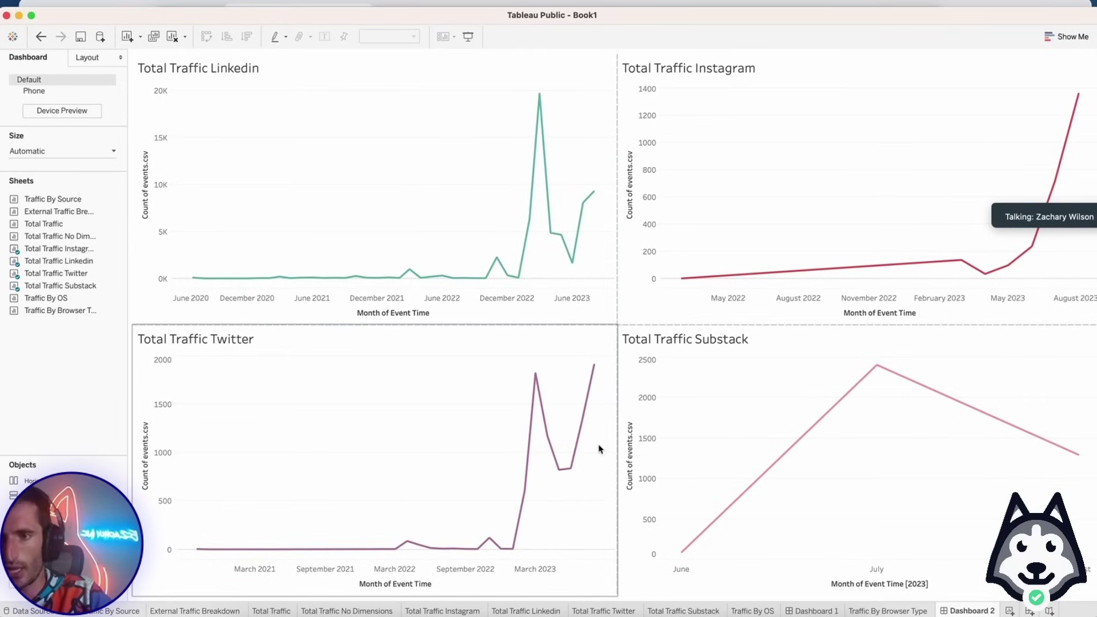
mouse_move(545, 416)
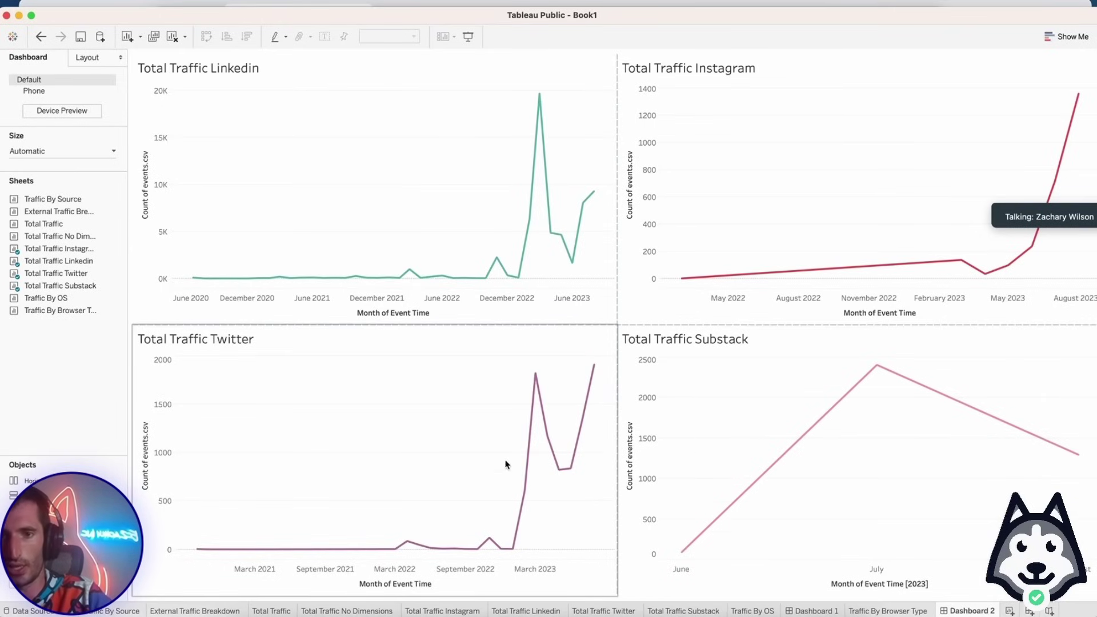
mouse_move(426, 549)
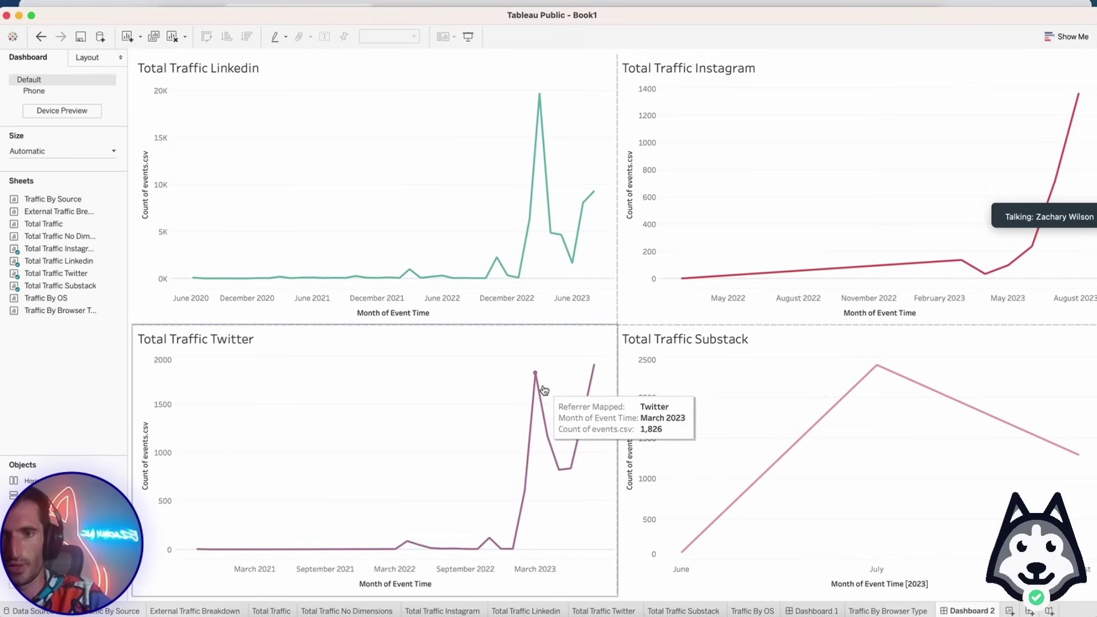
mouse_move(540, 377)
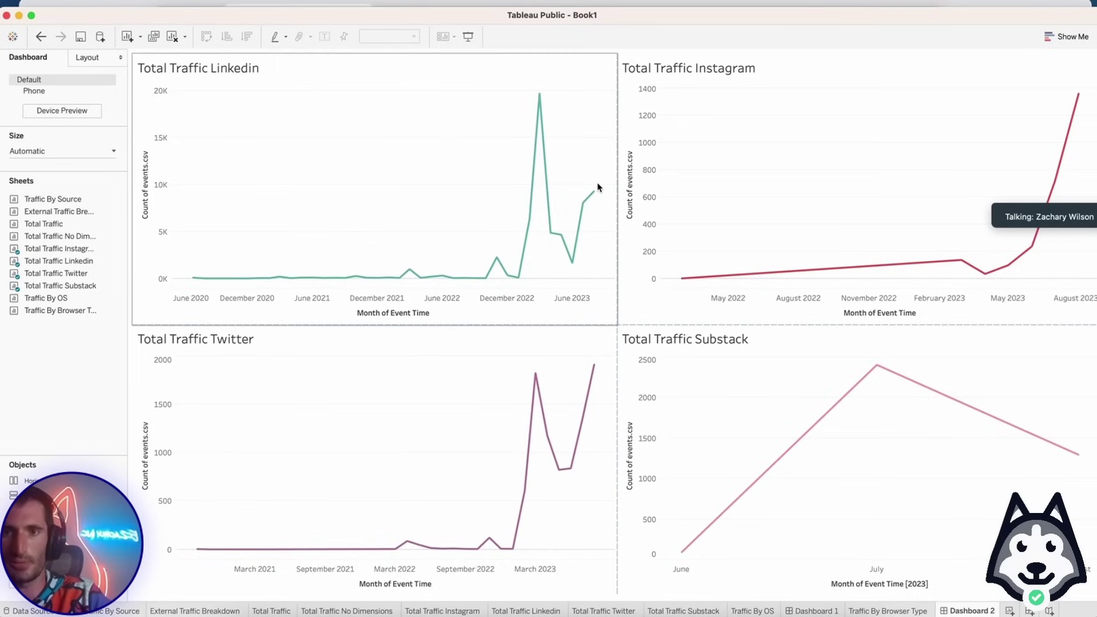
mouse_move(597, 196)
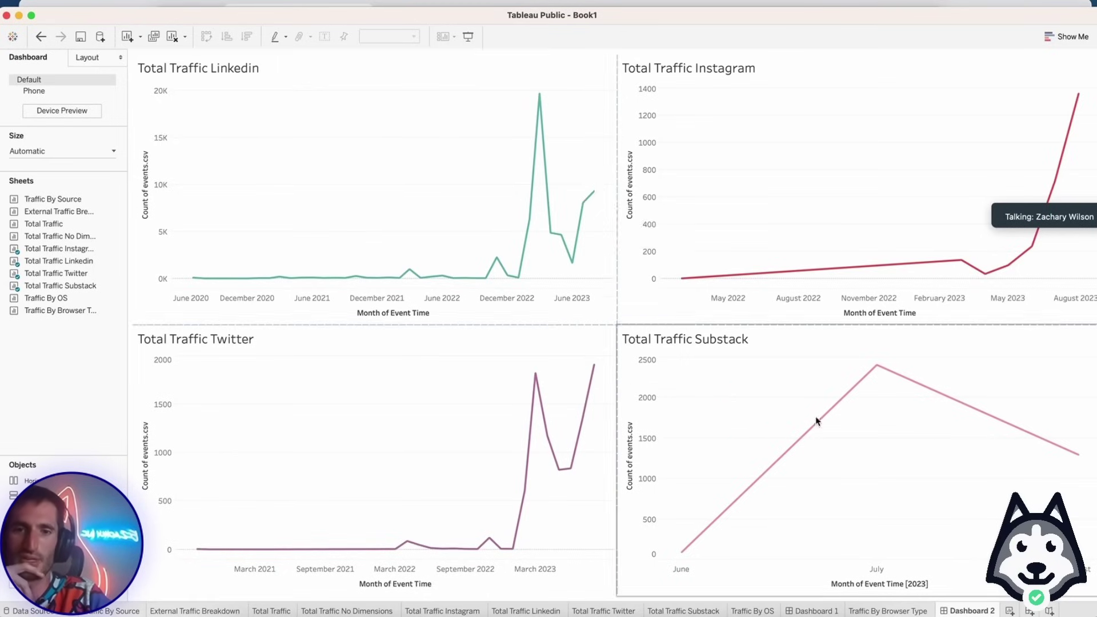
mouse_move(1075, 457)
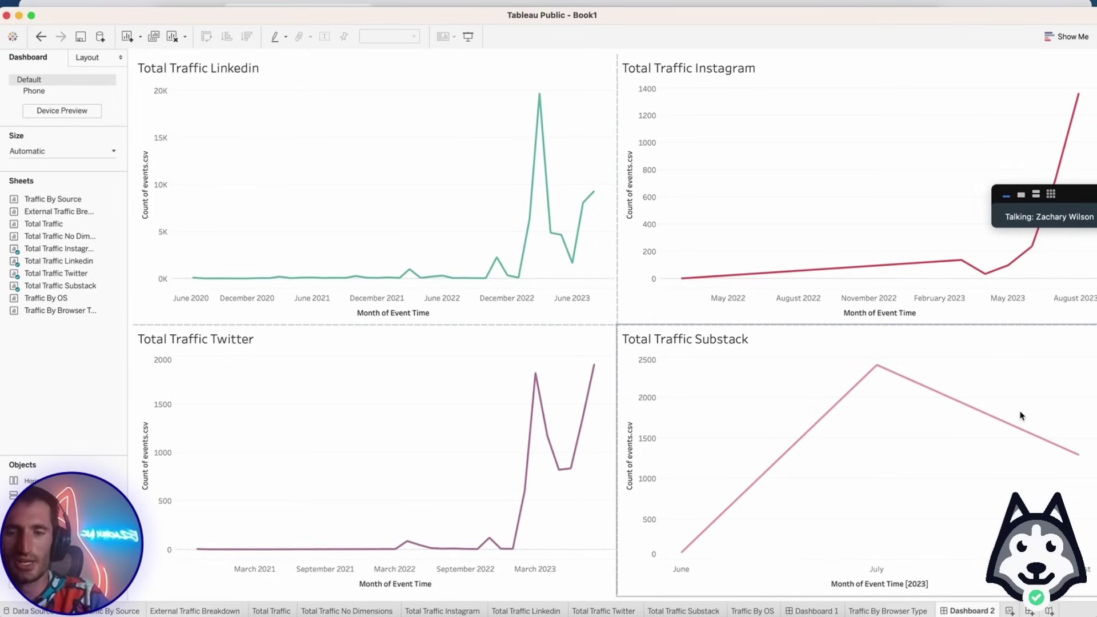
mouse_move(949, 396)
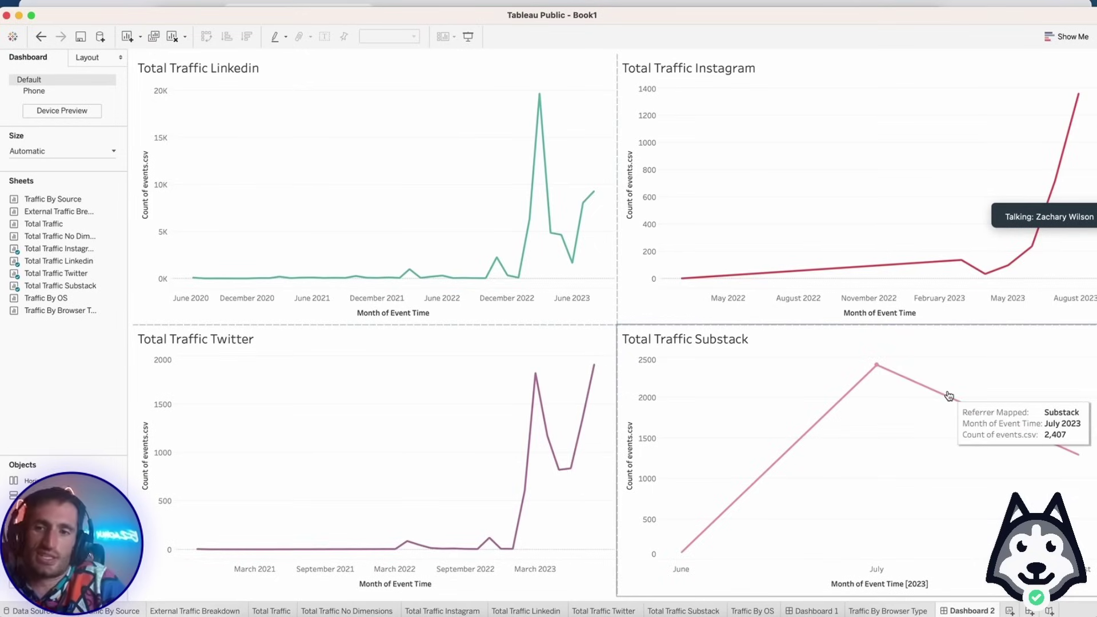
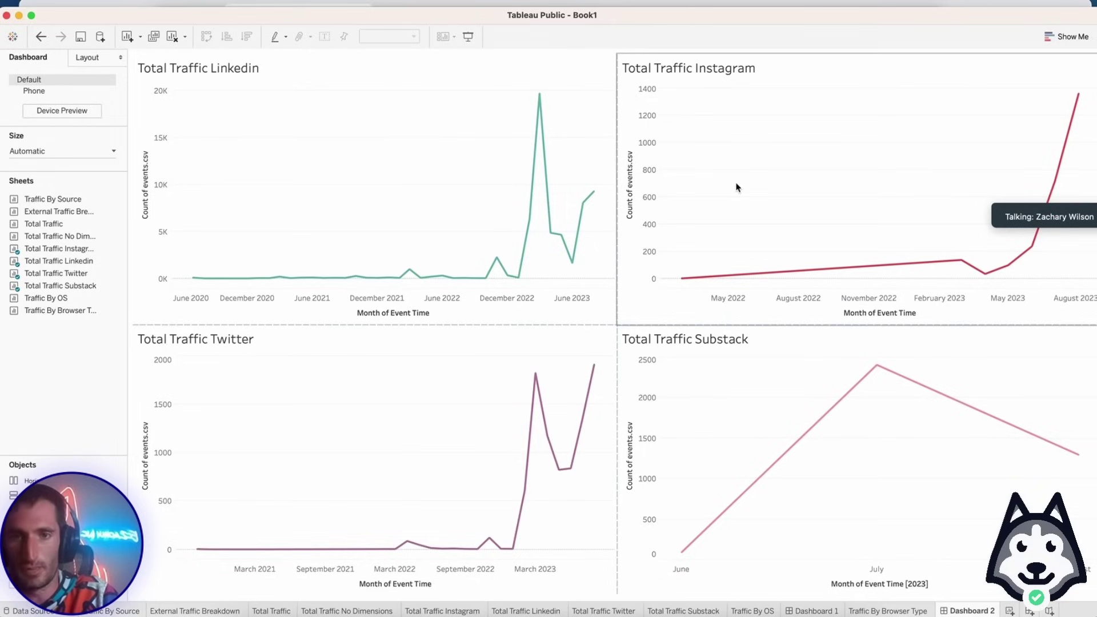
left_click(727, 341)
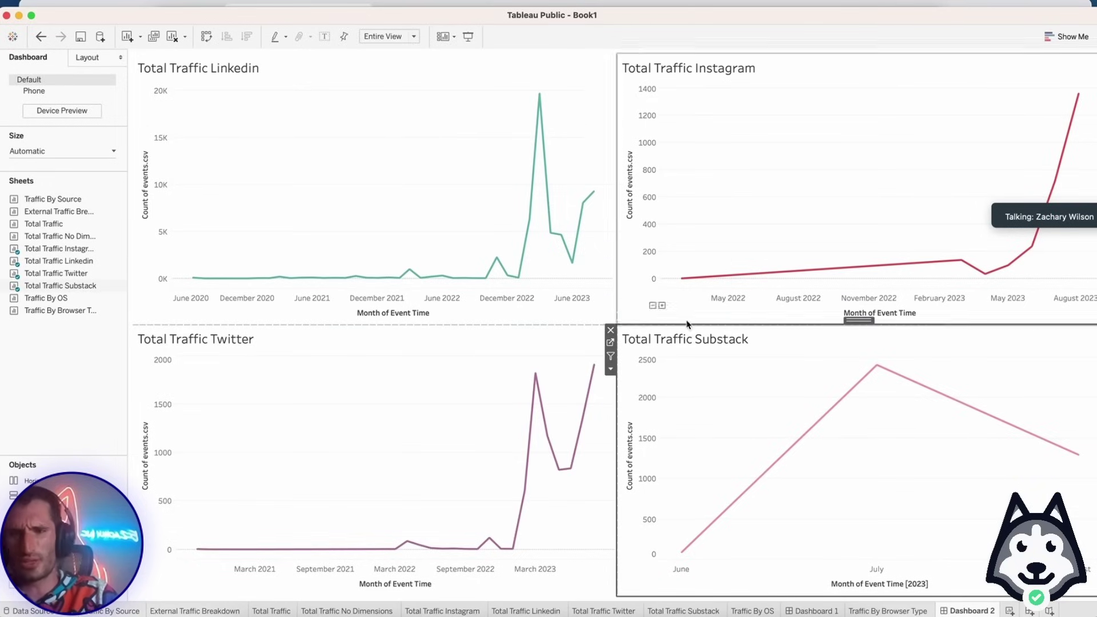
left_click(437, 367)
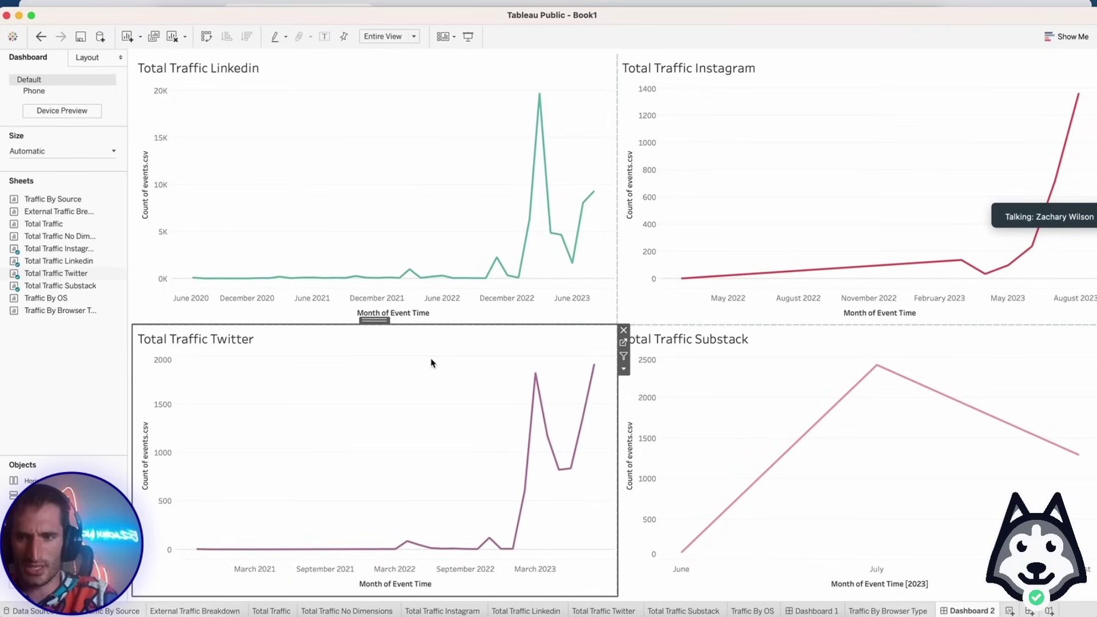
left_click(670, 393)
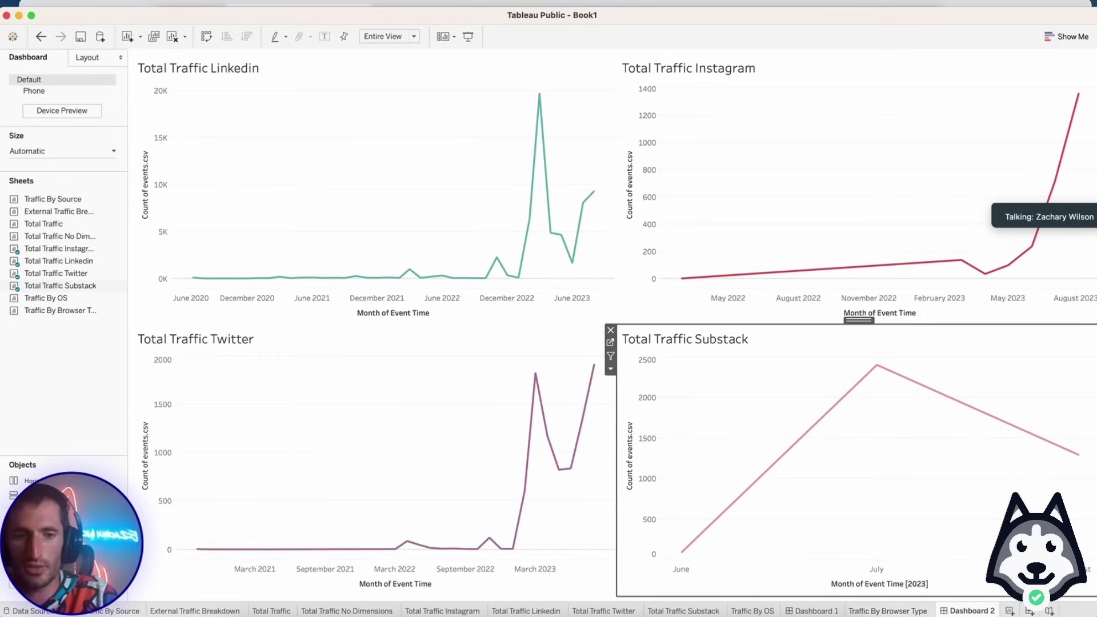
left_click(888, 611)
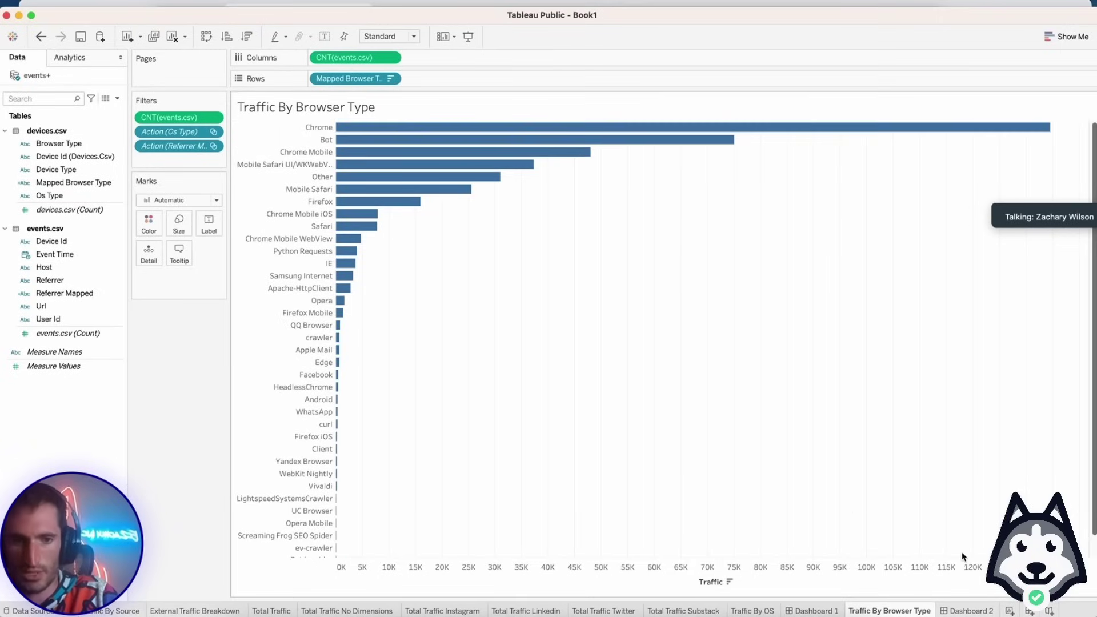
left_click(969, 611)
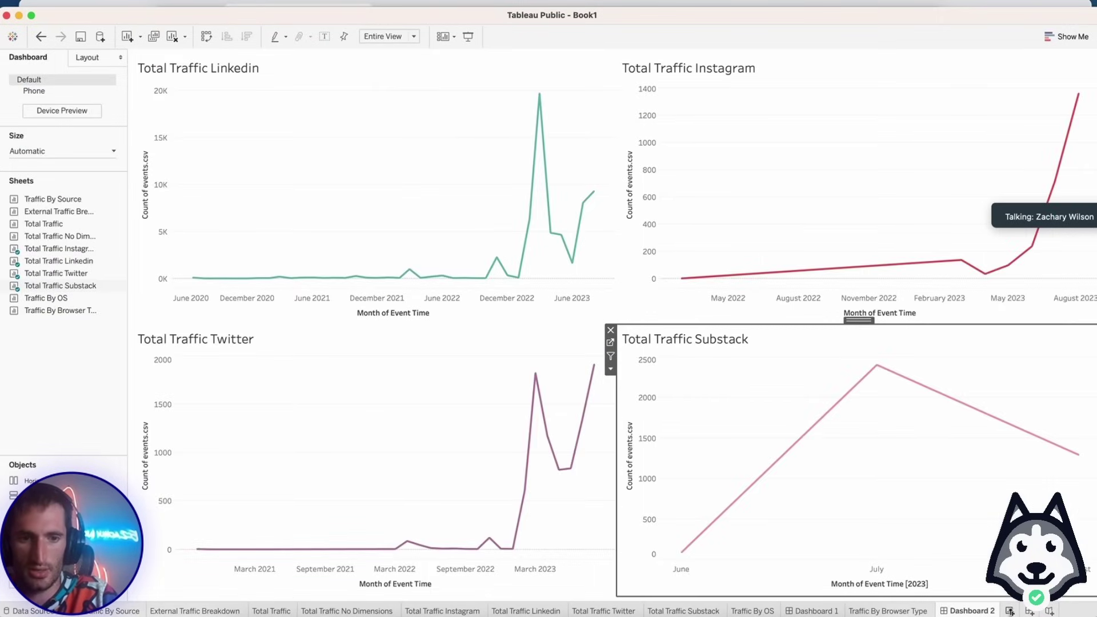
Create a new worksheet charting the count of events.csv in rows against Referrer Mapped in columns.
left_click(1010, 611)
left_click_drag(217, 19, 238, 19)
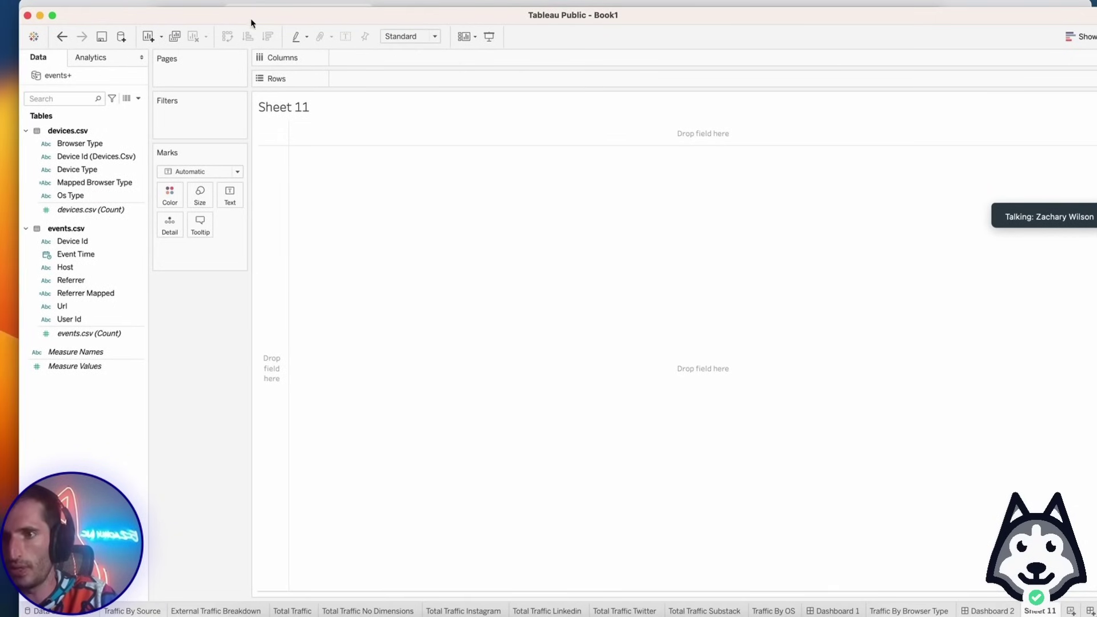
left_click_drag(85, 294, 366, 57)
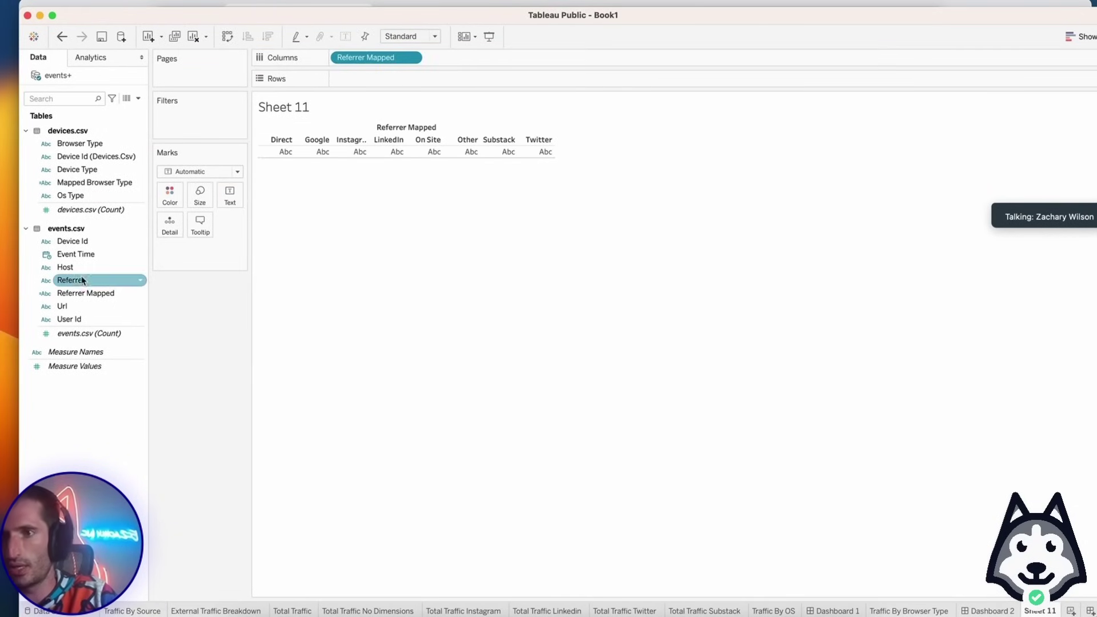
left_click_drag(85, 334, 400, 78)
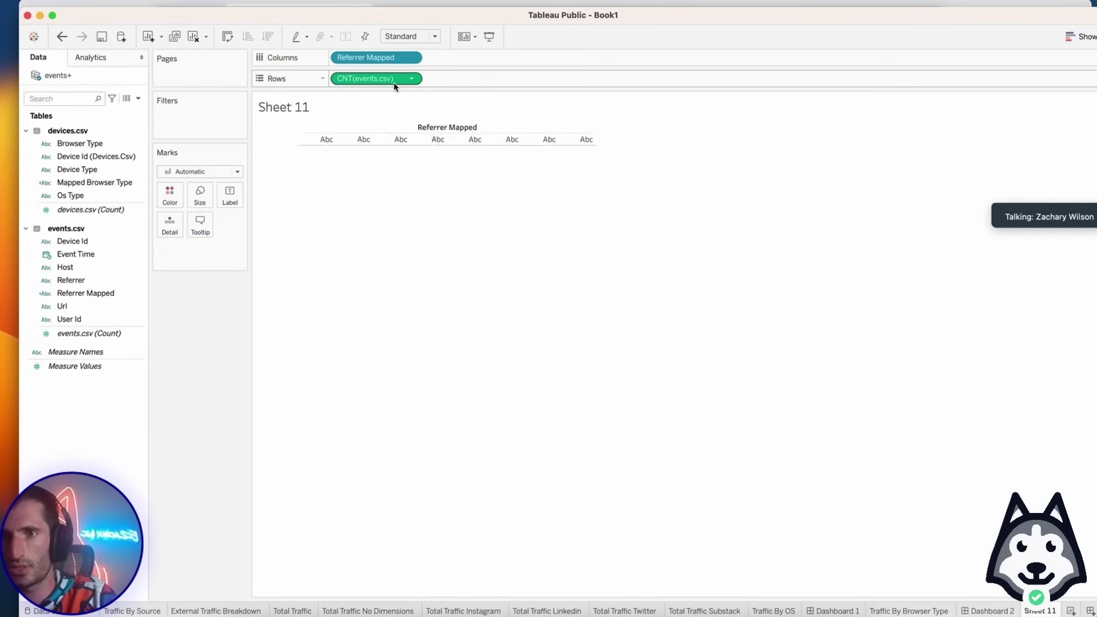
Apply the Percent of Total quick table calculation to the events.csv count.
left_click(411, 77)
mouse_move(434, 230)
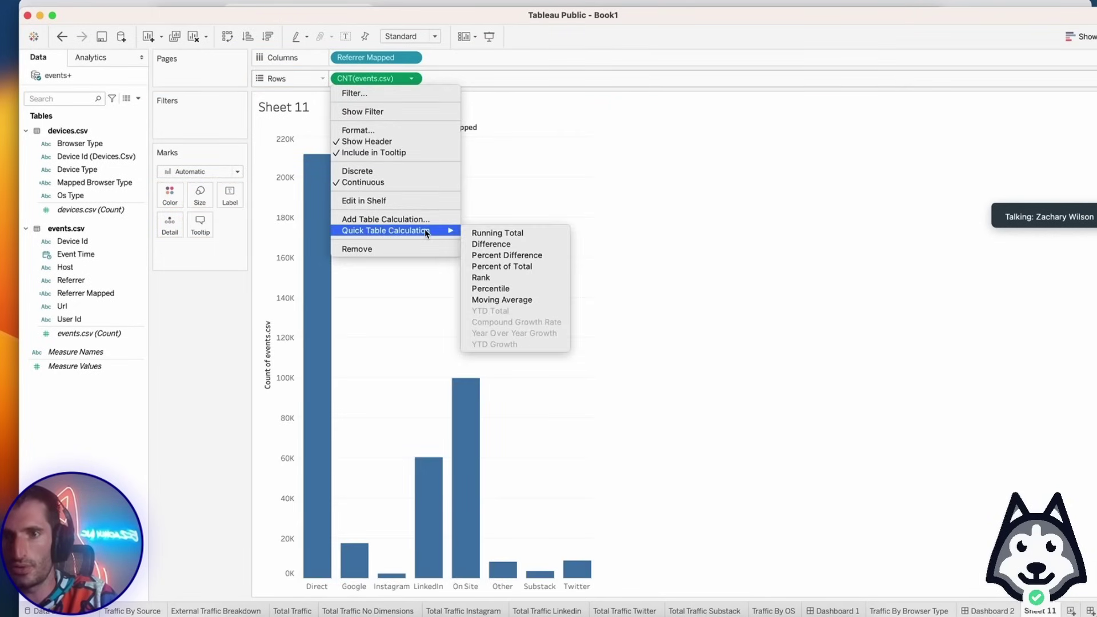
left_click(524, 265)
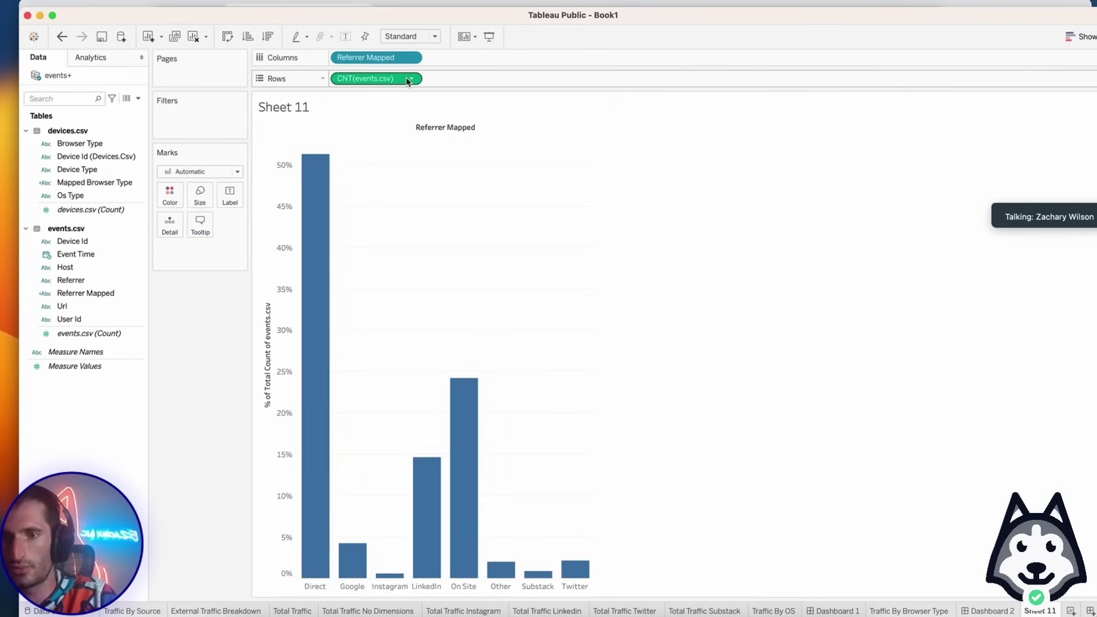
left_click(410, 78)
left_click(384, 347)
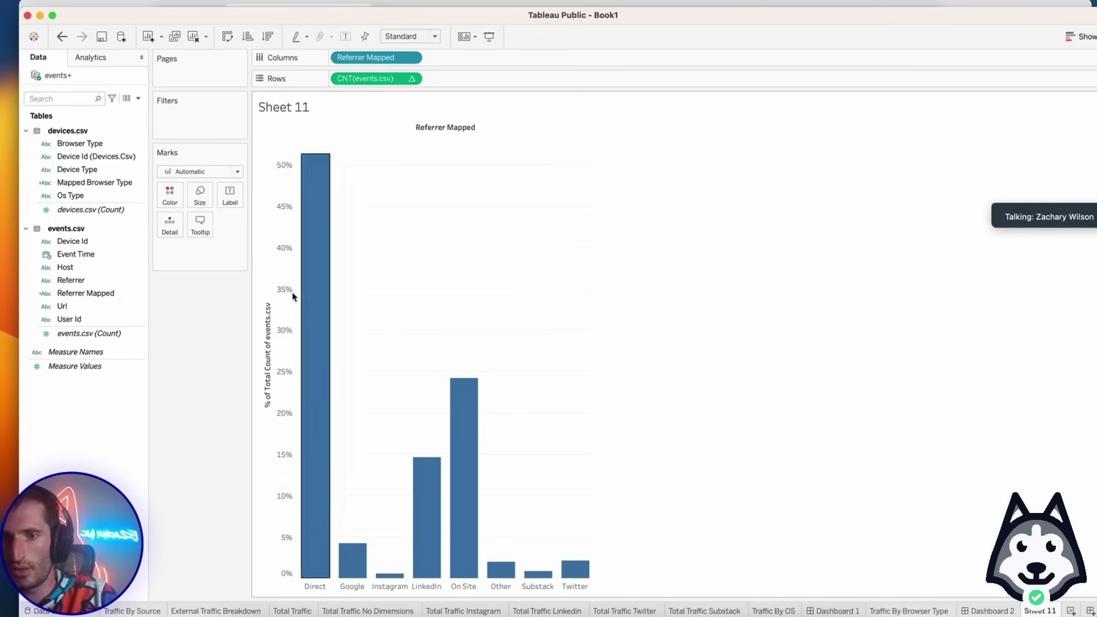
Exclude the Direct and On Site referrers from the percent-of-total chart.
left_click(330, 291)
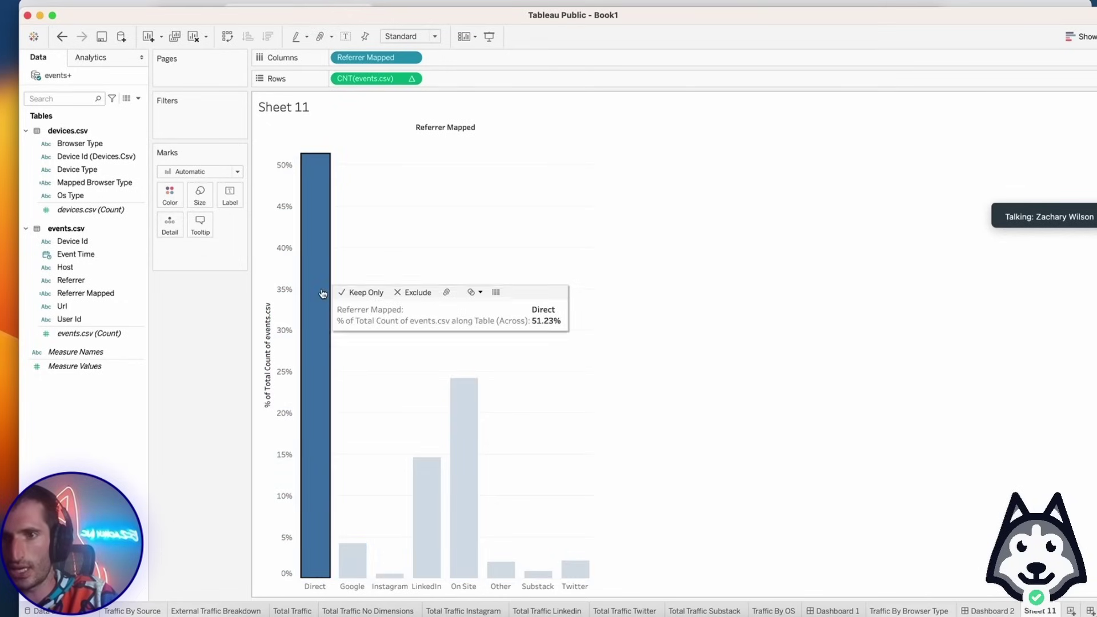
left_click(416, 289)
left_click(441, 387)
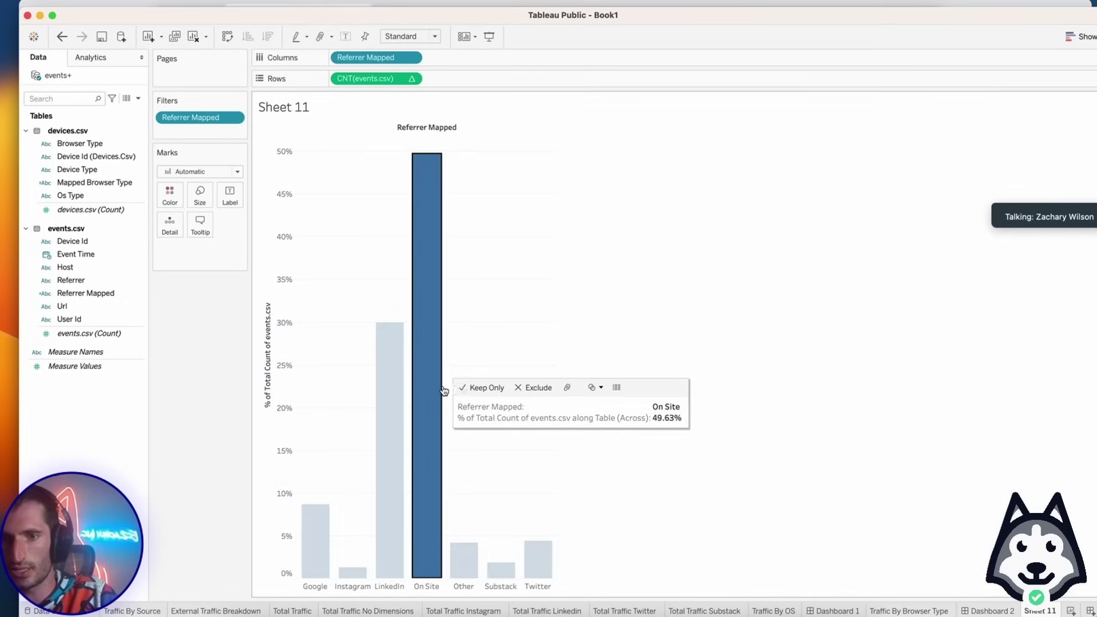
left_click(535, 387)
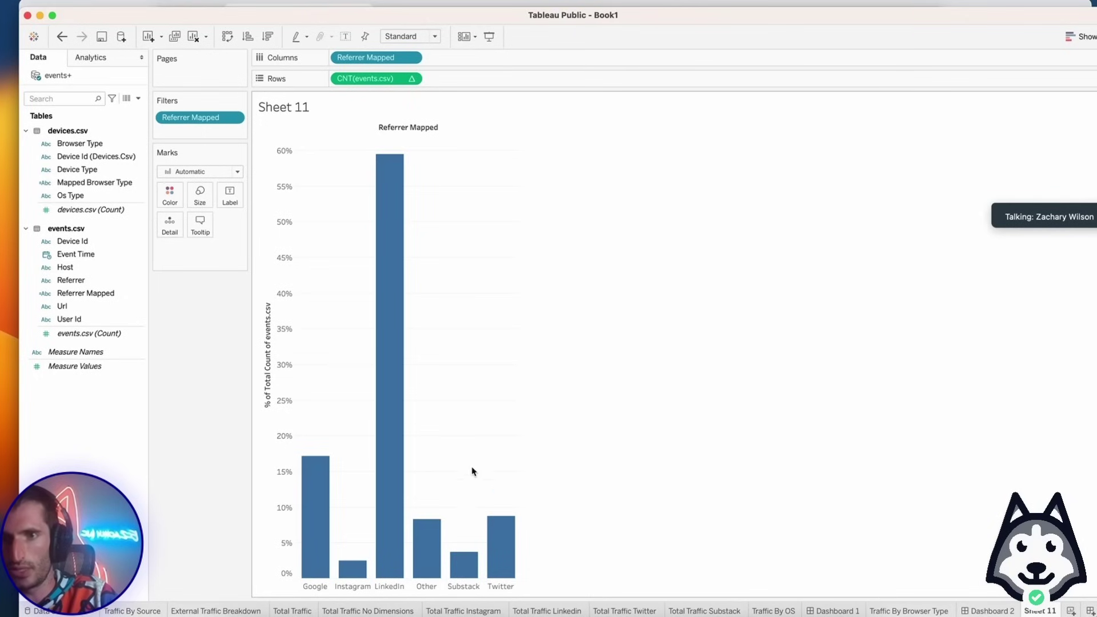
Swap the rows and columns into horizontal bars and sort the referrers in descending order of traffic share.
left_click(228, 36)
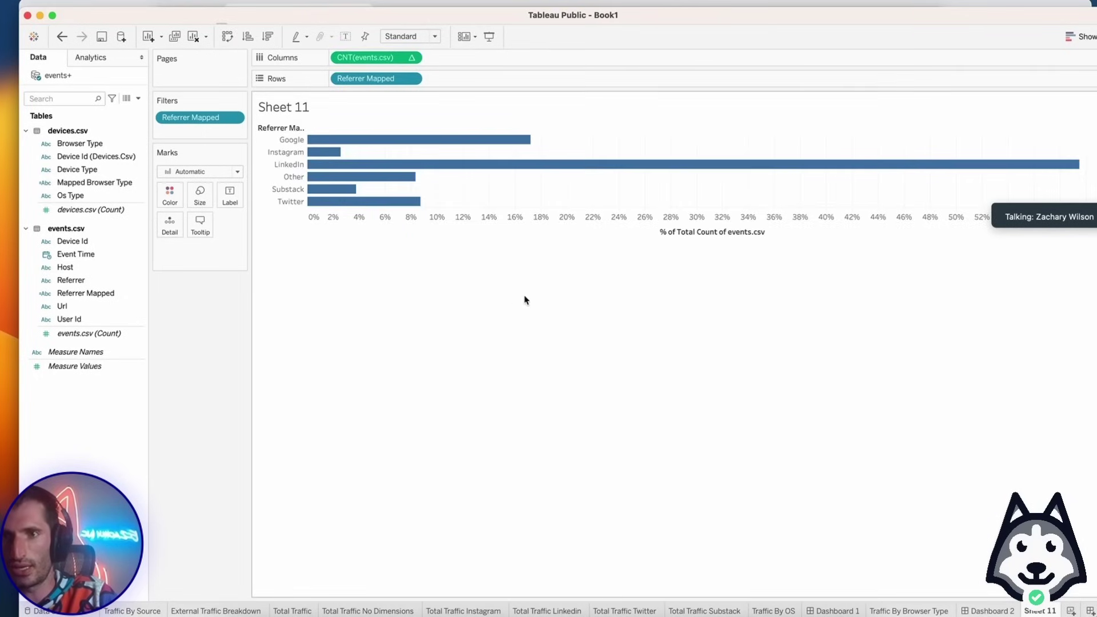
mouse_move(772, 232)
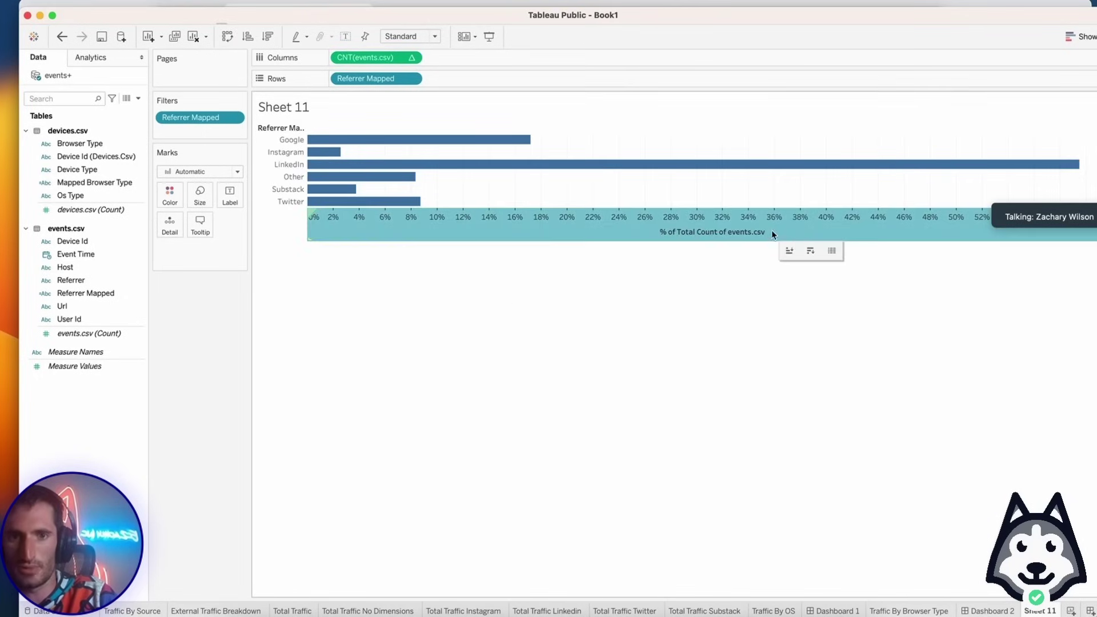
left_click(810, 250)
mouse_move(790, 145)
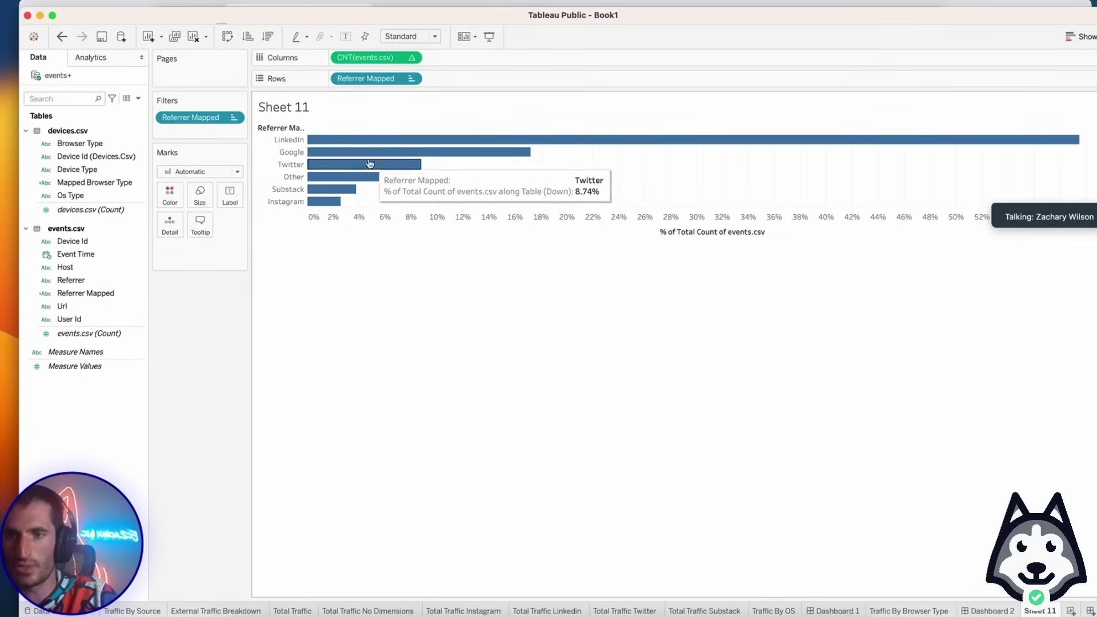
left_click(292, 153)
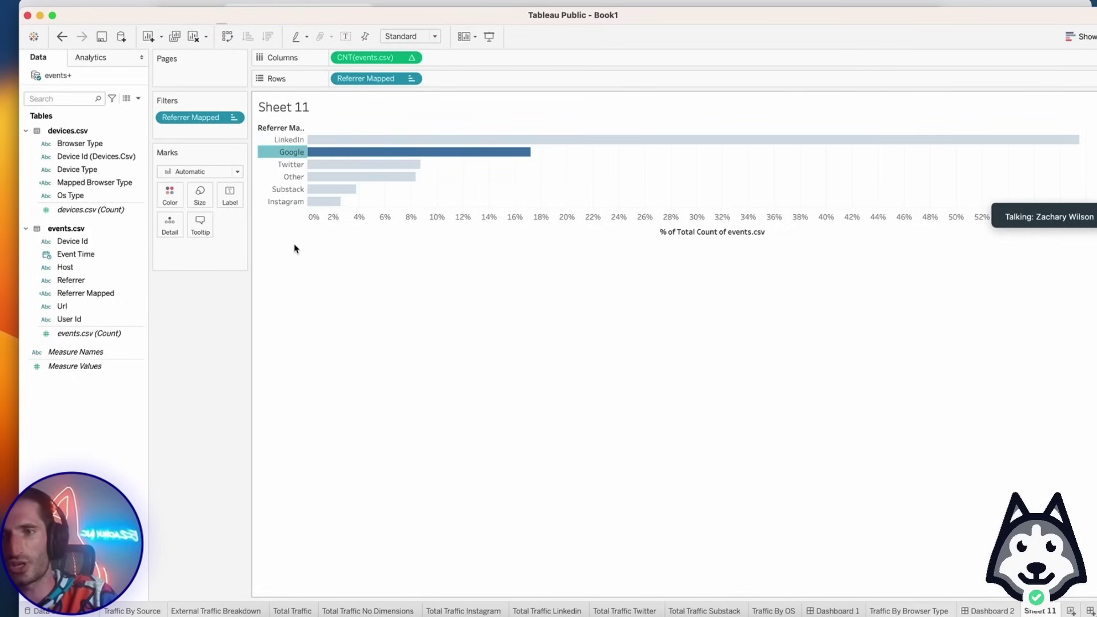
left_click(294, 245)
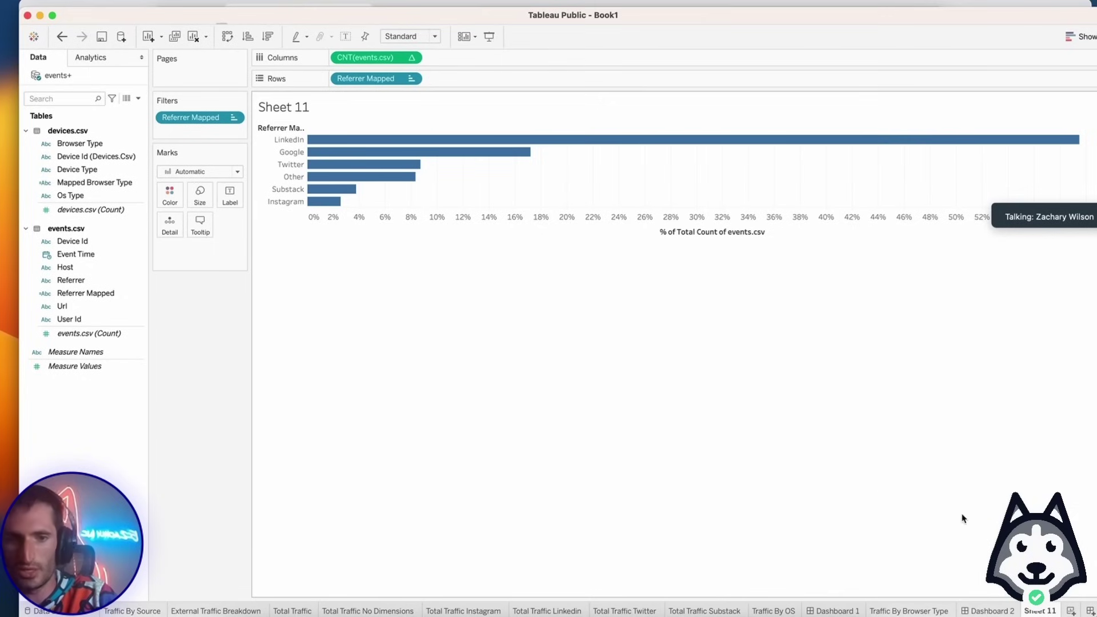
Rename the Sheet 11 worksheet to Total Percent of Traffic and switch to Dashboard 2.
right_click(1039, 611)
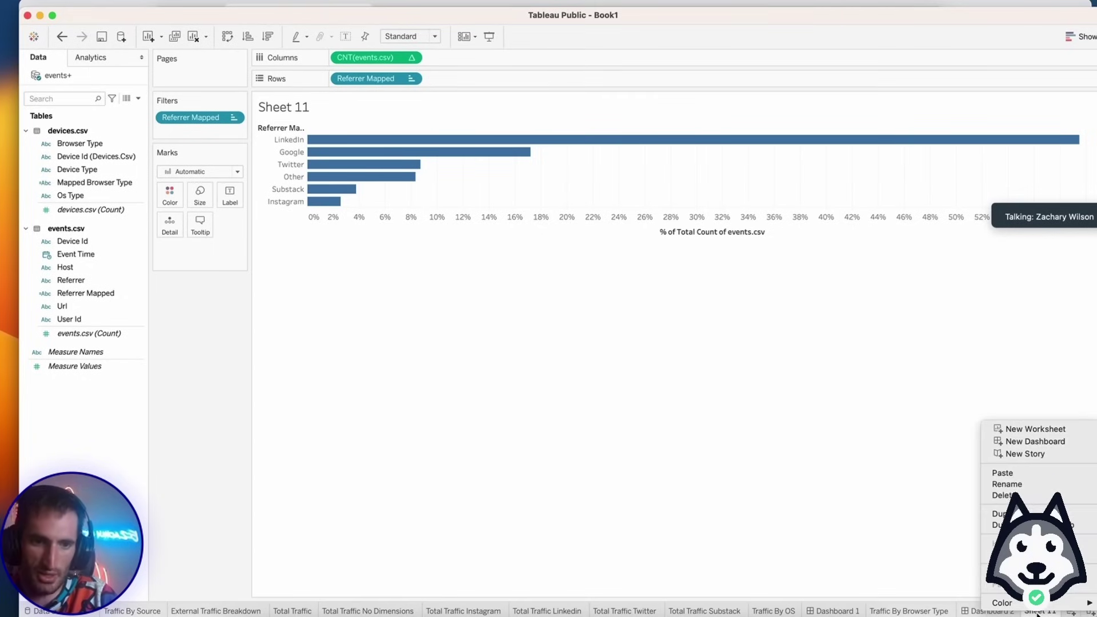
left_click(1023, 485)
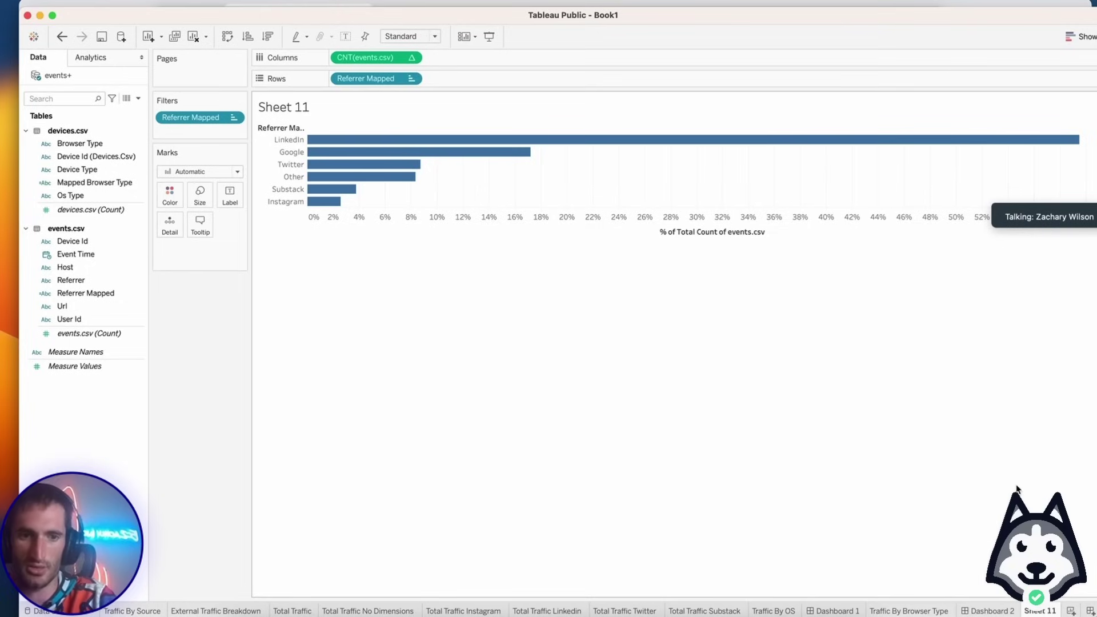
right_click(1043, 611)
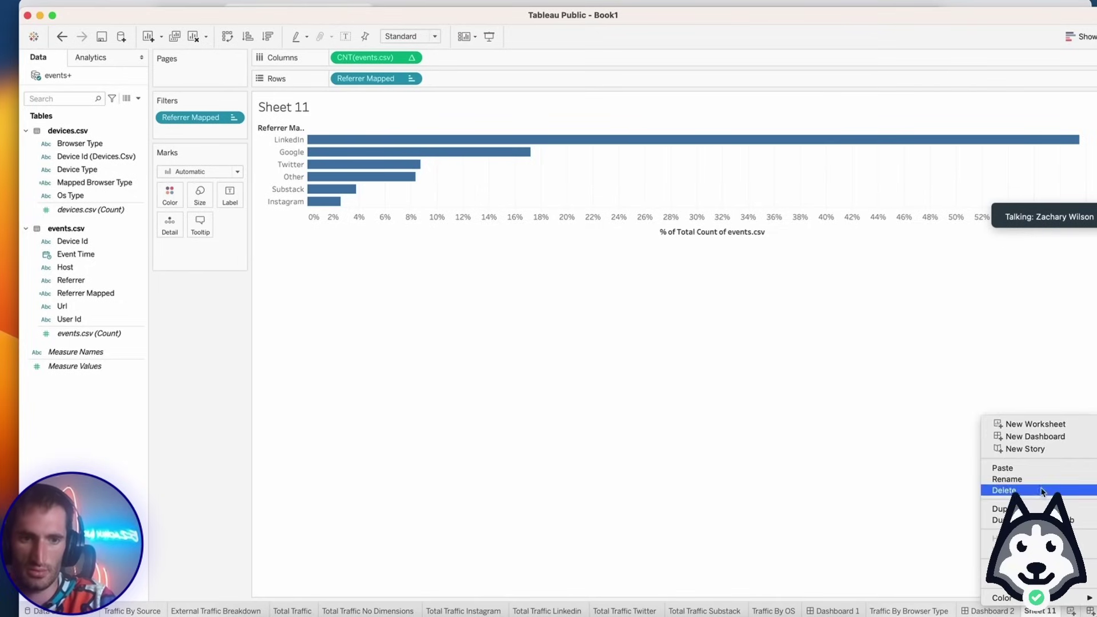
type("Tota")
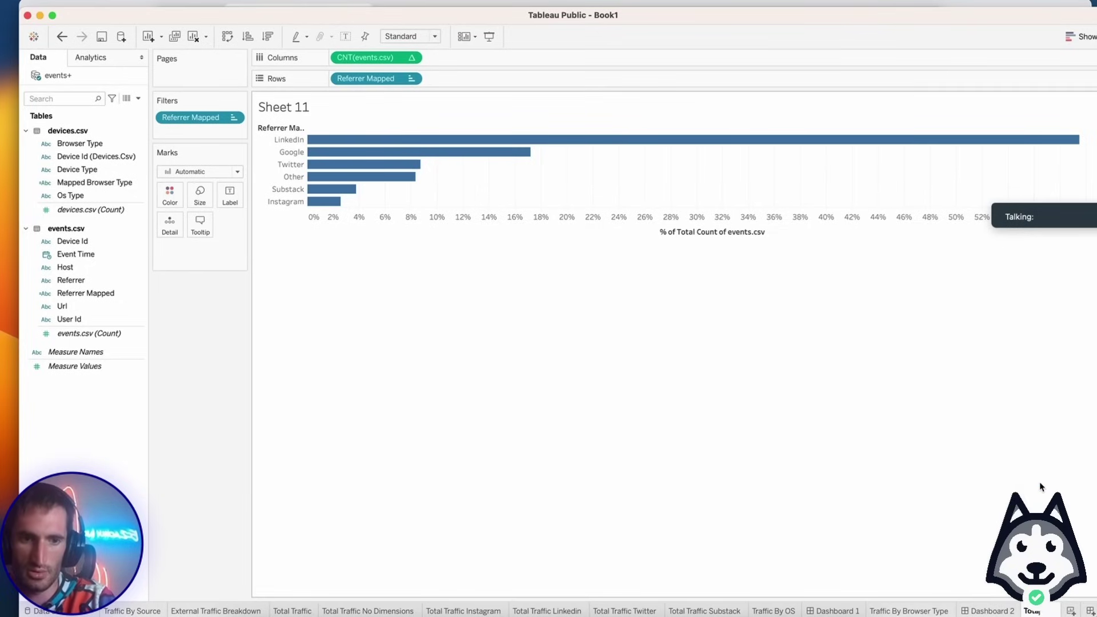
type("l Percent Of Traffic")
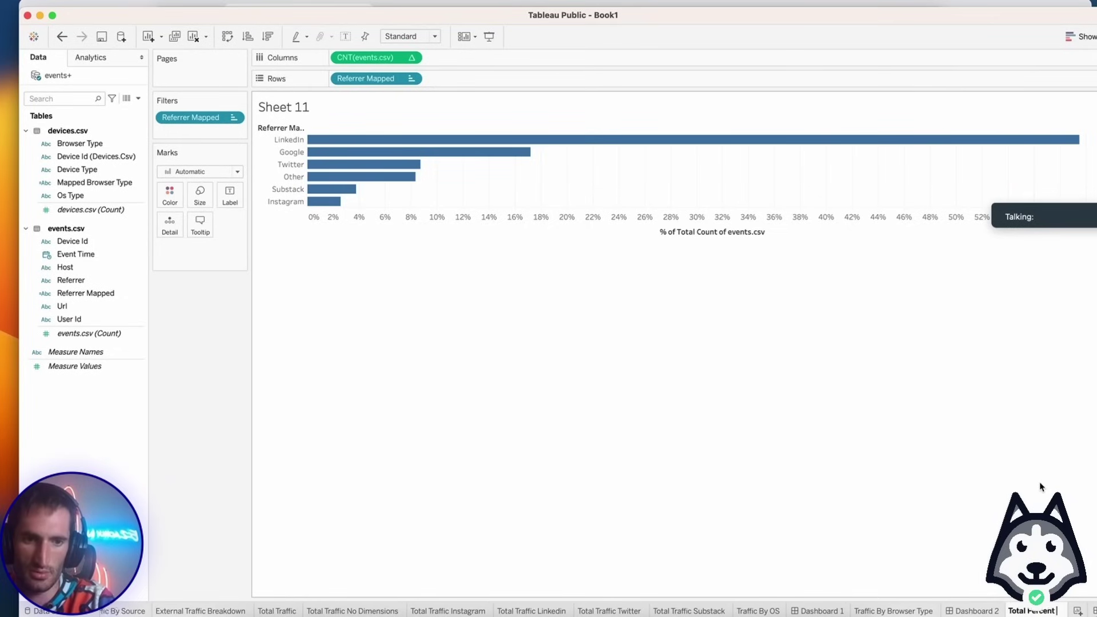
key("Return")
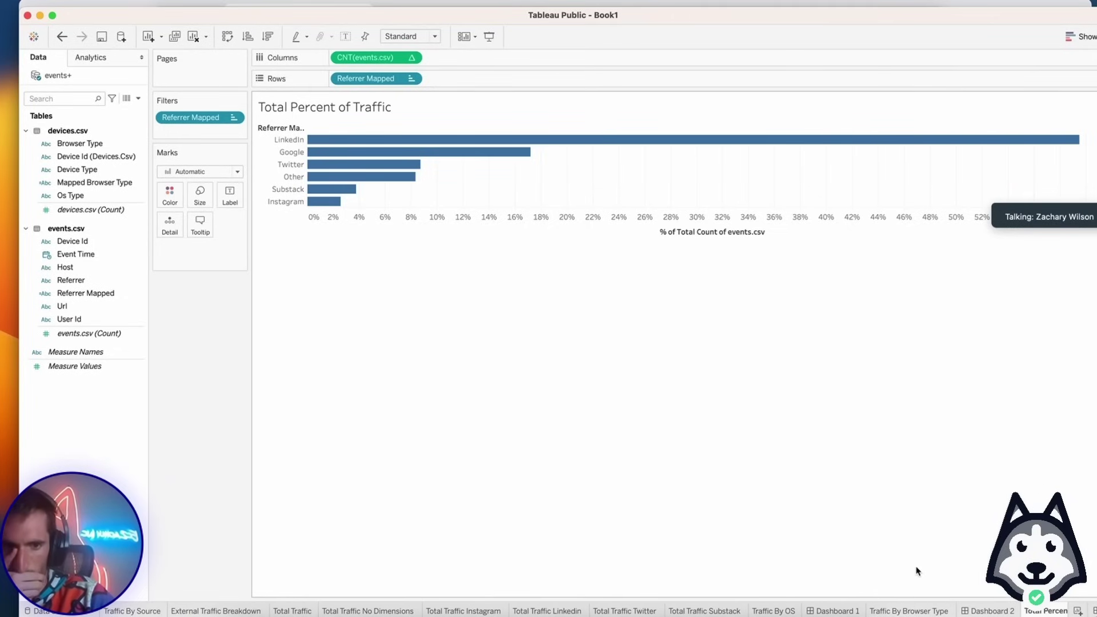
left_click(991, 610)
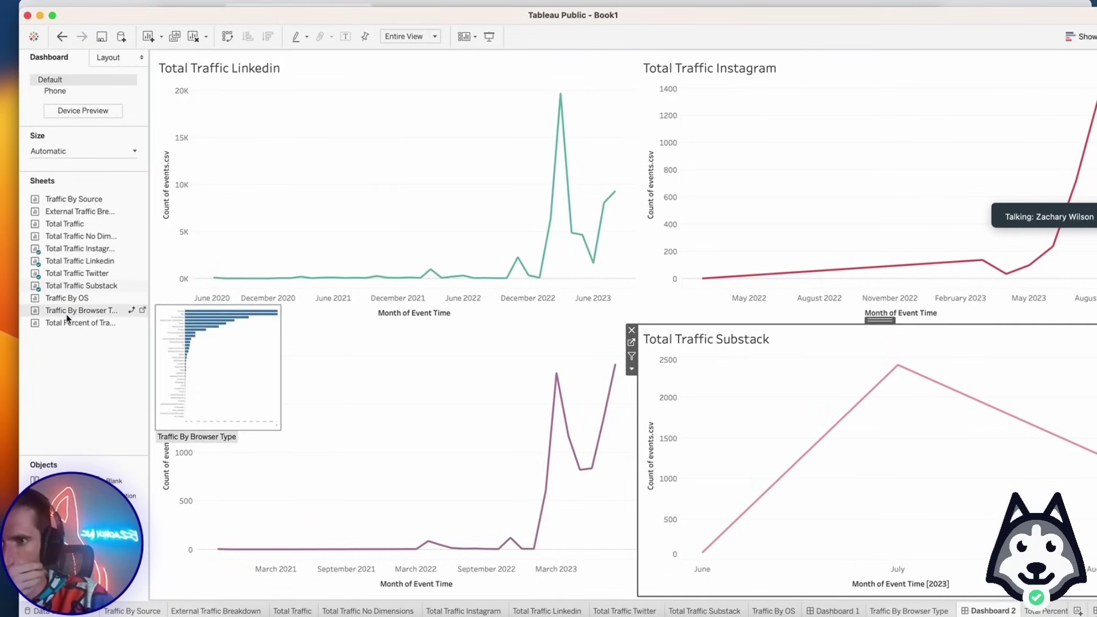
left_click_drag(80, 322, 319, 170)
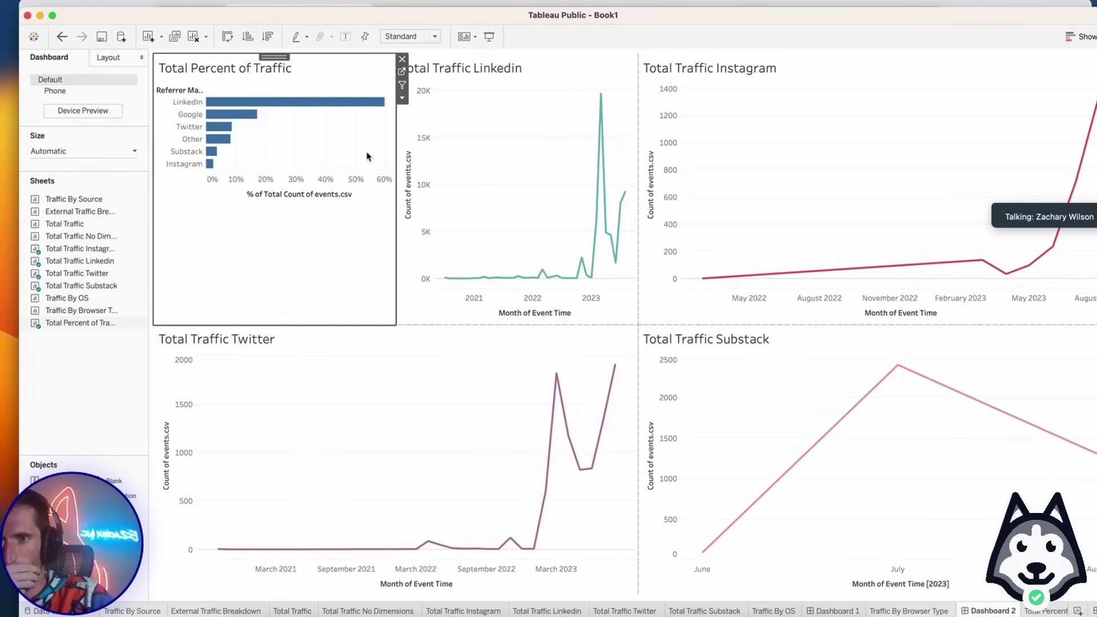
left_click(403, 58)
mouse_move(81, 323)
left_mouse_down()
mouse_move(171, 328)
mouse_move(983, 188)
mouse_move(983, 457)
mouse_move(395, 326)
left_mouse_up()
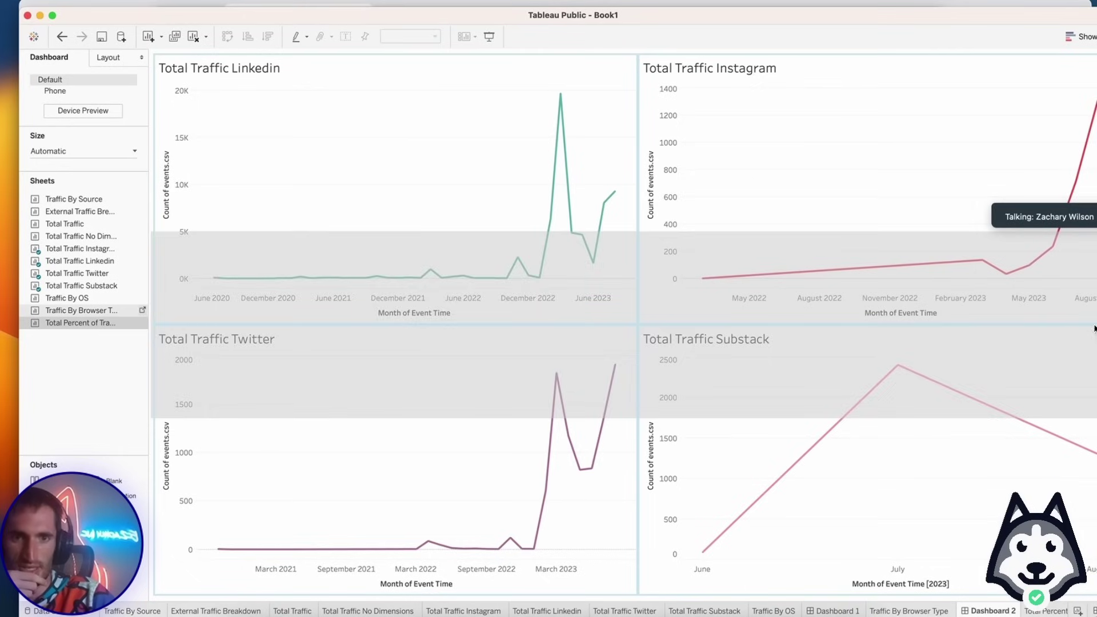
Add the Total Percent of Traffic sheet to Dashboard 2 as a full-height column right of the four charts, and narrow it.
mouse_move(1096, 328)
left_mouse_down()
mouse_move(695, 231)
mouse_move(1045, 203)
mouse_move(659, 12)
mouse_move(534, 17)
mouse_move(619, 16)
left_mouse_up()
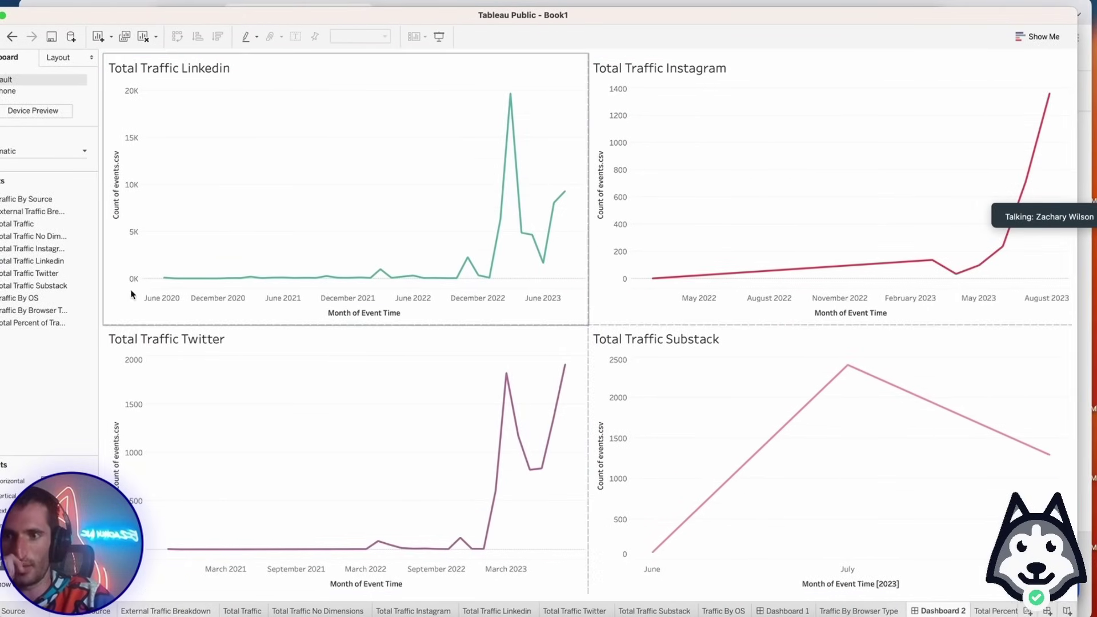
mouse_move(63, 323)
left_mouse_down()
mouse_move(1029, 343)
mouse_move(1089, 331)
mouse_move(1078, 331)
left_mouse_up()
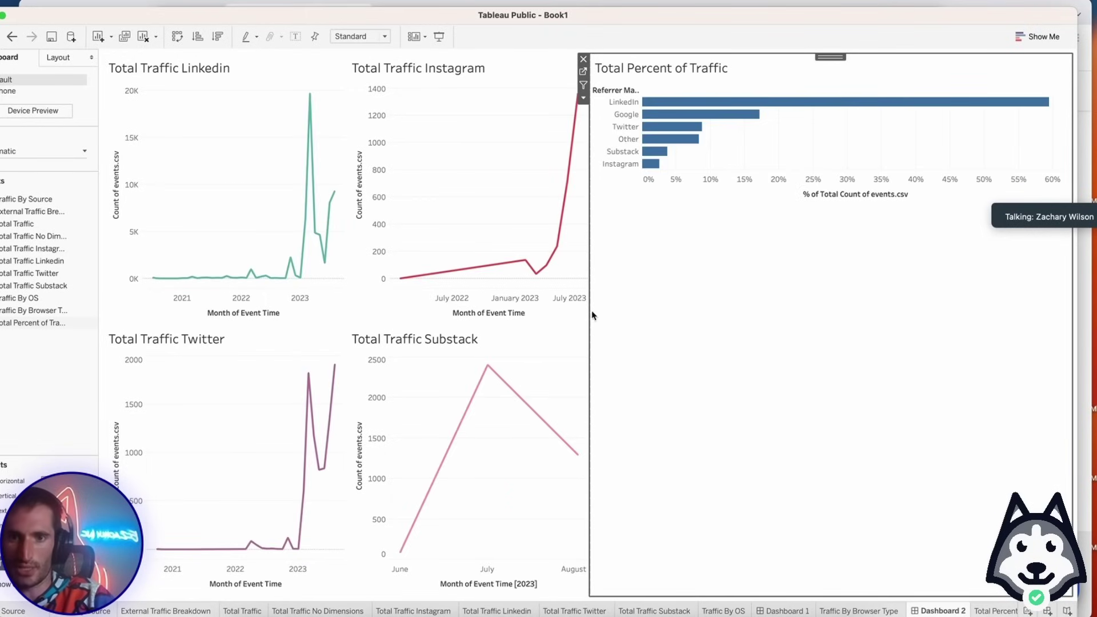
left_click_drag(590, 315, 822, 334)
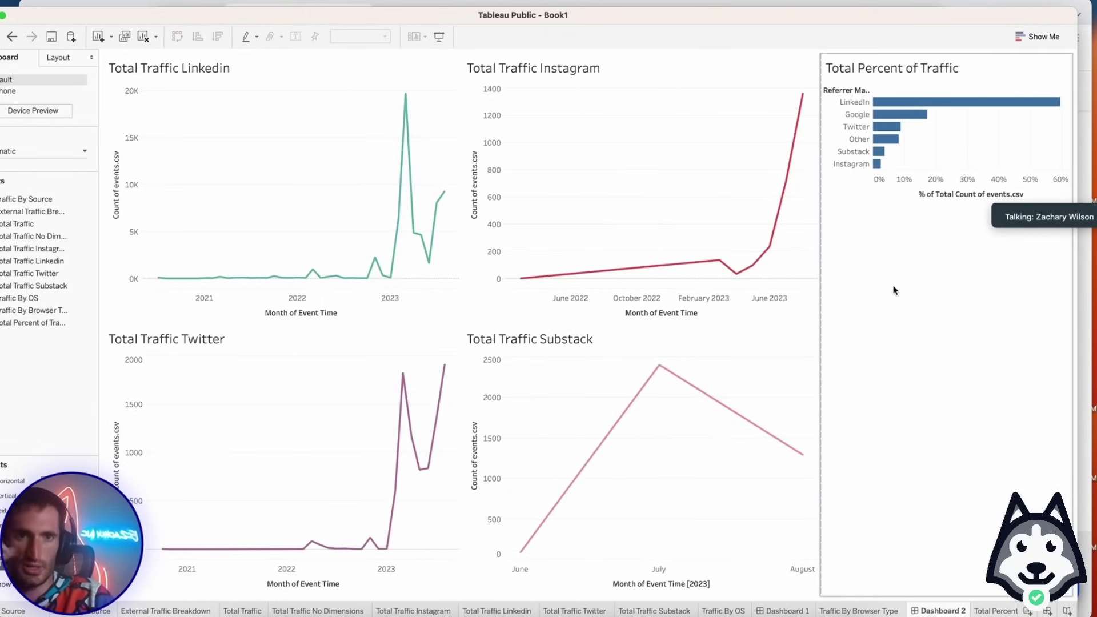
Hide the row field label in the Total Percent of Traffic chart.
left_click(849, 90)
right_click(848, 90)
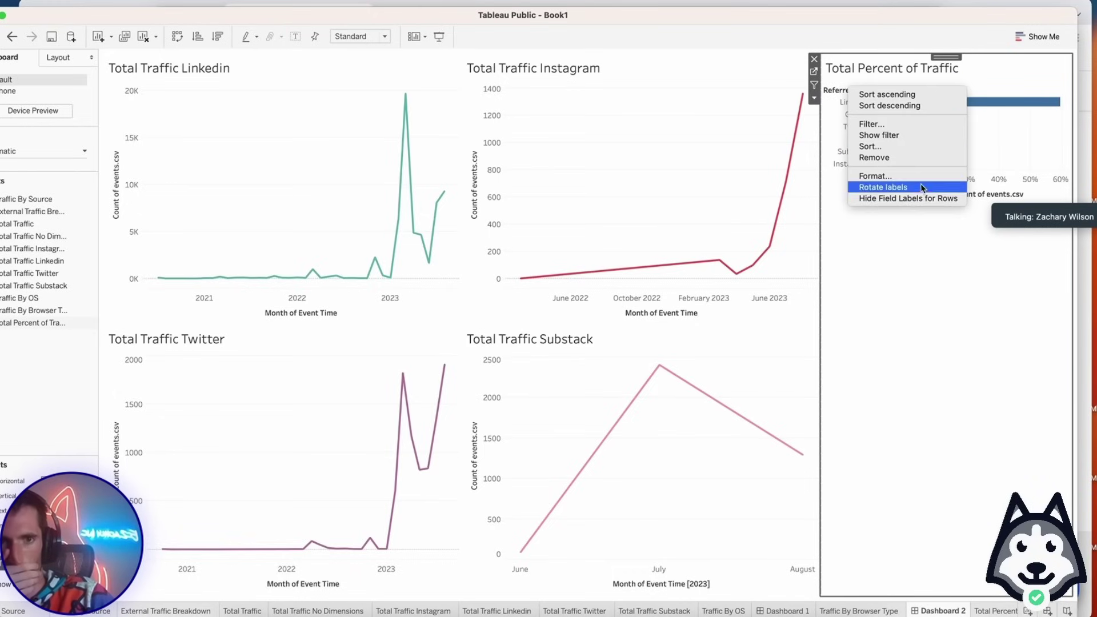
left_click(913, 198)
left_click(490, 192)
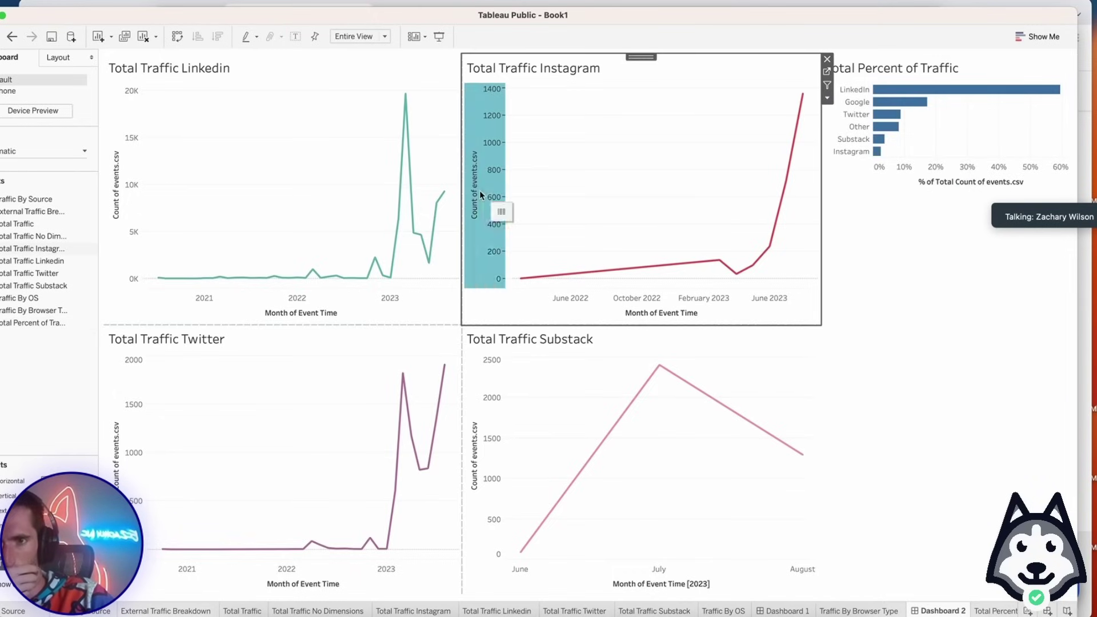
right_click(487, 193)
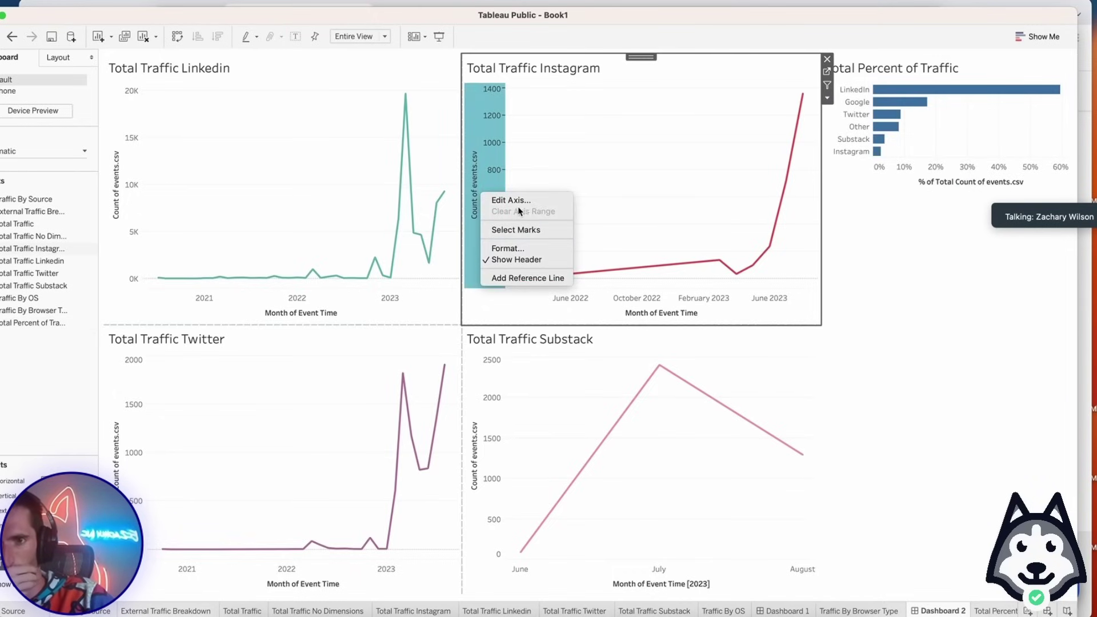
left_click(524, 258)
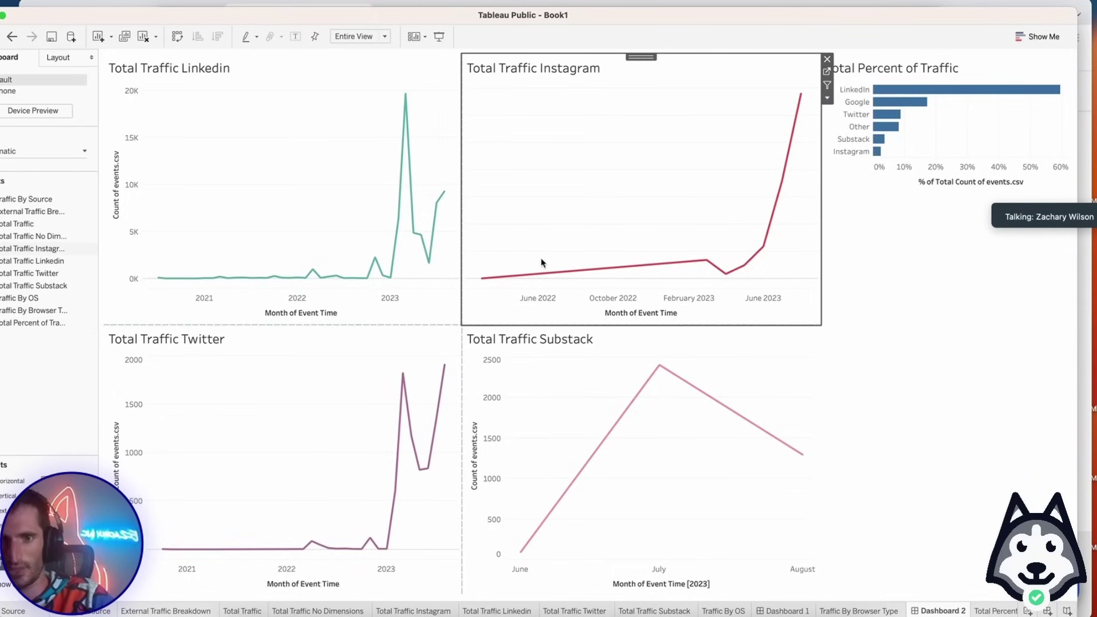
key("super+z")
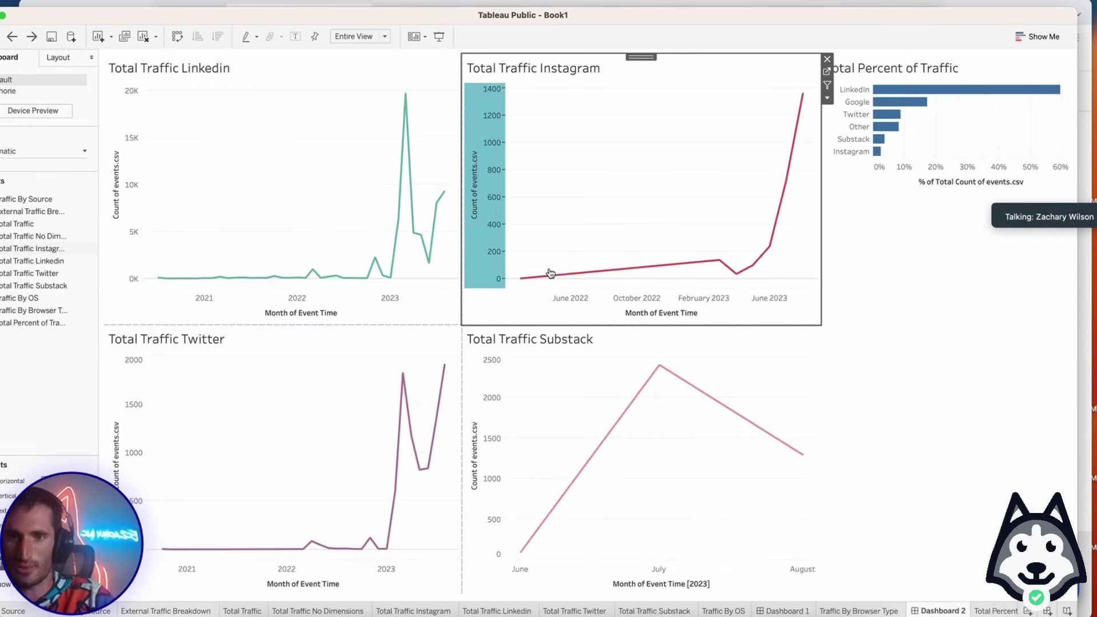
Remove the Count of events.csv axis title from the Total Traffic Instagram chart.
right_click(470, 196)
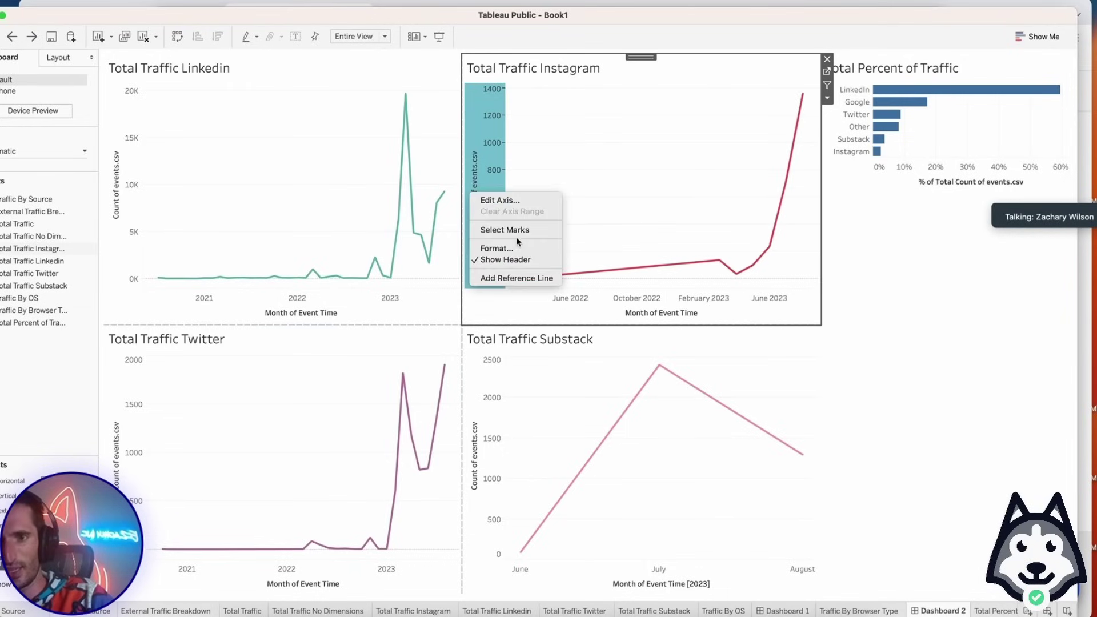
left_click(506, 201)
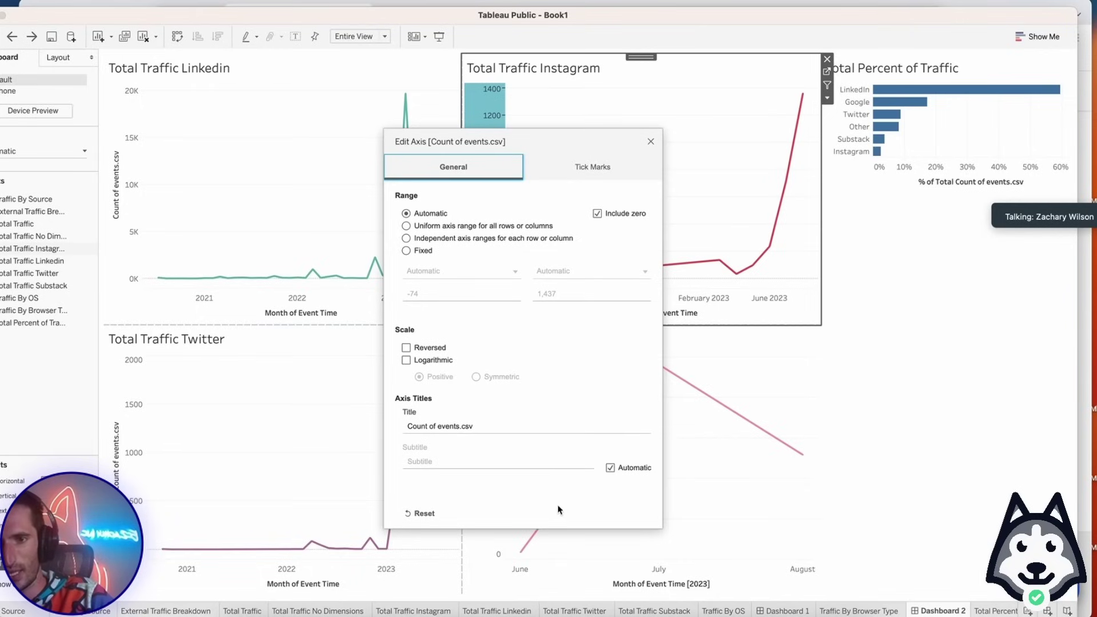
triple_click(477, 427)
key("BackSpace")
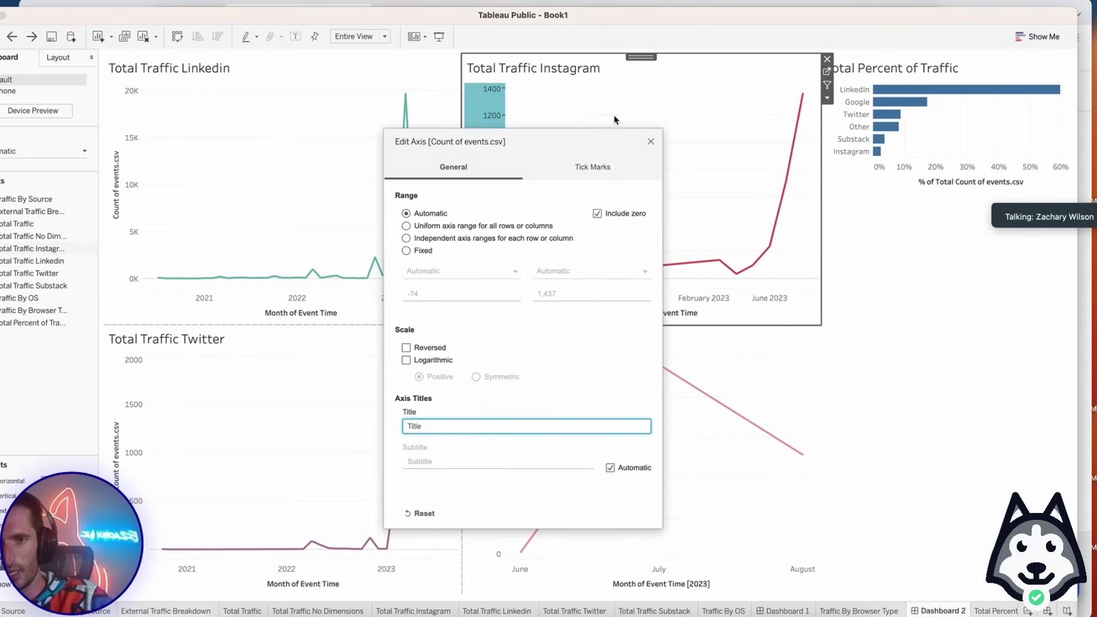
left_click(650, 141)
Remove the Count of events.csv axis title from the Total Traffic Linkedin chart.
left_click(118, 219)
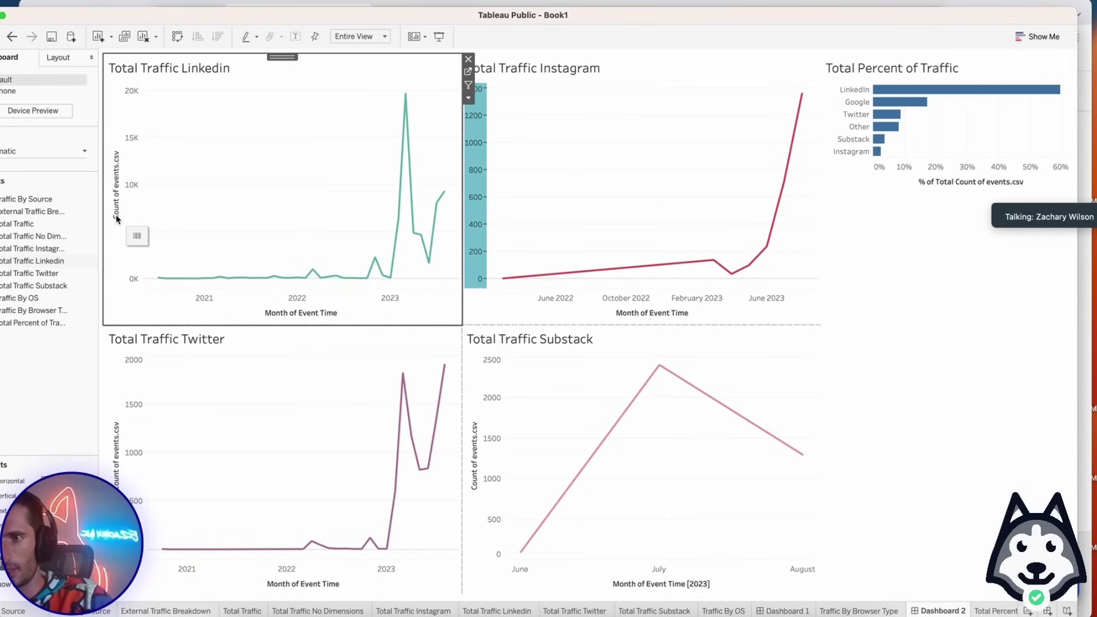
right_click(118, 219)
left_click(149, 226)
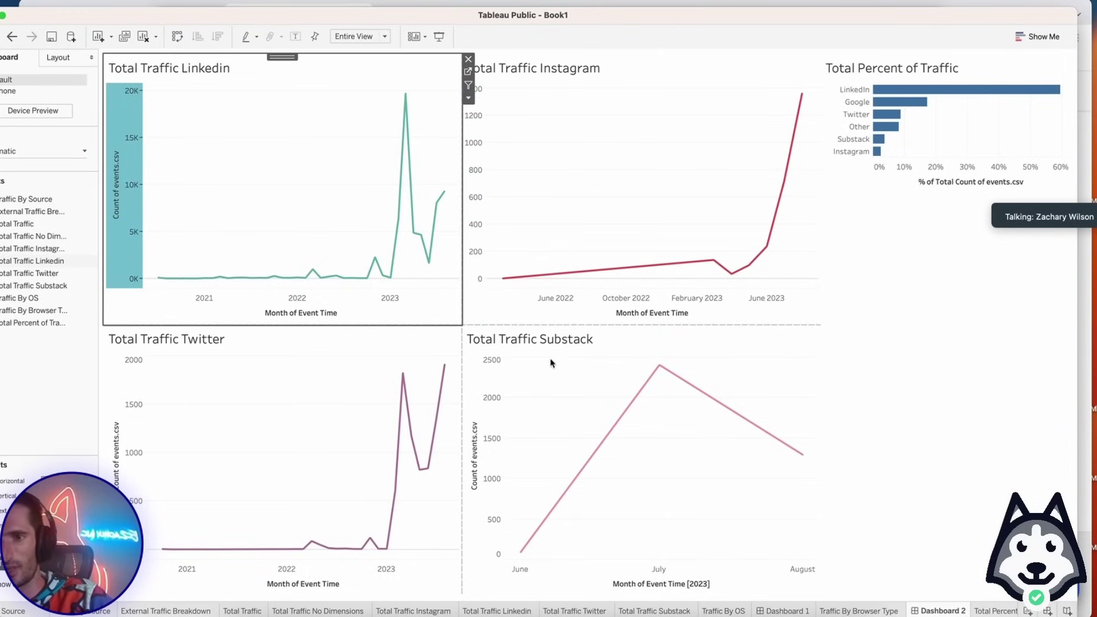
left_click_drag(407, 427, 474, 426)
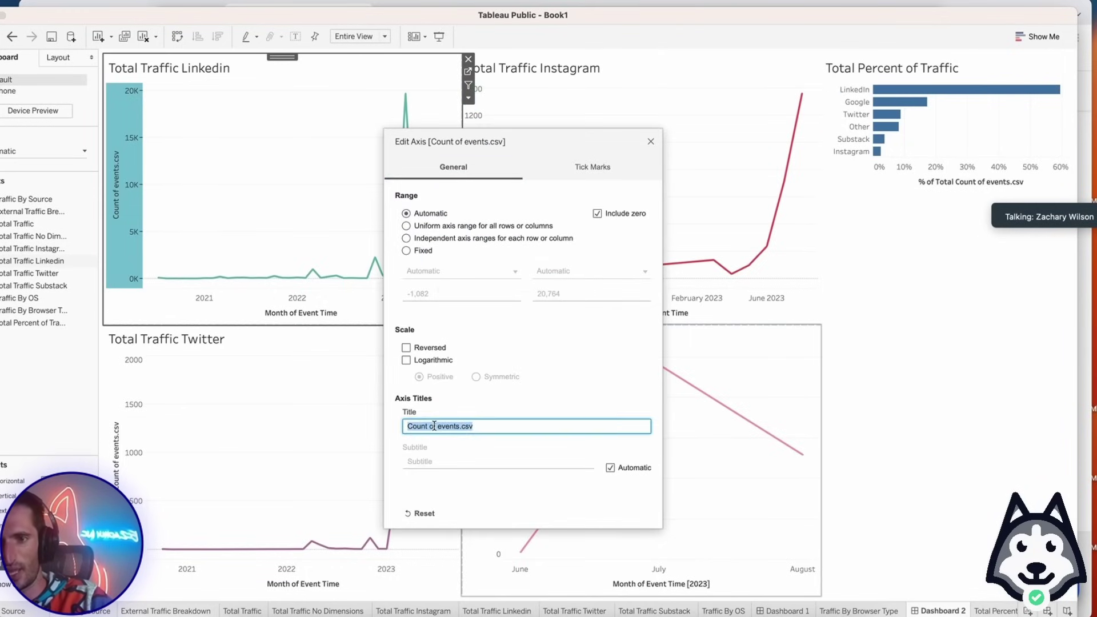
key("BackSpace")
left_click(650, 142)
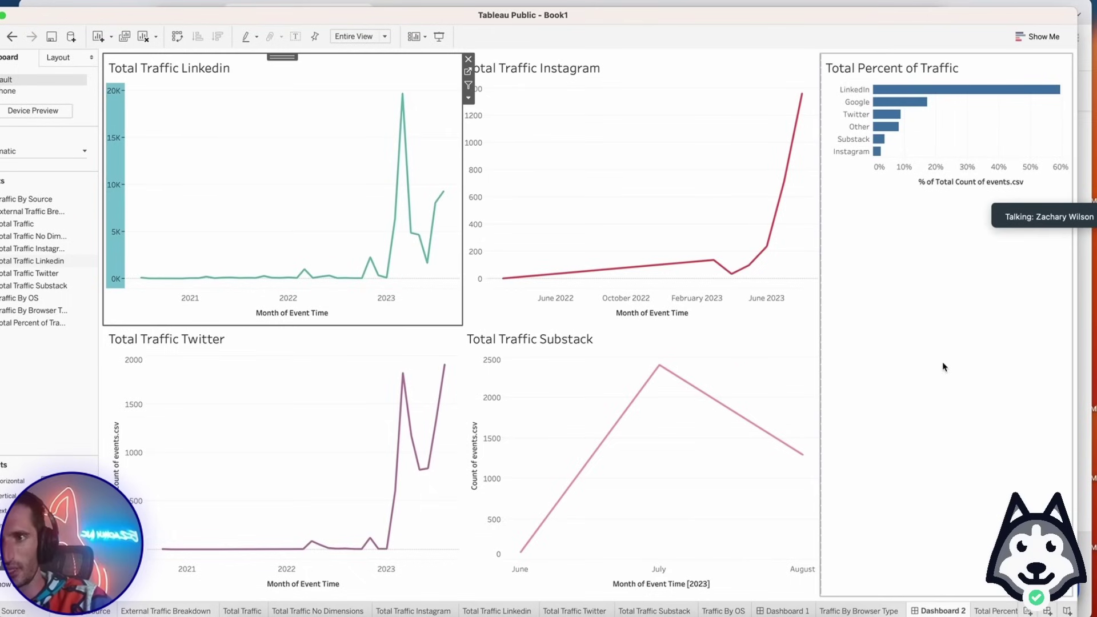
Inspect the LinkedIn bar's exact share in the Total Percent of Traffic chart.
left_click(949, 370)
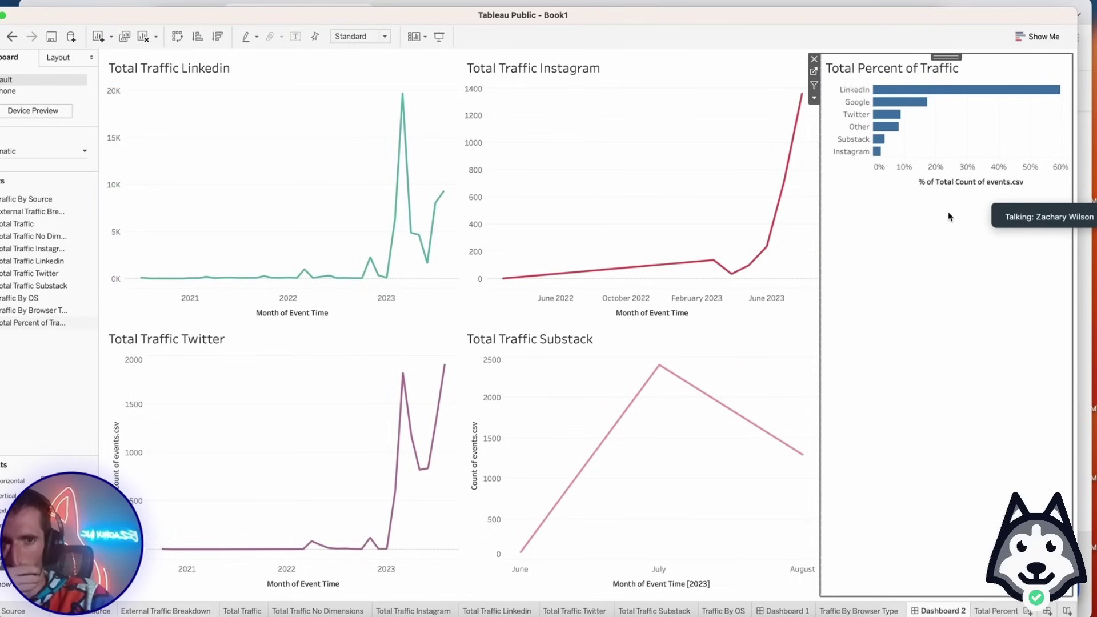
mouse_move(910, 87)
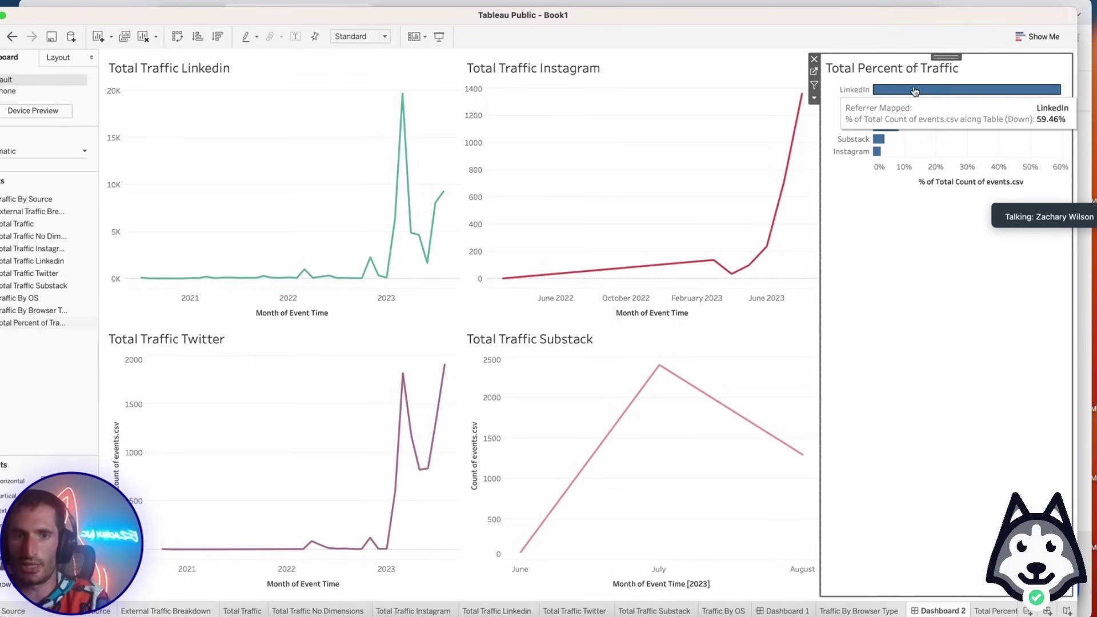
left_click(752, 142)
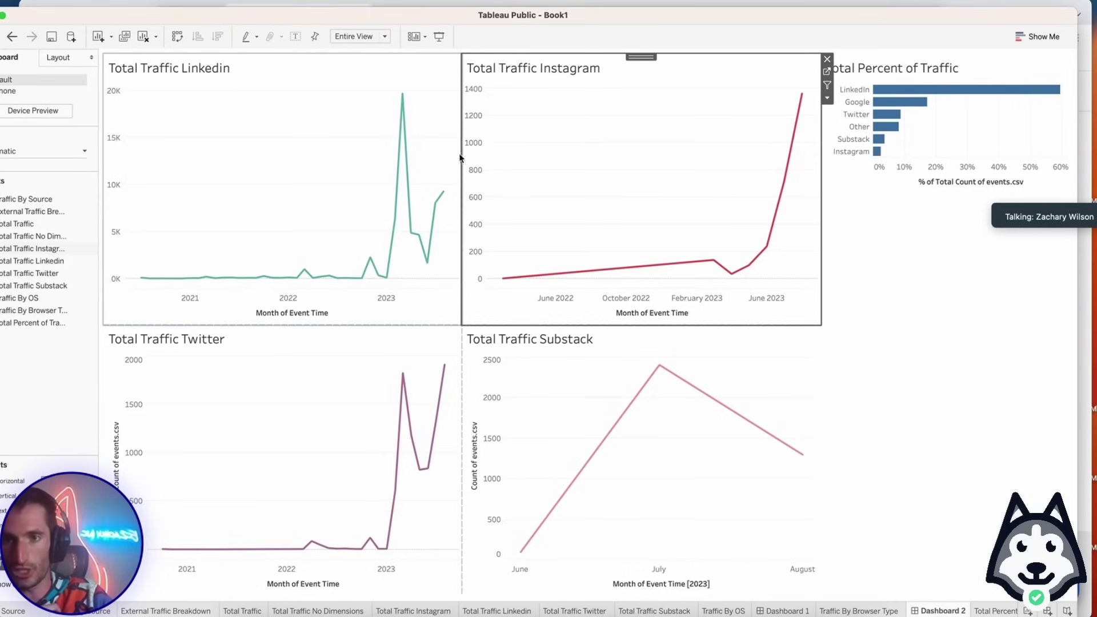
Annotate the peak mark in Total Traffic Linkedin with "Quit my job at Airbnb and launched v1 boot camp" and move the note left of the peak.
right_click(403, 97)
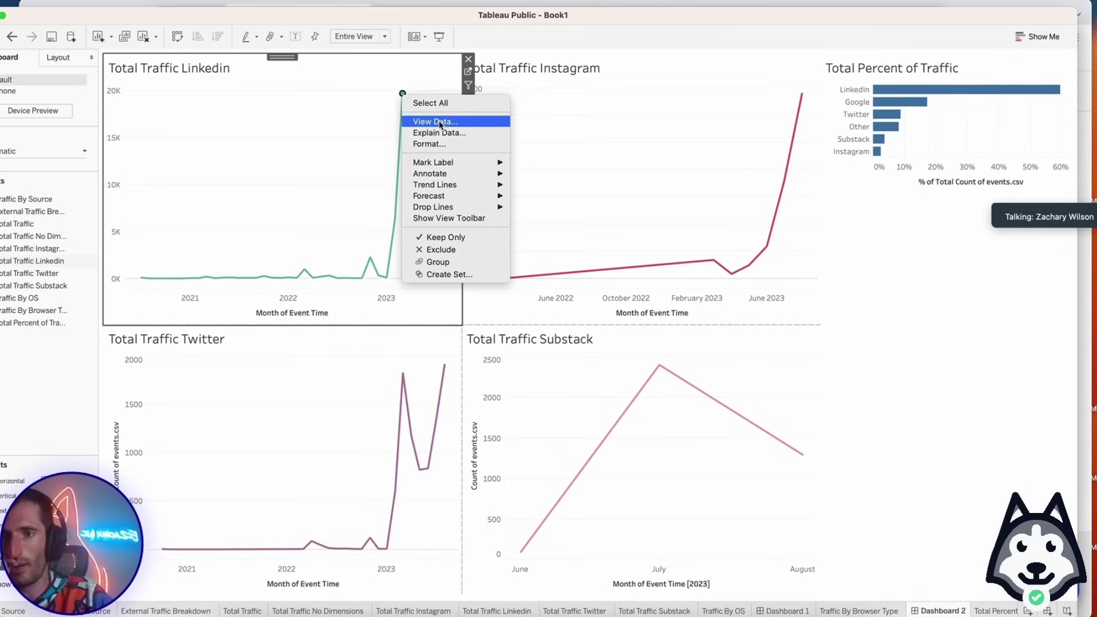
mouse_move(451, 174)
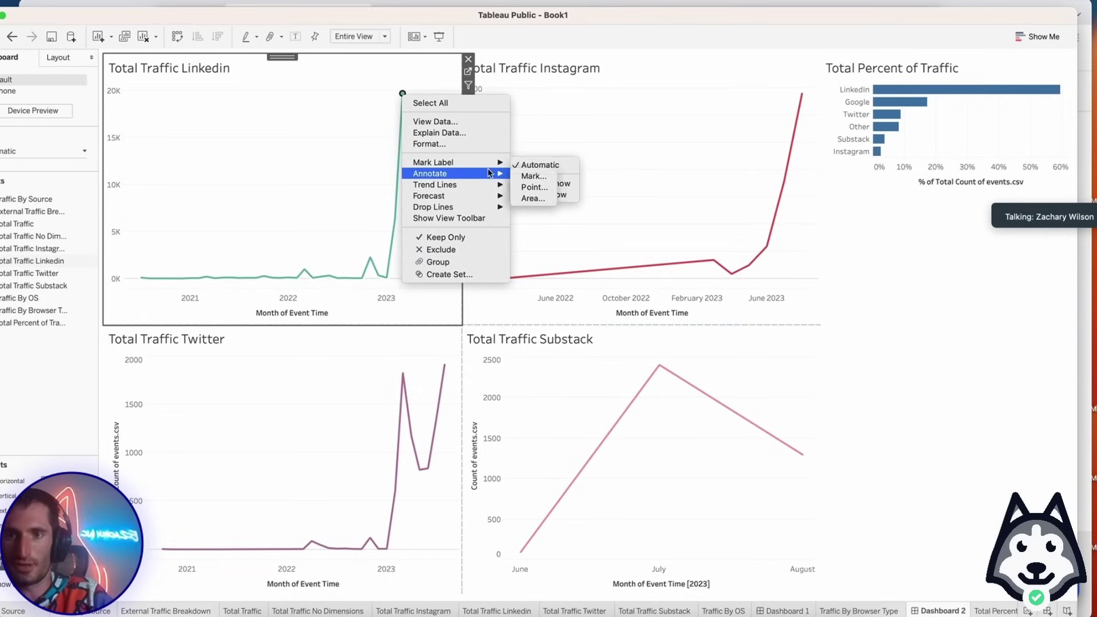
left_click(533, 176)
left_click_drag(614, 294, 446, 259)
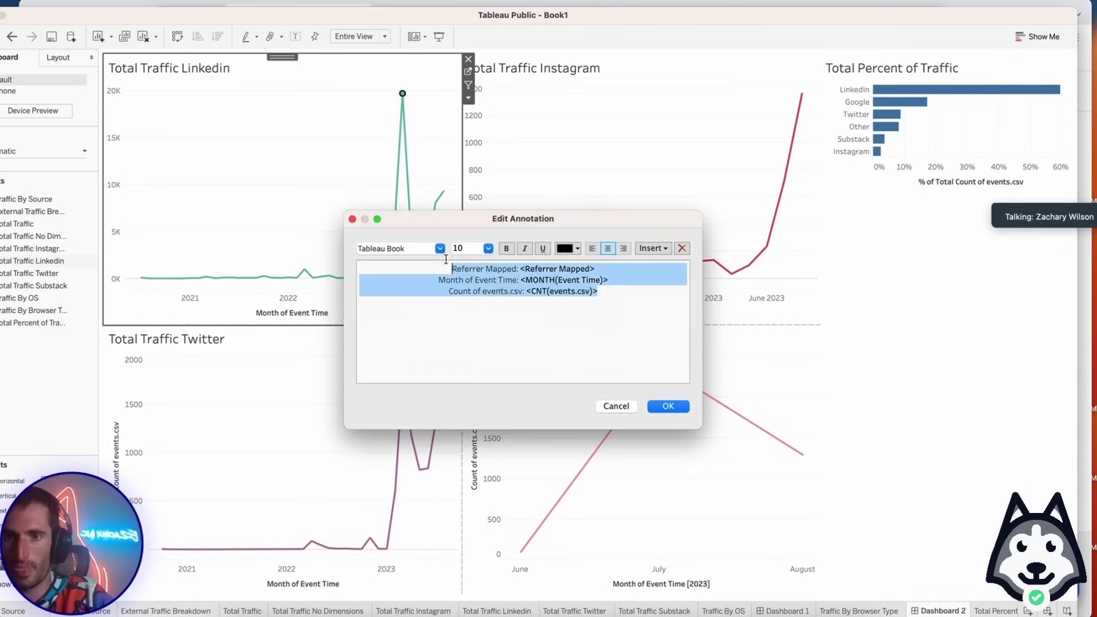
key("BackSpace")
type("Quit my job at ")
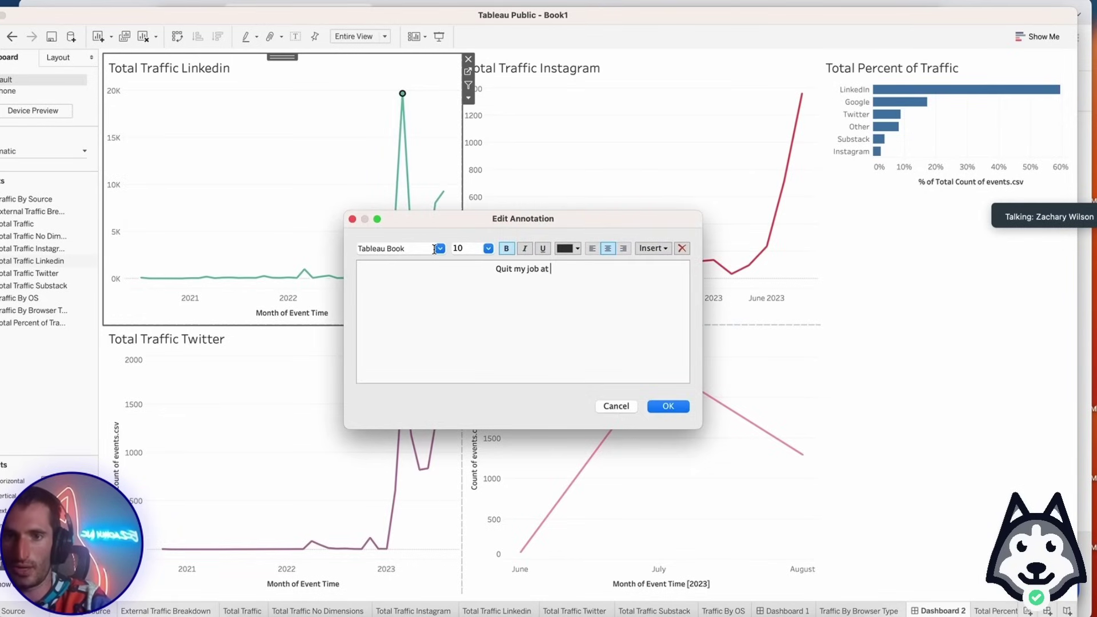
type("Airbnb and launch")
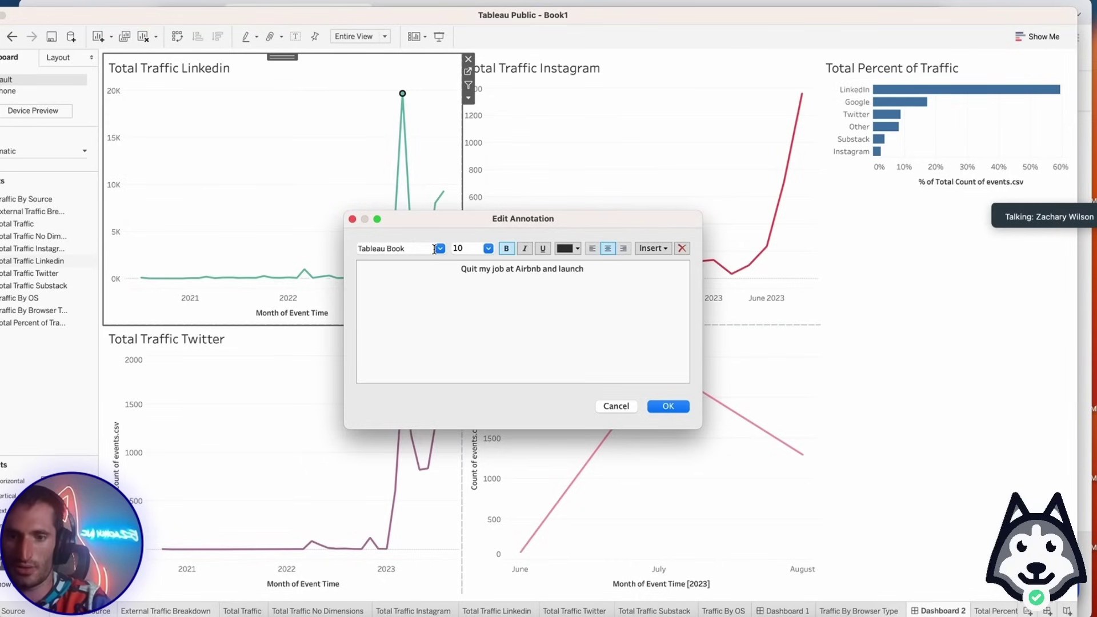
type("ed v1 boot camp")
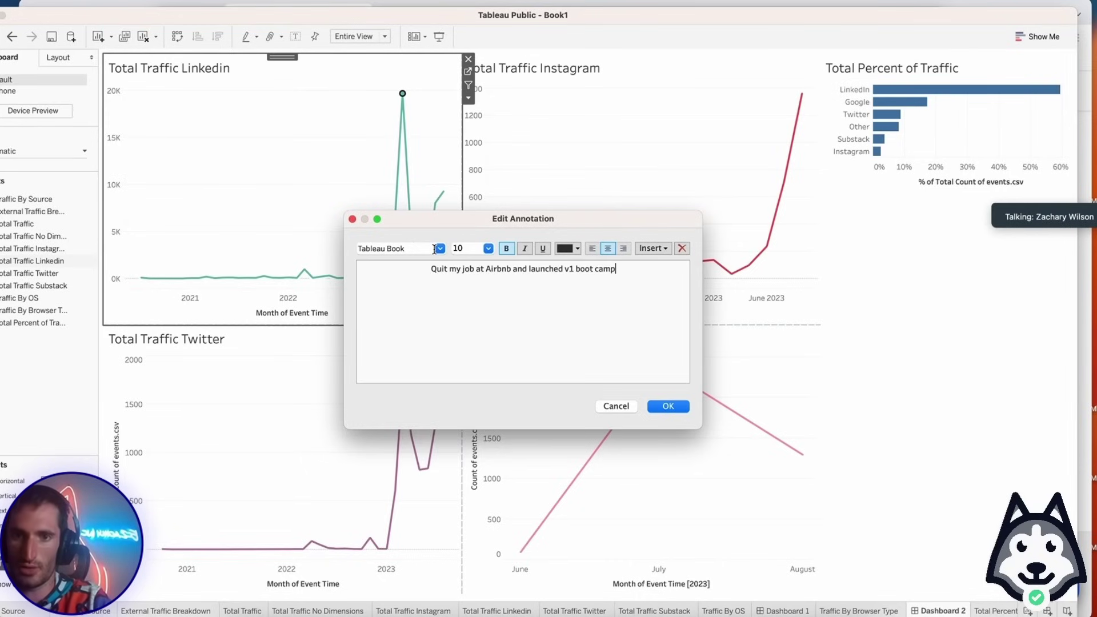
left_click(680, 409)
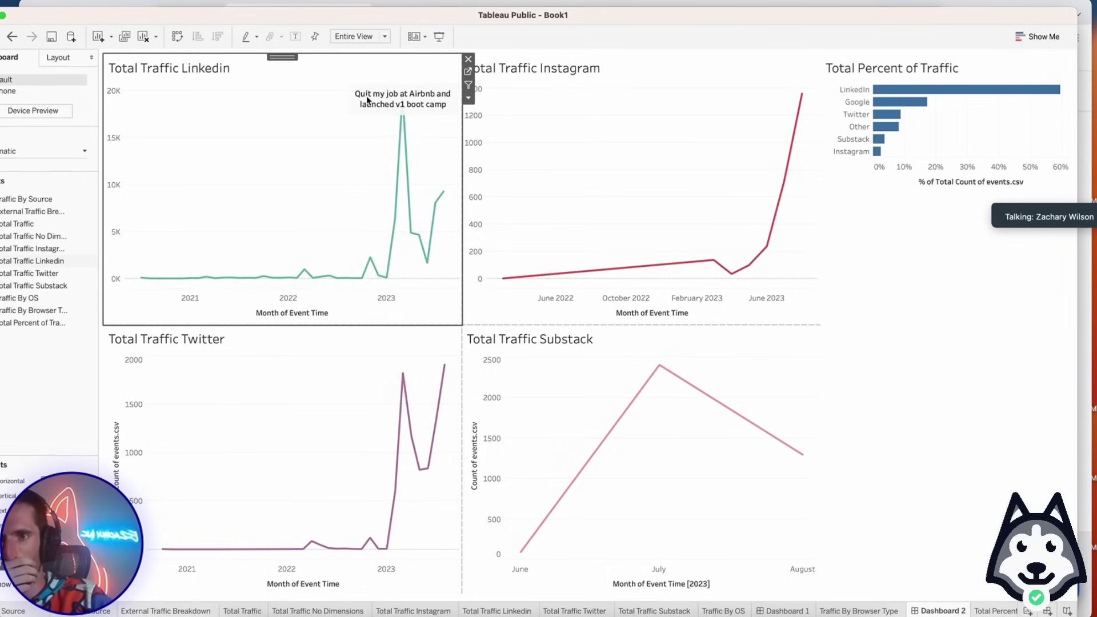
left_click_drag(367, 100, 232, 123)
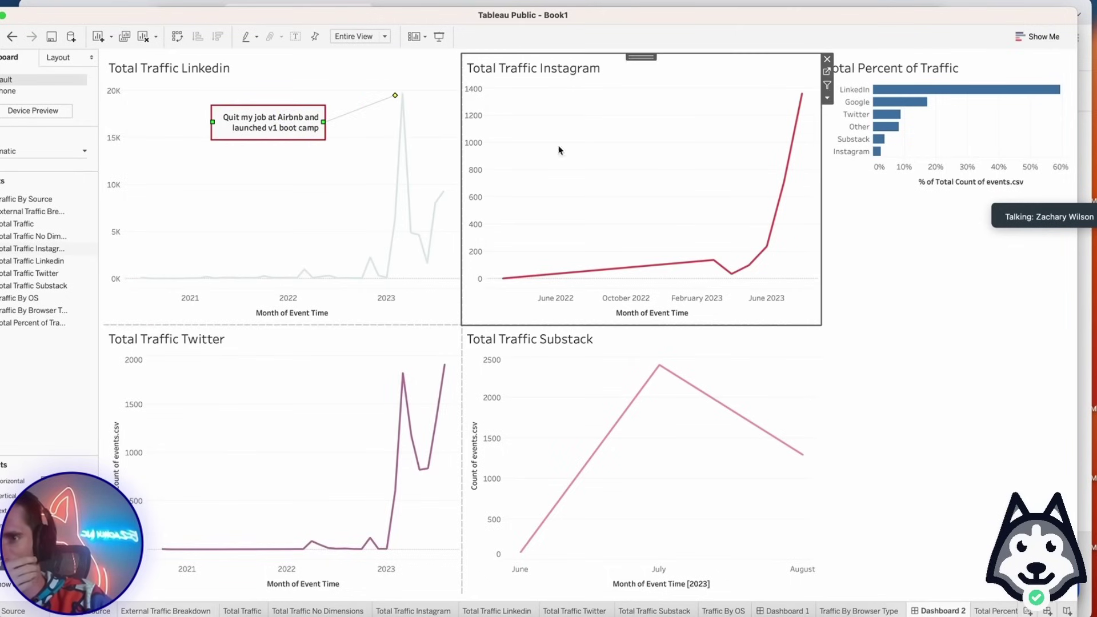
Compare the Twitter chart's first tall peak with the earliest Substack mark and the low point in the Instagram chart.
left_click(311, 152)
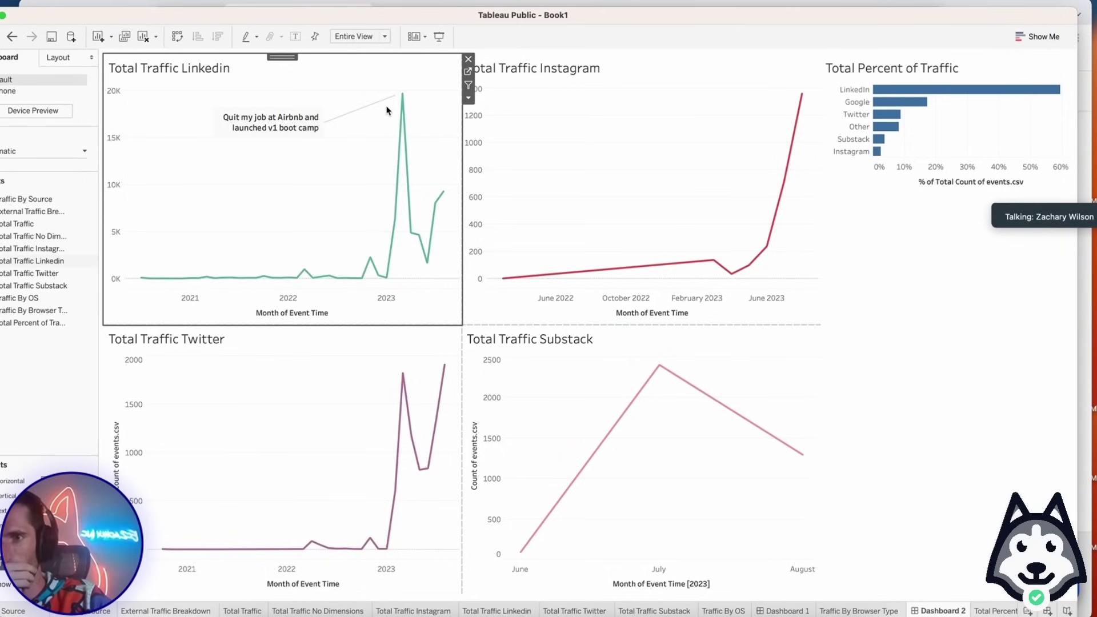
mouse_move(403, 378)
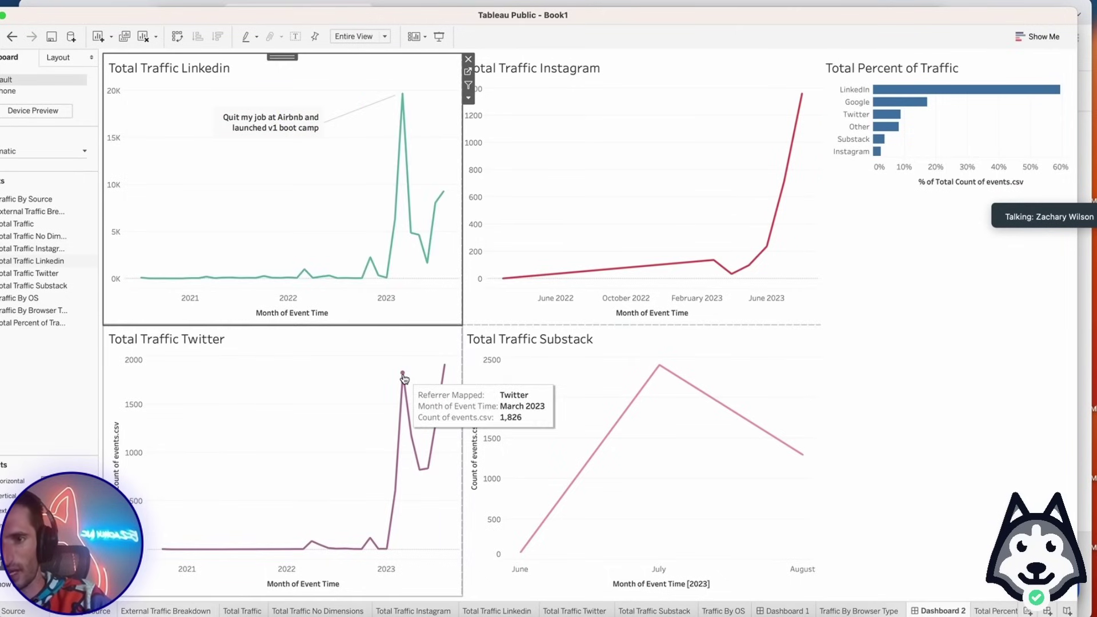
mouse_move(519, 548)
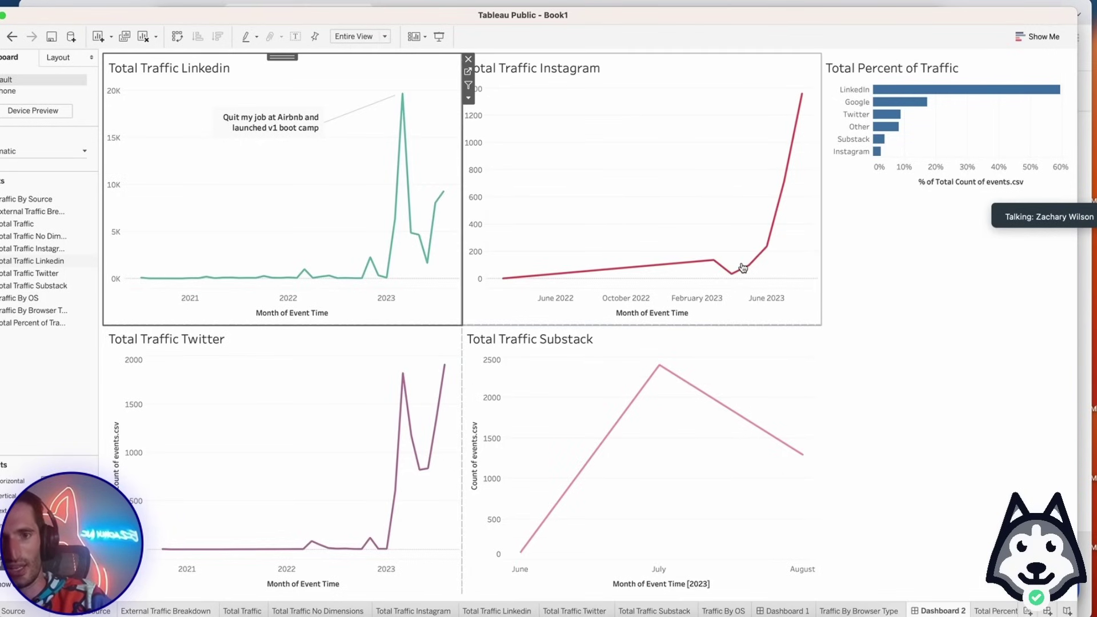
mouse_move(719, 267)
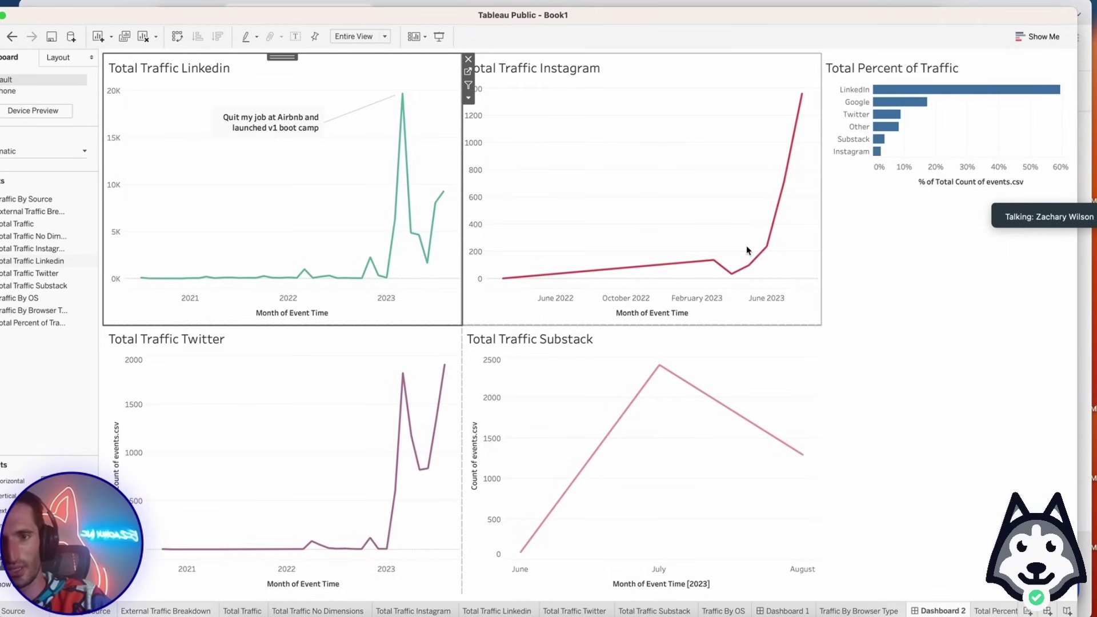
Inspect the month and event count of the earliest mark in the Total Traffic Instagram chart.
left_click(503, 280)
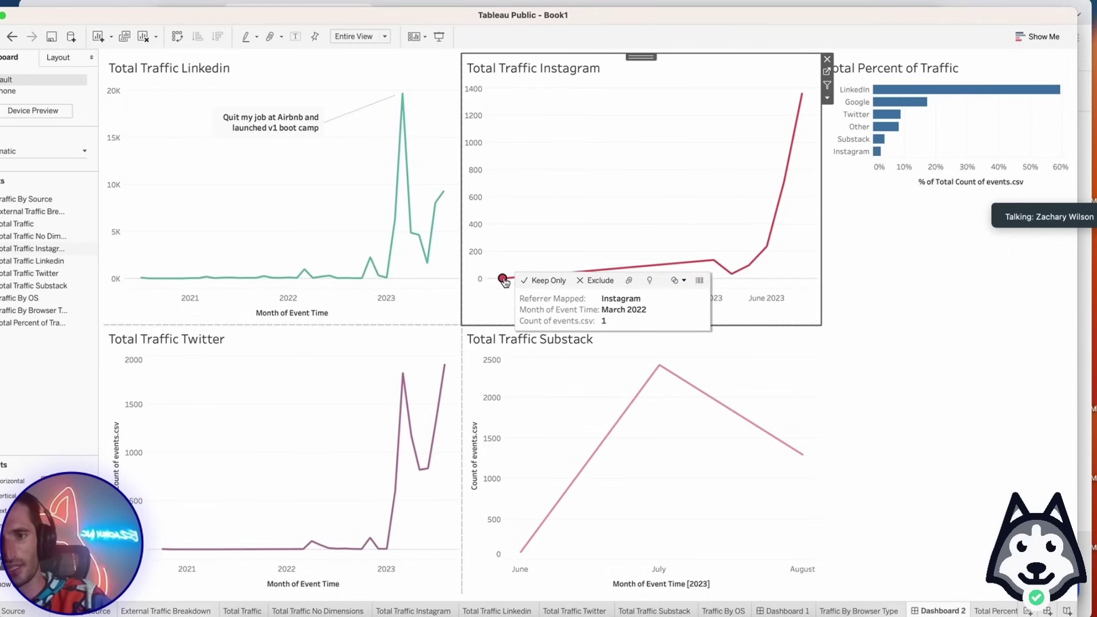
left_click(504, 279)
left_click(503, 279)
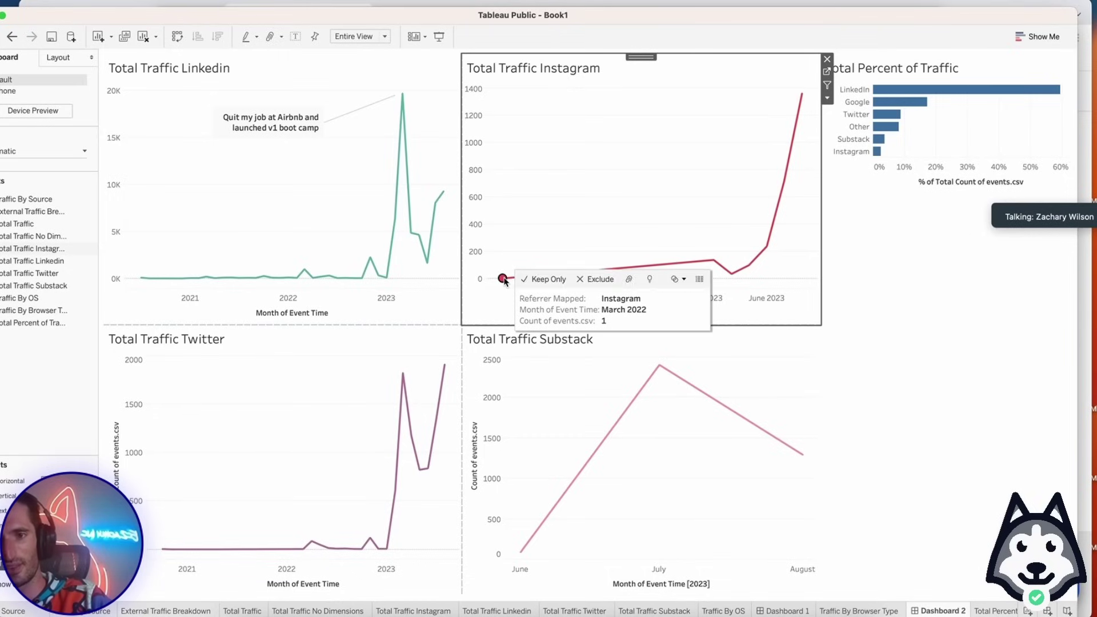
left_click(503, 280)
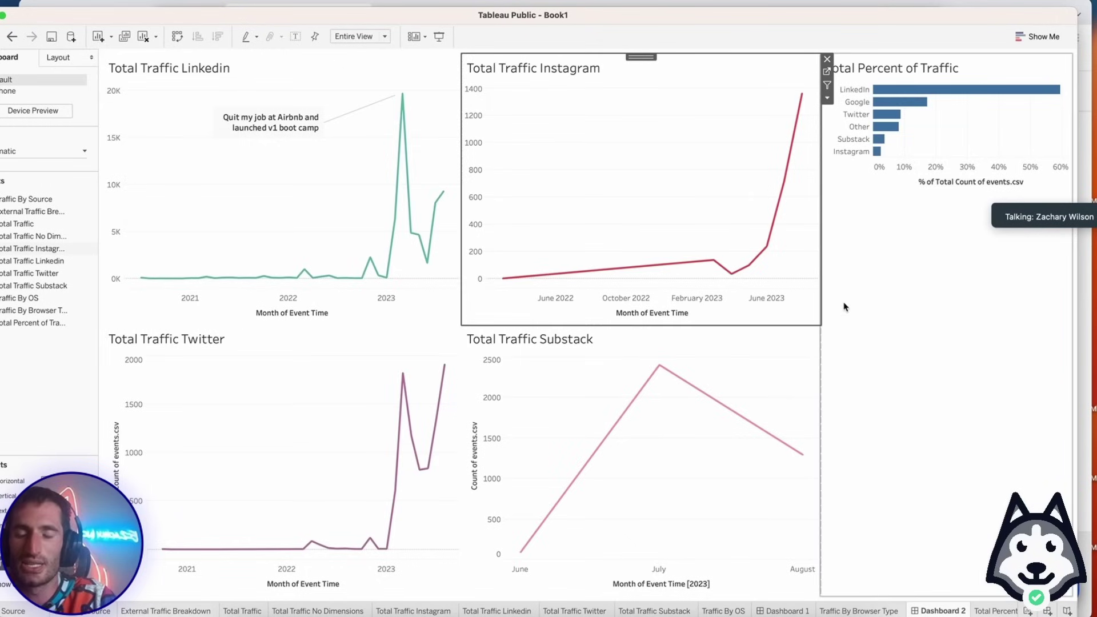
left_click(857, 317)
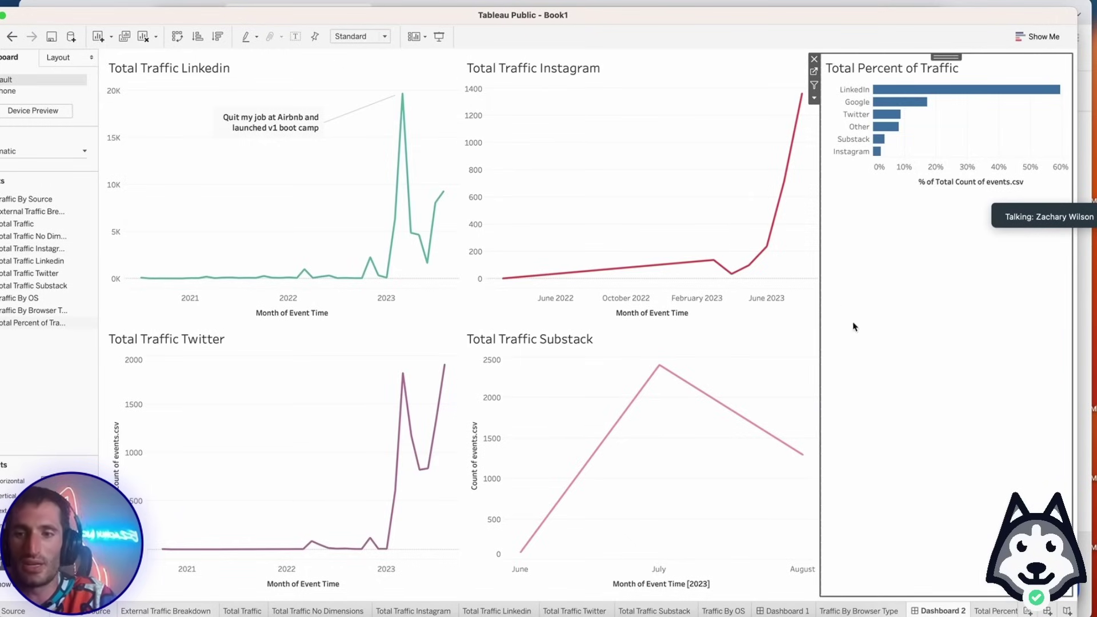